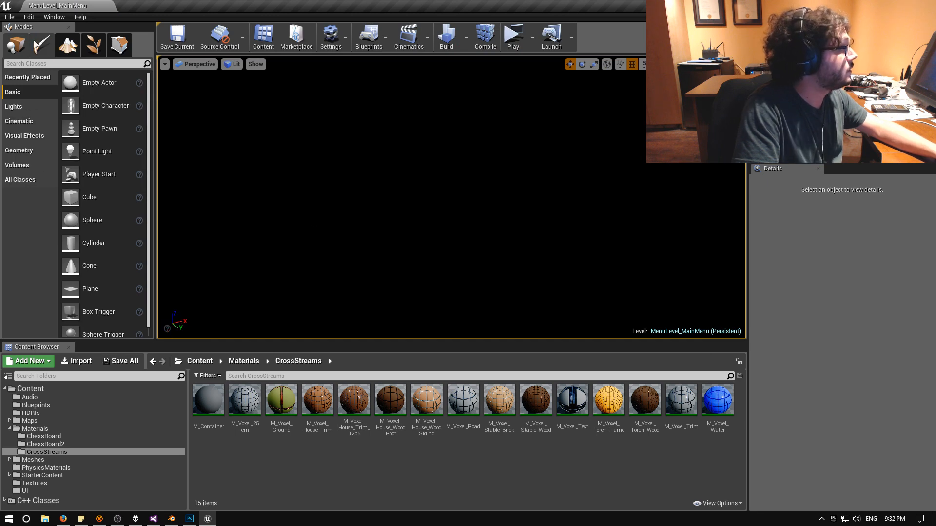
Open the recent level Battle_CrossStreams.
{"action": "left_click", "coordinate": [9, 17]}
{"action": "mouse_move", "coordinate": [55, 279]}
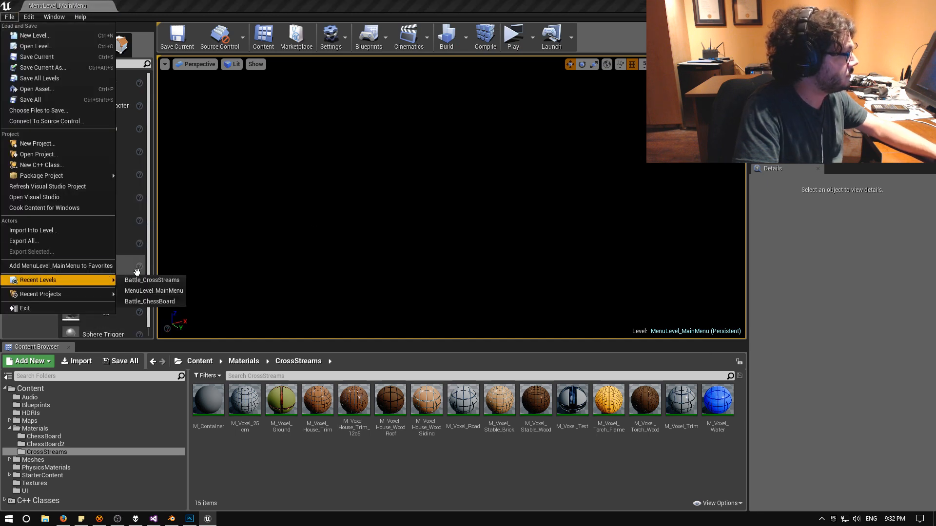
{"action": "left_click", "coordinate": [146, 280]}
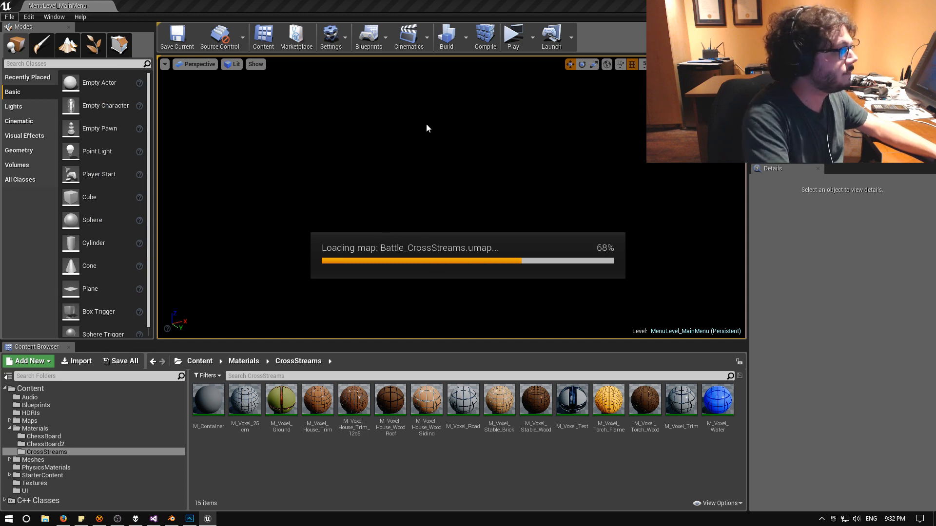
Play the level in a preview and examine the board and weather vane decorations from several angles, ending the preview with a closer editor view.
{"action": "left_click", "coordinate": [514, 38]}
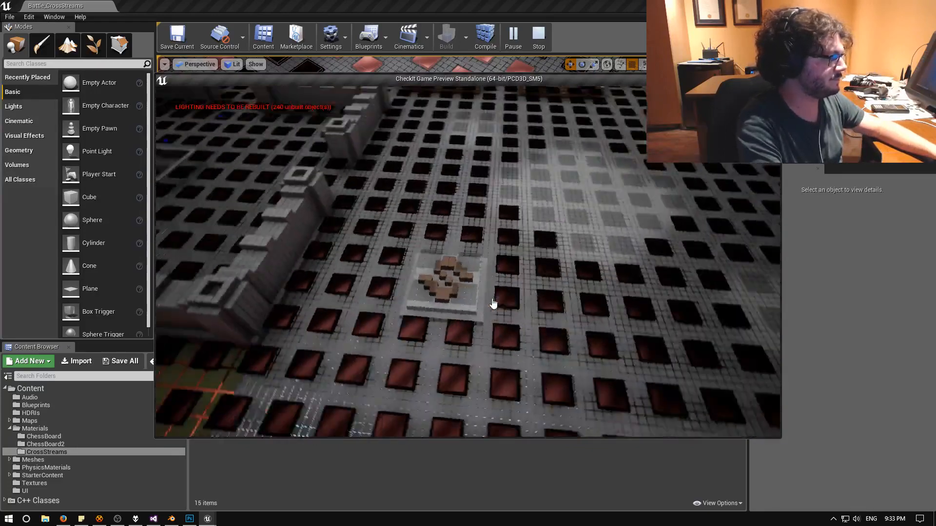
{"action": "key", "text": "w"}
{"action": "key", "text": "d"}
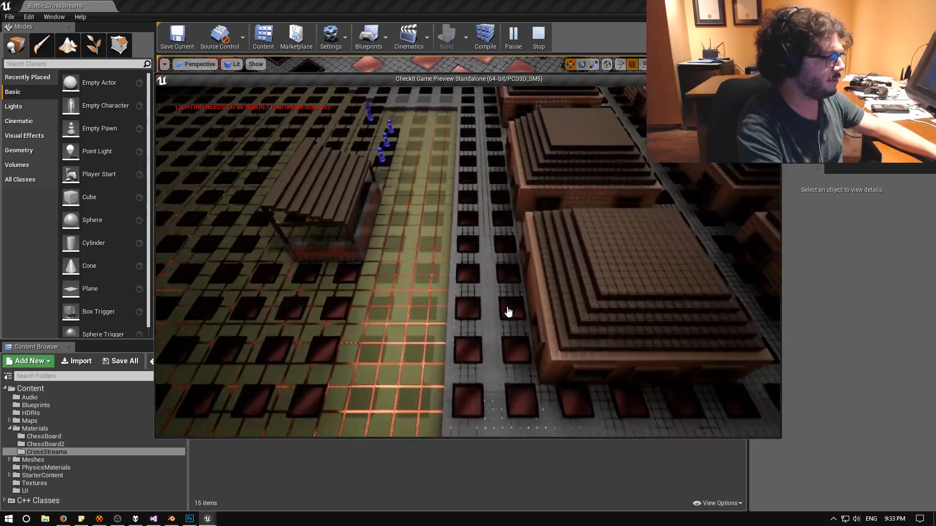
{"action": "key", "text": "w"}
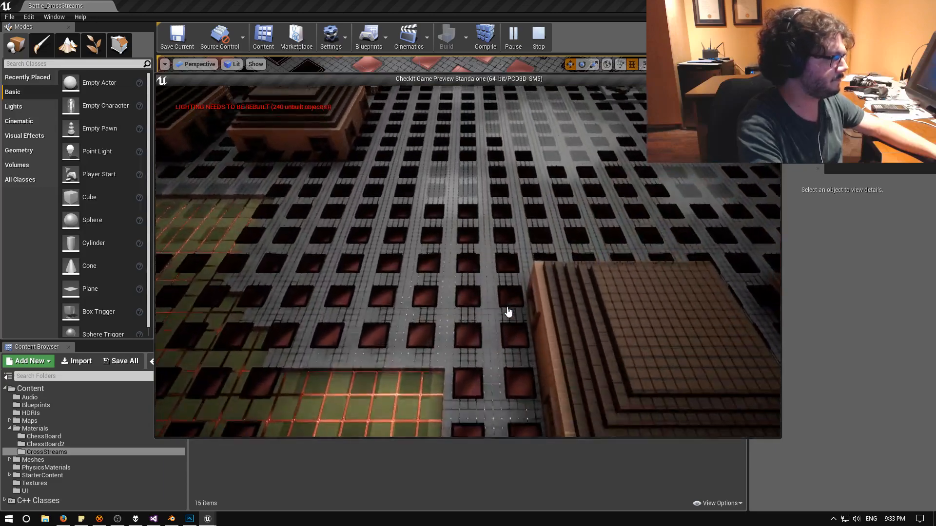
{"action": "key", "text": "e"}
{"action": "key", "text": "w"}
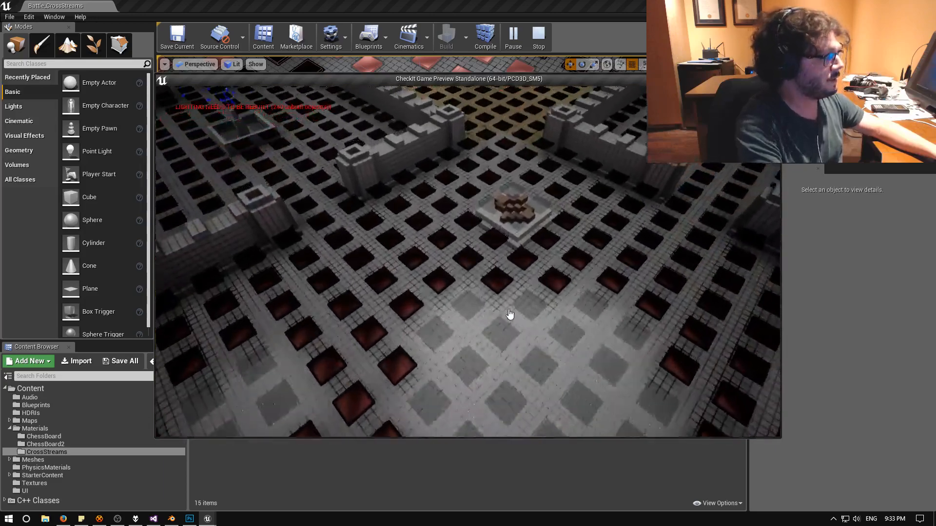
{"action": "key", "text": "w"}
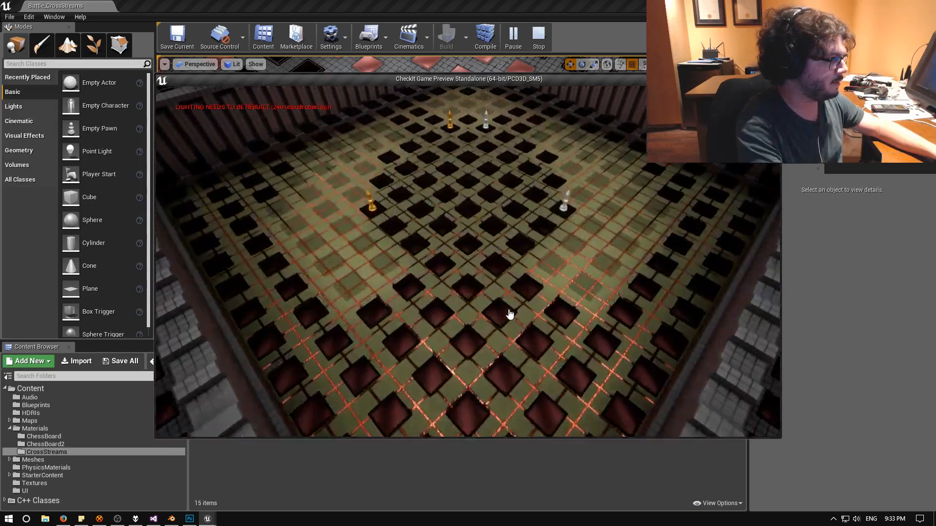
{"action": "key", "text": "e"}
{"action": "key", "text": "e"}
{"action": "key", "text": "w"}
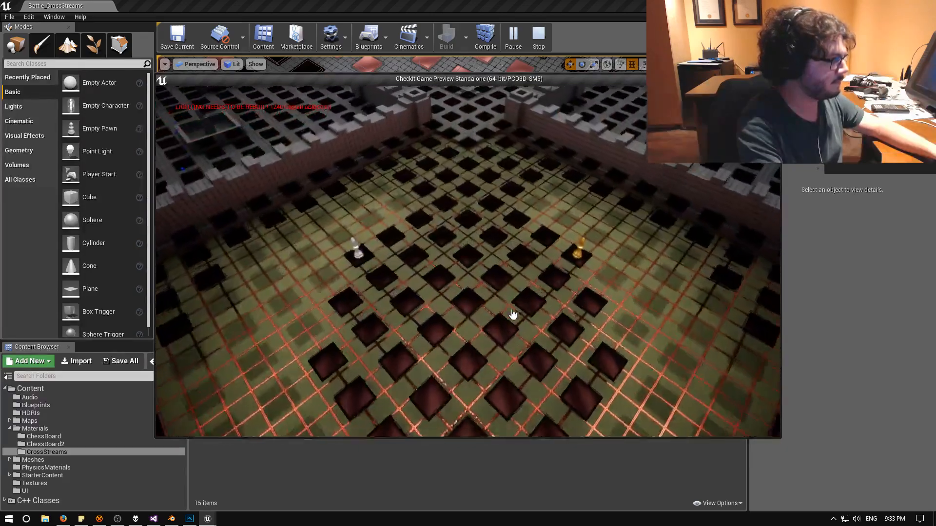
{"action": "key", "text": "w"}
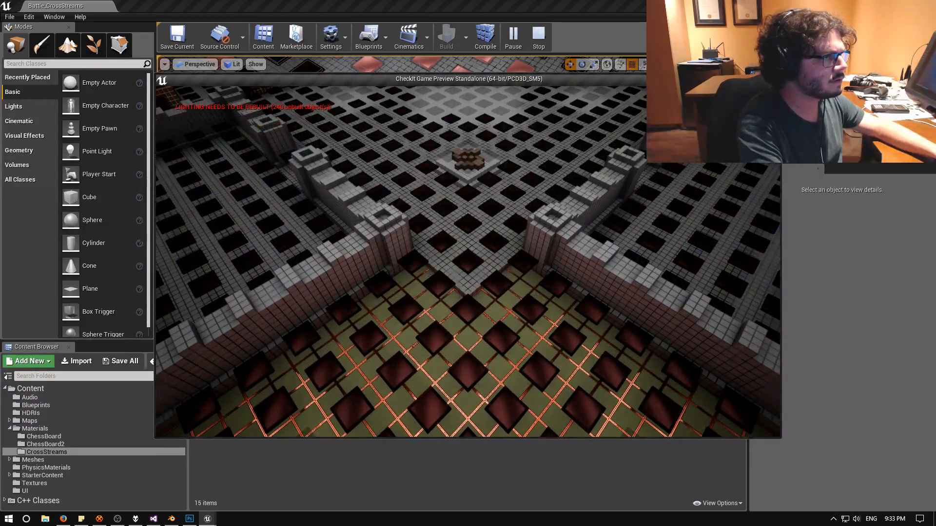
{"action": "key", "text": "Escape"}
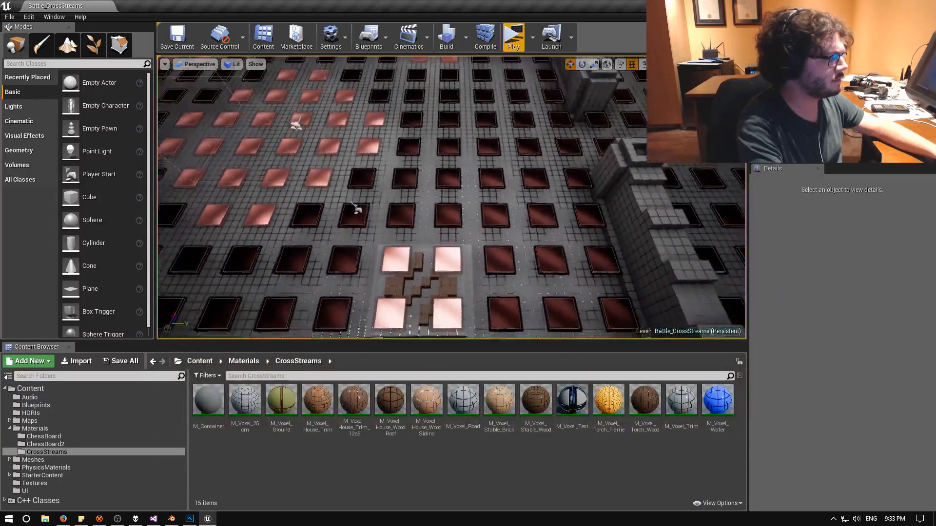
{"action": "key", "text": "s"}
{"action": "right_click_drag", "start_coordinate": [451, 197], "coordinate": [488, 212]}
Switch to Blender and dismiss its startup splash screen.
{"action": "left_click", "coordinate": [171, 518]}
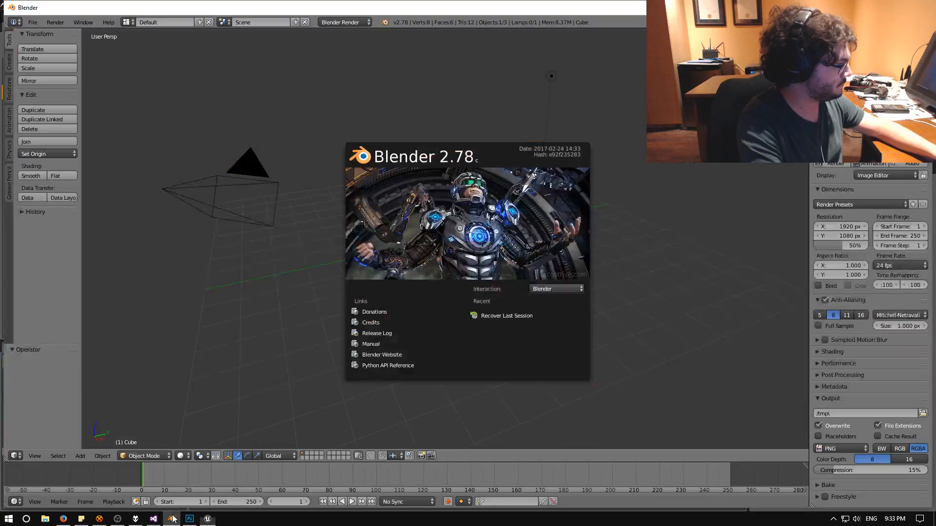
{"action": "left_click", "coordinate": [405, 124]}
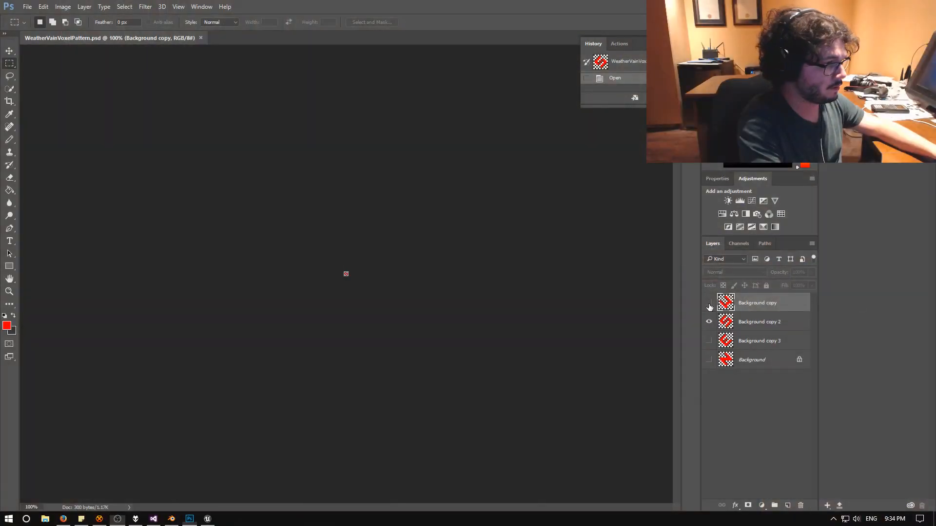
In WeatherVainVoxelPattern.psd in Photoshop, hide the Background copy 2 layer and show only the Background layer.
{"action": "left_click", "coordinate": [709, 322]}
{"action": "left_click", "coordinate": [708, 360]}
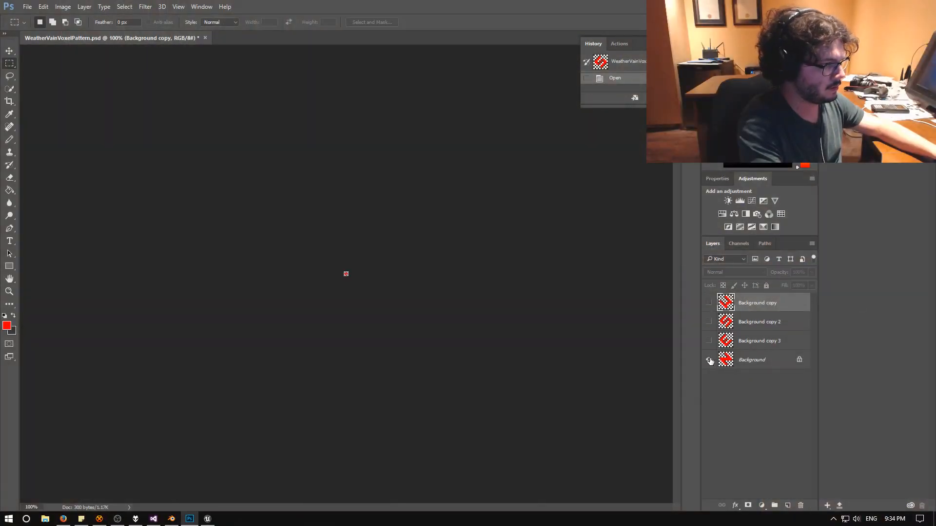
{"action": "key", "text": "ctrl+0"}
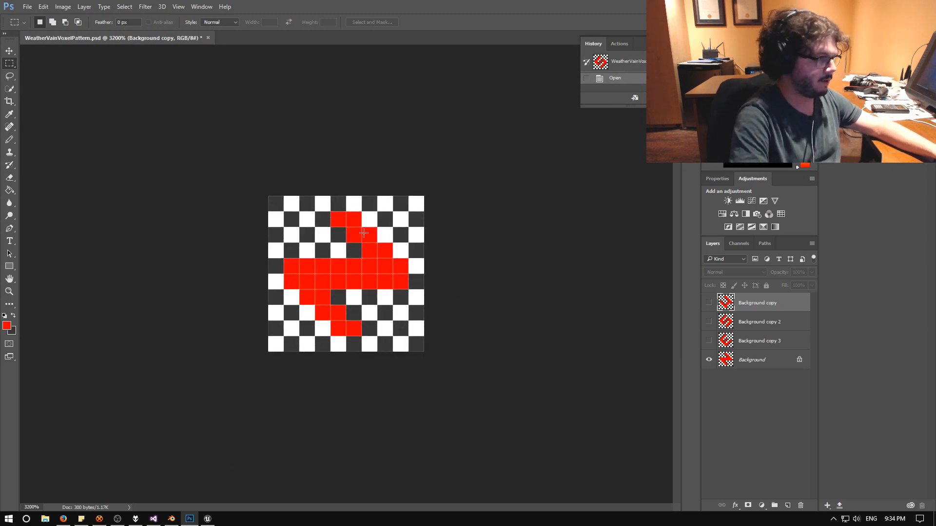
{"action": "key", "text": "r"}
{"action": "mouse_move", "coordinate": [305, 159]}
{"action": "left_mouse_down"}
{"action": "mouse_move", "coordinate": [414, 146]}
{"action": "mouse_move", "coordinate": [306, 147]}
{"action": "mouse_move", "coordinate": [321, 142]}
{"action": "mouse_move", "coordinate": [318, 150]}
{"action": "left_mouse_up"}
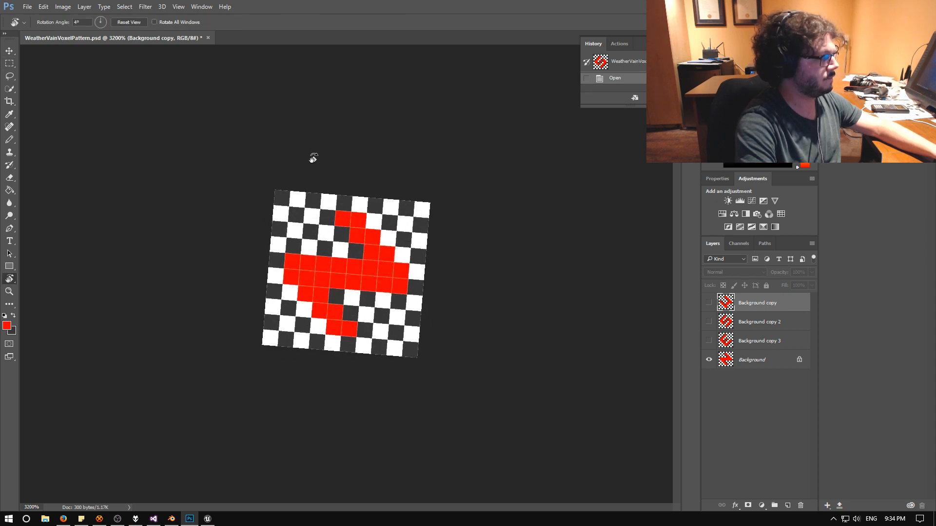
{"action": "left_click", "coordinate": [310, 167]}
{"action": "left_click", "coordinate": [332, 250]}
{"action": "left_click", "coordinate": [339, 275]}
{"action": "left_click_drag", "start_coordinate": [355, 250], "coordinate": [347, 245]}
Check the Unreal level and the Blender base model, and move the Photoshop pattern window out of the way as a reference.
{"action": "left_click", "coordinate": [207, 520]}
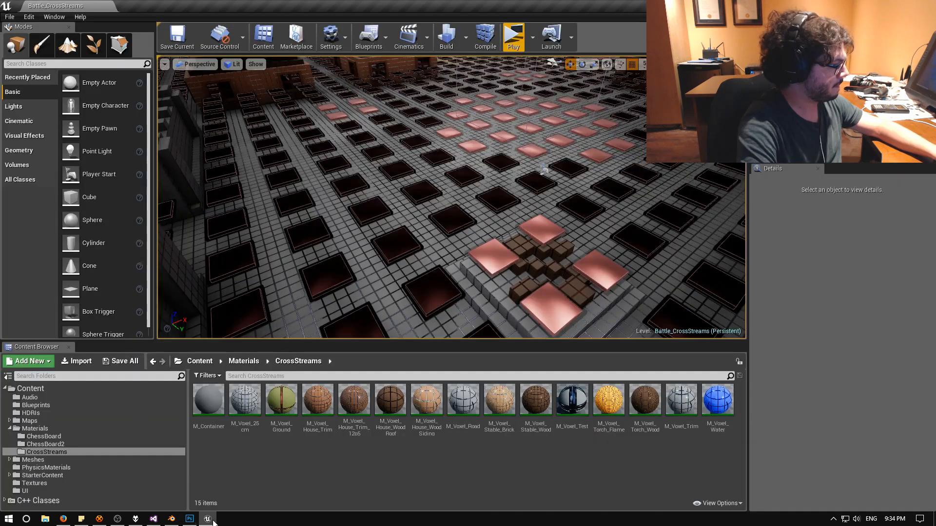
{"action": "left_click", "coordinate": [175, 522]}
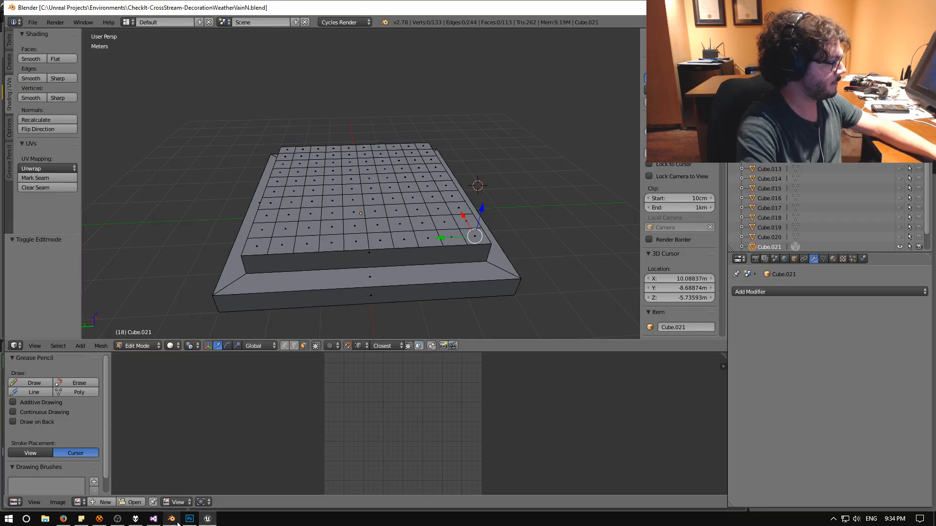
{"action": "right_click", "coordinate": [350, 162]}
{"action": "left_click", "coordinate": [189, 519]}
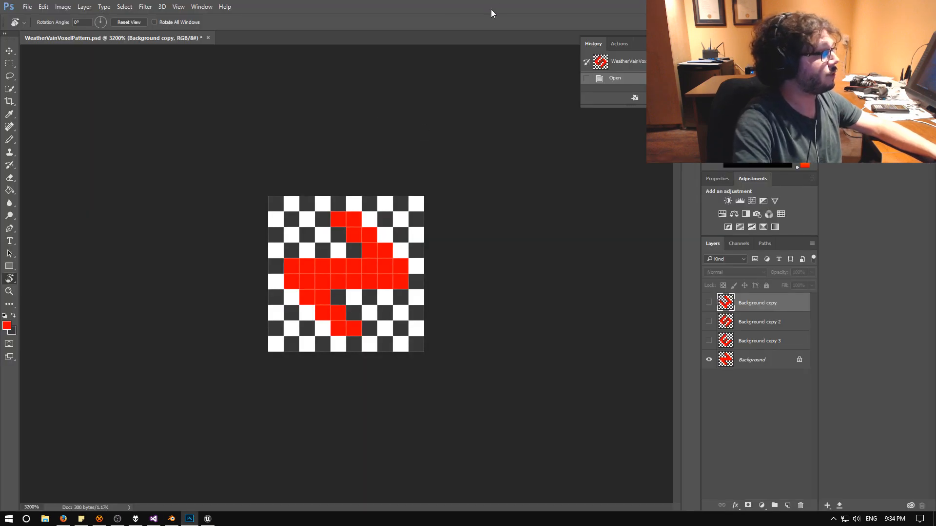
{"action": "left_click_drag", "start_coordinate": [372, 26], "coordinate": [0, 3]}
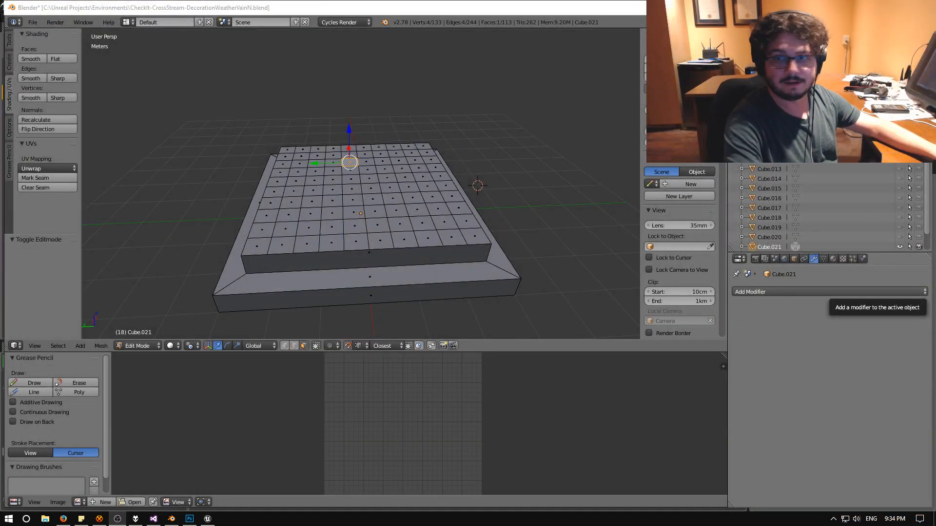
In Blender, select the top-grid faces of Cube.021 that match the red arrow pattern, from its upper hook through the two-row bar to the lower hook.
{"action": "middle_click_drag", "start_coordinate": [377, 183], "coordinate": [376, 219]}
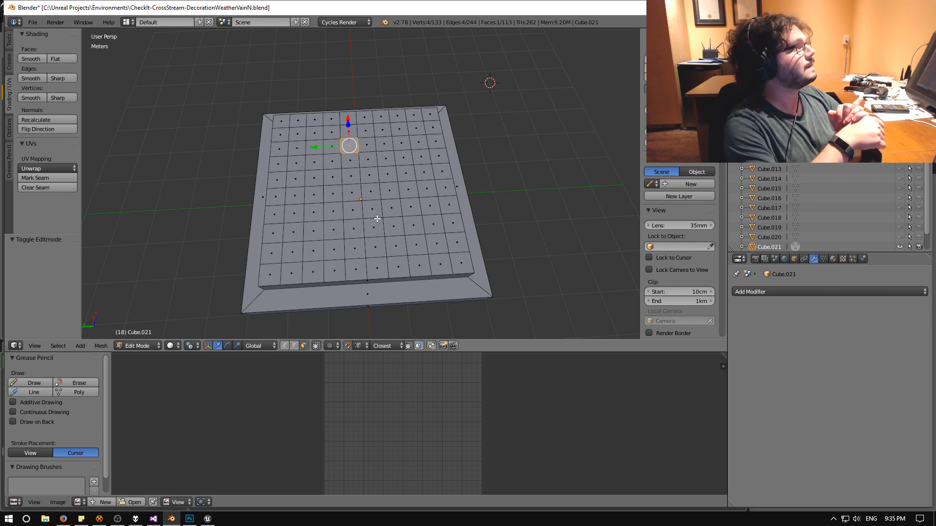
{"action": "right_click", "coordinate": [353, 133]}
{"action": "right_click", "coordinate": [367, 144], "text": "shift"}
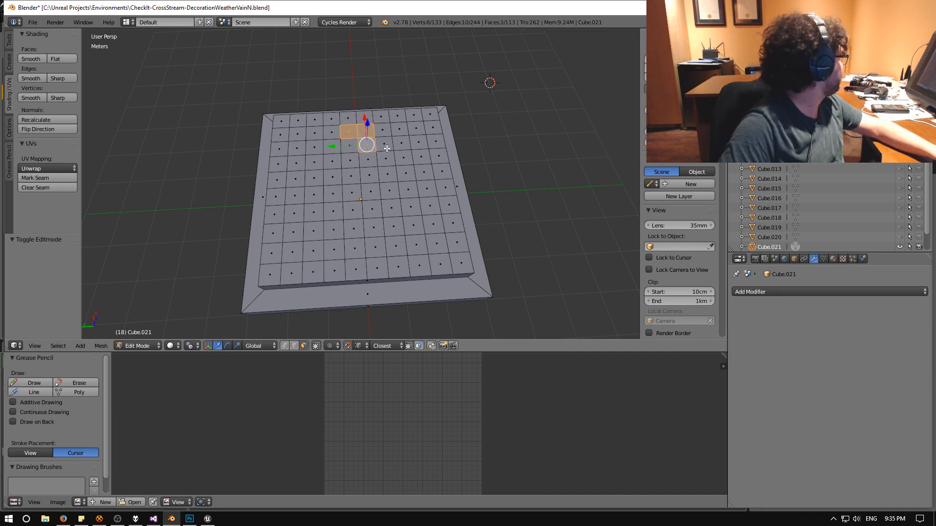
{"action": "right_click", "coordinate": [387, 149], "text": "shift"}
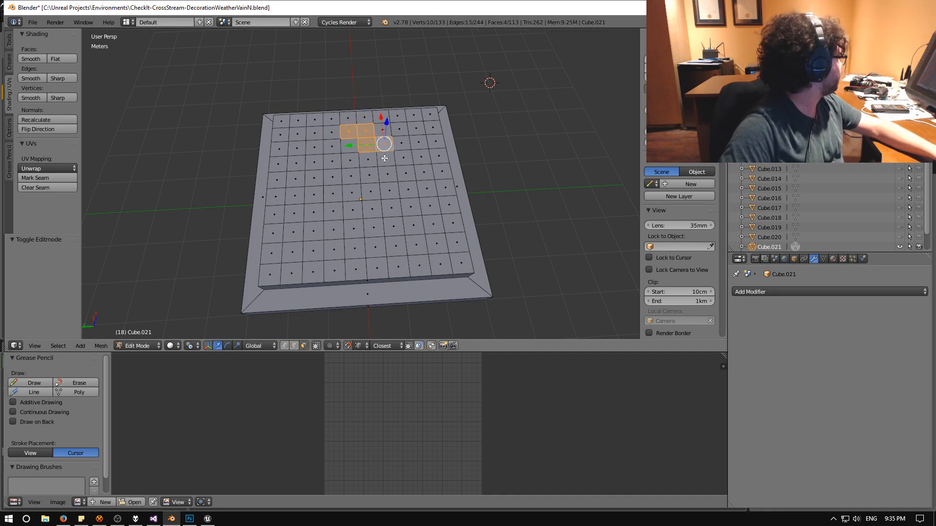
{"action": "right_click", "coordinate": [408, 190], "text": "shift"}
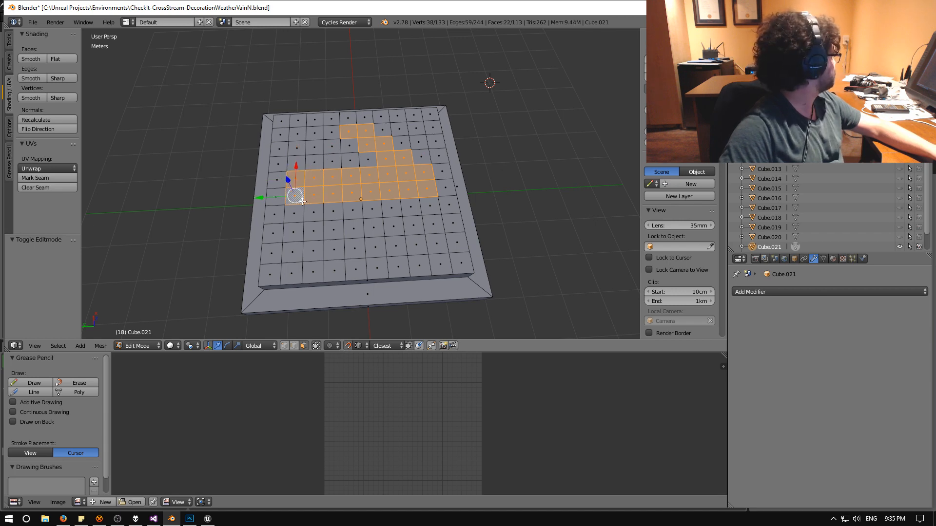
{"action": "left_click_drag", "start_coordinate": [315, 214], "coordinate": [344, 212]}
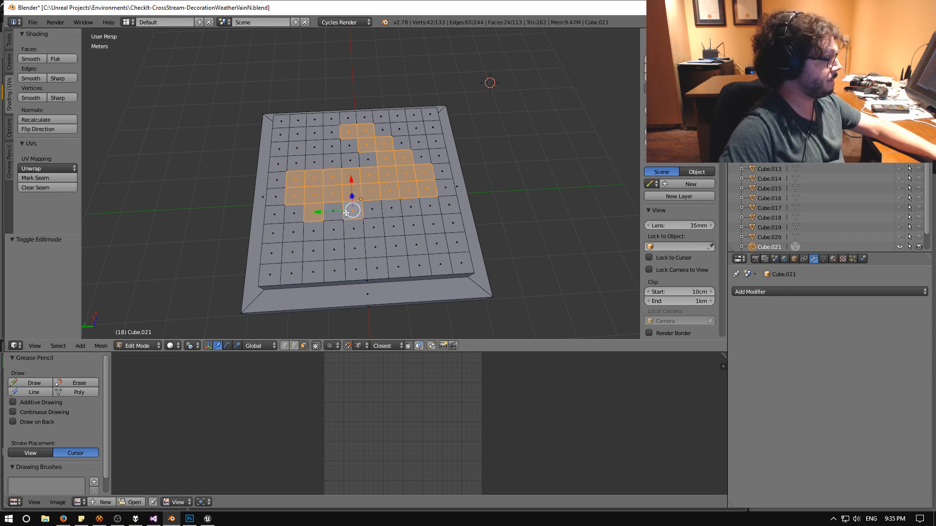
{"action": "key", "text": "ctrl+z"}
{"action": "right_click", "coordinate": [337, 213], "text": "shift"}
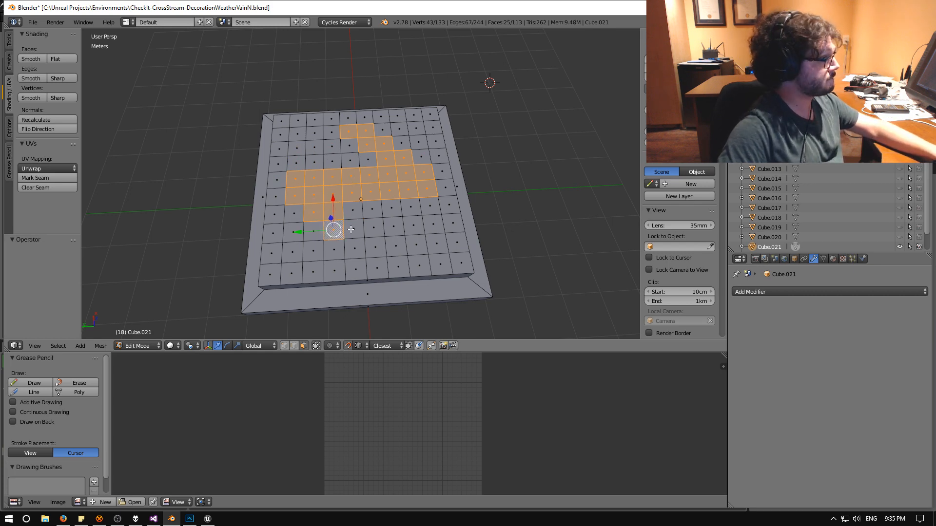
{"action": "left_click_drag", "start_coordinate": [348, 230], "coordinate": [366, 247]}
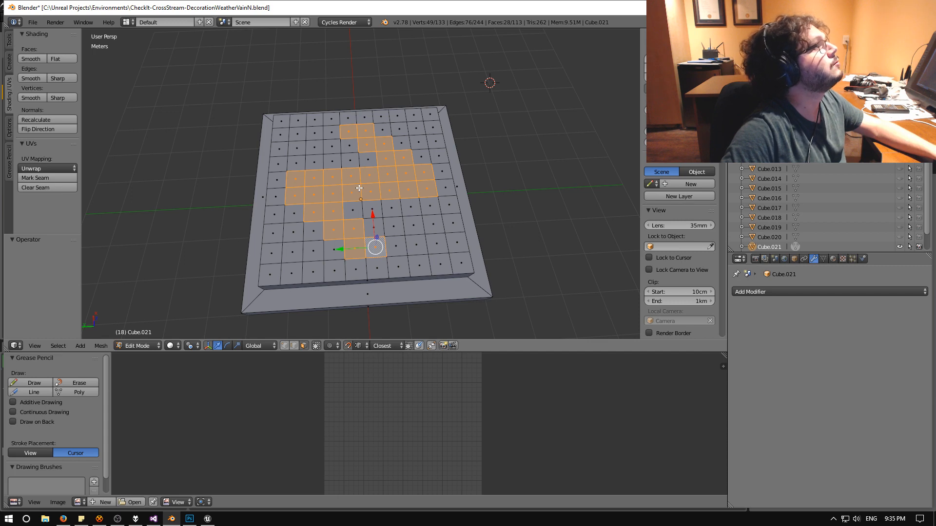
Extrude the selected arrow-pattern faces upward by 50 cm.
{"action": "middle_click_drag", "start_coordinate": [331, 169], "coordinate": [347, 171]}
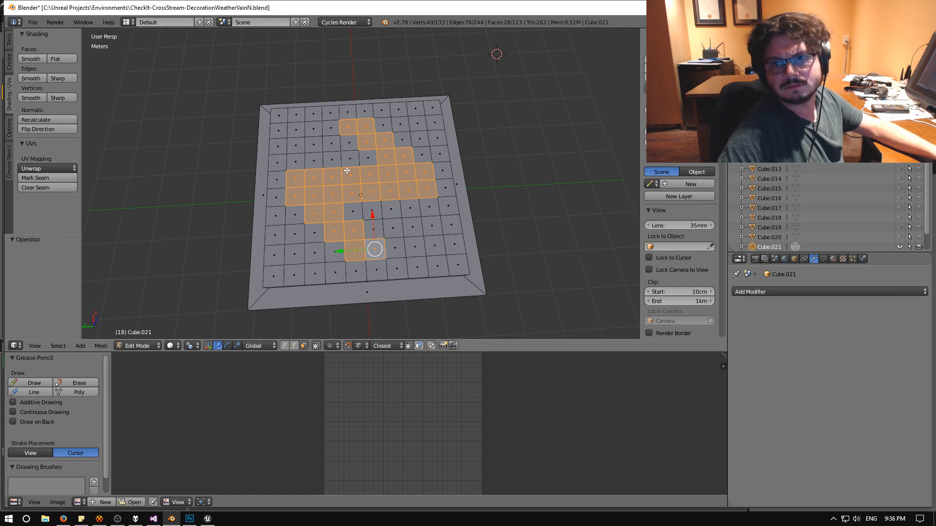
{"action": "middle_click_drag", "start_coordinate": [262, 180], "coordinate": [276, 128]}
{"action": "middle_click_drag", "start_coordinate": [404, 224], "coordinate": [385, 222]}
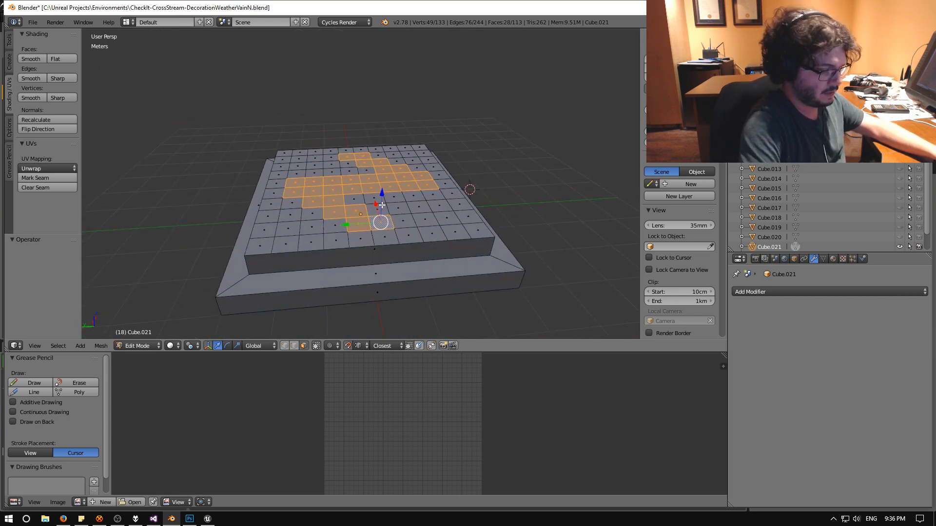
{"action": "key", "text": "e"}
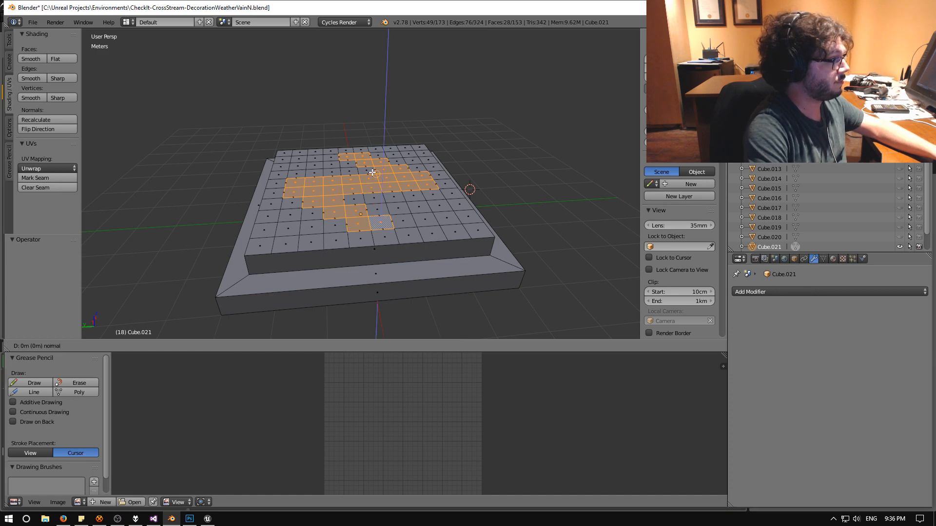
{"action": "left_click", "coordinate": [328, 114]}
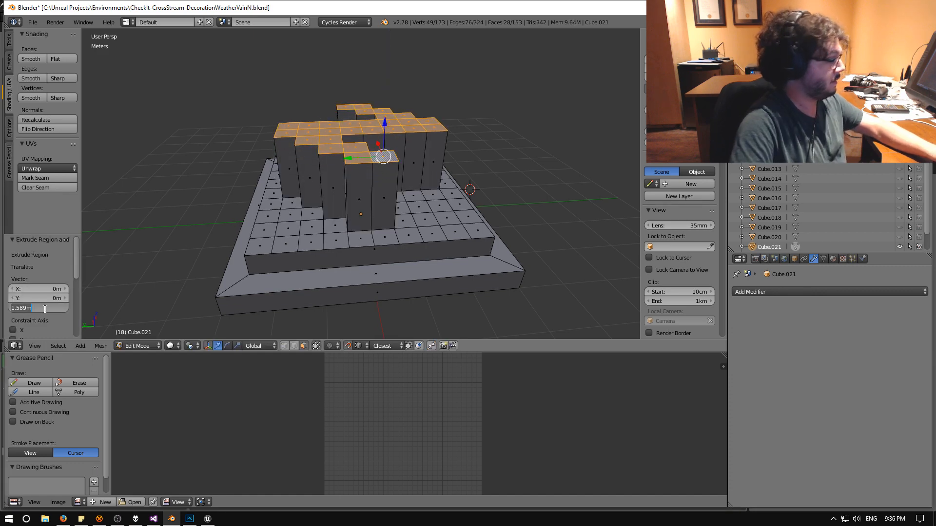
{"action": "type", "text": "50cm"}
{"action": "key", "text": "Return"}
In edge selection mode, select the first edges where the extruded arrow meets the grid, starting in the inner corner between bar and hook.
{"action": "middle_click_drag", "start_coordinate": [273, 253], "coordinate": [208, 236]}
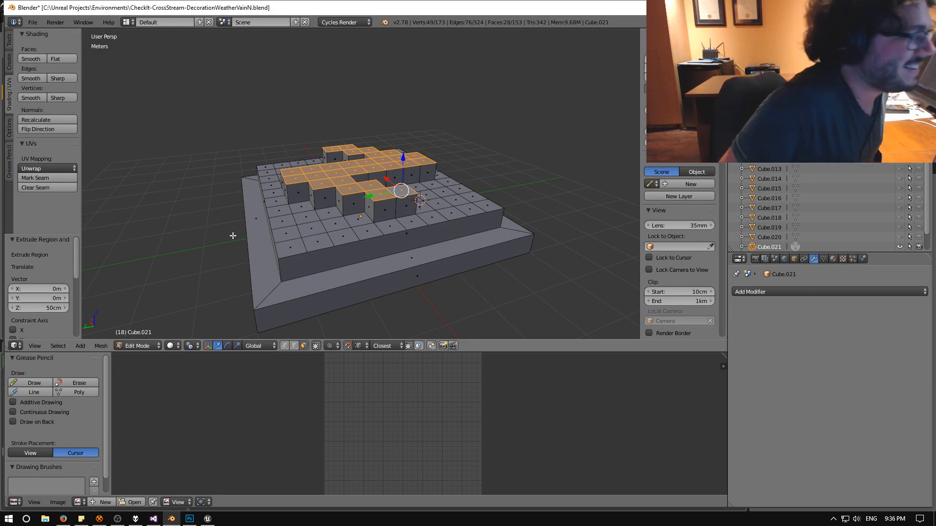
{"action": "scroll", "coordinate": [331, 197], "scroll_direction": "down", "scroll_amount": 3}
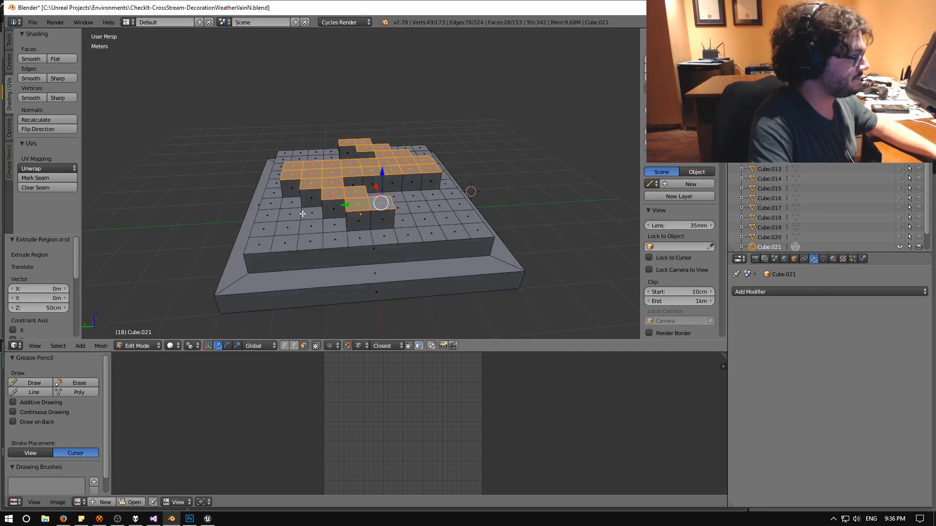
{"action": "middle_click_drag", "start_coordinate": [314, 217], "coordinate": [339, 229]}
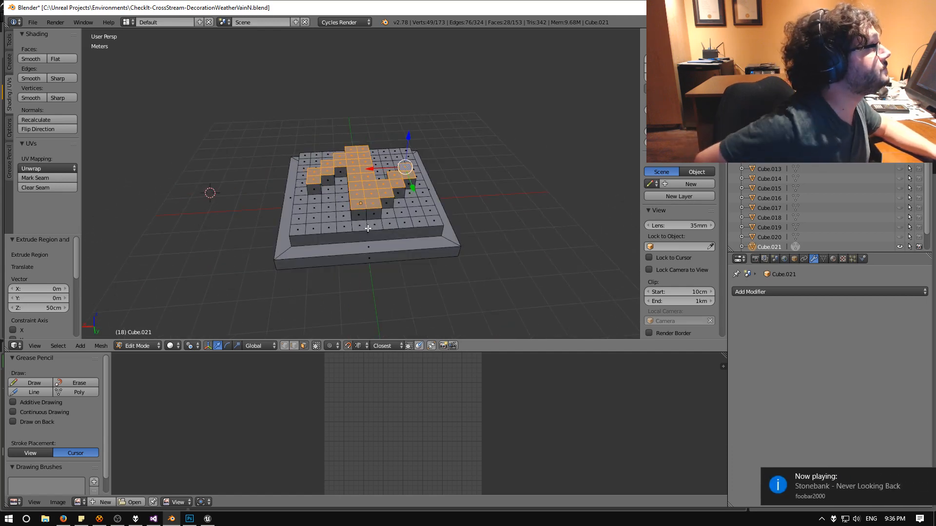
{"action": "middle_click_drag", "start_coordinate": [369, 230], "coordinate": [320, 238]}
{"action": "scroll", "coordinate": [353, 207], "scroll_direction": "up", "scroll_amount": 2}
{"action": "left_click", "coordinate": [293, 345]}
{"action": "right_click", "coordinate": [335, 183]}
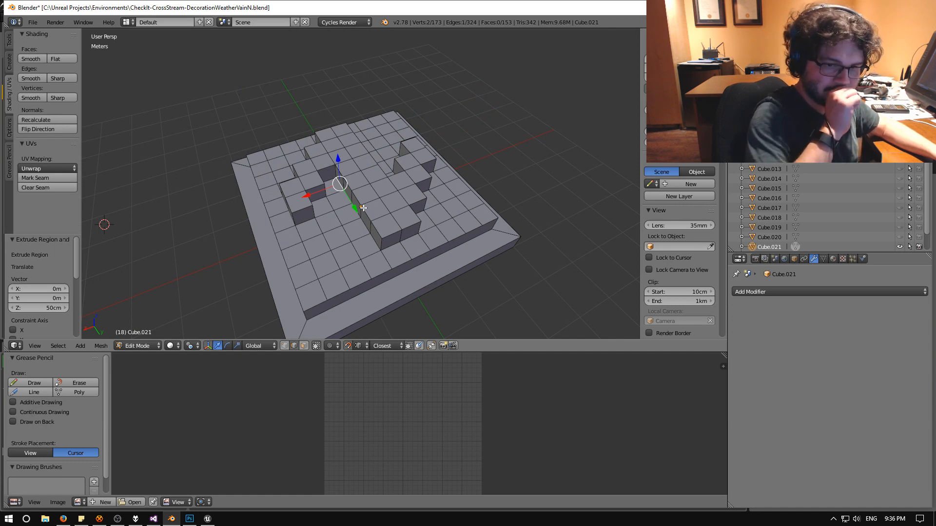
{"action": "scroll", "coordinate": [330, 197], "scroll_direction": "up", "scroll_amount": 2}
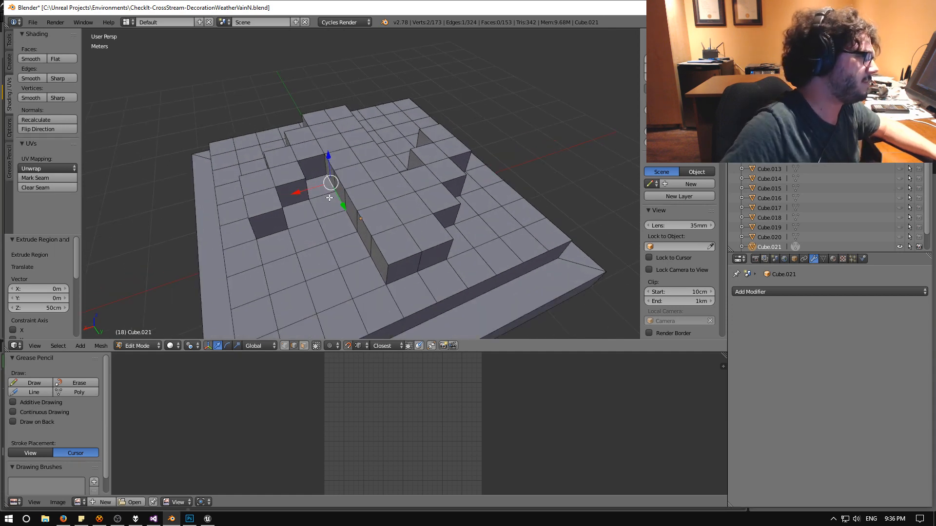
{"action": "right_click", "coordinate": [313, 175], "text": "shift"}
{"action": "middle_click_drag", "start_coordinate": [313, 175], "coordinate": [267, 200]}
{"action": "left_click_drag", "start_coordinate": [0, 0], "coordinate": [0, 0]}
{"action": "middle_click_drag", "start_coordinate": [268, 200], "coordinate": [344, 159]}
{"action": "right_click", "coordinate": [331, 153], "text": "shift"}
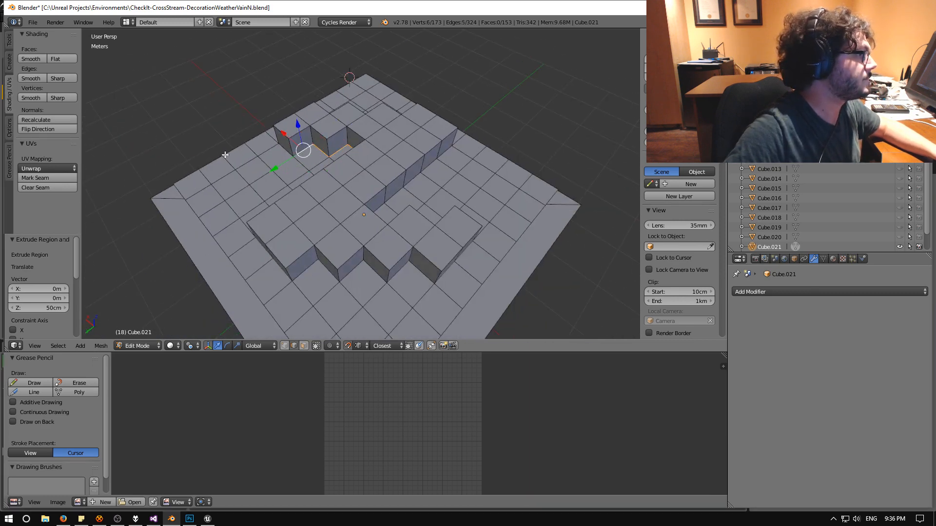
Add the base edges along the arrow's stepped sides and the end of its two-row bar to the selection.
{"action": "middle_click_drag", "start_coordinate": [227, 155], "coordinate": [295, 155]}
{"action": "right_click", "coordinate": [269, 211], "text": "shift"}
{"action": "middle_click_drag", "start_coordinate": [195, 210], "coordinate": [293, 168]}
{"action": "right_click", "coordinate": [380, 225], "text": "shift"}
{"action": "right_click", "coordinate": [337, 225], "text": "shift"}
{"action": "middle_click_drag", "start_coordinate": [254, 219], "coordinate": [417, 219]}
{"action": "right_click", "coordinate": [410, 222], "text": "shift"}
{"action": "right_click", "coordinate": [395, 226], "text": "shift"}
{"action": "middle_click_drag", "start_coordinate": [294, 227], "coordinate": [428, 214]}
{"action": "right_click", "coordinate": [379, 269], "text": "shift"}
{"action": "right_click", "coordinate": [431, 213], "text": "shift"}
{"action": "right_click", "coordinate": [372, 208], "text": "shift"}
{"action": "middle_click_drag", "start_coordinate": [371, 207], "coordinate": [247, 230]}
{"action": "right_click", "coordinate": [330, 203], "text": "shift"}
{"action": "right_click", "coordinate": [313, 206], "text": "shift"}
{"action": "right_click", "coordinate": [304, 167], "text": "shift"}
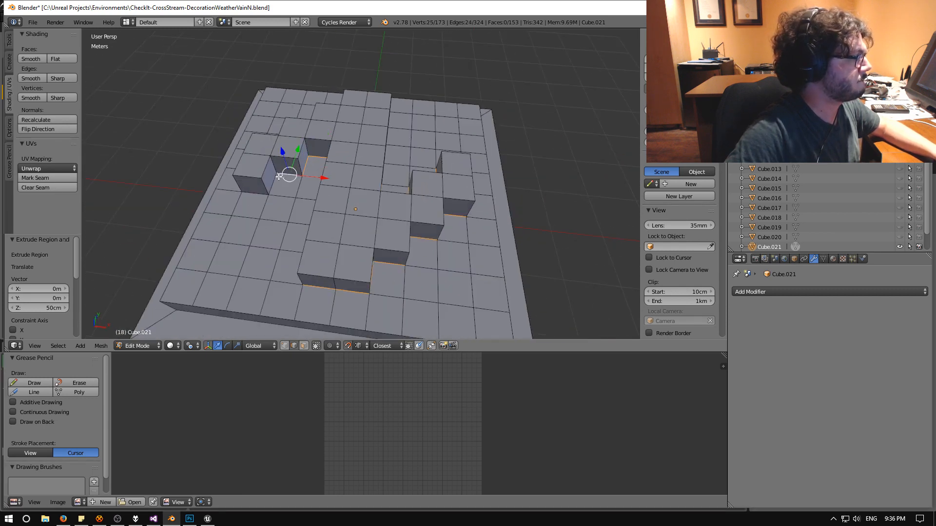
Add the remaining base edges around the arrow's hooks and bar so that the selection follows its whole outline.
{"action": "right_click", "coordinate": [257, 195], "text": "shift"}
{"action": "middle_click_drag", "start_coordinate": [209, 204], "coordinate": [320, 182]}
{"action": "right_click", "coordinate": [375, 265], "text": "shift"}
{"action": "right_click", "coordinate": [341, 264], "text": "shift"}
{"action": "middle_click_drag", "start_coordinate": [269, 253], "coordinate": [344, 265]}
{"action": "right_click", "coordinate": [439, 244], "text": "shift"}
{"action": "right_click", "coordinate": [412, 246], "text": "shift"}
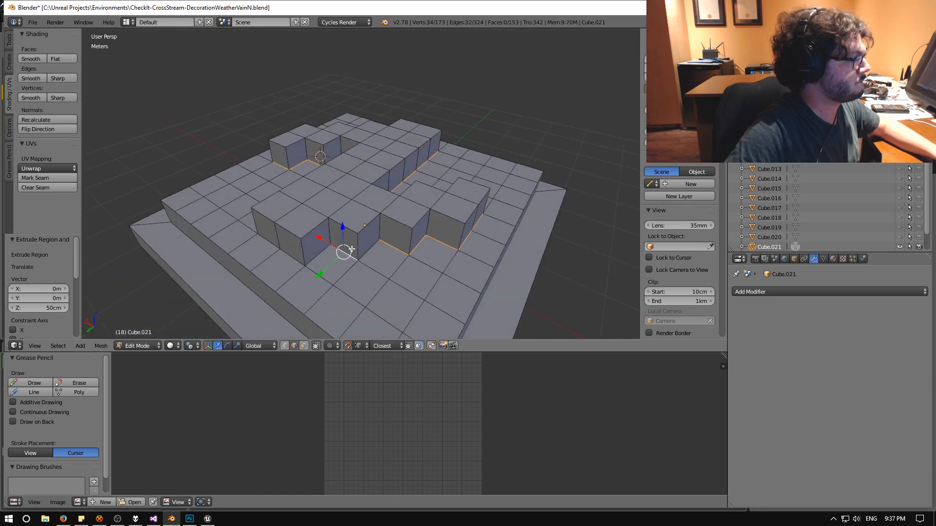
{"action": "middle_click_drag", "start_coordinate": [280, 267], "coordinate": [341, 278]}
{"action": "right_click", "coordinate": [371, 281], "text": "shift"}
{"action": "right_click", "coordinate": [329, 275], "text": "shift"}
{"action": "right_click", "coordinate": [441, 236], "text": "shift"}
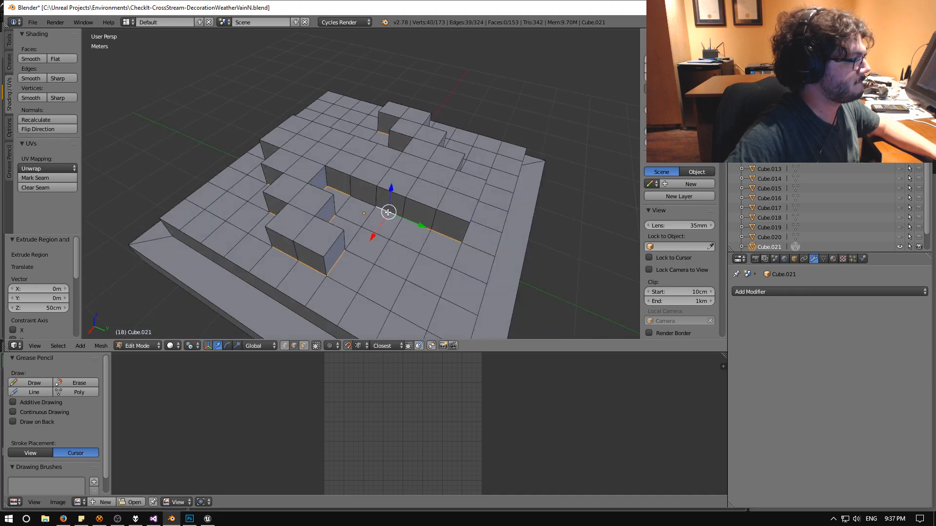
Mark the selected outline edges at the arrow's base as a seam and deselect everything.
{"action": "middle_click_drag", "start_coordinate": [441, 222], "coordinate": [404, 261]}
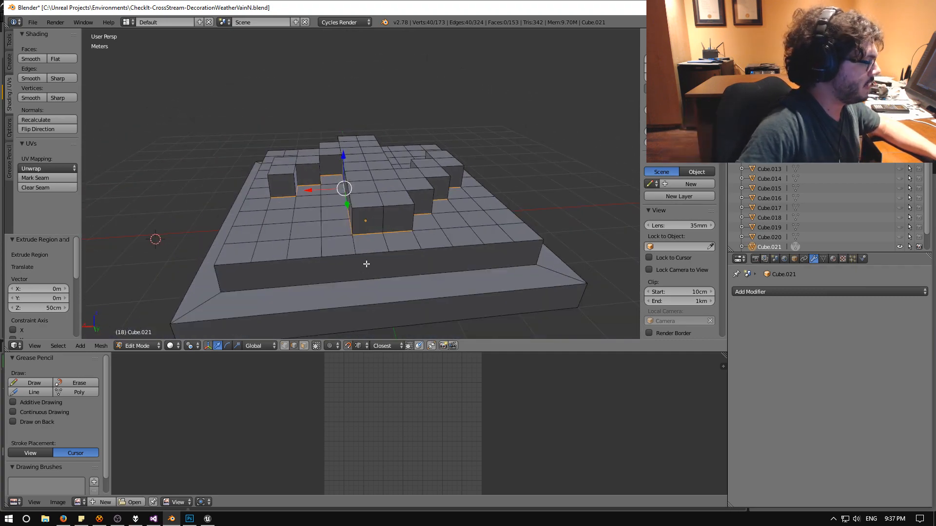
{"action": "key", "text": "space"}
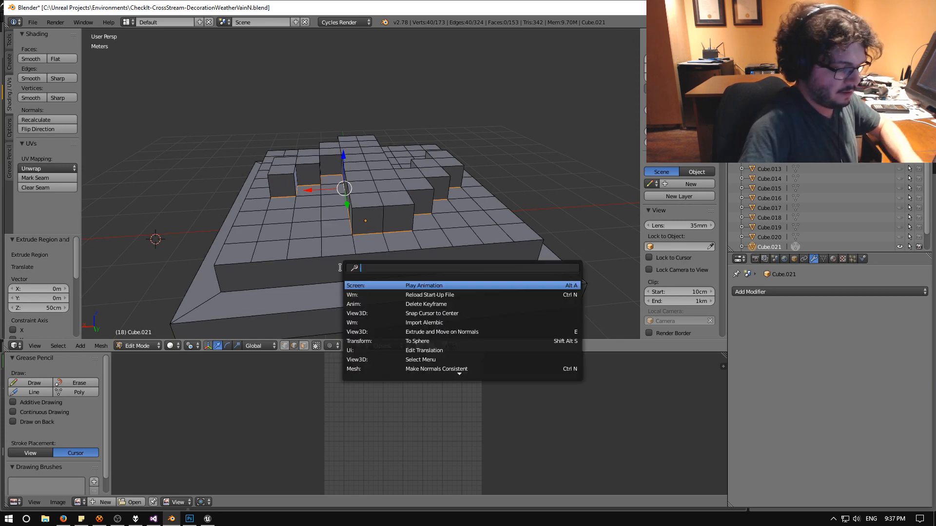
{"action": "type", "text": "mark"}
{"action": "key", "text": "Return"}
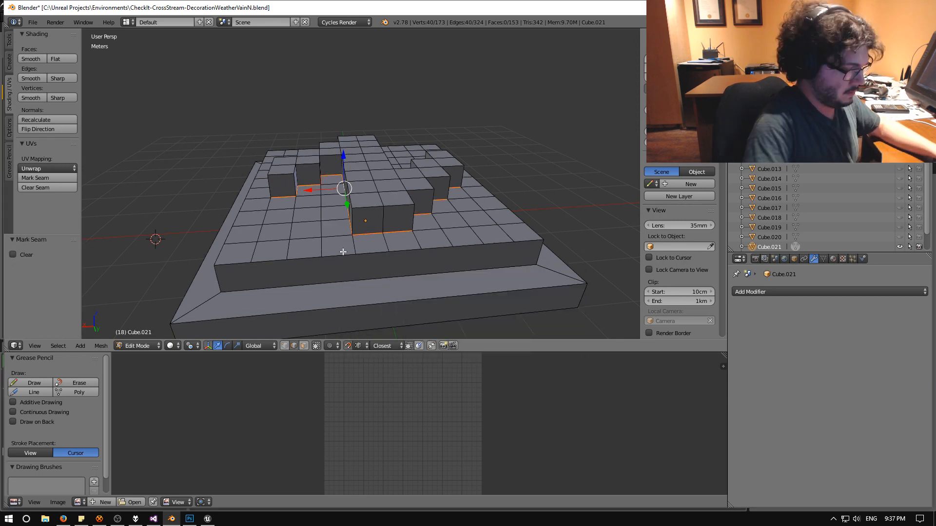
{"action": "key", "text": "a"}
On the grid block's first side wall, connect the five nearest upper-edge vertices to one lower corner vertex.
{"action": "right_click", "coordinate": [251, 262]}
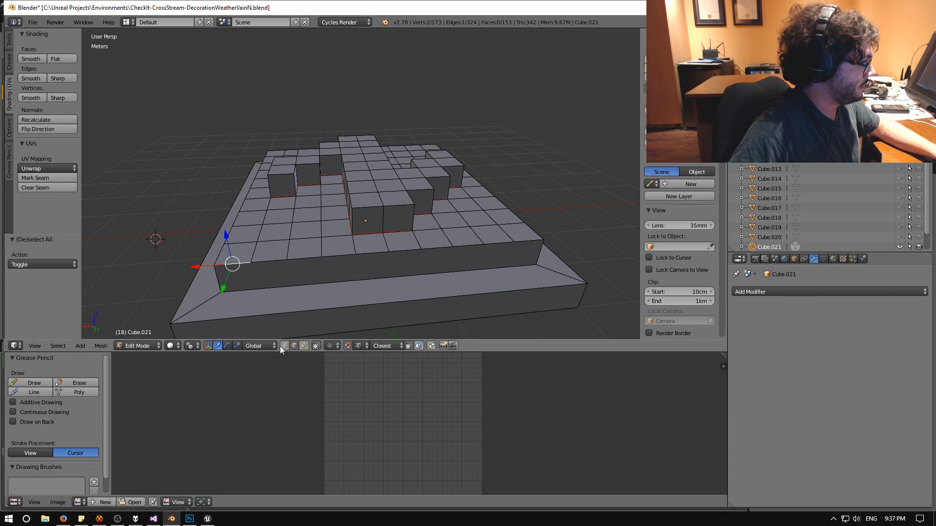
{"action": "right_click", "coordinate": [221, 292], "text": "shift"}
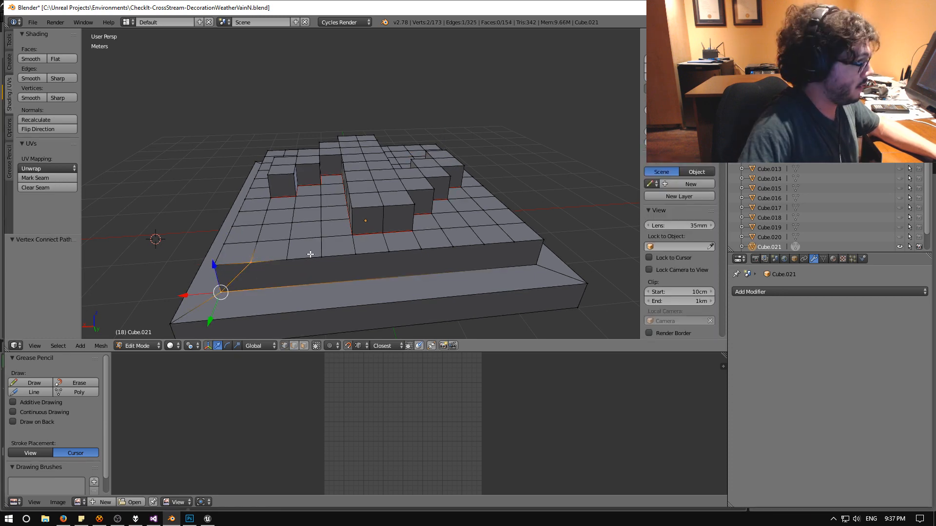
{"action": "key", "text": "j"}
{"action": "key", "text": "j"}
{"action": "right_click", "coordinate": [321, 257]}
{"action": "right_click", "coordinate": [222, 292], "text": "shift"}
{"action": "key", "text": "j"}
{"action": "right_click", "coordinate": [355, 255]}
{"action": "right_click", "coordinate": [221, 292], "text": "shift"}
{"action": "key", "text": "j"}
{"action": "right_click", "coordinate": [388, 251]}
{"action": "right_click", "coordinate": [221, 291], "text": "shift"}
{"action": "key", "text": "j"}
Connect the remaining upper-edge vertices of the first side wall to its opposite lower corner vertex.
{"action": "right_click", "coordinate": [421, 251]}
{"action": "right_click", "coordinate": [535, 267], "text": "shift"}
{"action": "key", "text": "j"}
{"action": "right_click", "coordinate": [454, 249]}
{"action": "right_click", "coordinate": [540, 265], "text": "shift"}
{"action": "key", "text": "j"}
{"action": "right_click", "coordinate": [485, 246]}
{"action": "right_click", "coordinate": [532, 264], "text": "shift"}
{"action": "key", "text": "j"}
On the grid block's second side wall, connect the five nearest upper-edge vertices to one lower corner vertex.
{"action": "middle_click_drag", "start_coordinate": [535, 265], "coordinate": [276, 265]}
{"action": "right_click", "coordinate": [224, 220]}
{"action": "right_click", "coordinate": [189, 253], "text": "shift"}
{"action": "key", "text": "j"}
{"action": "right_click", "coordinate": [254, 222]}
{"action": "right_click", "coordinate": [189, 254], "text": "shift"}
{"action": "key", "text": "j"}
{"action": "right_click", "coordinate": [292, 223]}
{"action": "right_click", "coordinate": [190, 254], "text": "shift"}
{"action": "key", "text": "j"}
{"action": "right_click", "coordinate": [329, 220]}
{"action": "right_click", "coordinate": [188, 253], "text": "shift"}
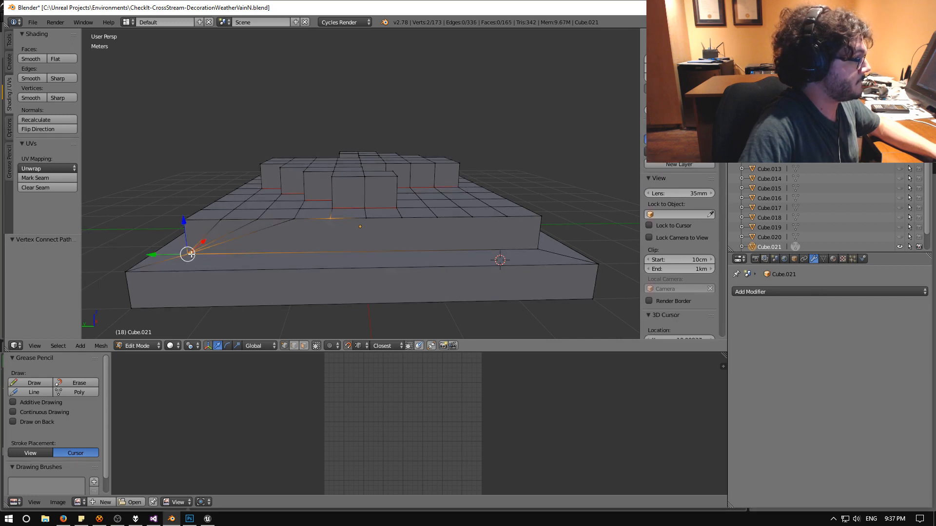
{"action": "key", "text": "j"}
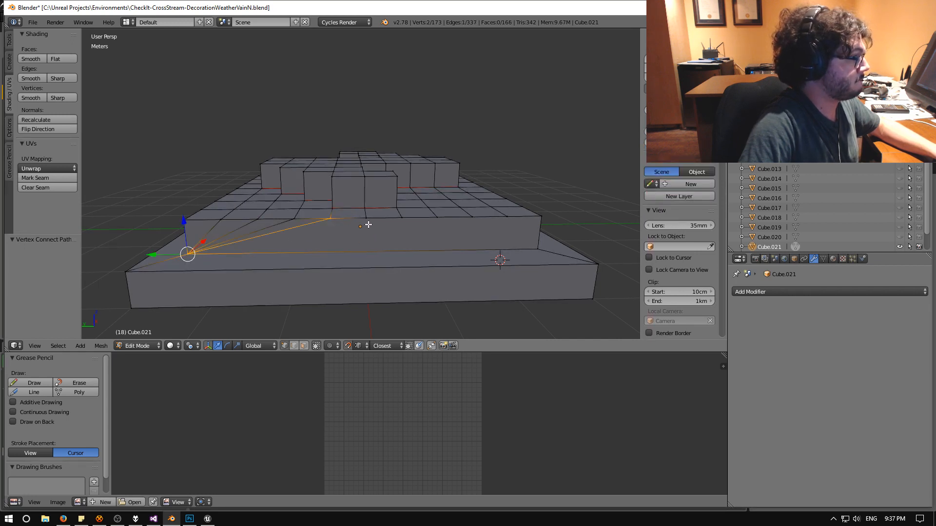
{"action": "middle_click_drag", "start_coordinate": [366, 224], "coordinate": [367, 234]}
{"action": "key", "text": "j"}
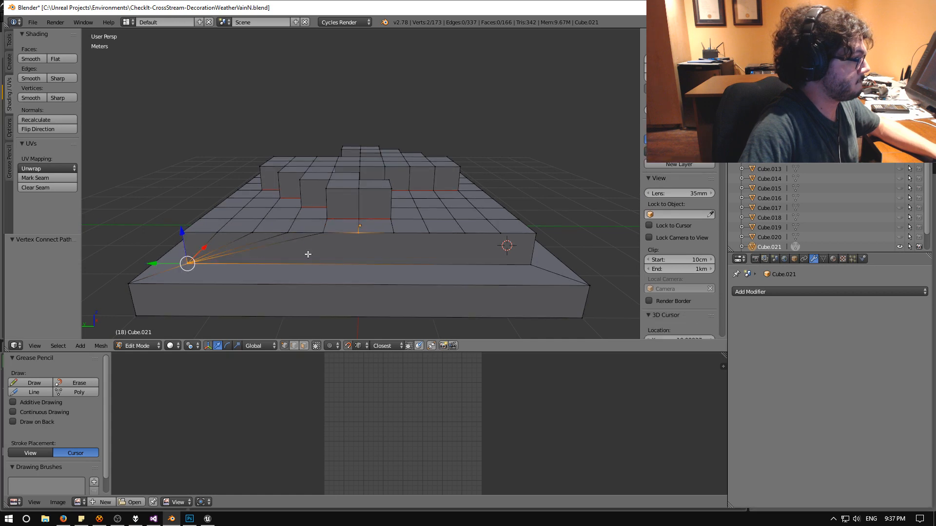
Connect the remaining four upper-edge vertices of the second side wall to its opposite lower corner vertex.
{"action": "right_click", "coordinate": [393, 235]}
{"action": "right_click", "coordinate": [528, 264], "text": "shift"}
{"action": "key", "text": "j"}
{"action": "right_click", "coordinate": [430, 234]}
{"action": "right_click", "coordinate": [529, 263], "text": "shift"}
{"action": "key", "text": "j"}
{"action": "right_click", "coordinate": [466, 234]}
{"action": "right_click", "coordinate": [530, 265], "text": "shift"}
{"action": "key", "text": "j"}
{"action": "right_click", "coordinate": [502, 234]}
{"action": "right_click", "coordinate": [530, 264], "text": "shift"}
{"action": "key", "text": "j"}
On the grid block's third side wall, connect the five nearest upper-edge vertices to one lower corner vertex.
{"action": "right_click", "coordinate": [359, 236]}
{"action": "middle_click_drag", "start_coordinate": [495, 261], "coordinate": [378, 264]}
{"action": "right_click", "coordinate": [226, 240]}
{"action": "right_click", "coordinate": [269, 239]}
{"action": "right_click", "coordinate": [196, 270], "text": "shift"}
{"action": "key", "text": "j"}
{"action": "right_click", "coordinate": [302, 236]}
{"action": "right_click", "coordinate": [196, 272], "text": "shift"}
{"action": "key", "text": "j"}
{"action": "right_click", "coordinate": [334, 235]}
{"action": "right_click", "coordinate": [197, 271], "text": "shift"}
{"action": "key", "text": "j"}
{"action": "right_click", "coordinate": [371, 229]}
{"action": "right_click", "coordinate": [197, 270], "text": "shift"}
{"action": "key", "text": "j"}
Connect the remaining four upper-edge vertices of the third side wall to its opposite lower corner vertex.
{"action": "right_click", "coordinate": [405, 227]}
{"action": "right_click", "coordinate": [528, 251], "text": "shift"}
{"action": "key", "text": "j"}
{"action": "right_click", "coordinate": [438, 227]}
{"action": "right_click", "coordinate": [528, 250], "text": "shift"}
{"action": "key", "text": "j"}
{"action": "right_click", "coordinate": [470, 225]}
{"action": "key", "text": "j"}
{"action": "right_click", "coordinate": [501, 224]}
{"action": "right_click", "coordinate": [528, 252], "text": "shift"}
{"action": "key", "text": "j"}
On the grid block's fourth side wall, connect the five nearest upper-edge vertices to one lower corner vertex.
{"action": "middle_click_drag", "start_coordinate": [529, 253], "coordinate": [407, 259]}
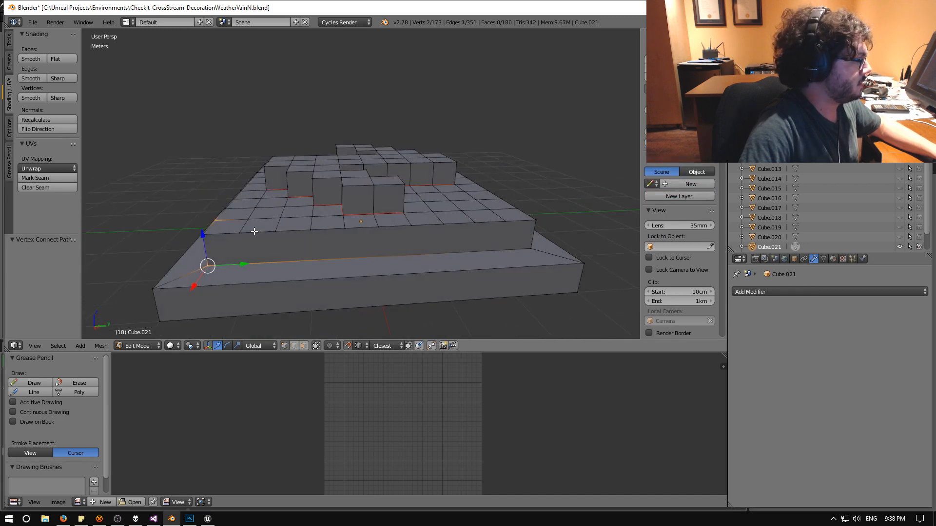
{"action": "right_click", "coordinate": [240, 233]}
{"action": "right_click", "coordinate": [210, 266], "text": "shift"}
{"action": "key", "text": "j"}
{"action": "right_click", "coordinate": [275, 231]}
{"action": "right_click", "coordinate": [209, 264], "text": "shift"}
{"action": "key", "text": "j"}
{"action": "right_click", "coordinate": [310, 230]}
{"action": "right_click", "coordinate": [210, 265], "text": "shift"}
{"action": "key", "text": "j"}
{"action": "right_click", "coordinate": [345, 227]}
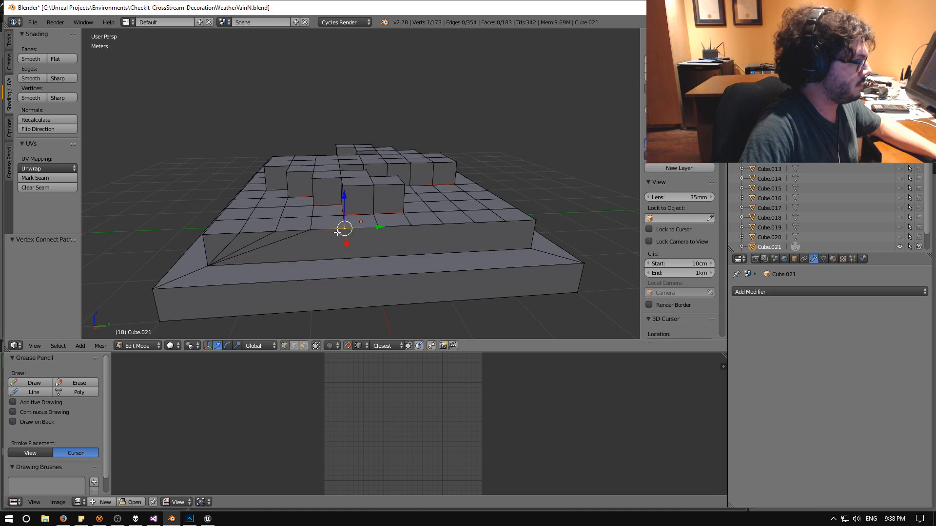
{"action": "right_click", "coordinate": [209, 265], "text": "shift"}
{"action": "key", "text": "j"}
{"action": "right_click", "coordinate": [376, 227]}
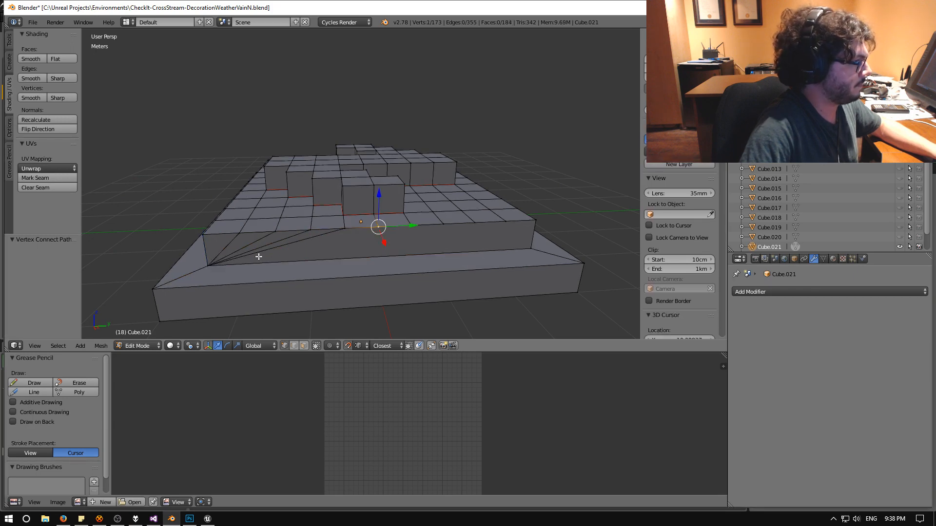
{"action": "right_click", "coordinate": [215, 266], "text": "shift"}
{"action": "key", "text": "j"}
Connect the remaining four upper-edge vertices of the fourth side wall to its opposite lower corner vertex, and deselect everything.
{"action": "right_click", "coordinate": [412, 225]}
{"action": "right_click", "coordinate": [531, 247], "text": "shift"}
{"action": "key", "text": "j"}
{"action": "right_click", "coordinate": [445, 226]}
{"action": "right_click", "coordinate": [529, 247], "text": "shift"}
{"action": "key", "text": "j"}
{"action": "right_click", "coordinate": [476, 224]}
{"action": "right_click", "coordinate": [526, 246], "text": "shift"}
{"action": "key", "text": "j"}
{"action": "right_click", "coordinate": [505, 222]}
{"action": "right_click", "coordinate": [529, 247], "text": "shift"}
{"action": "key", "text": "j"}
{"action": "middle_click_drag", "start_coordinate": [529, 248], "coordinate": [485, 265]}
{"action": "key", "text": "a"}
Examine the fan of connecting edges on the grid block's side wall by selecting individual vertices and edges.
{"action": "middle_click_drag", "start_coordinate": [328, 259], "coordinate": [366, 289]}
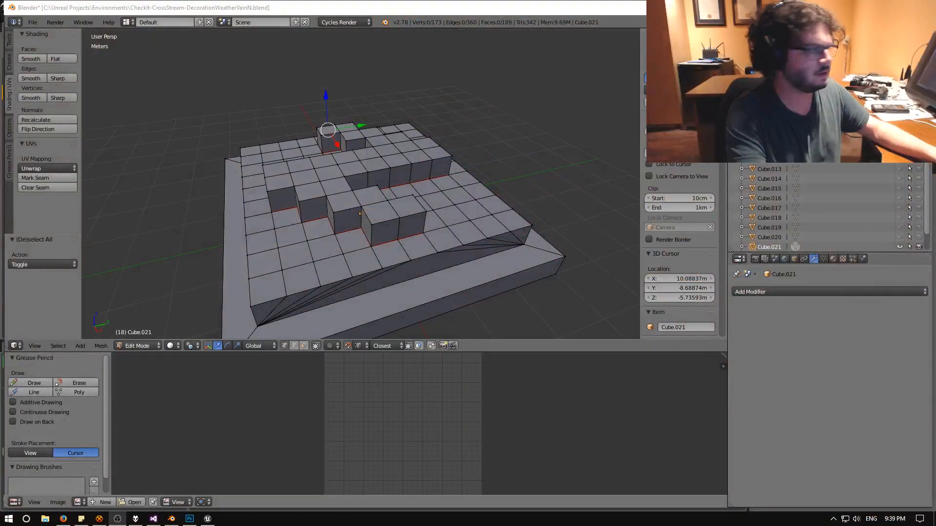
{"action": "middle_click_drag", "start_coordinate": [418, 309], "coordinate": [282, 228]}
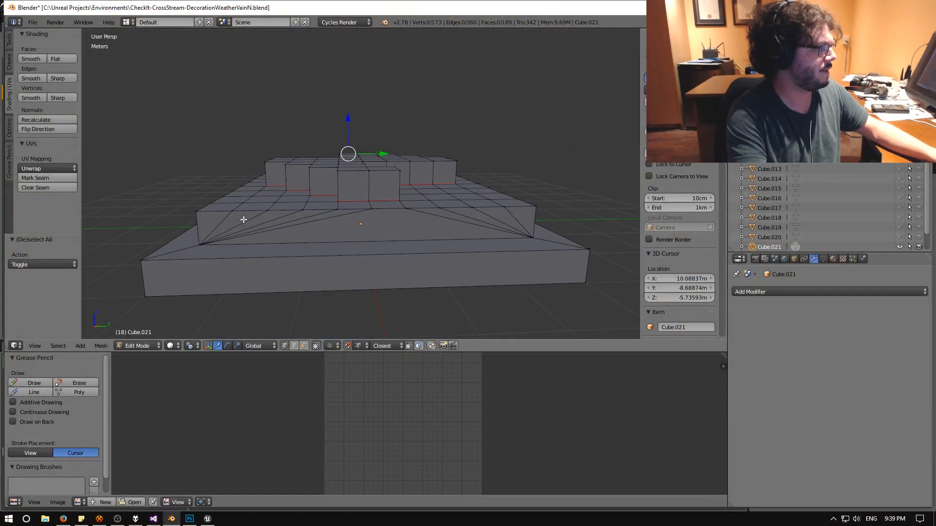
{"action": "right_click", "coordinate": [259, 220]}
{"action": "right_click", "coordinate": [304, 213]}
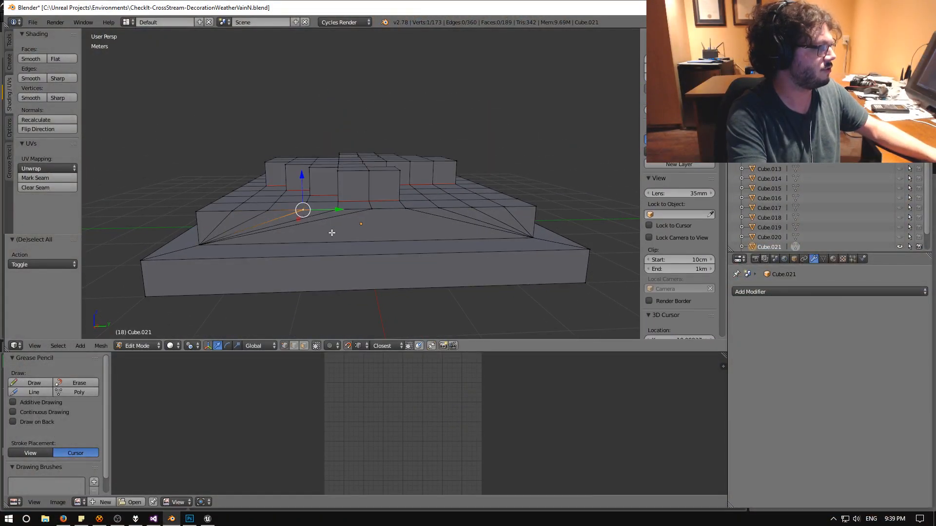
{"action": "left_click", "coordinate": [295, 346]}
{"action": "right_click", "coordinate": [237, 227]}
{"action": "right_click", "coordinate": [302, 219]}
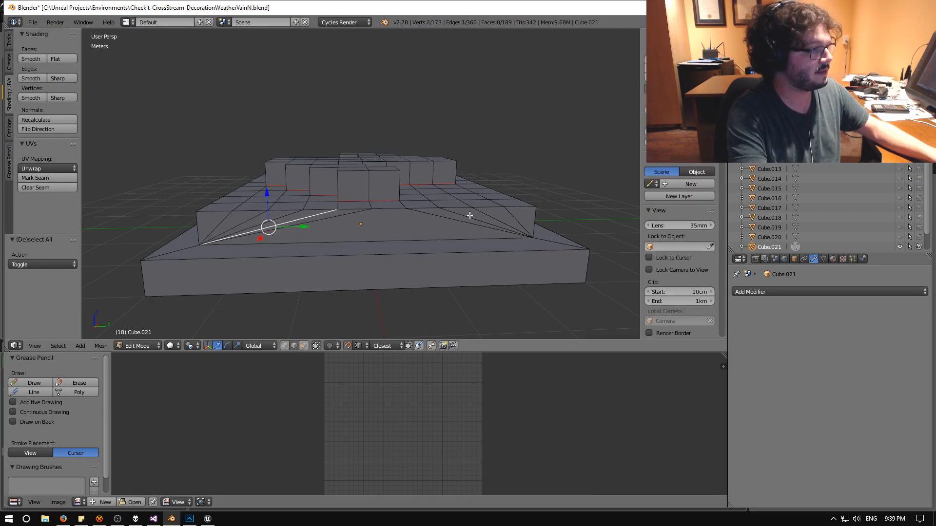
Examine the edge fans on the grid block's side walls and the gridded surface around the raised pattern from several angles.
{"action": "right_click", "coordinate": [509, 213]}
{"action": "right_click", "coordinate": [474, 220]}
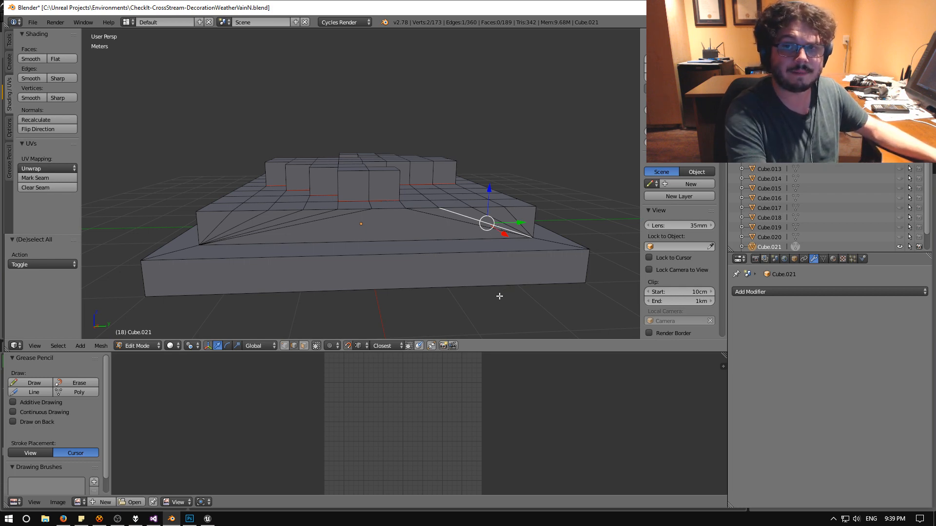
{"action": "middle_click_drag", "start_coordinate": [391, 277], "coordinate": [326, 296]}
{"action": "right_click", "coordinate": [322, 292]}
{"action": "right_click", "coordinate": [378, 266]}
{"action": "right_click", "coordinate": [363, 264]}
{"action": "right_click", "coordinate": [390, 249]}
{"action": "right_click", "coordinate": [423, 233]}
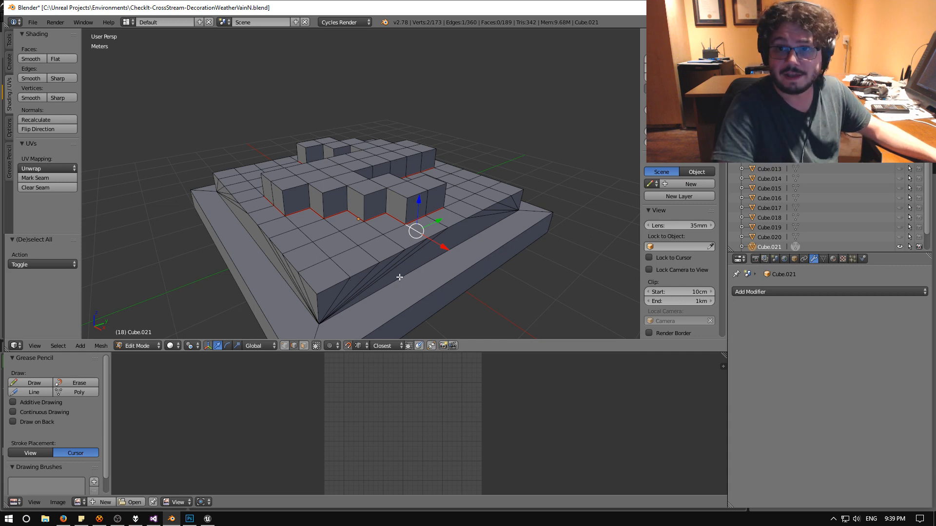
{"action": "middle_click_drag", "start_coordinate": [390, 272], "coordinate": [318, 260]}
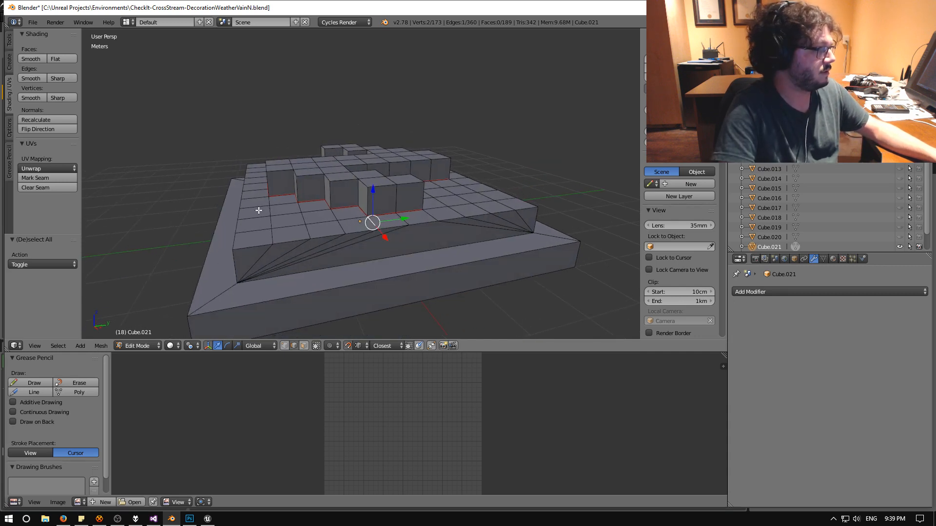
{"action": "middle_click_drag", "start_coordinate": [258, 209], "coordinate": [312, 224]}
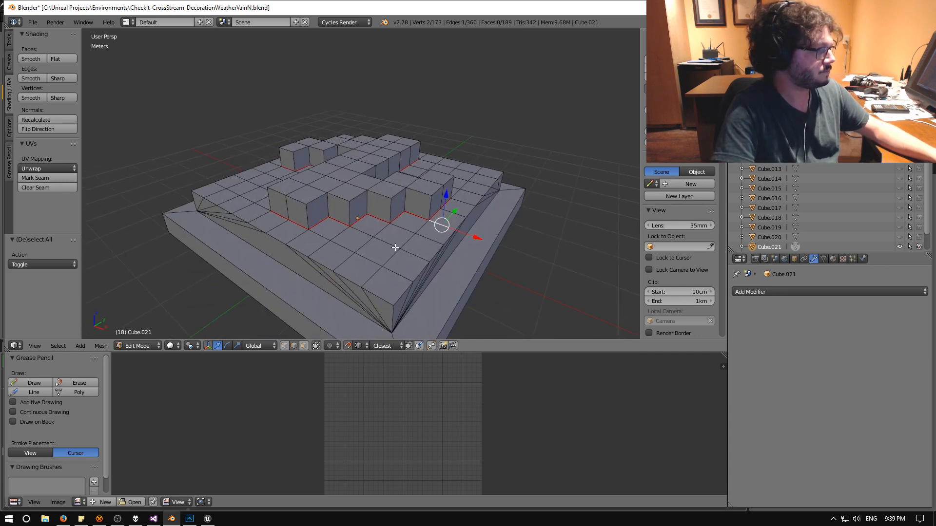
{"action": "middle_click_drag", "start_coordinate": [573, 250], "coordinate": [374, 244]}
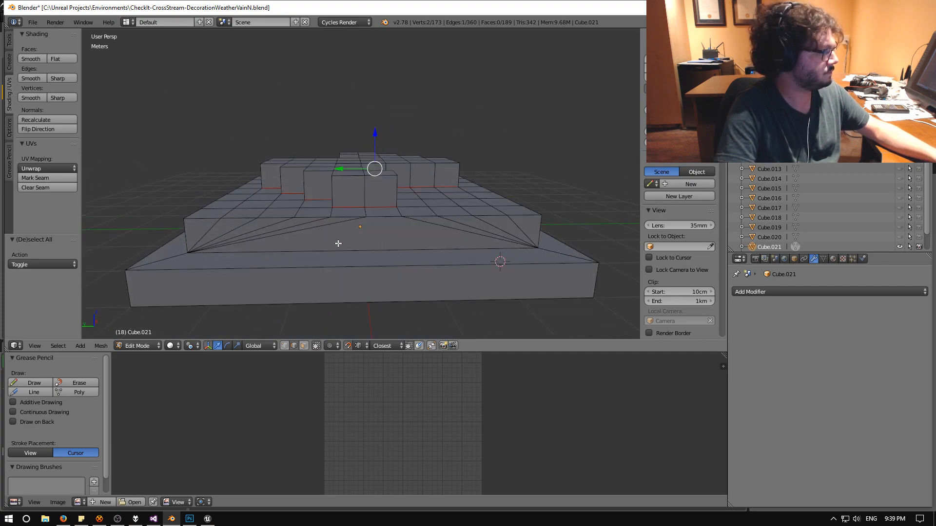
Select all the edges along the upper rim of one side of the grid block.
{"action": "right_click", "coordinate": [196, 213]}
{"action": "right_click", "coordinate": [241, 214], "text": "shift"}
{"action": "right_click", "coordinate": [281, 215], "text": "shift"}
{"action": "right_click", "coordinate": [314, 215], "text": "shift"}
{"action": "right_click", "coordinate": [346, 214], "text": "shift"}
{"action": "right_click", "coordinate": [393, 214], "text": "shift"}
{"action": "right_click", "coordinate": [415, 214], "text": "shift"}
{"action": "right_click", "coordinate": [463, 215], "text": "shift"}
{"action": "right_click", "coordinate": [507, 214], "text": "shift"}
{"action": "middle_click_drag", "start_coordinate": [521, 215], "coordinate": [459, 247]}
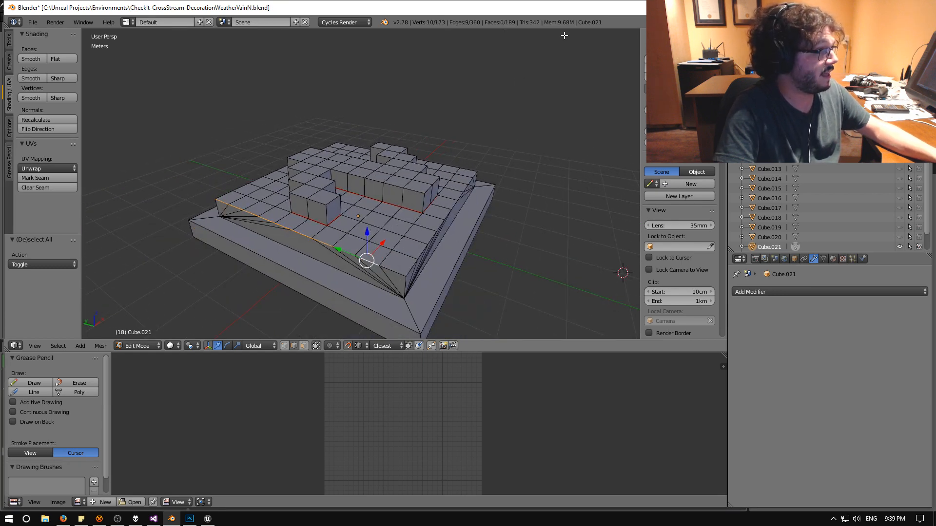
{"action": "right_click", "coordinate": [403, 269], "text": "shift"}
Hide the transform manipulator and add the upper rim edges of the grid block's second side to the selection.
{"action": "middle_click_drag", "start_coordinate": [402, 270], "coordinate": [341, 266]}
{"action": "right_click", "coordinate": [260, 254], "text": "shift"}
{"action": "right_click", "coordinate": [287, 249], "text": "shift"}
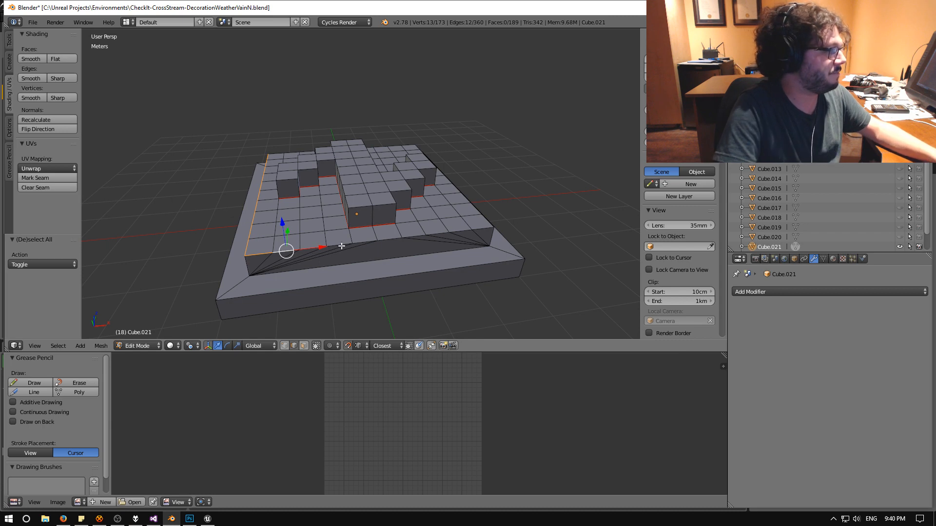
{"action": "right_click", "coordinate": [321, 242], "text": "shift"}
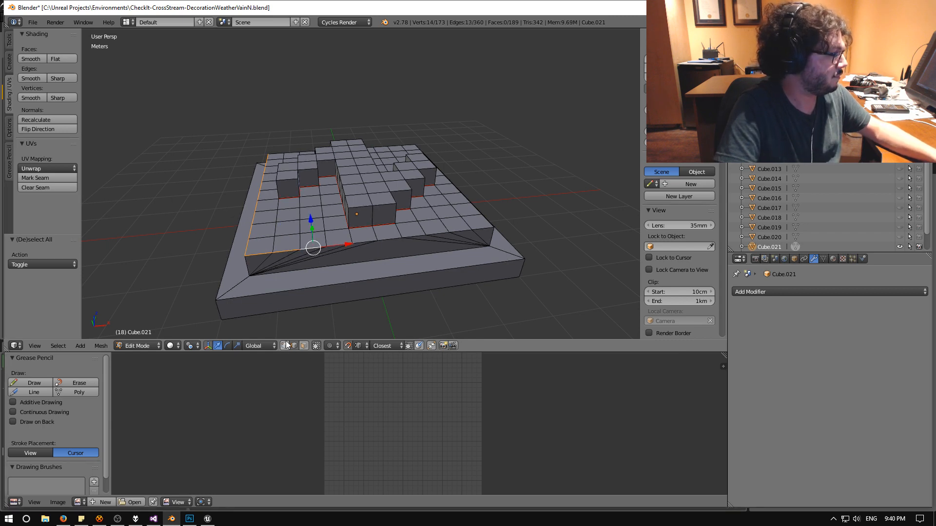
{"action": "left_click", "coordinate": [208, 346]}
{"action": "right_click", "coordinate": [339, 244], "text": "shift"}
{"action": "right_click", "coordinate": [408, 236], "text": "shift"}
{"action": "middle_click_drag", "start_coordinate": [408, 235], "coordinate": [390, 249]}
{"action": "right_click", "coordinate": [413, 256], "text": "shift"}
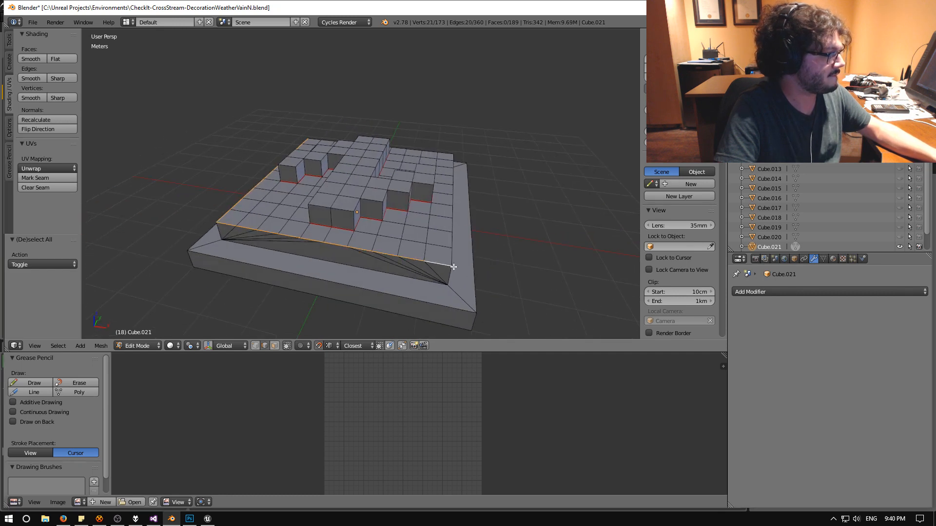
Extend the rim selection along the third and fourth sides so the grid block's whole upper perimeter is selected.
{"action": "middle_click_drag", "start_coordinate": [458, 266], "coordinate": [340, 266]}
{"action": "right_click", "coordinate": [271, 254], "text": "shift"}
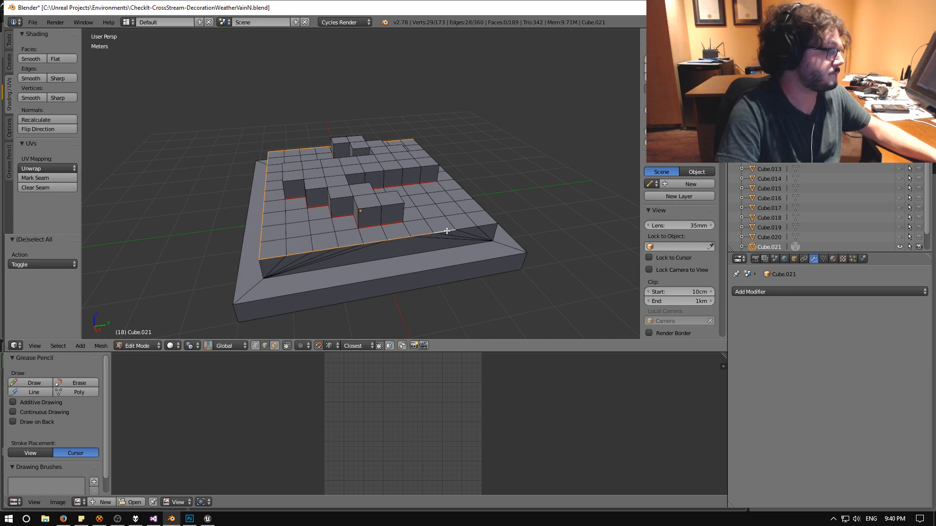
{"action": "middle_click_drag", "start_coordinate": [463, 251], "coordinate": [351, 263]}
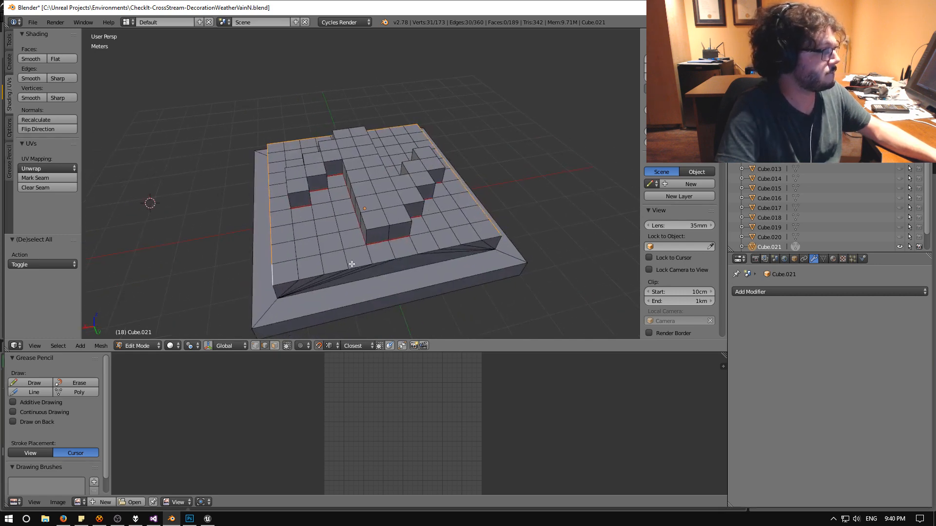
{"action": "right_click", "coordinate": [288, 281], "text": "shift"}
{"action": "right_click", "coordinate": [312, 275], "text": "shift"}
{"action": "right_click", "coordinate": [397, 258], "text": "shift"}
{"action": "right_click", "coordinate": [424, 253], "text": "shift"}
{"action": "right_click", "coordinate": [455, 244], "text": "shift"}
{"action": "right_click", "coordinate": [471, 243], "text": "shift"}
{"action": "right_click", "coordinate": [490, 239], "text": "shift"}
Add the corner edges to the selection: the grid block's vertical corners, the base ledge's diagonals and the base's vertical corners.
{"action": "middle_click_drag", "start_coordinate": [463, 265], "coordinate": [421, 257]}
{"action": "right_click", "coordinate": [470, 275], "text": "shift"}
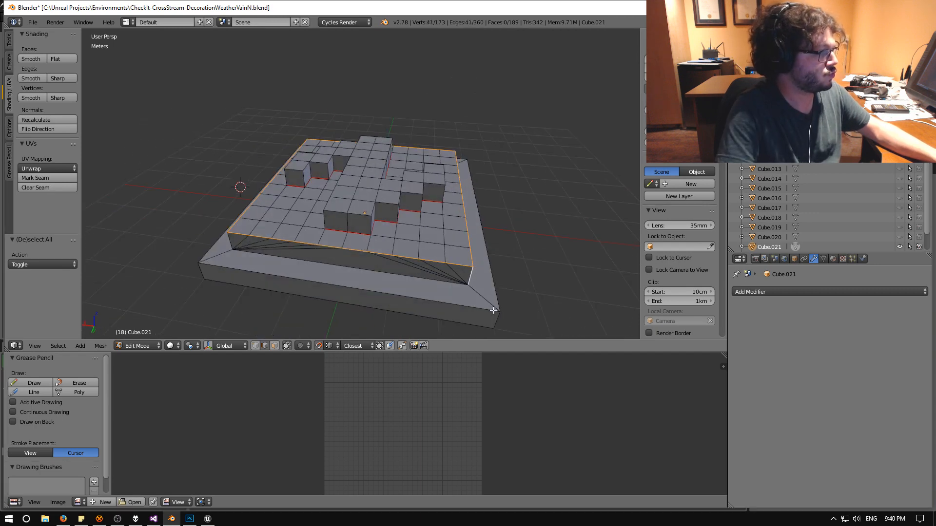
{"action": "right_click", "coordinate": [486, 301], "text": "shift"}
{"action": "middle_click_drag", "start_coordinate": [486, 300], "coordinate": [359, 301]}
{"action": "right_click", "coordinate": [460, 270], "text": "shift"}
{"action": "right_click", "coordinate": [486, 315], "text": "shift"}
{"action": "middle_click_drag", "start_coordinate": [487, 316], "coordinate": [414, 291]}
{"action": "right_click", "coordinate": [410, 293], "text": "shift"}
{"action": "middle_click_drag", "start_coordinate": [486, 302], "coordinate": [376, 291]}
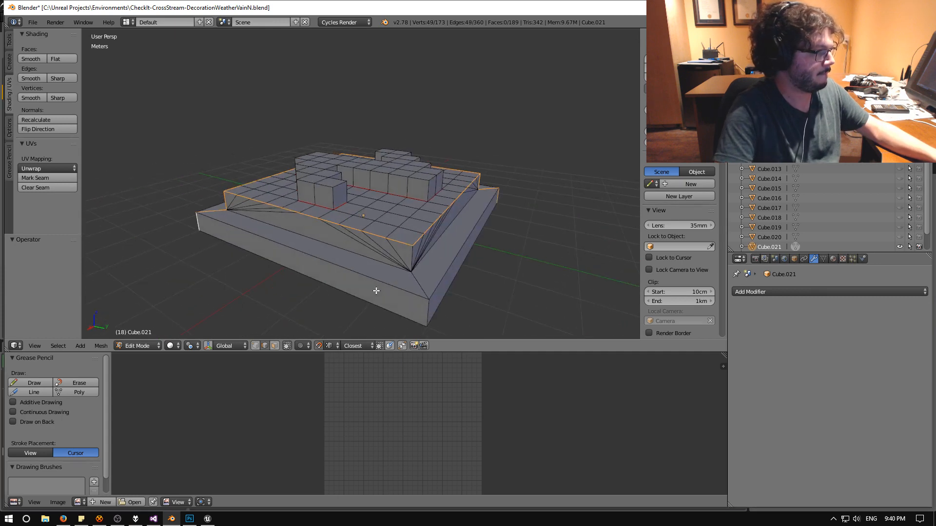
{"action": "right_click", "coordinate": [409, 263], "text": "shift"}
{"action": "right_click", "coordinate": [420, 282], "text": "shift"}
{"action": "right_click", "coordinate": [428, 314], "text": "shift"}
Add the four bottom perimeter edges of the base to the selection.
{"action": "middle_click_drag", "start_coordinate": [480, 305], "coordinate": [401, 270]}
{"action": "right_click", "coordinate": [320, 266], "text": "shift"}
{"action": "mouse_move", "coordinate": [320, 265]}
{"action": "middle_mouse_down"}
{"action": "mouse_move", "coordinate": [275, 272]}
{"action": "mouse_move", "coordinate": [309, 265]}
{"action": "middle_mouse_up"}
{"action": "middle_click_drag", "start_coordinate": [209, 249], "coordinate": [308, 261]}
{"action": "right_click", "coordinate": [305, 273], "text": "shift"}
{"action": "middle_click_drag", "start_coordinate": [204, 268], "coordinate": [267, 202]}
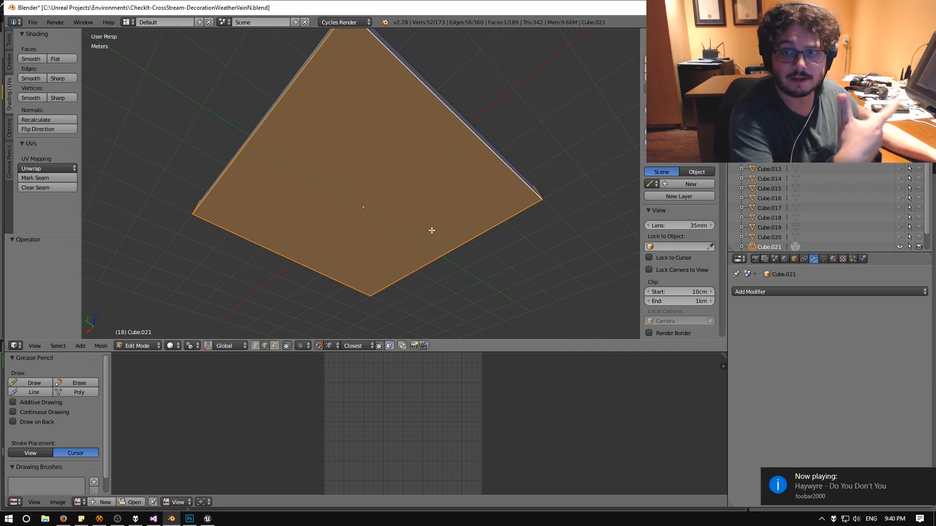
{"action": "middle_click_drag", "start_coordinate": [447, 208], "coordinate": [441, 314]}
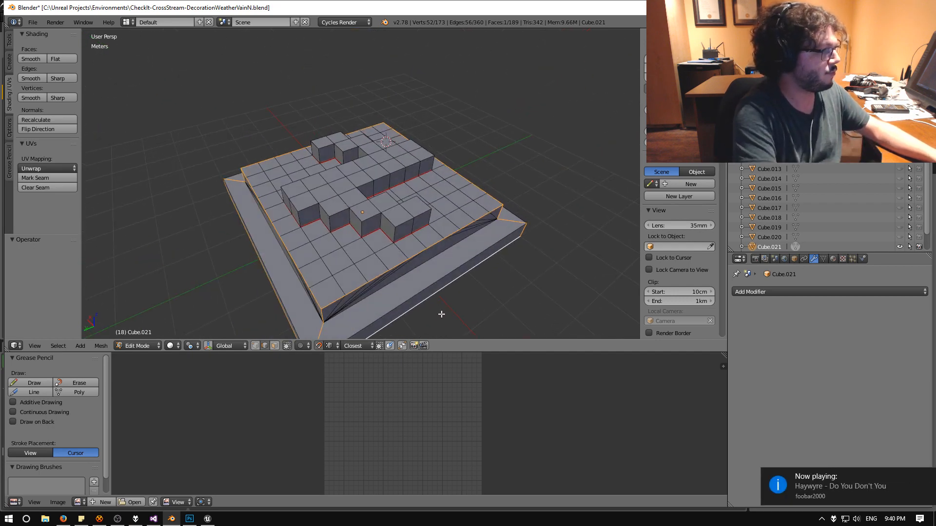
Run Unwrap on the current selection, and clear the selection.
{"action": "key", "text": "space"}
{"action": "type", "text": "unwrap"}
{"action": "key", "text": "Return"}
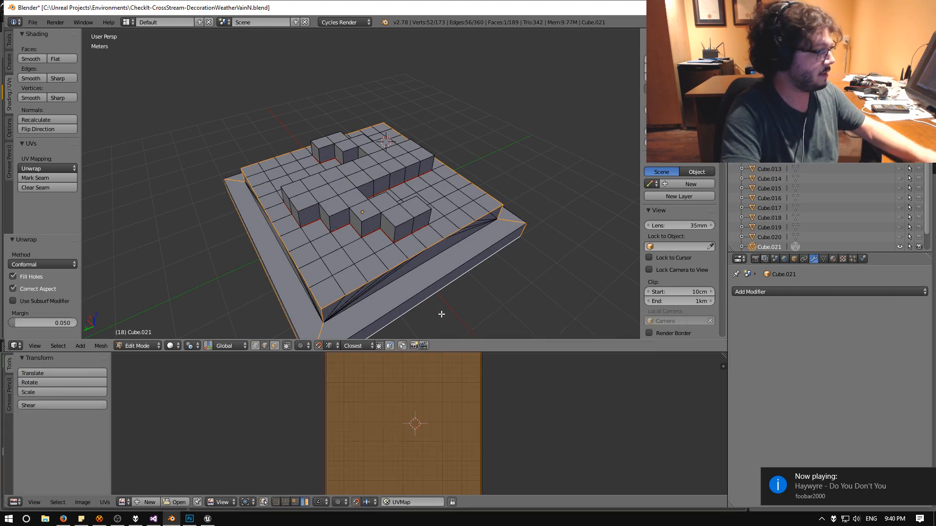
{"action": "key", "text": "a"}
{"action": "middle_click_drag", "start_coordinate": [422, 323], "coordinate": [387, 197]}
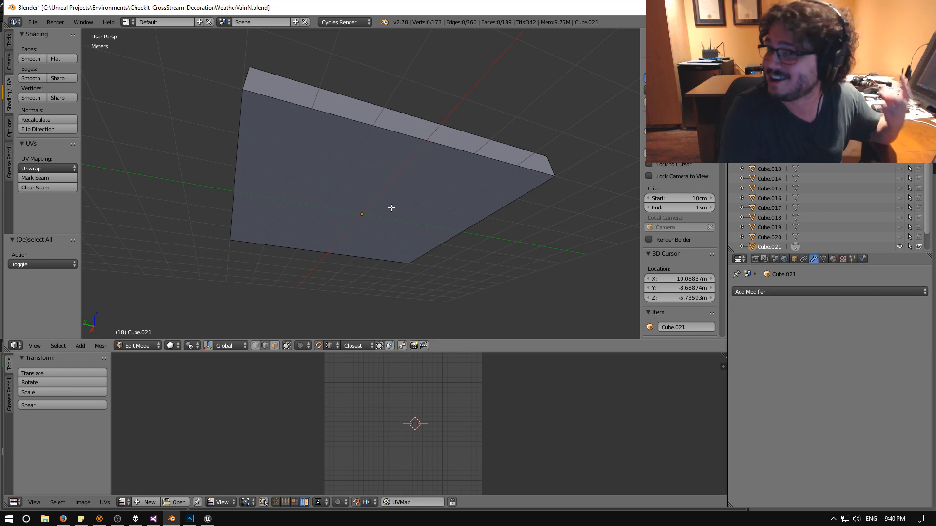
{"action": "middle_click_drag", "start_coordinate": [373, 190], "coordinate": [389, 262]}
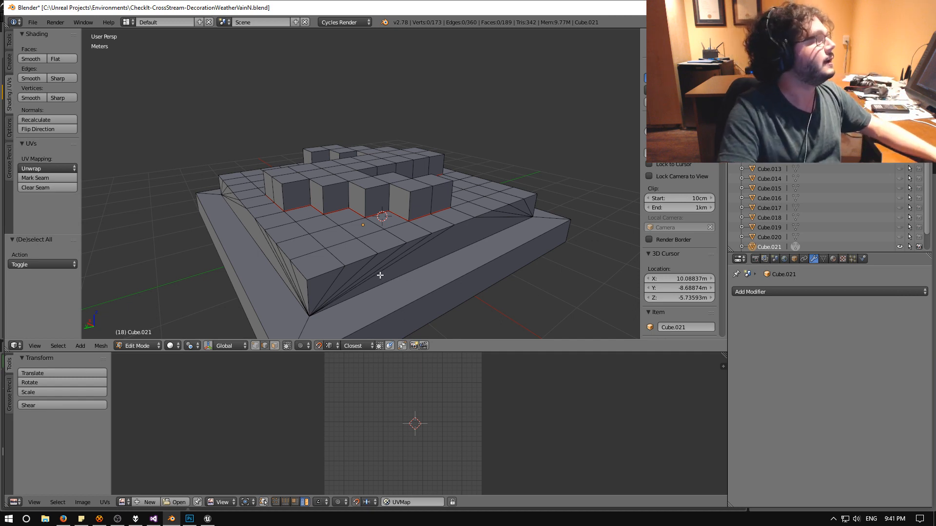
Reselect the rim, corner and base bottom edges and mark them as seams, leaving nothing selected.
{"action": "middle_click_drag", "start_coordinate": [343, 286], "coordinate": [399, 276]}
{"action": "right_click", "coordinate": [376, 290]}
{"action": "key", "text": "space"}
{"action": "type", "text": "mark"}
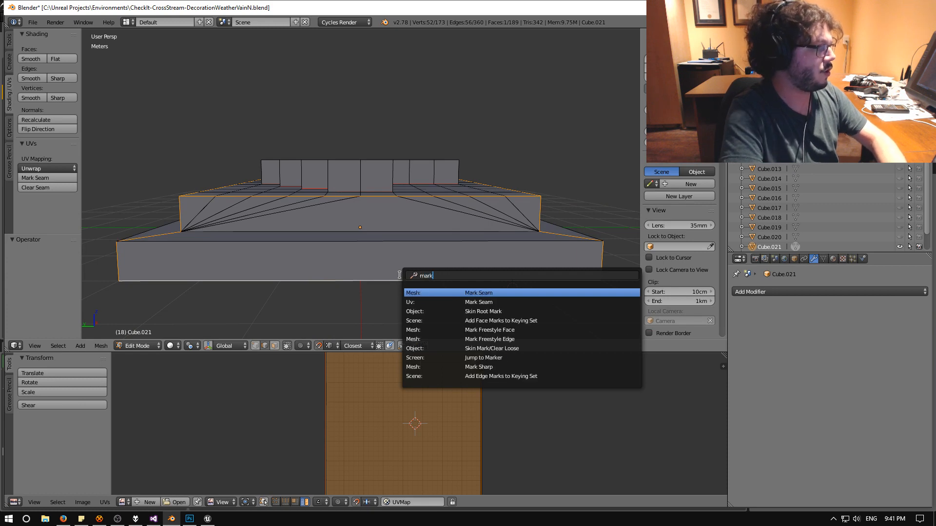
{"action": "key", "text": "Return"}
{"action": "key", "text": "a"}
Select the top outline edges of the raised pattern around one stepped arm, up to the long central bar.
{"action": "middle_click_drag", "start_coordinate": [318, 264], "coordinate": [286, 212]}
{"action": "right_click", "coordinate": [347, 229]}
{"action": "right_click", "coordinate": [376, 227], "text": "shift"}
{"action": "key", "text": "ctrl+z"}
{"action": "right_click", "coordinate": [295, 175], "text": "shift"}
{"action": "middle_click_drag", "start_coordinate": [294, 174], "coordinate": [302, 221]}
{"action": "scroll", "coordinate": [297, 219], "scroll_direction": "up", "scroll_amount": 2}
{"action": "right_click", "coordinate": [285, 198], "text": "shift"}
{"action": "right_click", "coordinate": [294, 172], "text": "shift"}
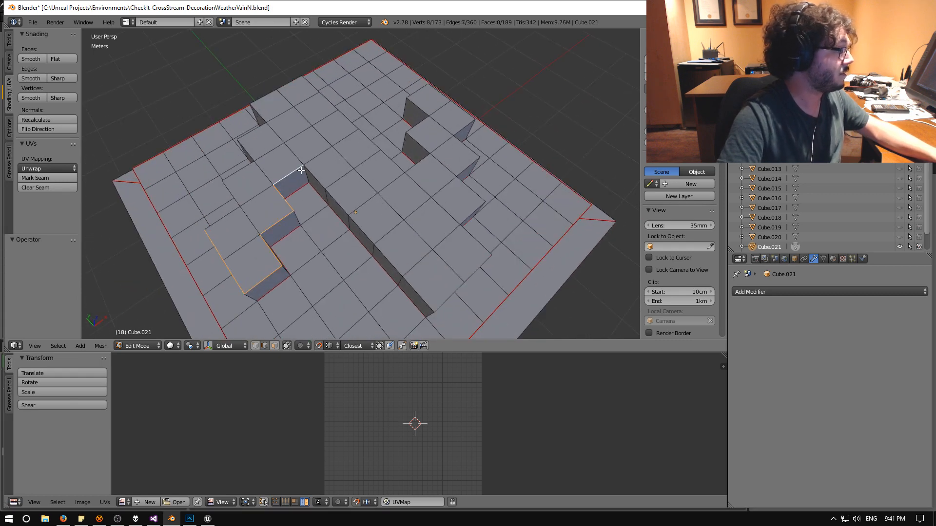
Extend the outline selection along the long central bar's top edge and around its end.
{"action": "right_click", "coordinate": [336, 201], "text": "shift"}
{"action": "right_click", "coordinate": [361, 229], "text": "shift"}
{"action": "right_click", "coordinate": [390, 262], "text": "shift"}
{"action": "right_click", "coordinate": [419, 292], "text": "shift"}
{"action": "right_click", "coordinate": [453, 291], "text": "shift"}
{"action": "right_click", "coordinate": [474, 271], "text": "shift"}
{"action": "right_click", "coordinate": [475, 239], "text": "shift"}
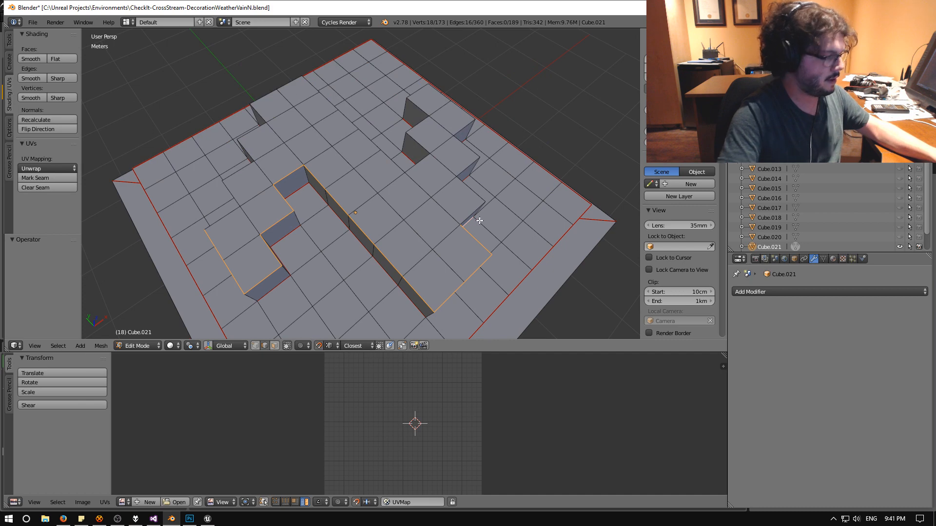
{"action": "key", "text": "ctrl+x"}
{"action": "key", "text": "ctrl+z"}
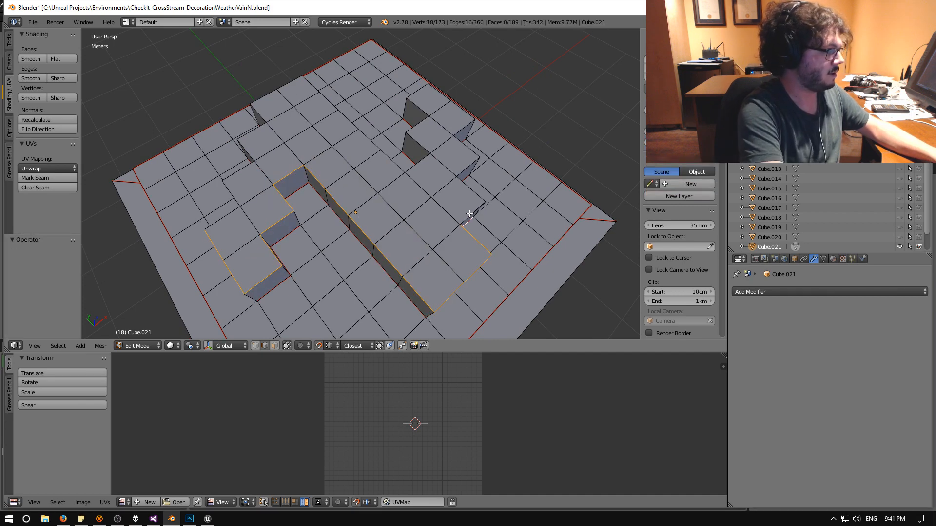
{"action": "key", "text": "ctrl+z"}
Extend the top outline selection from the central bar's end around the adjoining stepped edges of the raised pattern.
{"action": "right_click", "coordinate": [468, 215], "text": "shift"}
{"action": "middle_click_drag", "start_coordinate": [460, 215], "coordinate": [367, 231]}
{"action": "right_click", "coordinate": [390, 243], "text": "ctrl"}
{"action": "middle_click_drag", "start_coordinate": [430, 241], "coordinate": [387, 237]}
{"action": "right_click", "coordinate": [455, 248], "text": "ctrl"}
{"action": "right_click", "coordinate": [479, 226], "text": "ctrl"}
{"action": "middle_click_drag", "start_coordinate": [462, 227], "coordinate": [309, 260]}
{"action": "right_click", "coordinate": [331, 251], "text": "ctrl"}
{"action": "right_click", "coordinate": [319, 231], "text": "ctrl"}
{"action": "right_click", "coordinate": [311, 208], "text": "ctrl"}
{"action": "right_click", "coordinate": [335, 174], "text": "ctrl"}
Add the next run of top outline edges on the raised pattern's following side to the selection.
{"action": "right_click", "coordinate": [385, 185], "text": "shift"}
{"action": "right_click", "coordinate": [372, 189], "text": "shift"}
{"action": "right_click", "coordinate": [400, 200], "text": "shift"}
{"action": "right_click", "coordinate": [439, 216], "text": "shift"}
{"action": "right_click", "coordinate": [479, 231], "text": "shift"}
Select the last top outline edges of the raised pattern and mark the complete outline as a seam.
{"action": "middle_click_drag", "start_coordinate": [486, 250], "coordinate": [389, 244]}
{"action": "right_click", "coordinate": [444, 232], "text": "ctrl"}
{"action": "right_click", "coordinate": [467, 215], "text": "shift"}
{"action": "right_click", "coordinate": [365, 253], "text": "shift"}
{"action": "right_click", "coordinate": [405, 243], "text": "shift"}
{"action": "right_click", "coordinate": [428, 237], "text": "shift"}
{"action": "mouse_move", "coordinate": [446, 228]}
{"action": "middle_mouse_down"}
{"action": "mouse_move", "coordinate": [413, 225]}
{"action": "mouse_move", "coordinate": [439, 243]}
{"action": "middle_mouse_up"}
{"action": "right_click", "coordinate": [441, 249], "text": "shift"}
{"action": "key", "text": "space"}
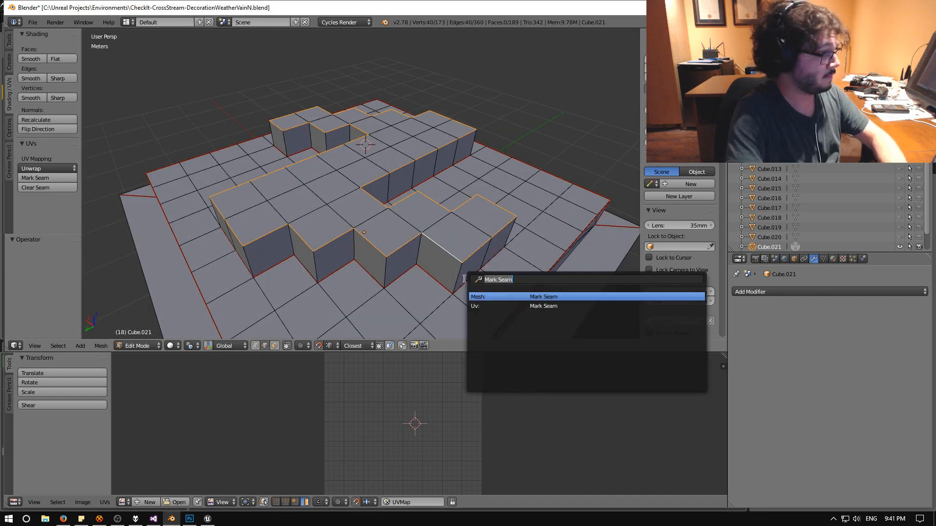
{"action": "key", "text": "Return"}
Select vertical corner edges on the raised pattern's walls, starting with its front steps and the central bar.
{"action": "middle_click_drag", "start_coordinate": [464, 279], "coordinate": [397, 254]}
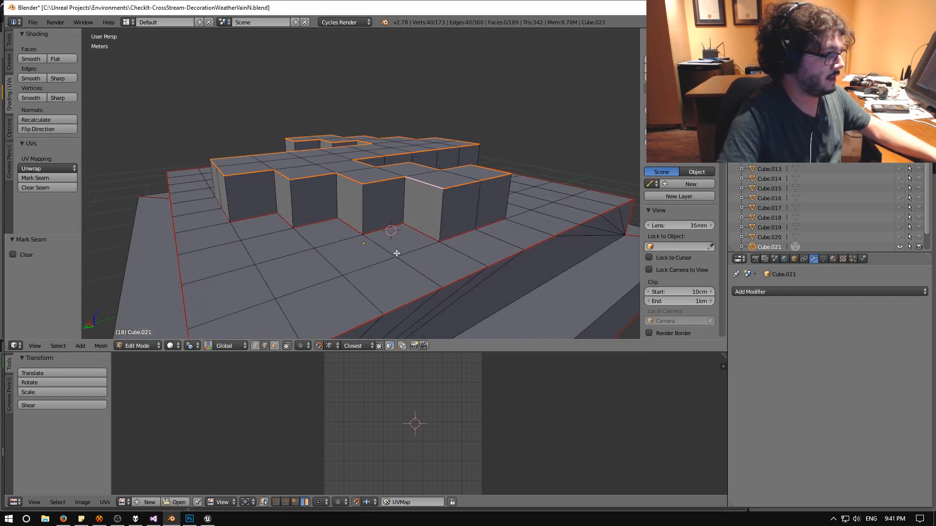
{"action": "right_click", "coordinate": [441, 210]}
{"action": "right_click", "coordinate": [337, 204], "text": "shift"}
{"action": "middle_click_drag", "start_coordinate": [334, 202], "coordinate": [428, 226]}
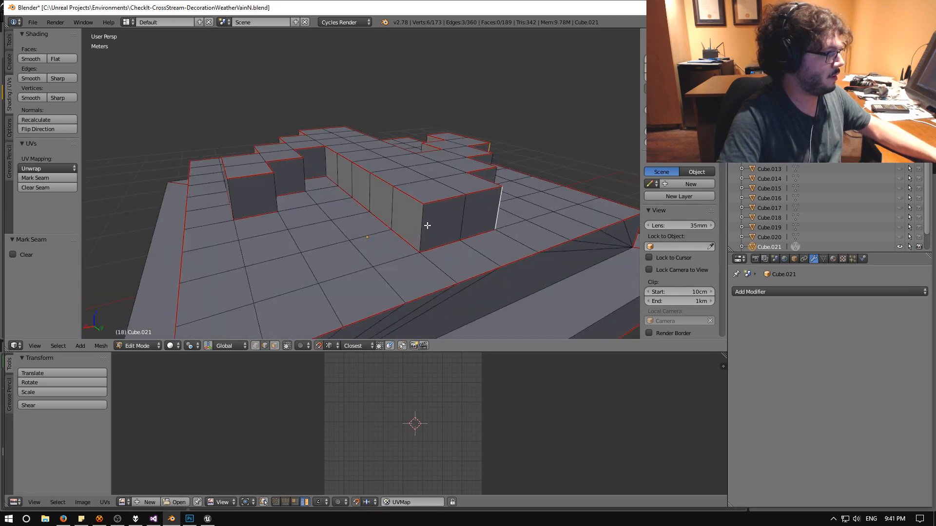
{"action": "right_click", "coordinate": [421, 220], "text": "shift"}
{"action": "middle_click_drag", "start_coordinate": [342, 226], "coordinate": [312, 219]}
{"action": "right_click", "coordinate": [332, 180], "text": "shift"}
{"action": "right_click", "coordinate": [264, 187], "text": "shift"}
{"action": "right_click", "coordinate": [280, 238], "text": "shift"}
Add the remaining chosen vertical corner edges around the raised pattern and mark all the selected edges as seams.
{"action": "middle_click_drag", "start_coordinate": [225, 242], "coordinate": [354, 243]}
{"action": "right_click", "coordinate": [353, 237], "text": "shift"}
{"action": "right_click", "coordinate": [307, 223], "text": "shift"}
{"action": "middle_click_drag", "start_coordinate": [307, 223], "coordinate": [407, 235]}
{"action": "right_click", "coordinate": [441, 228], "text": "shift"}
{"action": "right_click", "coordinate": [308, 171], "text": "shift"}
{"action": "middle_click_drag", "start_coordinate": [317, 188], "coordinate": [250, 225]}
{"action": "right_click", "coordinate": [246, 184], "text": "shift"}
{"action": "middle_click_drag", "start_coordinate": [246, 185], "coordinate": [316, 222]}
{"action": "right_click", "coordinate": [318, 224], "text": "shift"}
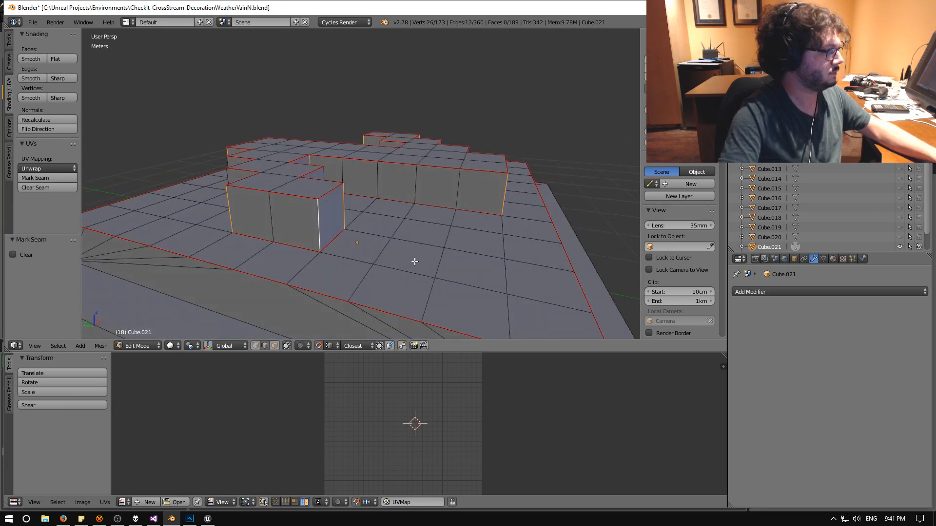
{"action": "key", "text": "space"}
{"action": "type", "text": "mark"}
{"action": "key", "text": "Return"}
Mark as seams the surface edges that join two ends of the raised pattern to the grid block's outer rim.
{"action": "middle_click_drag", "start_coordinate": [373, 222], "coordinate": [389, 317]}
{"action": "right_click", "coordinate": [389, 323]}
{"action": "key", "text": "space"}
{"action": "key", "text": "Return"}
{"action": "middle_click_drag", "start_coordinate": [414, 279], "coordinate": [209, 274]}
{"action": "key", "text": "space"}
{"action": "key", "text": "Return"}
Mark as seams the surface edges between the raised pattern's other two ends and the outer rim.
{"action": "middle_click_drag", "start_coordinate": [378, 268], "coordinate": [478, 255]}
{"action": "right_click", "coordinate": [392, 286]}
{"action": "key", "text": "space"}
{"action": "key", "text": "Return"}
{"action": "right_click", "coordinate": [368, 294]}
{"action": "key", "text": "space"}
{"action": "key", "text": "Return"}
{"action": "scroll", "coordinate": [424, 306], "scroll_direction": "down", "scroll_amount": 3}
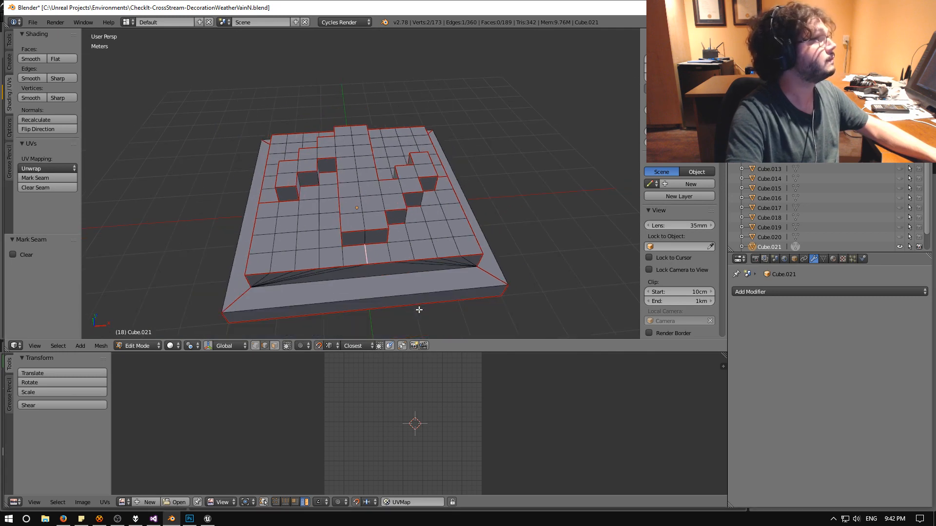
{"action": "middle_click_drag", "start_coordinate": [406, 302], "coordinate": [389, 277]}
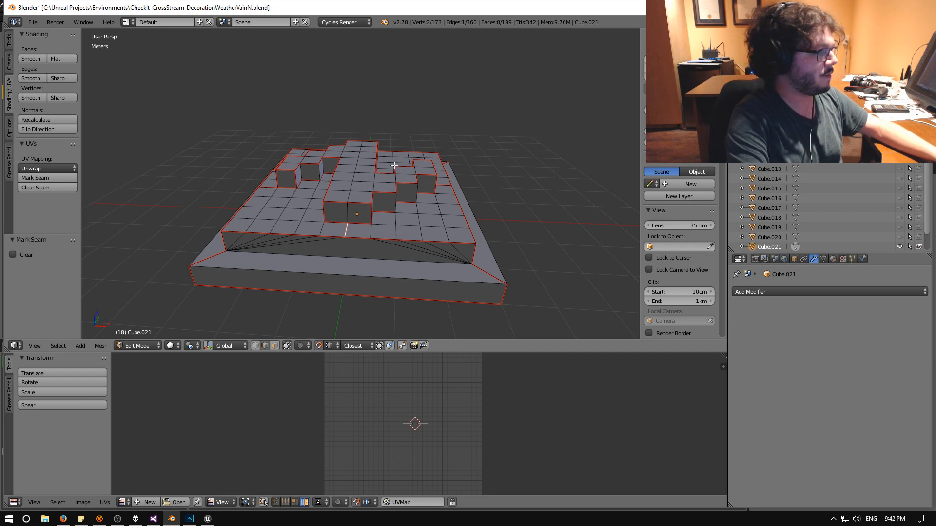
{"action": "key", "text": "a"}
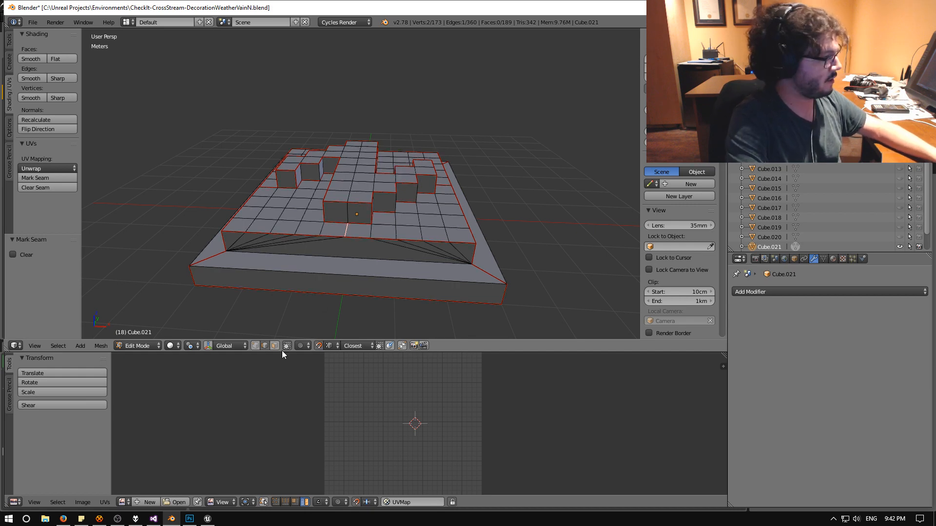
Select the entire weather vane mesh and unwrap it along the marked seams.
{"action": "key", "text": "a"}
{"action": "key", "text": "a"}
{"action": "key", "text": "a"}
{"action": "key", "text": "space"}
{"action": "type", "text": "unwrap"}
{"action": "key", "text": "Return"}
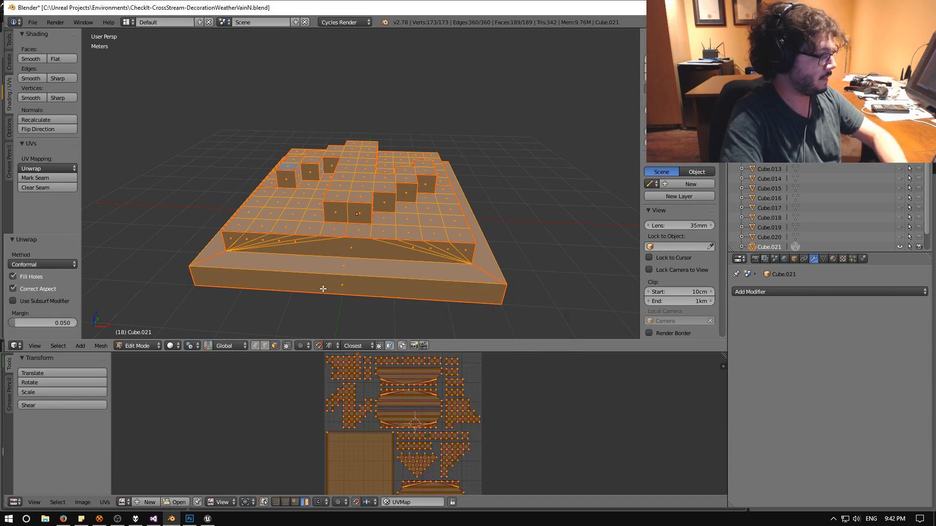
Set the unwrap margin to 0.020 and look over the spacing of the UV islands.
{"action": "scroll", "coordinate": [528, 391], "scroll_direction": "up", "scroll_amount": 5}
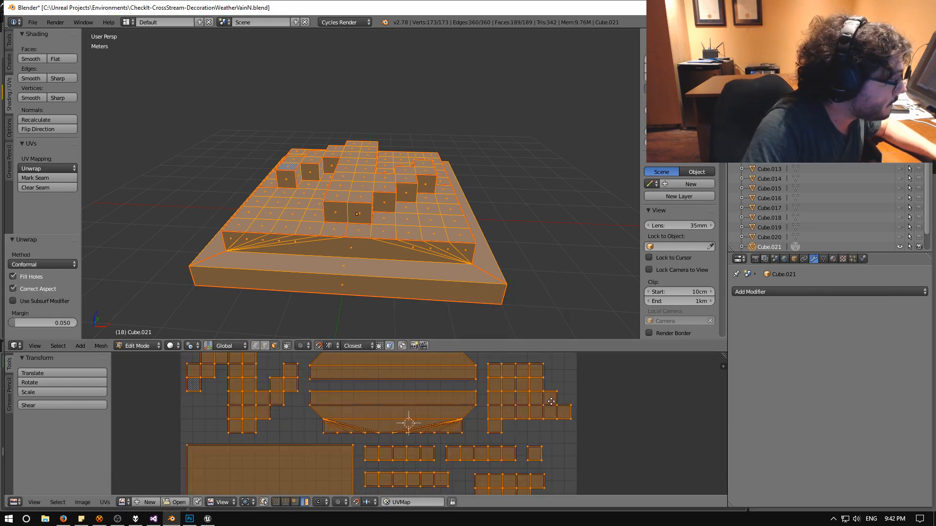
{"action": "scroll", "coordinate": [427, 422], "scroll_direction": "down", "scroll_amount": 5}
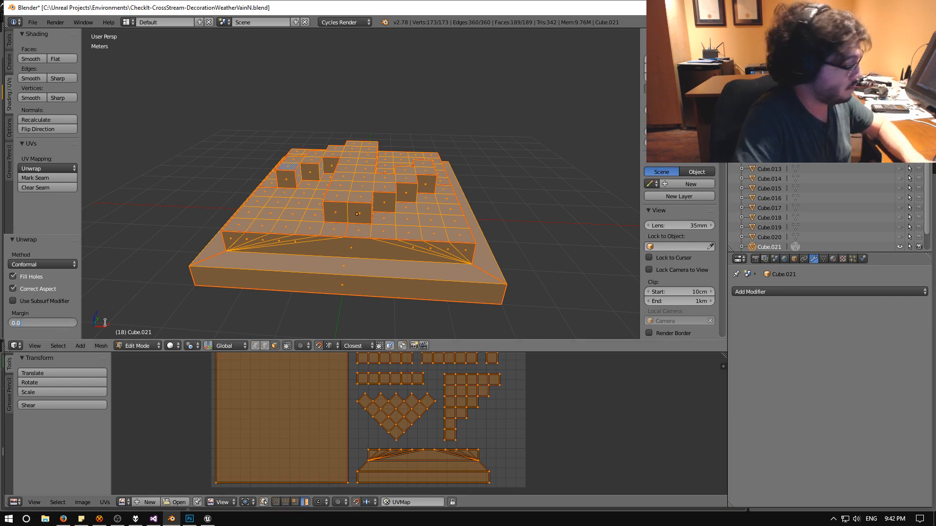
{"action": "key", "text": "Return"}
{"action": "scroll", "coordinate": [585, 410], "scroll_direction": "up", "scroll_amount": 2}
{"action": "mouse_move", "coordinate": [565, 405]}
{"action": "middle_mouse_down"}
{"action": "mouse_move", "coordinate": [571, 463]}
{"action": "mouse_move", "coordinate": [557, 455]}
{"action": "middle_mouse_up"}
{"action": "middle_click_drag", "start_coordinate": [524, 418], "coordinate": [501, 375]}
{"action": "middle_click_drag", "start_coordinate": [495, 409], "coordinate": [483, 358]}
{"action": "middle_click_drag", "start_coordinate": [485, 405], "coordinate": [494, 351]}
{"action": "middle_click_drag", "start_coordinate": [495, 394], "coordinate": [508, 427]}
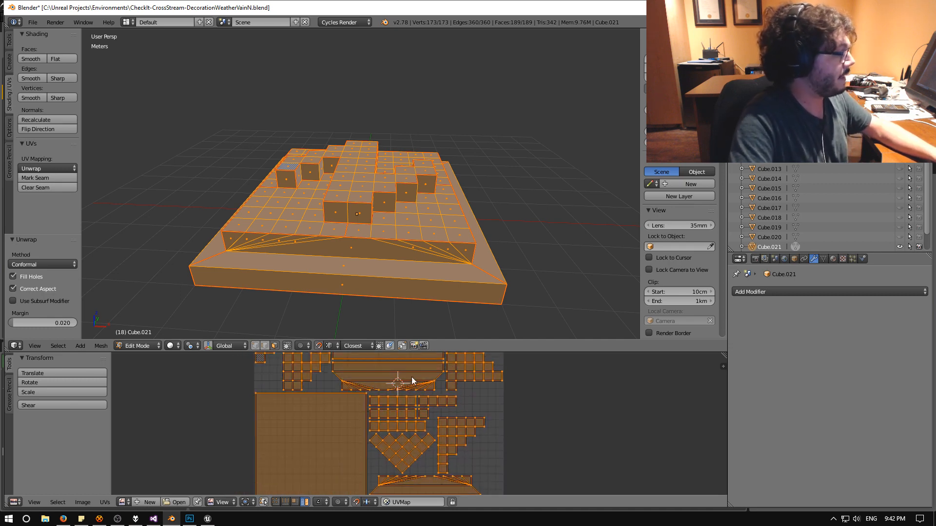
Add a second UV map named Lightmap to the mesh and save over the existing Blender file.
{"action": "left_click", "coordinate": [823, 259]}
{"action": "left_click", "coordinate": [813, 258]}
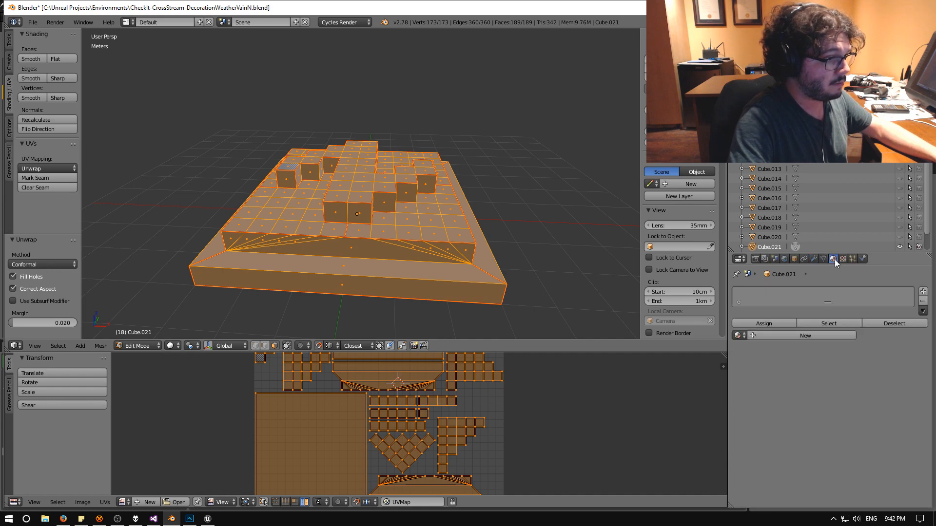
{"action": "left_click", "coordinate": [823, 259]}
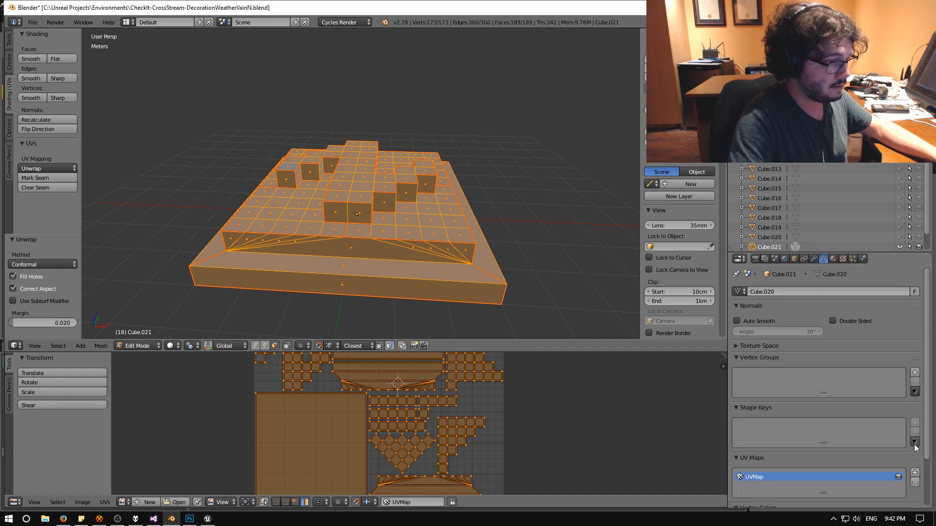
{"action": "left_click", "coordinate": [914, 473]}
{"action": "double_click", "coordinate": [785, 488]}
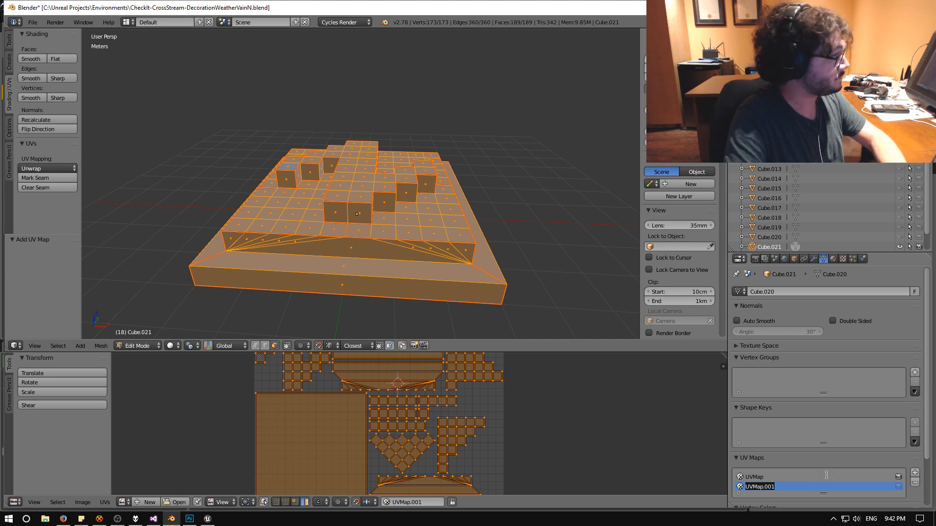
{"action": "type", "text": "Lightmap"}
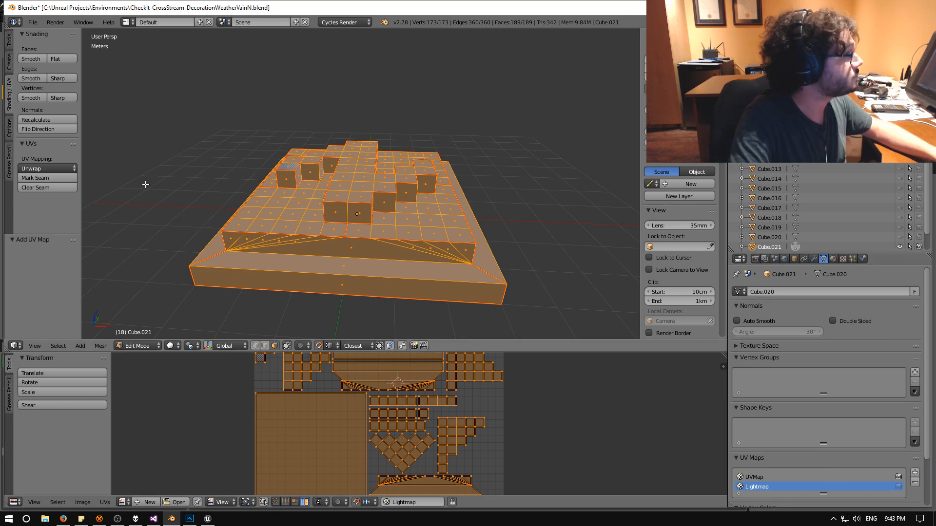
{"action": "key", "text": "ctrl+s"}
{"action": "left_click", "coordinate": [225, 171]}
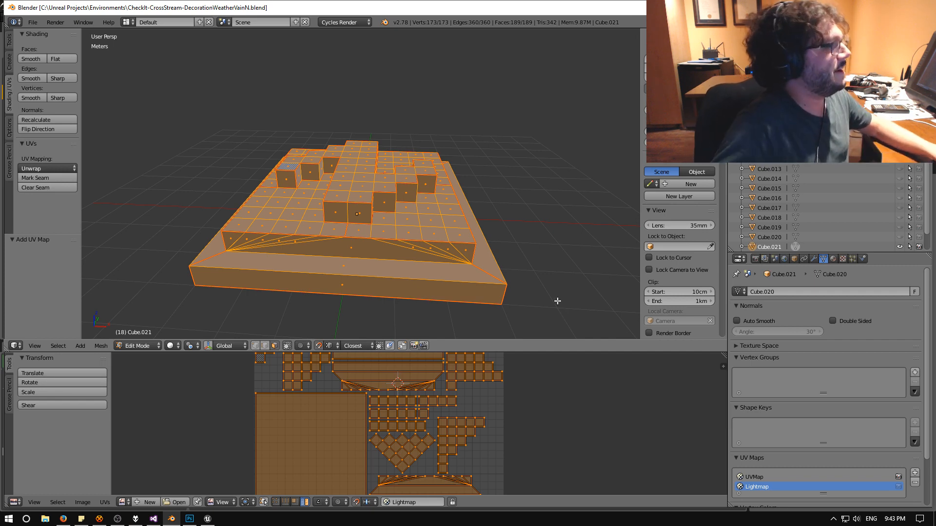
Examine the raised pattern and base from several angles, along with the unwrapped UV layout.
{"action": "middle_click_drag", "start_coordinate": [279, 195], "coordinate": [326, 189]}
{"action": "middle_click_drag", "start_coordinate": [271, 222], "coordinate": [324, 213]}
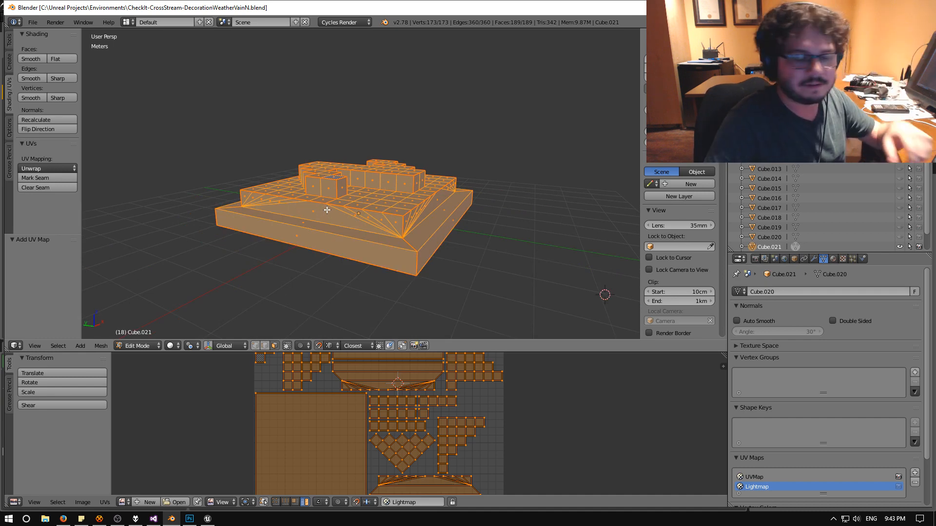
{"action": "middle_click_drag", "start_coordinate": [324, 208], "coordinate": [360, 199]}
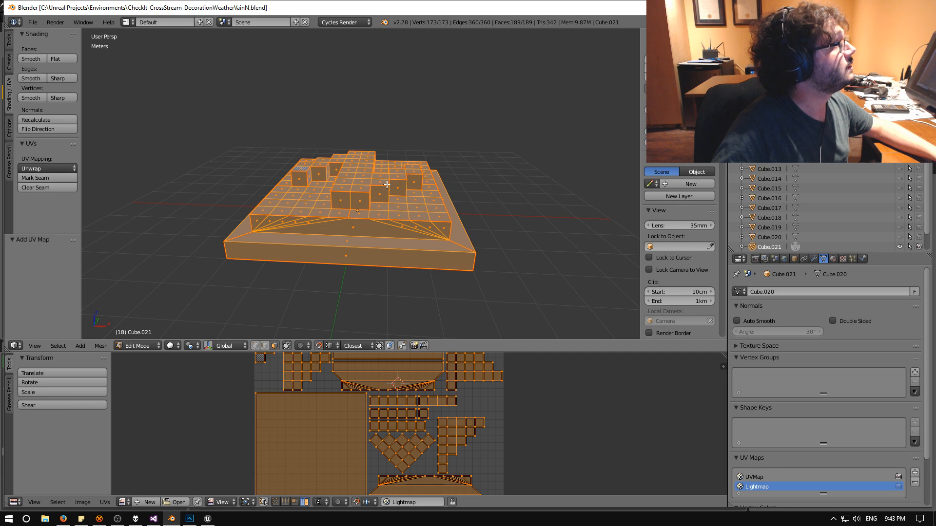
{"action": "middle_click_drag", "start_coordinate": [387, 178], "coordinate": [390, 184]}
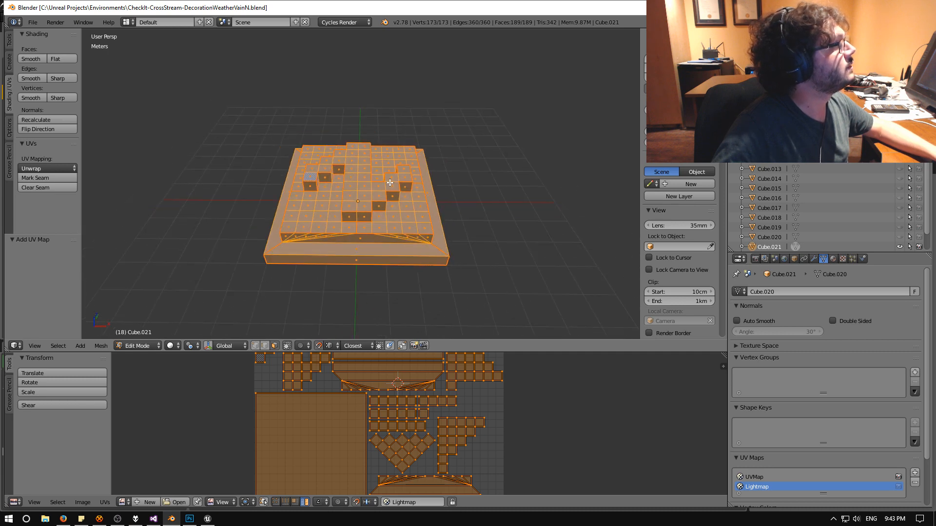
{"action": "middle_click_drag", "start_coordinate": [390, 184], "coordinate": [398, 201]}
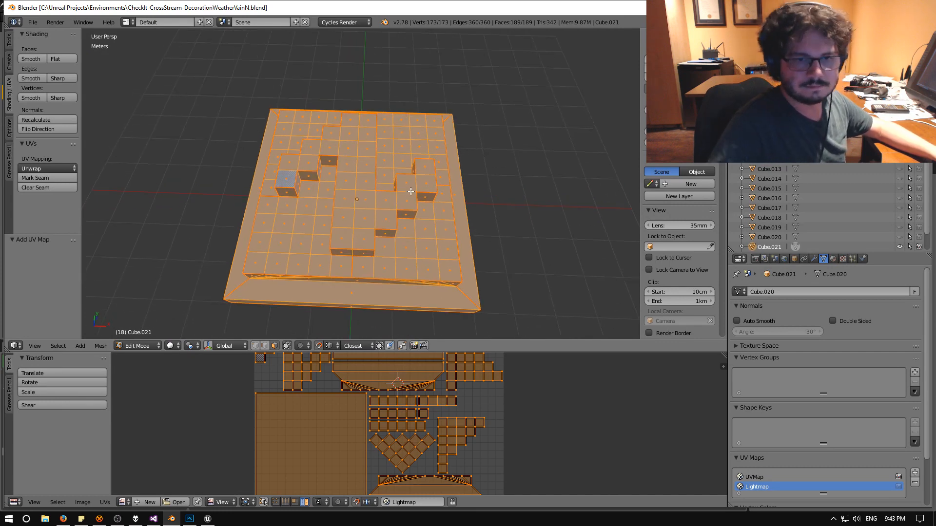
{"action": "middle_click_drag", "start_coordinate": [411, 193], "coordinate": [376, 201]}
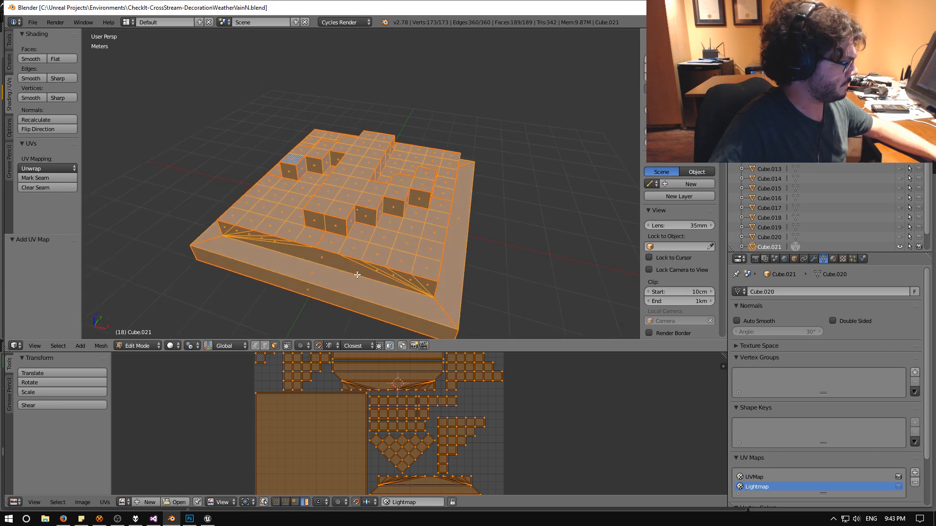
{"action": "scroll", "coordinate": [370, 392], "scroll_direction": "down", "scroll_amount": 1}
{"action": "middle_click_drag", "start_coordinate": [372, 395], "coordinate": [378, 462]}
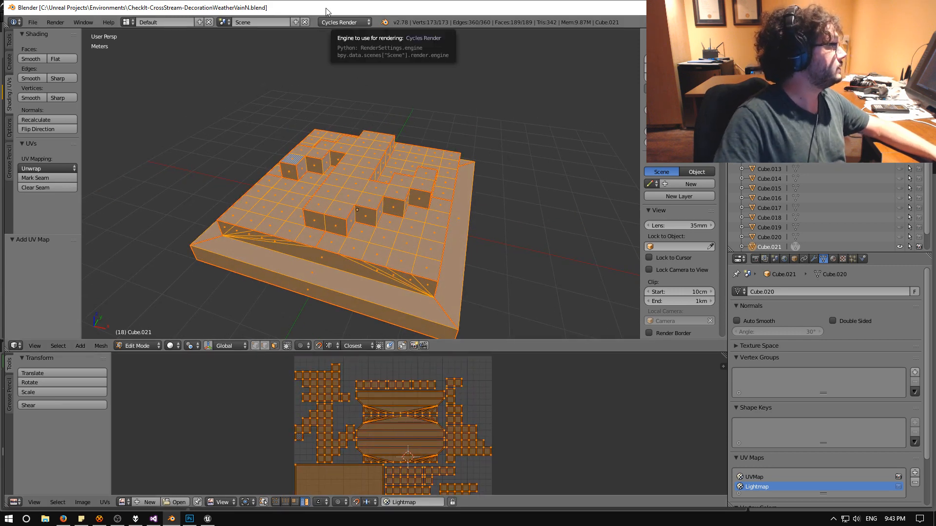
Maximize the window, save over the existing file and return the mesh to Object Mode.
{"action": "double_click", "coordinate": [535, 11]}
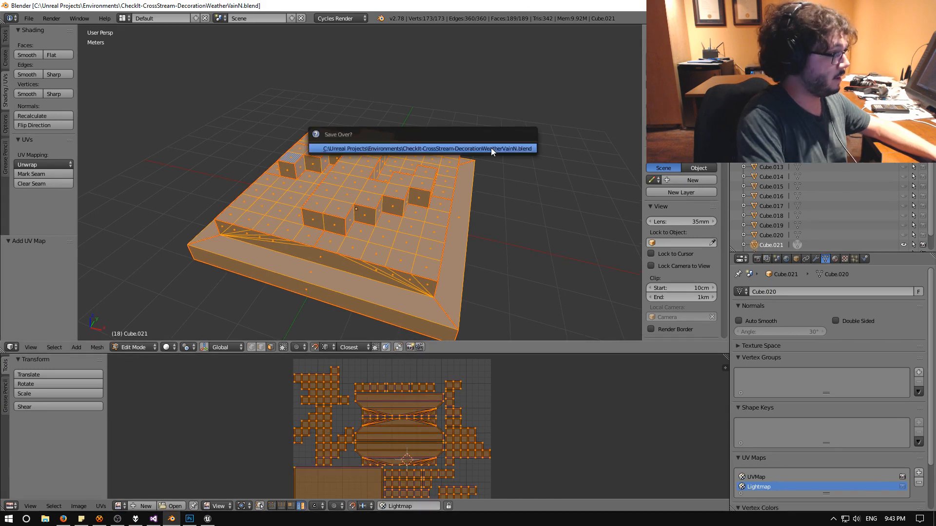
{"action": "left_click", "coordinate": [134, 347]}
{"action": "left_click", "coordinate": [131, 337]}
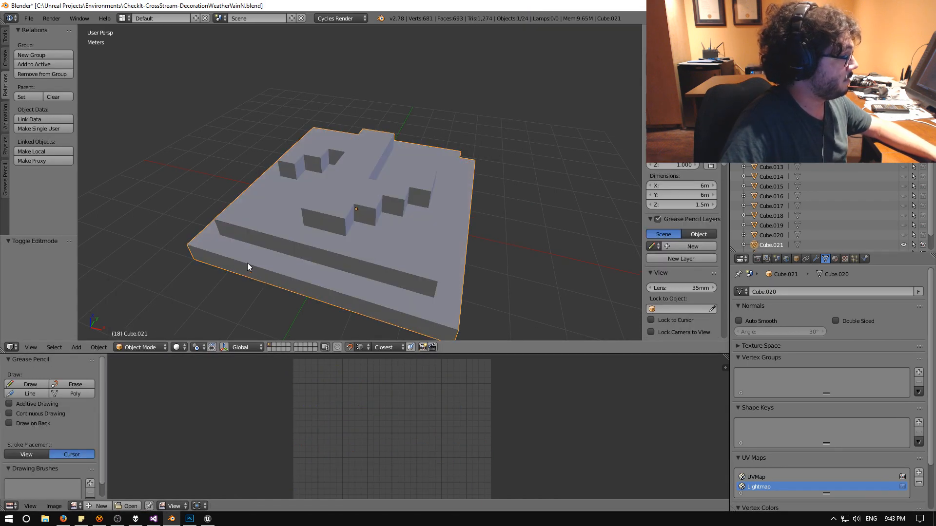
{"action": "right_click", "coordinate": [307, 211]}
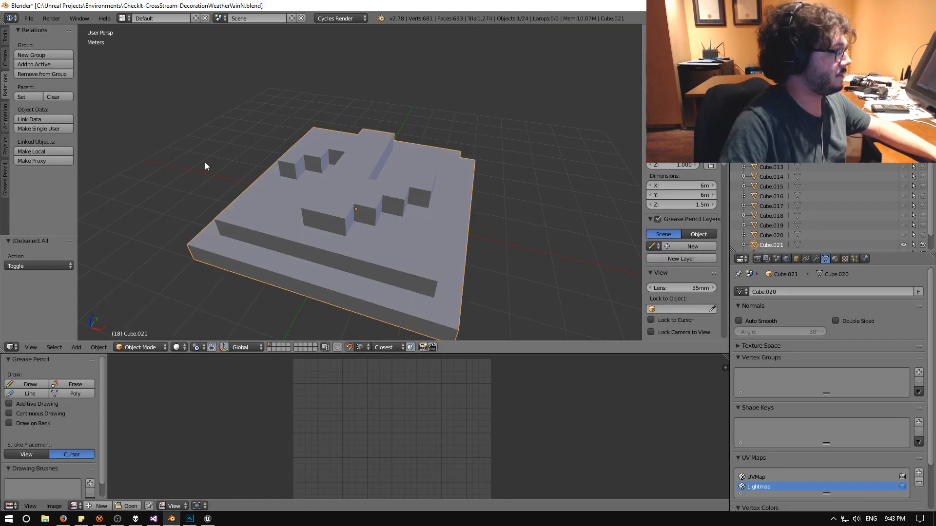
Start an FBX export limited to selected objects and browse to CheckIt 4.16\Content\Meshes\Level_CrossStreams.
{"action": "left_click", "coordinate": [29, 18]}
{"action": "mouse_move", "coordinate": [44, 205]}
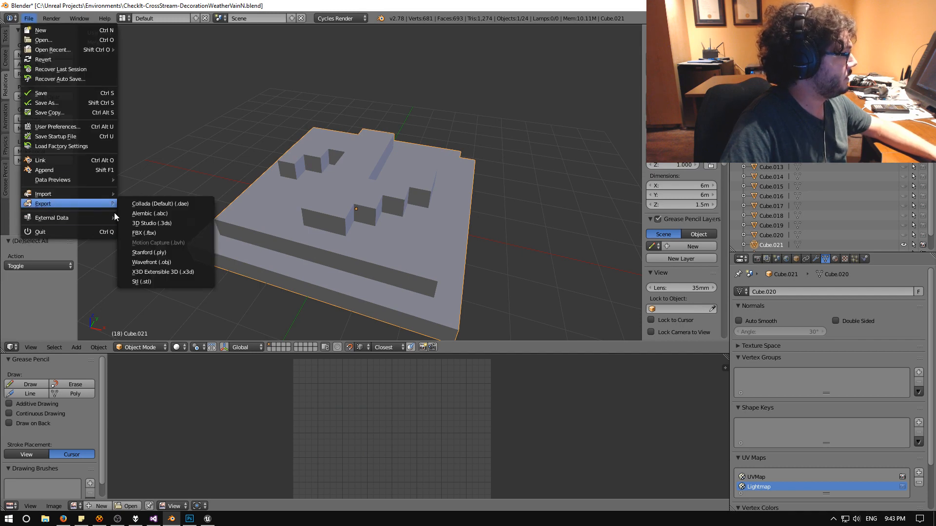
{"action": "left_click", "coordinate": [128, 233]}
{"action": "left_click", "coordinate": [17, 394]}
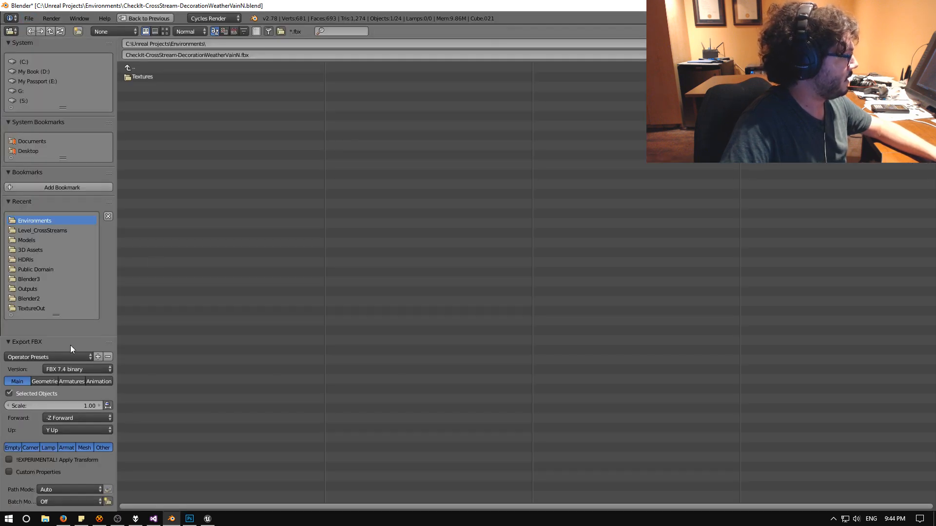
{"action": "left_click", "coordinate": [136, 67]}
{"action": "left_click", "coordinate": [149, 156]}
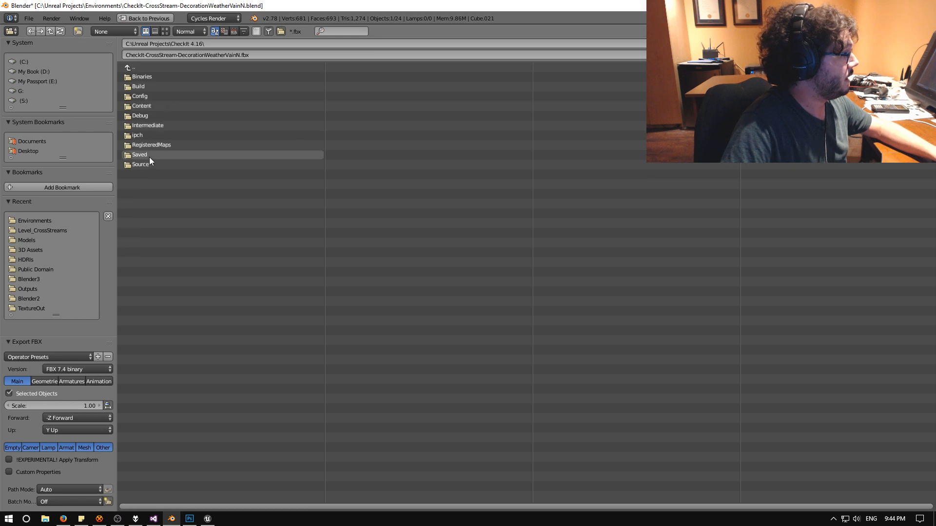
{"action": "left_click", "coordinate": [141, 105]}
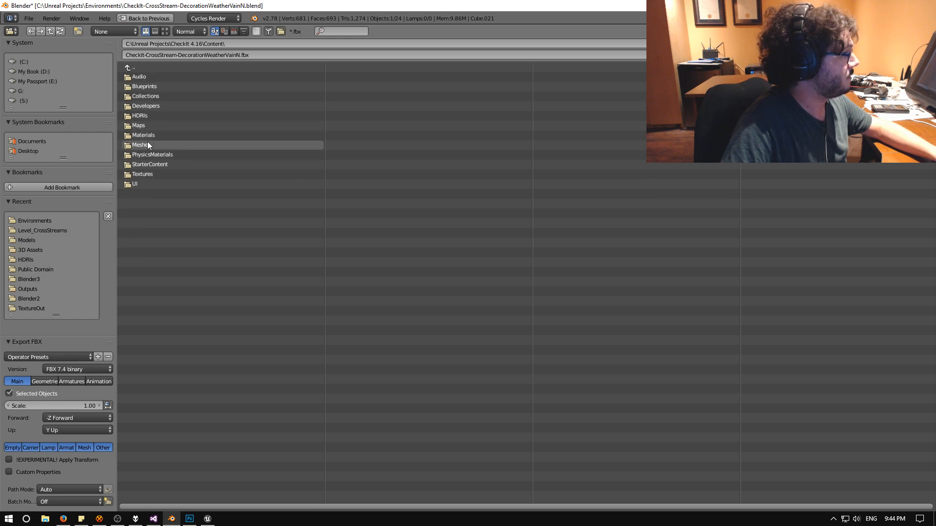
{"action": "left_click", "coordinate": [147, 145]}
{"action": "left_click", "coordinate": [156, 87]}
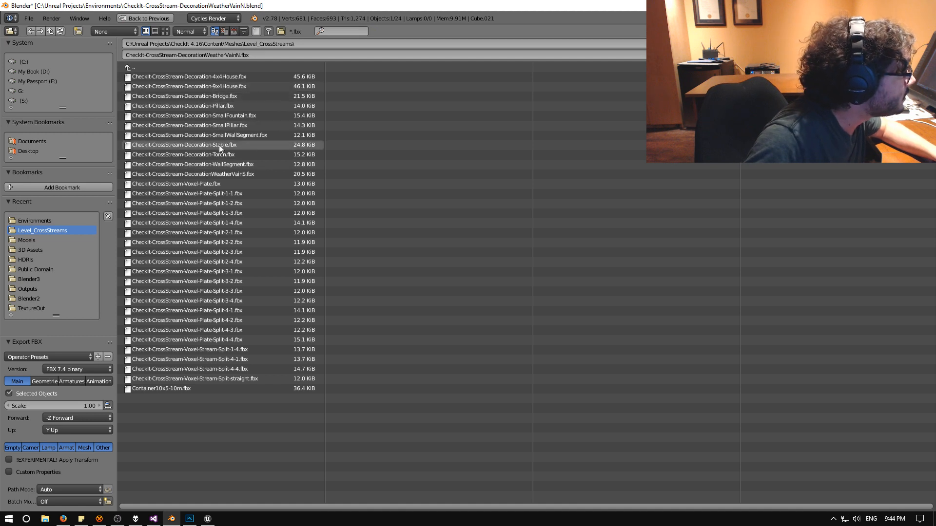
Export the mesh as CheckIt-CrossStream-DecorationWeatherVainN.fbx, basing the name on the existing WeatherVainS file.
{"action": "left_click", "coordinate": [229, 174]}
{"action": "left_click", "coordinate": [237, 55]}
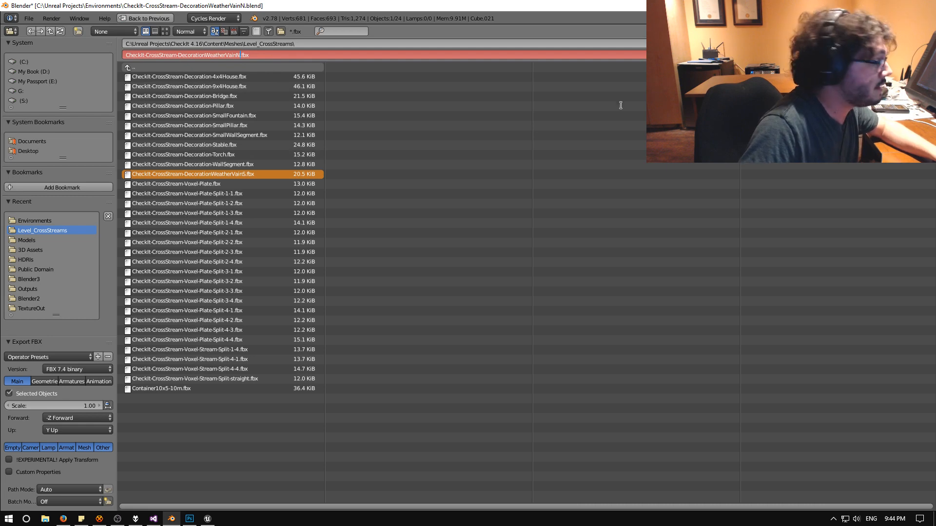
{"action": "key", "text": "Return"}
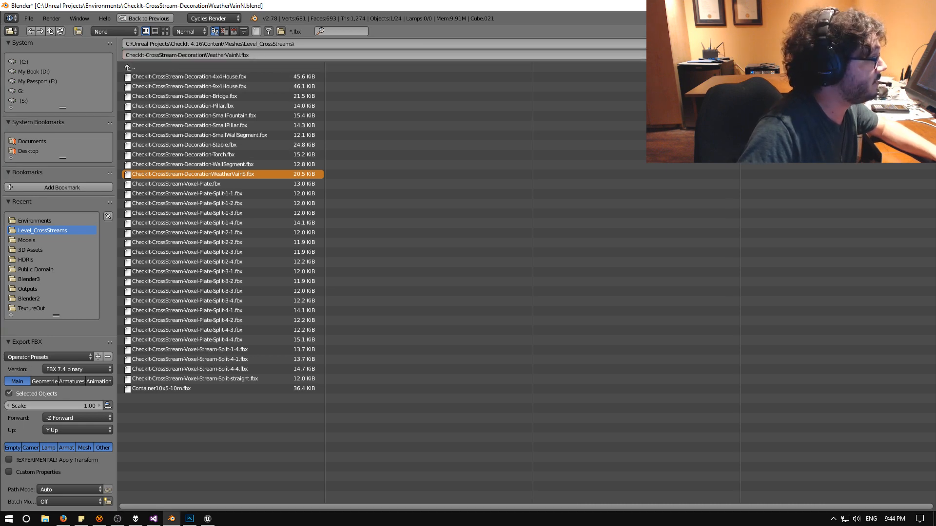
{"action": "scroll", "coordinate": [829, 209], "scroll_direction": "up", "scroll_amount": 2}
{"action": "scroll", "coordinate": [828, 210], "scroll_direction": "down", "scroll_amount": 3}
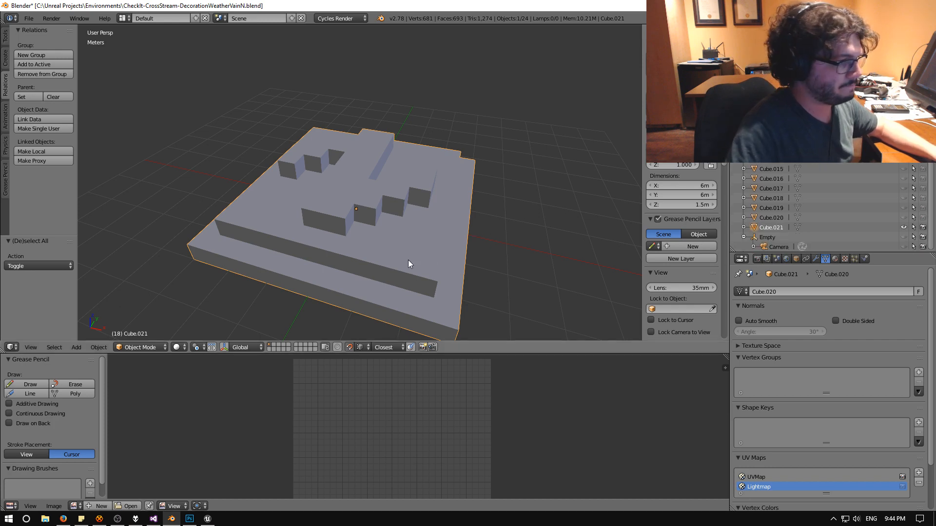
Add two material slots to the mesh and create a material named Base in the first one.
{"action": "left_click", "coordinate": [835, 259]}
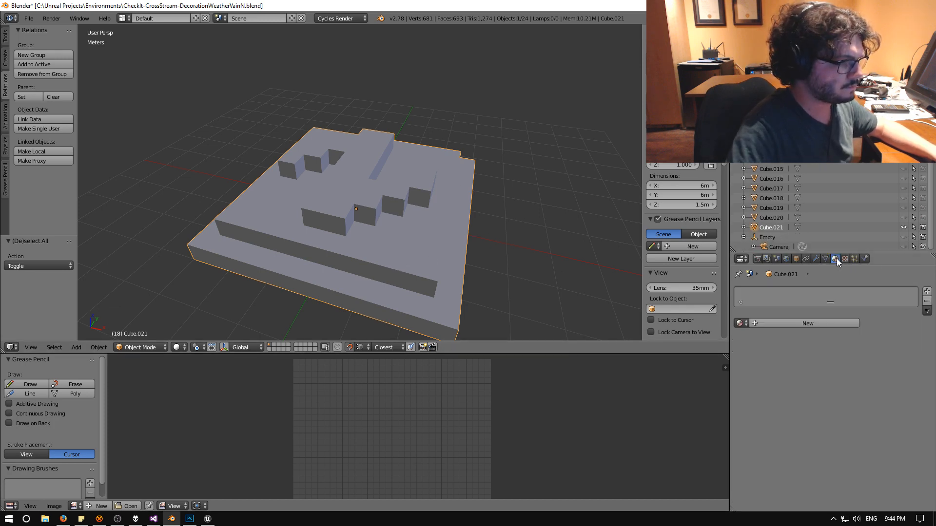
{"action": "middle_click_drag", "start_coordinate": [605, 255], "coordinate": [376, 216]}
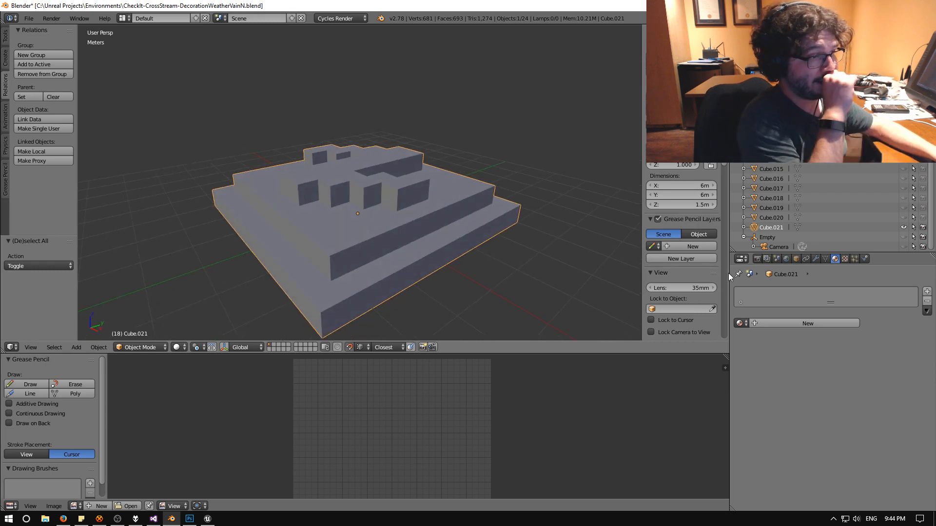
{"action": "left_click", "coordinate": [927, 291]}
{"action": "left_click", "coordinate": [927, 291]}
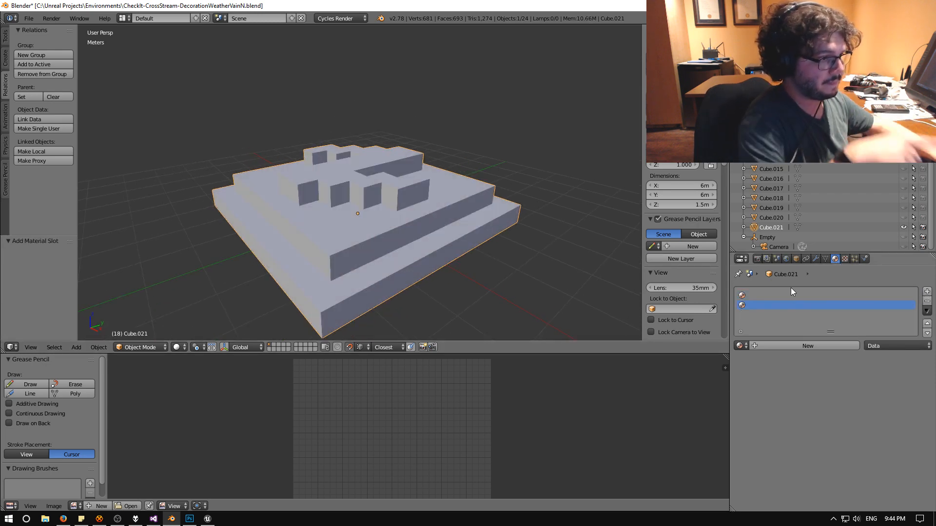
{"action": "left_click", "coordinate": [774, 295]}
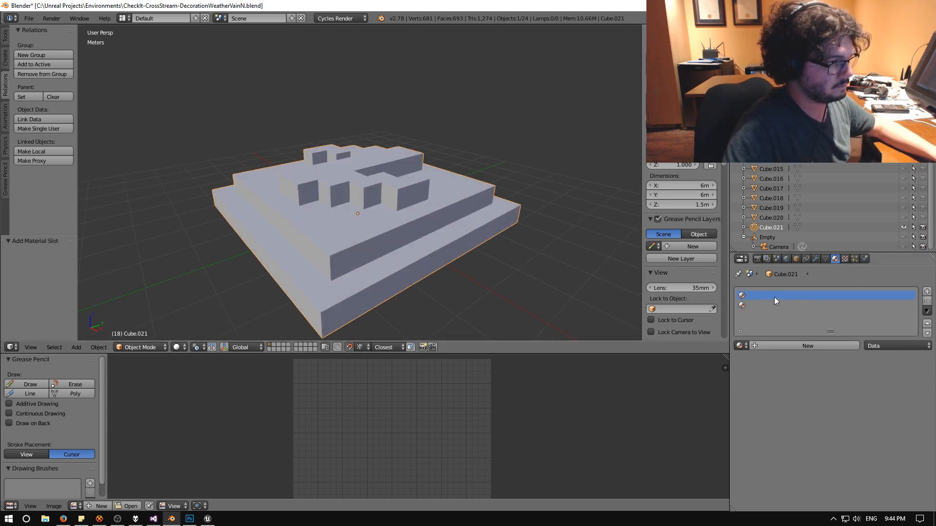
{"action": "left_click", "coordinate": [805, 346]}
{"action": "left_click", "coordinate": [787, 344]}
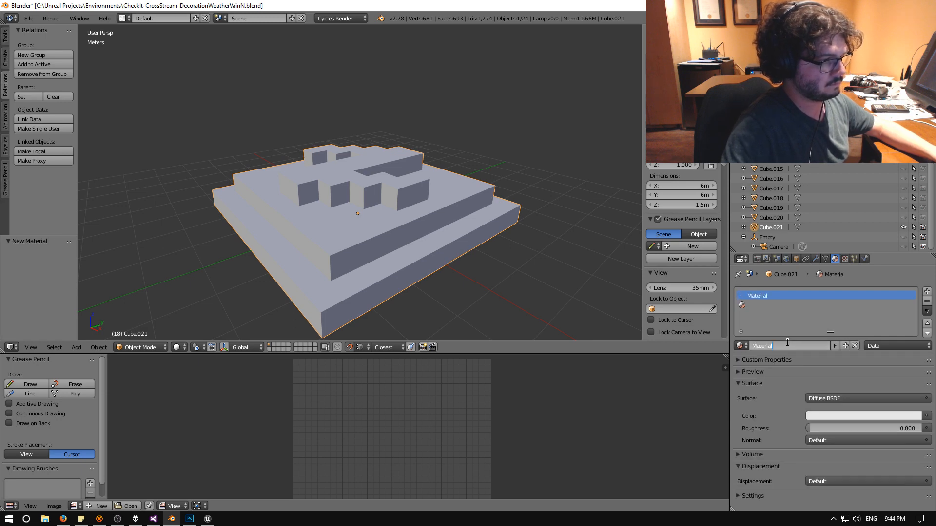
{"action": "type", "text": "Base"}
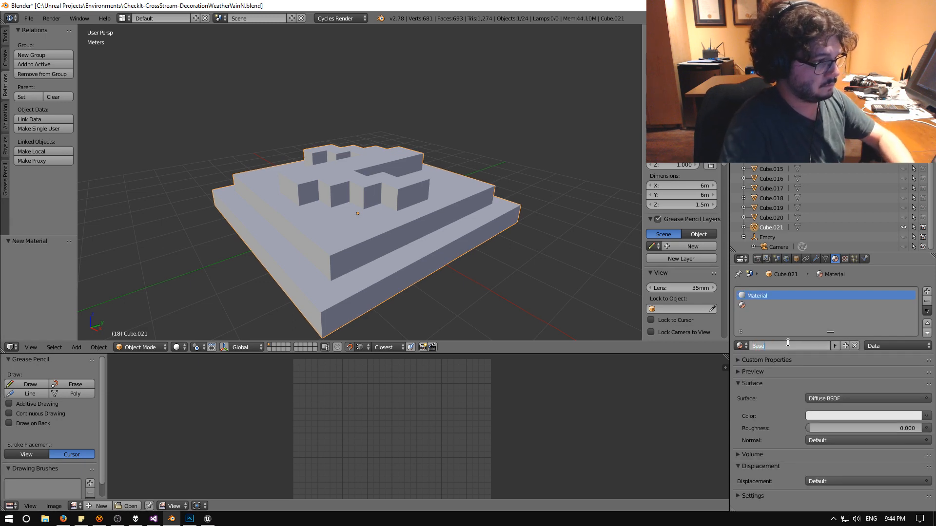
{"action": "key", "text": "Return"}
Create a material named Letter in the second material slot.
{"action": "left_click", "coordinate": [745, 306]}
{"action": "left_click", "coordinate": [770, 346]}
{"action": "left_click", "coordinate": [770, 345]}
{"action": "type", "text": "Letter"}
{"action": "key", "text": "Return"}
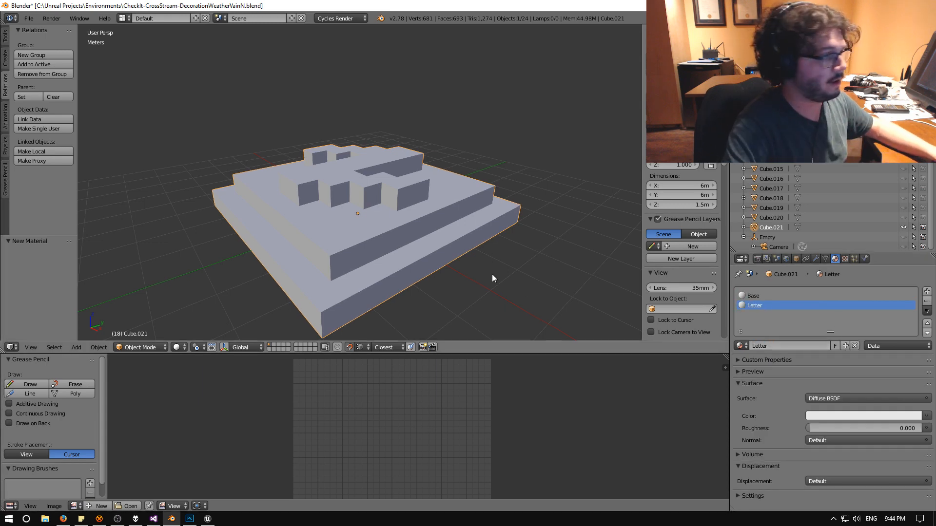
Put the weather vane mesh into Edit Mode and deselect all of its faces.
{"action": "middle_click_drag", "start_coordinate": [475, 268], "coordinate": [419, 258]}
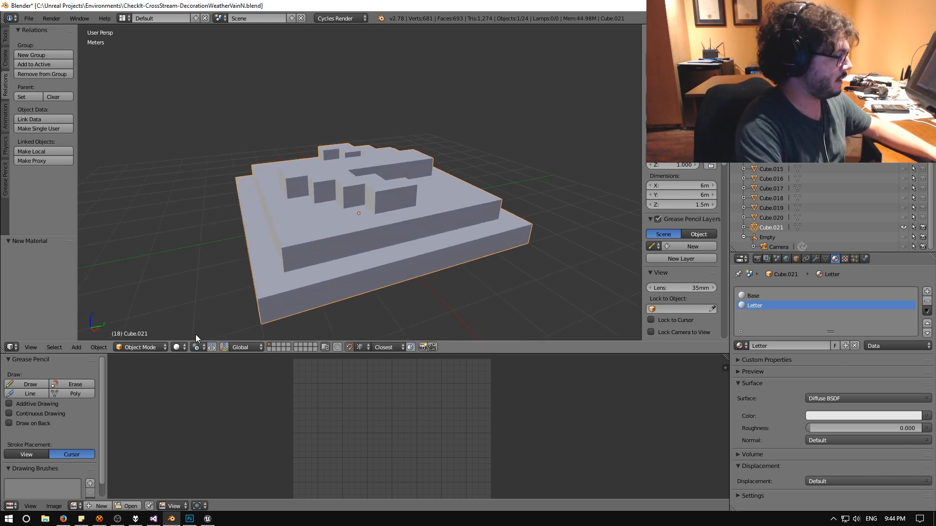
{"action": "left_click", "coordinate": [146, 347]}
{"action": "left_click", "coordinate": [136, 321]}
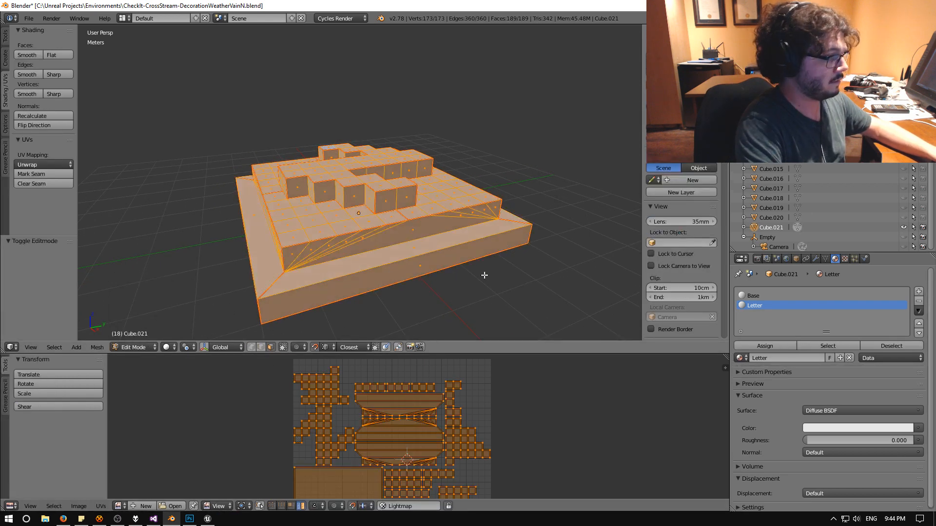
{"action": "left_click", "coordinate": [881, 347]}
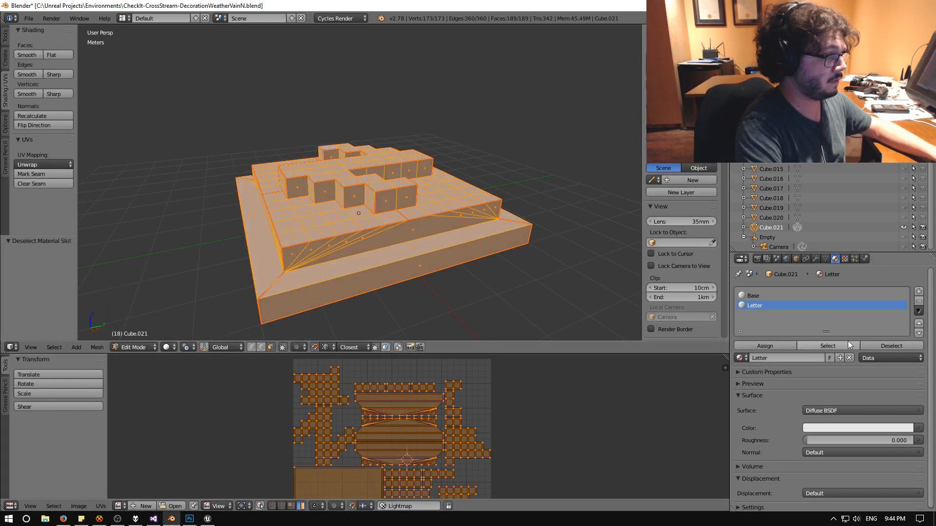
{"action": "middle_click_drag", "start_coordinate": [470, 276], "coordinate": [502, 280]}
{"action": "key", "text": "a"}
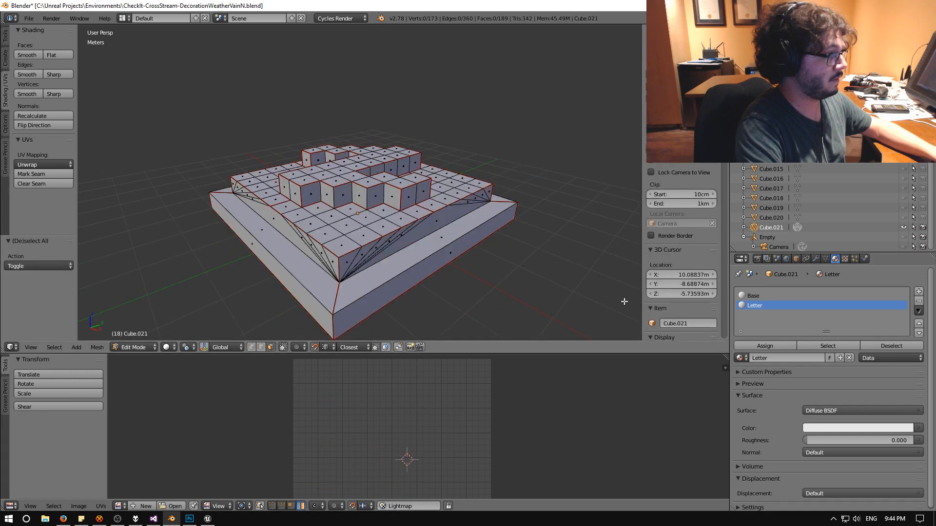
Check which faces belong to the Letter and Base material slots, clear the selection and make Letter the active slot.
{"action": "left_click", "coordinate": [832, 347]}
{"action": "left_click", "coordinate": [753, 295]}
{"action": "left_click", "coordinate": [825, 345]}
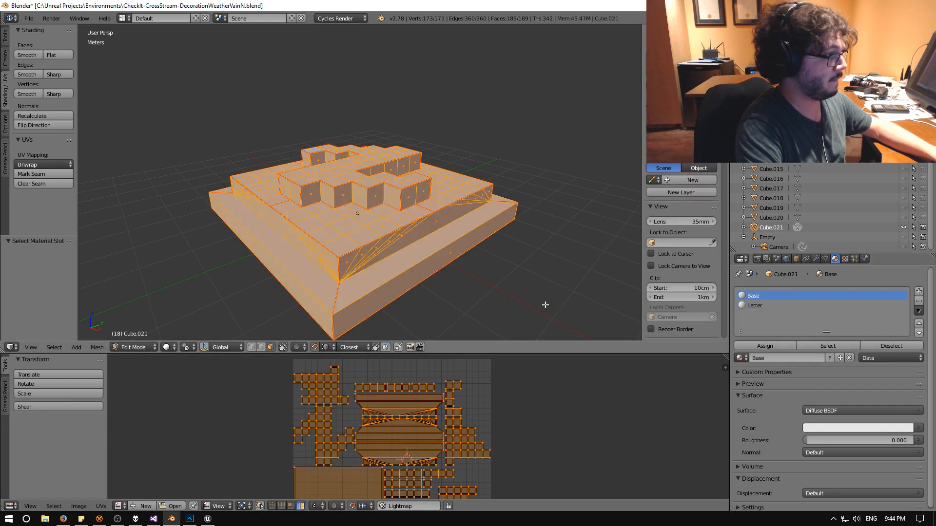
{"action": "middle_click_drag", "start_coordinate": [585, 312], "coordinate": [529, 300]}
{"action": "left_click", "coordinate": [885, 347]}
{"action": "left_click", "coordinate": [761, 306]}
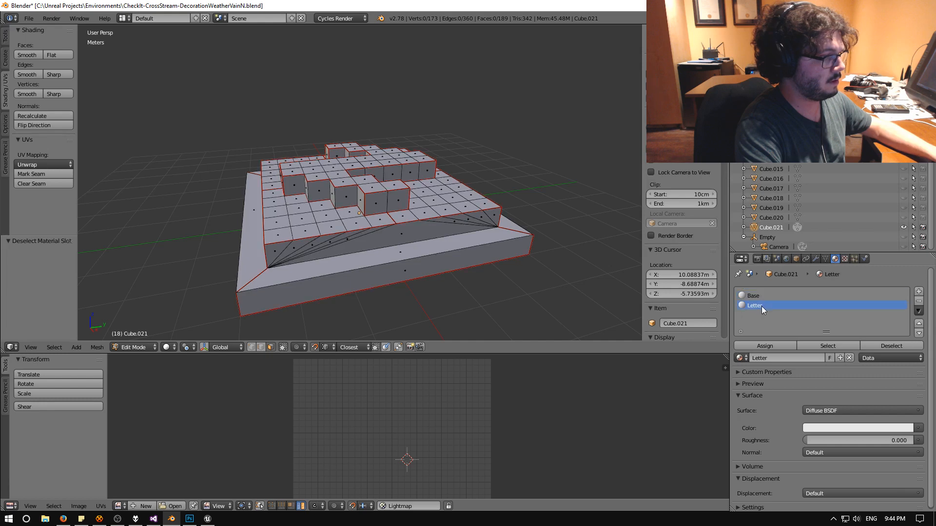
{"action": "middle_click_drag", "start_coordinate": [424, 272], "coordinate": [433, 268]}
{"action": "key", "text": "KP_1"}
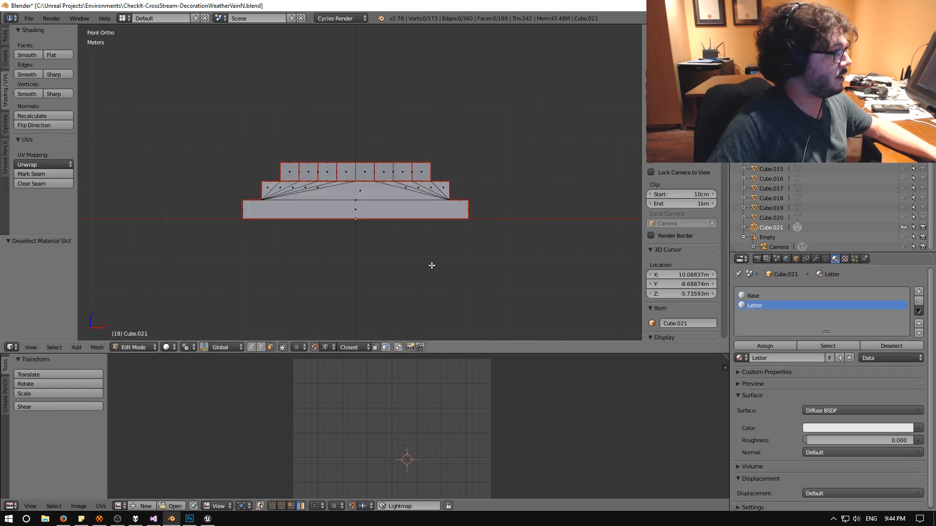
{"action": "key", "text": "n"}
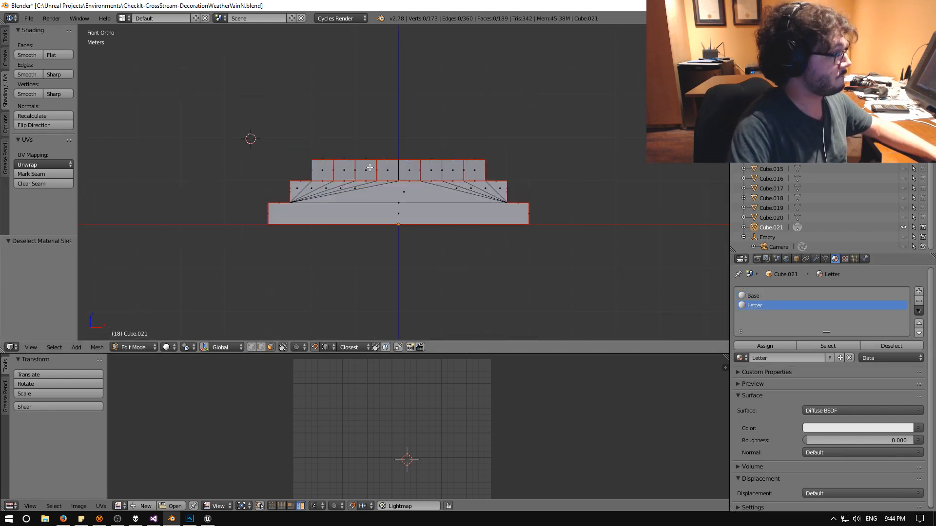
{"action": "left_click_drag", "start_coordinate": [268, 131], "coordinate": [502, 178]}
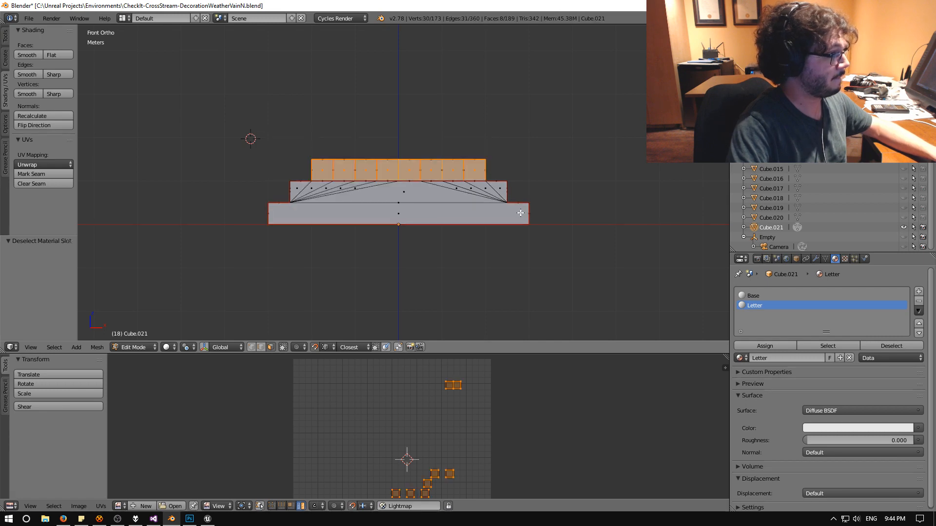
{"action": "middle_click_drag", "start_coordinate": [479, 213], "coordinate": [341, 321]}
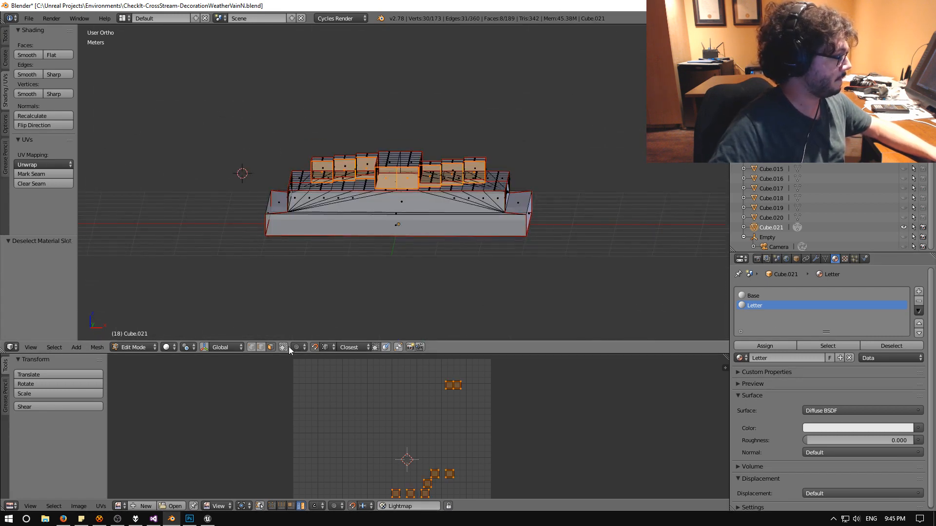
Box-select the whole raised letter layer through the mesh in front view and assign its faces to the Letter material.
{"action": "key", "text": "KP_1"}
{"action": "key", "text": "a"}
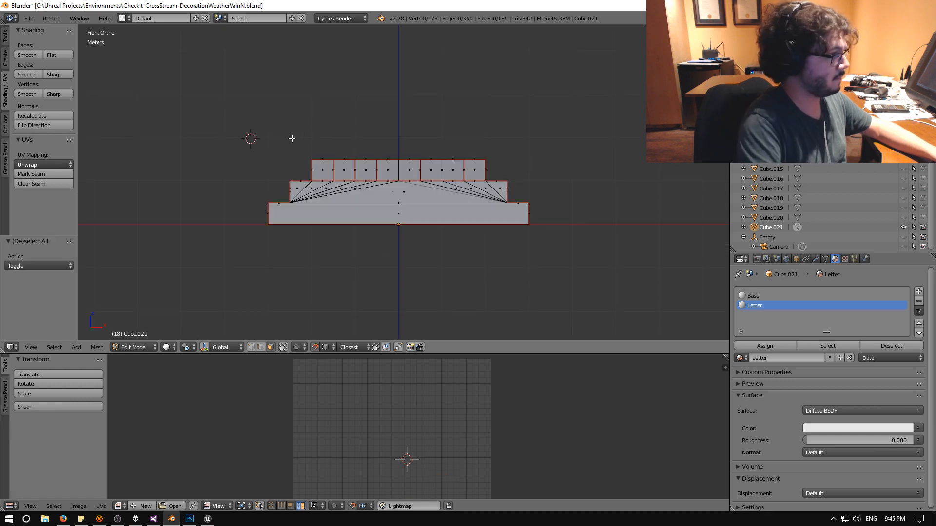
{"action": "key", "text": "b"}
{"action": "left_click_drag", "start_coordinate": [282, 132], "coordinate": [502, 176]}
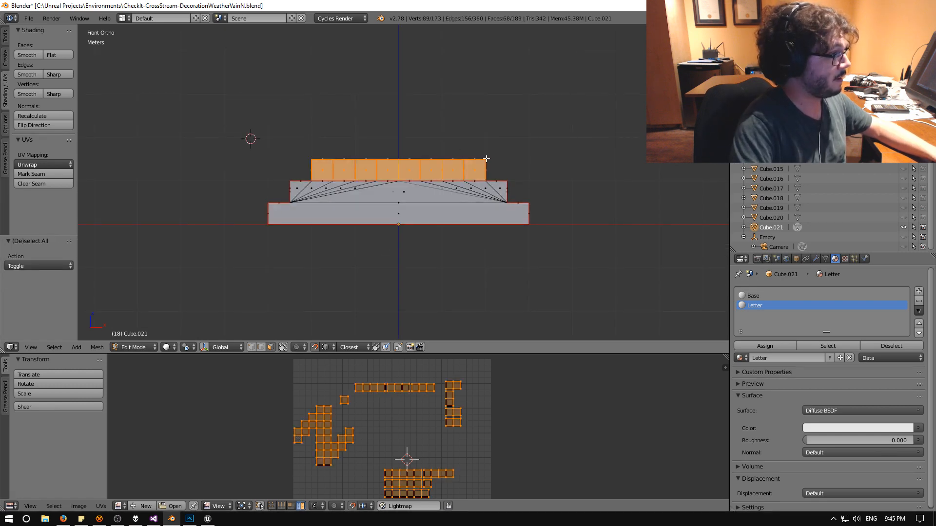
{"action": "key", "text": "a"}
{"action": "middle_click_drag", "start_coordinate": [410, 117], "coordinate": [424, 221]}
{"action": "key", "text": "ctrl+z"}
{"action": "key", "text": "KP_5"}
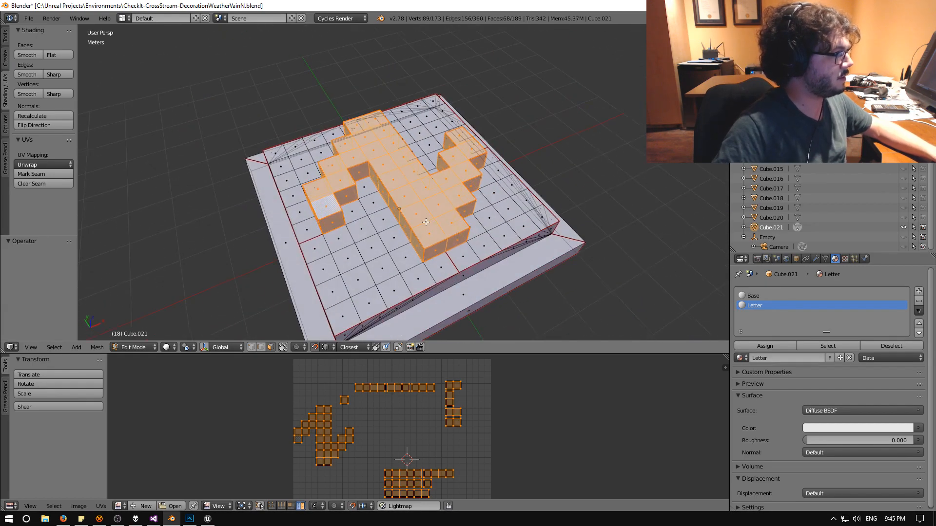
{"action": "middle_click_drag", "start_coordinate": [273, 336], "coordinate": [195, 160]}
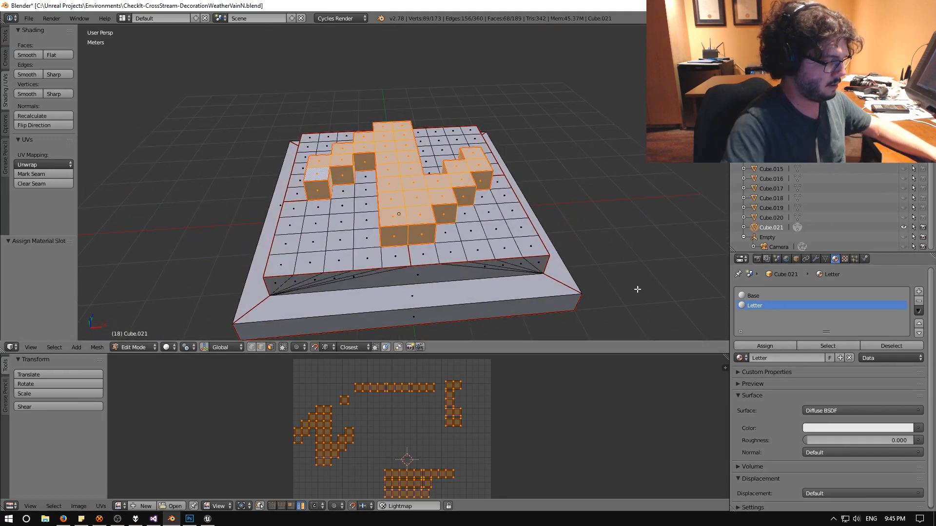
Check the face assignment by selecting and deselecting the faces of the Letter and Base material slots.
{"action": "key", "text": "a"}
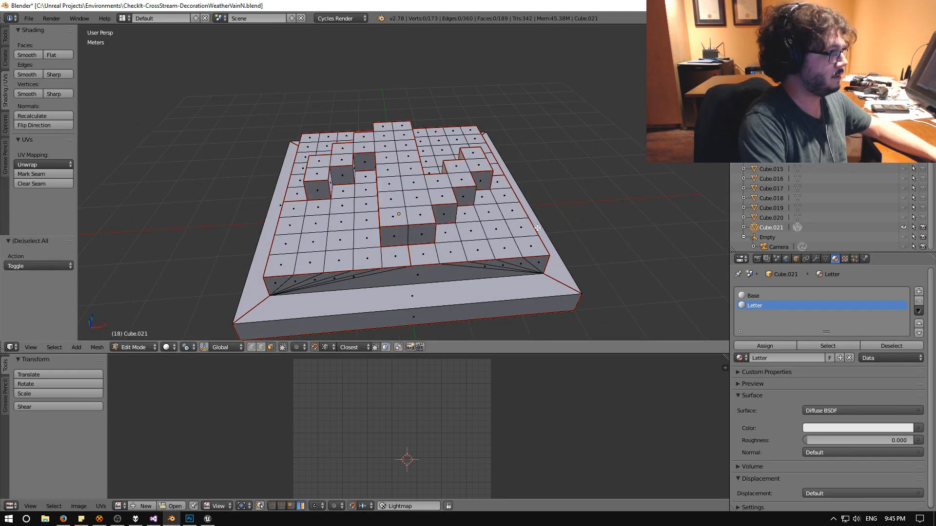
{"action": "left_click", "coordinate": [839, 344]}
{"action": "left_click", "coordinate": [897, 348]}
{"action": "left_click", "coordinate": [762, 296]}
{"action": "left_click", "coordinate": [848, 344]}
{"action": "left_click", "coordinate": [874, 347]}
{"action": "middle_click_drag", "start_coordinate": [468, 242], "coordinate": [489, 249]}
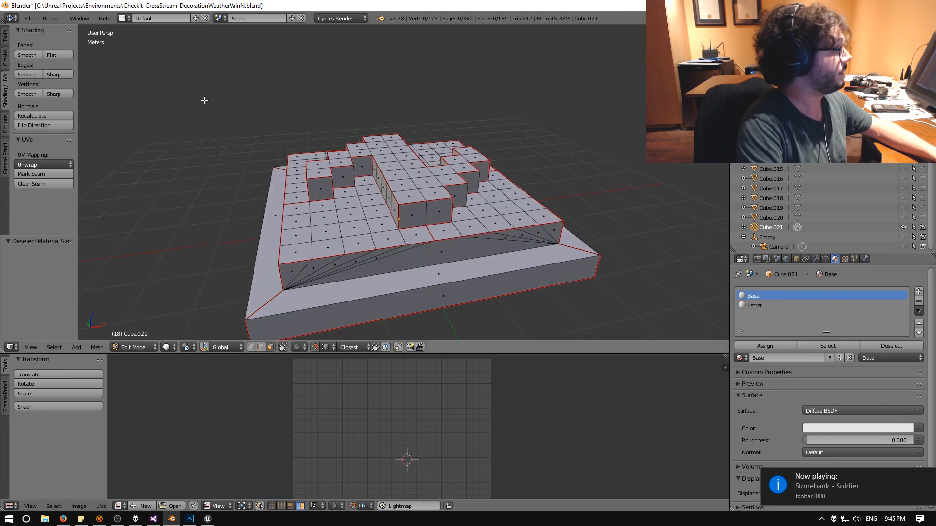
Return the mesh to Object Mode and save the blend file over the existing one.
{"action": "left_click", "coordinate": [131, 347]}
{"action": "left_click", "coordinate": [136, 347]}
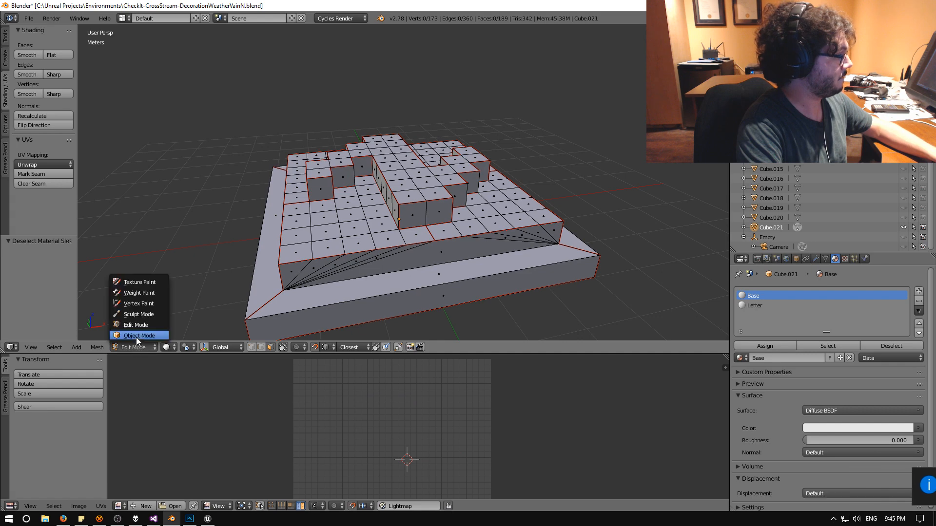
{"action": "left_click", "coordinate": [139, 338]}
{"action": "key", "text": "ctrl+s"}
{"action": "left_click", "coordinate": [306, 276]}
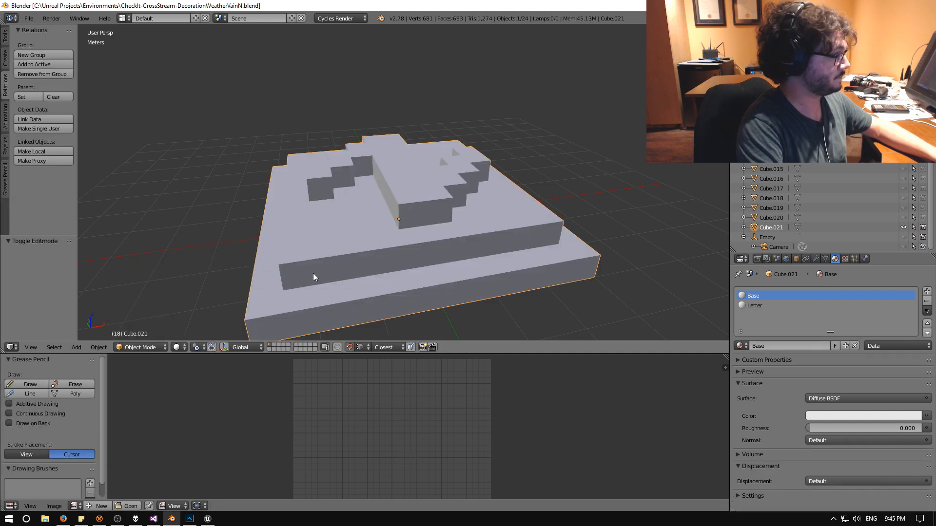
Export the selected mesh as FBX over CheckIt-CrossStream-DecorationWeatherVainN.fbx and save the blend file.
{"action": "key", "text": "a"}
{"action": "key", "text": "a"}
{"action": "left_click", "coordinate": [29, 18]}
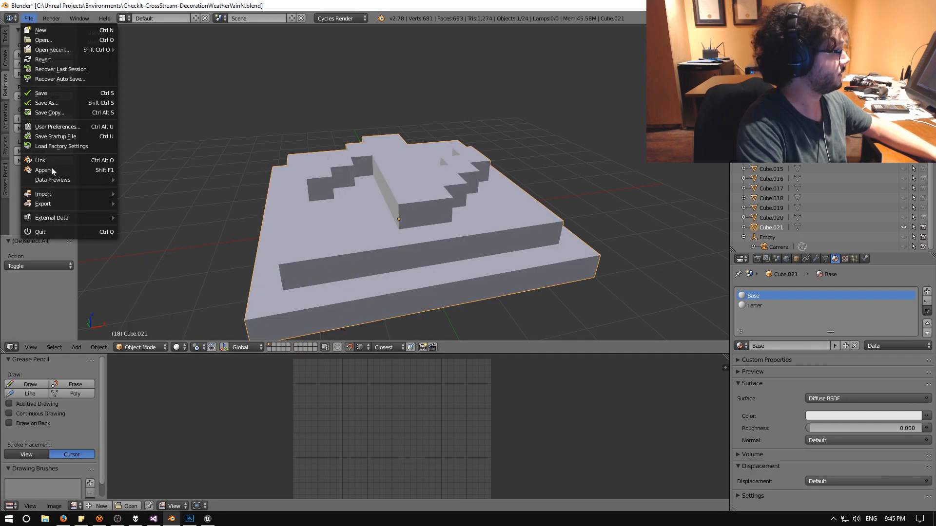
{"action": "mouse_move", "coordinate": [68, 208]}
{"action": "left_click", "coordinate": [146, 234]}
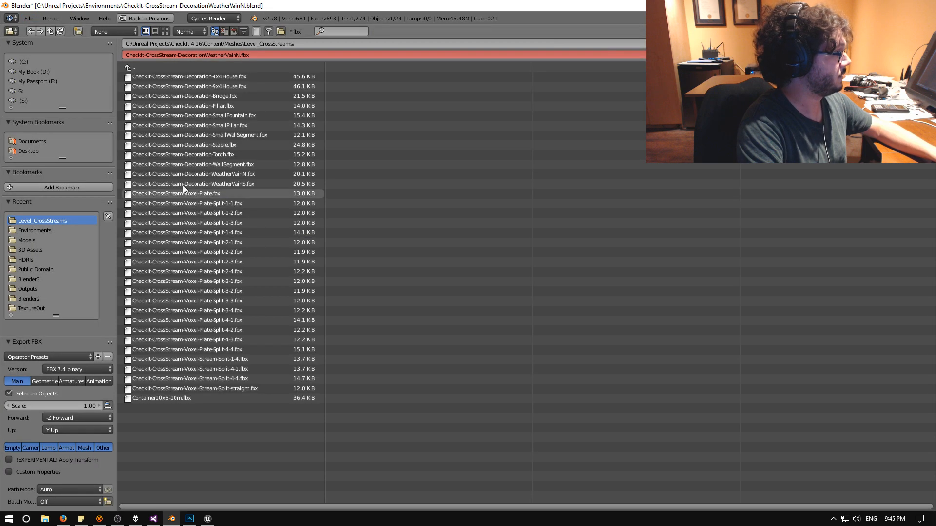
{"action": "left_click", "coordinate": [243, 174]}
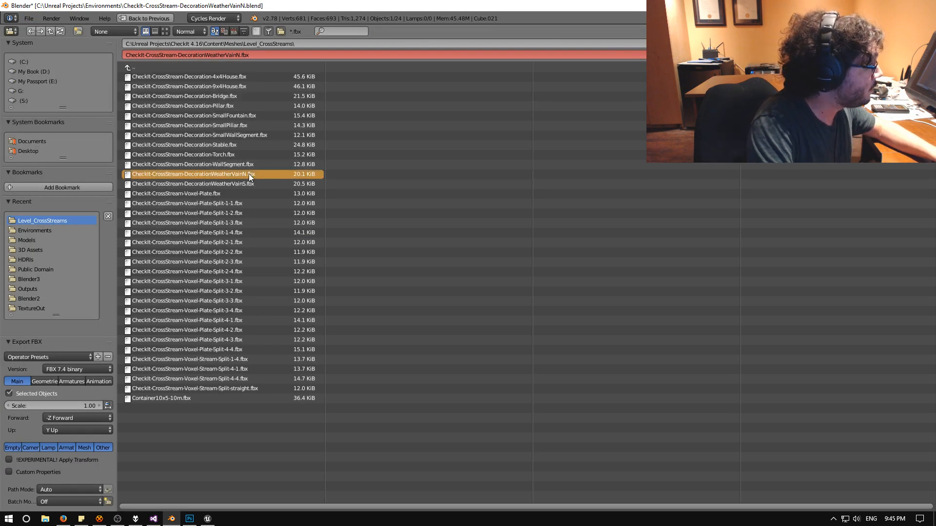
{"action": "left_click", "coordinate": [910, 44]}
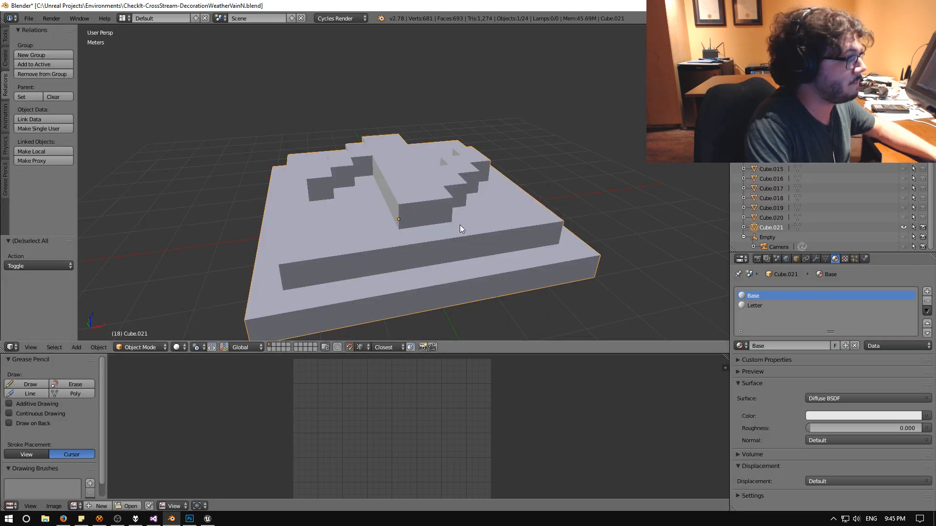
{"action": "key", "text": "ctrl+s"}
{"action": "left_click", "coordinate": [316, 204]}
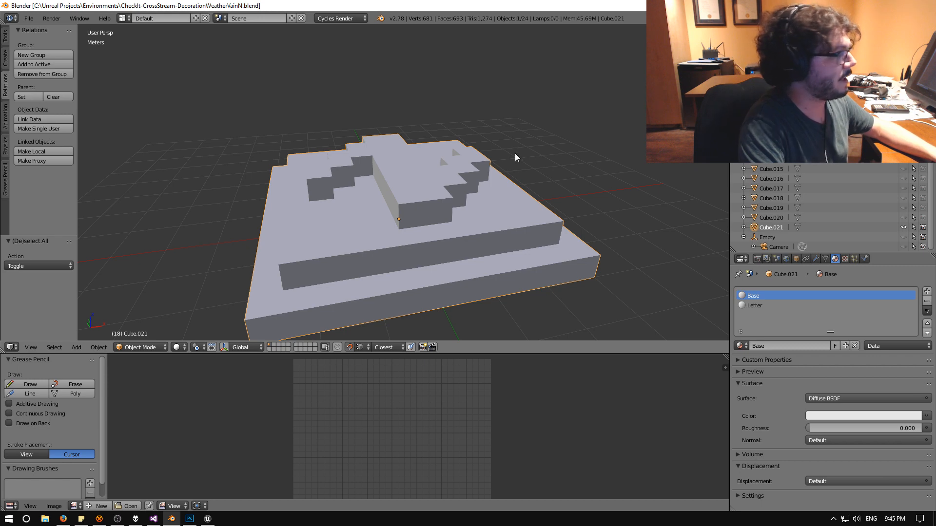
Switch to Unreal Editor, import the detected weather vane FBX with the existing import options, and close the message log.
{"action": "key", "text": "alt+Tab"}
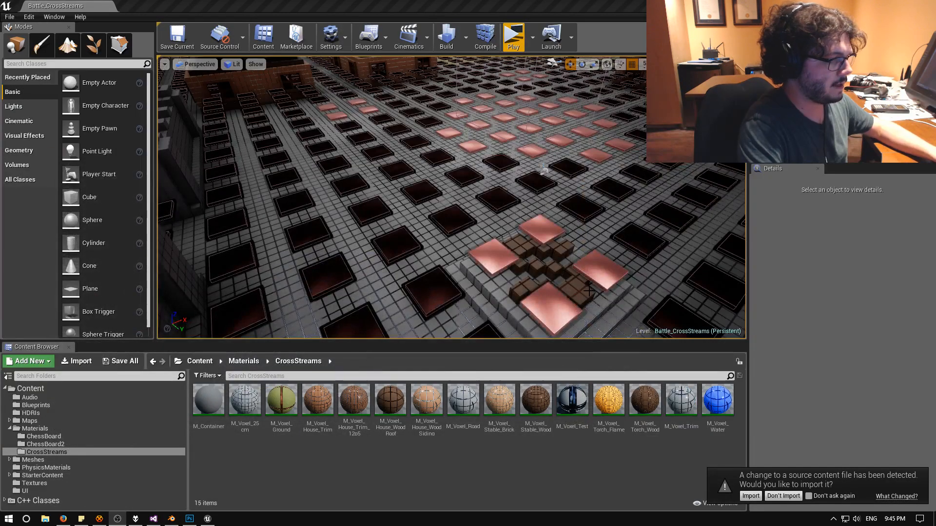
{"action": "left_click", "coordinate": [751, 496]}
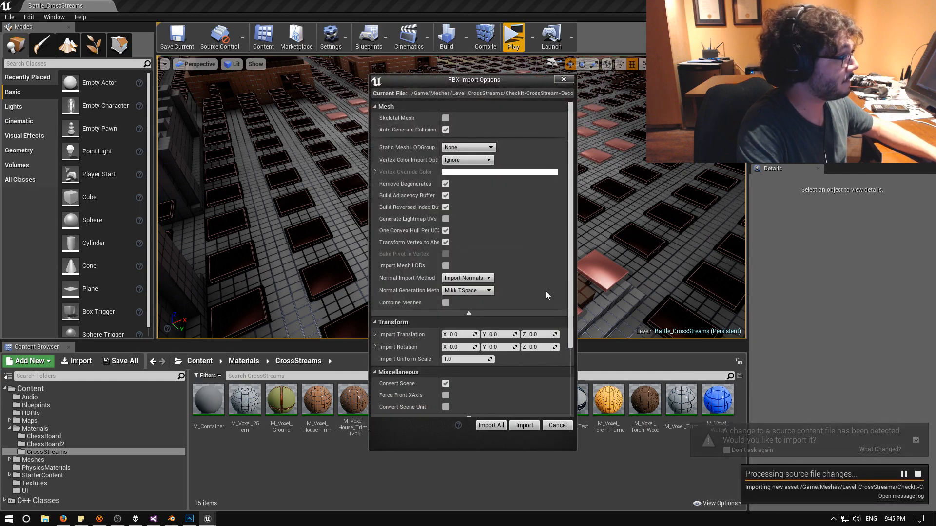
{"action": "scroll", "coordinate": [542, 241], "scroll_direction": "down", "scroll_amount": 5}
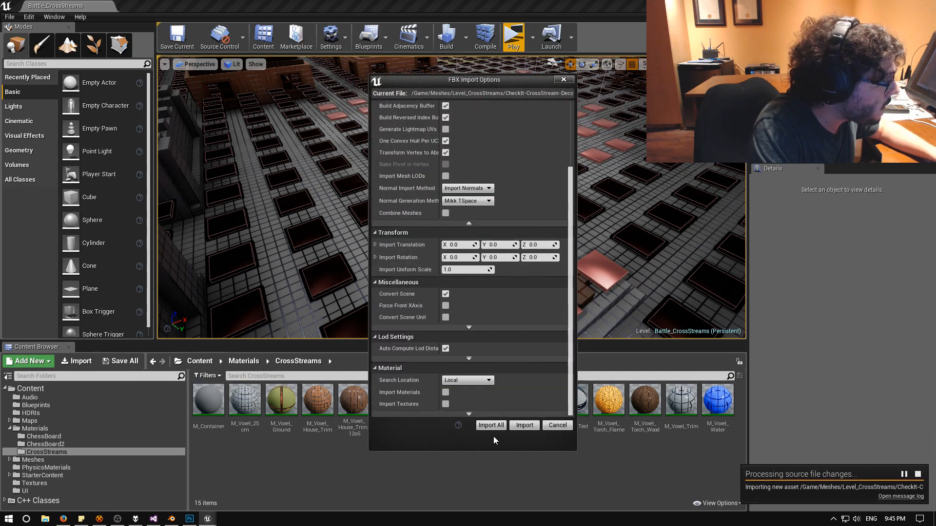
{"action": "scroll", "coordinate": [468, 273], "scroll_direction": "up", "scroll_amount": 4}
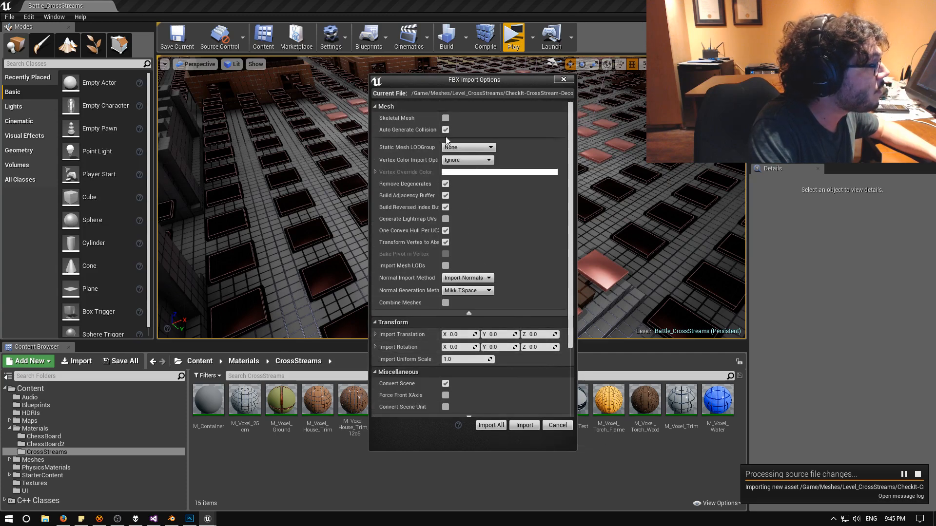
{"action": "scroll", "coordinate": [512, 341], "scroll_direction": "down", "scroll_amount": 3}
{"action": "left_click", "coordinate": [524, 425]}
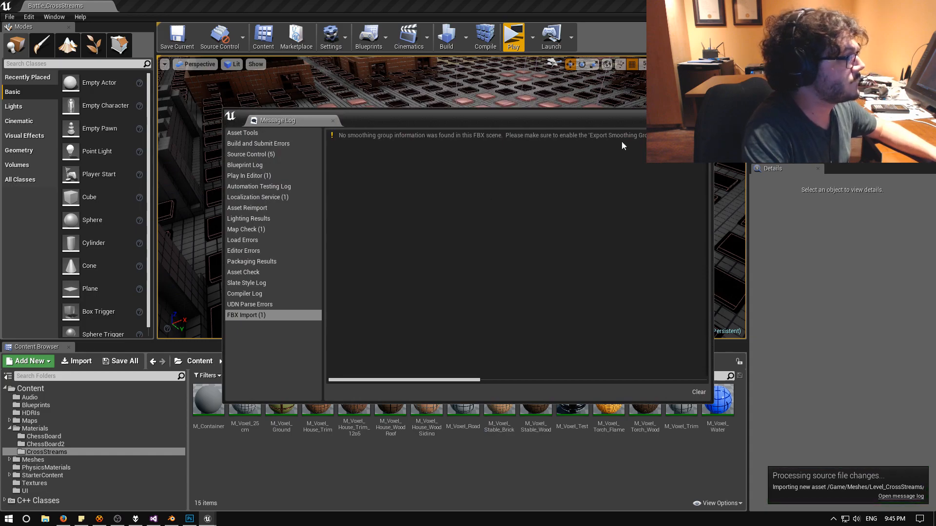
{"action": "left_click", "coordinate": [705, 116]}
Place the DecorationWeatherVainN mesh from Meshes/Level_CrossStreams among the four bright plates in the level.
{"action": "right_click_drag", "start_coordinate": [439, 254], "coordinate": [463, 268]}
{"action": "key", "text": "w"}
{"action": "left_click", "coordinate": [49, 444]}
{"action": "left_click", "coordinate": [48, 452]}
{"action": "left_click", "coordinate": [9, 460]}
{"action": "left_click", "coordinate": [55, 476]}
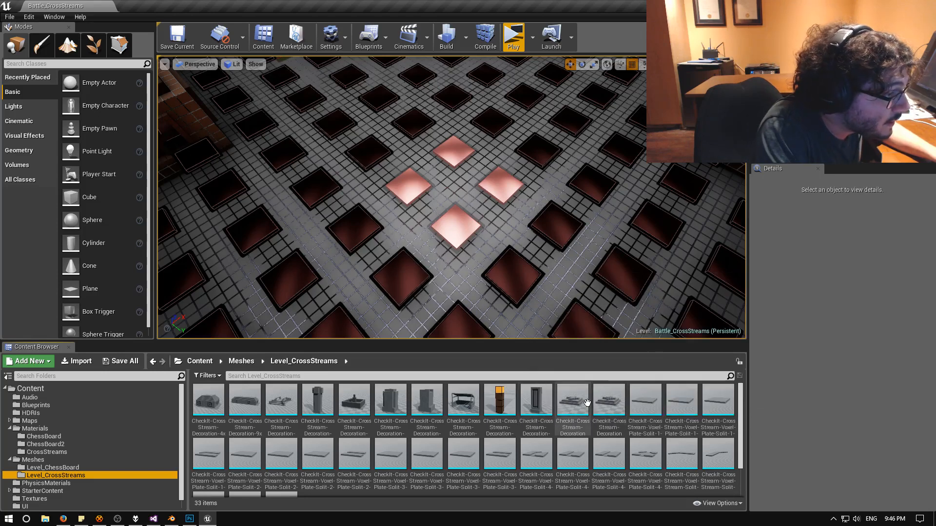
{"action": "left_click_drag", "start_coordinate": [572, 401], "coordinate": [475, 184]}
Move the placed weather vane mesh along Y to about -1785.
{"action": "key", "text": "a"}
{"action": "right_click_drag", "start_coordinate": [373, 259], "coordinate": [507, 210]}
{"action": "key", "text": "w"}
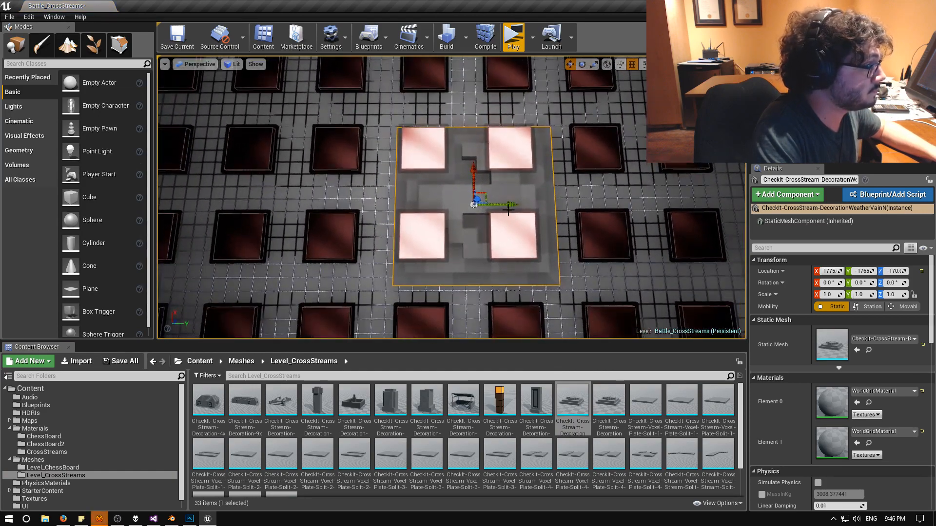
{"action": "left_click_drag", "start_coordinate": [511, 205], "coordinate": [505, 207]}
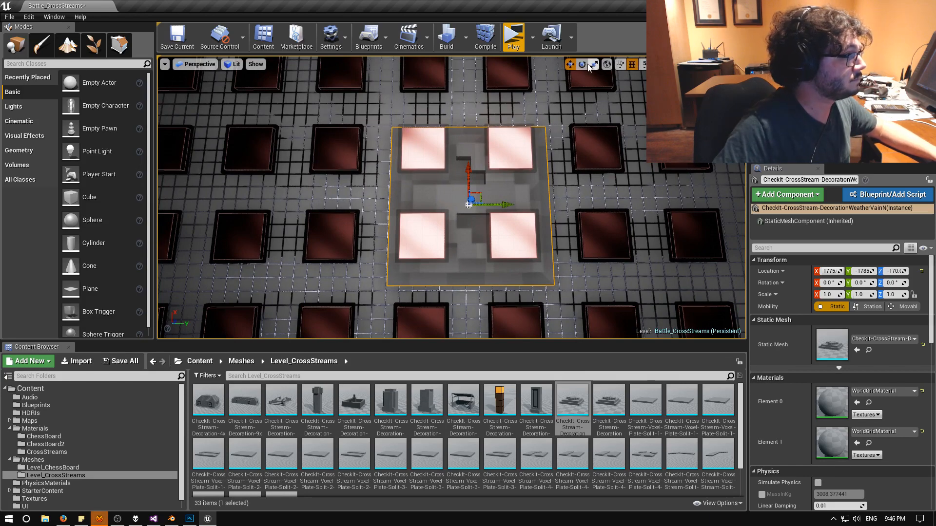
Switch the viewport to the orthographic Top view and move the weather vane mesh along X to about 1800.
{"action": "left_click", "coordinate": [195, 64]}
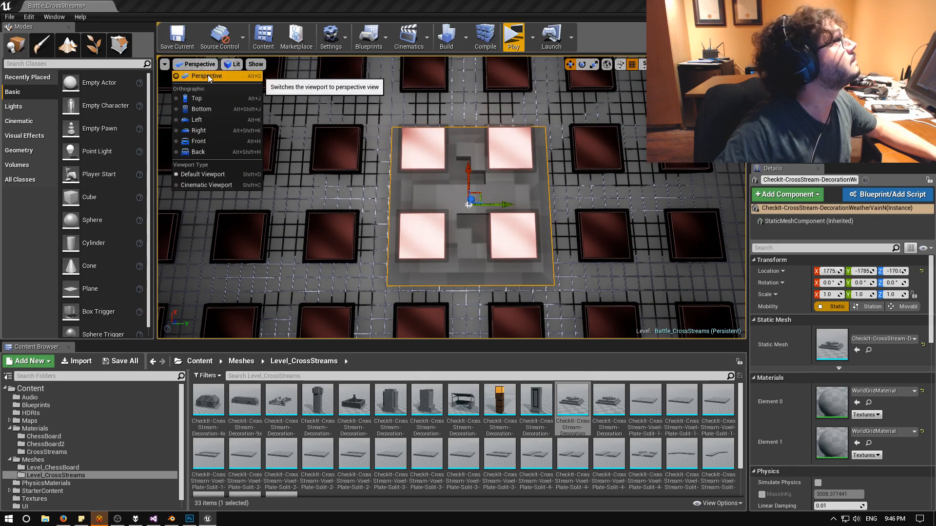
{"action": "left_click", "coordinate": [205, 101]}
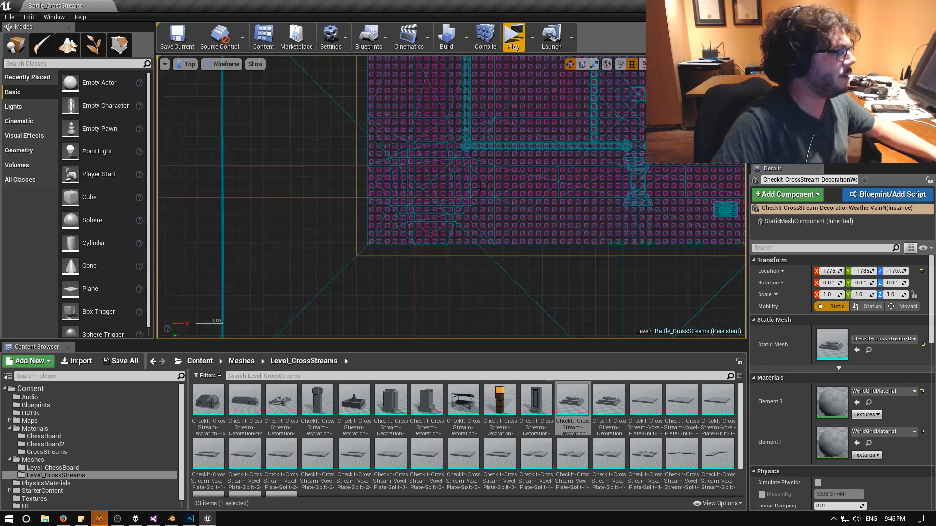
{"action": "scroll", "coordinate": [467, 193], "scroll_direction": "up", "scroll_amount": 5}
{"action": "right_click_drag", "start_coordinate": [547, 132], "coordinate": [518, 272]}
{"action": "mouse_move", "coordinate": [449, 274]}
{"action": "right_mouse_down"}
{"action": "mouse_move", "coordinate": [458, 208]}
{"action": "mouse_move", "coordinate": [453, 291]}
{"action": "right_mouse_up"}
{"action": "scroll", "coordinate": [458, 208], "scroll_direction": "up", "scroll_amount": 4}
{"action": "scroll", "coordinate": [468, 207], "scroll_direction": "up", "scroll_amount": 3}
{"action": "scroll", "coordinate": [493, 265], "scroll_direction": "up", "scroll_amount": 8}
{"action": "scroll", "coordinate": [487, 250], "scroll_direction": "up", "scroll_amount": 2}
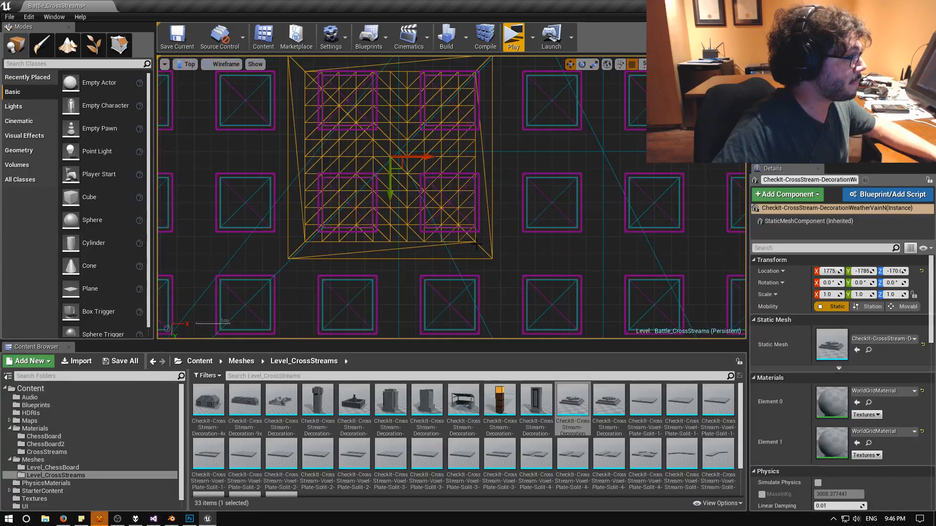
{"action": "right_click_drag", "start_coordinate": [485, 248], "coordinate": [521, 309]}
{"action": "left_click_drag", "start_coordinate": [480, 228], "coordinate": [489, 228]}
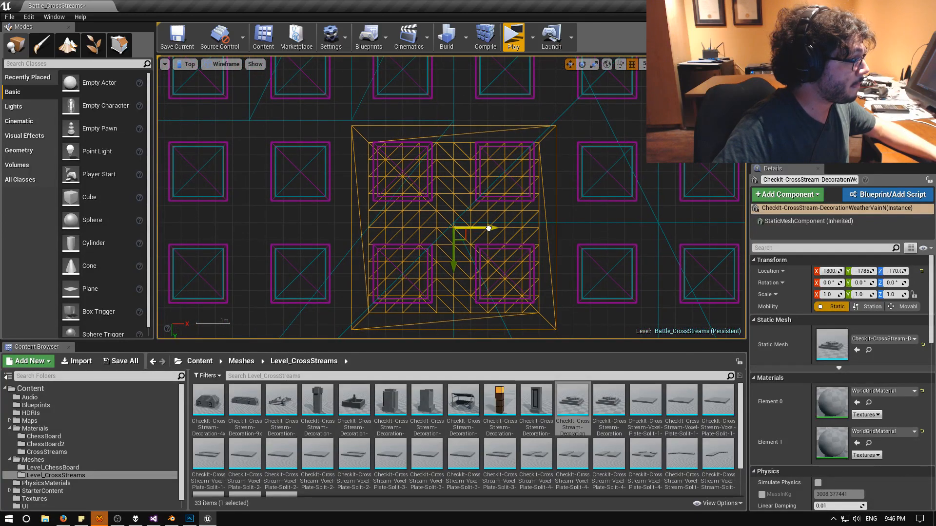
Move the weather vane mesh along Y to -1800 and return the viewport to the Perspective view.
{"action": "left_click_drag", "start_coordinate": [455, 266], "coordinate": [454, 262]}
{"action": "scroll", "coordinate": [470, 255], "scroll_direction": "down", "scroll_amount": 5}
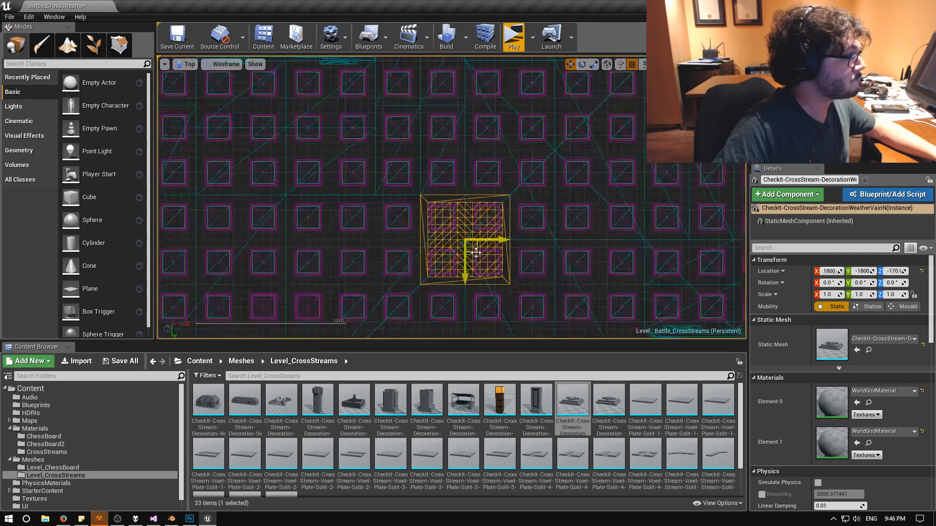
{"action": "left_click", "coordinate": [219, 64]}
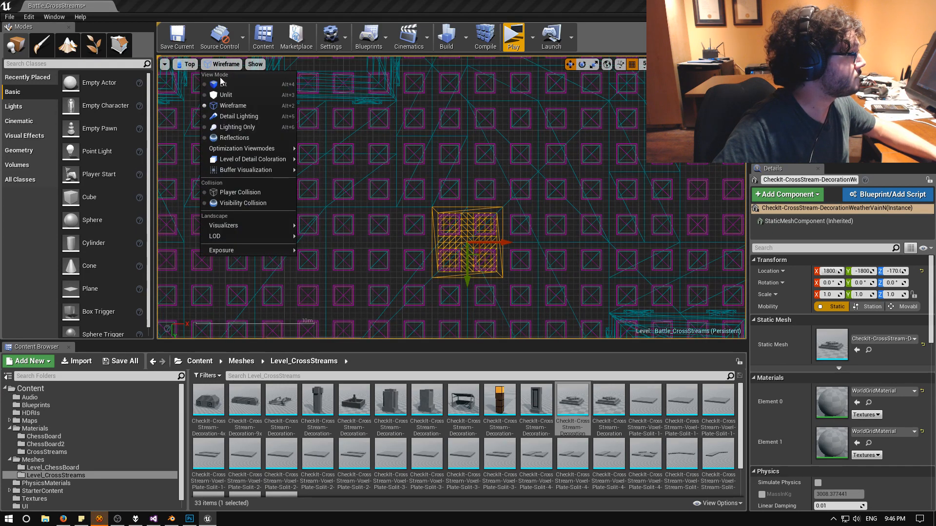
{"action": "left_click", "coordinate": [200, 76]}
Assign the M_Voxel_Road material to Element 0 of the placed DecorationWeatherVainN mesh.
{"action": "right_click_drag", "start_coordinate": [322, 165], "coordinate": [579, 156]}
{"action": "key", "text": "w"}
{"action": "key", "text": "w"}
{"action": "key", "text": "s"}
{"action": "key", "text": "w"}
{"action": "left_click", "coordinate": [901, 391]}
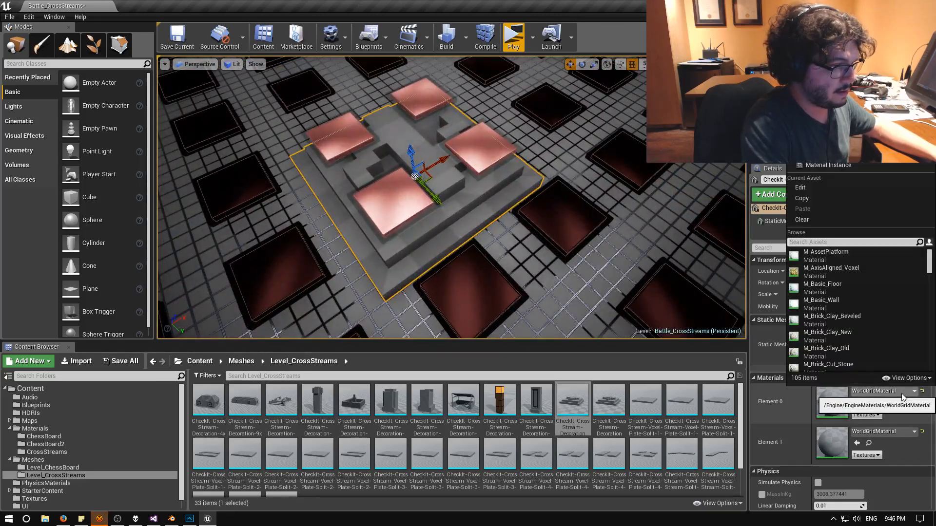
{"action": "type", "text": "road"}
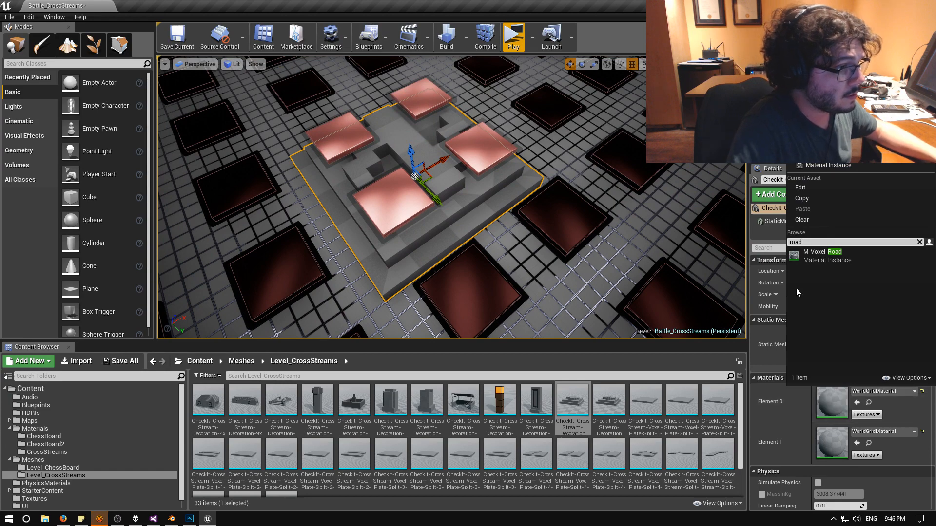
{"action": "left_click", "coordinate": [814, 259]}
Select the existing DecorationWeatherVainS mesh in the level to check which materials it uses.
{"action": "right_click_drag", "start_coordinate": [445, 178], "coordinate": [397, 163]}
{"action": "left_click", "coordinate": [320, 168]}
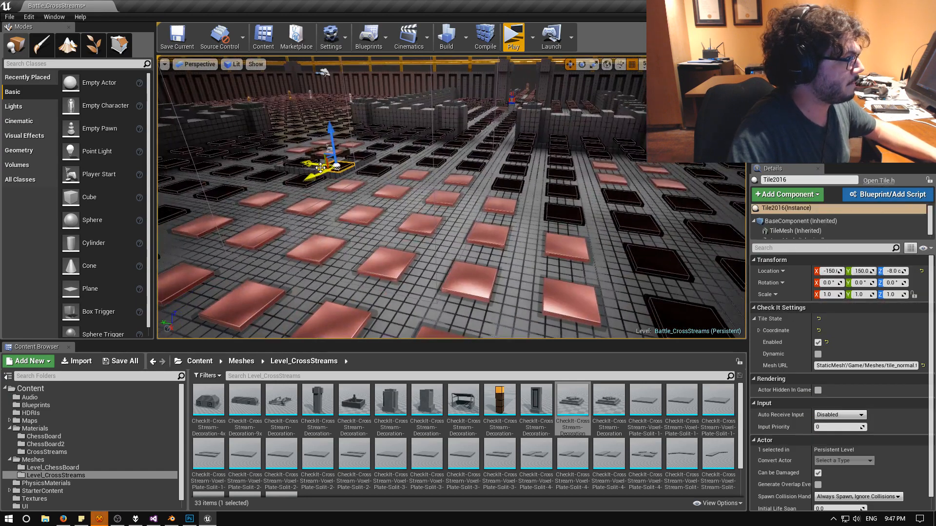
{"action": "left_click", "coordinate": [319, 159]}
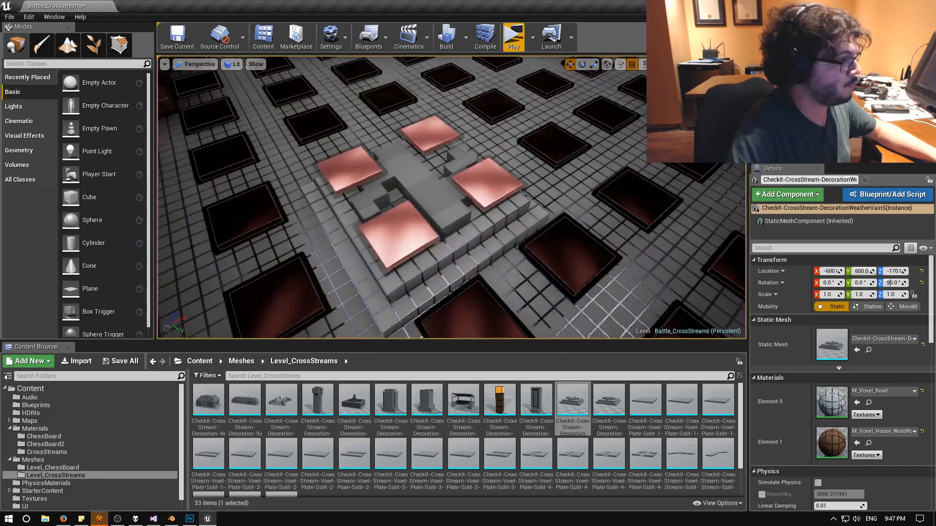
Assign the M_Voxel_House_WoodRoof material to Element 1 of the DecorationWeatherVainN mesh.
{"action": "left_click", "coordinate": [443, 200]}
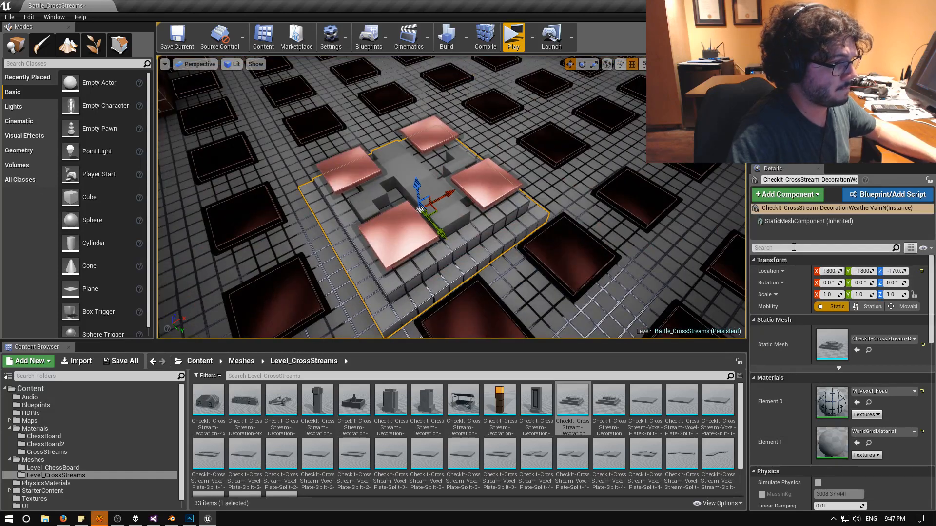
{"action": "left_click", "coordinate": [880, 432]}
{"action": "type", "text": "woodroo"}
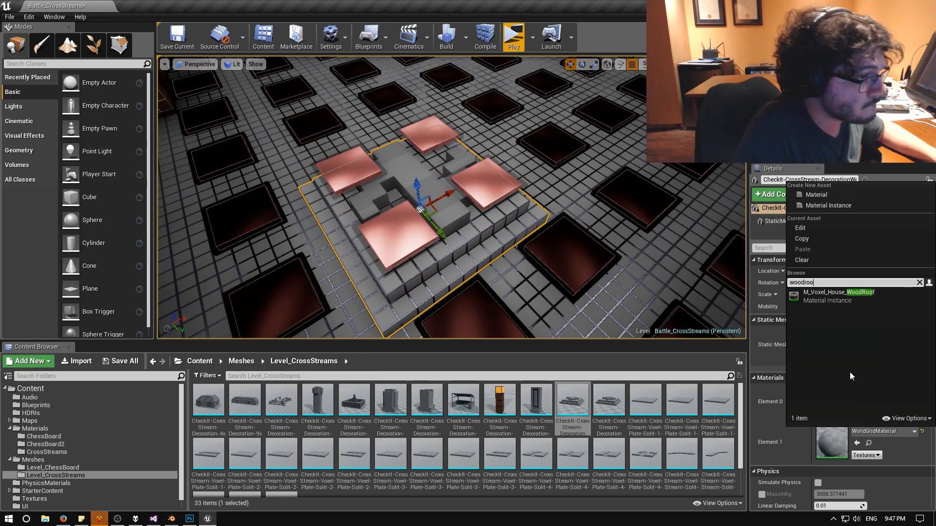
{"action": "left_click", "coordinate": [813, 297]}
{"action": "right_click_drag", "start_coordinate": [472, 232], "coordinate": [385, 268]}
{"action": "right_click_drag", "start_coordinate": [495, 204], "coordinate": [566, 209]}
Examine the weather vane and the surrounding plates in the Lightmap Density view mode, and return the viewport to Lit.
{"action": "left_click", "coordinate": [237, 68]}
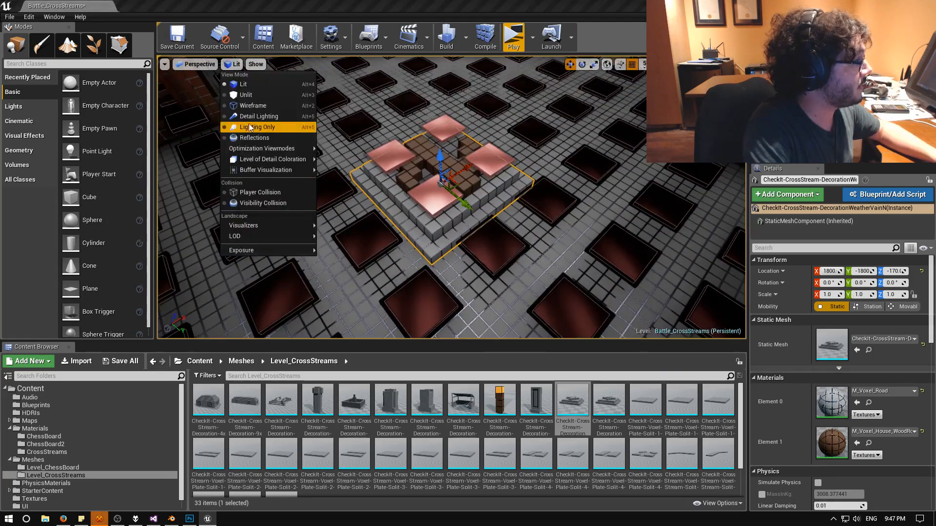
{"action": "mouse_move", "coordinate": [266, 148]}
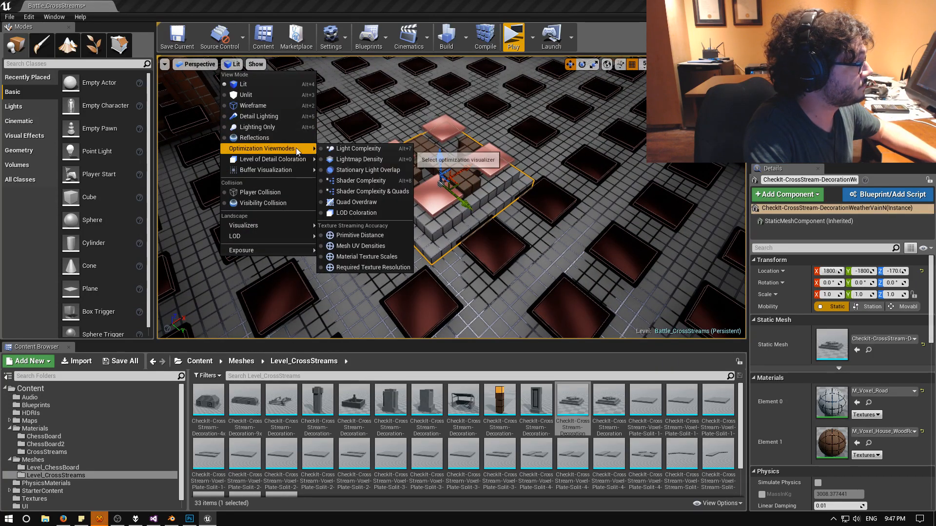
{"action": "left_click", "coordinate": [359, 159]}
{"action": "right_click_drag", "start_coordinate": [358, 161], "coordinate": [358, 161]}
{"action": "right_click_drag", "start_coordinate": [438, 193], "coordinate": [437, 193]}
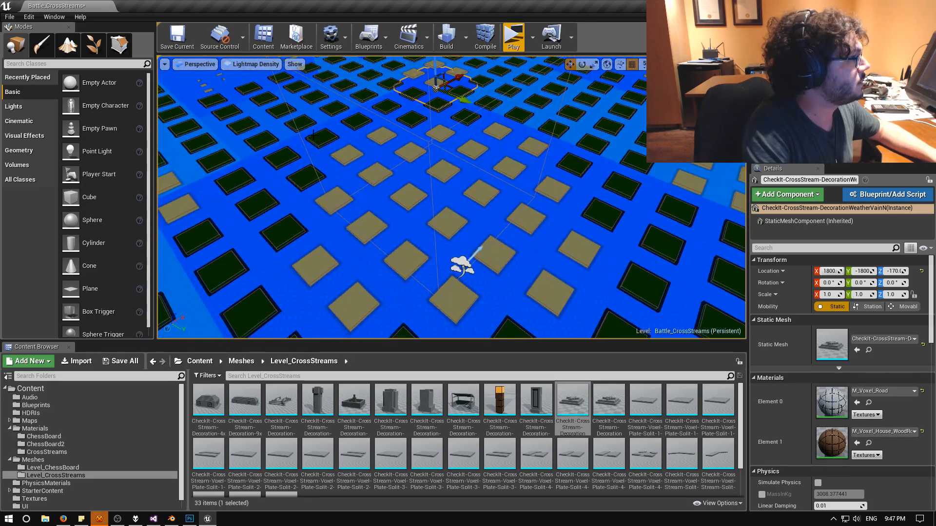
{"action": "left_click", "coordinate": [249, 64]}
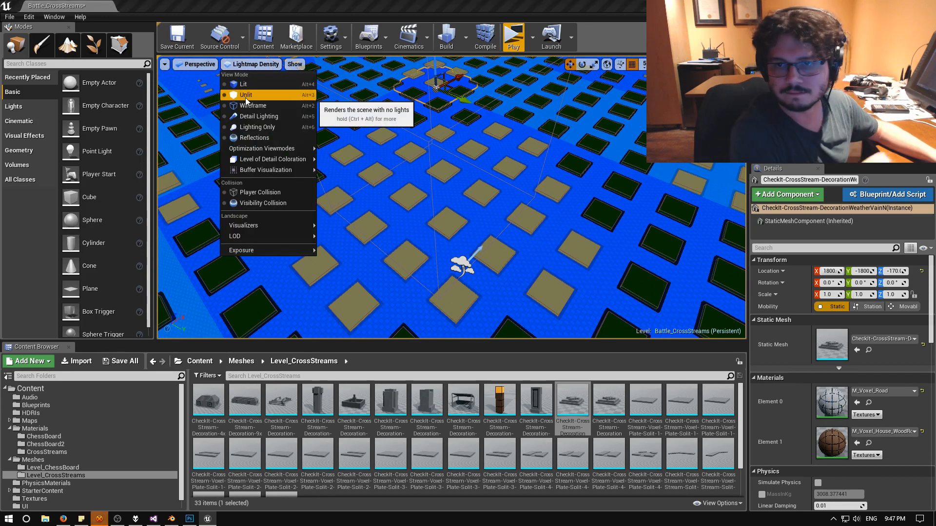
{"action": "left_click", "coordinate": [191, 64]}
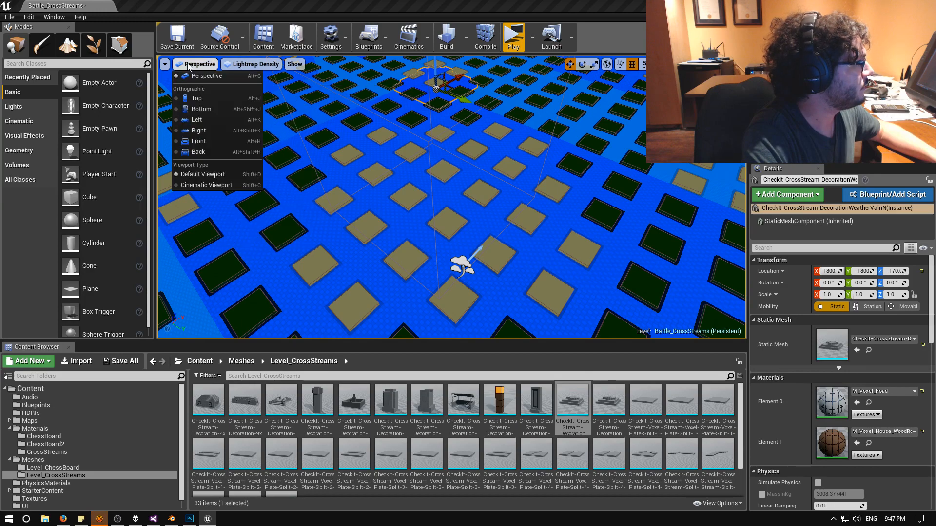
{"action": "left_click", "coordinate": [251, 84]}
Look over the other groups of four bright plates across the level.
{"action": "right_click_drag", "start_coordinate": [490, 164], "coordinate": [492, 166]}
{"action": "key", "text": "s"}
{"action": "key", "text": "a"}
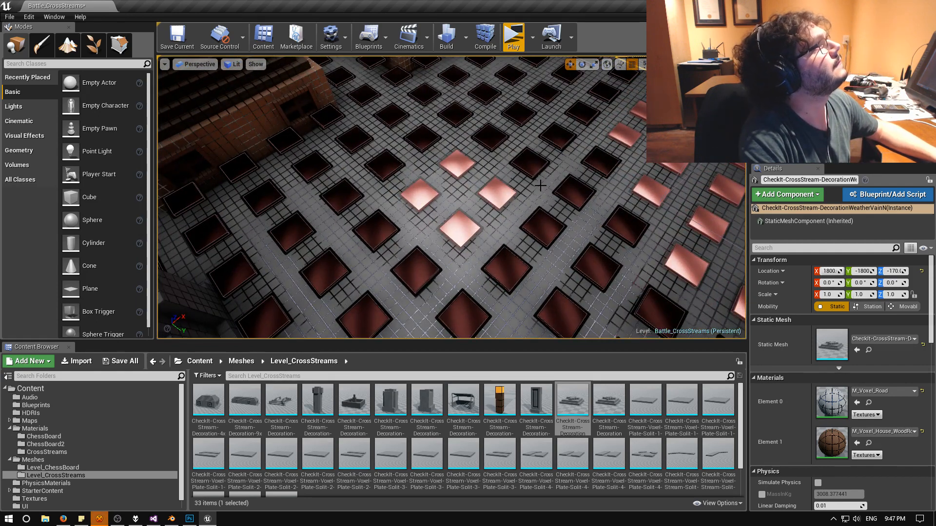
{"action": "right_click_drag", "start_coordinate": [436, 179], "coordinate": [436, 179]}
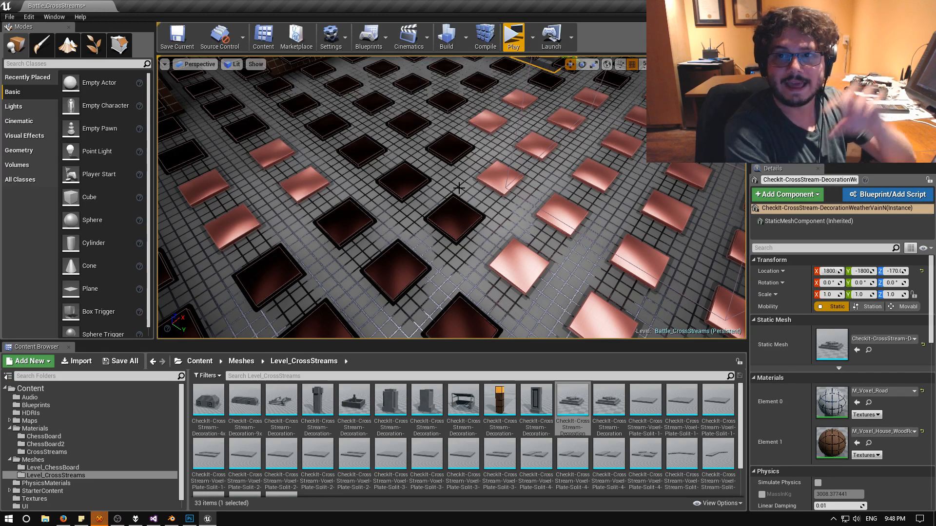
{"action": "right_click_drag", "start_coordinate": [439, 200], "coordinate": [439, 200]}
{"action": "key", "text": "s"}
{"action": "key", "text": "d"}
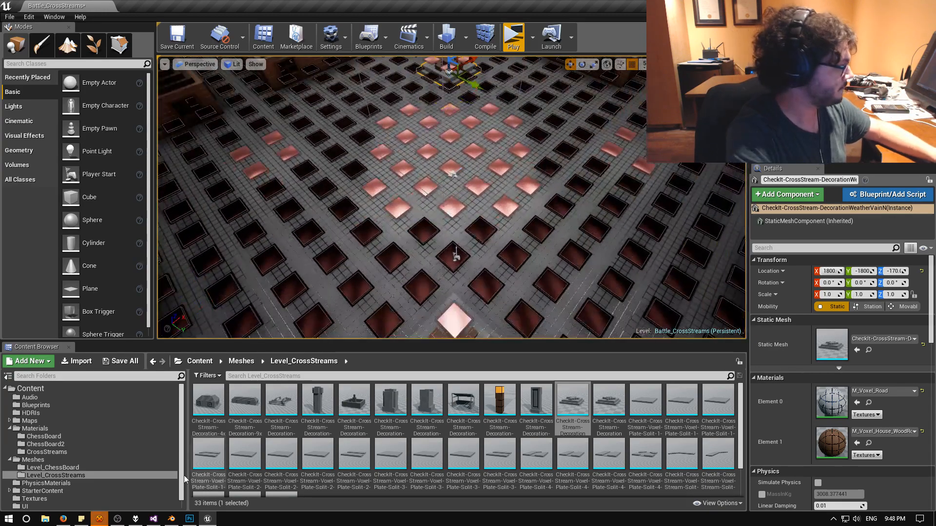
Switch to Blender and save the DecorationWeatherVainN file over the existing one.
{"action": "left_click", "coordinate": [169, 524]}
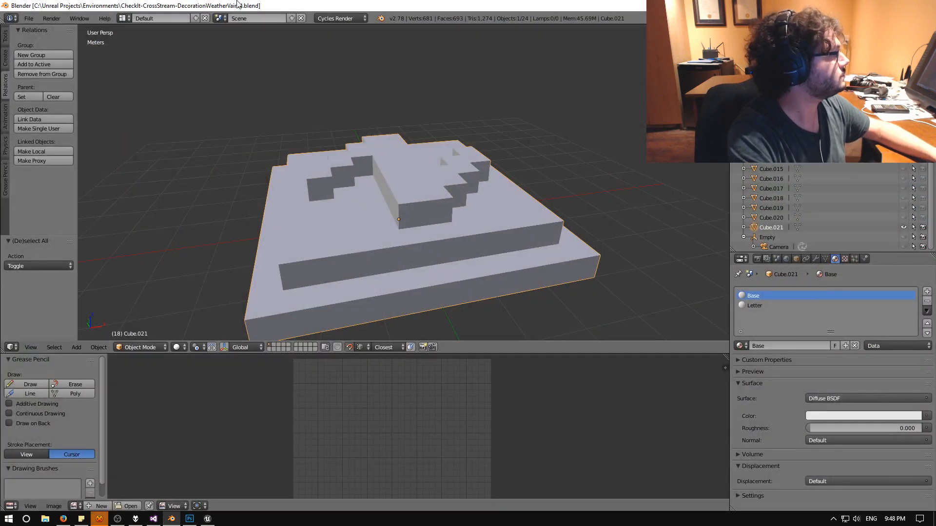
{"action": "key", "text": "ctrl+s"}
{"action": "left_click", "coordinate": [239, 86]}
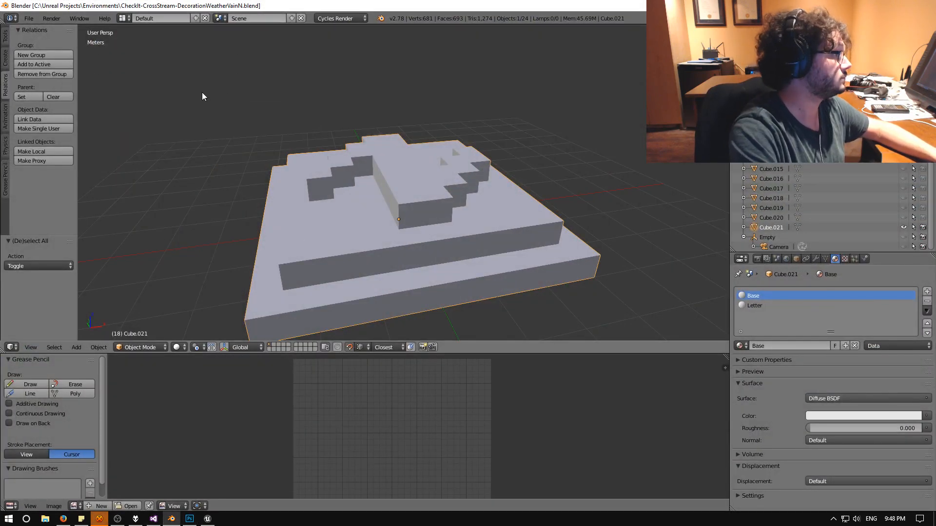
Open CheckIt-CrossStream-DecorationWeatherVainE.blend from the Environments folder.
{"action": "left_click", "coordinate": [35, 20]}
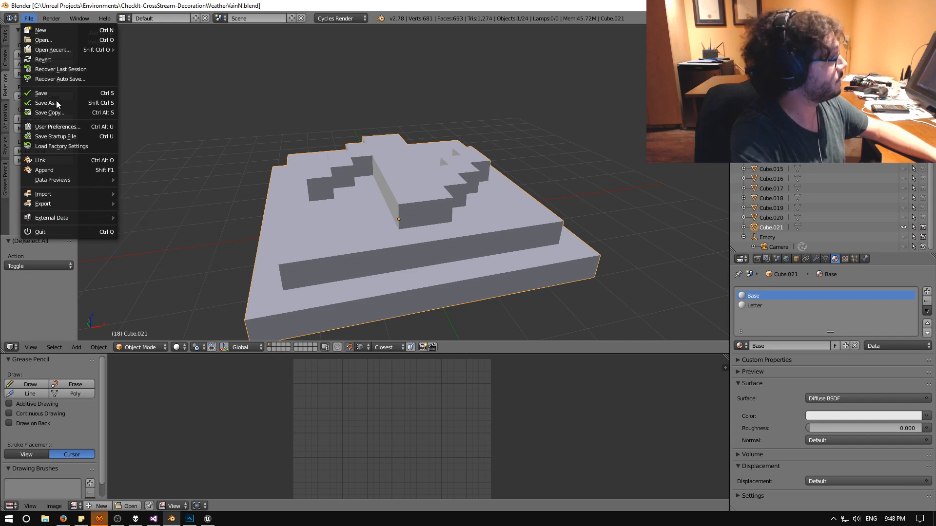
{"action": "left_click", "coordinate": [52, 40]}
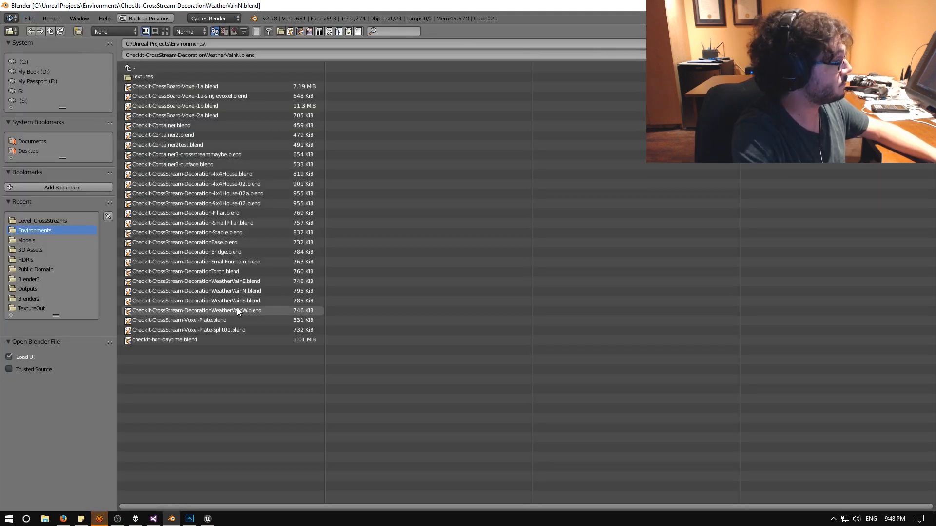
{"action": "double_click", "coordinate": [233, 282]}
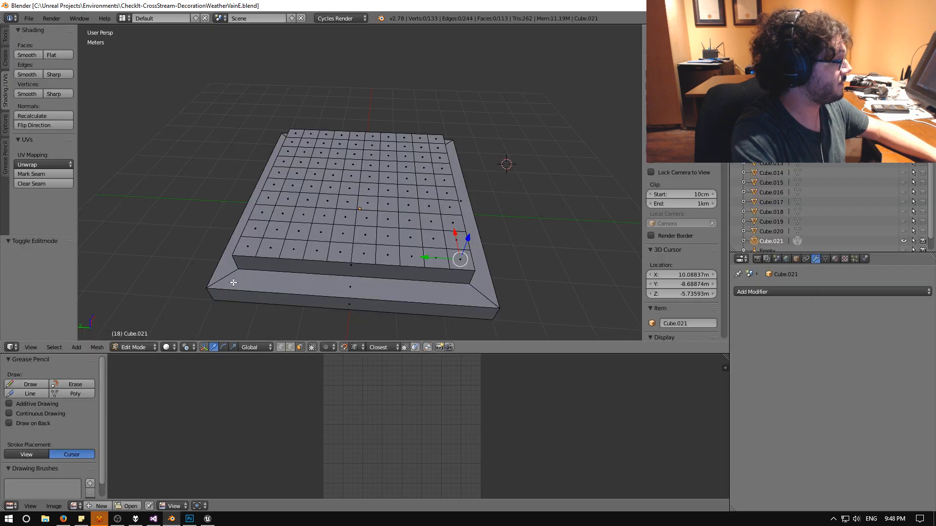
{"action": "right_click", "coordinate": [306, 234]}
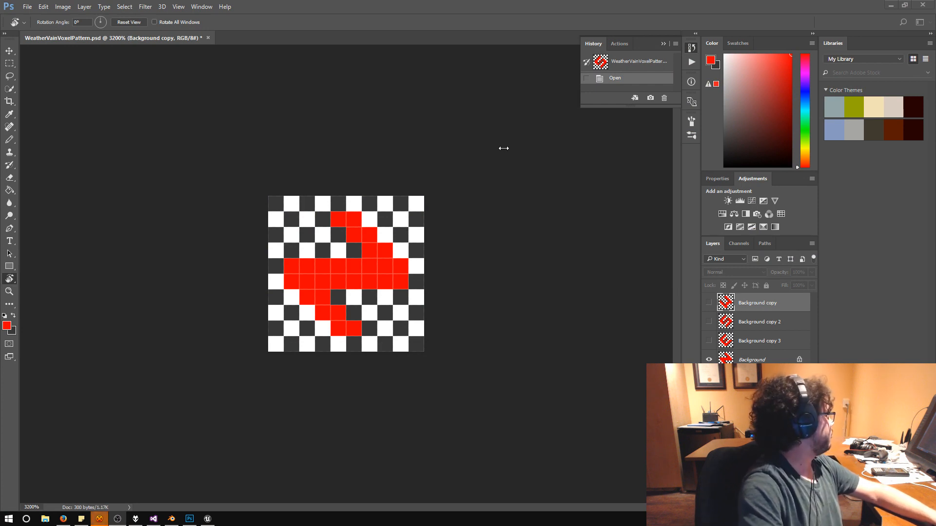
In Photoshop, rotate the canvas view of WeatherVainVoxelPattern.psd to 48° and view the letter patterns on its layers.
{"action": "left_click_drag", "start_coordinate": [481, 156], "coordinate": [585, 291]}
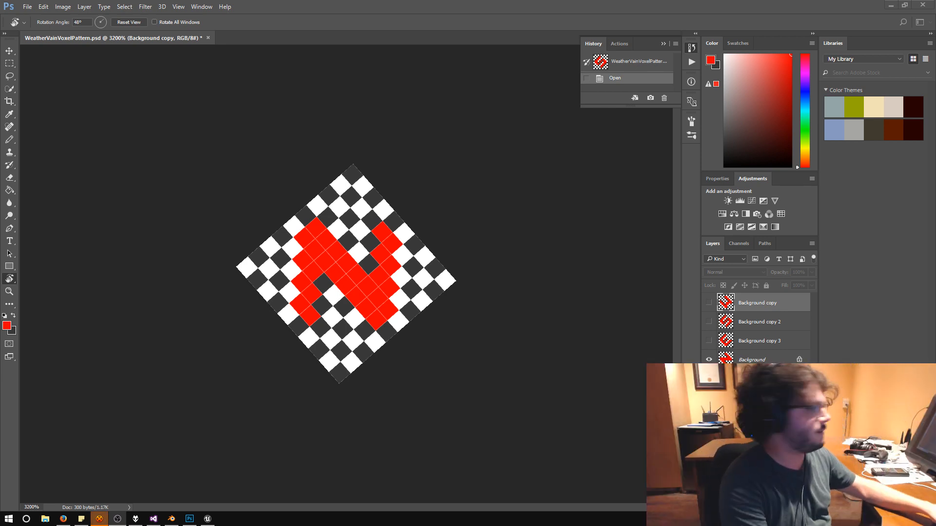
{"action": "left_click", "coordinate": [708, 341]}
{"action": "left_click", "coordinate": [709, 322]}
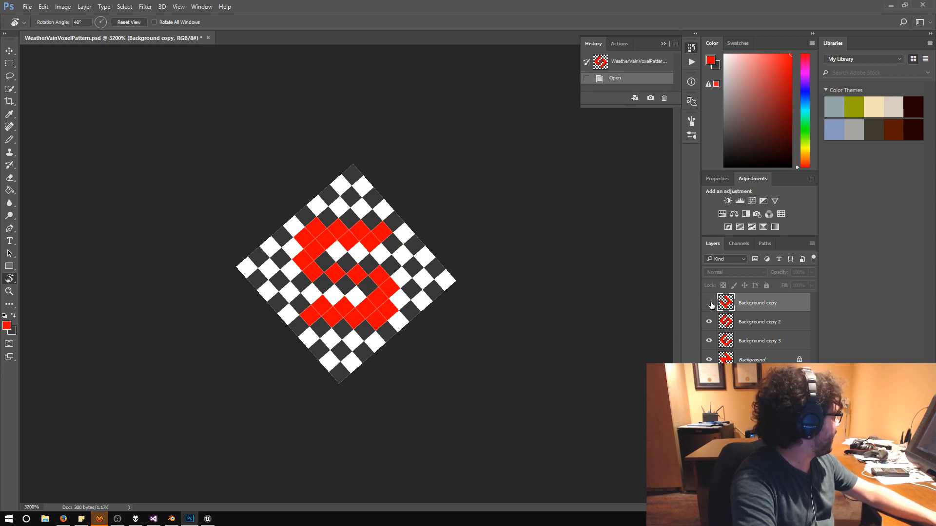
{"action": "left_click", "coordinate": [711, 306]}
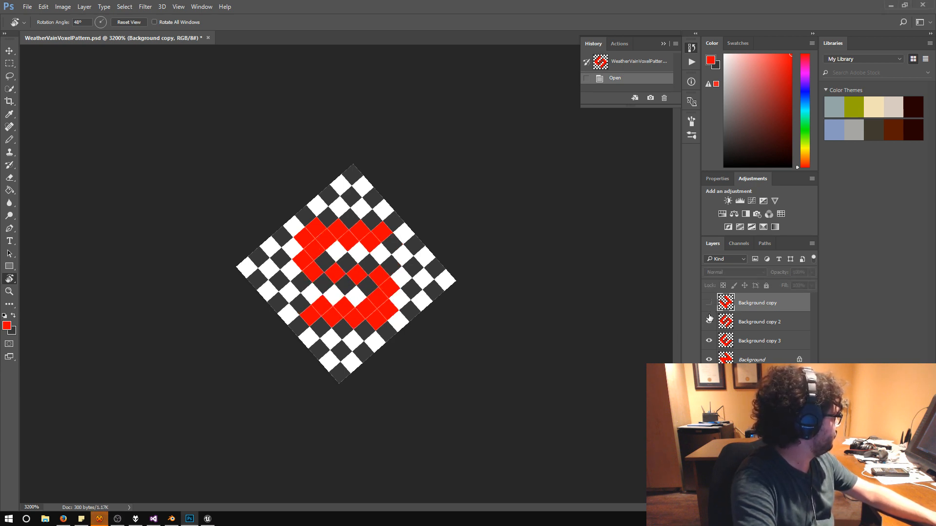
Show only the Background copy 3 layer with the E pattern and rotate the canvas view again for reference.
{"action": "left_click", "coordinate": [709, 322]}
{"action": "left_click", "coordinate": [708, 341]}
{"action": "left_click", "coordinate": [709, 359]}
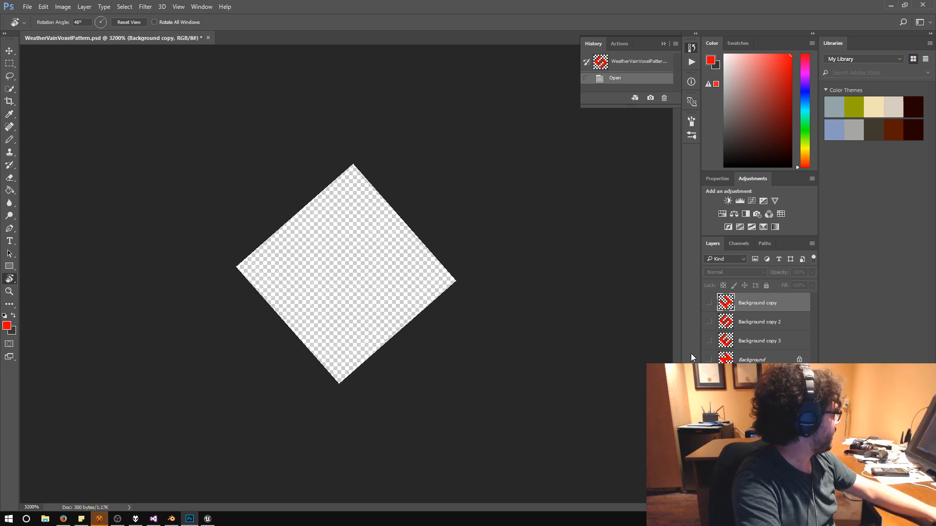
{"action": "left_click", "coordinate": [709, 341]}
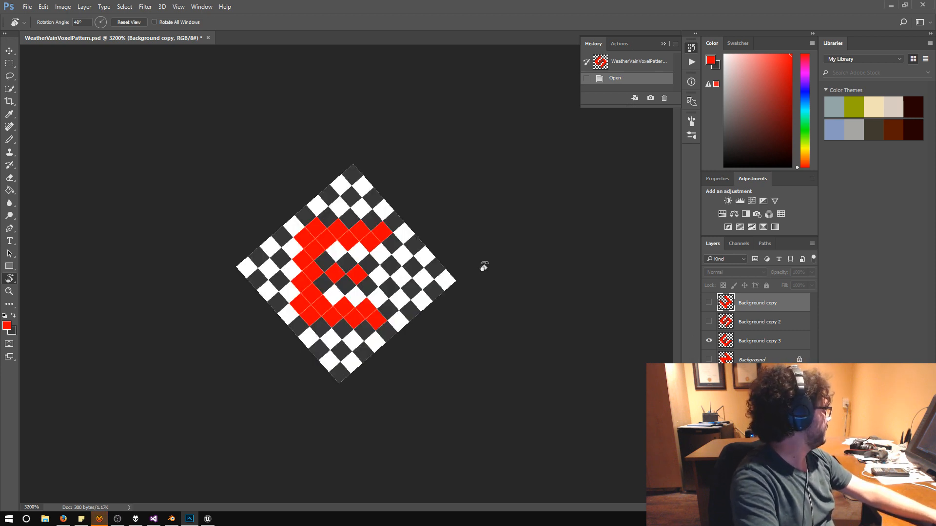
{"action": "left_click_drag", "start_coordinate": [453, 196], "coordinate": [374, 181]}
{"action": "left_click_drag", "start_coordinate": [339, 267], "coordinate": [359, 271]}
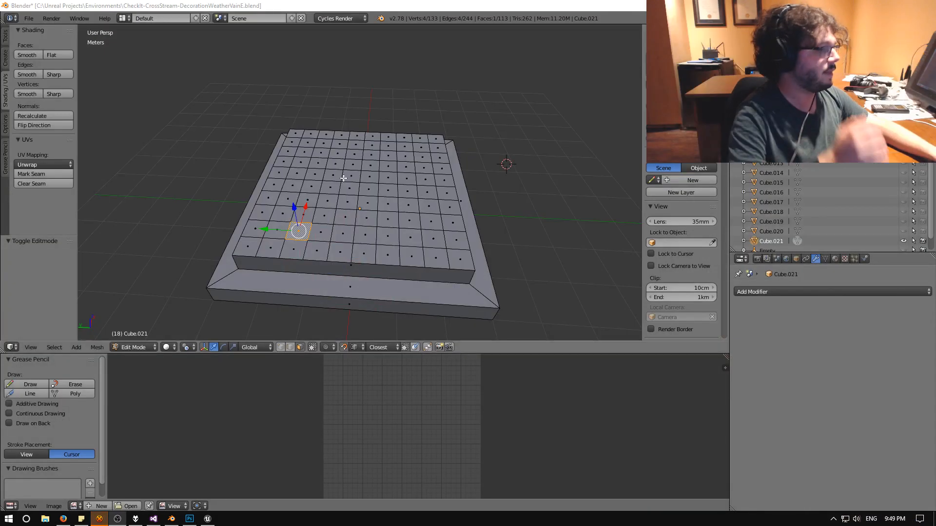
Back in Blender, select the fifth face in the far second row of the top grid and hide the transform manipulator.
{"action": "middle_click_drag", "start_coordinate": [224, 198], "coordinate": [230, 243]}
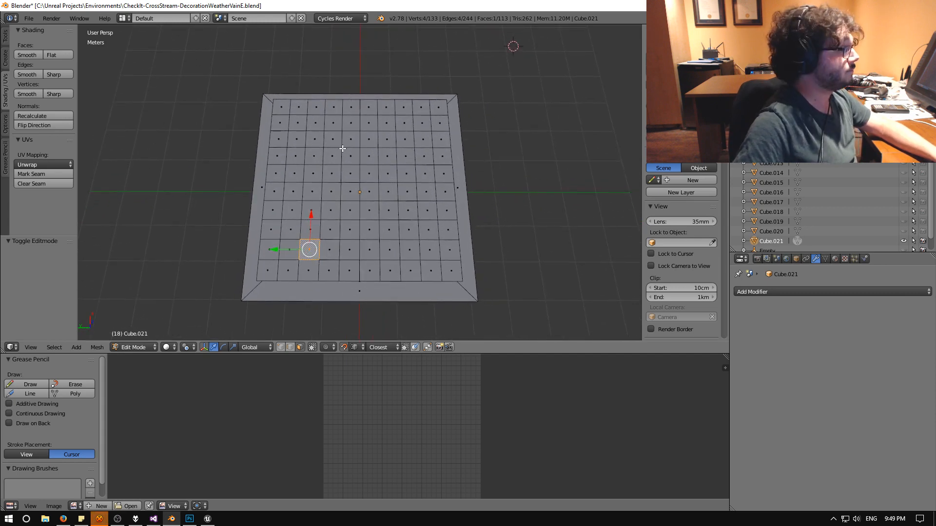
{"action": "right_click", "coordinate": [353, 126]}
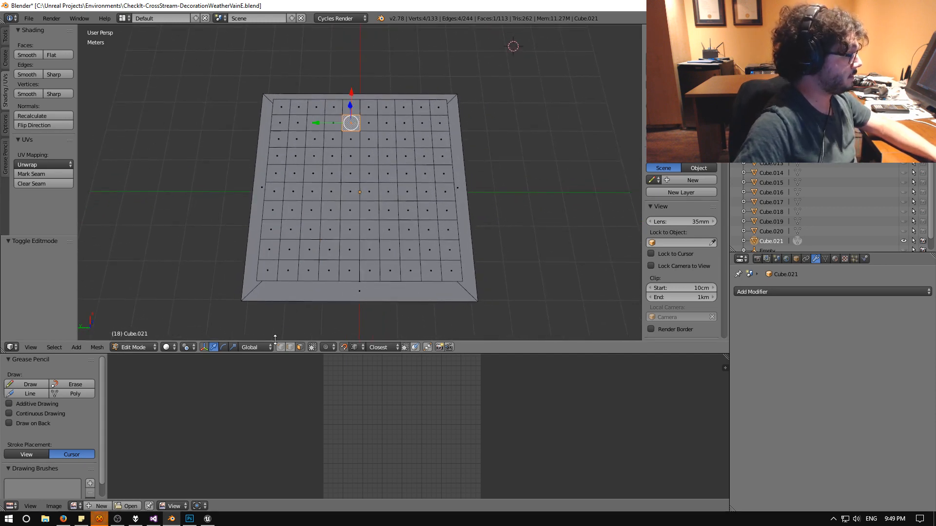
{"action": "left_click", "coordinate": [204, 347]}
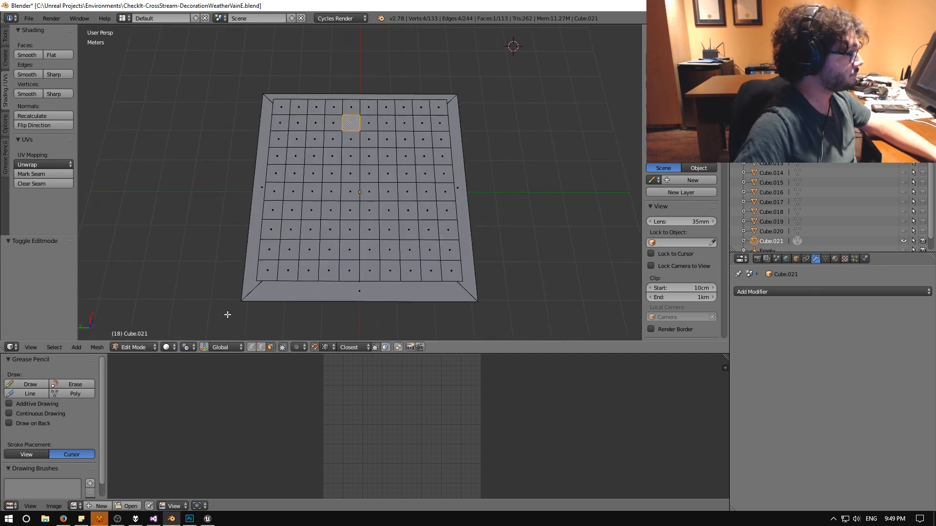
Add the E's first arm to the face selection, two adjacent faces in each of the third, fourth and fifth rows, and turn off snapping.
{"action": "right_click", "coordinate": [351, 139], "text": "shift"}
{"action": "right_click", "coordinate": [334, 140], "text": "shift"}
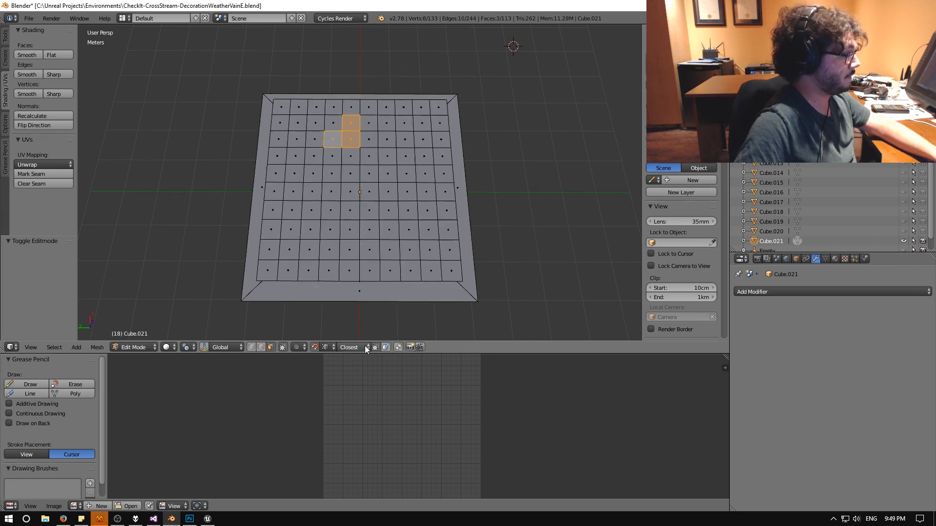
{"action": "key", "text": "shift+Tab"}
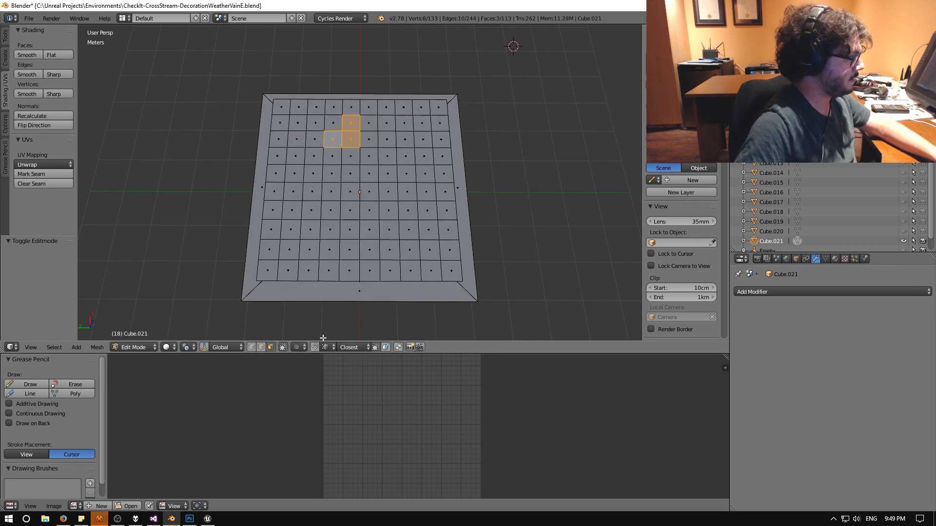
{"action": "right_click", "coordinate": [331, 156], "text": "shift"}
{"action": "right_click", "coordinate": [315, 156], "text": "shift"}
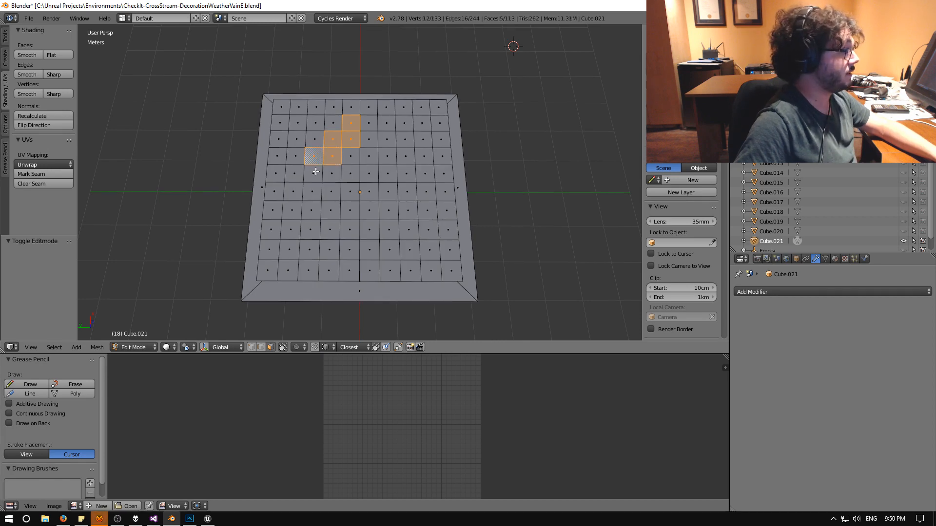
{"action": "right_click", "coordinate": [313, 173], "text": "shift"}
{"action": "right_click", "coordinate": [295, 173], "text": "shift"}
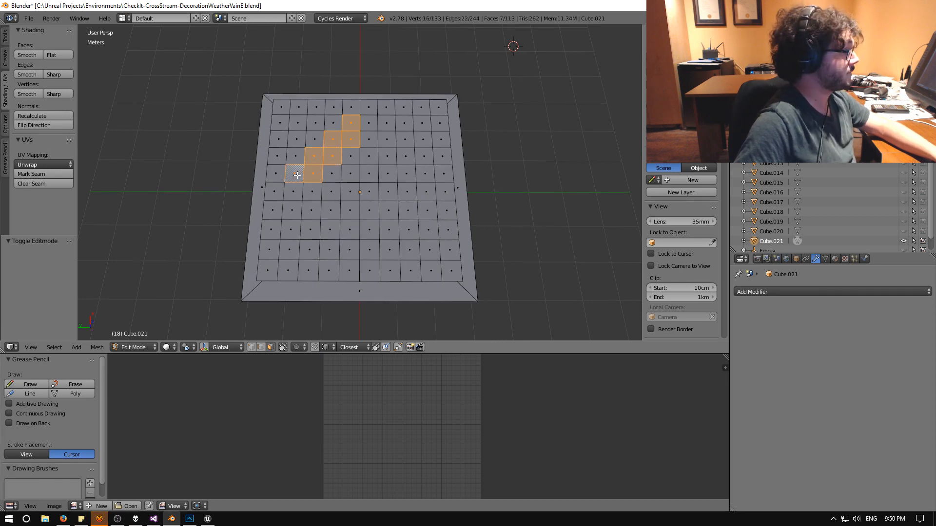
Add two adjacent spine faces in both the sixth and seventh rows, plus the two diagonal faces of the E's middle arm.
{"action": "right_click", "coordinate": [294, 191], "text": "shift"}
{"action": "right_click", "coordinate": [314, 191], "text": "shift"}
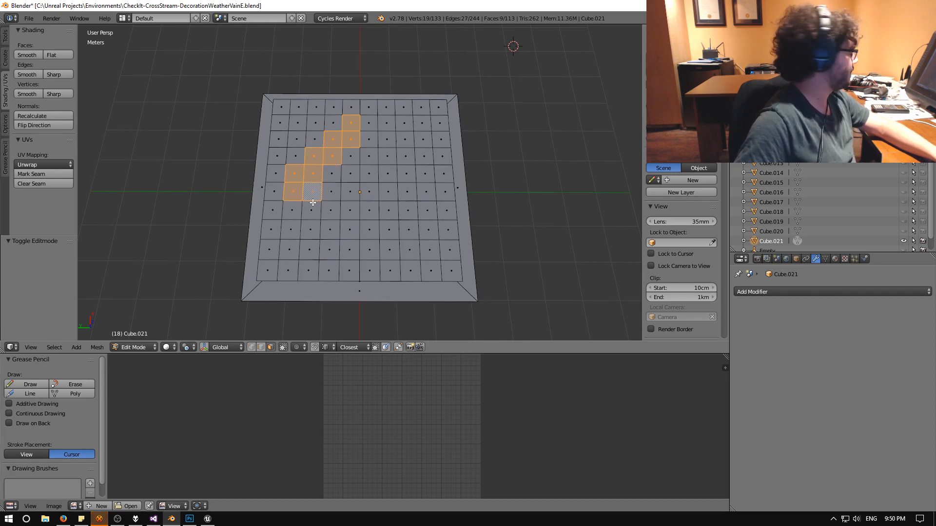
{"action": "right_click", "coordinate": [310, 208], "text": "shift"}
{"action": "right_click", "coordinate": [330, 209], "text": "shift"}
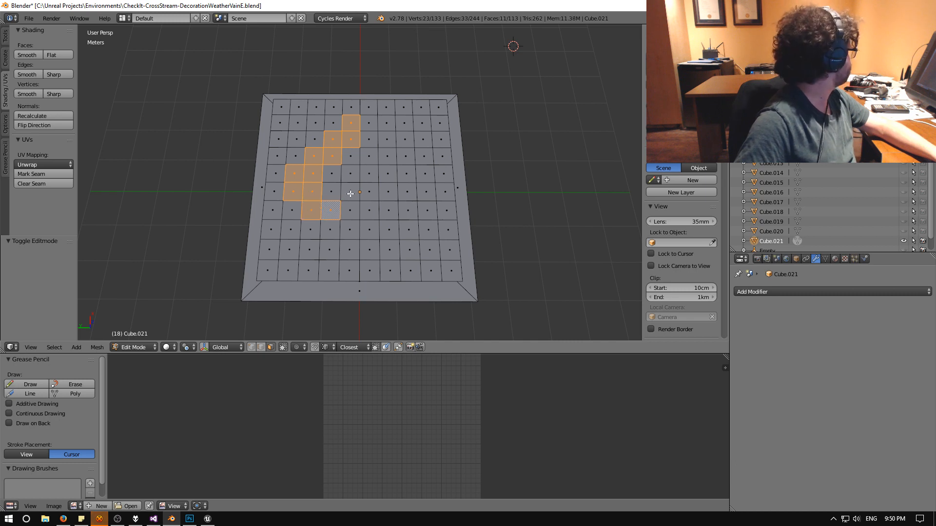
{"action": "right_click", "coordinate": [350, 193], "text": "shift"}
{"action": "right_click", "coordinate": [371, 175], "text": "shift"}
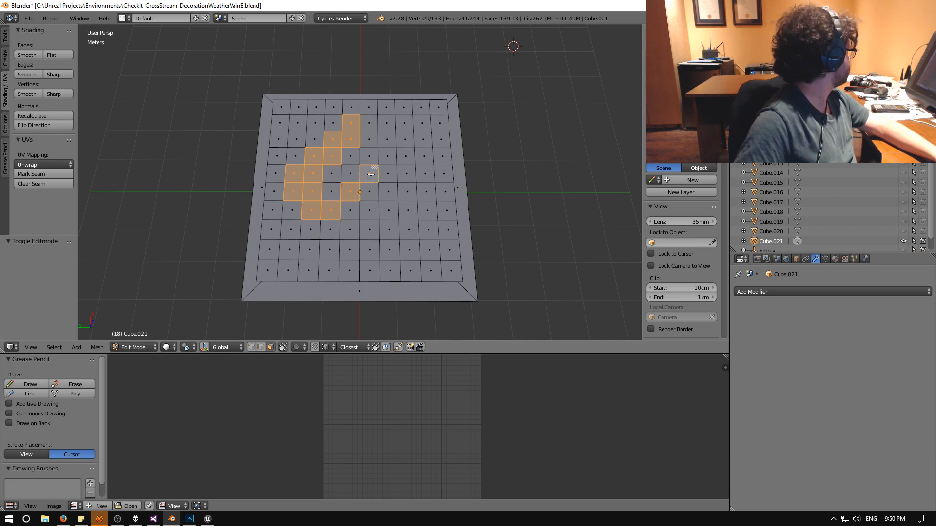
Add the rest of the E's spine in rows eight and nine and the stepped last arm up to the ninth face of row six.
{"action": "right_click", "coordinate": [332, 230], "text": "shift"}
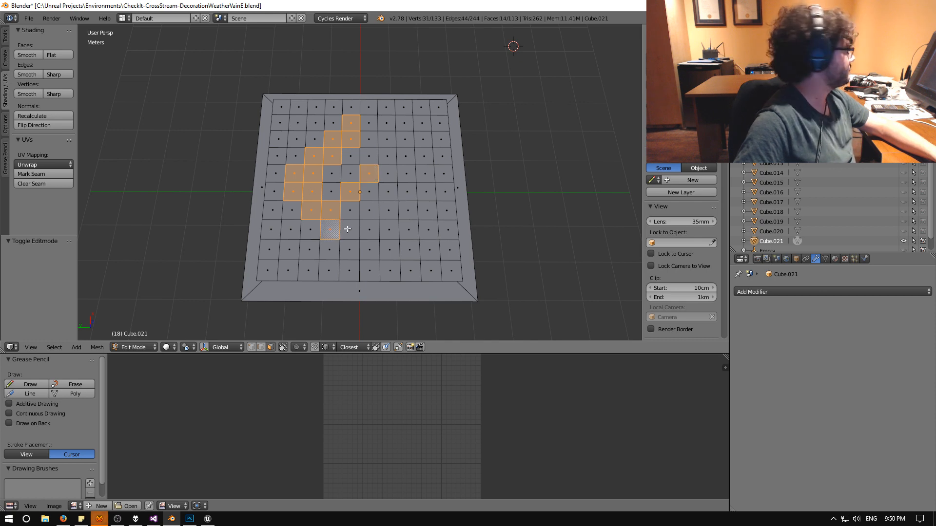
{"action": "right_click", "coordinate": [349, 230], "text": "shift"}
{"action": "right_click", "coordinate": [350, 249], "text": "shift"}
{"action": "right_click", "coordinate": [368, 250], "text": "shift"}
{"action": "right_click", "coordinate": [373, 231], "text": "shift"}
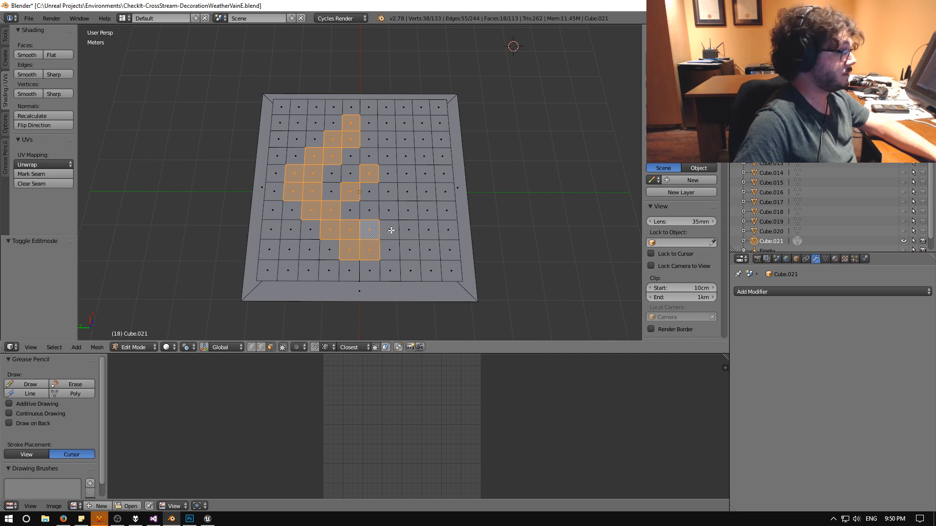
{"action": "right_click", "coordinate": [391, 230], "text": "shift"}
{"action": "right_click", "coordinate": [391, 216], "text": "shift"}
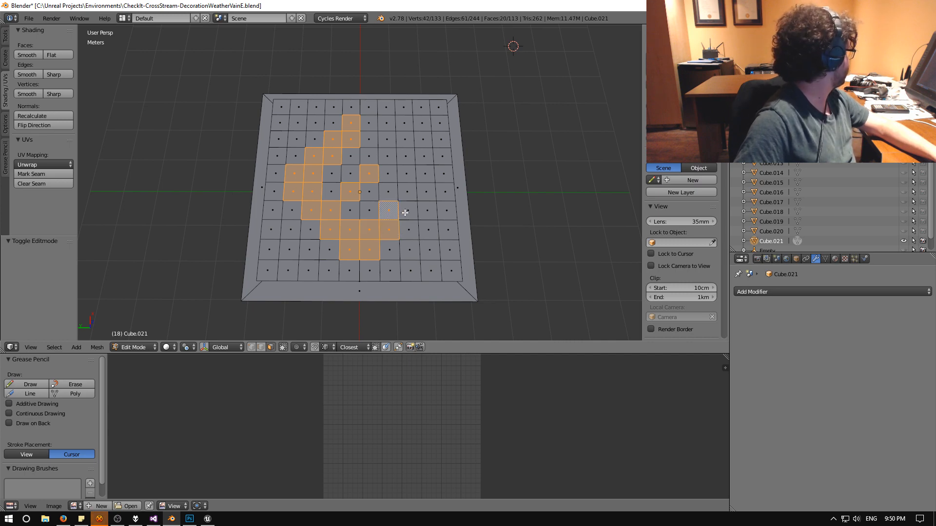
{"action": "right_click", "coordinate": [408, 213], "text": "shift"}
{"action": "right_click", "coordinate": [408, 195], "text": "shift"}
{"action": "right_click", "coordinate": [424, 196], "text": "shift"}
Extrude the selected E faces upward by 50 cm.
{"action": "middle_click_drag", "start_coordinate": [388, 242], "coordinate": [370, 194]}
{"action": "key", "text": "e"}
{"action": "left_click", "coordinate": [352, 188]}
{"action": "left_click", "coordinate": [40, 310]}
{"action": "type", "text": "50cm"}
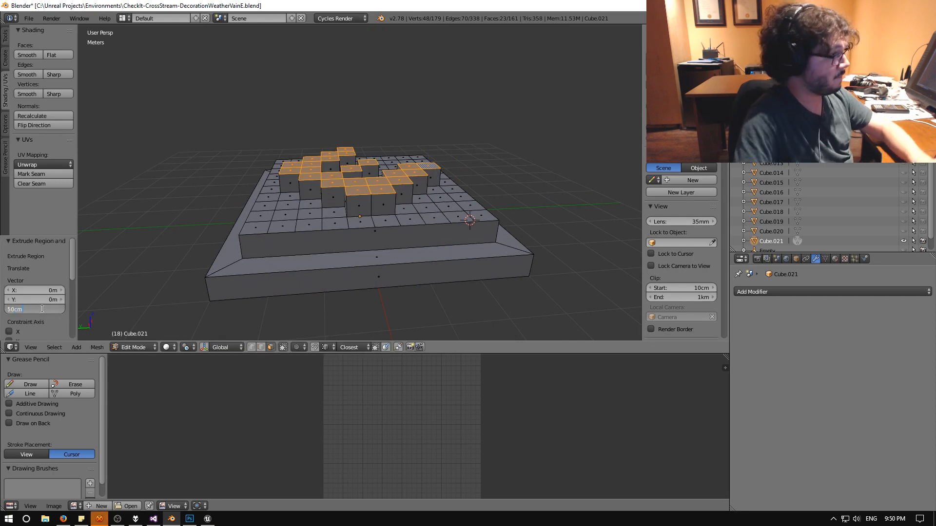
{"action": "key", "text": "Return"}
Mark the base edges where the raised E and its separate blocks meet the grid as seams, and clear the selection.
{"action": "middle_click_drag", "start_coordinate": [189, 267], "coordinate": [266, 290]}
{"action": "middle_click_drag", "start_coordinate": [208, 302], "coordinate": [284, 277]}
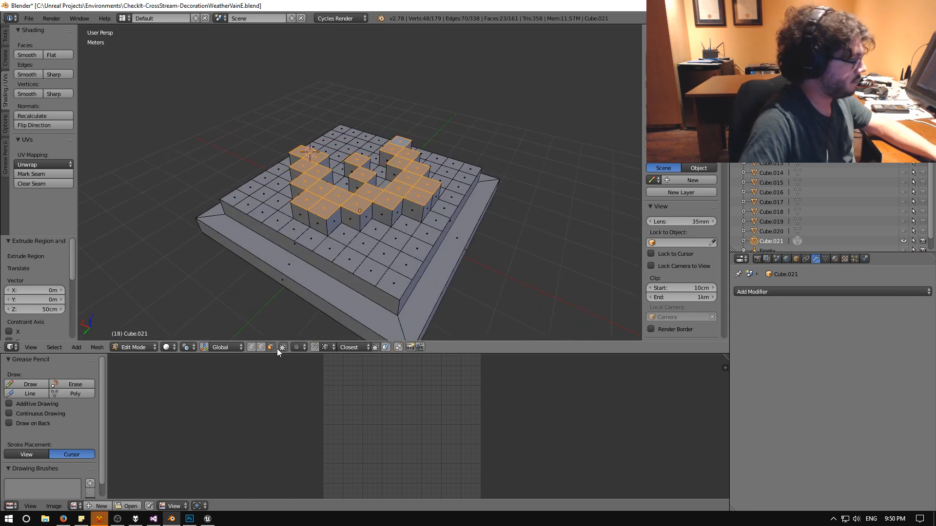
{"action": "right_click", "coordinate": [301, 222]}
{"action": "right_click", "coordinate": [315, 230], "text": "shift"}
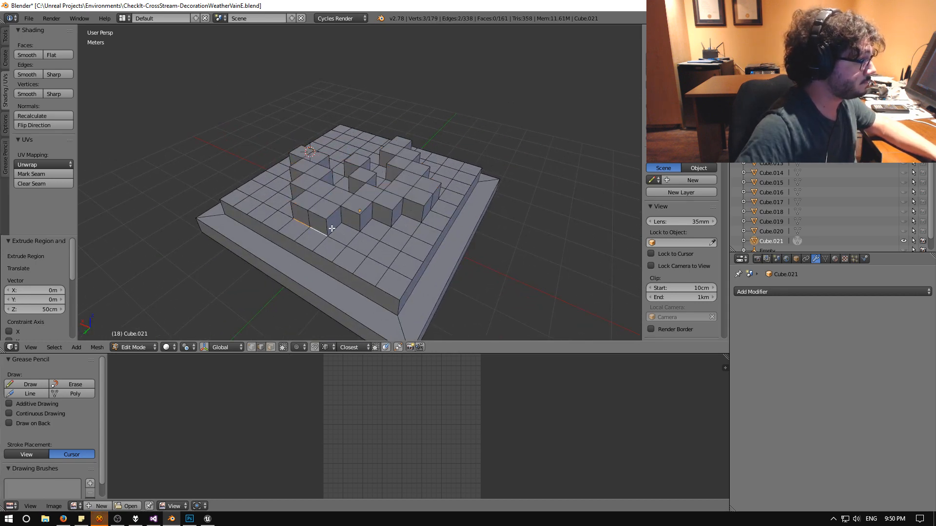
{"action": "right_click", "coordinate": [410, 218], "text": "shift"}
{"action": "middle_click_drag", "start_coordinate": [410, 219], "coordinate": [350, 220]}
{"action": "right_click", "coordinate": [371, 228], "text": "shift"}
{"action": "right_click", "coordinate": [395, 228], "text": "shift"}
{"action": "middle_click_drag", "start_coordinate": [413, 228], "coordinate": [334, 229]}
{"action": "right_click", "coordinate": [354, 218], "text": "shift"}
{"action": "middle_click_drag", "start_coordinate": [415, 208], "coordinate": [302, 228]}
{"action": "right_click", "coordinate": [359, 229], "text": "shift"}
{"action": "right_click", "coordinate": [301, 209], "text": "shift"}
{"action": "right_click", "coordinate": [317, 202], "text": "shift"}
{"action": "middle_click_drag", "start_coordinate": [361, 210], "coordinate": [288, 225]}
{"action": "right_click", "coordinate": [333, 169], "text": "shift"}
{"action": "right_click", "coordinate": [336, 162], "text": "shift"}
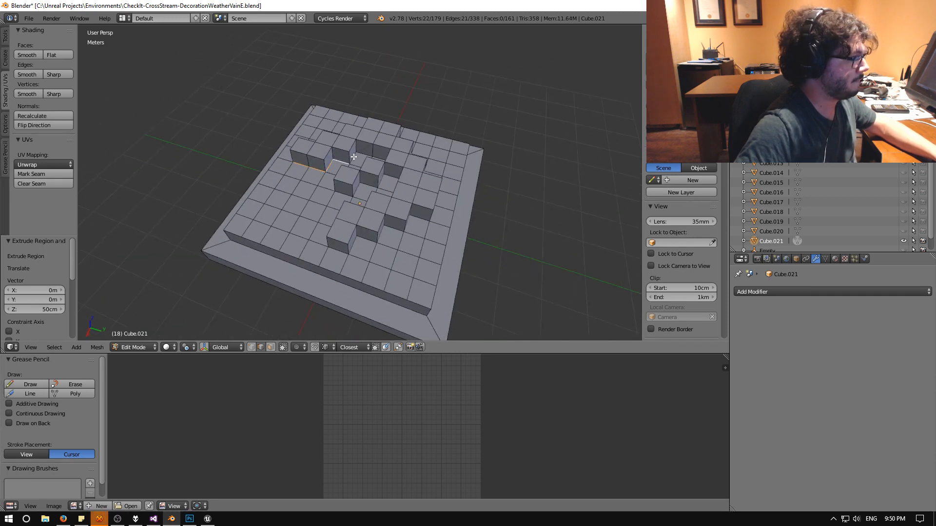
{"action": "middle_click_drag", "start_coordinate": [278, 162], "coordinate": [396, 176]}
{"action": "scroll", "coordinate": [350, 177], "scroll_direction": "up", "scroll_amount": 3}
{"action": "right_click", "coordinate": [316, 148], "text": "shift"}
{"action": "right_click", "coordinate": [335, 140], "text": "shift"}
{"action": "middle_click_drag", "start_coordinate": [287, 160], "coordinate": [372, 134]}
{"action": "right_click", "coordinate": [324, 184], "text": "shift"}
{"action": "right_click", "coordinate": [346, 188], "text": "shift"}
{"action": "right_click", "coordinate": [372, 188], "text": "shift"}
{"action": "right_click", "coordinate": [393, 196], "text": "shift"}
{"action": "middle_click_drag", "start_coordinate": [403, 195], "coordinate": [389, 171]}
{"action": "right_click", "coordinate": [369, 212], "text": "shift"}
{"action": "right_click", "coordinate": [360, 193], "text": "shift"}
{"action": "right_click", "coordinate": [373, 190], "text": "shift"}
{"action": "right_click", "coordinate": [398, 187], "text": "shift"}
{"action": "right_click", "coordinate": [416, 180], "text": "shift"}
{"action": "right_click", "coordinate": [386, 145], "text": "shift"}
{"action": "right_click", "coordinate": [406, 152], "text": "shift"}
{"action": "middle_click_drag", "start_coordinate": [310, 155], "coordinate": [383, 167]}
{"action": "right_click", "coordinate": [362, 140], "text": "shift"}
{"action": "right_click", "coordinate": [381, 146], "text": "shift"}
{"action": "right_click", "coordinate": [397, 143], "text": "shift"}
{"action": "right_click", "coordinate": [426, 149], "text": "shift"}
{"action": "middle_click_drag", "start_coordinate": [480, 151], "coordinate": [371, 277]}
{"action": "right_click", "coordinate": [425, 261], "text": "shift"}
{"action": "right_click", "coordinate": [422, 268], "text": "shift"}
{"action": "right_click", "coordinate": [324, 257], "text": "shift"}
{"action": "right_click", "coordinate": [353, 258], "text": "shift"}
{"action": "right_click", "coordinate": [387, 254], "text": "shift"}
{"action": "right_click", "coordinate": [413, 241], "text": "shift"}
{"action": "right_click", "coordinate": [438, 247], "text": "shift"}
{"action": "right_click", "coordinate": [466, 235], "text": "shift"}
{"action": "middle_click_drag", "start_coordinate": [466, 235], "coordinate": [411, 252]}
{"action": "key", "text": "space"}
{"action": "type", "text": "mark"}
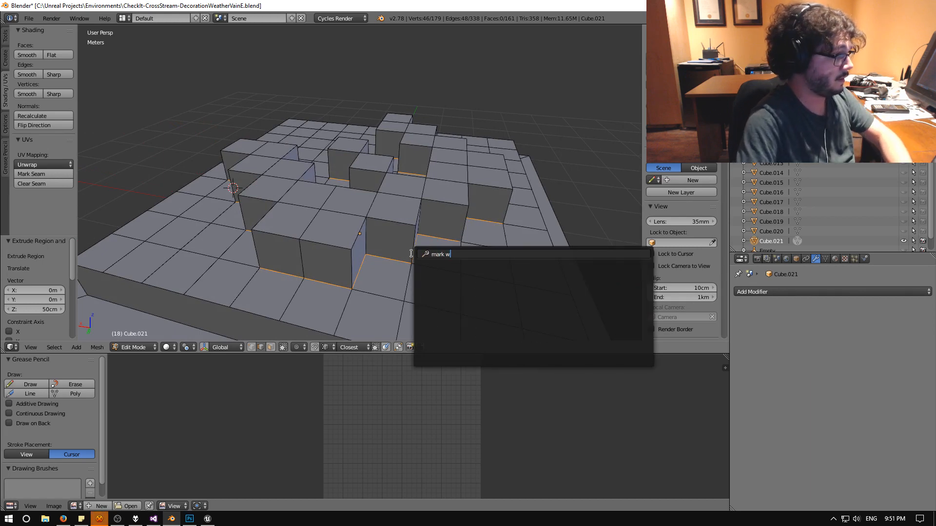
{"action": "key", "text": "Return"}
{"action": "key", "text": "a"}
{"action": "middle_click_drag", "start_coordinate": [309, 253], "coordinate": [360, 268]}
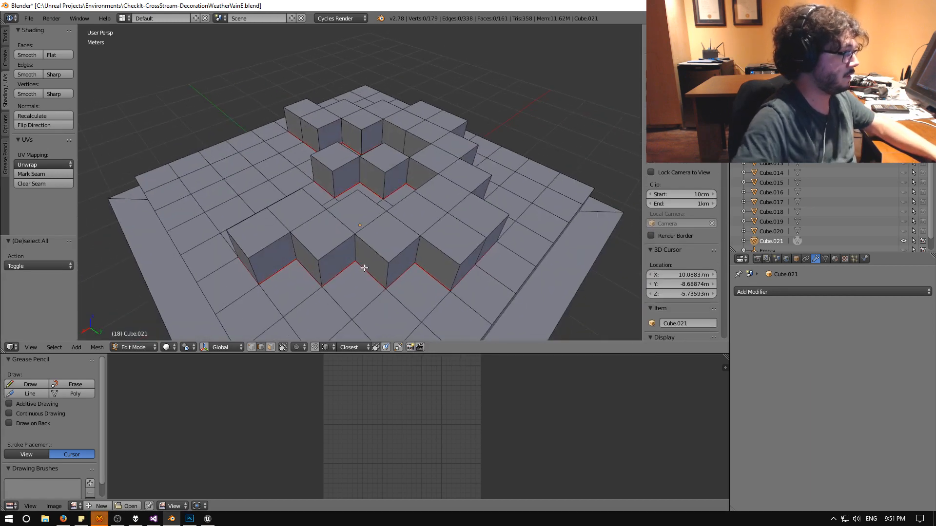
{"action": "right_click", "coordinate": [304, 242]}
{"action": "middle_click_drag", "start_coordinate": [313, 212], "coordinate": [312, 207]}
{"action": "right_click", "coordinate": [427, 205], "text": "alt"}
{"action": "middle_click_drag", "start_coordinate": [395, 215], "coordinate": [418, 220]}
{"action": "right_click", "coordinate": [370, 121], "text": "alt+shift"}
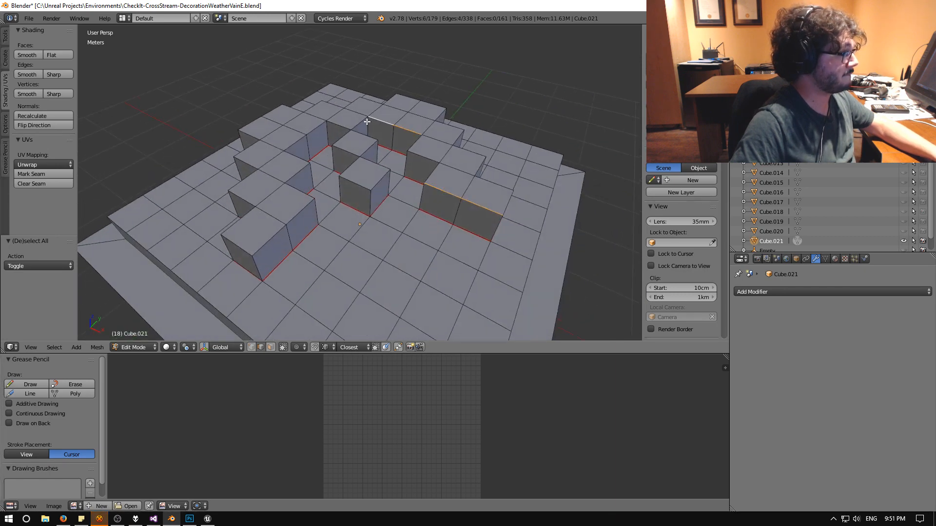
{"action": "right_click", "coordinate": [350, 125], "text": "shift"}
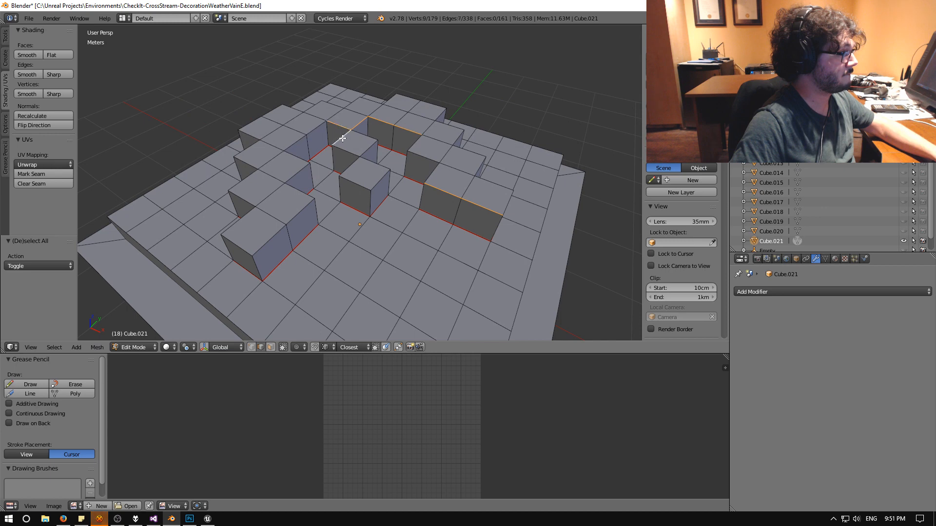
Mark the top outline edges of the raised E and of its two separate middle-arm blocks as seams.
{"action": "right_click", "coordinate": [345, 128]}
{"action": "right_click", "coordinate": [358, 123], "text": "shift"}
{"action": "right_click", "coordinate": [381, 123], "text": "shift"}
{"action": "right_click", "coordinate": [399, 128], "text": "shift"}
{"action": "right_click", "coordinate": [418, 140], "text": "shift"}
{"action": "middle_click_drag", "start_coordinate": [354, 166], "coordinate": [408, 127]}
{"action": "right_click", "coordinate": [417, 146], "text": "shift"}
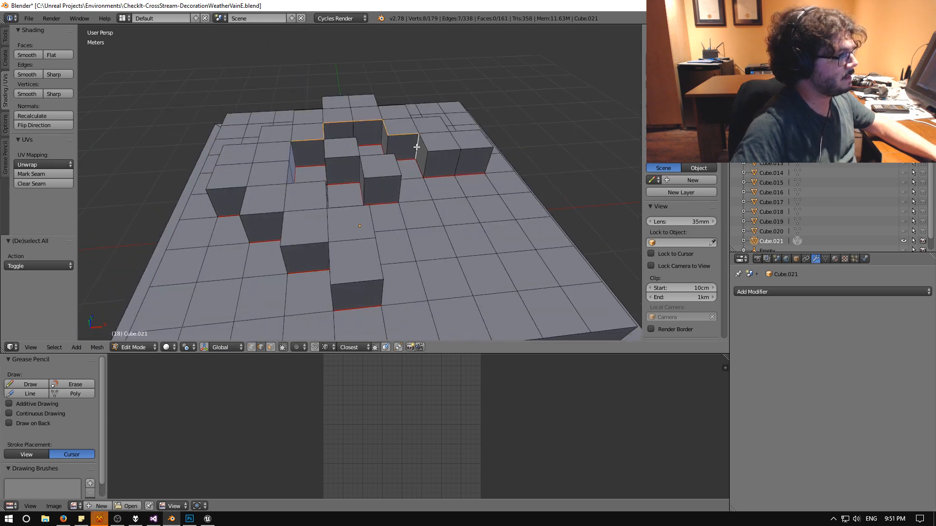
{"action": "right_click", "coordinate": [440, 152], "text": "shift"}
{"action": "right_click", "coordinate": [474, 151], "text": "shift"}
{"action": "middle_click_drag", "start_coordinate": [475, 151], "coordinate": [342, 135]}
{"action": "right_click", "coordinate": [356, 232], "text": "shift"}
{"action": "right_click", "coordinate": [387, 224], "text": "shift"}
{"action": "right_click", "coordinate": [406, 207], "text": "shift"}
{"action": "right_click", "coordinate": [439, 196], "text": "shift"}
{"action": "right_click", "coordinate": [449, 189], "text": "shift"}
{"action": "middle_click_drag", "start_coordinate": [453, 191], "coordinate": [385, 200]}
{"action": "right_click", "coordinate": [374, 202], "text": "shift"}
{"action": "right_click", "coordinate": [398, 202], "text": "shift"}
{"action": "right_click", "coordinate": [442, 211], "text": "shift"}
{"action": "right_click", "coordinate": [470, 200], "text": "shift"}
{"action": "middle_click_drag", "start_coordinate": [457, 203], "coordinate": [378, 211]}
{"action": "right_click", "coordinate": [294, 226], "text": "shift"}
{"action": "right_click", "coordinate": [328, 220], "text": "shift"}
{"action": "right_click", "coordinate": [360, 219], "text": "shift"}
{"action": "right_click", "coordinate": [397, 217], "text": "shift"}
{"action": "right_click", "coordinate": [430, 214], "text": "shift"}
{"action": "right_click", "coordinate": [463, 211], "text": "shift"}
{"action": "right_click", "coordinate": [436, 214], "text": "shift"}
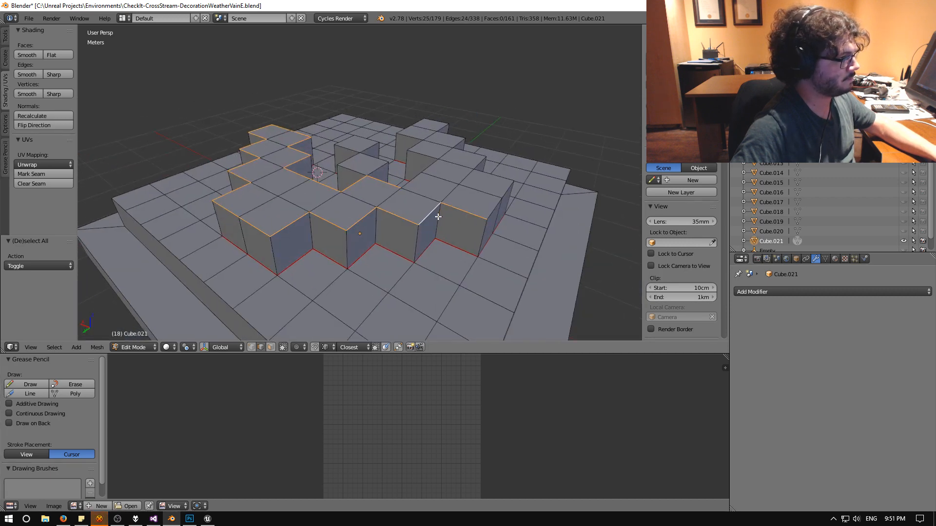
{"action": "middle_click_drag", "start_coordinate": [506, 192], "coordinate": [309, 255]}
{"action": "right_click", "coordinate": [307, 244], "text": "shift"}
{"action": "right_click", "coordinate": [330, 234], "text": "shift"}
{"action": "right_click", "coordinate": [385, 224], "text": "shift"}
{"action": "right_click", "coordinate": [409, 227], "text": "shift"}
{"action": "right_click", "coordinate": [440, 224], "text": "shift"}
{"action": "right_click", "coordinate": [462, 214], "text": "shift"}
{"action": "middle_click_drag", "start_coordinate": [465, 213], "coordinate": [261, 217]}
{"action": "right_click", "coordinate": [355, 235], "text": "shift"}
{"action": "right_click", "coordinate": [359, 223], "text": "shift"}
{"action": "right_click", "coordinate": [271, 179], "text": "shift"}
{"action": "right_click", "coordinate": [287, 166], "text": "shift"}
{"action": "right_click", "coordinate": [299, 152], "text": "shift"}
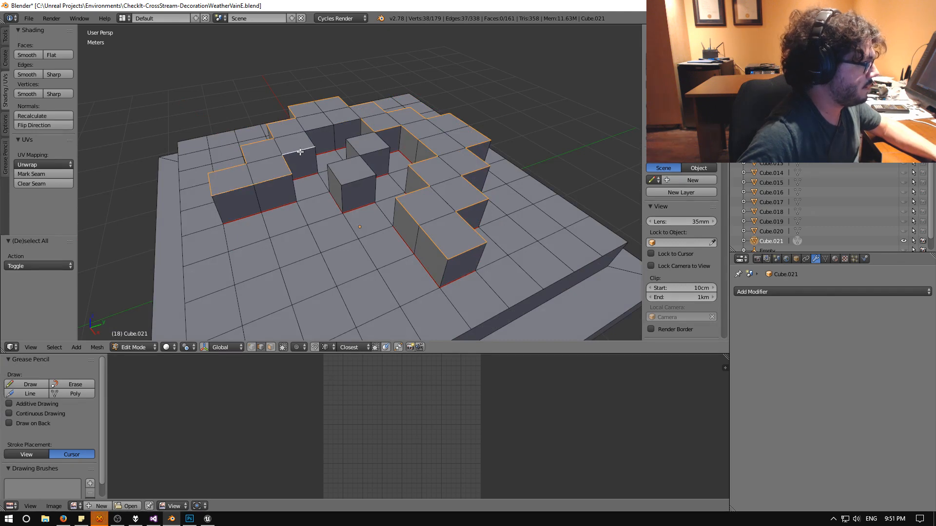
{"action": "right_click", "coordinate": [314, 129], "text": "shift"}
{"action": "right_click", "coordinate": [334, 125], "text": "shift"}
{"action": "middle_click_drag", "start_coordinate": [312, 134], "coordinate": [364, 146]}
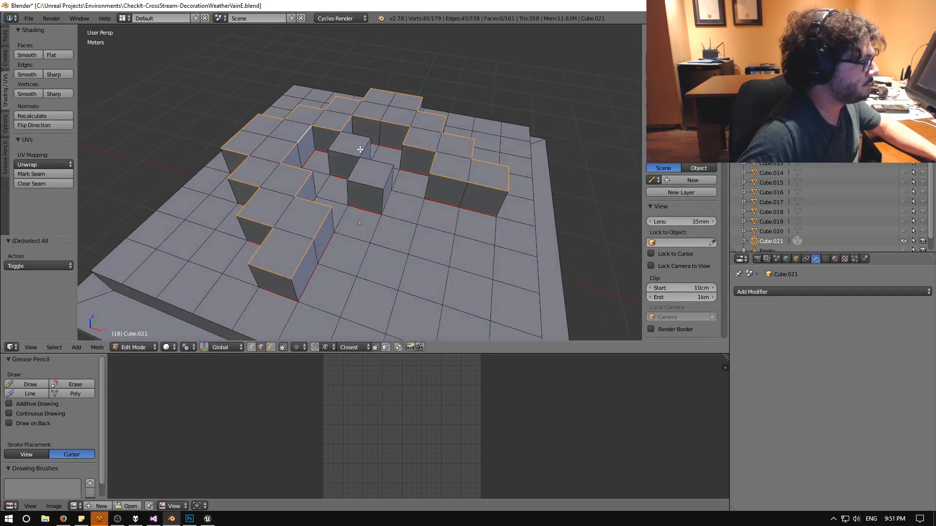
{"action": "right_click", "coordinate": [335, 141], "text": "shift"}
{"action": "right_click", "coordinate": [348, 153], "text": "shift"}
{"action": "right_click", "coordinate": [363, 148], "text": "shift"}
{"action": "right_click", "coordinate": [356, 136], "text": "shift"}
{"action": "right_click", "coordinate": [357, 169], "text": "shift"}
{"action": "right_click", "coordinate": [367, 186], "text": "shift"}
{"action": "right_click", "coordinate": [388, 179], "text": "shift"}
{"action": "right_click", "coordinate": [380, 165], "text": "shift"}
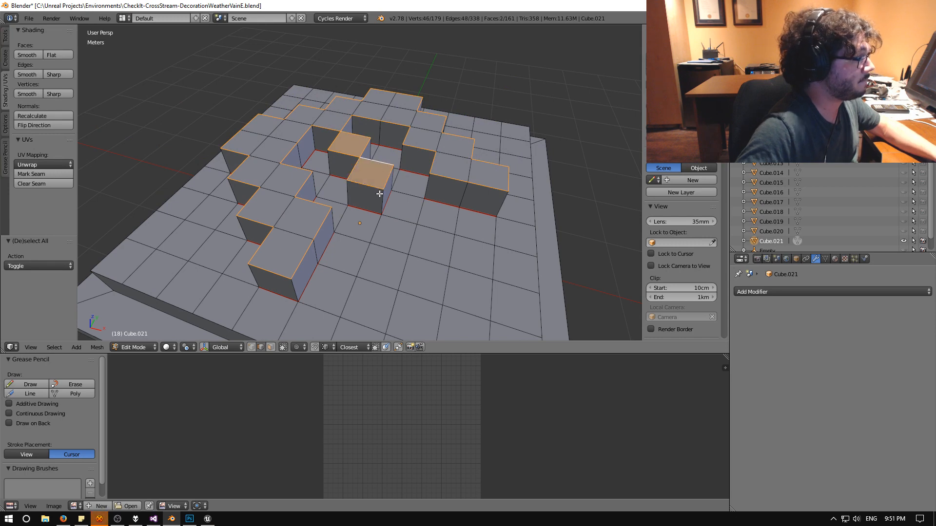
{"action": "key", "text": "space"}
{"action": "key", "text": "Return"}
Mark vertical corner edges around the raised E and its separate middle-arm blocks as seams, and clear the selection.
{"action": "middle_click_drag", "start_coordinate": [328, 199], "coordinate": [302, 187]}
{"action": "right_click", "coordinate": [302, 187]}
{"action": "middle_click_drag", "start_coordinate": [231, 205], "coordinate": [306, 191]}
{"action": "right_click", "coordinate": [341, 226], "text": "shift"}
{"action": "middle_click_drag", "start_coordinate": [280, 226], "coordinate": [310, 244]}
{"action": "right_click", "coordinate": [317, 217], "text": "shift"}
{"action": "middle_click_drag", "start_coordinate": [250, 239], "coordinate": [296, 239]}
{"action": "right_click", "coordinate": [287, 223], "text": "shift"}
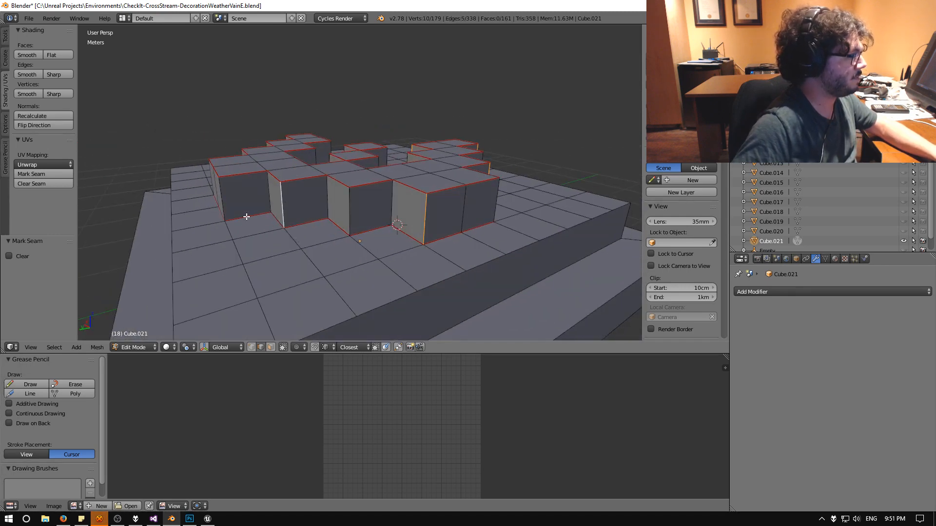
{"action": "right_click", "coordinate": [221, 207], "text": "shift"}
{"action": "middle_click_drag", "start_coordinate": [194, 222], "coordinate": [386, 223]}
{"action": "right_click", "coordinate": [401, 199], "text": "shift"}
{"action": "right_click", "coordinate": [351, 188], "text": "shift"}
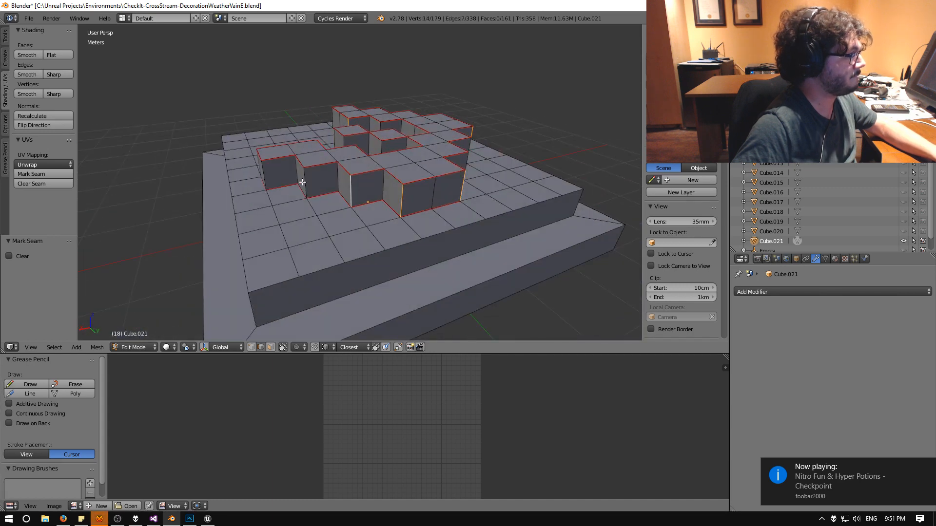
{"action": "right_click", "coordinate": [264, 176], "text": "shift"}
{"action": "middle_click_drag", "start_coordinate": [263, 176], "coordinate": [334, 233]}
{"action": "right_click", "coordinate": [333, 233], "text": "shift"}
{"action": "middle_click_drag", "start_coordinate": [256, 239], "coordinate": [394, 217]}
{"action": "right_click", "coordinate": [395, 216], "text": "shift"}
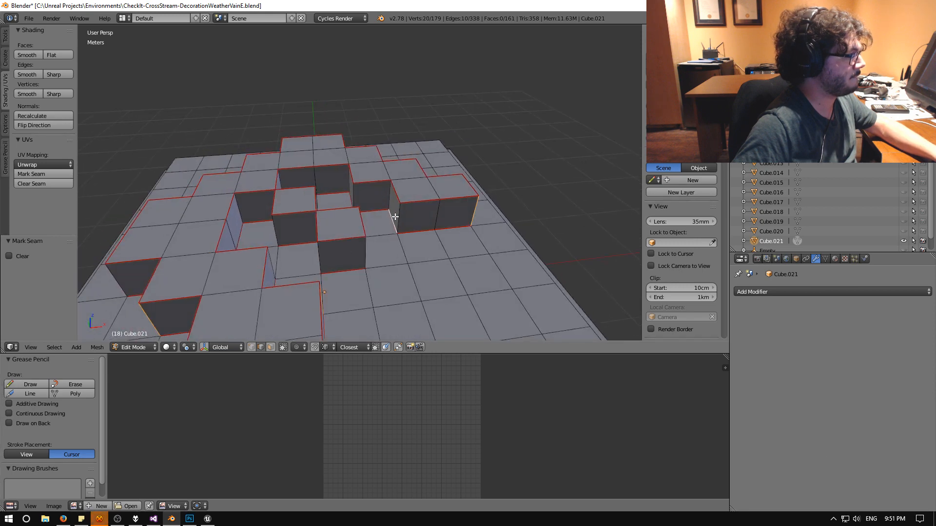
{"action": "right_click", "coordinate": [375, 207], "text": "shift"}
{"action": "right_click", "coordinate": [376, 208], "text": "shift"}
{"action": "middle_click_drag", "start_coordinate": [297, 186], "coordinate": [325, 190]}
{"action": "middle_click_drag", "start_coordinate": [355, 187], "coordinate": [369, 124]}
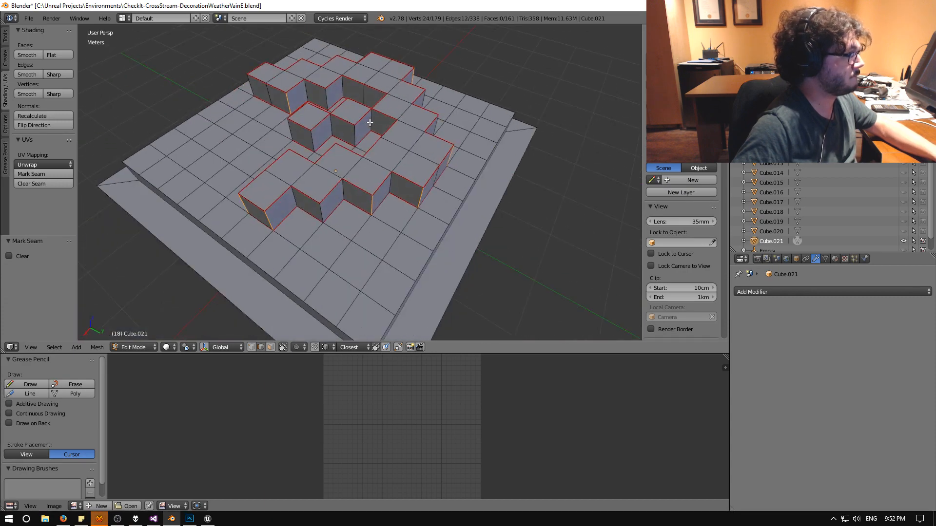
{"action": "right_click", "coordinate": [366, 128], "text": "shift"}
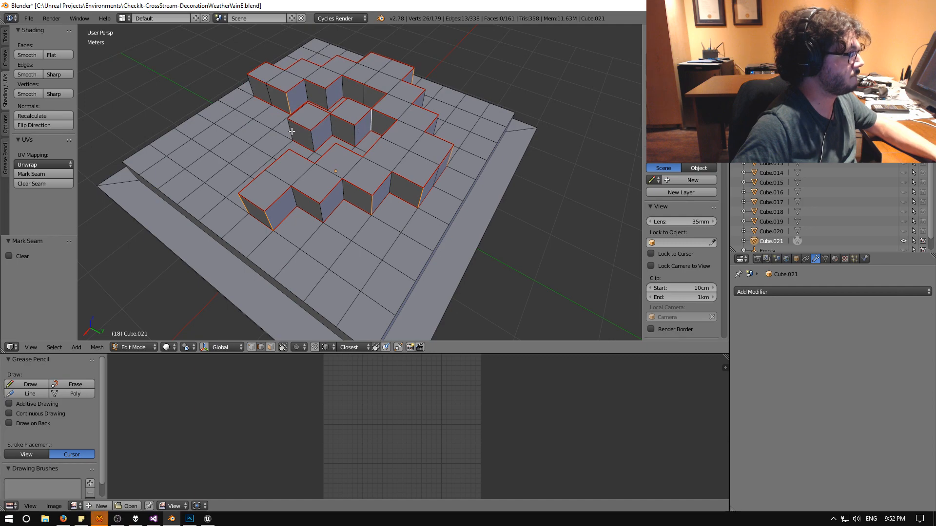
{"action": "middle_click_drag", "start_coordinate": [219, 147], "coordinate": [379, 145]}
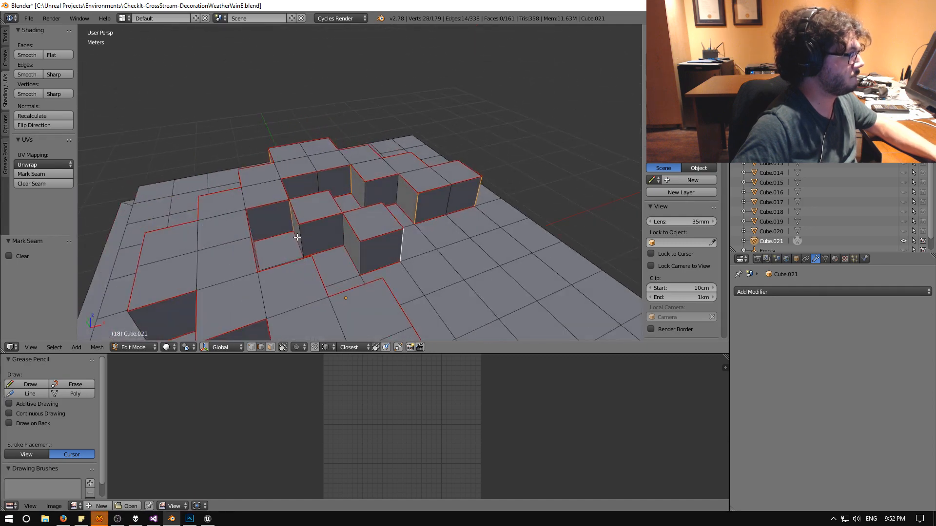
{"action": "middle_click_drag", "start_coordinate": [307, 250], "coordinate": [316, 190]}
{"action": "right_click", "coordinate": [264, 122], "text": "shift"}
{"action": "key", "text": "space"}
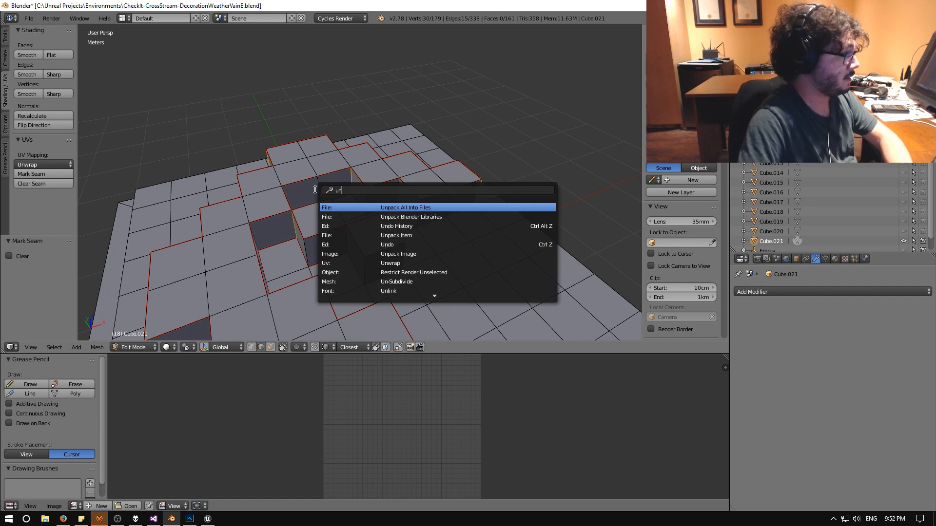
{"action": "type", "text": "mark"}
{"action": "key", "text": "Return"}
{"action": "key", "text": "a"}
In vertex select mode, connect five top-edge grid vertices on one side wall of the upper tier to that wall's nearest lower corner.
{"action": "middle_click_drag", "start_coordinate": [316, 190], "coordinate": [481, 246]}
{"action": "right_click", "coordinate": [404, 236]}
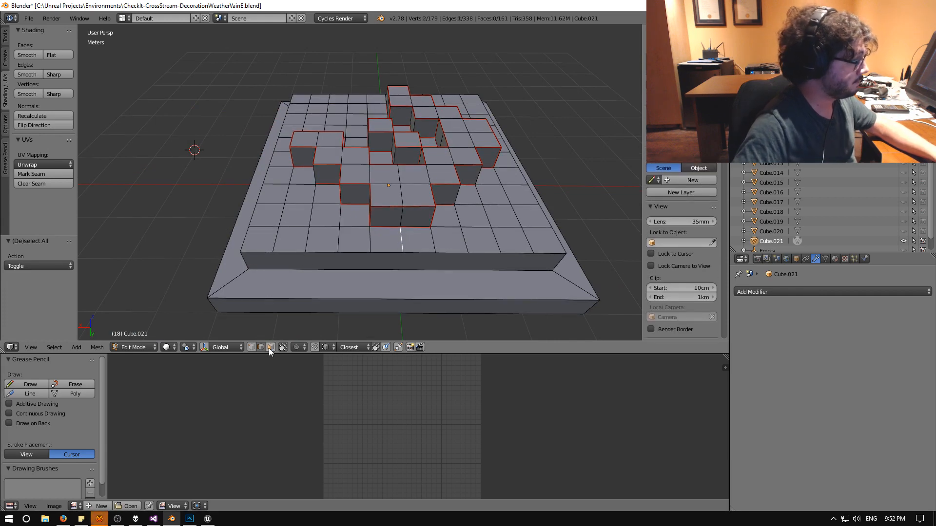
{"action": "left_click", "coordinate": [251, 347]}
{"action": "right_click", "coordinate": [249, 269]}
{"action": "right_click", "coordinate": [272, 253], "text": "shift"}
{"action": "key", "text": "j"}
{"action": "right_click", "coordinate": [250, 268]}
{"action": "right_click", "coordinate": [306, 252], "text": "shift"}
{"action": "key", "text": "j"}
{"action": "right_click", "coordinate": [250, 267]}
{"action": "right_click", "coordinate": [337, 253], "text": "shift"}
{"action": "key", "text": "j"}
{"action": "right_click", "coordinate": [250, 268]}
{"action": "right_click", "coordinate": [370, 253], "text": "shift"}
{"action": "key", "text": "j"}
{"action": "right_click", "coordinate": [249, 268]}
{"action": "right_click", "coordinate": [402, 254], "text": "shift"}
{"action": "key", "text": "j"}
Connect the remaining four top-edge grid vertices of the same side wall to its other lower corner.
{"action": "right_click", "coordinate": [550, 275]}
{"action": "right_click", "coordinate": [438, 256], "text": "shift"}
{"action": "key", "text": "j"}
{"action": "right_click", "coordinate": [468, 253]}
{"action": "right_click", "coordinate": [553, 271], "text": "shift"}
{"action": "key", "text": "j"}
{"action": "right_click", "coordinate": [503, 256]}
{"action": "right_click", "coordinate": [553, 270], "text": "shift"}
{"action": "key", "text": "j"}
{"action": "right_click", "coordinate": [533, 256]}
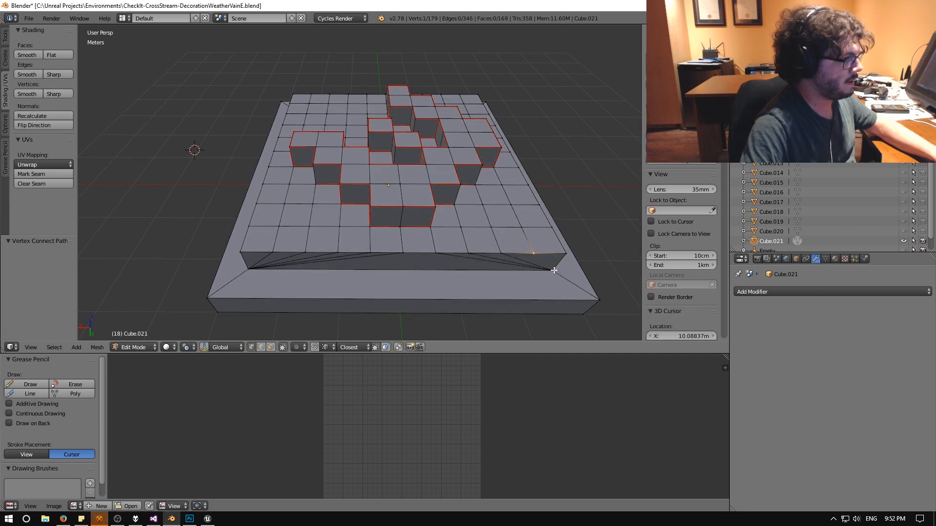
{"action": "key", "text": "j"}
On the second side wall of the upper tier, connect five top-edge grid vertices to one lower corner.
{"action": "middle_click_drag", "start_coordinate": [592, 270], "coordinate": [491, 228]}
{"action": "scroll", "coordinate": [490, 228], "scroll_direction": "down", "scroll_amount": 1}
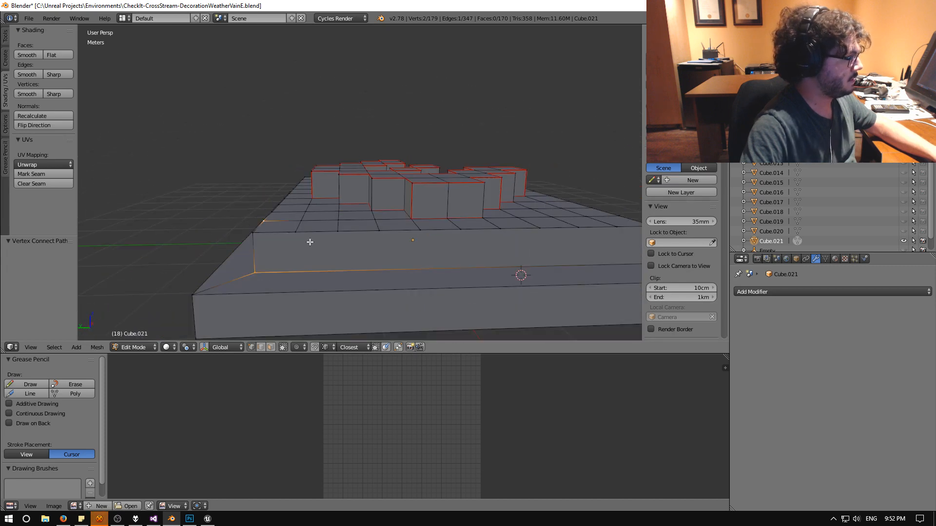
{"action": "right_click", "coordinate": [297, 235]}
{"action": "right_click", "coordinate": [256, 270], "text": "shift"}
{"action": "key", "text": "j"}
{"action": "right_click", "coordinate": [338, 233]}
{"action": "right_click", "coordinate": [257, 270], "text": "shift"}
{"action": "key", "text": "j"}
{"action": "right_click", "coordinate": [379, 233]}
{"action": "right_click", "coordinate": [257, 270], "text": "shift"}
{"action": "key", "text": "j"}
{"action": "right_click", "coordinate": [421, 233]}
{"action": "right_click", "coordinate": [257, 270], "text": "shift"}
{"action": "key", "text": "j"}
{"action": "right_click", "coordinate": [462, 232]}
{"action": "right_click", "coordinate": [256, 272], "text": "shift"}
{"action": "key", "text": "j"}
Connect the second side wall's remaining four top-edge vertices to its opposite lower corner.
{"action": "middle_click_drag", "start_coordinate": [521, 274], "coordinate": [428, 269]}
{"action": "scroll", "coordinate": [436, 279], "scroll_direction": "down", "scroll_amount": 1}
{"action": "right_click", "coordinate": [452, 242]}
{"action": "right_click", "coordinate": [566, 269], "text": "shift"}
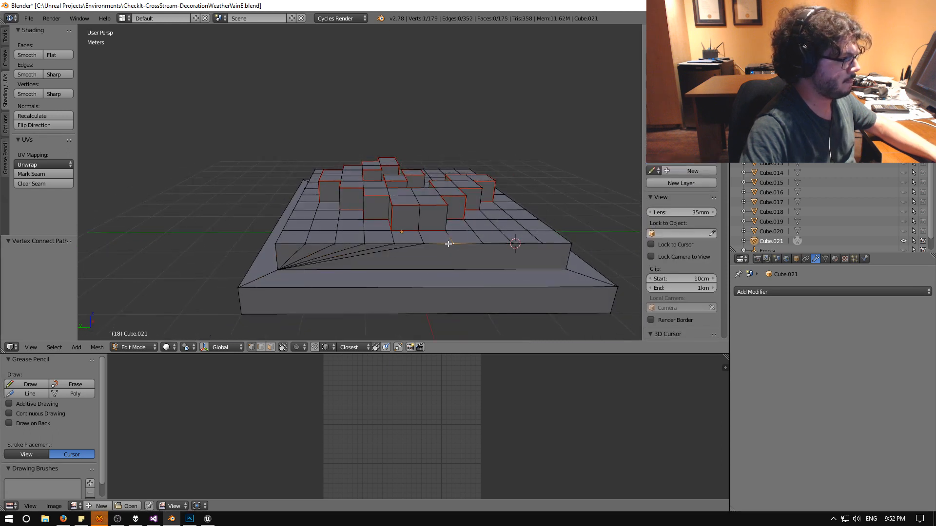
{"action": "key", "text": "j"}
{"action": "right_click", "coordinate": [565, 269], "text": "shift"}
{"action": "key", "text": "j"}
{"action": "right_click", "coordinate": [513, 245]}
{"action": "right_click", "coordinate": [565, 270], "text": "shift"}
{"action": "key", "text": "j"}
{"action": "right_click", "coordinate": [543, 245]}
{"action": "right_click", "coordinate": [565, 269], "text": "shift"}
{"action": "key", "text": "j"}
On the third side wall of the upper tier, connect the top-edge grid vertices to the two lower corners.
{"action": "middle_click_drag", "start_coordinate": [565, 269], "coordinate": [243, 250]}
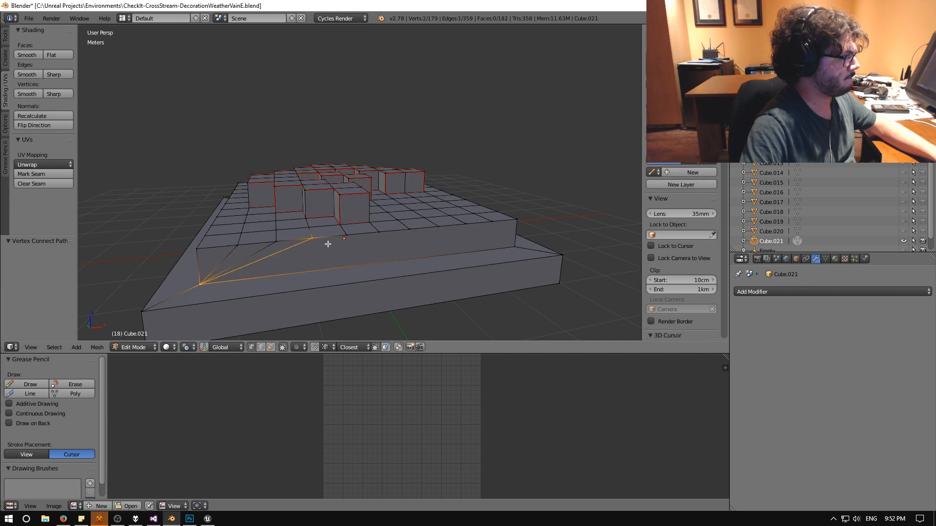
{"action": "key", "text": "j"}
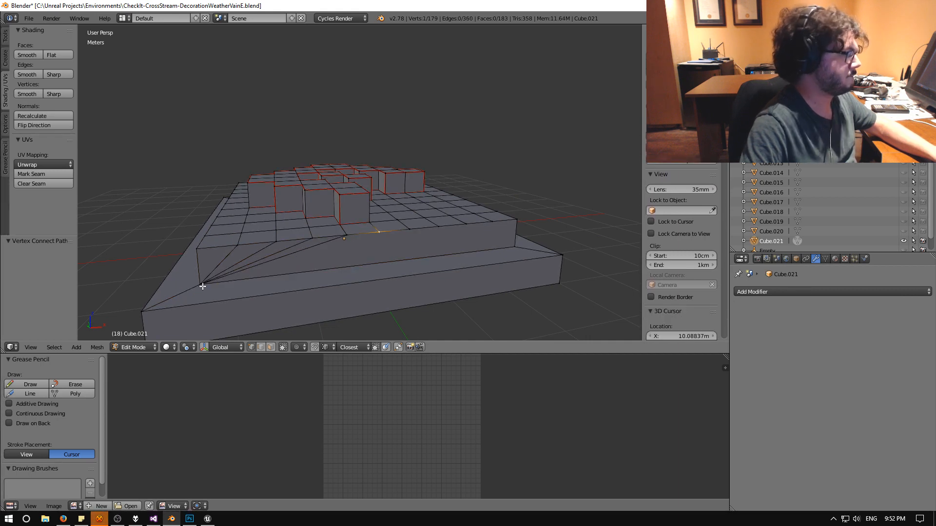
{"action": "right_click", "coordinate": [408, 229]}
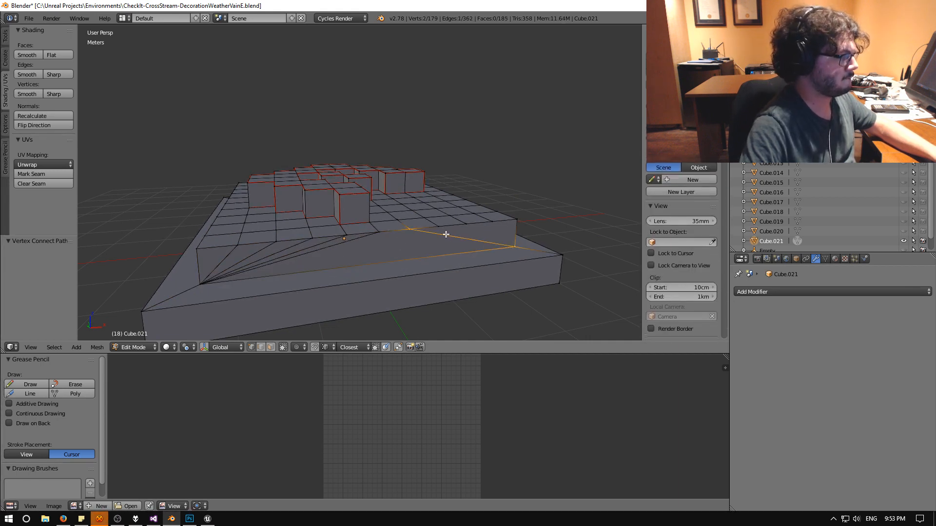
{"action": "key", "text": "j"}
{"action": "right_click", "coordinate": [498, 241]}
{"action": "key", "text": "j"}
On the fourth side wall of the upper tier, connect five top-edge grid vertices to one lower corner.
{"action": "middle_click_drag", "start_coordinate": [517, 249], "coordinate": [265, 251]}
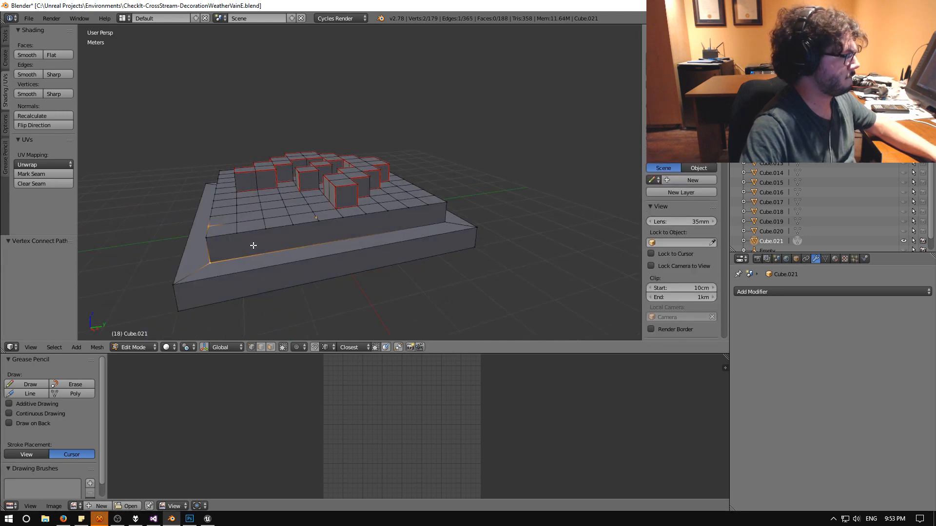
{"action": "key", "text": "j"}
{"action": "right_click", "coordinate": [265, 231]}
{"action": "right_click", "coordinate": [218, 261], "text": "shift"}
{"action": "key", "text": "j"}
{"action": "right_click", "coordinate": [293, 228]}
{"action": "right_click", "coordinate": [218, 262], "text": "shift"}
{"action": "key", "text": "j"}
{"action": "right_click", "coordinate": [313, 225]}
{"action": "key", "text": "j"}
{"action": "right_click", "coordinate": [343, 217]}
{"action": "key", "text": "j"}
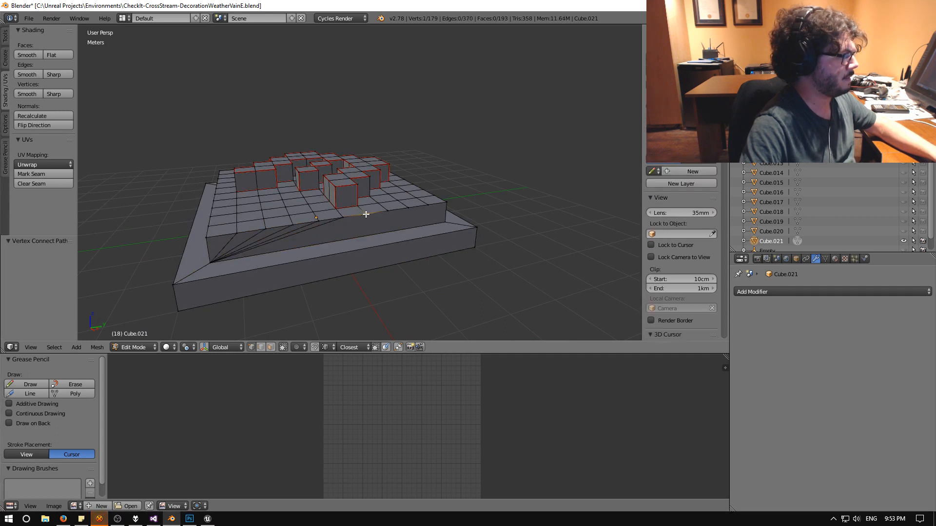
Connect the fourth side wall's remaining top-edge vertices to its opposite lower corner.
{"action": "right_click", "coordinate": [385, 210]}
{"action": "right_click", "coordinate": [441, 225], "text": "shift"}
{"action": "key", "text": "j"}
{"action": "right_click", "coordinate": [409, 210]}
{"action": "right_click", "coordinate": [443, 219], "text": "shift"}
{"action": "key", "text": "j"}
{"action": "right_click", "coordinate": [431, 207]}
{"action": "right_click", "coordinate": [450, 220], "text": "shift"}
{"action": "key", "text": "j"}
Mark all edges around the top perimeter of the gridded upper tier as seams.
{"action": "middle_click_drag", "start_coordinate": [449, 220], "coordinate": [351, 269]}
{"action": "scroll", "coordinate": [351, 269], "scroll_direction": "down", "scroll_amount": 1}
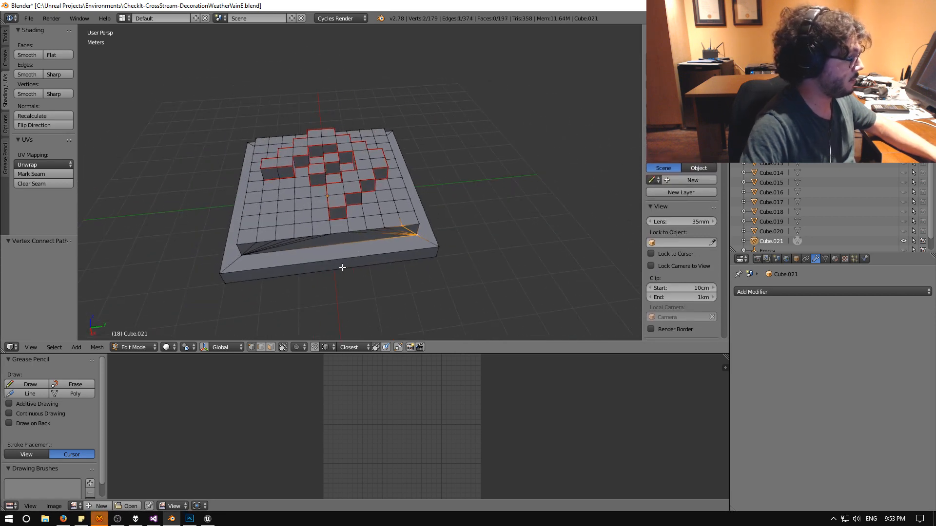
{"action": "right_click", "coordinate": [258, 241]}
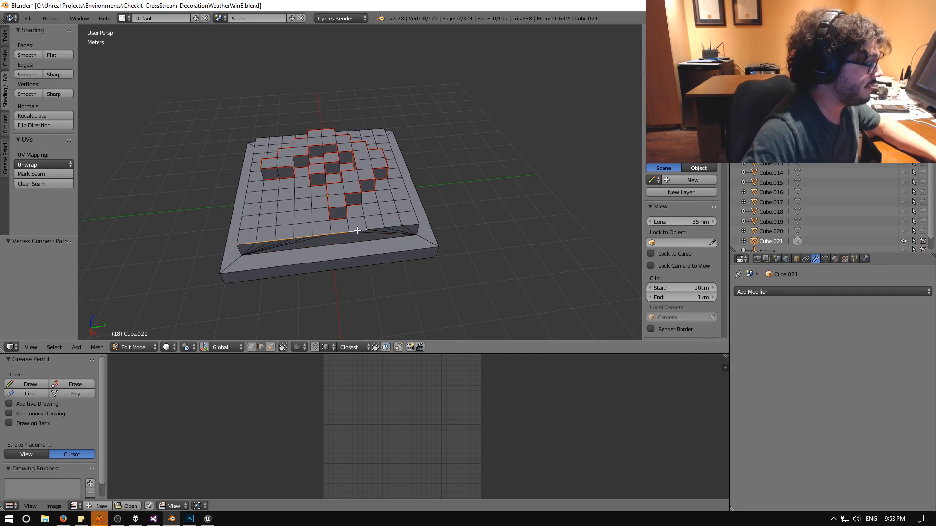
{"action": "right_click", "coordinate": [411, 225], "text": "shift"}
{"action": "middle_click_drag", "start_coordinate": [410, 225], "coordinate": [289, 231]}
{"action": "right_click", "coordinate": [316, 225], "text": "shift"}
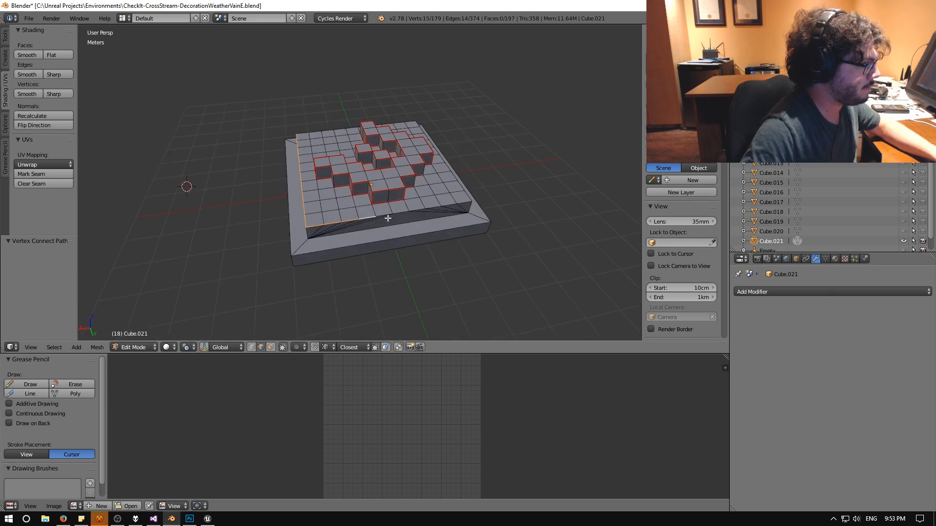
{"action": "scroll", "coordinate": [383, 214], "scroll_direction": "up", "scroll_amount": 3}
{"action": "right_click", "coordinate": [413, 258], "text": "shift"}
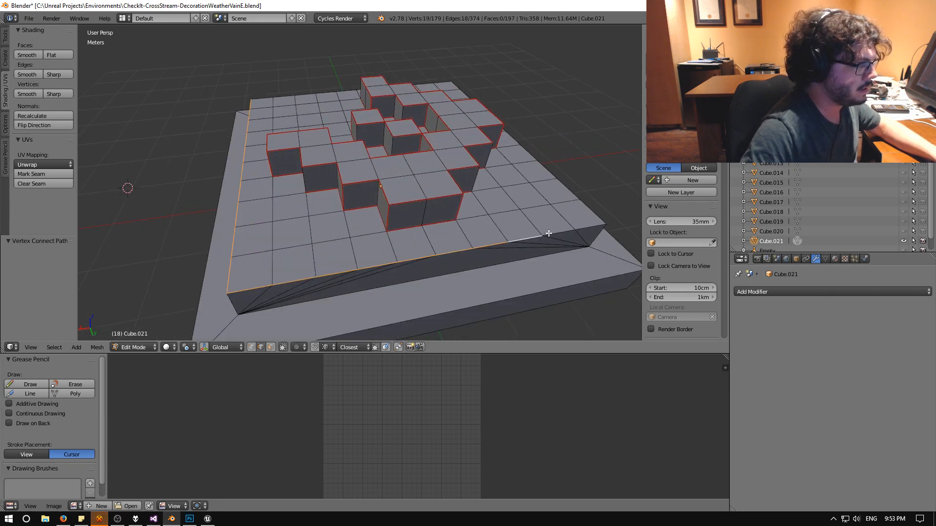
{"action": "middle_click_drag", "start_coordinate": [583, 230], "coordinate": [418, 282]}
{"action": "right_click", "coordinate": [351, 310], "text": "shift"}
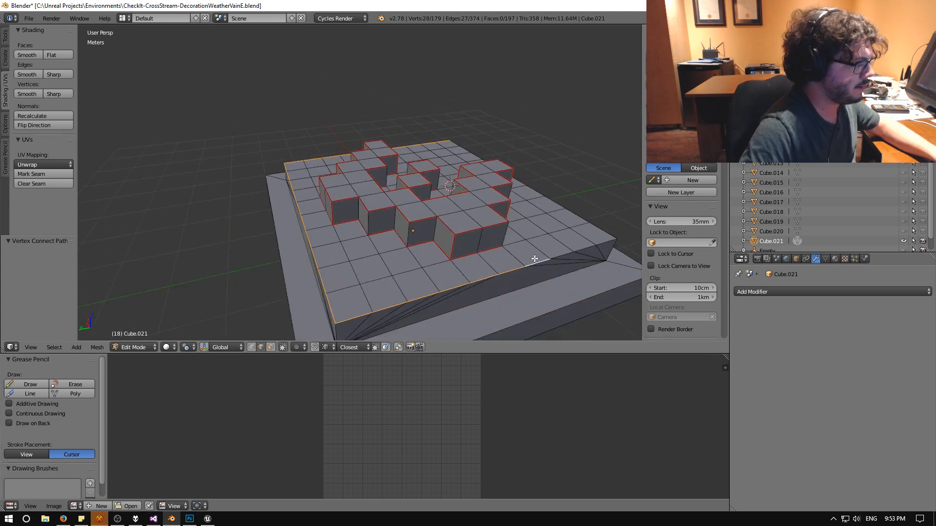
{"action": "middle_click_drag", "start_coordinate": [601, 244], "coordinate": [414, 244]}
{"action": "right_click", "coordinate": [128, 288], "text": "shift"}
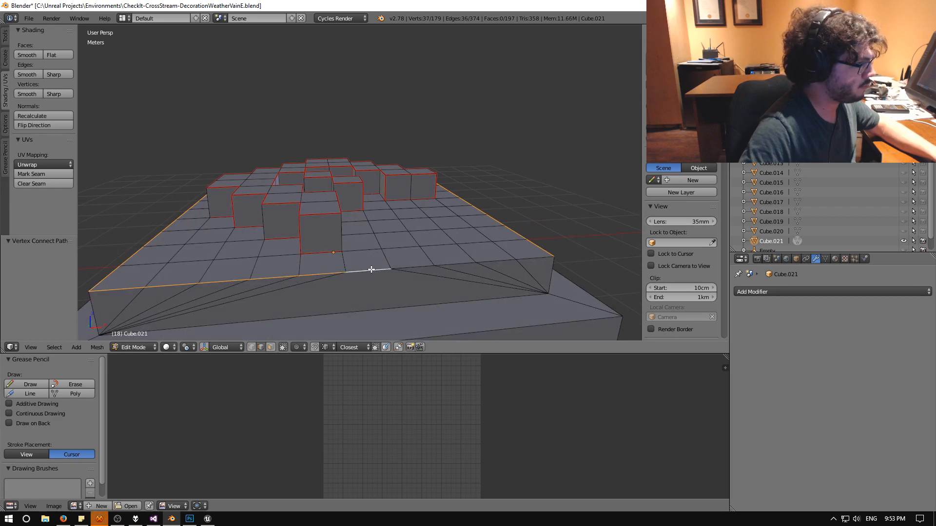
{"action": "middle_click_drag", "start_coordinate": [434, 293], "coordinate": [364, 321]}
{"action": "key", "text": "ctrl+e"}
{"action": "left_click", "coordinate": [482, 317]}
Mark the upper tier's corner edges, the ledge's diagonal edges, and the base's vertical corners and bottom edges as seams, and clear the selection.
{"action": "right_click", "coordinate": [319, 287]}
{"action": "middle_click_drag", "start_coordinate": [291, 330], "coordinate": [349, 294]}
{"action": "right_click", "coordinate": [399, 273], "text": "shift"}
{"action": "middle_click_drag", "start_coordinate": [465, 277], "coordinate": [328, 278]}
{"action": "right_click", "coordinate": [381, 288], "text": "shift"}
{"action": "right_click", "coordinate": [386, 316], "text": "shift"}
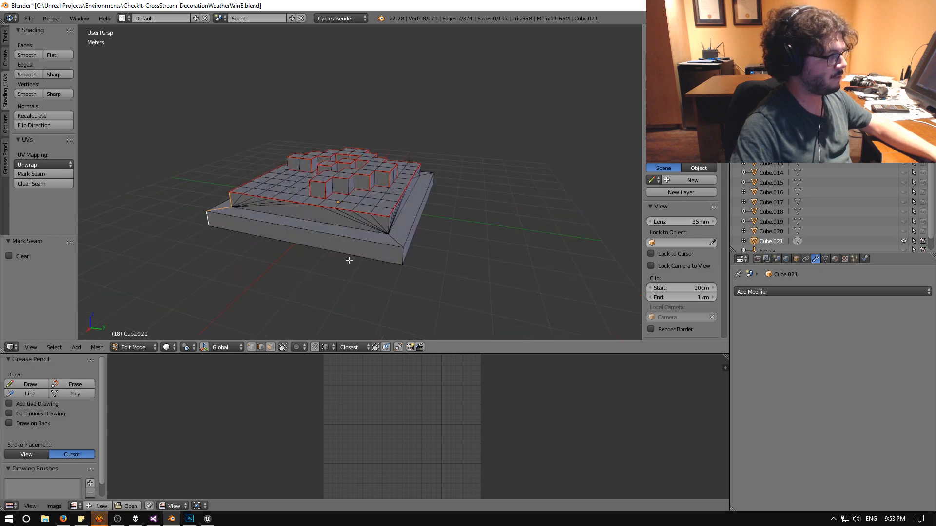
{"action": "middle_click_drag", "start_coordinate": [380, 246], "coordinate": [346, 244]}
{"action": "right_click", "coordinate": [371, 251], "text": "shift"}
{"action": "right_click", "coordinate": [373, 293], "text": "shift"}
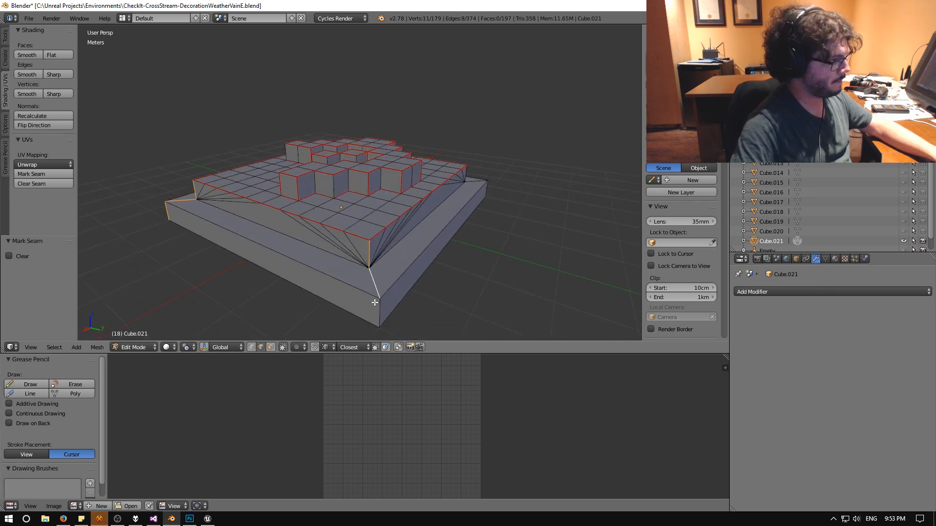
{"action": "middle_click_drag", "start_coordinate": [381, 334], "coordinate": [250, 328]}
{"action": "right_click", "coordinate": [454, 299], "text": "shift"}
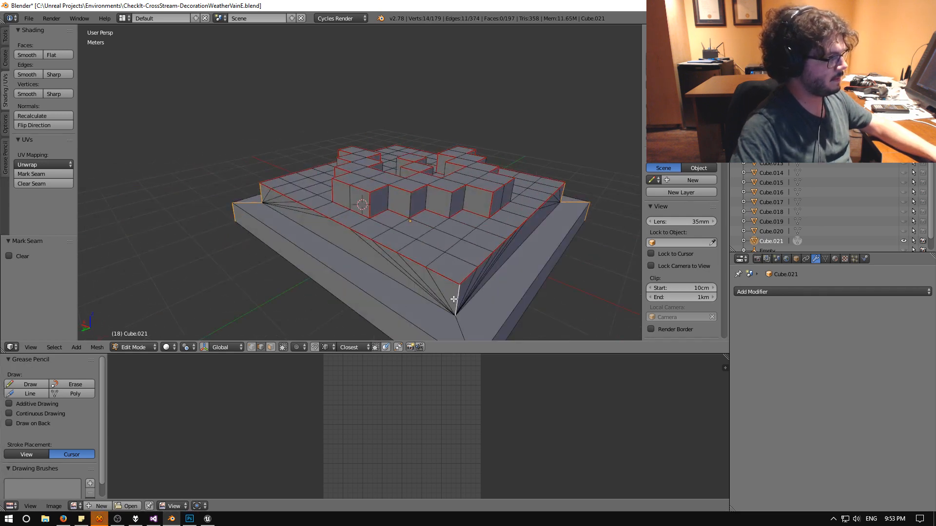
{"action": "scroll", "coordinate": [452, 321], "scroll_direction": "down", "scroll_amount": 2}
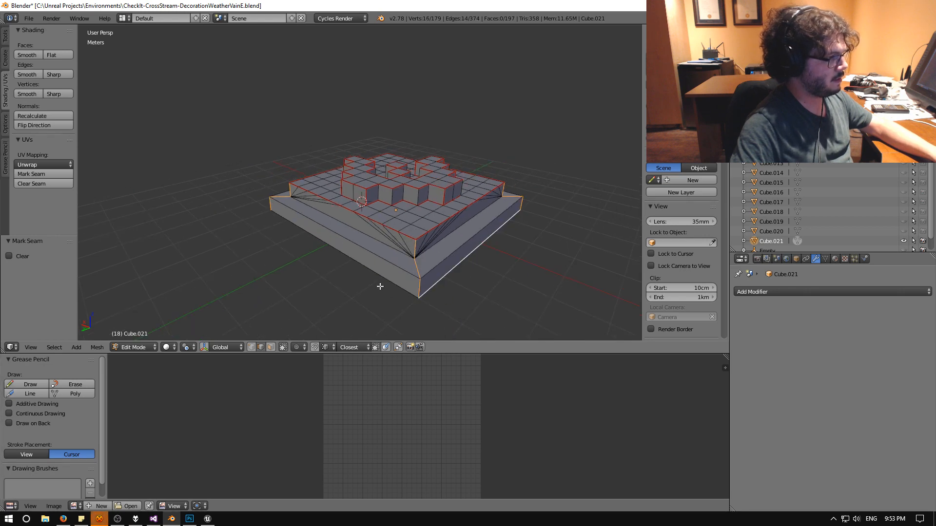
{"action": "middle_click_drag", "start_coordinate": [261, 271], "coordinate": [390, 254]}
{"action": "right_click", "coordinate": [345, 249], "text": "shift"}
{"action": "middle_click_drag", "start_coordinate": [256, 245], "coordinate": [345, 274]}
{"action": "middle_click_drag", "start_coordinate": [268, 285], "coordinate": [444, 289]}
{"action": "key", "text": "space"}
{"action": "key", "text": "Return"}
{"action": "key", "text": "a"}
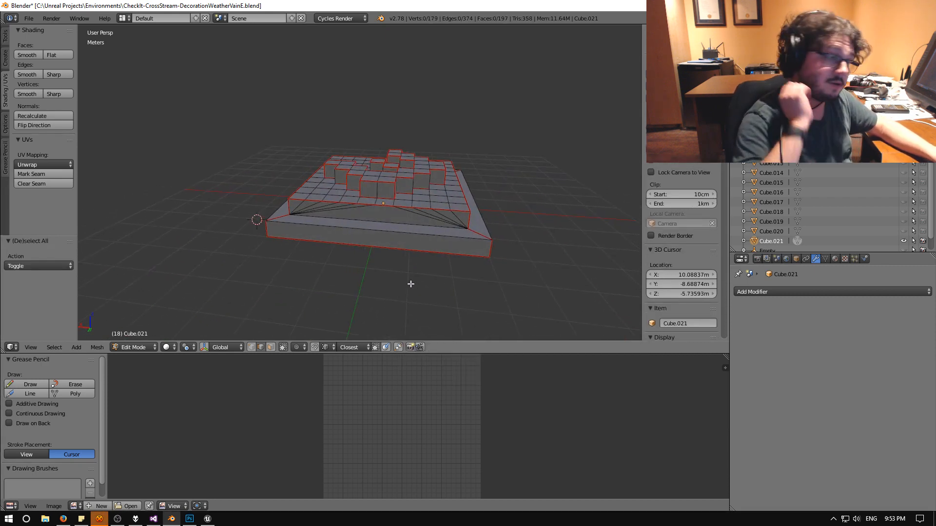
Mark four grid edges between the raised E and the upper tier's perimeter, one toward each side, as seams.
{"action": "middle_click_drag", "start_coordinate": [409, 276], "coordinate": [421, 283]}
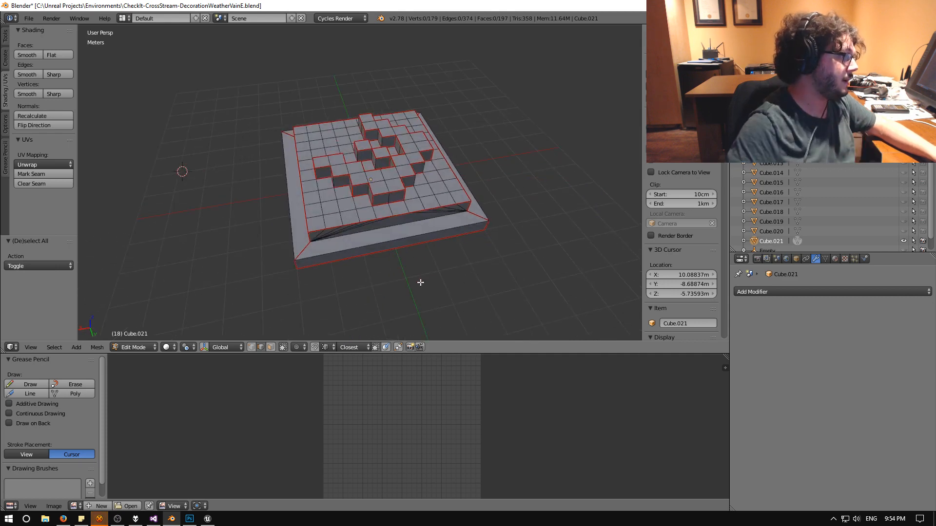
{"action": "right_click", "coordinate": [329, 209]}
{"action": "middle_click_drag", "start_coordinate": [328, 209], "coordinate": [458, 180]}
{"action": "right_click", "coordinate": [322, 262], "text": "shift"}
{"action": "middle_click_drag", "start_coordinate": [428, 247], "coordinate": [314, 249]}
{"action": "right_click", "coordinate": [310, 215], "text": "shift"}
{"action": "middle_click_drag", "start_coordinate": [186, 221], "coordinate": [376, 262]}
{"action": "right_click", "coordinate": [371, 266], "text": "shift"}
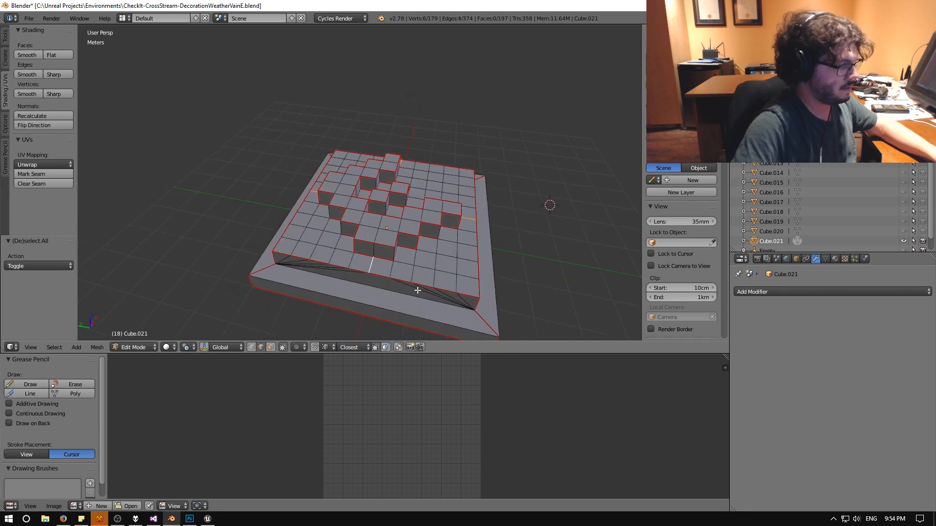
{"action": "key", "text": "space"}
{"action": "key", "text": "Return"}
Switch the mesh to face selection in the front view and clear the selection.
{"action": "middle_click_drag", "start_coordinate": [439, 282], "coordinate": [366, 250]}
{"action": "key", "text": "KP_1"}
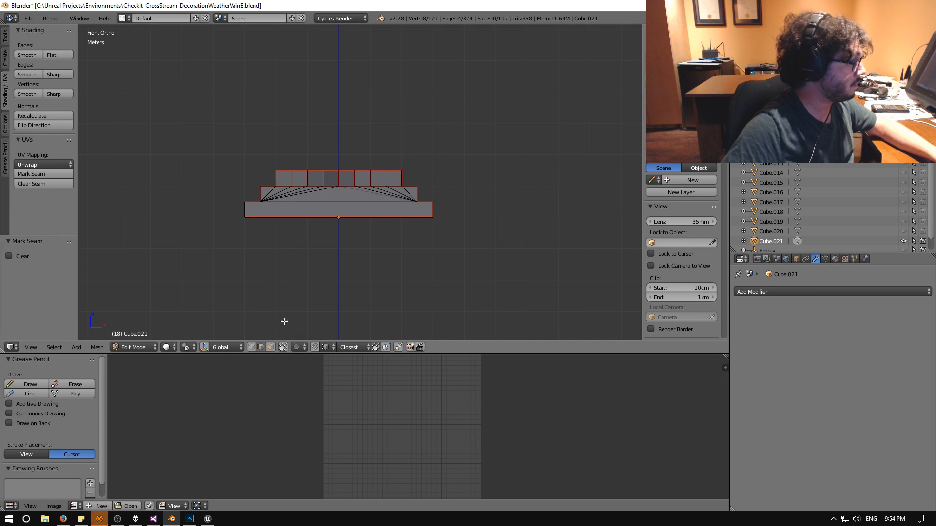
{"action": "left_click", "coordinate": [270, 347]}
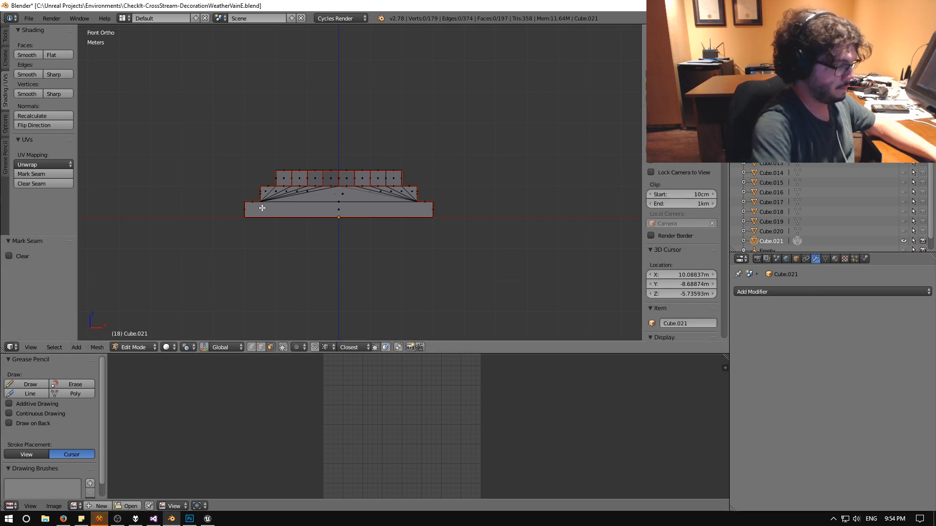
{"action": "key", "text": "a"}
{"action": "key", "text": "a"}
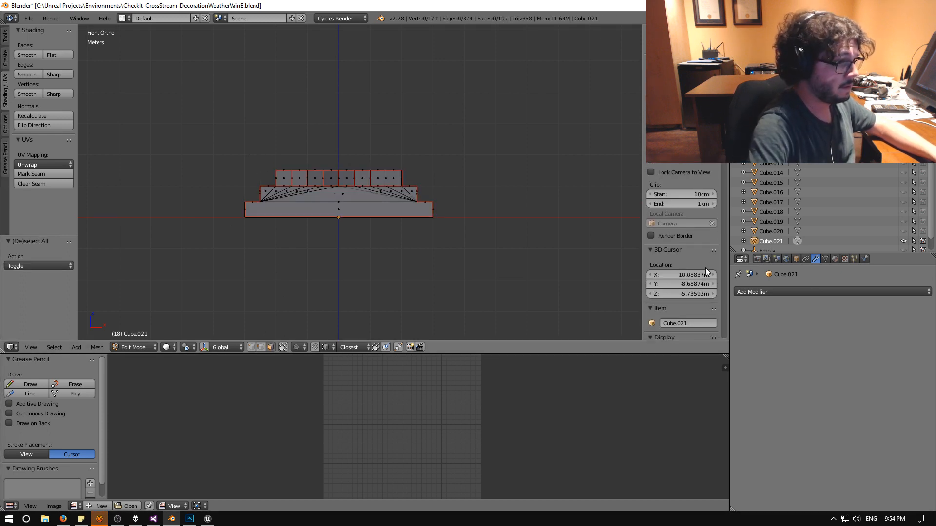
Add two material slots and create a material named Base in the first slot.
{"action": "left_click", "coordinate": [835, 259]}
{"action": "left_click", "coordinate": [926, 291]}
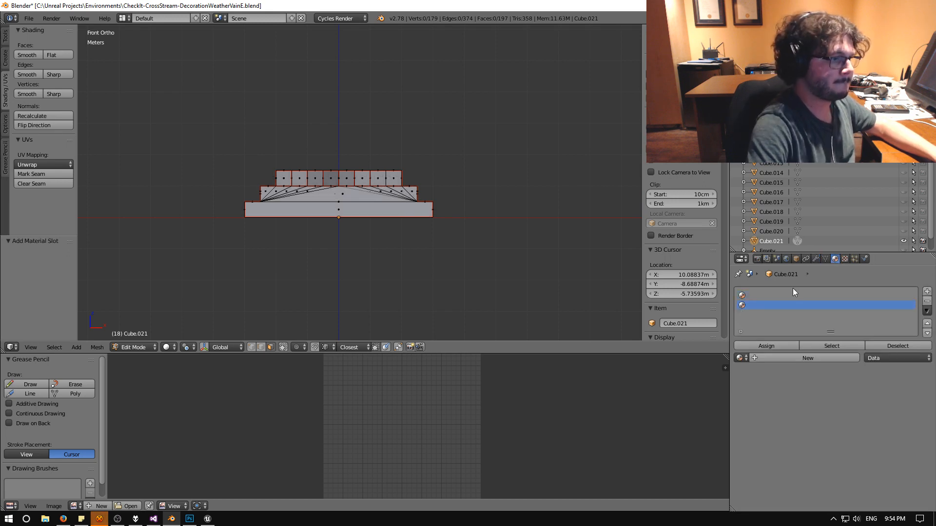
{"action": "left_click", "coordinate": [791, 294]}
{"action": "left_click", "coordinate": [788, 357]}
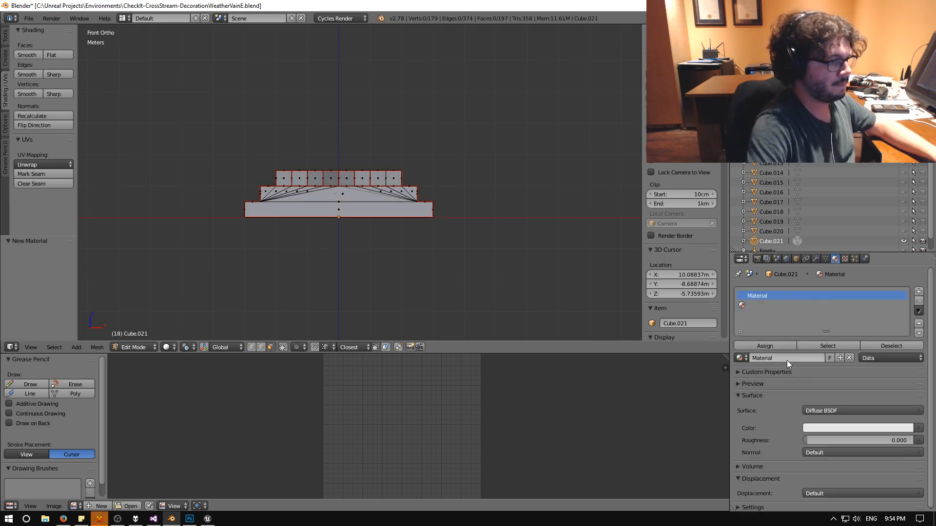
{"action": "double_click", "coordinate": [791, 359]}
{"action": "type", "text": "Base"}
{"action": "key", "text": "Return"}
Create a material named Letter in the second material slot.
{"action": "left_click", "coordinate": [749, 306]}
{"action": "left_click", "coordinate": [757, 359]}
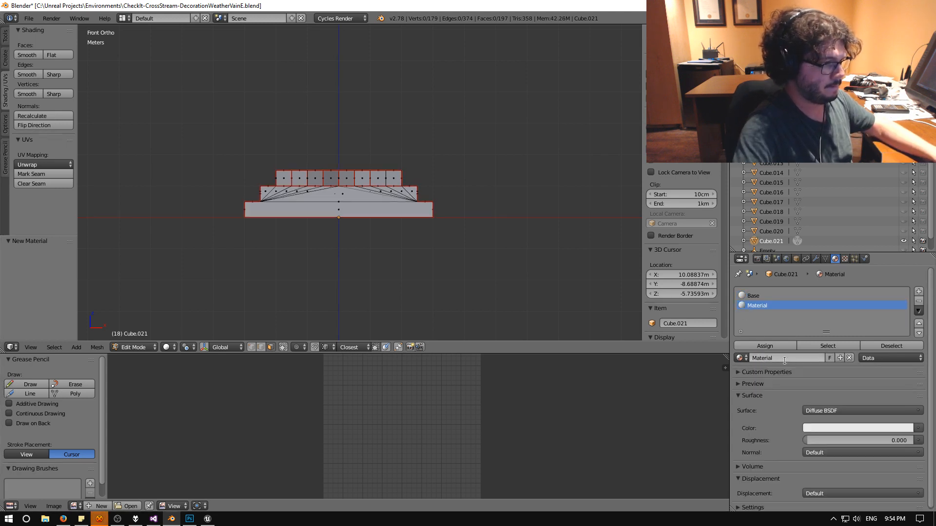
{"action": "double_click", "coordinate": [785, 359]}
{"action": "type", "text": "Lit"}
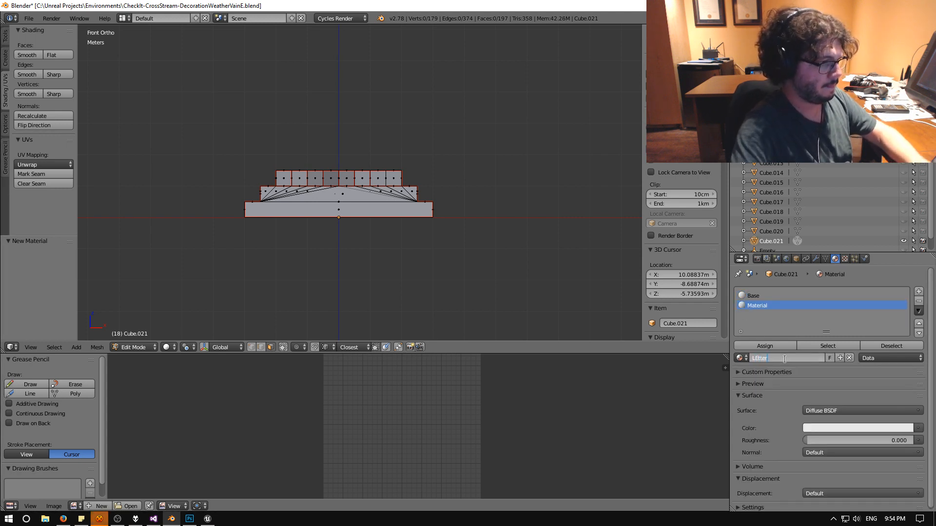
{"action": "type", "text": "ter"}
{"action": "key", "text": "Return"}
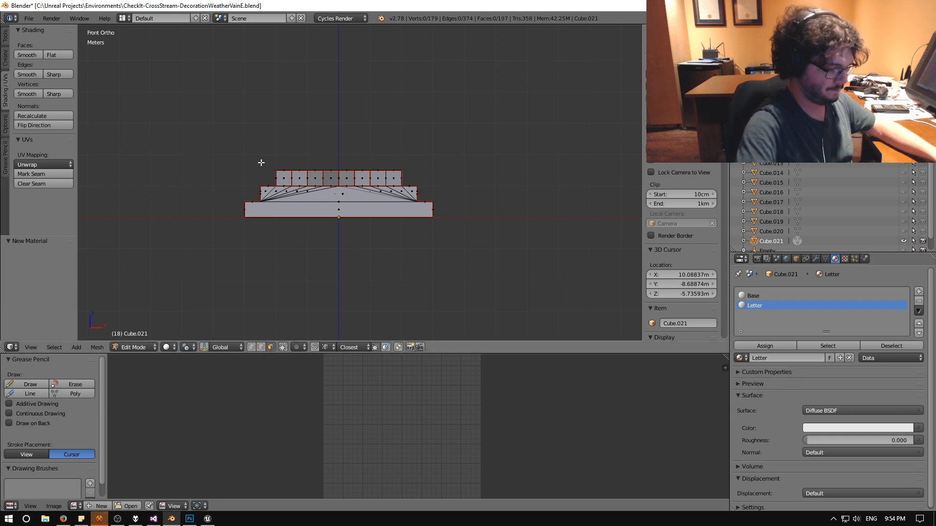
Select all faces of the raised letter blocks and assign the Letter material to them.
{"action": "left_click_drag", "start_coordinate": [251, 154], "coordinate": [449, 192]}
{"action": "middle_click_drag", "start_coordinate": [449, 192], "coordinate": [478, 161]}
{"action": "left_click", "coordinate": [765, 346]}
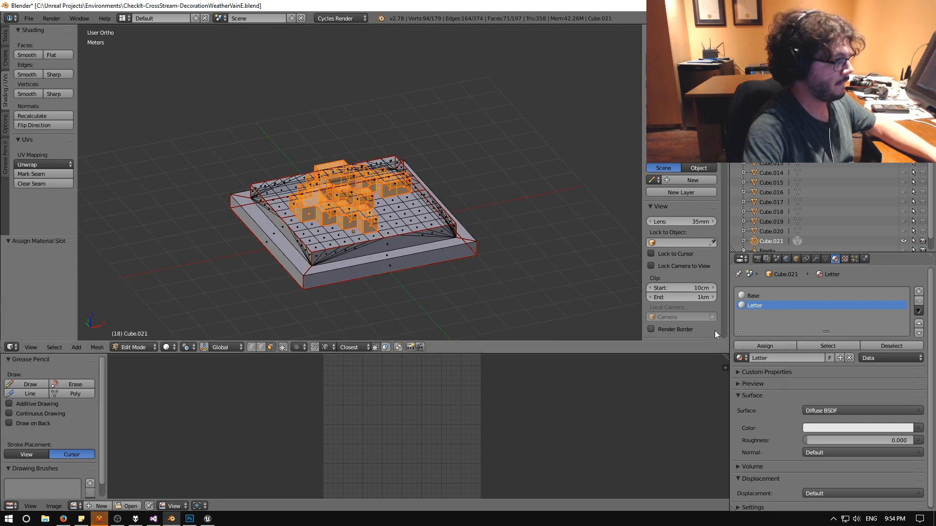
Check which faces belong to the Letter and Base materials by selecting and deselecting each material's faces.
{"action": "middle_click_drag", "start_coordinate": [230, 211], "coordinate": [282, 346]}
{"action": "key", "text": "a"}
{"action": "key", "text": "a"}
{"action": "key", "text": "a"}
{"action": "key", "text": "a"}
{"action": "key", "text": "a"}
{"action": "mouse_move", "coordinate": [316, 284]}
{"action": "middle_mouse_down"}
{"action": "mouse_move", "coordinate": [339, 284]}
{"action": "mouse_move", "coordinate": [342, 295]}
{"action": "mouse_move", "coordinate": [308, 319]}
{"action": "mouse_move", "coordinate": [310, 283]}
{"action": "middle_mouse_up"}
{"action": "key", "text": "KP_5"}
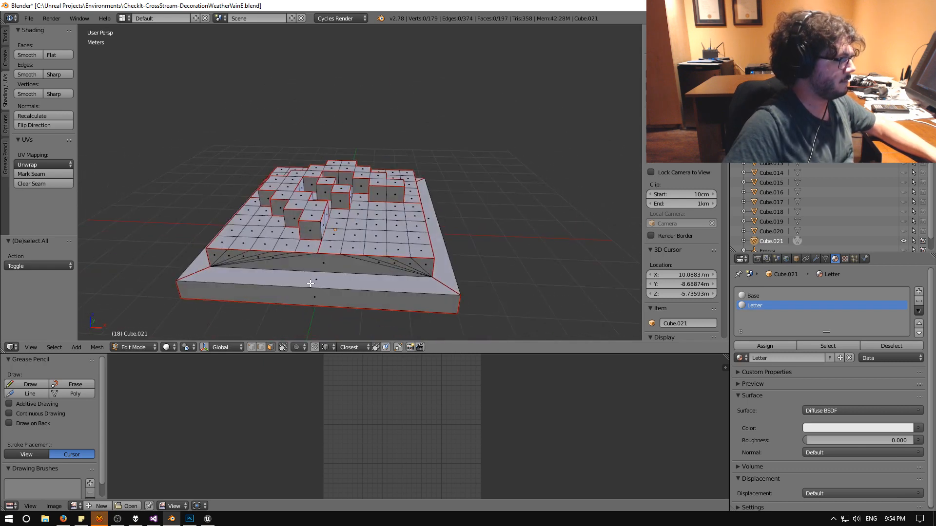
{"action": "left_click", "coordinate": [840, 346]}
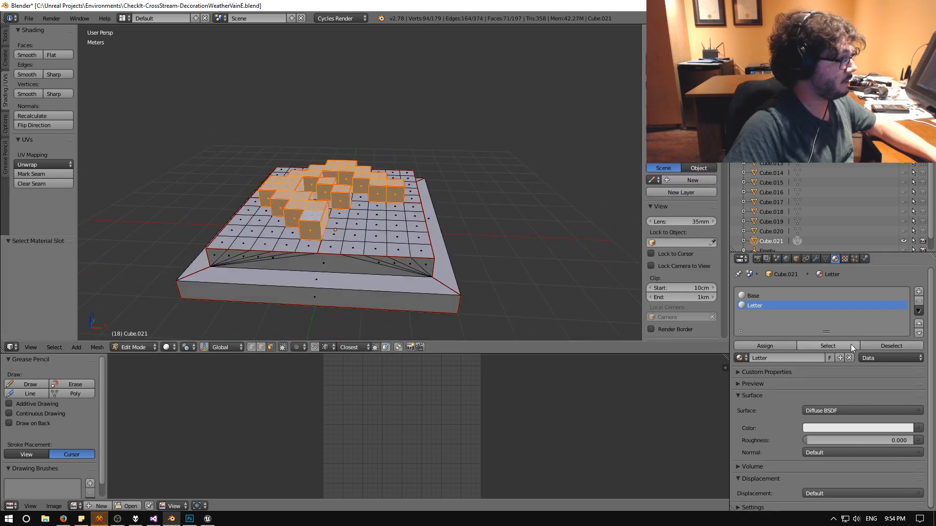
{"action": "left_click", "coordinate": [882, 346]}
{"action": "left_click", "coordinate": [788, 296]}
{"action": "left_click", "coordinate": [825, 346]}
{"action": "left_click", "coordinate": [881, 346]}
{"action": "mouse_move", "coordinate": [370, 292]}
{"action": "middle_mouse_down"}
{"action": "mouse_move", "coordinate": [397, 286]}
{"action": "mouse_move", "coordinate": [564, 302]}
{"action": "mouse_move", "coordinate": [487, 253]}
{"action": "mouse_move", "coordinate": [525, 278]}
{"action": "mouse_move", "coordinate": [369, 249]}
{"action": "mouse_move", "coordinate": [375, 282]}
{"action": "mouse_move", "coordinate": [354, 288]}
{"action": "mouse_move", "coordinate": [365, 288]}
{"action": "middle_mouse_up"}
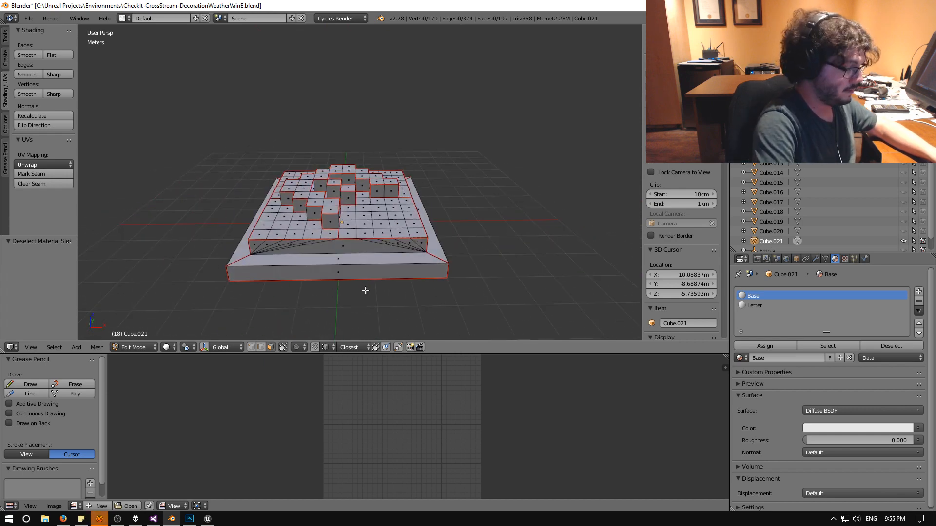
Select the whole mesh and unwrap it with an island margin of 0.020.
{"action": "key", "text": "a"}
{"action": "key", "text": "space"}
{"action": "type", "text": "unwrap"}
{"action": "key", "text": "Return"}
{"action": "middle_click_drag", "start_coordinate": [511, 401], "coordinate": [485, 374]}
{"action": "scroll", "coordinate": [512, 458], "scroll_direction": "down", "scroll_amount": 1}
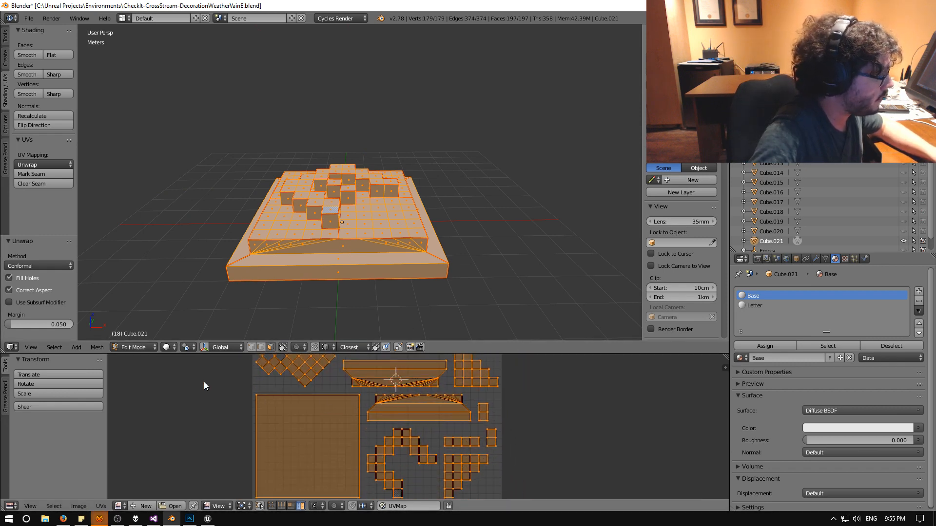
{"action": "key", "text": "Return"}
Inspect the unwrapped UV layout and select its large square island.
{"action": "middle_click_drag", "start_coordinate": [625, 424], "coordinate": [625, 469]}
{"action": "middle_click_drag", "start_coordinate": [596, 402], "coordinate": [603, 363]}
{"action": "right_click", "coordinate": [326, 437]}
{"action": "middle_click_drag", "start_coordinate": [209, 444], "coordinate": [229, 408]}
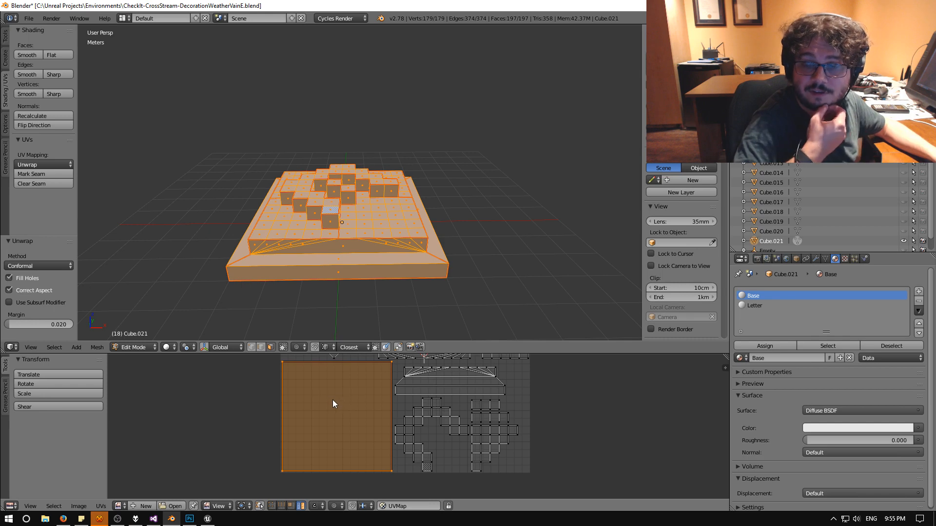
{"action": "scroll", "coordinate": [338, 398], "scroll_direction": "down", "scroll_amount": 2}
{"action": "middle_click_drag", "start_coordinate": [337, 398], "coordinate": [316, 427]}
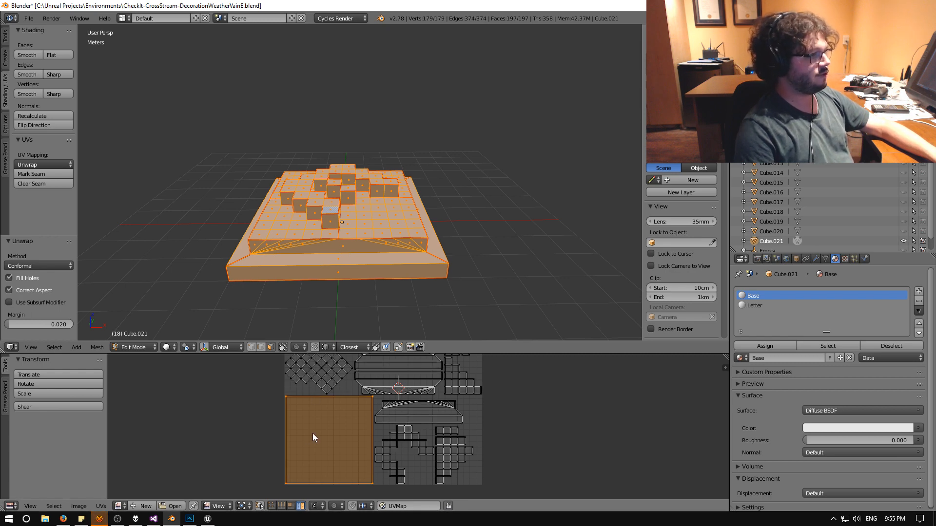
Save the blend file over the existing version.
{"action": "middle_click_drag", "start_coordinate": [339, 253], "coordinate": [306, 294]}
{"action": "key", "text": "ctrl+s"}
{"action": "left_click", "coordinate": [310, 293]}
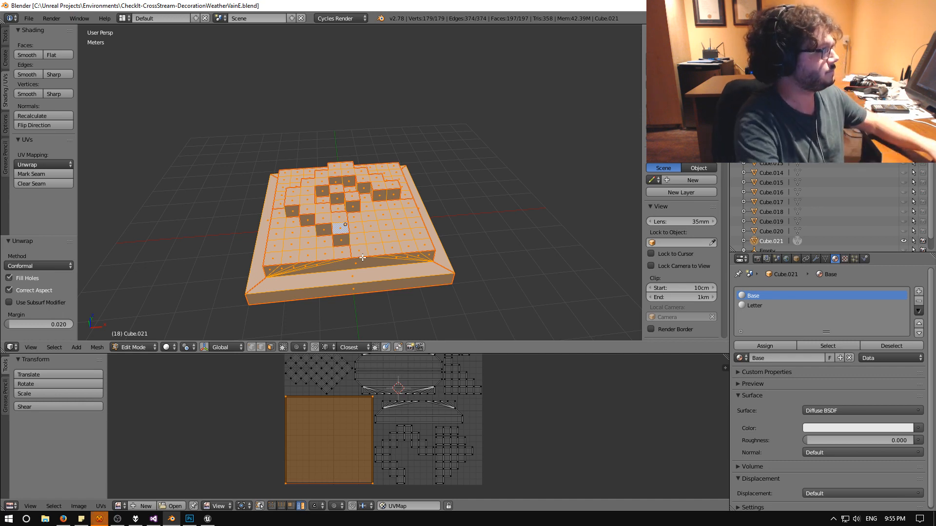
{"action": "key", "text": "ctrl+s"}
{"action": "left_click", "coordinate": [263, 181]}
Switch to Object Mode and reselect the E weather vane object.
{"action": "middle_click_drag", "start_coordinate": [248, 286], "coordinate": [269, 306]}
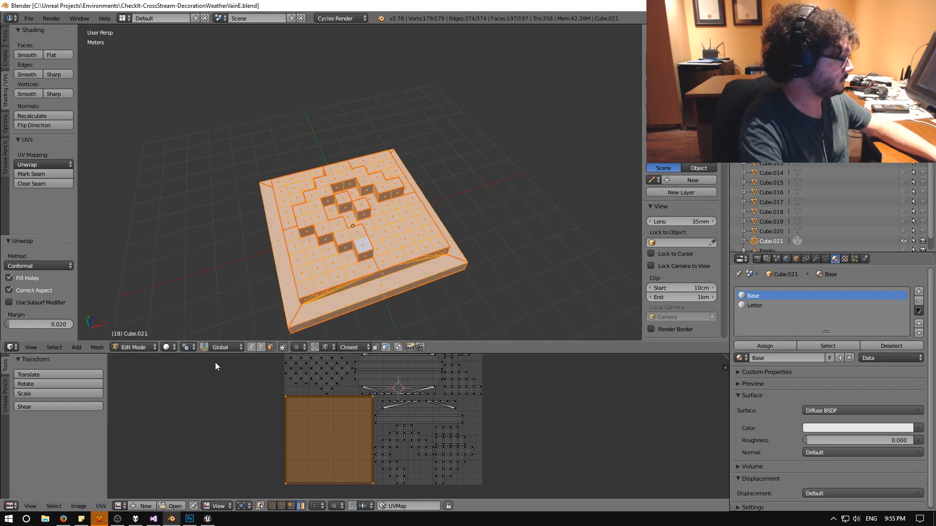
{"action": "left_click", "coordinate": [151, 349]}
{"action": "left_click", "coordinate": [149, 334]}
{"action": "middle_click_drag", "start_coordinate": [192, 328], "coordinate": [257, 299]}
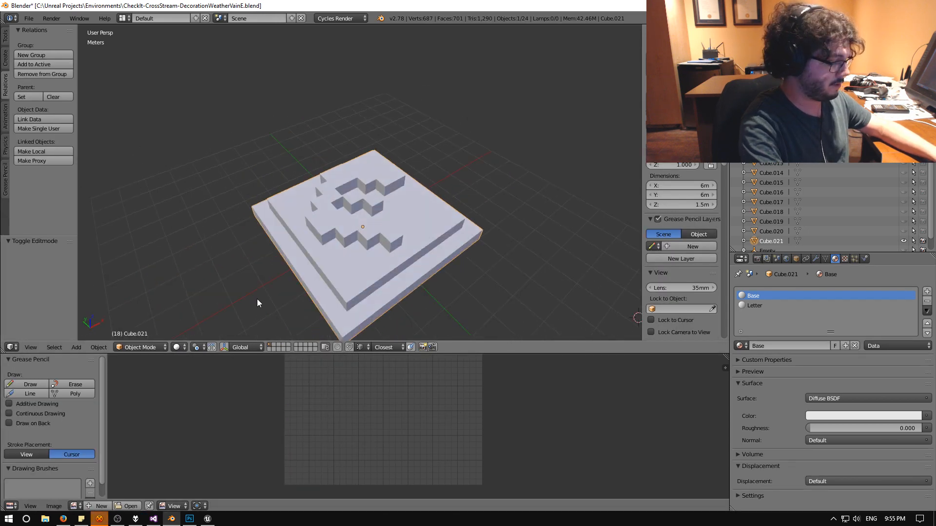
{"action": "key", "text": "a"}
{"action": "key", "text": "a"}
Start an FBX export limited to selected objects and browse to CheckIt 4.16\Content\Meshes\Level_CrossStreams as the destination.
{"action": "left_click", "coordinate": [29, 22]}
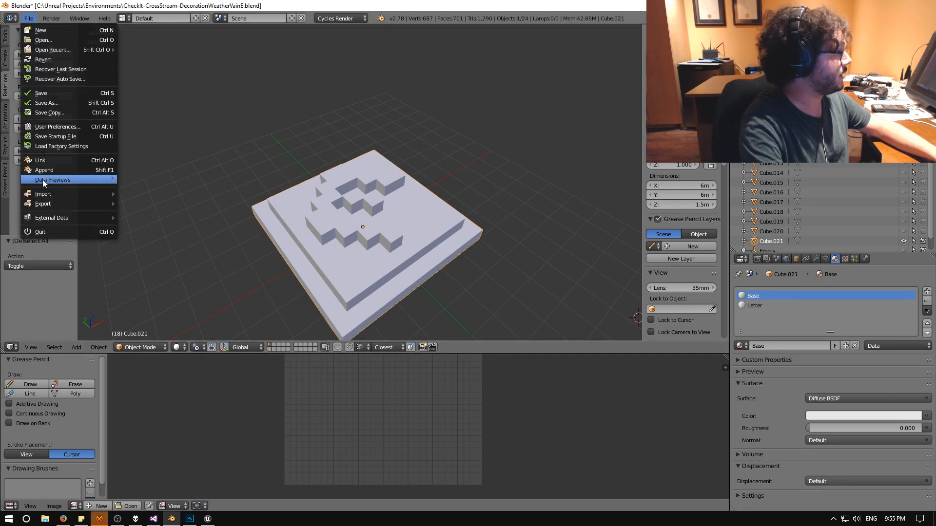
{"action": "mouse_move", "coordinate": [68, 202]}
{"action": "left_click", "coordinate": [158, 232]}
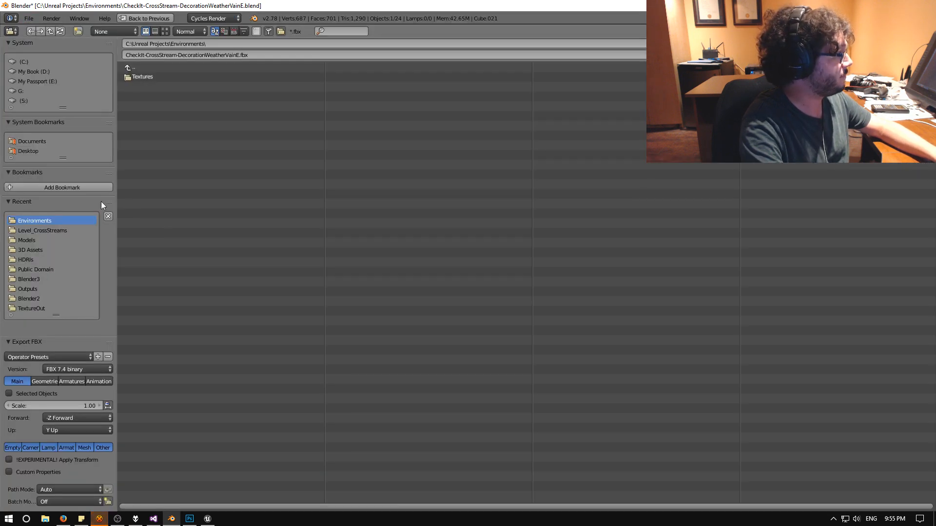
{"action": "left_click", "coordinate": [144, 68]}
{"action": "left_click", "coordinate": [149, 154]}
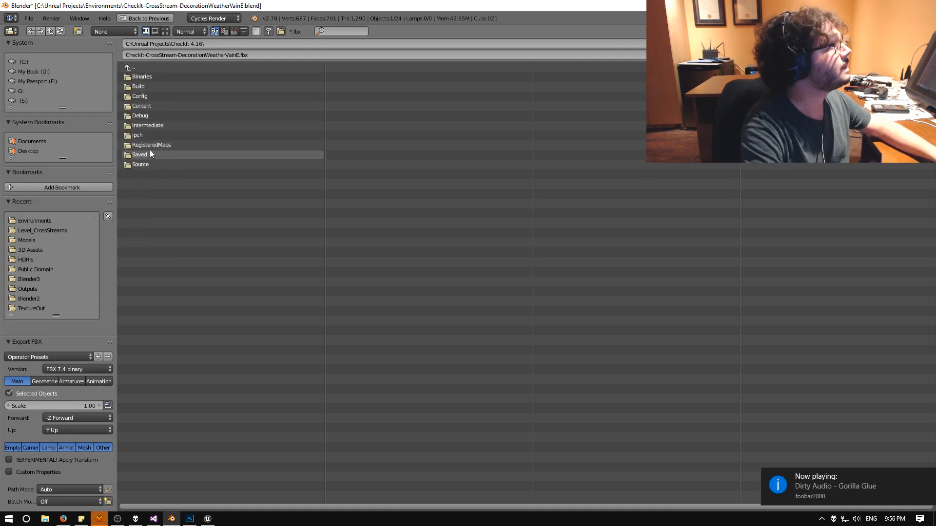
{"action": "left_click", "coordinate": [140, 106]}
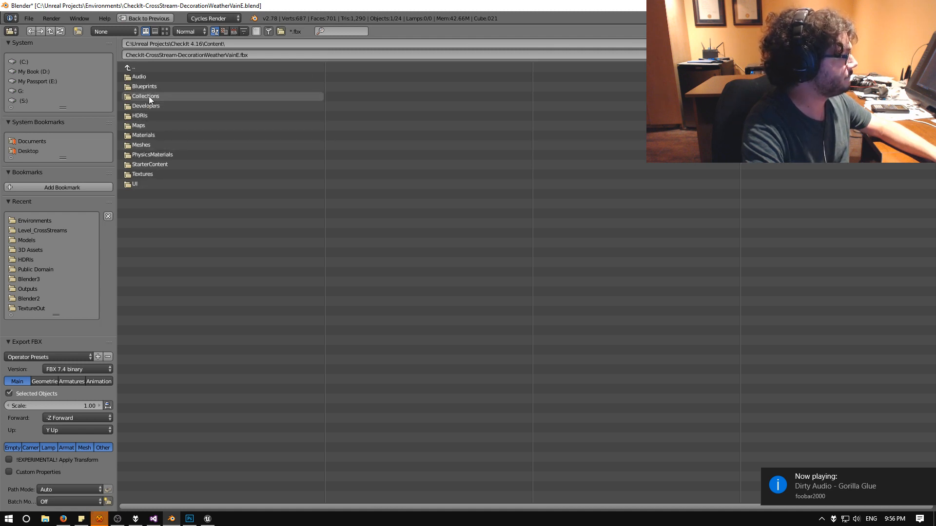
{"action": "left_click", "coordinate": [148, 145]}
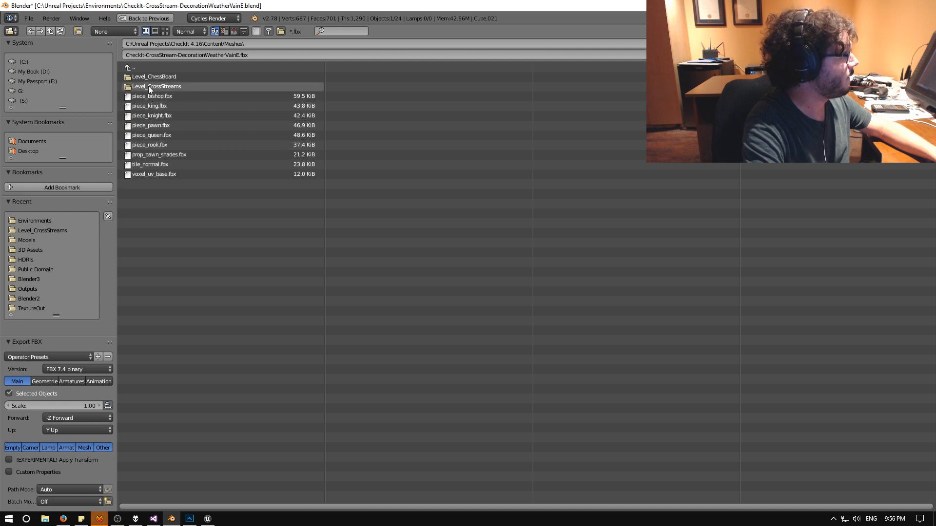
{"action": "left_click", "coordinate": [148, 86]}
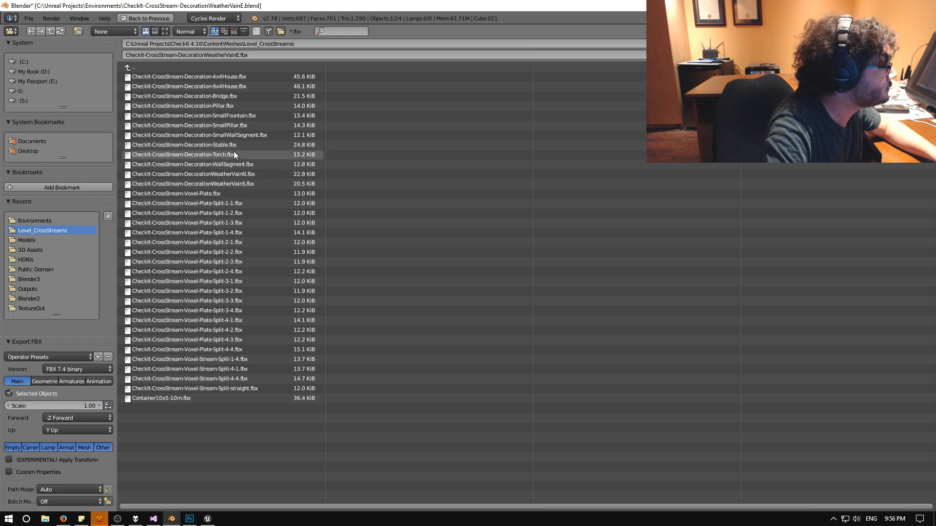
Export the model as CheckIt-CrossStream-DecorationWeatherVainE.fbx and save the blend file.
{"action": "left_click", "coordinate": [235, 174]}
{"action": "left_click", "coordinate": [240, 55]}
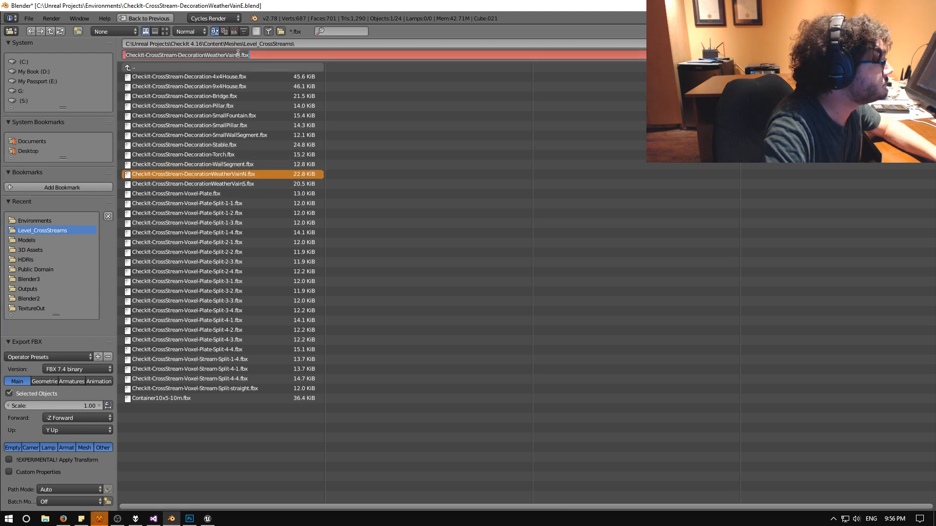
{"action": "key", "text": "BackSpace"}
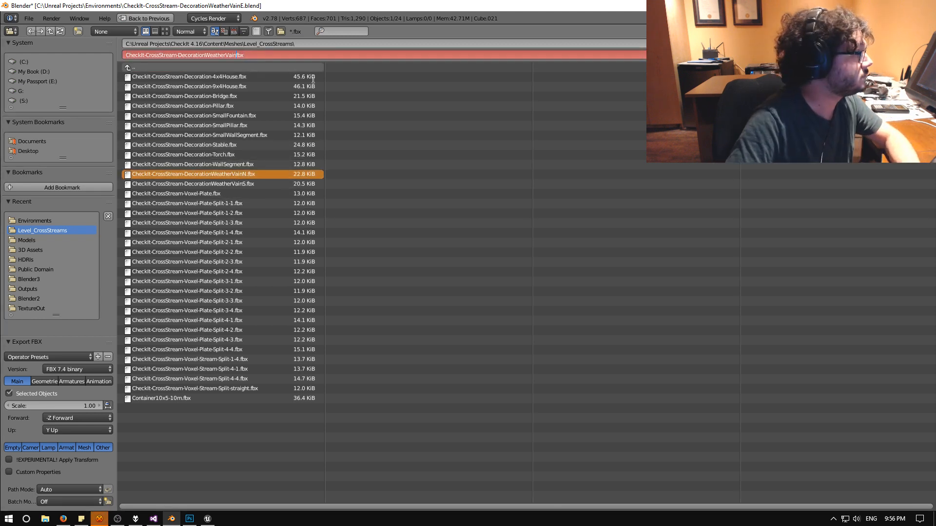
{"action": "type", "text": "E"}
{"action": "key", "text": "Return"}
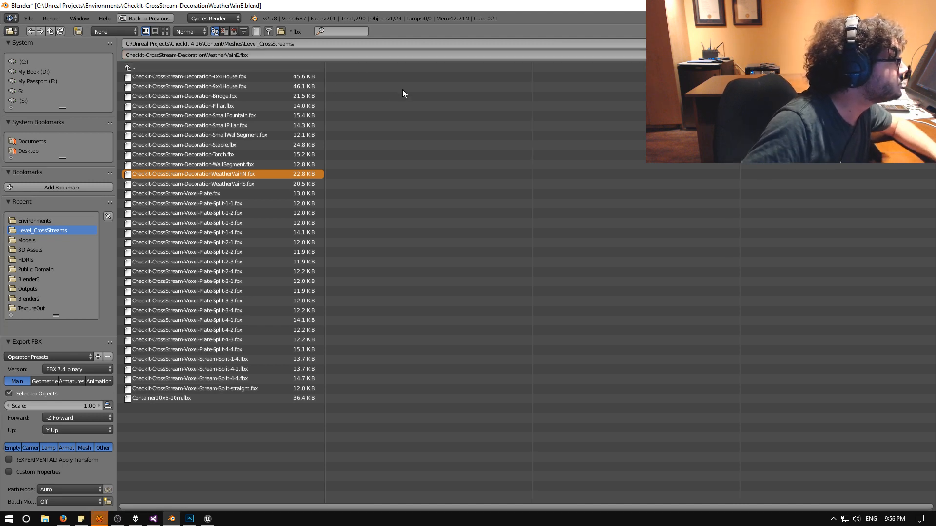
{"action": "left_click", "coordinate": [908, 44]}
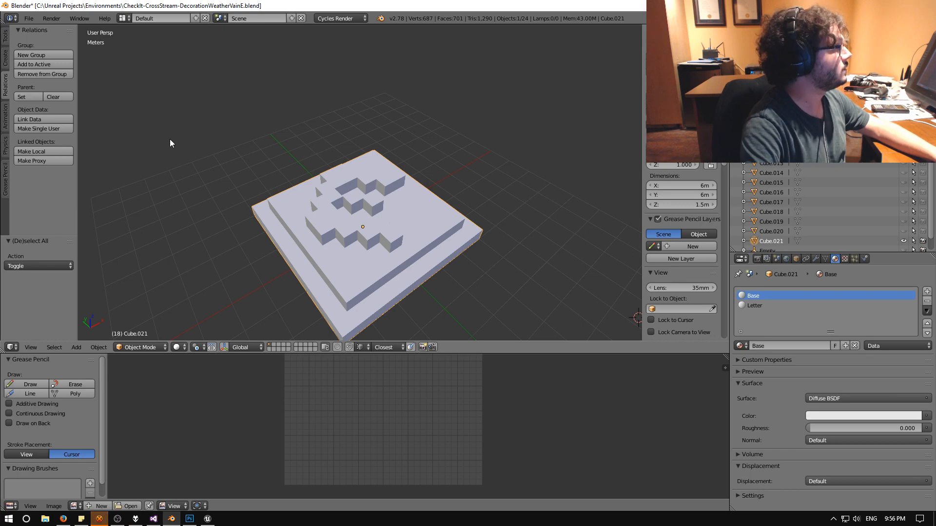
{"action": "key", "text": "ctrl+s"}
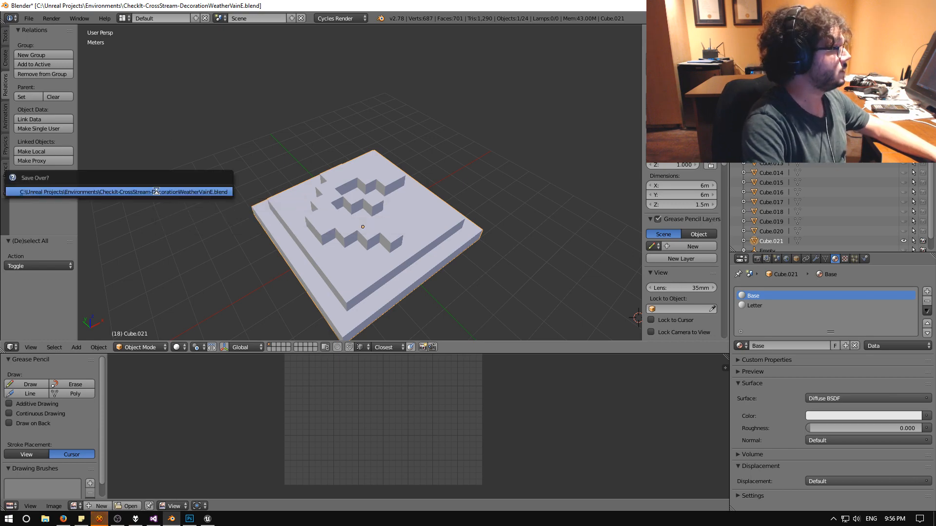
{"action": "left_click", "coordinate": [156, 192]}
Switch to Unreal Editor, import the newly detected FBX with the existing import options, and locate the WeatherVainE mesh among the Level_CrossStreams assets.
{"action": "key", "text": "alt+Tab"}
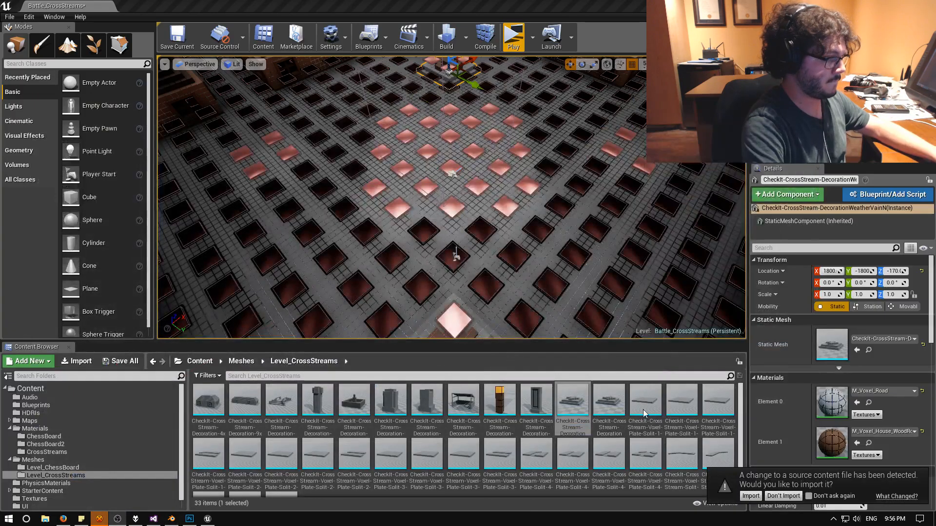
{"action": "left_click", "coordinate": [750, 496]}
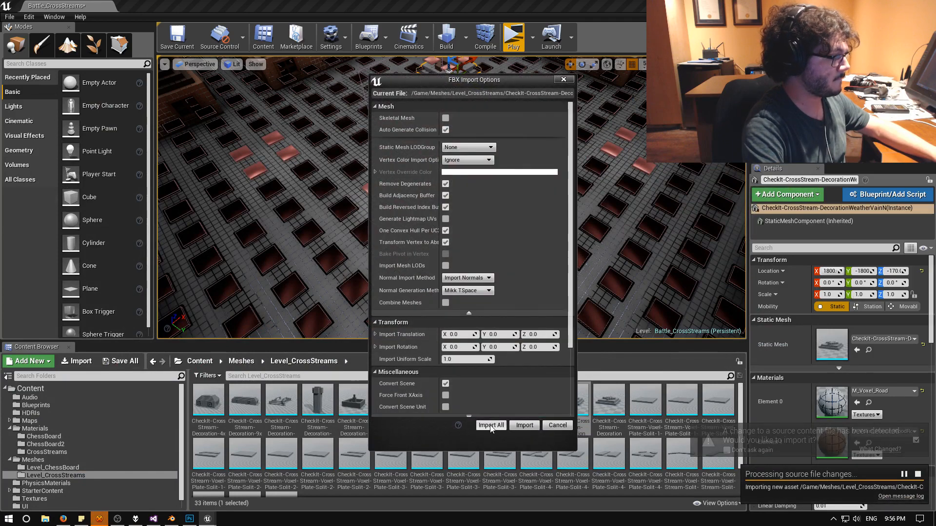
{"action": "left_click", "coordinate": [488, 422]}
{"action": "left_click", "coordinate": [705, 115]}
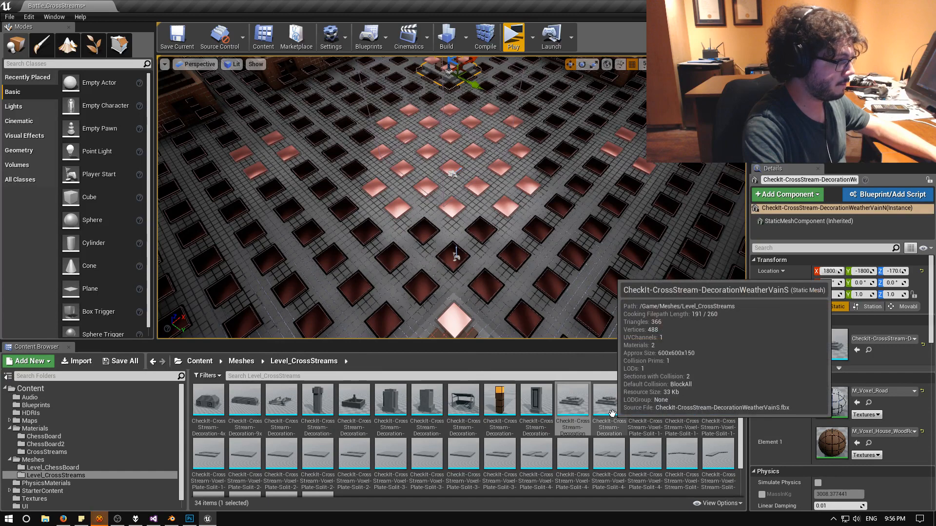
{"action": "scroll", "coordinate": [645, 413], "scroll_direction": "down", "scroll_amount": 1}
{"action": "scroll", "coordinate": [645, 413], "scroll_direction": "down", "scroll_amount": 2}
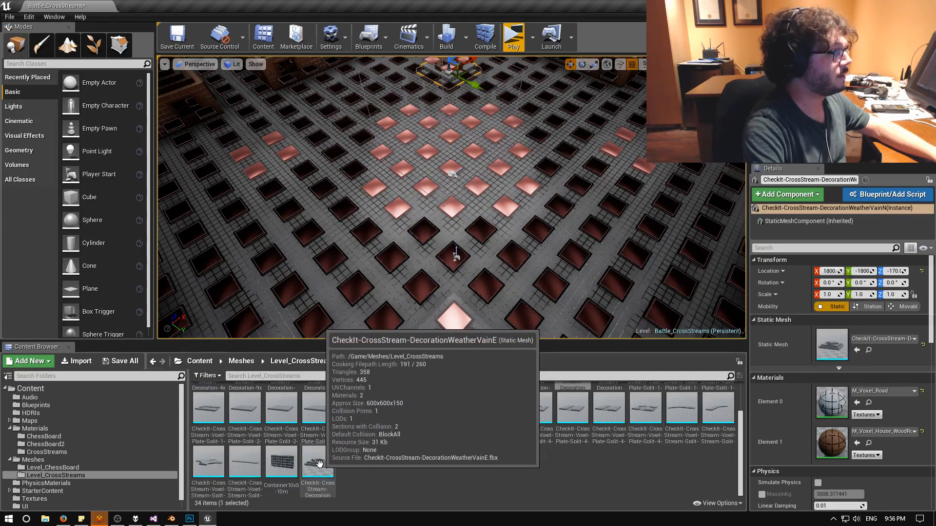
Place the CheckIt-CrossStream-DecorationWeatherVainE mesh in the CrossStreams level.
{"action": "left_click_drag", "start_coordinate": [319, 463], "coordinate": [629, 157]}
{"action": "right_click_drag", "start_coordinate": [628, 157], "coordinate": [478, 119]}
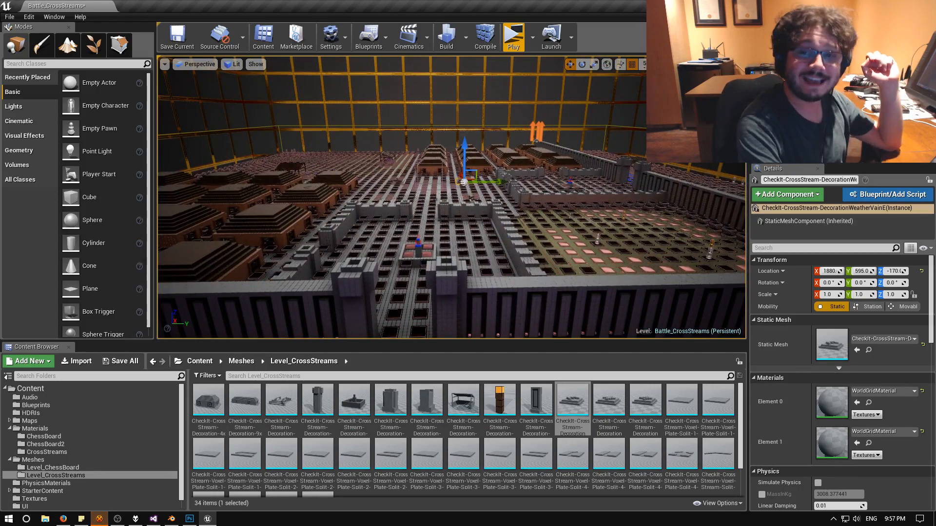
{"action": "right_click_drag", "start_coordinate": [451, 195], "coordinate": [482, 281]}
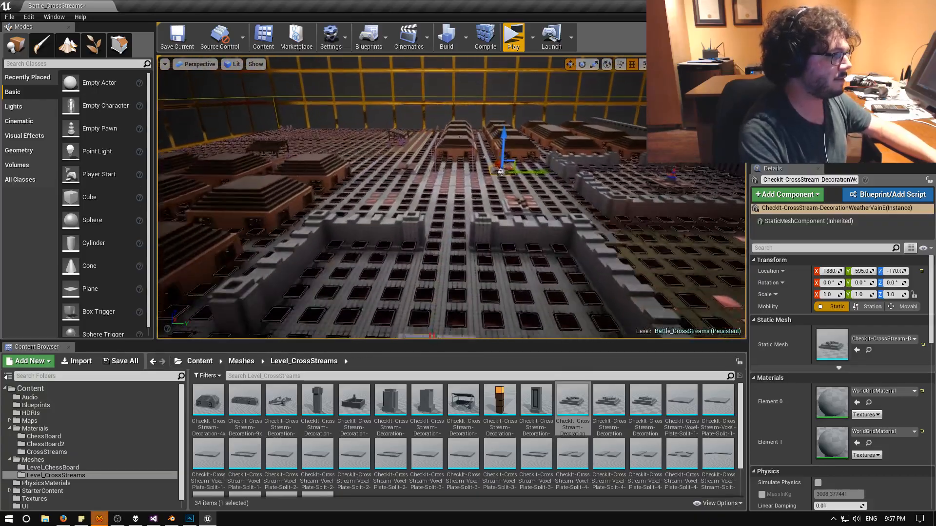
Set the viewport to Lighting Only near the stone wall beside the stream.
{"action": "key", "text": "w"}
{"action": "right_click_drag", "start_coordinate": [451, 195], "coordinate": [609, 243]}
{"action": "key", "text": "e"}
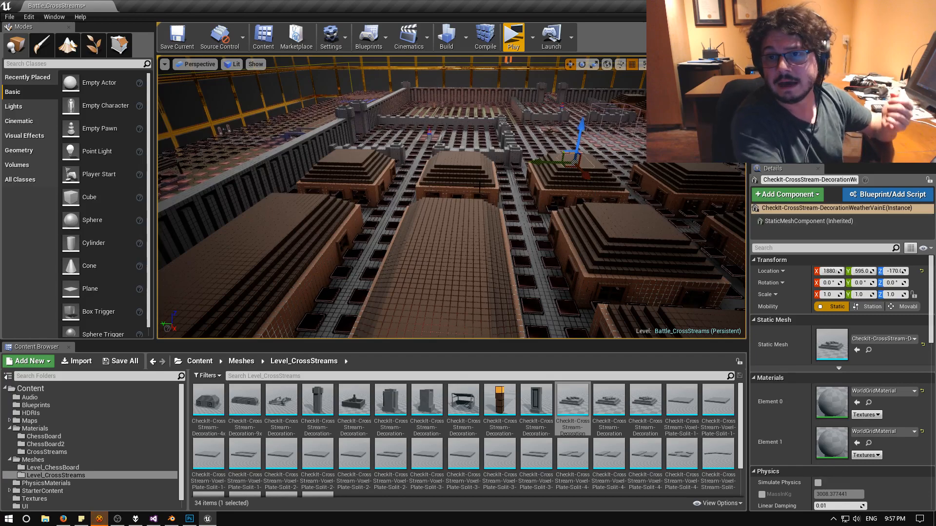
{"action": "right_click_drag", "start_coordinate": [480, 187], "coordinate": [512, 174]}
{"action": "key", "text": "w"}
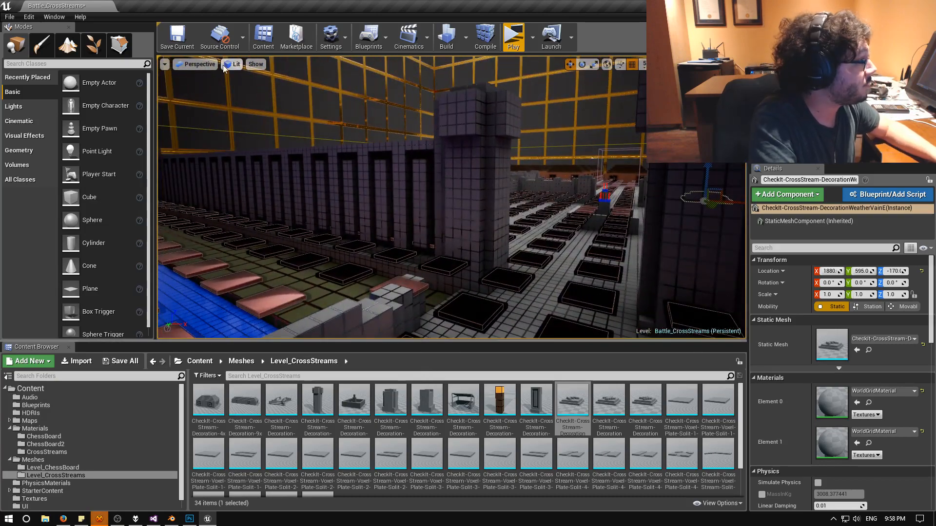
{"action": "left_click", "coordinate": [231, 64]}
{"action": "mouse_move", "coordinate": [273, 147]}
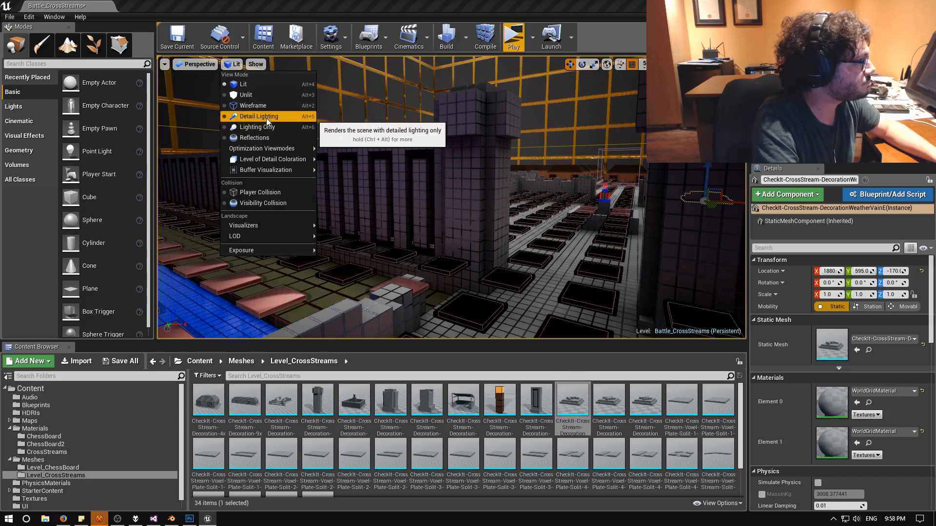
{"action": "left_click", "coordinate": [264, 127]}
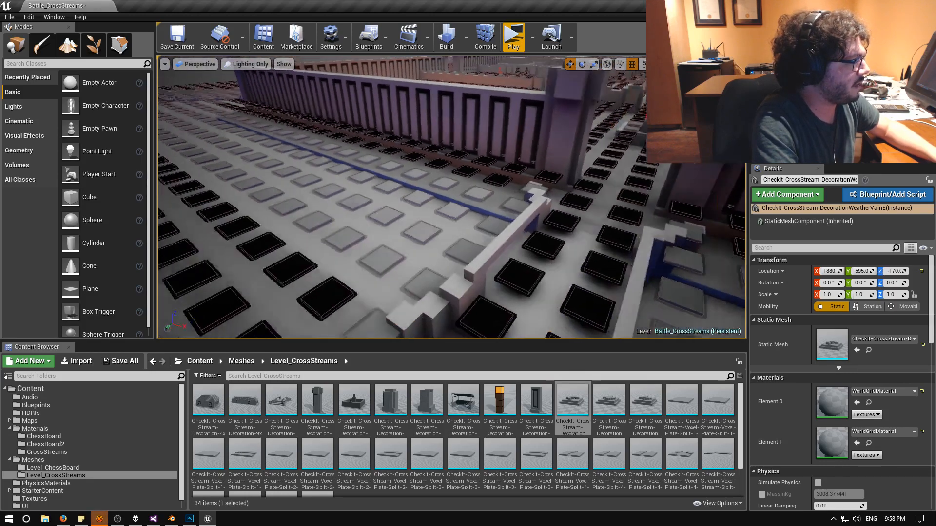
Examine the baked lighting on the house, its windows and the surrounding tiles without textures.
{"action": "right_click_drag", "start_coordinate": [437, 239], "coordinate": [265, 255]}
{"action": "key", "text": "w"}
{"action": "key", "text": "w"}
{"action": "key", "text": "w"}
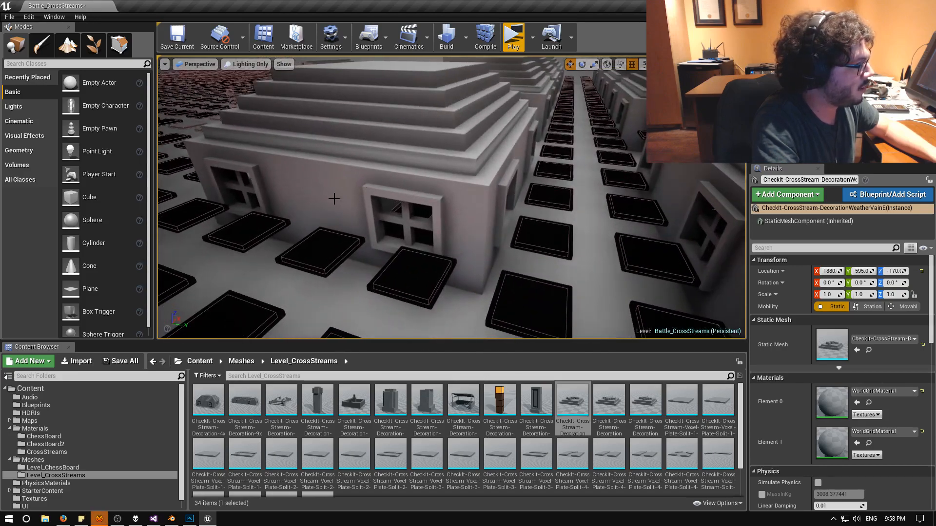
{"action": "right_click_drag", "start_coordinate": [477, 252], "coordinate": [350, 259]}
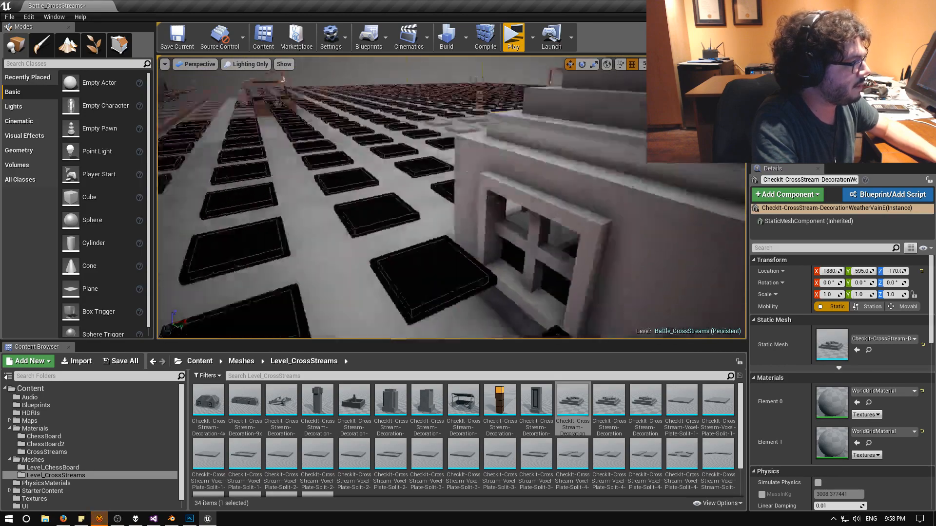
{"action": "right_click_drag", "start_coordinate": [451, 197], "coordinate": [353, 215]}
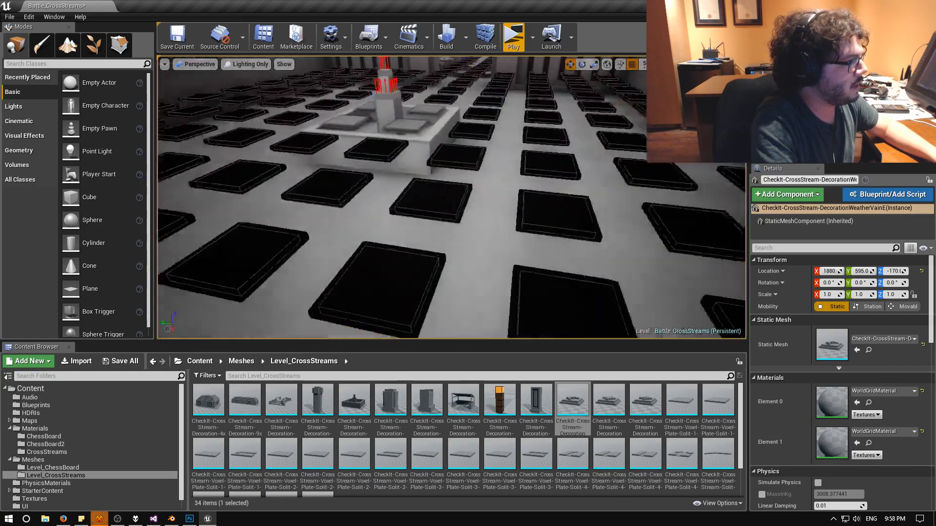
{"action": "right_click_drag", "start_coordinate": [451, 198], "coordinate": [426, 201]}
Set the viewport to Lightmap Density and survey the walls and tiles of the level.
{"action": "left_click", "coordinate": [250, 64]}
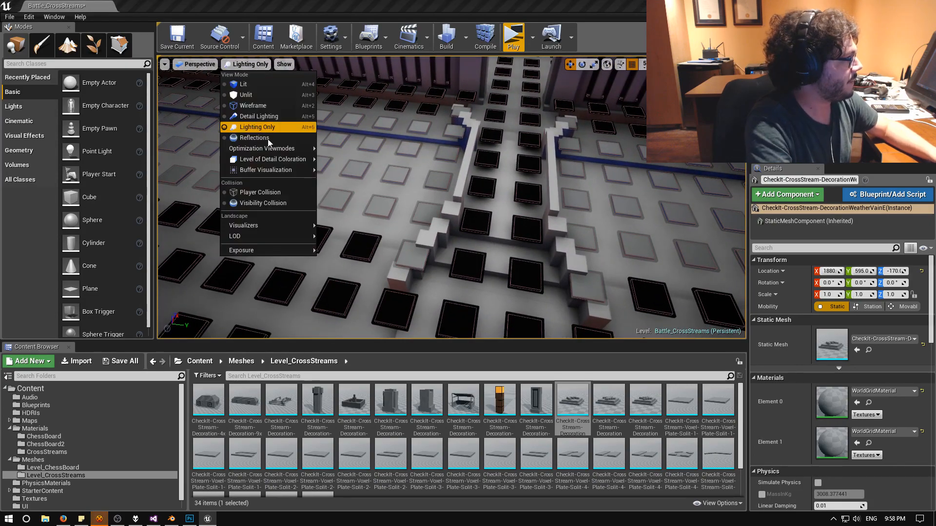
{"action": "mouse_move", "coordinate": [277, 147]}
{"action": "left_click", "coordinate": [404, 159]}
{"action": "right_click_drag", "start_coordinate": [405, 178], "coordinate": [249, 126]}
{"action": "right_click_drag", "start_coordinate": [438, 185], "coordinate": [534, 190]}
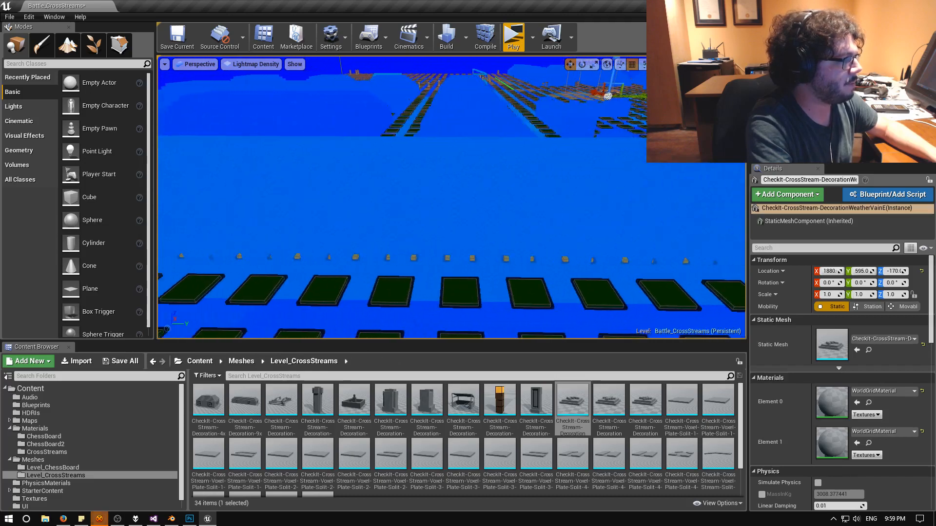
Examine the lightmap density of the outer wall, stream bed, floor and raised tiles up close.
{"action": "right_click_drag", "start_coordinate": [533, 190], "coordinate": [465, 215]}
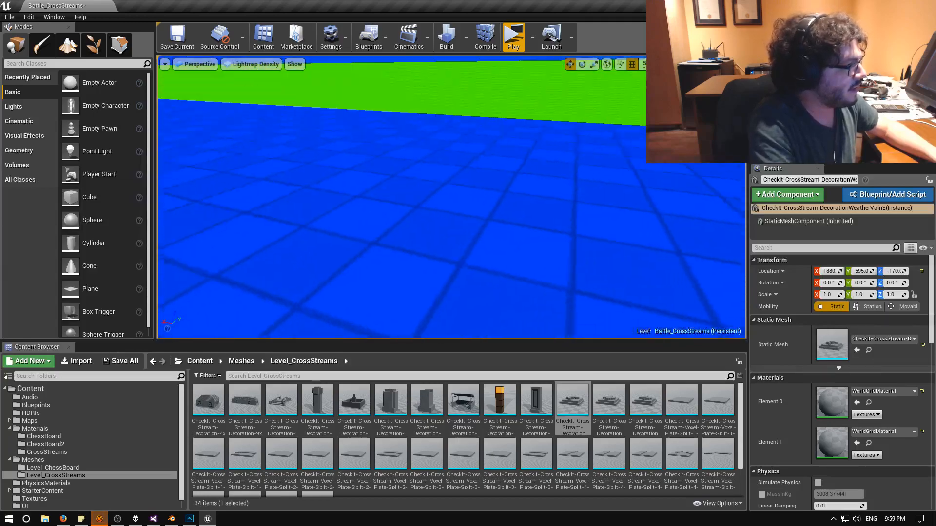
{"action": "right_click_drag", "start_coordinate": [452, 198], "coordinate": [390, 131]}
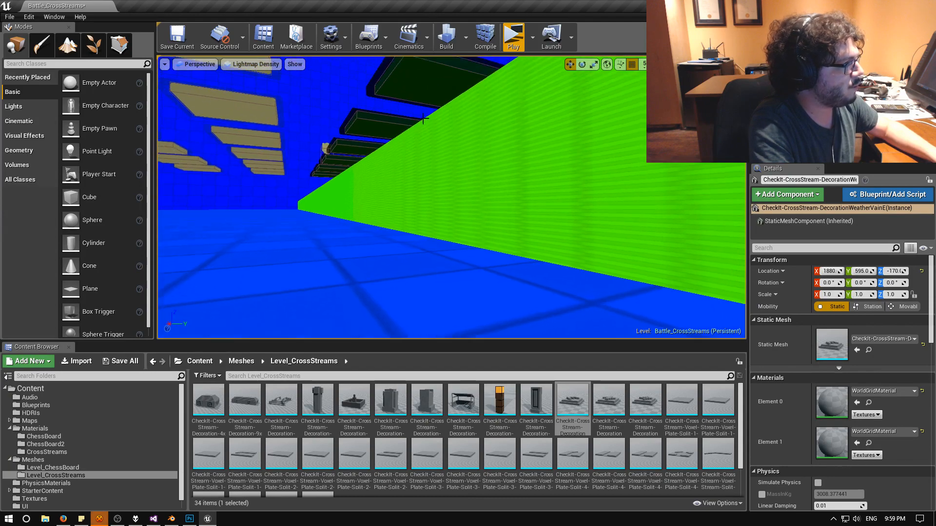
{"action": "right_click_drag", "start_coordinate": [430, 188], "coordinate": [448, 195]}
{"action": "mouse_move", "coordinate": [347, 198]}
{"action": "right_mouse_down"}
{"action": "mouse_move", "coordinate": [349, 217]}
{"action": "mouse_move", "coordinate": [351, 195]}
{"action": "right_mouse_up"}
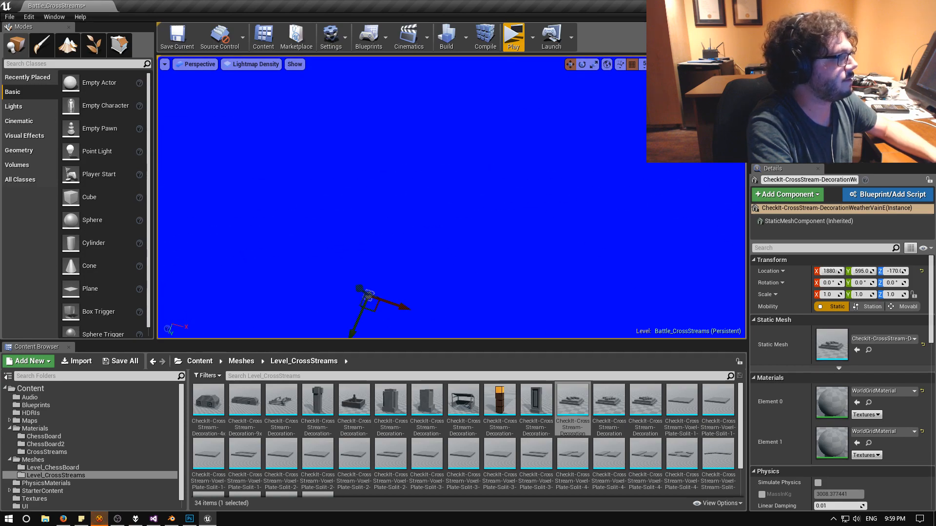
{"action": "right_click_drag", "start_coordinate": [419, 195], "coordinate": [380, 200]}
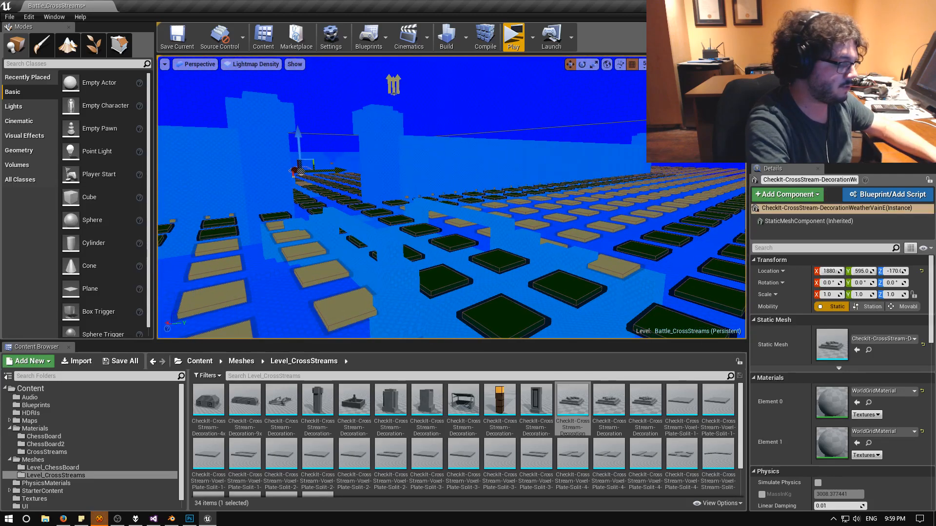
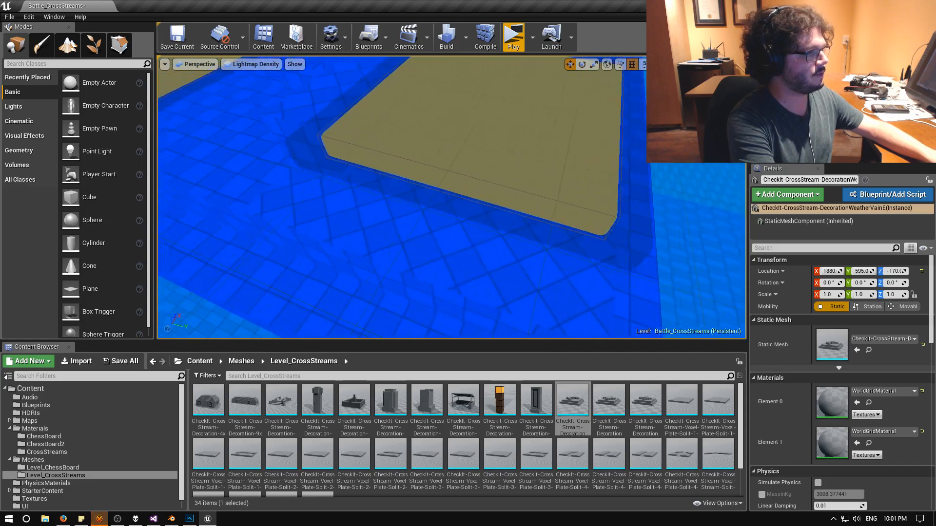
{"action": "right_click_drag", "start_coordinate": [404, 177], "coordinate": [485, 182]}
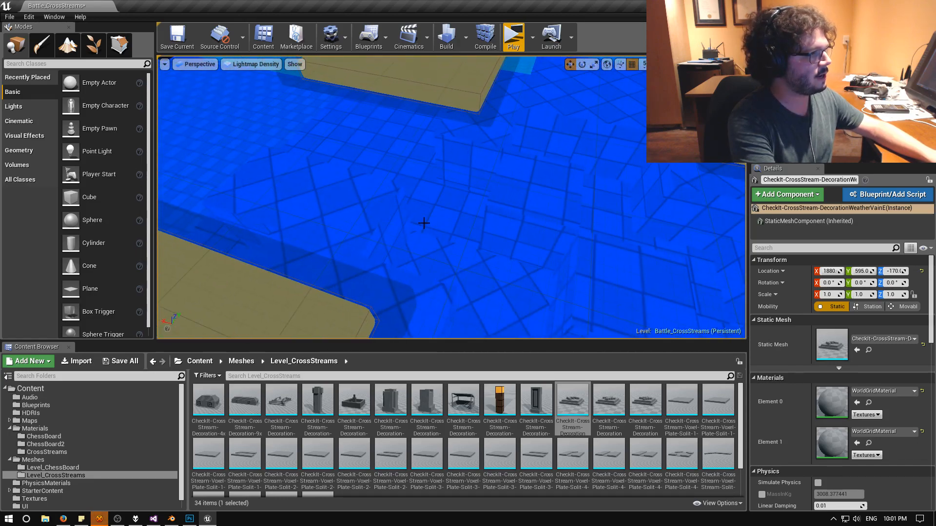
{"action": "right_click_drag", "start_coordinate": [423, 222], "coordinate": [534, 217]}
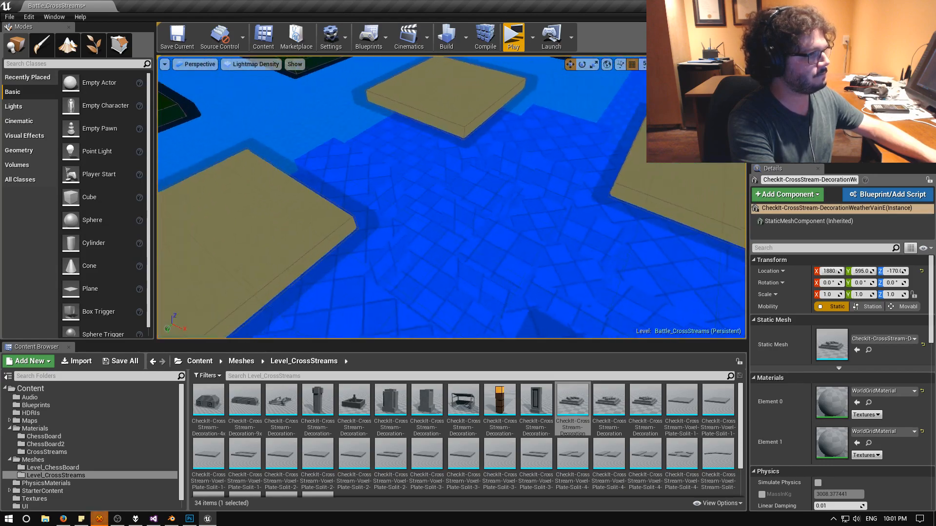
{"action": "mouse_move", "coordinate": [452, 197]}
{"action": "right_mouse_down"}
{"action": "mouse_move", "coordinate": [502, 198]}
{"action": "mouse_move", "coordinate": [541, 181]}
{"action": "mouse_move", "coordinate": [460, 196]}
{"action": "mouse_move", "coordinate": [480, 198]}
{"action": "mouse_move", "coordinate": [420, 193]}
{"action": "mouse_move", "coordinate": [463, 193]}
{"action": "mouse_move", "coordinate": [469, 177]}
{"action": "mouse_move", "coordinate": [445, 177]}
{"action": "mouse_move", "coordinate": [453, 205]}
{"action": "mouse_move", "coordinate": [456, 194]}
{"action": "mouse_move", "coordinate": [448, 201]}
{"action": "mouse_move", "coordinate": [457, 197]}
{"action": "right_mouse_up"}
Compare the Lit and Lighting Only views beneath the bridge over the stream, ending in Lit.
{"action": "left_click", "coordinate": [246, 65]}
{"action": "left_click", "coordinate": [250, 81]}
{"action": "left_click", "coordinate": [232, 64]}
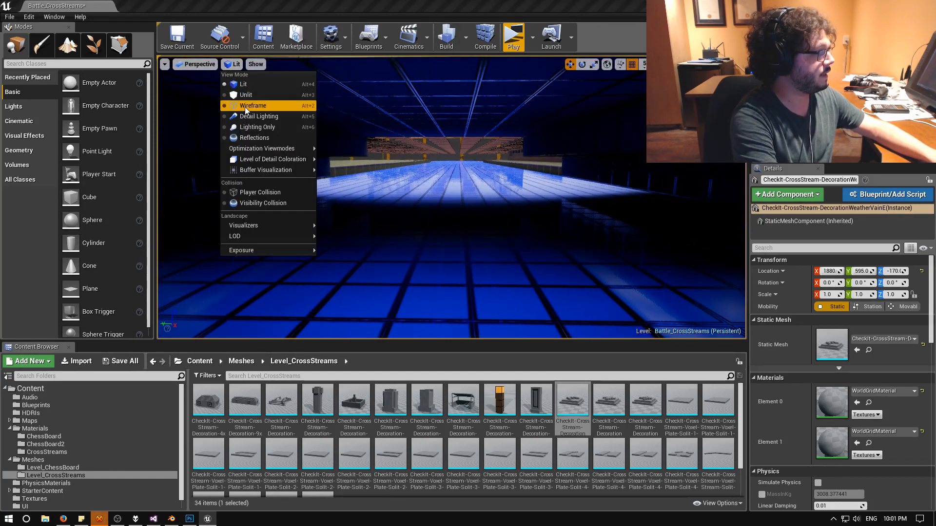
{"action": "left_click", "coordinate": [251, 128]}
{"action": "right_click_drag", "start_coordinate": [251, 128], "coordinate": [251, 128]}
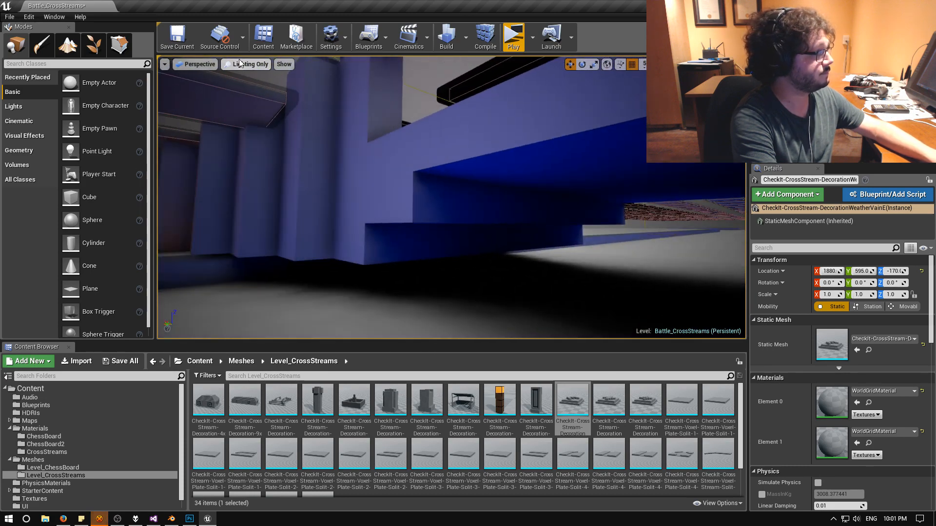
{"action": "left_click", "coordinate": [239, 63]}
{"action": "left_click", "coordinate": [243, 83]}
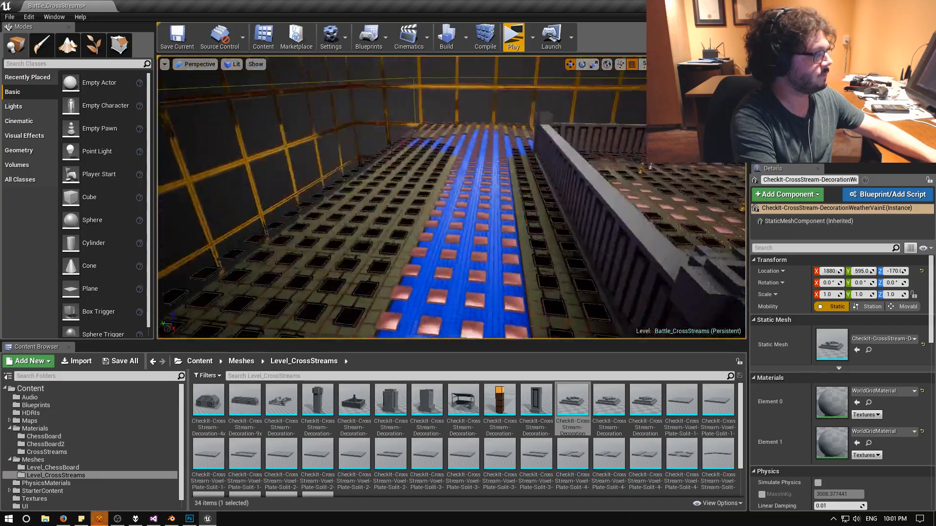
Set the viewport to the World Normal buffer visualization over the town area.
{"action": "mouse_move", "coordinate": [451, 197]}
{"action": "right_mouse_down"}
{"action": "mouse_move", "coordinate": [366, 180]}
{"action": "mouse_move", "coordinate": [458, 203]}
{"action": "mouse_move", "coordinate": [441, 204]}
{"action": "right_mouse_up"}
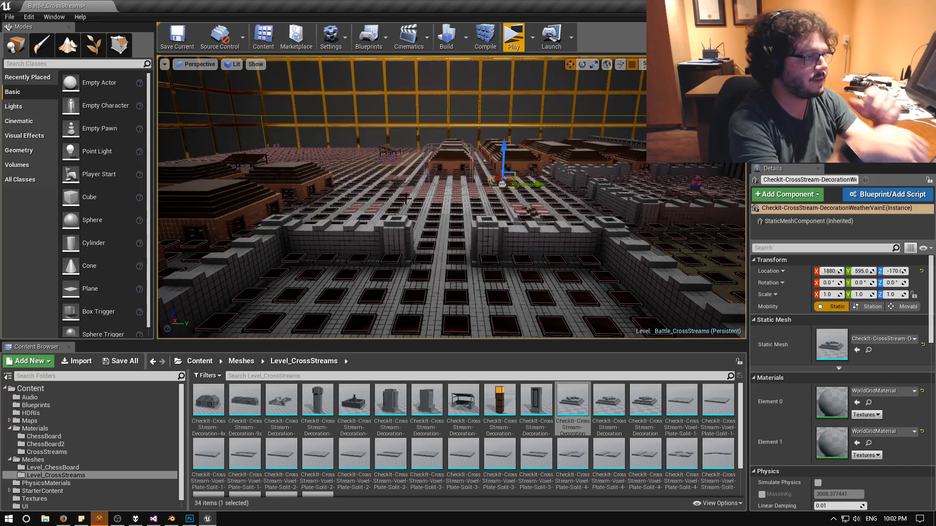
{"action": "key", "text": "w"}
{"action": "mouse_move", "coordinate": [407, 199]}
{"action": "right_mouse_down"}
{"action": "mouse_move", "coordinate": [439, 219]}
{"action": "mouse_move", "coordinate": [408, 193]}
{"action": "right_mouse_up"}
{"action": "right_click_drag", "start_coordinate": [277, 73], "coordinate": [228, 75]}
{"action": "key", "text": "s"}
{"action": "left_click", "coordinate": [229, 64]}
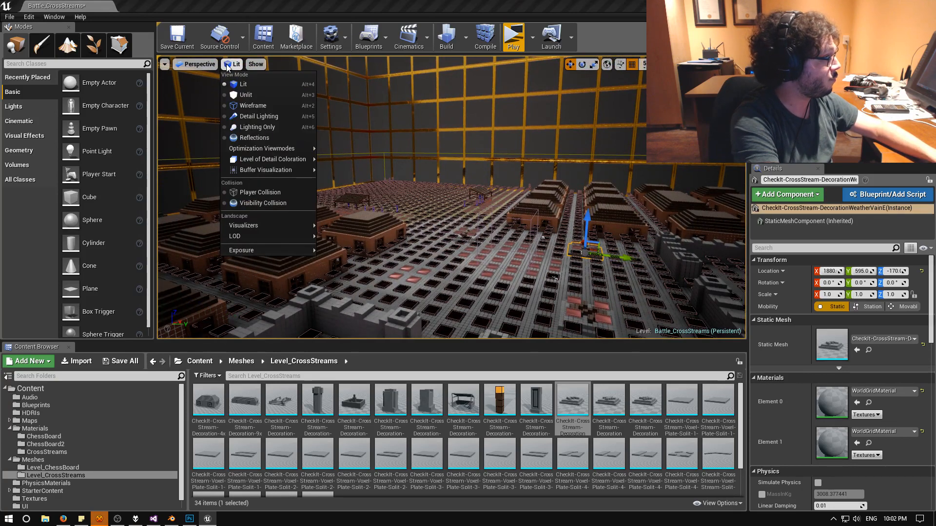
{"action": "left_click", "coordinate": [200, 64]}
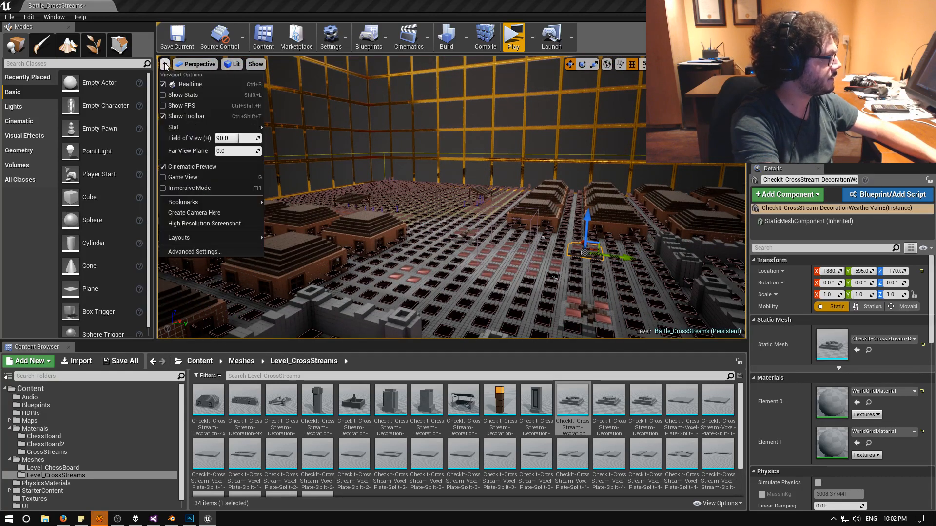
{"action": "left_click", "coordinate": [235, 65]}
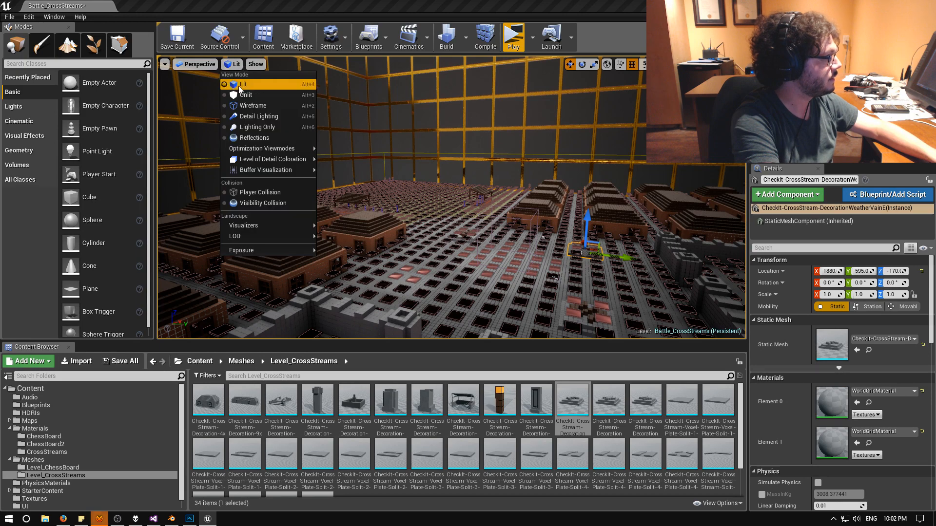
{"action": "mouse_move", "coordinate": [270, 168]}
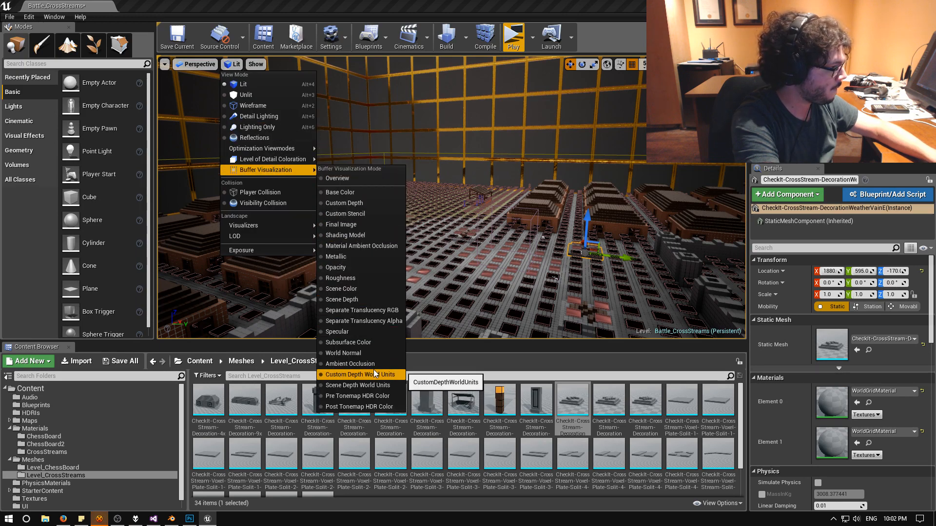
{"action": "left_click", "coordinate": [358, 351]}
Examine the world normals on the faces and voxel edges of the walls, houses and tiles.
{"action": "key", "text": "w"}
{"action": "right_click_drag", "start_coordinate": [452, 197], "coordinate": [651, 179]}
{"action": "right_click_drag", "start_coordinate": [297, 238], "coordinate": [63, 310]}
{"action": "key", "text": "w"}
{"action": "right_click_drag", "start_coordinate": [451, 198], "coordinate": [458, 197]}
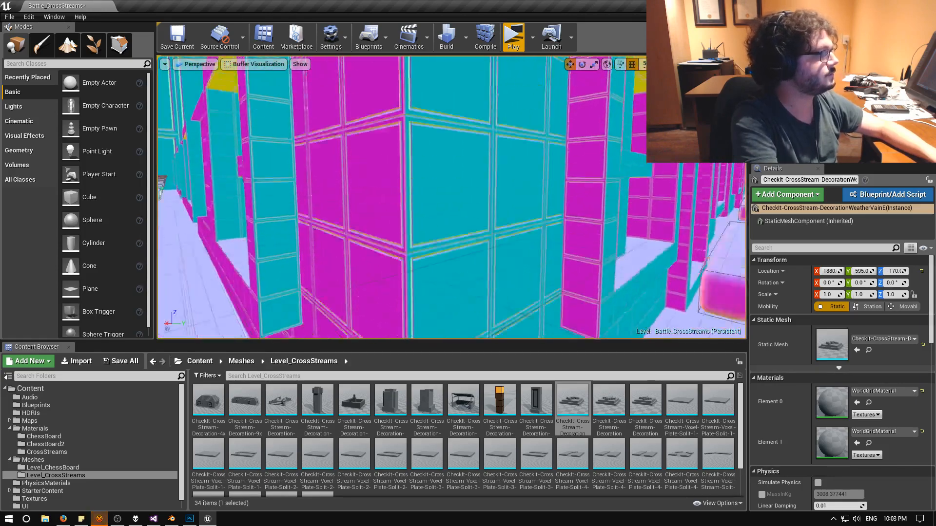
{"action": "right_click_drag", "start_coordinate": [452, 198], "coordinate": [445, 197]}
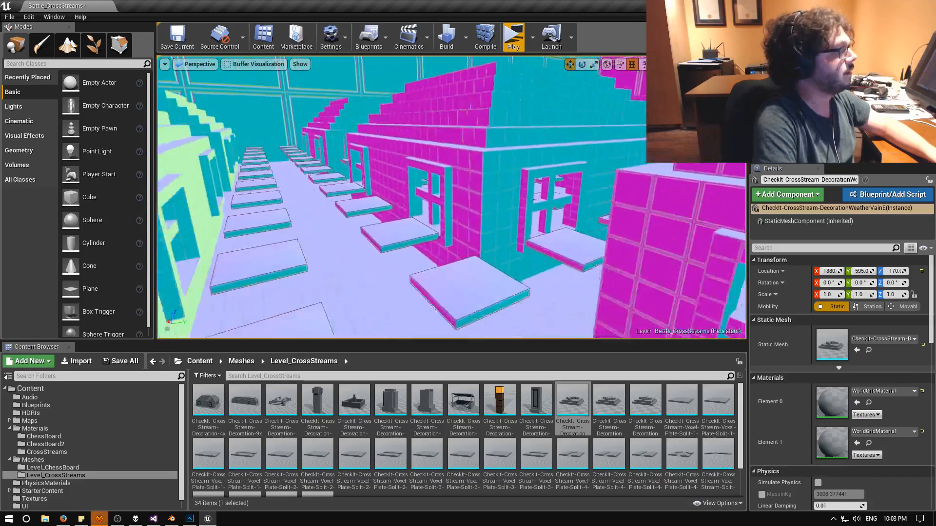
{"action": "right_click_drag", "start_coordinate": [451, 197], "coordinate": [577, 195]}
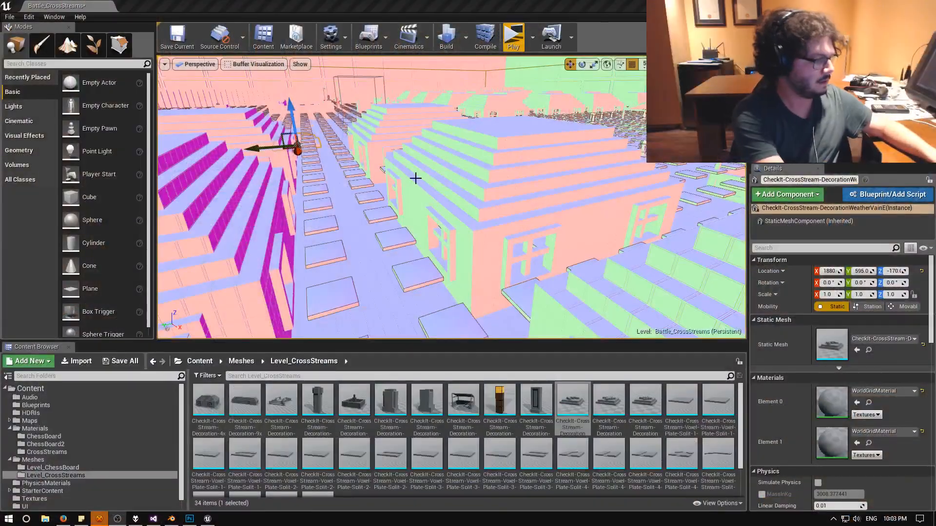
Set the viewport to Wireframe and look over the mesh topology of the houses and tiles.
{"action": "right_click_drag", "start_coordinate": [415, 179], "coordinate": [600, 166]}
{"action": "left_click", "coordinate": [257, 65]}
{"action": "left_click", "coordinate": [253, 106]}
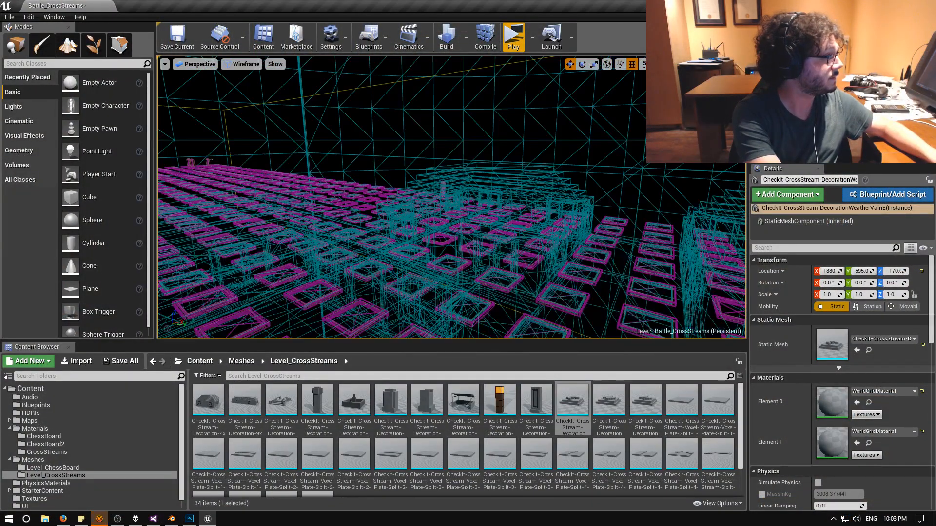
{"action": "right_click_drag", "start_coordinate": [451, 197], "coordinate": [303, 211]}
{"action": "key", "text": "s"}
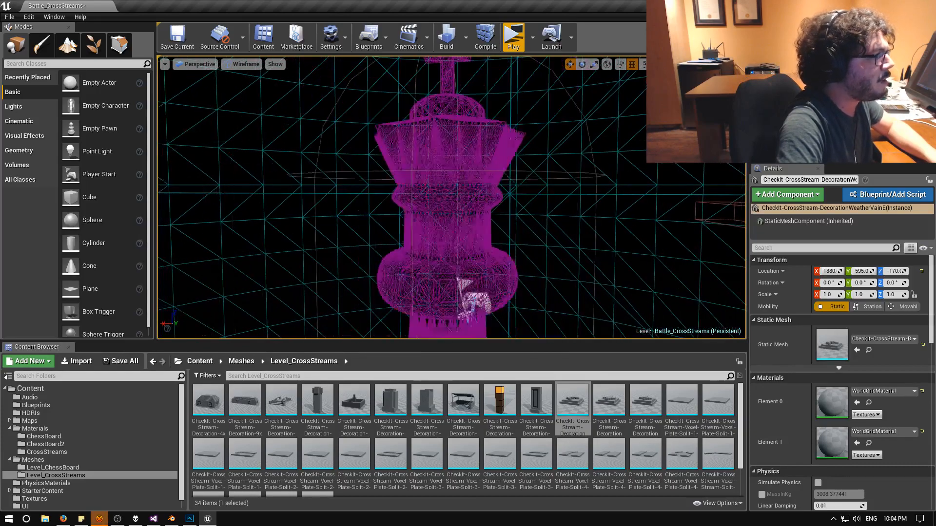
Examine the wireframe density of the chess piece up close and compare it with the level's voxel meshes.
{"action": "right_click_drag", "start_coordinate": [375, 173], "coordinate": [375, 174]}
{"action": "key", "text": "s"}
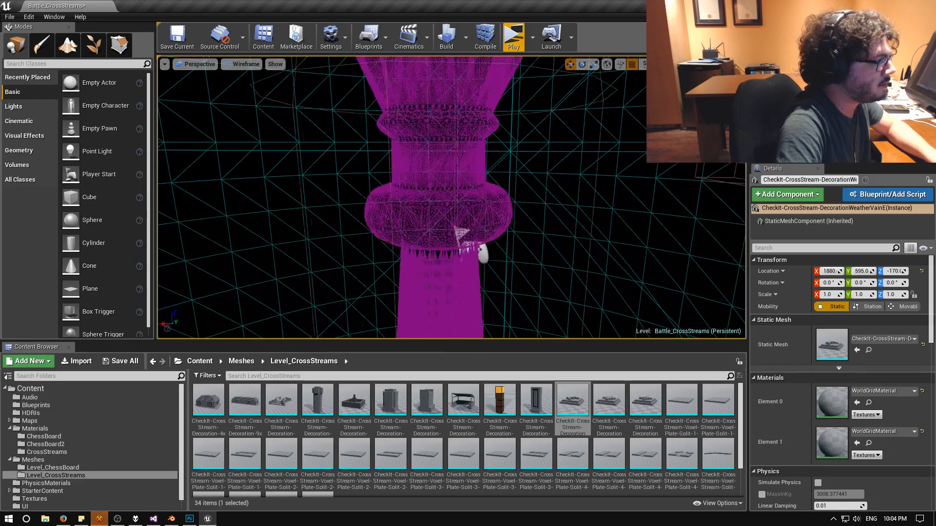
{"action": "key", "text": "w"}
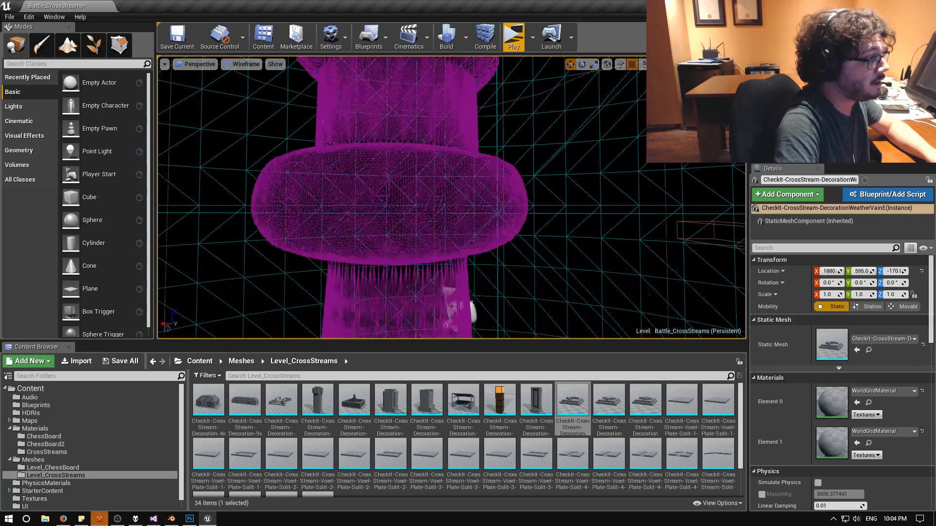
{"action": "key", "text": "w"}
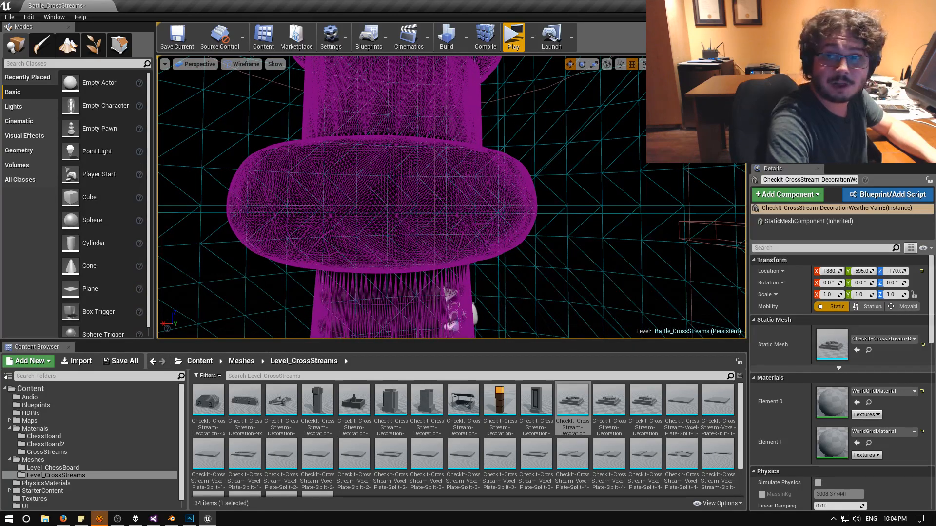
{"action": "key", "text": "w"}
{"action": "right_click_drag", "start_coordinate": [451, 198], "coordinate": [362, 211]}
{"action": "key", "text": "s"}
{"action": "key", "text": "s"}
{"action": "key", "text": "s"}
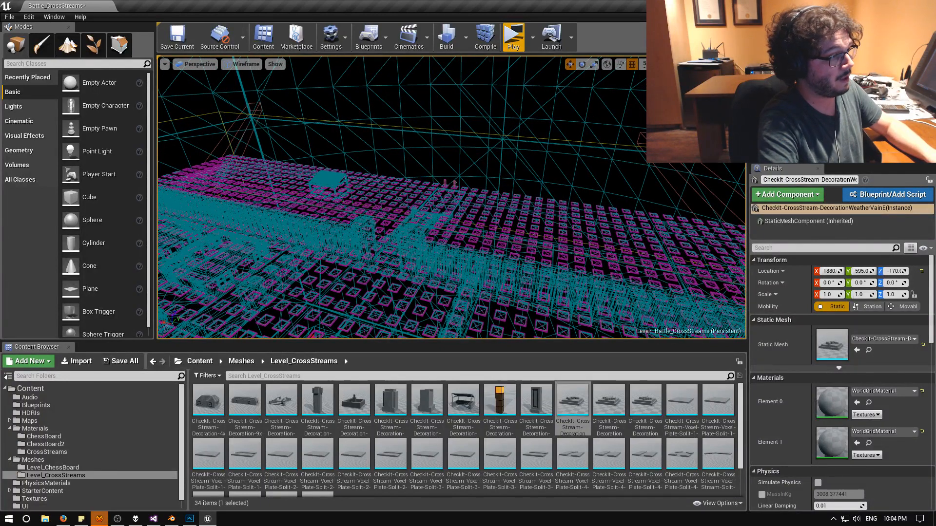
Fly across the board tiles to the tall chess pieces and inspect their wireframe up close.
{"action": "right_click_drag", "start_coordinate": [362, 211], "coordinate": [362, 215]}
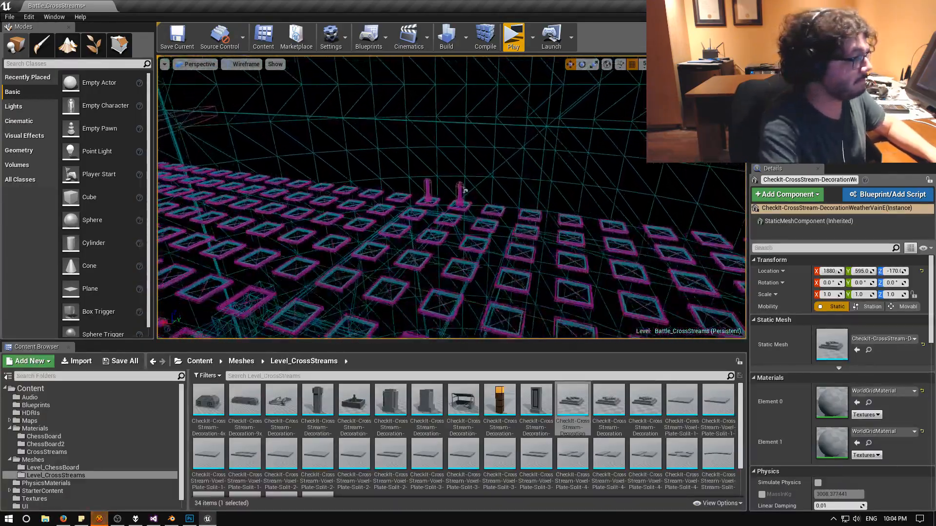
{"action": "mouse_move", "coordinate": [362, 215]}
{"action": "right_mouse_down"}
{"action": "mouse_move", "coordinate": [359, 193]}
{"action": "mouse_move", "coordinate": [352, 213]}
{"action": "right_mouse_up"}
{"action": "key", "text": "s"}
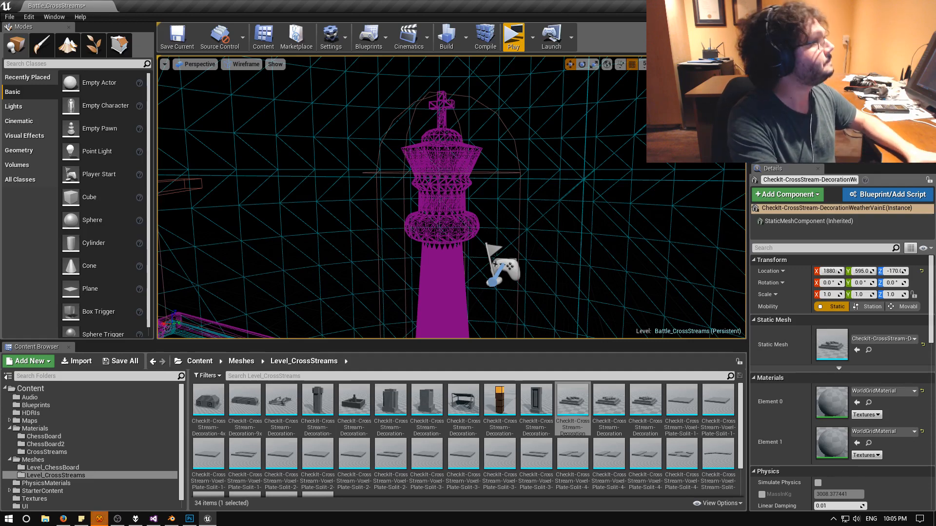
{"action": "key", "text": "w"}
{"action": "mouse_move", "coordinate": [451, 197]}
{"action": "right_mouse_down"}
{"action": "mouse_move", "coordinate": [448, 146]}
{"action": "mouse_move", "coordinate": [444, 194]}
{"action": "right_mouse_up"}
{"action": "key", "text": "s"}
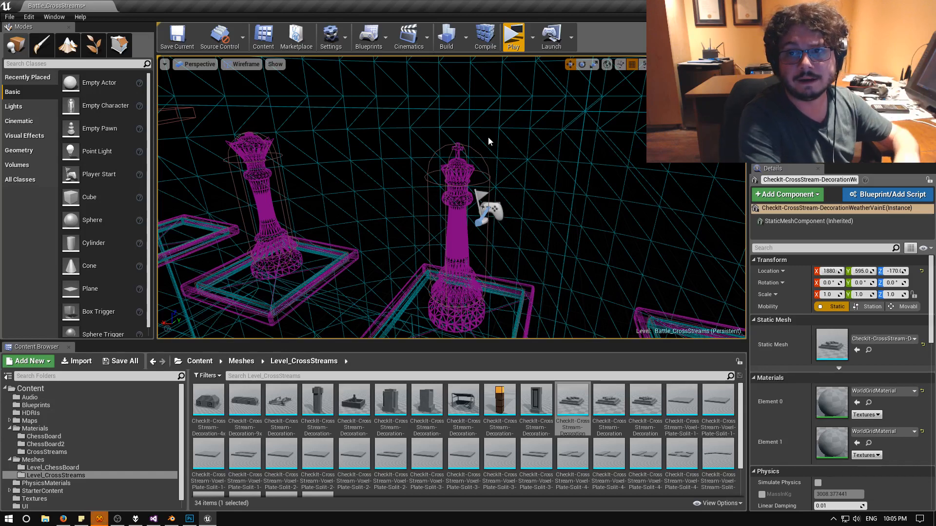
Open the M_piece_base material from the Materials folder, review its tessellation settings and close the material.
{"action": "left_click", "coordinate": [55, 453]}
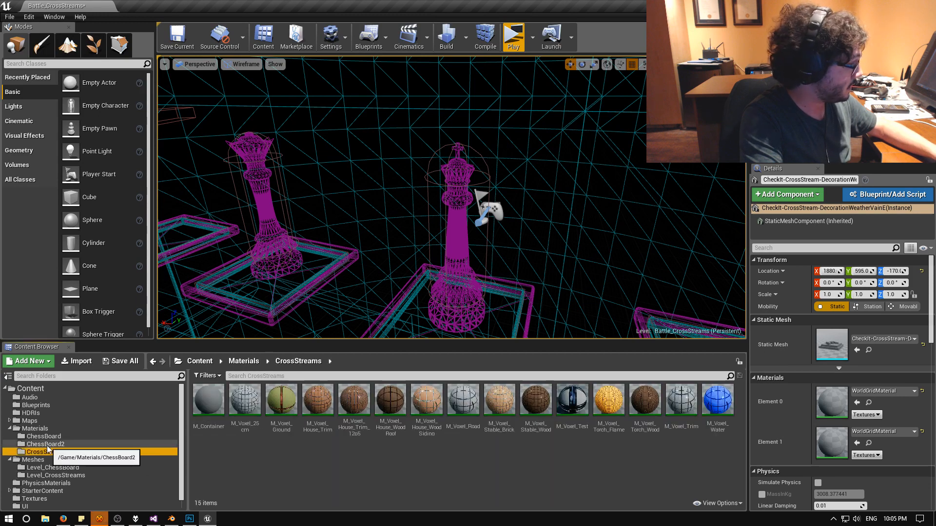
{"action": "left_click", "coordinate": [35, 429]}
{"action": "left_click", "coordinate": [462, 395]}
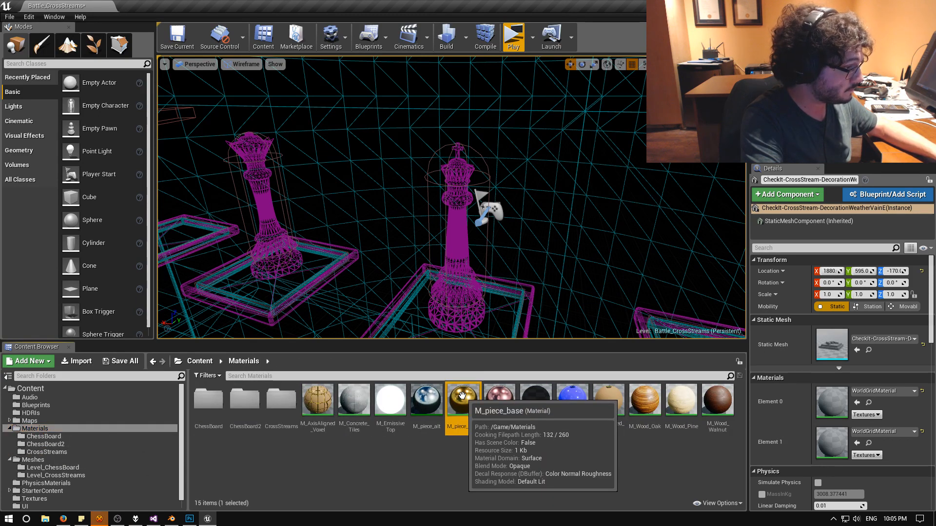
{"action": "double_click", "coordinate": [462, 396]}
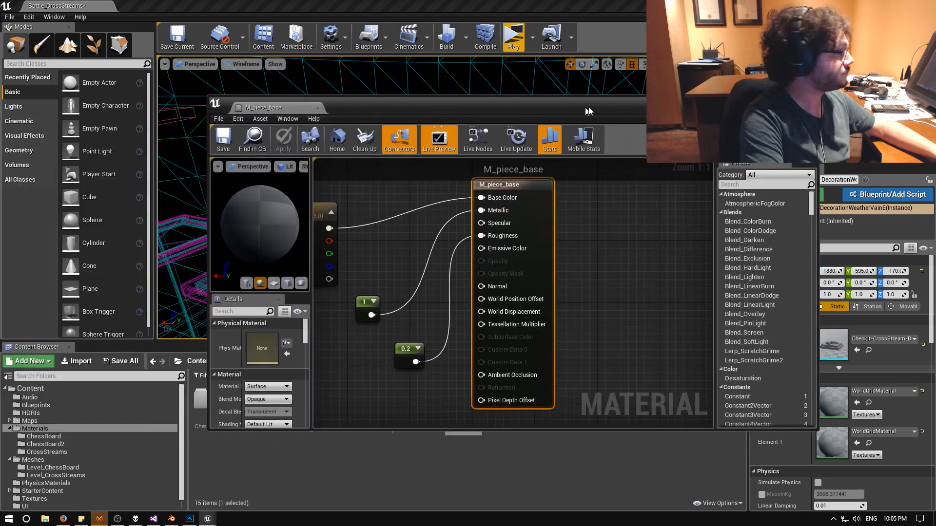
{"action": "left_click_drag", "start_coordinate": [586, 108], "coordinate": [615, 103]}
{"action": "scroll", "coordinate": [308, 356], "scroll_direction": "down", "scroll_amount": 10}
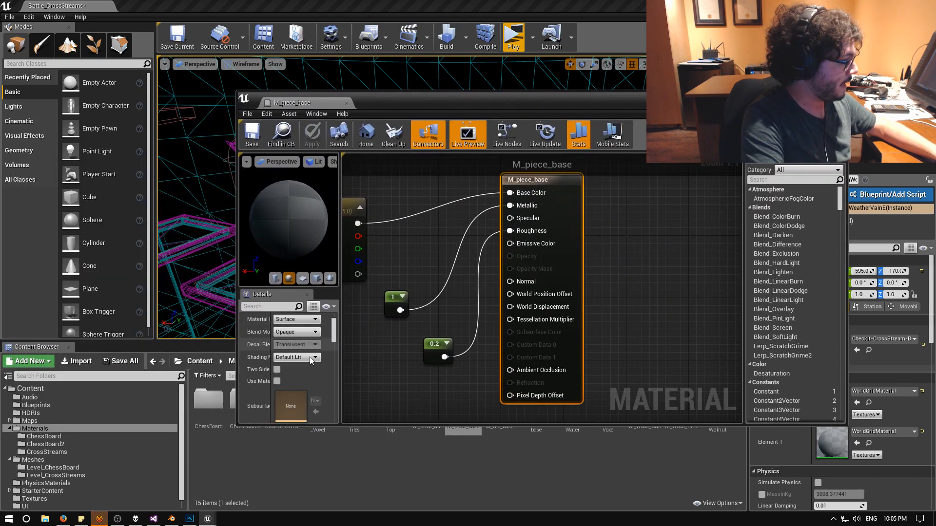
{"action": "scroll", "coordinate": [323, 355], "scroll_direction": "down", "scroll_amount": 8}
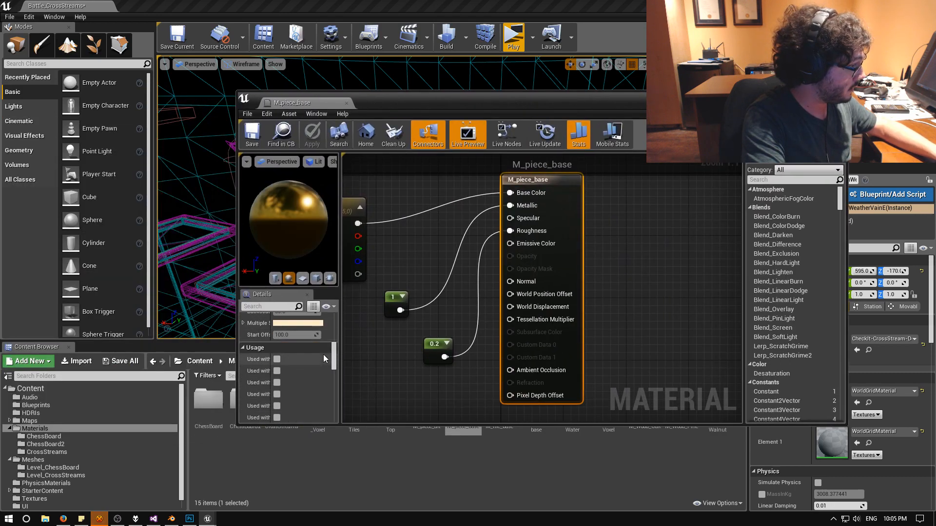
{"action": "scroll", "coordinate": [323, 356], "scroll_direction": "down", "scroll_amount": 5}
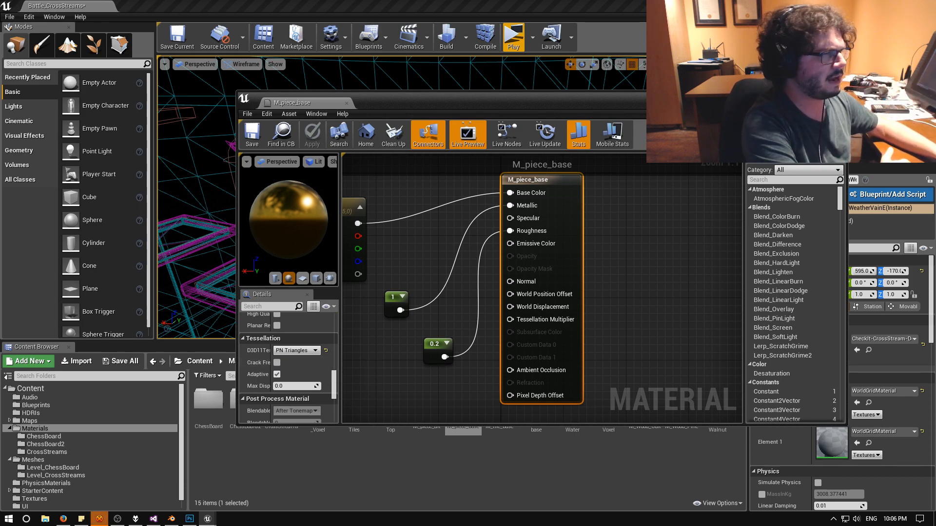
{"action": "left_click", "coordinate": [840, 96]}
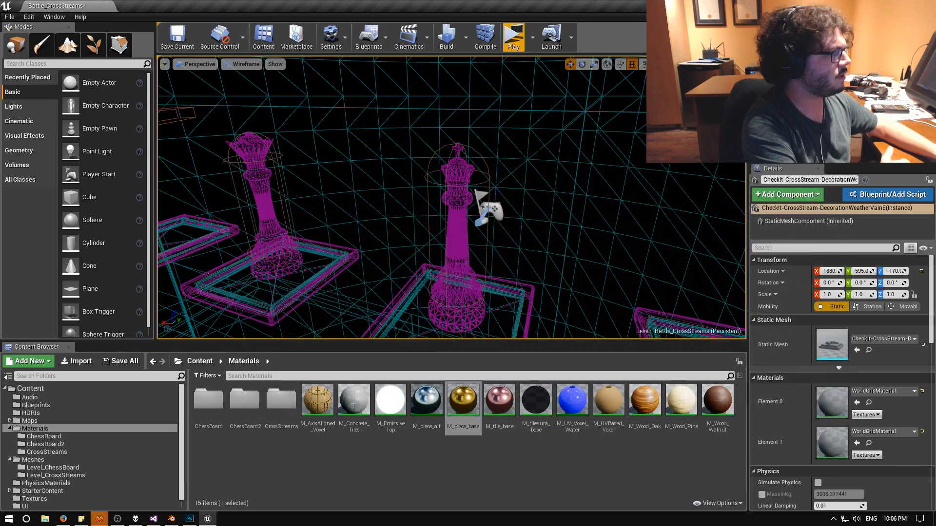
Examine the wireframe of the board tiles up close, at ground level and from above across the level.
{"action": "key", "text": "w"}
{"action": "right_click_drag", "start_coordinate": [598, 157], "coordinate": [774, 193]}
{"action": "key", "text": "w"}
{"action": "key", "text": "s"}
{"action": "key", "text": "w"}
{"action": "key", "text": "s"}
{"action": "key", "text": "s"}
{"action": "key", "text": "w"}
{"action": "key", "text": "w"}
{"action": "key", "text": "s"}
{"action": "key", "text": "w"}
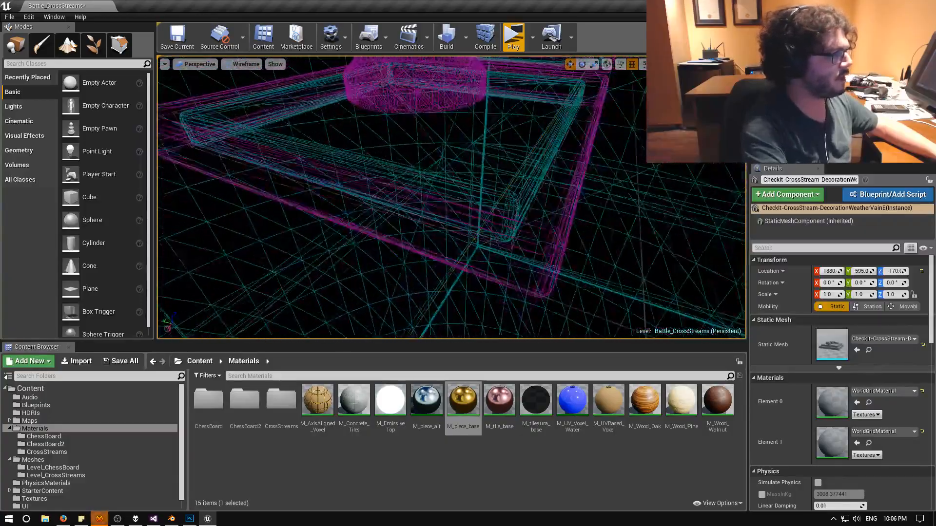
{"action": "right_click_drag", "start_coordinate": [628, 196], "coordinate": [640, 205]}
{"action": "key", "text": "w"}
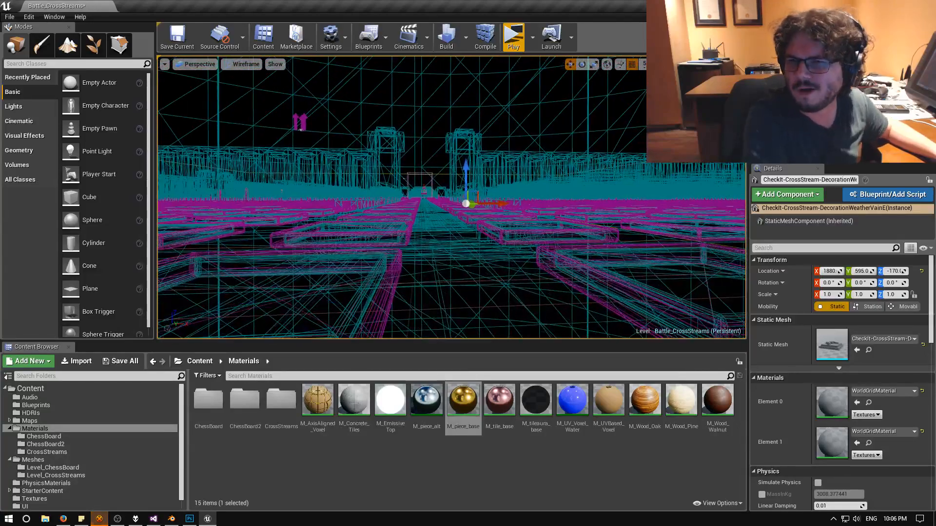
{"action": "right_click_drag", "start_coordinate": [632, 199], "coordinate": [629, 204]}
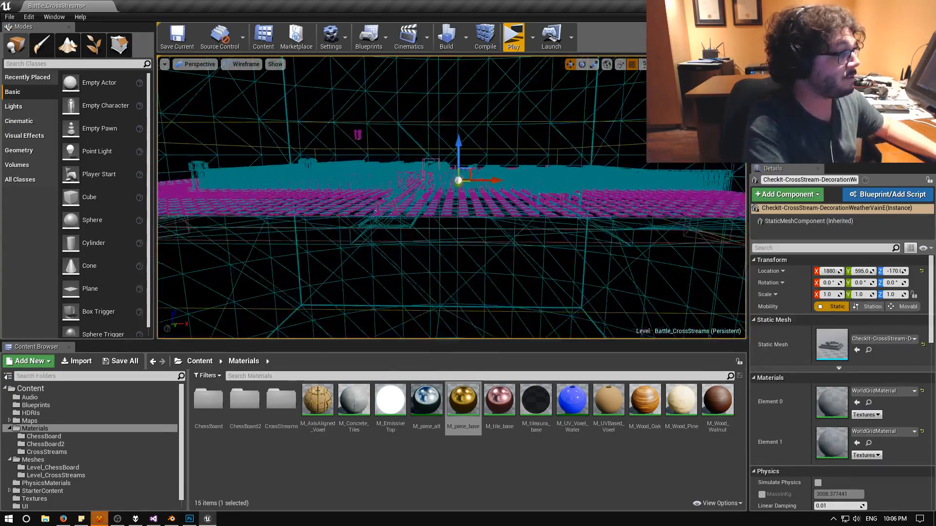
{"action": "key", "text": "s"}
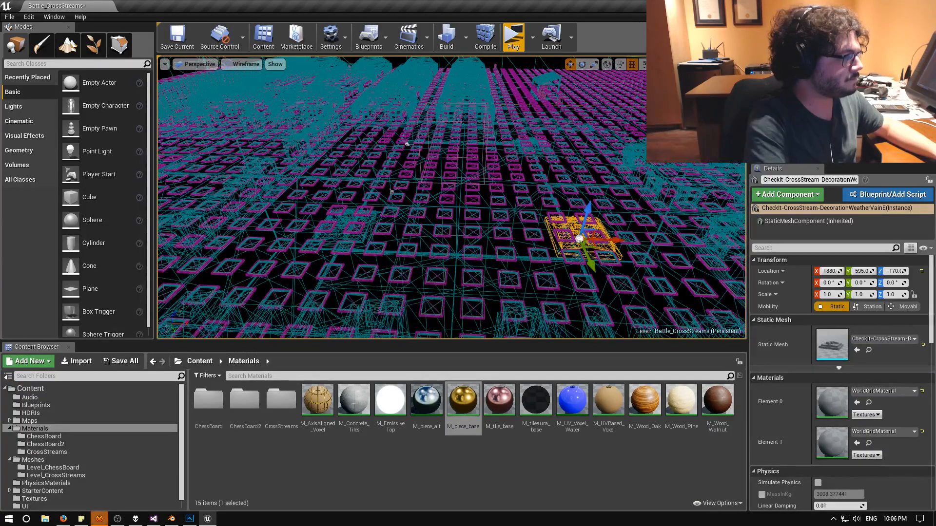
Set the viewport to Lit and inspect the beveled voxel edges of the brown wall and gold-trimmed outer wall.
{"action": "left_click", "coordinate": [246, 65]}
{"action": "left_click", "coordinate": [243, 83]}
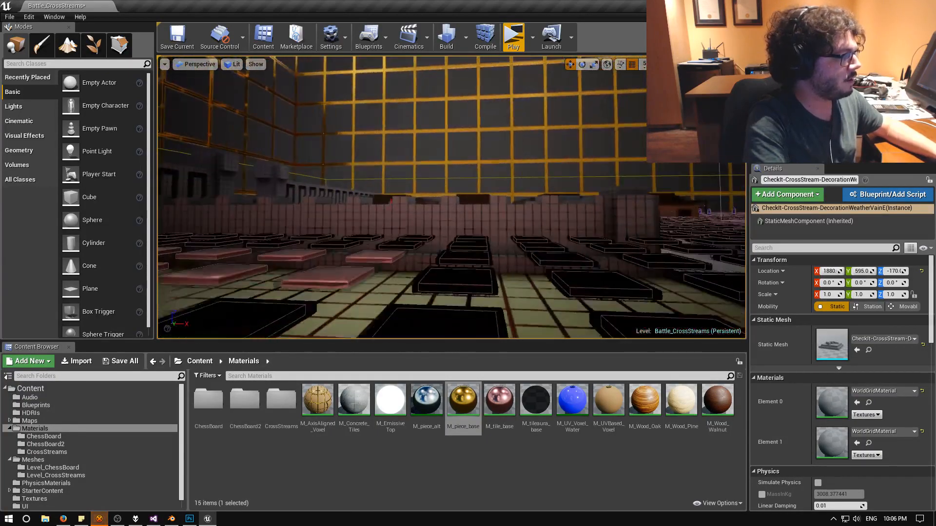
{"action": "key", "text": "w"}
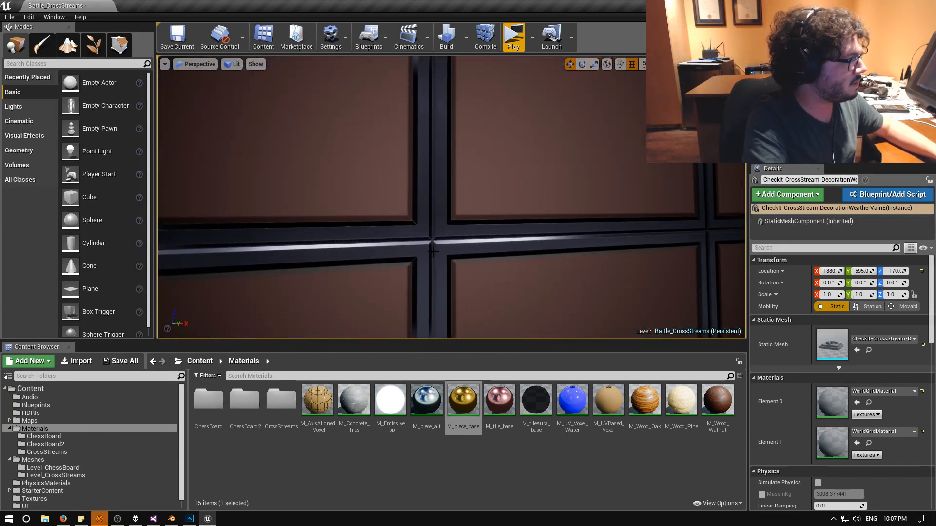
{"action": "right_click_drag", "start_coordinate": [451, 198], "coordinate": [341, 198]}
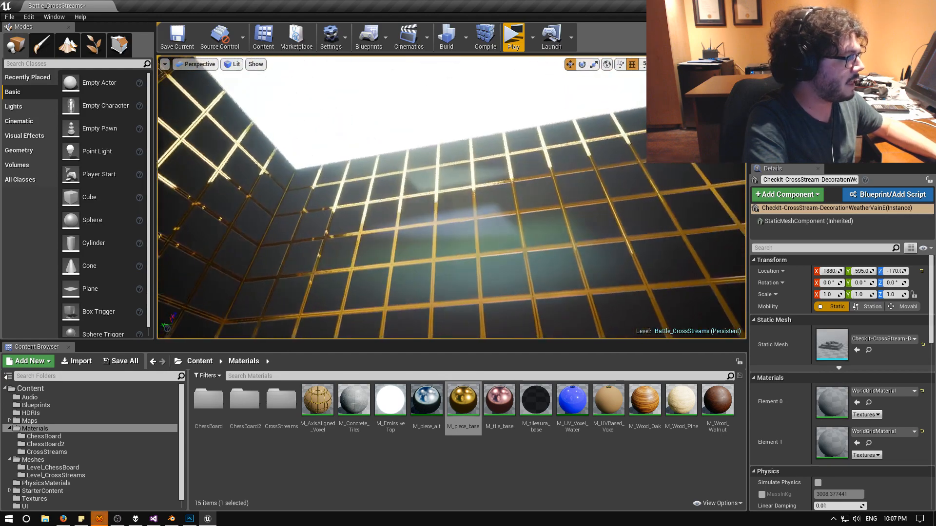
{"action": "right_click_drag", "start_coordinate": [451, 197], "coordinate": [413, 275]}
{"action": "key", "text": "w"}
{"action": "key", "text": "w"}
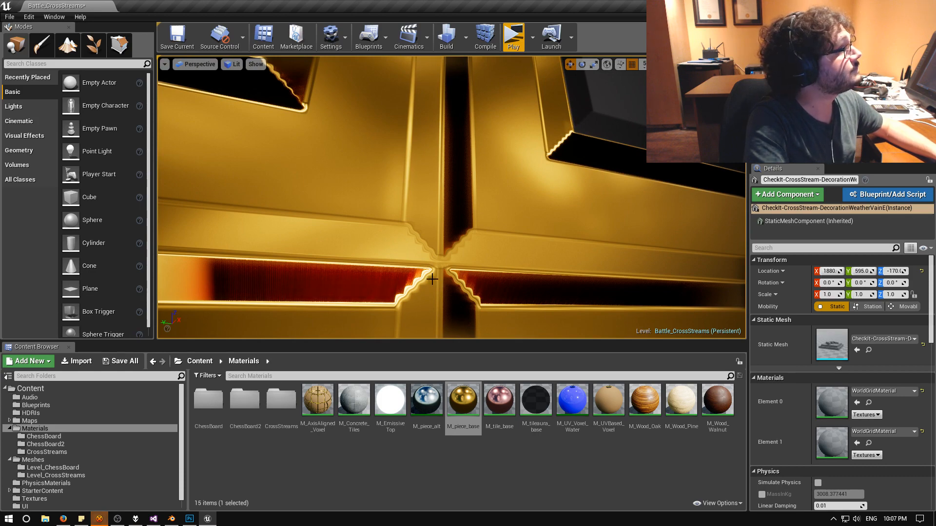
{"action": "right_click_drag", "start_coordinate": [427, 276], "coordinate": [388, 263]}
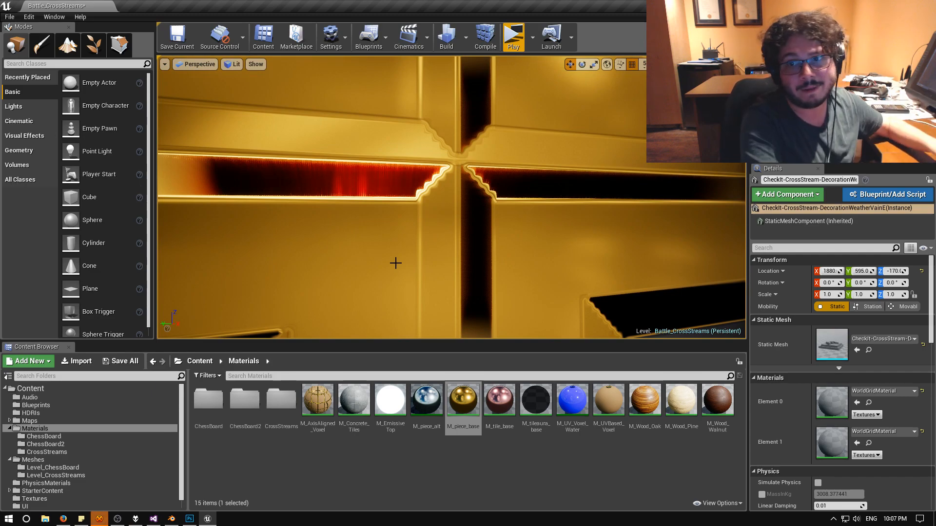
Look over the river, stone bridge and castle wall in the lit view.
{"action": "key", "text": "f"}
{"action": "key", "text": "w"}
{"action": "right_click_drag", "start_coordinate": [451, 197], "coordinate": [672, 233]}
{"action": "right_click_drag", "start_coordinate": [344, 232], "coordinate": [631, 234]}
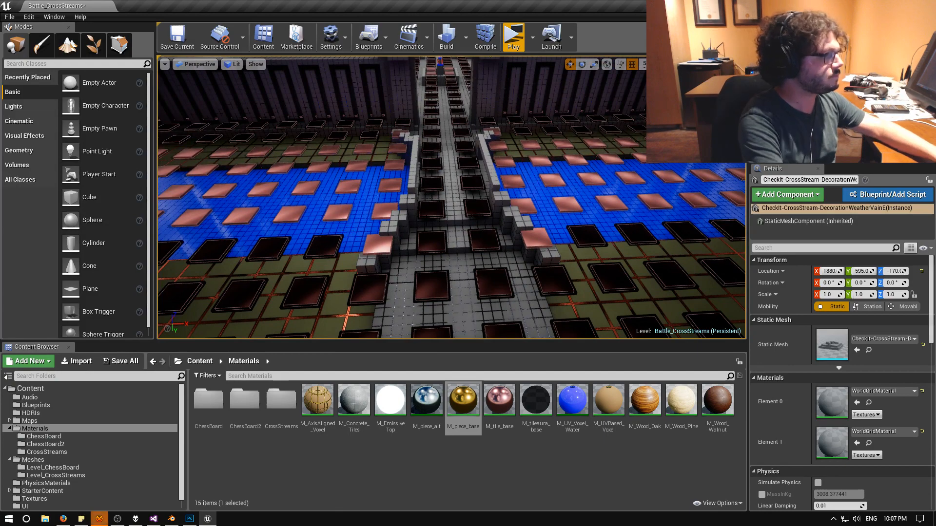
{"action": "right_click_drag", "start_coordinate": [427, 221], "coordinate": [410, 208]}
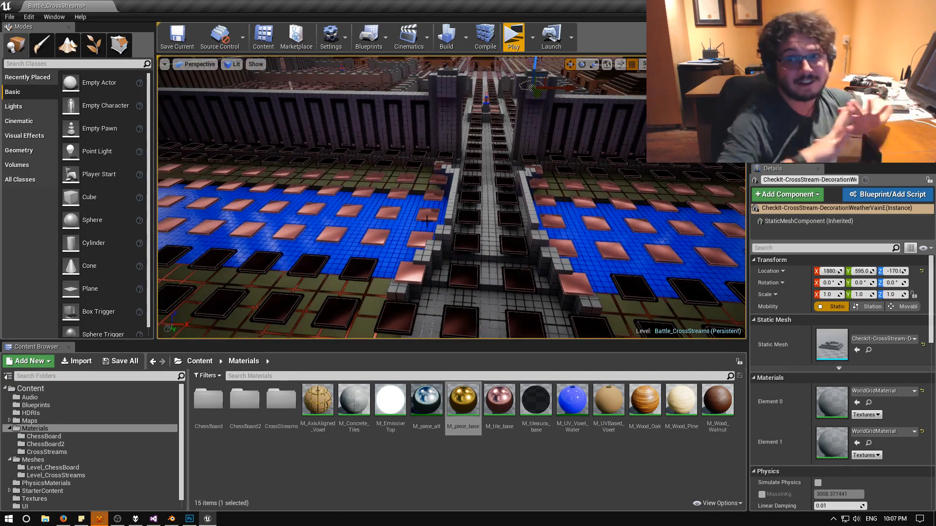
{"action": "right_click_drag", "start_coordinate": [403, 191], "coordinate": [344, 190]}
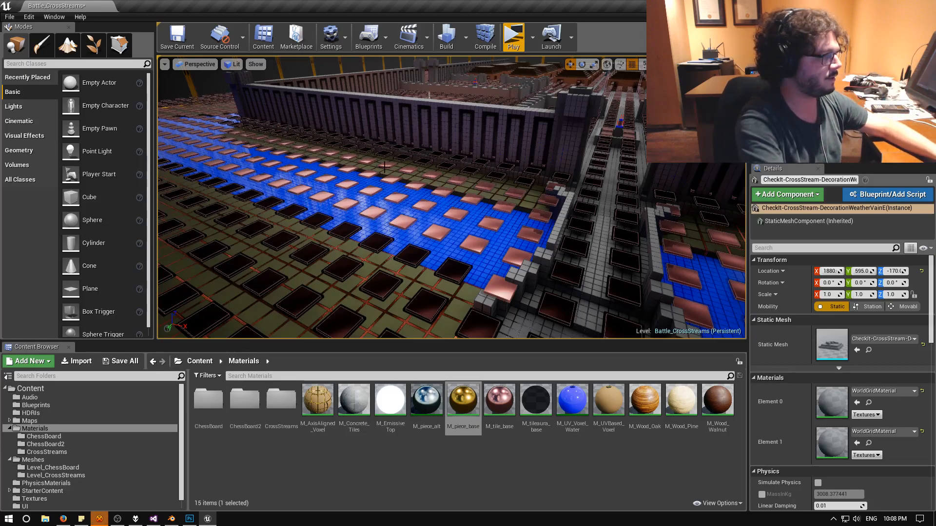
Examine the reflective ground grid and dark tiles of the walled field up close in the lit view.
{"action": "key", "text": "w"}
{"action": "right_click_drag", "start_coordinate": [402, 191], "coordinate": [365, 297]}
{"action": "key", "text": "w"}
{"action": "key", "text": "s"}
{"action": "key", "text": "w"}
{"action": "key", "text": "s"}
{"action": "key", "text": "w"}
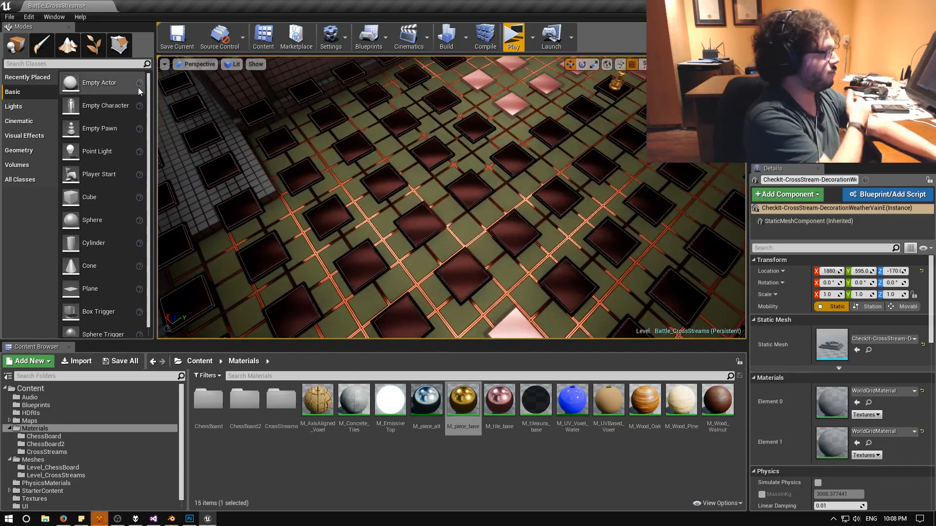
Keep the Lit view mode and enlarge the viewport to full screen over the tiled field.
{"action": "left_click", "coordinate": [234, 64]}
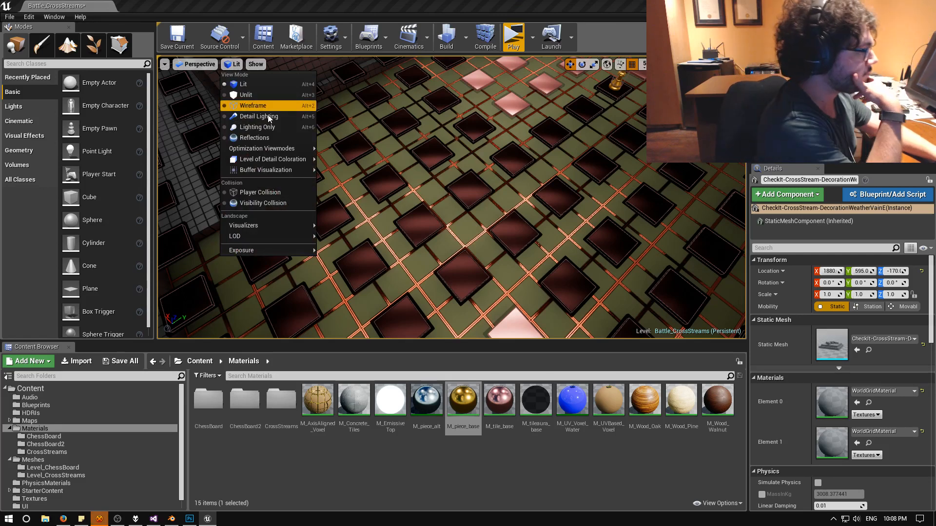
{"action": "left_click", "coordinate": [617, 67]}
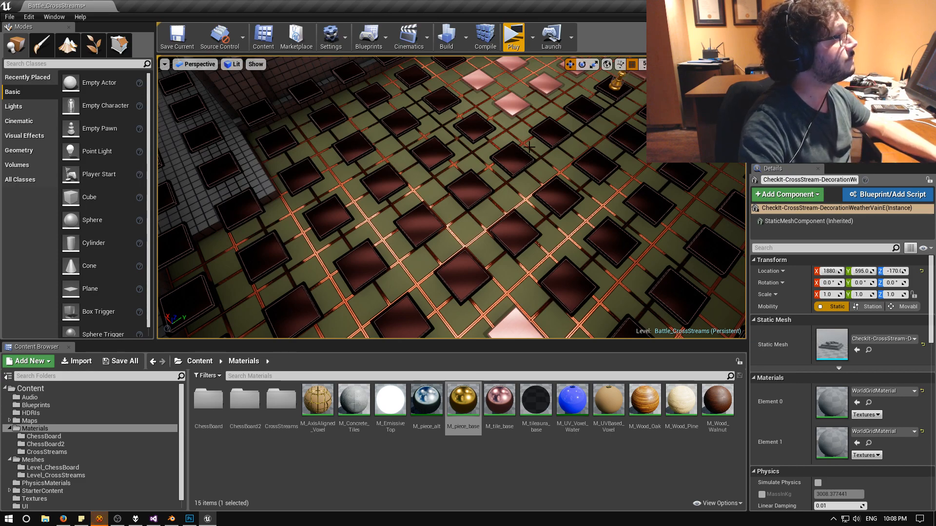
{"action": "right_click_drag", "start_coordinate": [509, 162], "coordinate": [587, 139]}
{"action": "key", "text": "F11"}
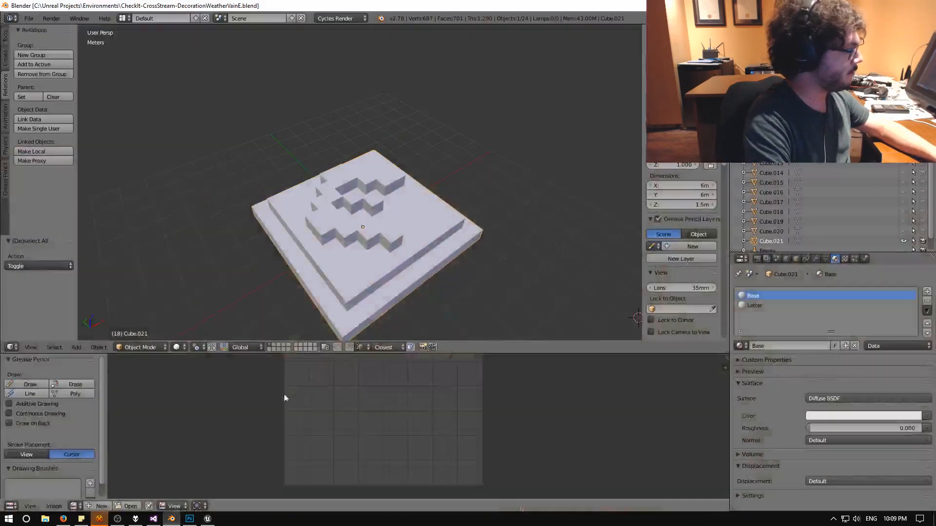
Switch to Blender and look over the E weather vane mesh from several angles.
{"action": "left_click", "coordinate": [171, 518]}
{"action": "middle_click_drag", "start_coordinate": [362, 229], "coordinate": [331, 210]}
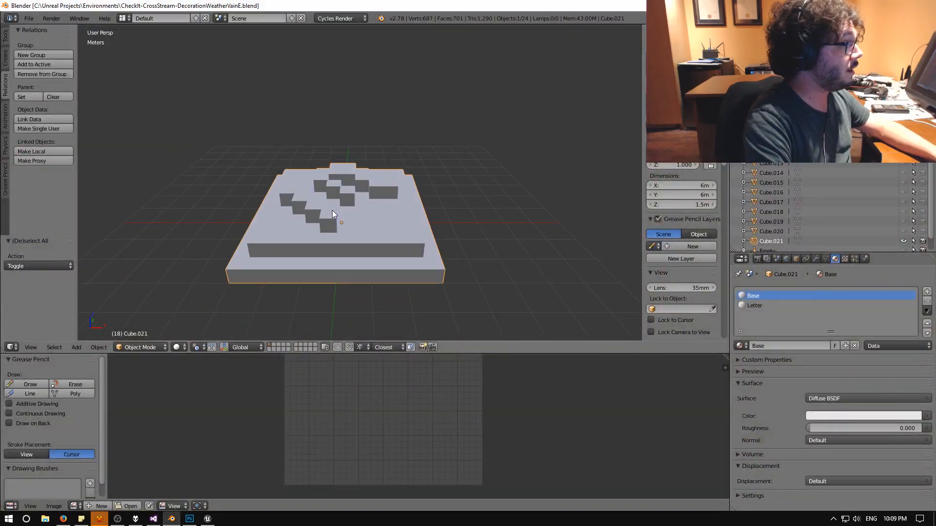
{"action": "mouse_move", "coordinate": [326, 253]}
{"action": "middle_mouse_down"}
{"action": "mouse_move", "coordinate": [323, 243]}
{"action": "mouse_move", "coordinate": [329, 249]}
{"action": "middle_mouse_up"}
{"action": "key", "text": "a"}
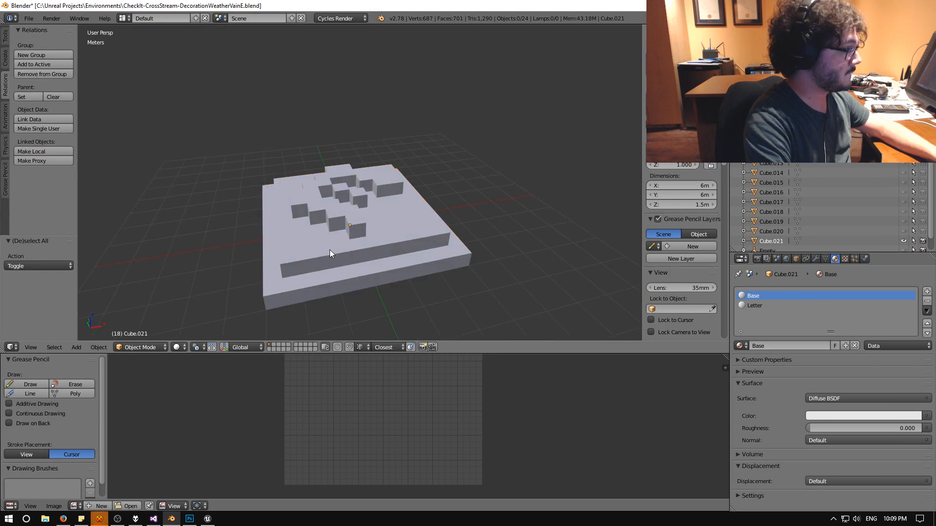
{"action": "key", "text": "a"}
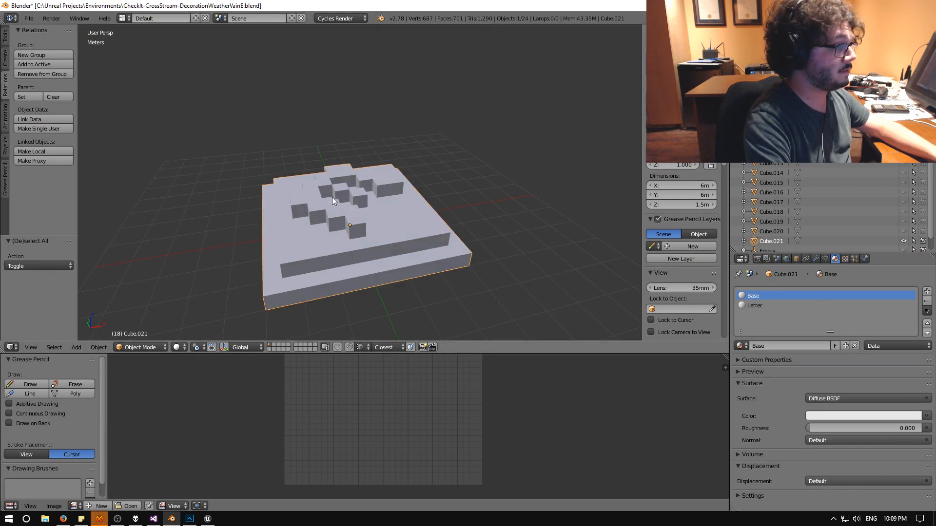
{"action": "key", "text": "a"}
{"action": "key", "text": "a"}
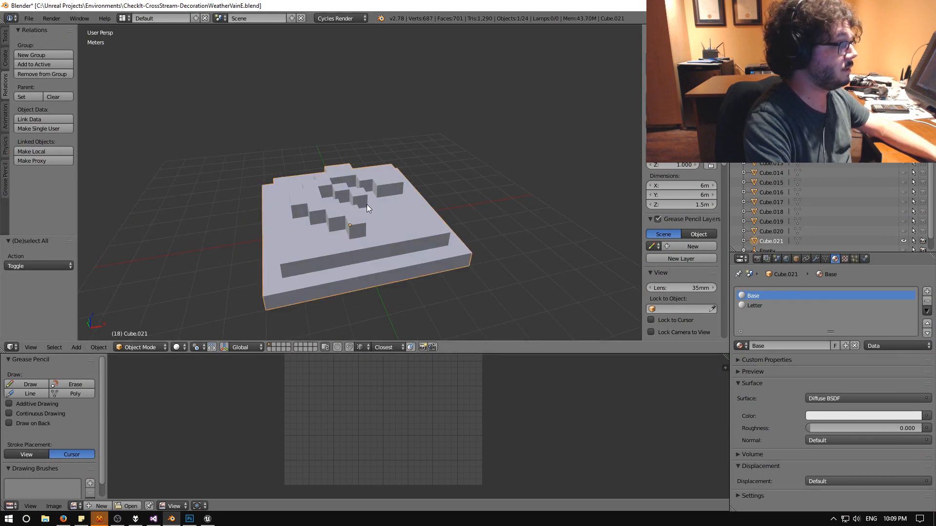
Put the weather vane object in Edit Mode and inspect its faces with the whole mesh selected.
{"action": "left_click", "coordinate": [159, 346]}
{"action": "left_click", "coordinate": [142, 347]}
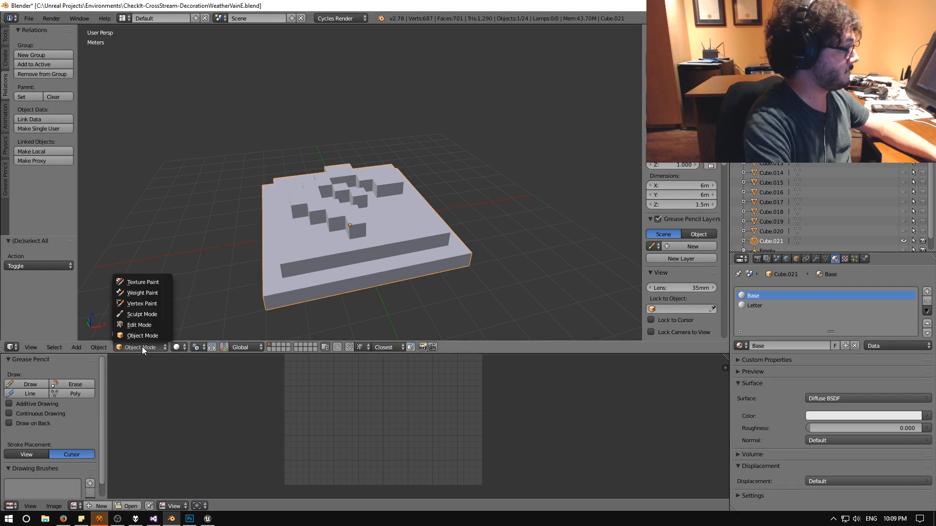
{"action": "left_click", "coordinate": [139, 346]}
{"action": "left_click", "coordinate": [136, 326]}
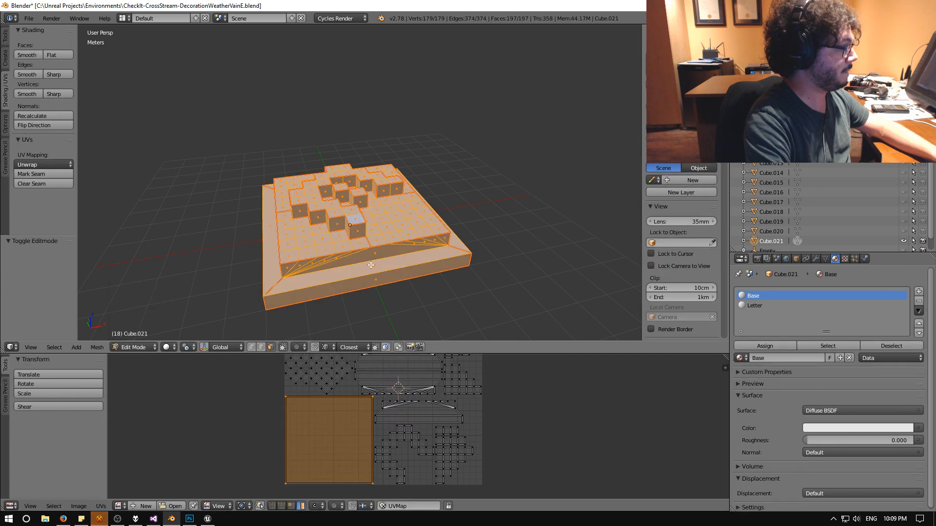
{"action": "key", "text": "a"}
{"action": "key", "text": "a"}
{"action": "middle_click_drag", "start_coordinate": [354, 234], "coordinate": [470, 113]}
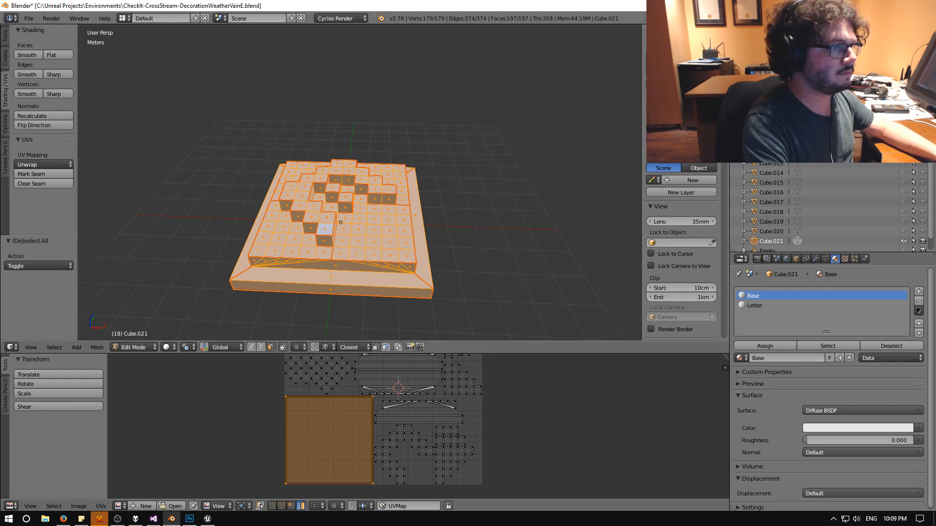
Return to the Unreal viewport and look over the tiled field and its stone entrance at full screen.
{"action": "left_click", "coordinate": [879, 6]}
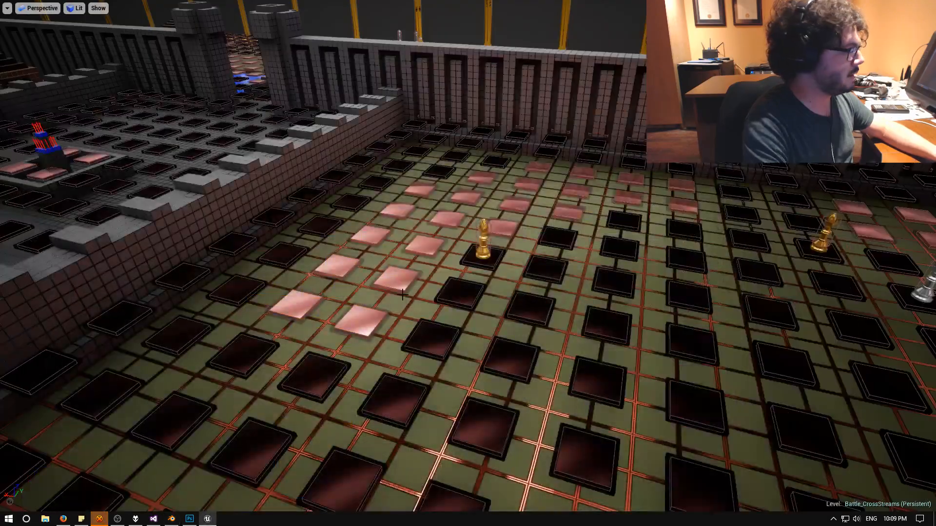
{"action": "right_click_drag", "start_coordinate": [412, 304], "coordinate": [388, 292]}
{"action": "key", "text": "s"}
{"action": "key", "text": "w"}
{"action": "key", "text": "a"}
{"action": "key", "text": "w"}
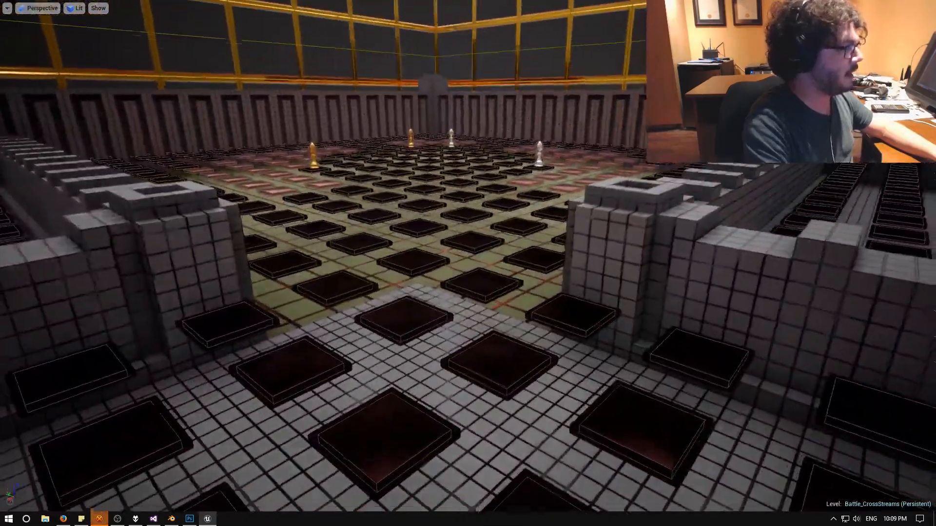
Display the Buffer Visualization Overview of the level from a raised viewpoint above the stone entrance.
{"action": "mouse_move", "coordinate": [475, 319]}
{"action": "right_mouse_down"}
{"action": "mouse_move", "coordinate": [463, 309]}
{"action": "mouse_move", "coordinate": [477, 322]}
{"action": "right_mouse_up"}
{"action": "key", "text": "s"}
{"action": "key", "text": "e"}
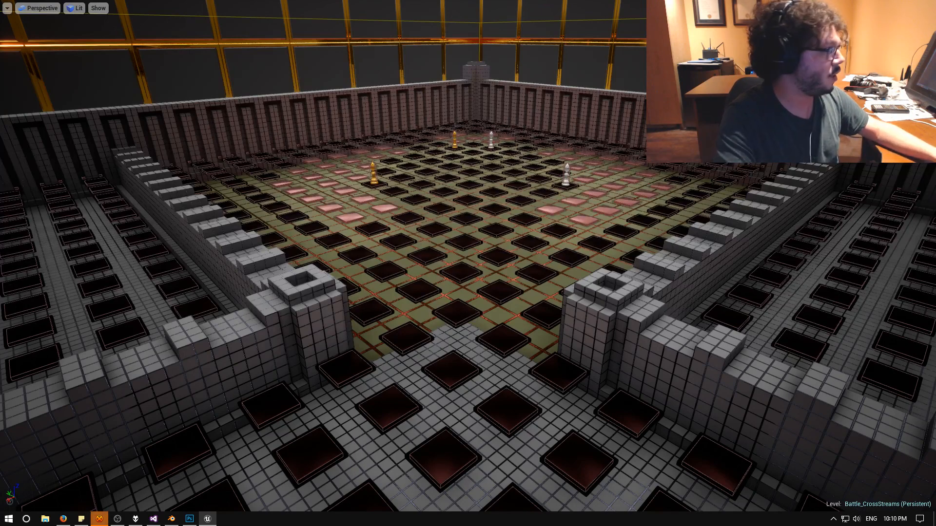
{"action": "left_click", "coordinate": [73, 8]}
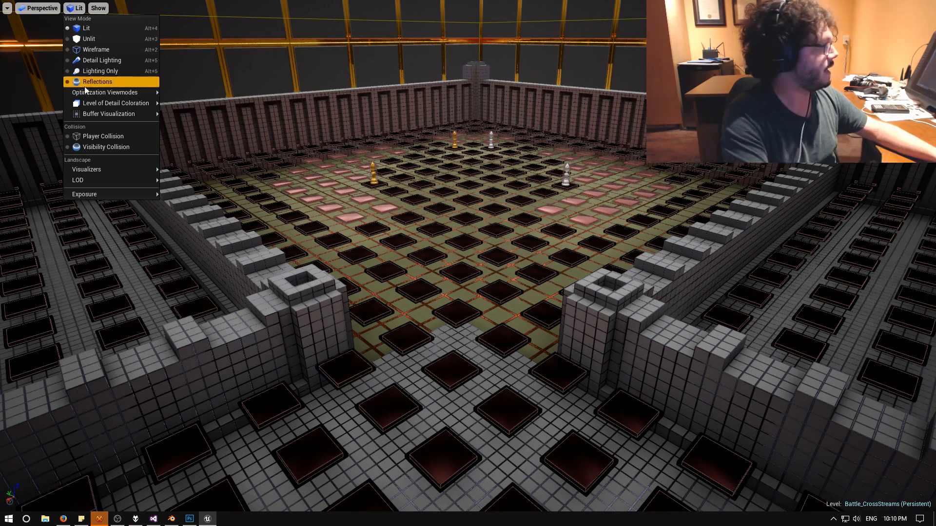
{"action": "mouse_move", "coordinate": [130, 113]}
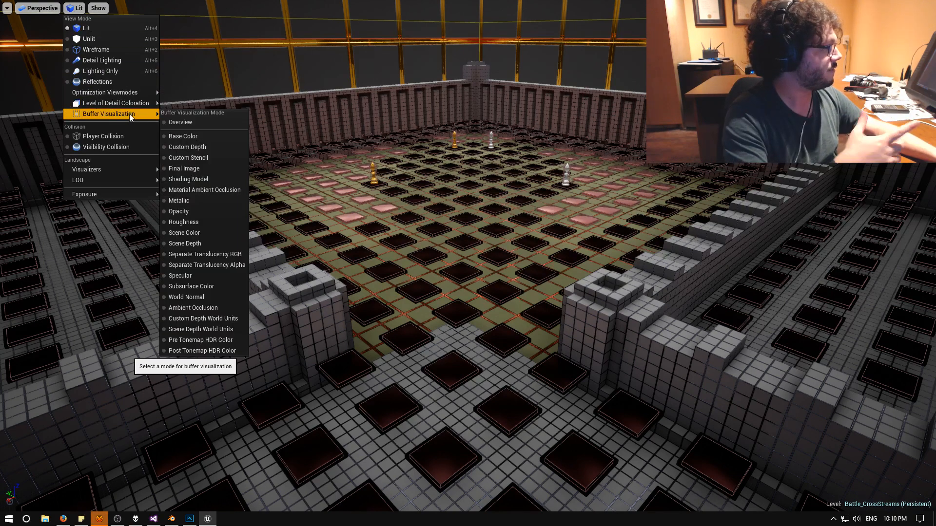
{"action": "left_click", "coordinate": [206, 121]}
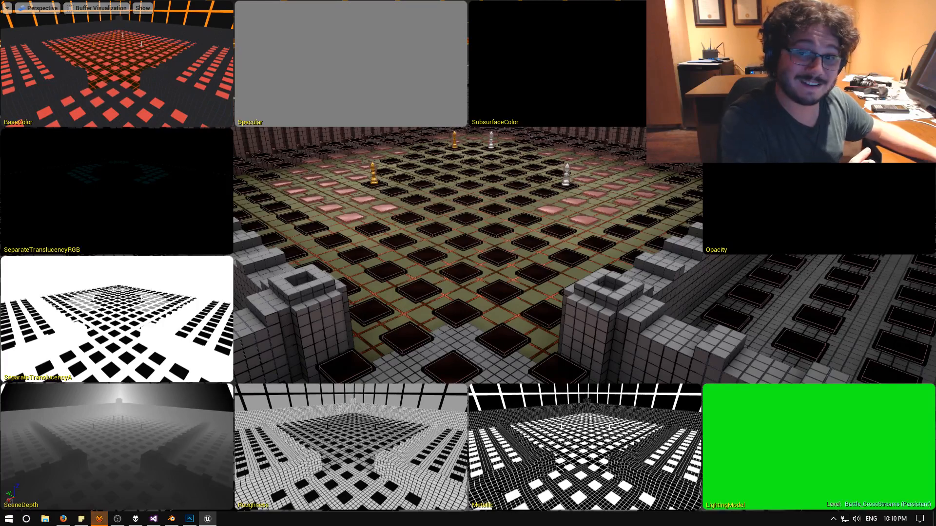
Examine the buffer overview passes while moving around the entrance and the weather vanes.
{"action": "right_click_drag", "start_coordinate": [595, 449], "coordinate": [606, 471]}
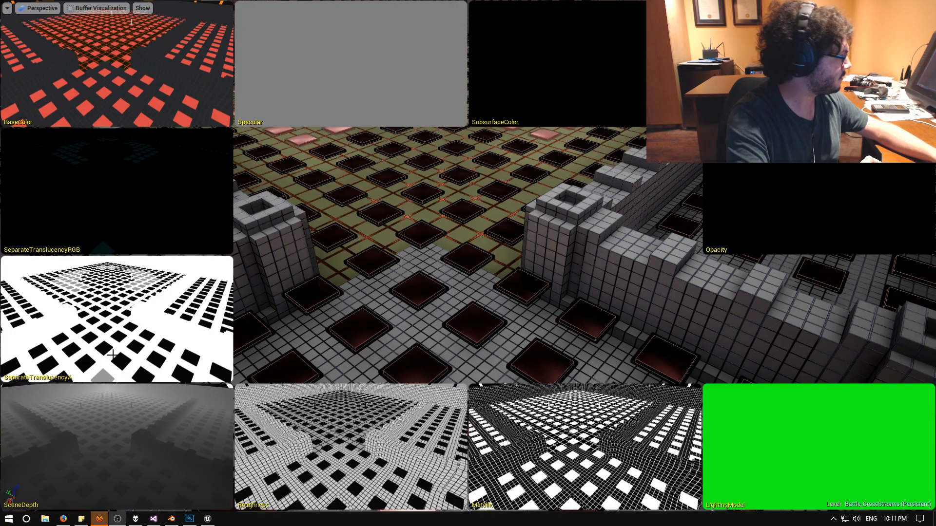
{"action": "mouse_move", "coordinate": [113, 355]}
{"action": "right_mouse_down"}
{"action": "mouse_move", "coordinate": [99, 334]}
{"action": "mouse_move", "coordinate": [87, 343]}
{"action": "mouse_move", "coordinate": [111, 358]}
{"action": "mouse_move", "coordinate": [110, 400]}
{"action": "mouse_move", "coordinate": [110, 359]}
{"action": "right_mouse_up"}
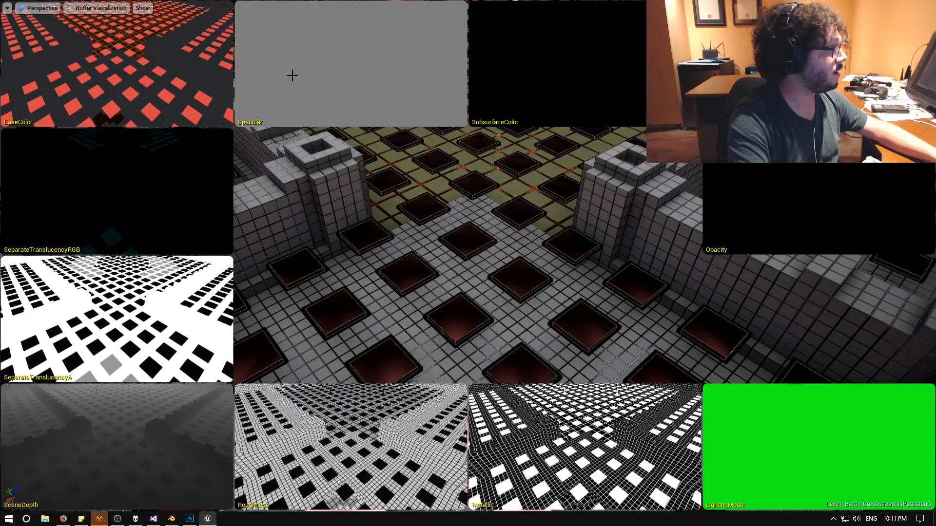
{"action": "right_click_drag", "start_coordinate": [329, 137], "coordinate": [371, 163]}
{"action": "key", "text": "w"}
{"action": "key", "text": "s"}
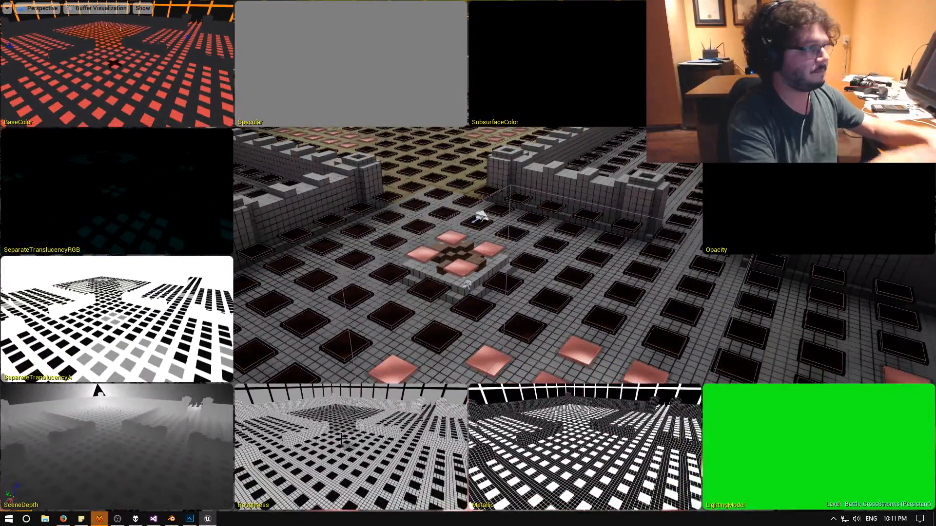
Restore the Lit view mode and look at the blue water channel beside the wooden shelter.
{"action": "left_click", "coordinate": [103, 9]}
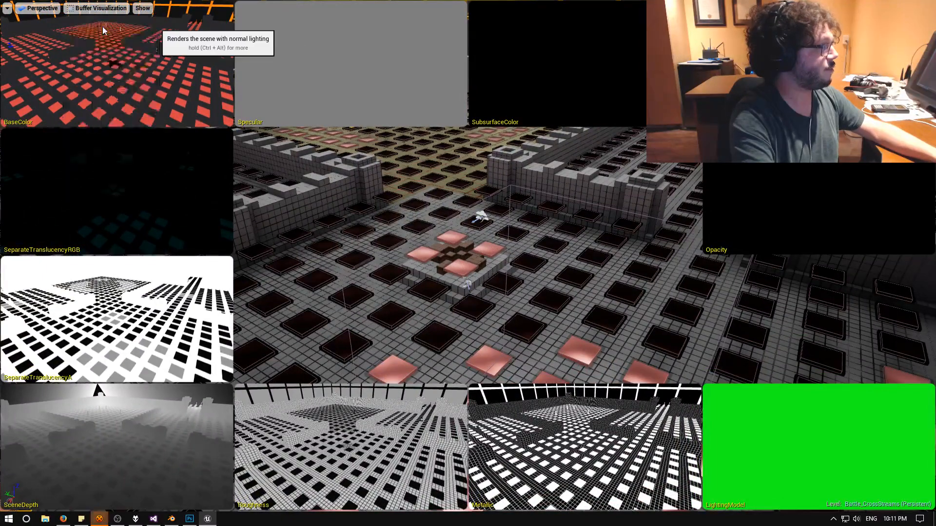
{"action": "left_click", "coordinate": [103, 26]}
{"action": "right_click_drag", "start_coordinate": [399, 223], "coordinate": [829, 195]}
{"action": "right_click_drag", "start_coordinate": [468, 263], "coordinate": [818, 336]}
{"action": "right_click_drag", "start_coordinate": [356, 255], "coordinate": [280, 205]}
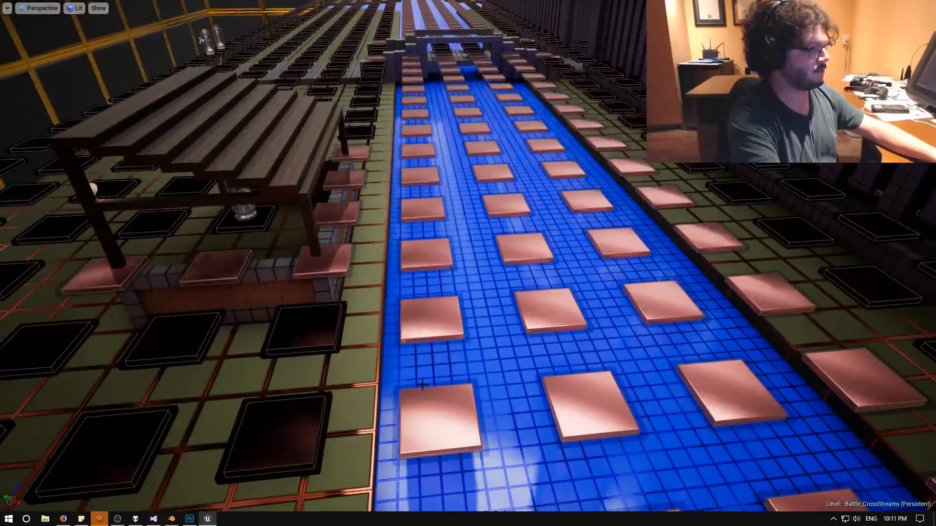
Display the Roughness buffer visualization of the water channel and its surroundings.
{"action": "left_click", "coordinate": [75, 8]}
{"action": "mouse_move", "coordinate": [103, 92]}
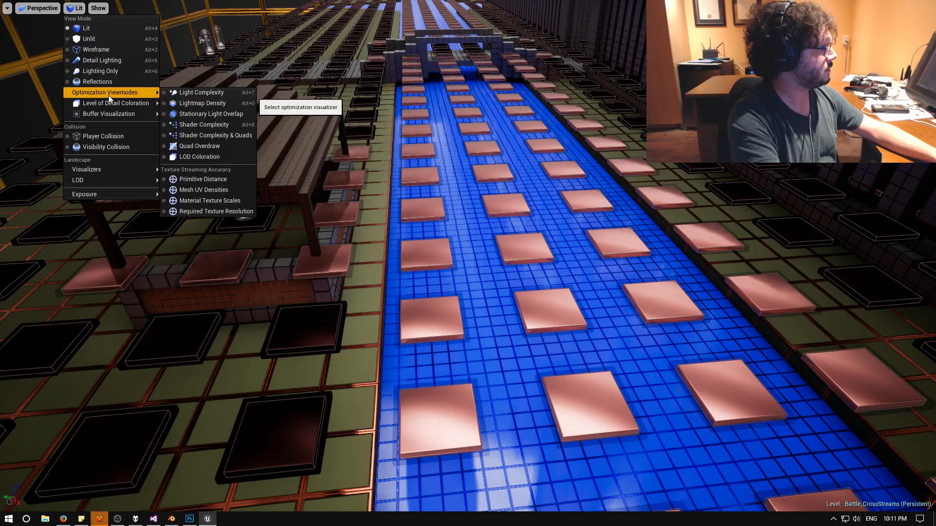
{"action": "mouse_move", "coordinate": [120, 112]}
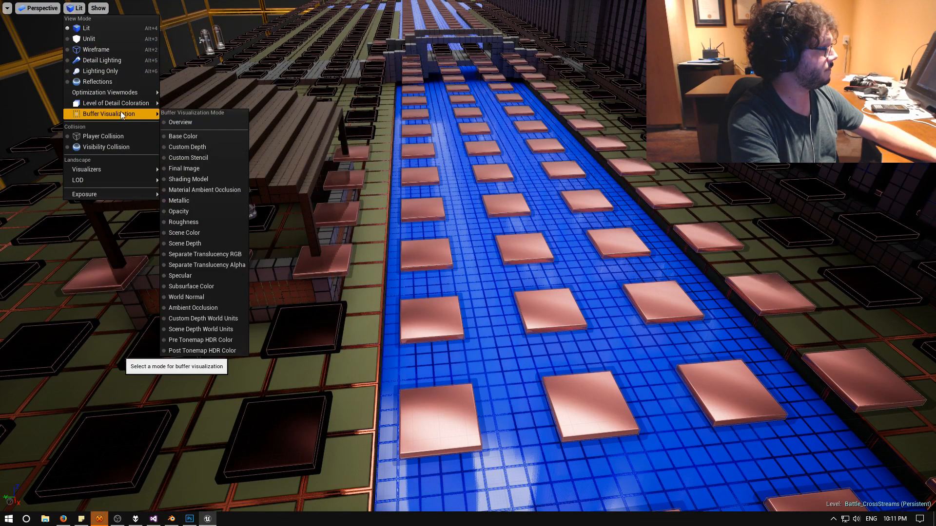
{"action": "left_click", "coordinate": [184, 222]}
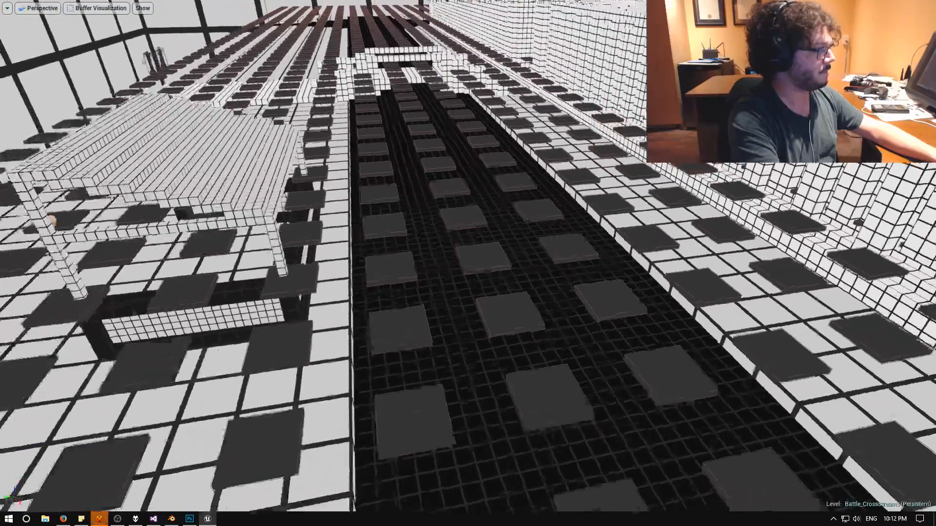
Examine the roughness of the water, tiles, walls and houses close up and across the level.
{"action": "mouse_move", "coordinate": [467, 263]}
{"action": "right_mouse_down"}
{"action": "mouse_move", "coordinate": [456, 265]}
{"action": "mouse_move", "coordinate": [460, 273]}
{"action": "right_mouse_up"}
{"action": "right_click_drag", "start_coordinate": [501, 397], "coordinate": [501, 397]}
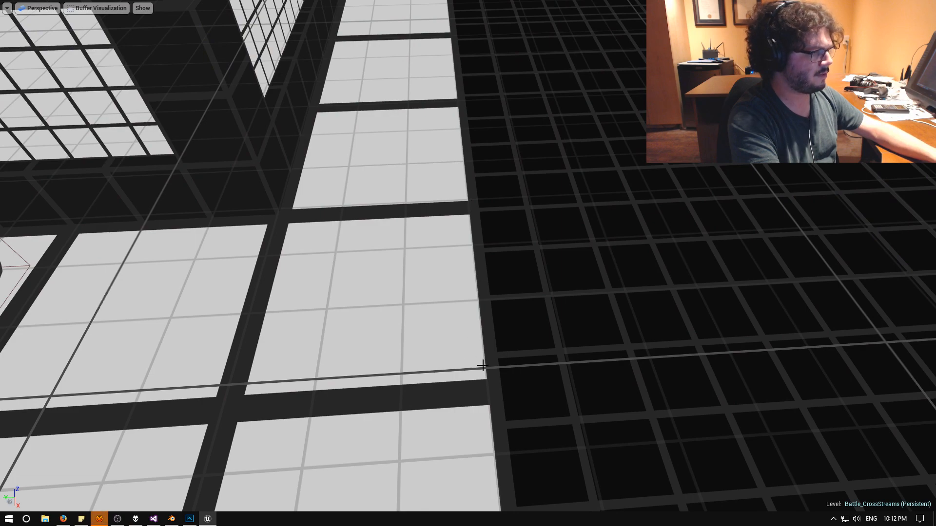
{"action": "right_click_drag", "start_coordinate": [482, 365], "coordinate": [479, 362]}
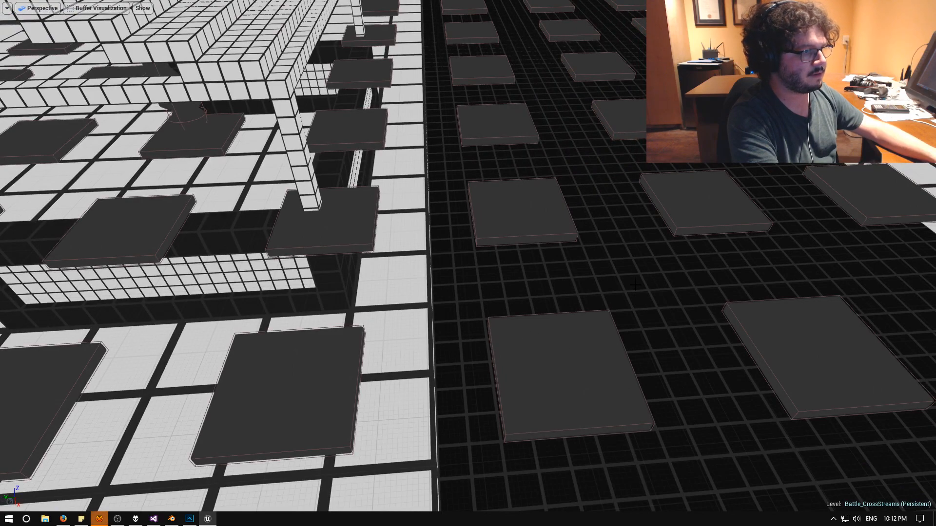
{"action": "right_click_drag", "start_coordinate": [635, 280], "coordinate": [642, 229]}
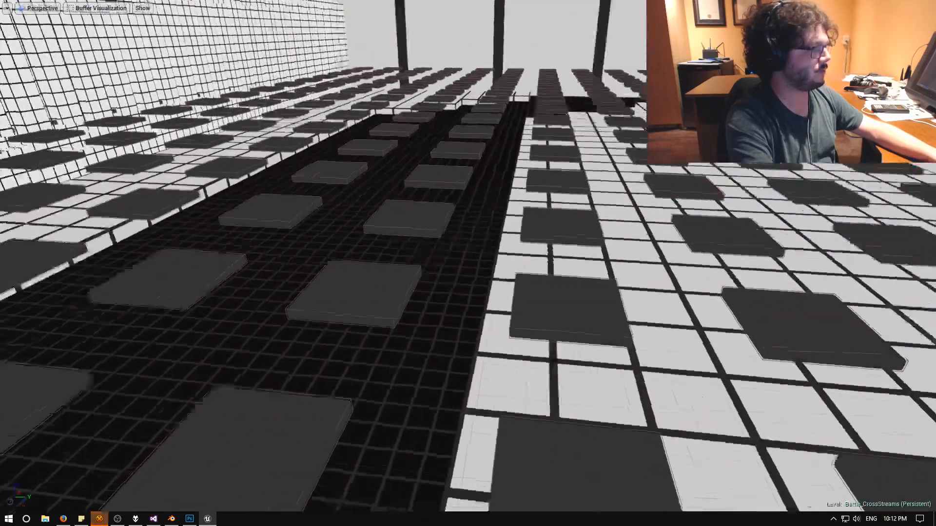
{"action": "right_click_drag", "start_coordinate": [467, 263], "coordinate": [682, 219]}
{"action": "key", "text": "s"}
{"action": "key", "text": "w"}
{"action": "key", "text": "w"}
{"action": "key", "text": "w"}
Set the view mode back to Lit and bring the viewport out of full screen.
{"action": "left_click", "coordinate": [100, 8]}
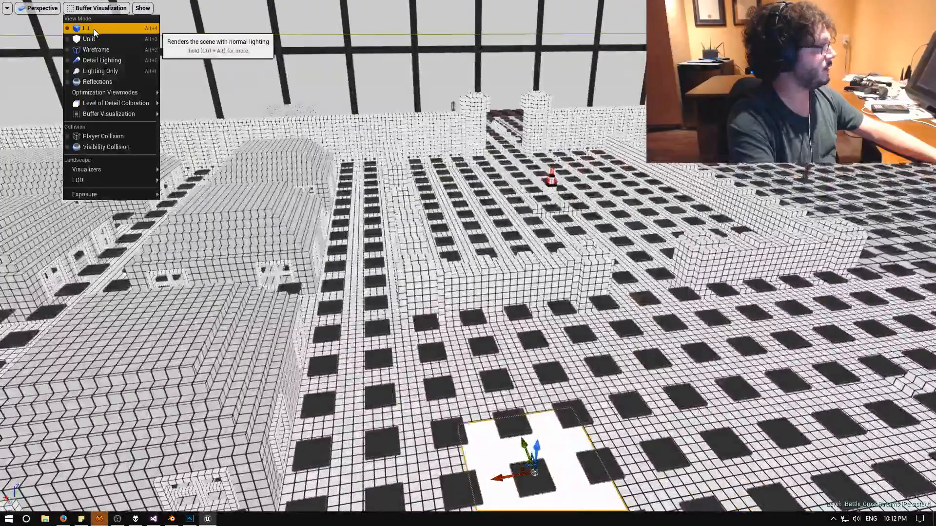
{"action": "left_click", "coordinate": [81, 31]}
{"action": "right_click_drag", "start_coordinate": [468, 263], "coordinate": [692, 259]}
{"action": "key", "text": "a"}
{"action": "key", "text": "s"}
{"action": "key", "text": "F11"}
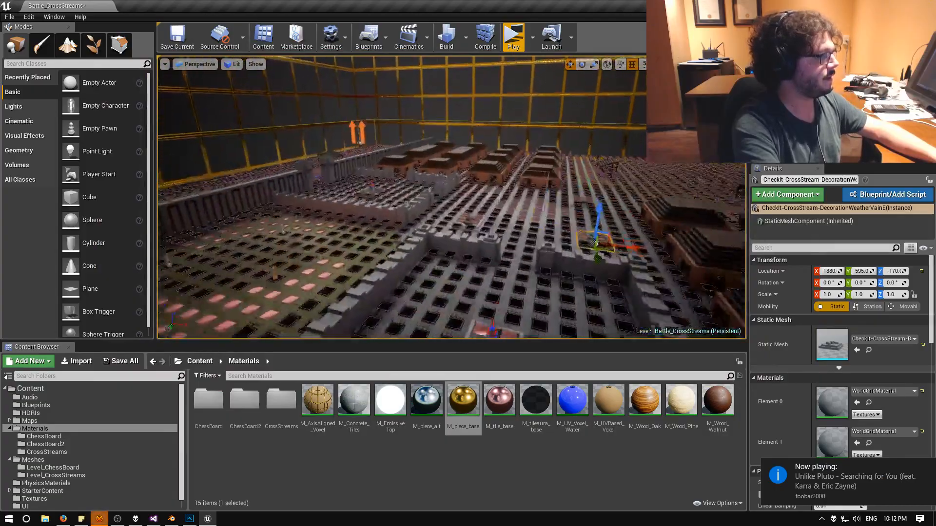
Align the E weather vane with the floor tiles in the Top view by moving it to X 1800, Y 600.
{"action": "key", "text": "f"}
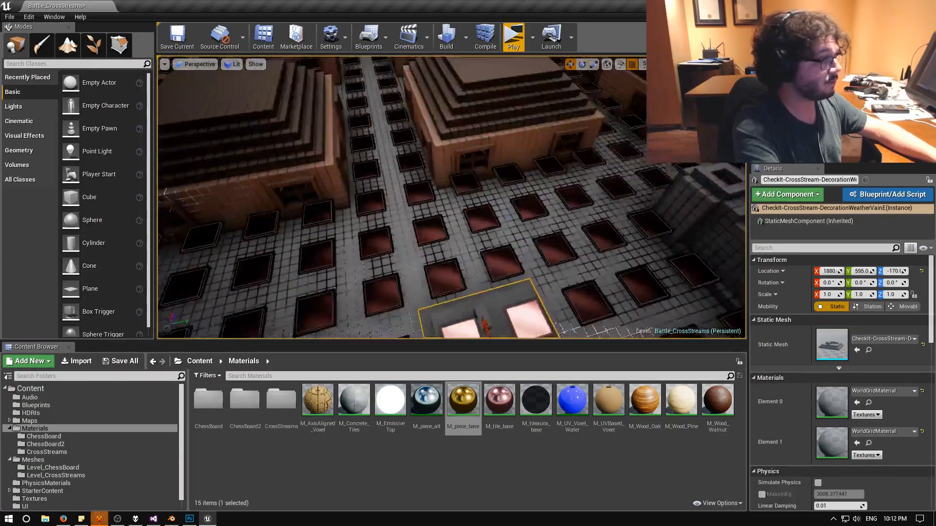
{"action": "right_click_drag", "start_coordinate": [450, 197], "coordinate": [456, 276]}
{"action": "left_click", "coordinate": [232, 64]}
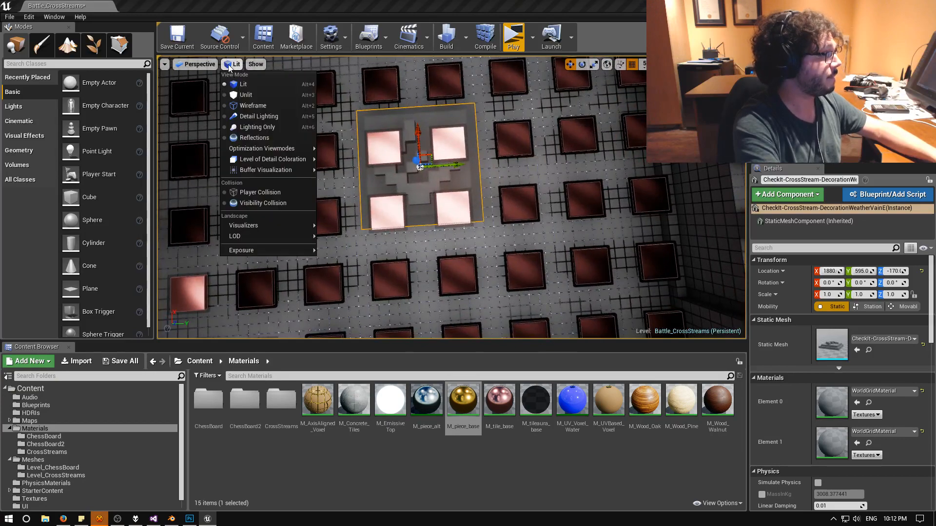
{"action": "left_click", "coordinate": [188, 64]}
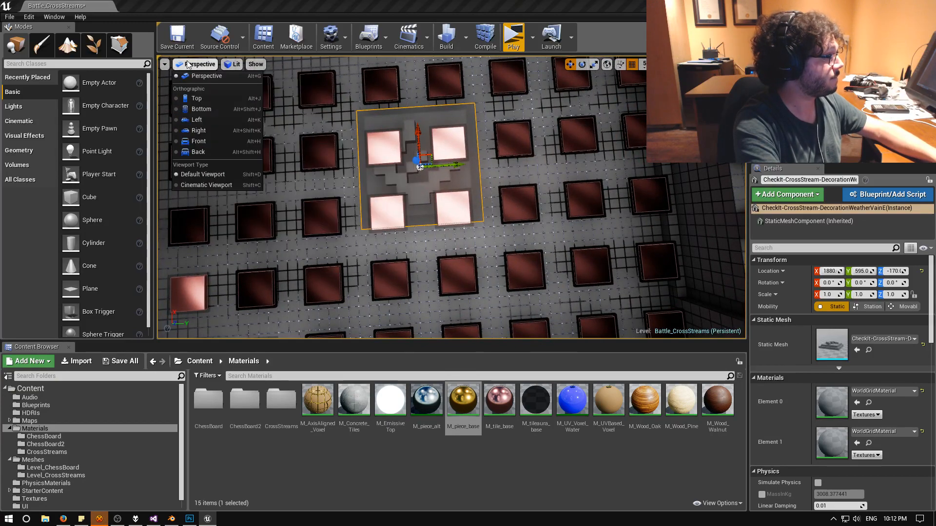
{"action": "left_click", "coordinate": [197, 99]}
{"action": "scroll", "coordinate": [351, 209], "scroll_direction": "down", "scroll_amount": 3}
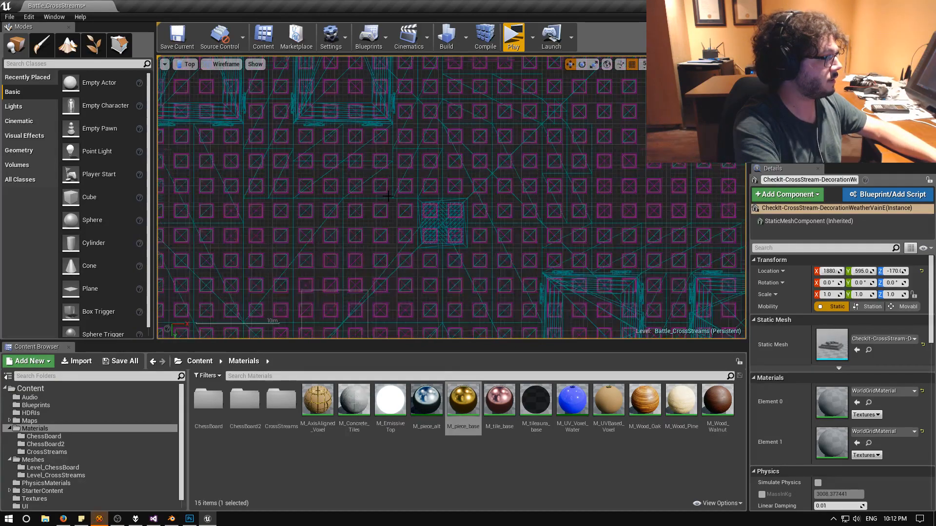
{"action": "key", "text": "f"}
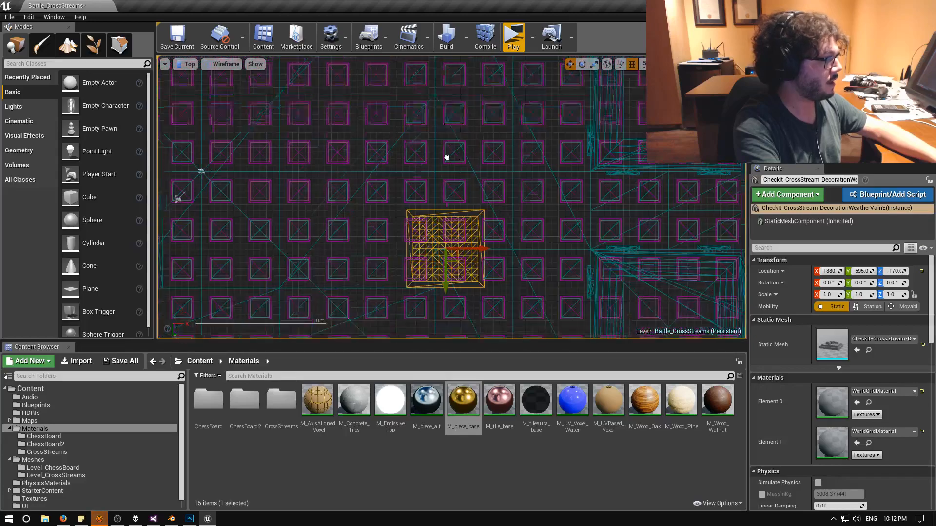
{"action": "scroll", "coordinate": [496, 91], "scroll_direction": "up", "scroll_amount": 2}
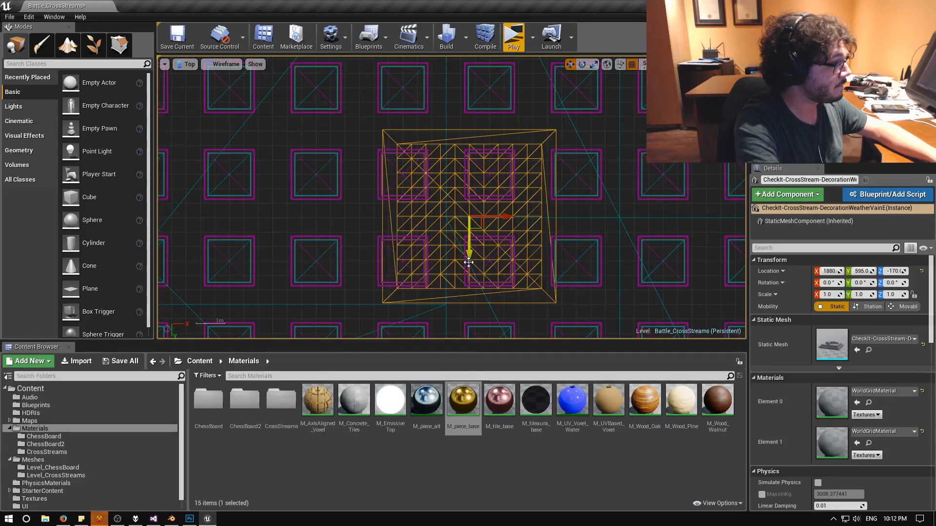
{"action": "left_click_drag", "start_coordinate": [471, 255], "coordinate": [473, 257]}
{"action": "left_click_drag", "start_coordinate": [507, 218], "coordinate": [485, 220]}
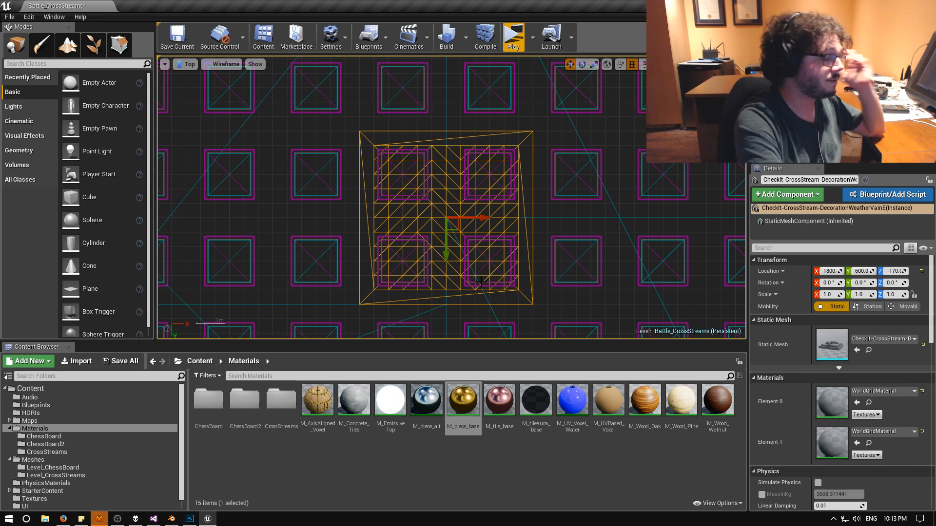
Set the Top view to Lit, return to the Perspective view and check the weather vane's placement.
{"action": "left_click", "coordinate": [218, 66]}
{"action": "left_click", "coordinate": [223, 85]}
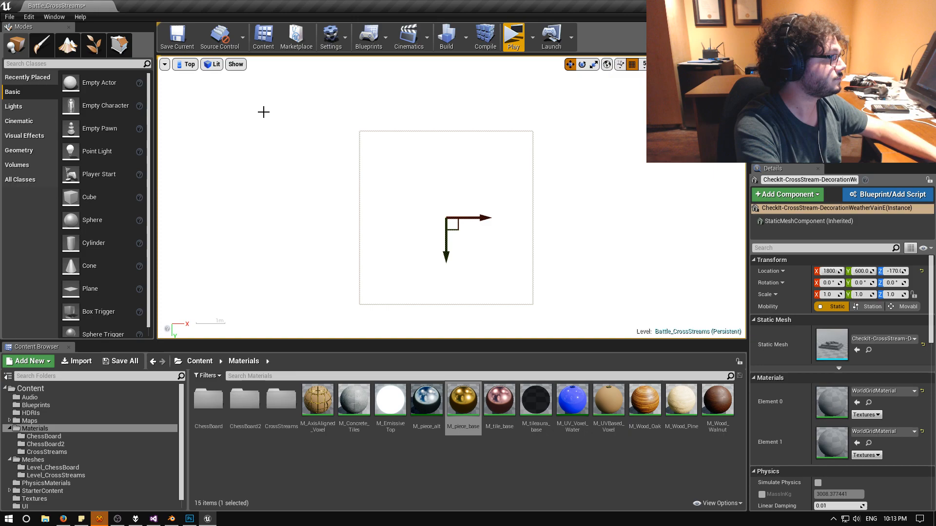
{"action": "left_click", "coordinate": [185, 64]}
{"action": "left_click", "coordinate": [199, 76]}
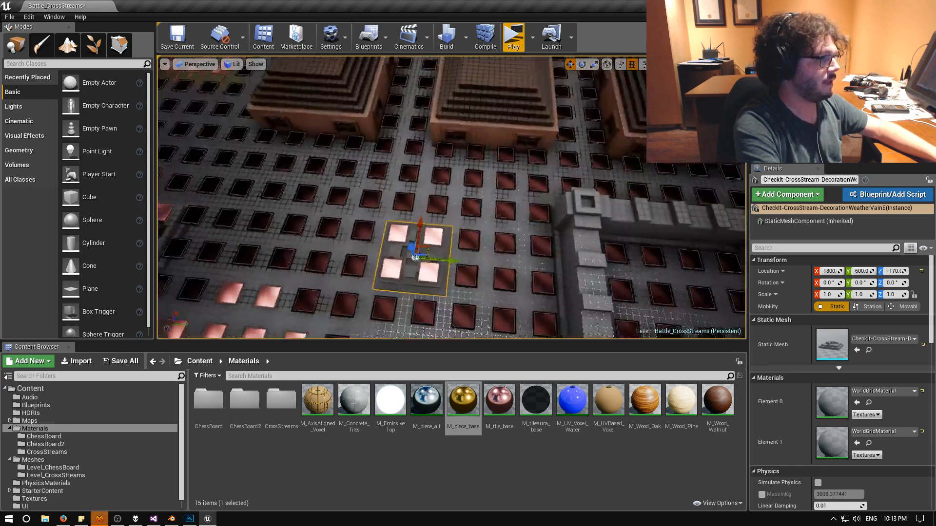
{"action": "right_click_drag", "start_coordinate": [438, 205], "coordinate": [524, 204]}
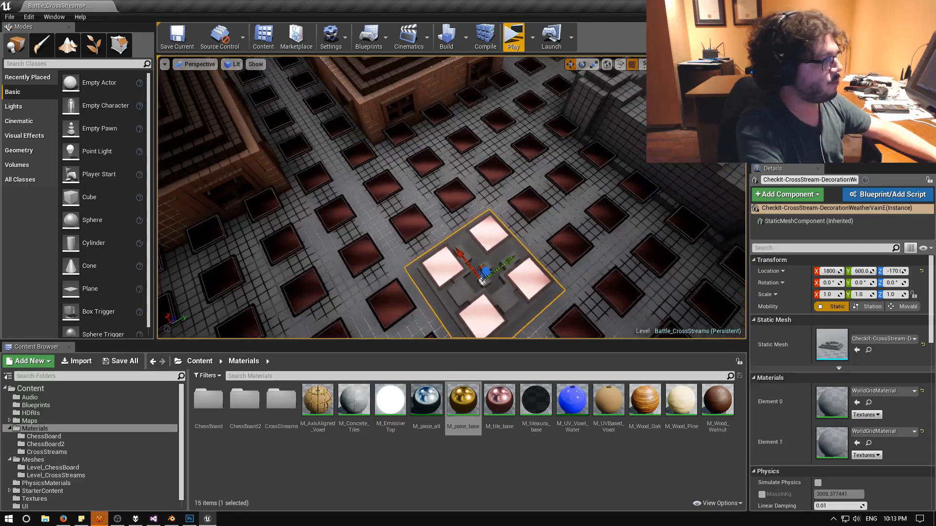
{"action": "mouse_move", "coordinate": [516, 272]}
{"action": "right_mouse_down"}
{"action": "mouse_move", "coordinate": [514, 259]}
{"action": "mouse_move", "coordinate": [516, 272]}
{"action": "right_mouse_up"}
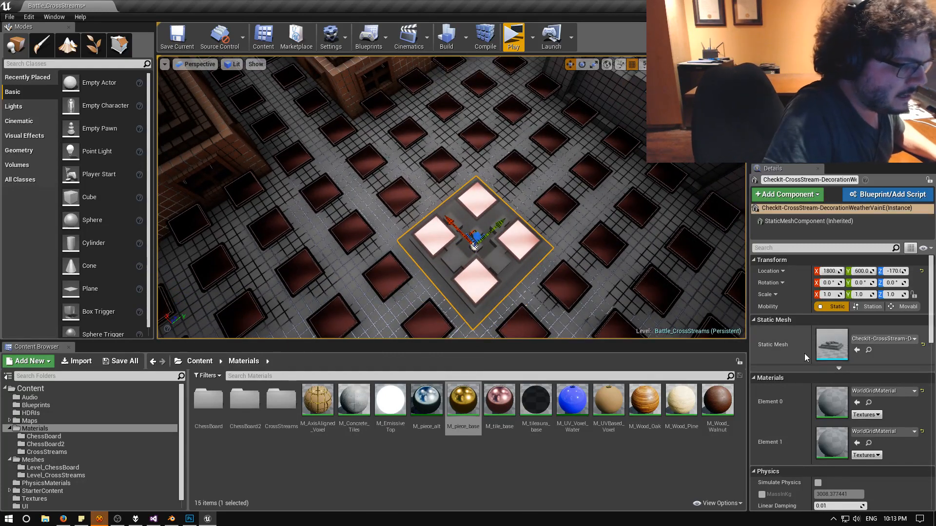
Assign M_Voxel_Road to the weather vane's Element 0 and M_Voxel_House_WoodRoof to its Element 1.
{"action": "left_click", "coordinate": [869, 391]}
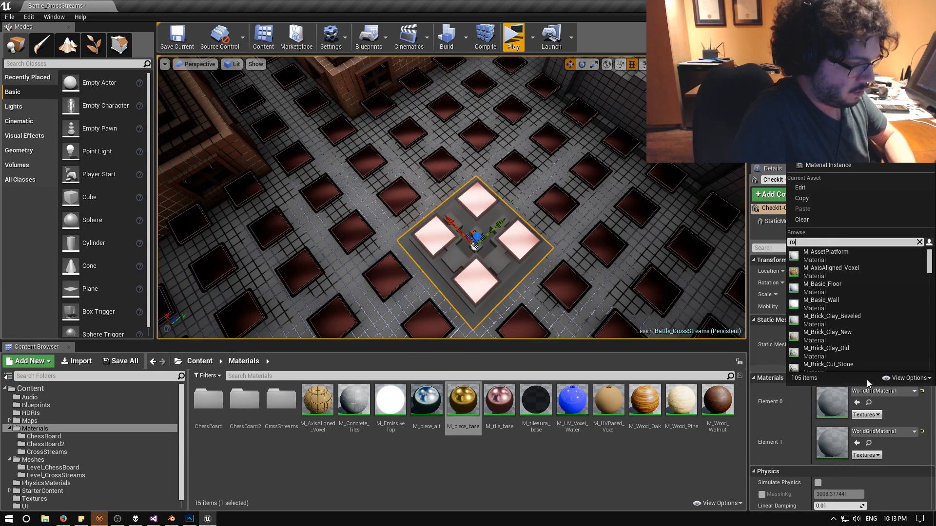
{"action": "type", "text": "roads"}
{"action": "key", "text": "BackSpace"}
{"action": "key", "text": "Return"}
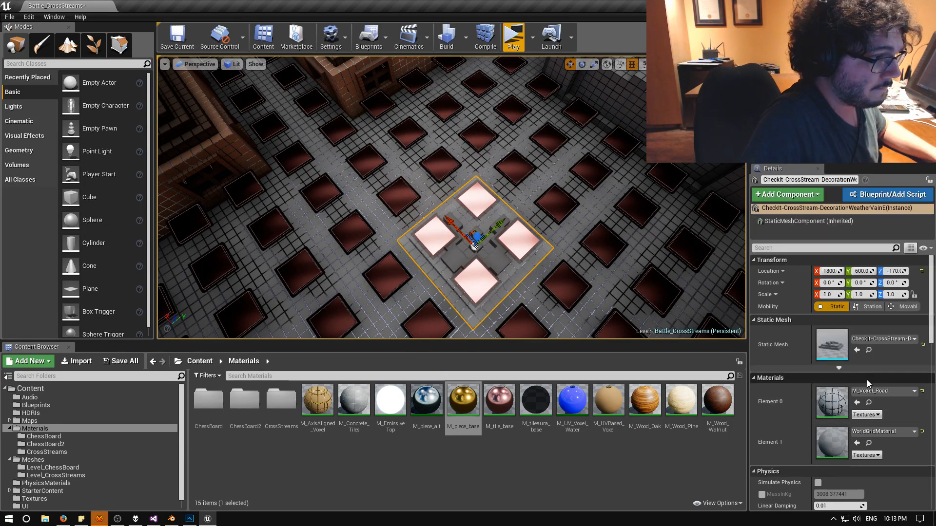
{"action": "left_click", "coordinate": [877, 431]}
{"action": "type", "text": "woodro"}
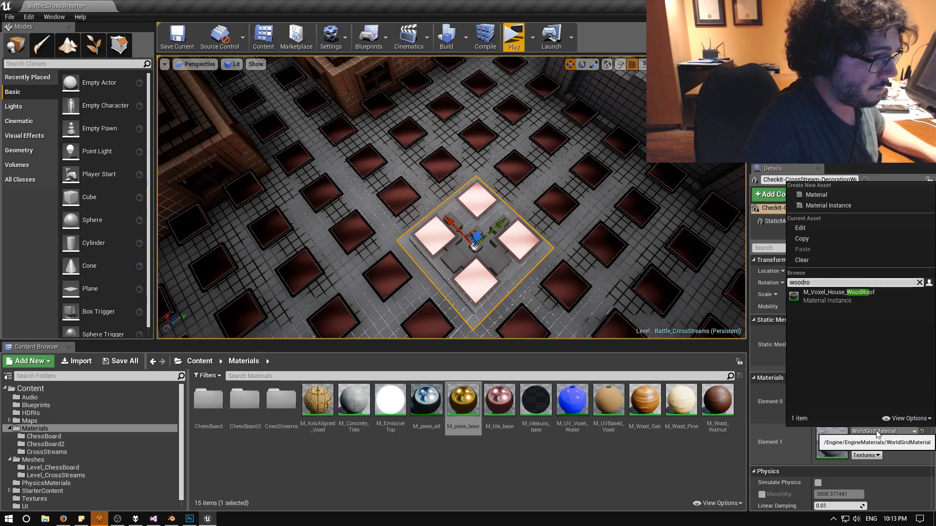
{"action": "key", "text": "Return"}
Look over the weather vanes among the houses and floor tiles, and switch to the weather vane mesh in Blender.
{"action": "right_click_drag", "start_coordinate": [451, 198], "coordinate": [492, 198]}
{"action": "key", "text": "s"}
{"action": "key", "text": "w"}
{"action": "key", "text": "s"}
{"action": "key", "text": "w"}
{"action": "key", "text": "s"}
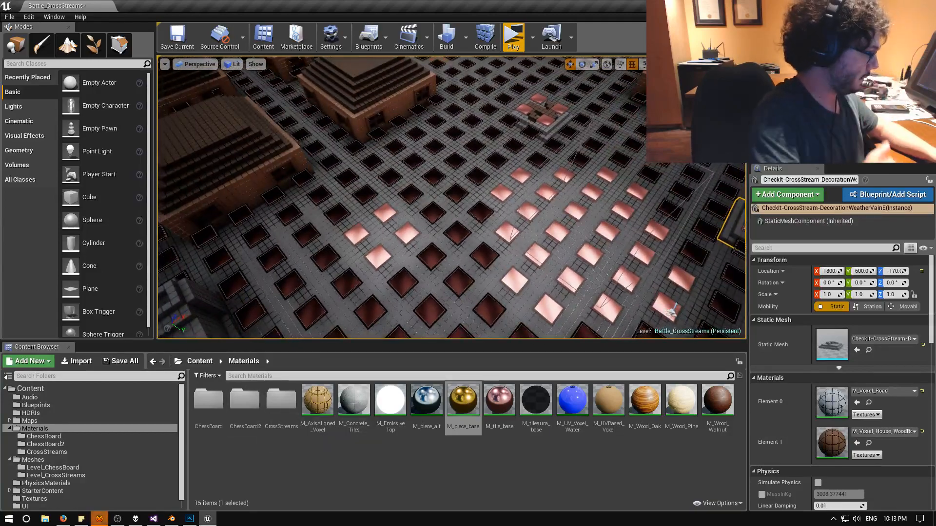
{"action": "left_click", "coordinate": [171, 519]}
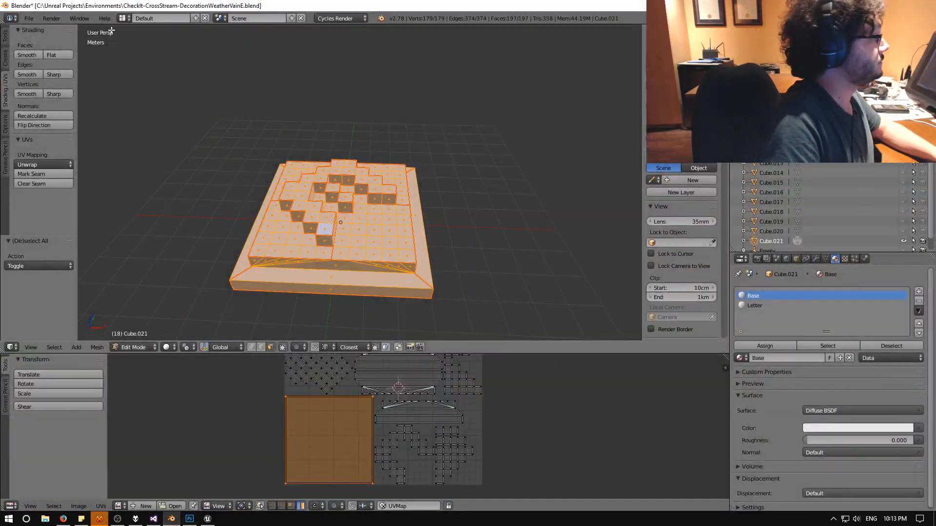
Return Cube.021 to Object Mode and save CheckIt-CrossStream-DecorationWeatherVainE.blend.
{"action": "left_click", "coordinate": [119, 347]}
{"action": "left_click", "coordinate": [138, 331]}
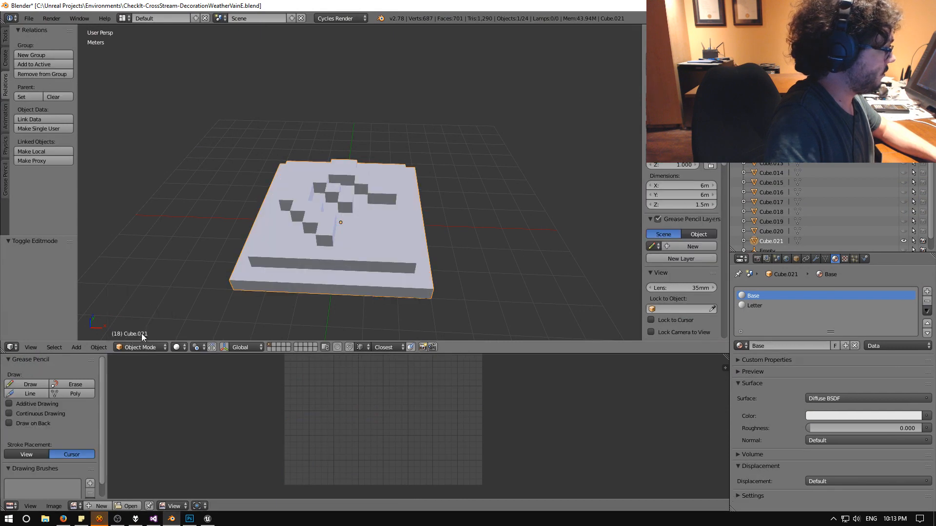
{"action": "key", "text": "ctrl+s"}
{"action": "left_click", "coordinate": [211, 298]}
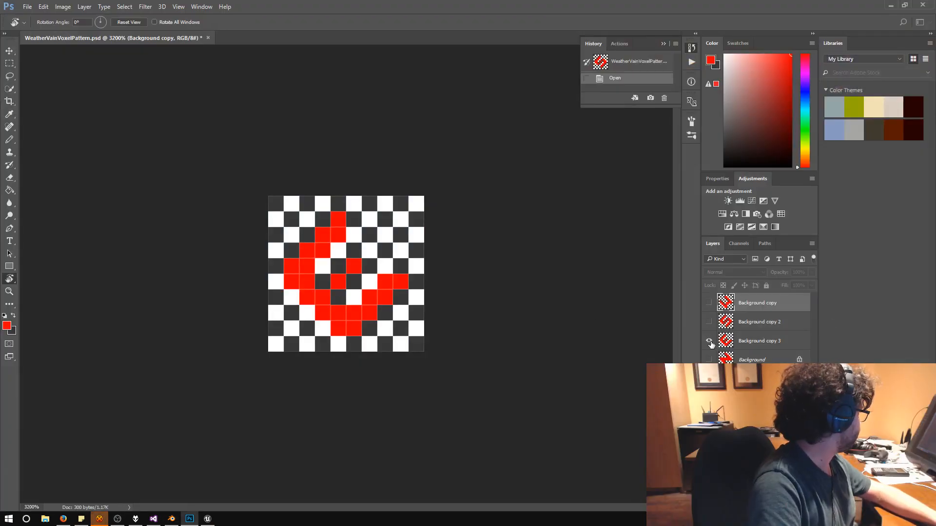
Check the Background copy layer's pattern in Photoshop, and open CheckIt-CrossStream-DecorationWeatherVainW.blend in Blender.
{"action": "left_click", "coordinate": [709, 303]}
{"action": "left_click", "coordinate": [709, 303]}
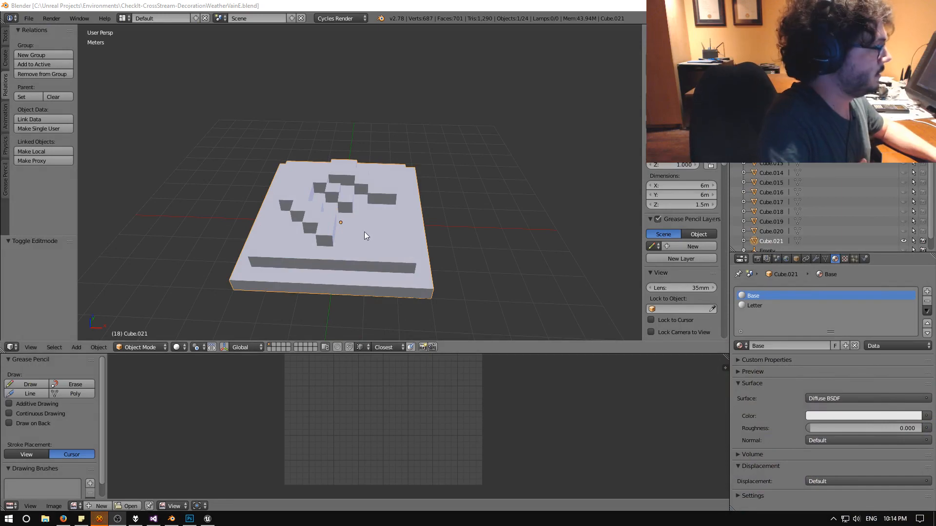
{"action": "left_click", "coordinate": [30, 19]}
{"action": "left_click", "coordinate": [36, 36]}
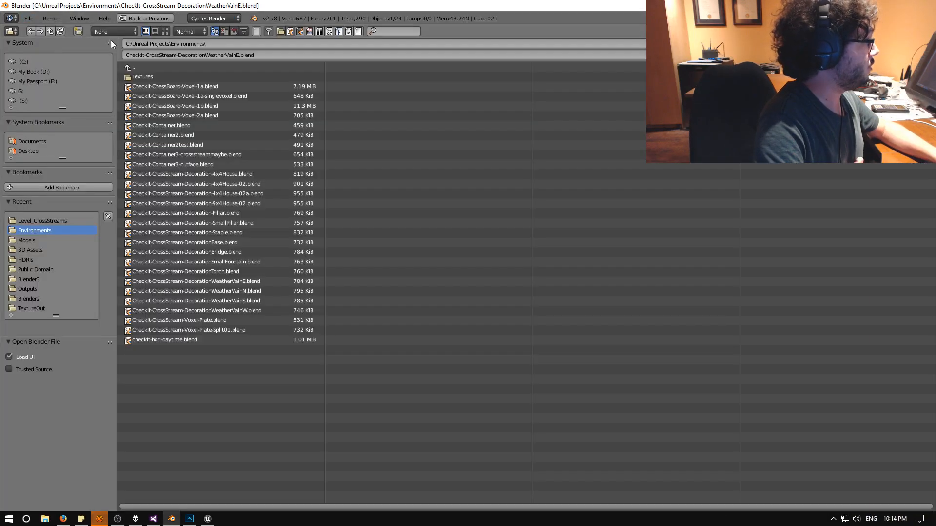
{"action": "left_click", "coordinate": [221, 310]}
{"action": "double_click", "coordinate": [220, 309]}
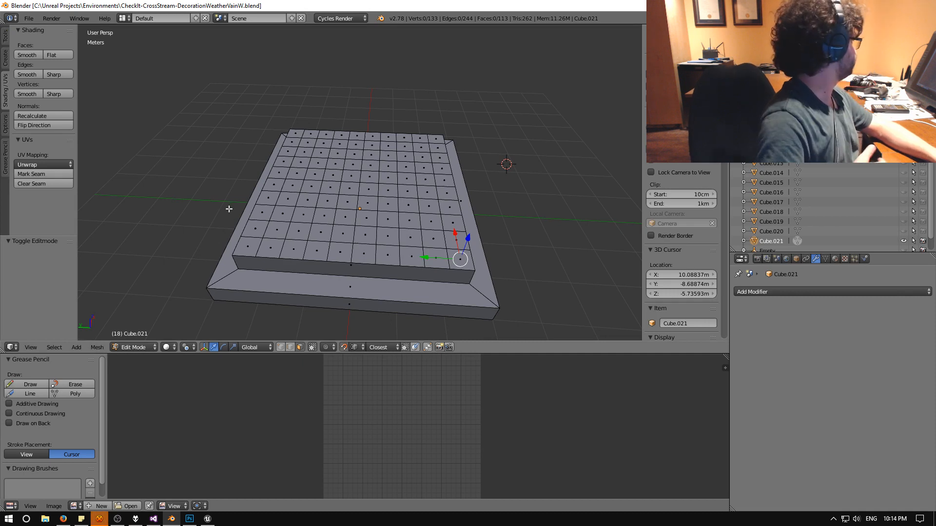
Select the ten top-grid faces stepping diagonally from the middle of the second row down to the sixth row near the right edge.
{"action": "middle_click_drag", "start_coordinate": [282, 182], "coordinate": [374, 139]}
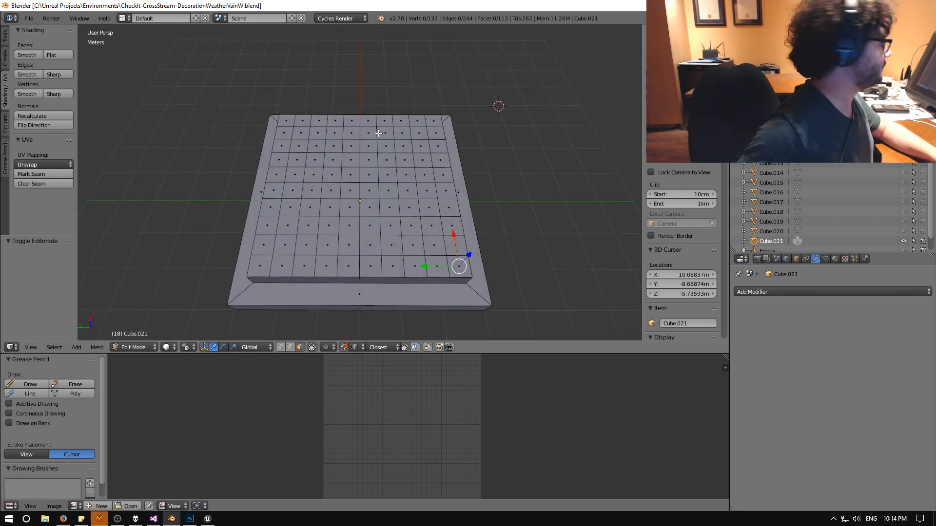
{"action": "left_click", "coordinate": [352, 133]}
{"action": "left_click", "coordinate": [369, 134], "text": "shift"}
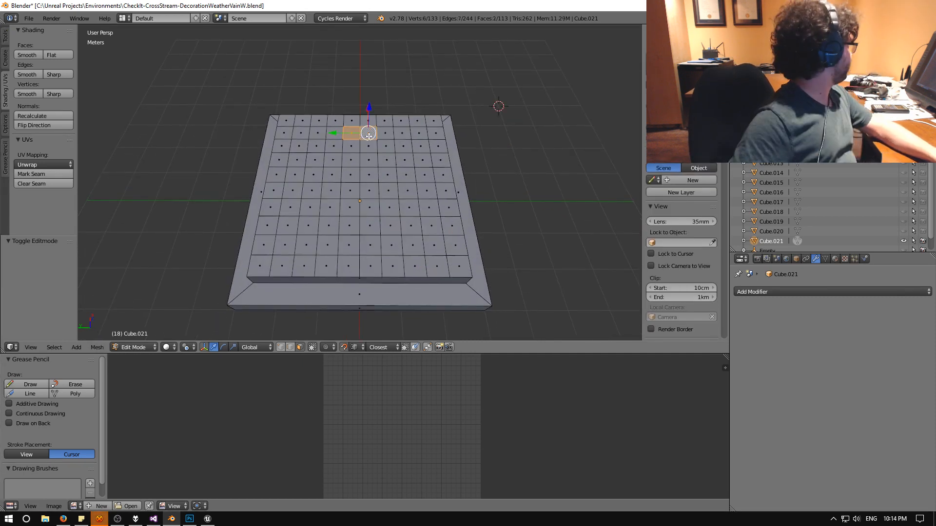
{"action": "left_click", "coordinate": [368, 147], "text": "shift"}
{"action": "left_click", "coordinate": [386, 147], "text": "shift"}
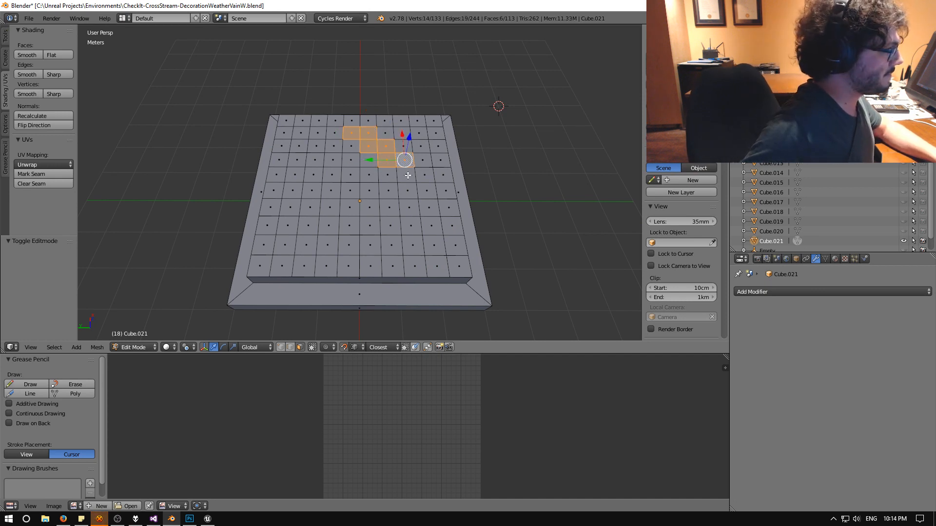
{"action": "left_click", "coordinate": [408, 176], "text": "shift"}
{"action": "right_click", "coordinate": [425, 186], "text": "shift"}
{"action": "right_click", "coordinate": [424, 176], "text": "shift"}
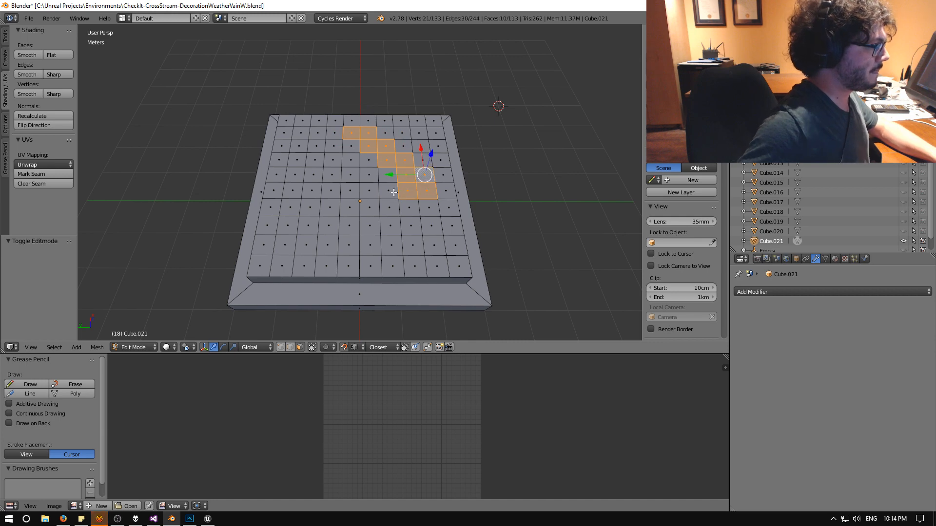
Add eight faces to the selection, running from the sixth row back towards the centre and down to the ninth row.
{"action": "right_click", "coordinate": [391, 188], "text": "shift"}
{"action": "right_click", "coordinate": [389, 208], "text": "shift"}
{"action": "right_click", "coordinate": [370, 208], "text": "shift"}
{"action": "right_click", "coordinate": [366, 188], "text": "shift"}
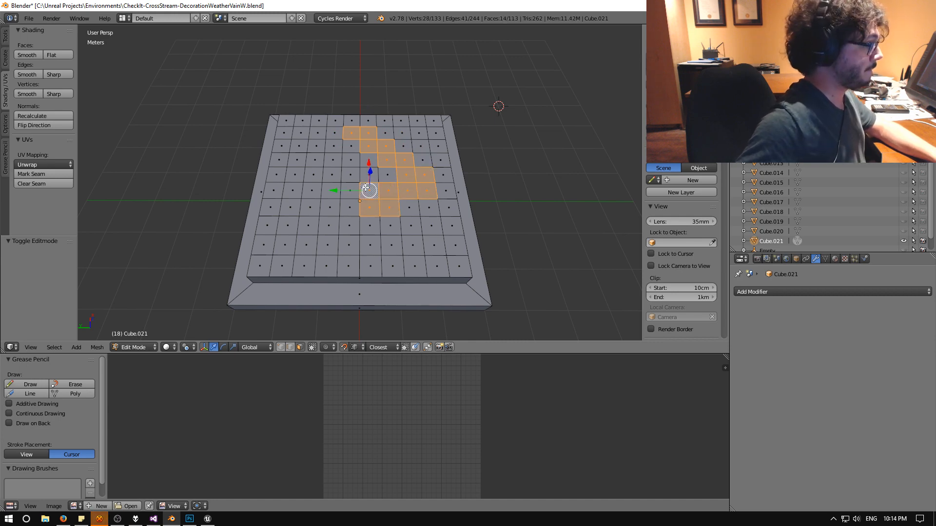
{"action": "right_click", "coordinate": [367, 222], "text": "shift"}
{"action": "right_click", "coordinate": [369, 243], "text": "shift"}
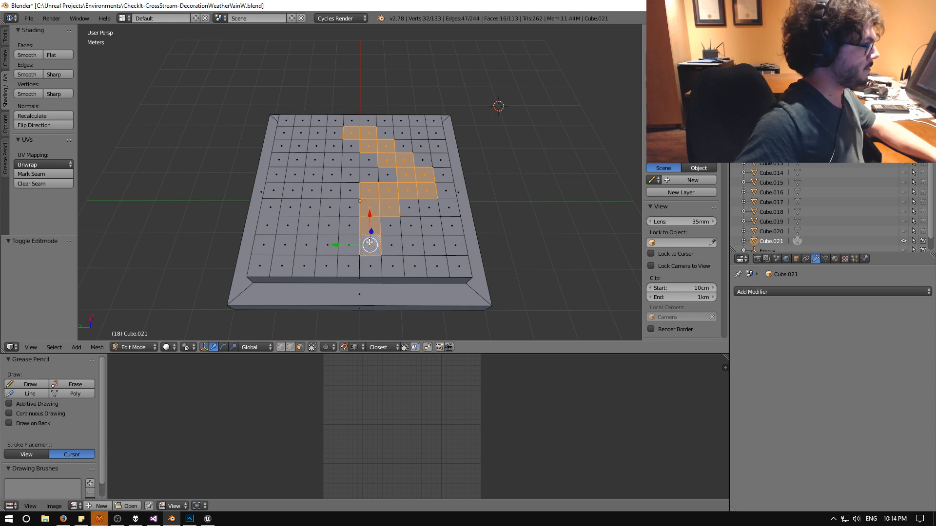
{"action": "right_click", "coordinate": [347, 245], "text": "shift"}
{"action": "right_click", "coordinate": [342, 228], "text": "shift"}
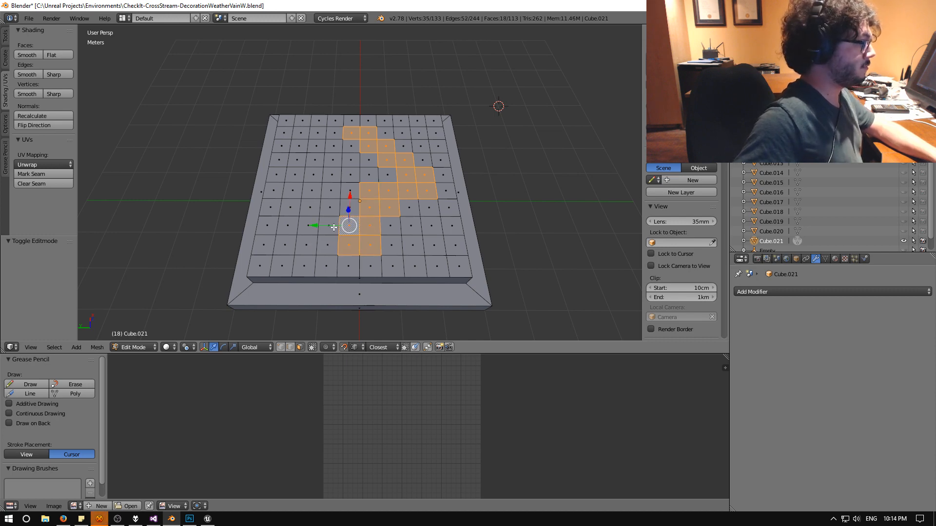
{"action": "mouse_move", "coordinate": [385, 194]}
{"action": "middle_mouse_down"}
{"action": "mouse_move", "coordinate": [463, 190]}
{"action": "mouse_move", "coordinate": [633, 214]}
{"action": "mouse_move", "coordinate": [389, 208]}
{"action": "middle_mouse_up"}
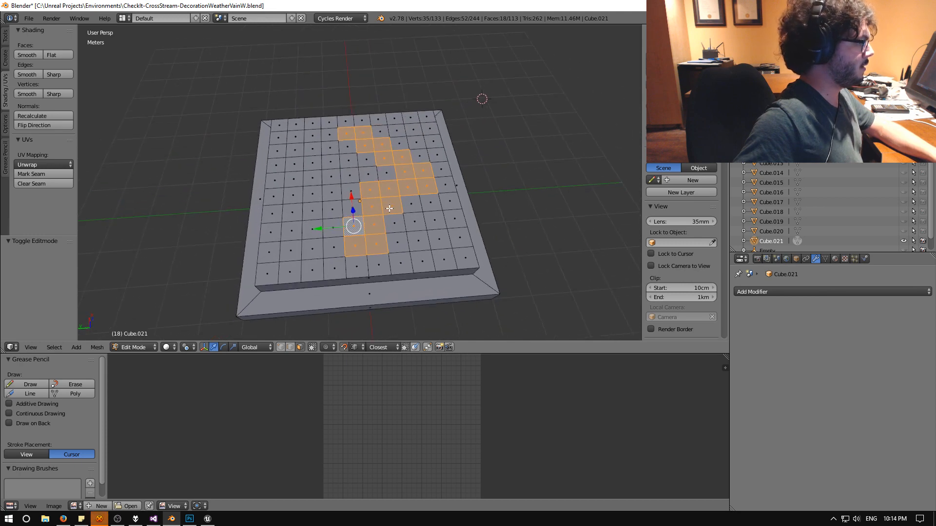
{"action": "right_click", "coordinate": [334, 229], "text": "shift"}
{"action": "right_click", "coordinate": [315, 227], "text": "shift"}
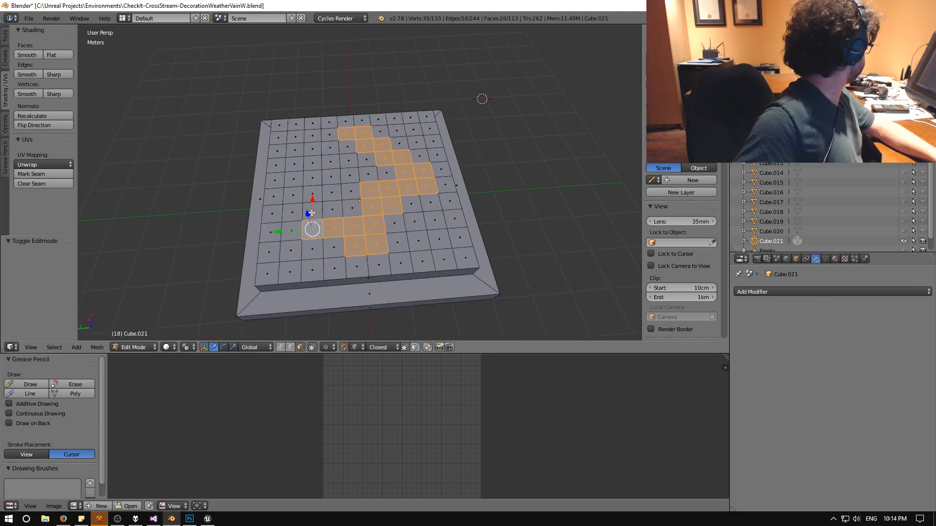
{"action": "right_click", "coordinate": [313, 211], "text": "shift"}
{"action": "right_click", "coordinate": [292, 212], "text": "shift"}
{"action": "right_click", "coordinate": [293, 196], "text": "shift"}
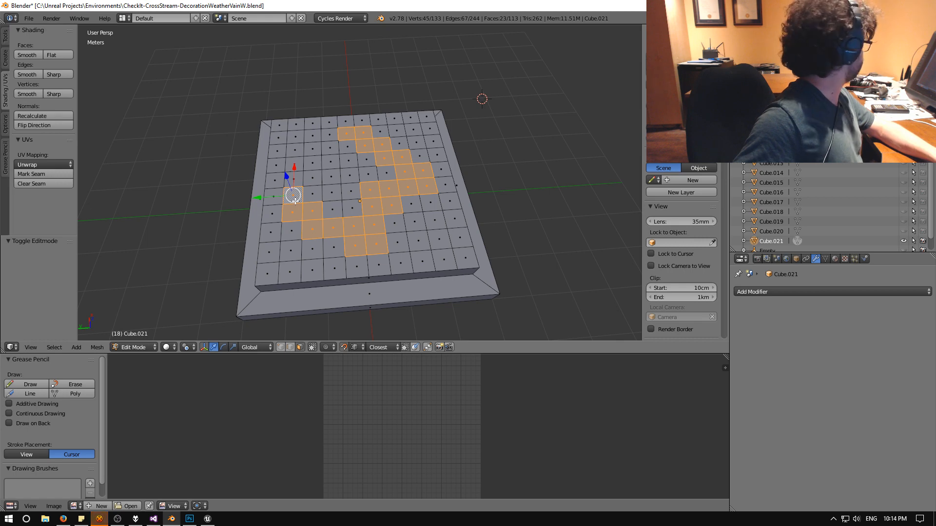
{"action": "right_click", "coordinate": [288, 233]}
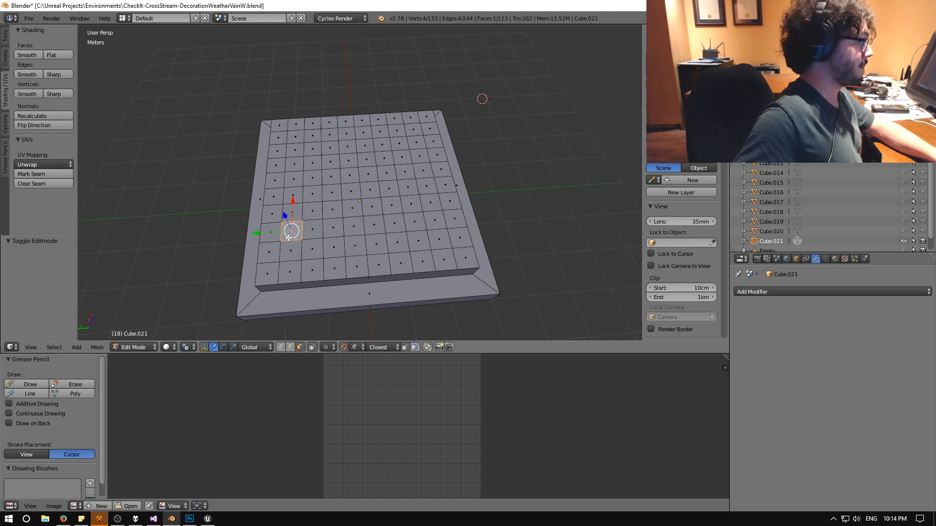
{"action": "key", "text": "ctrl+z"}
{"action": "middle_click_drag", "start_coordinate": [208, 213], "coordinate": [208, 236]}
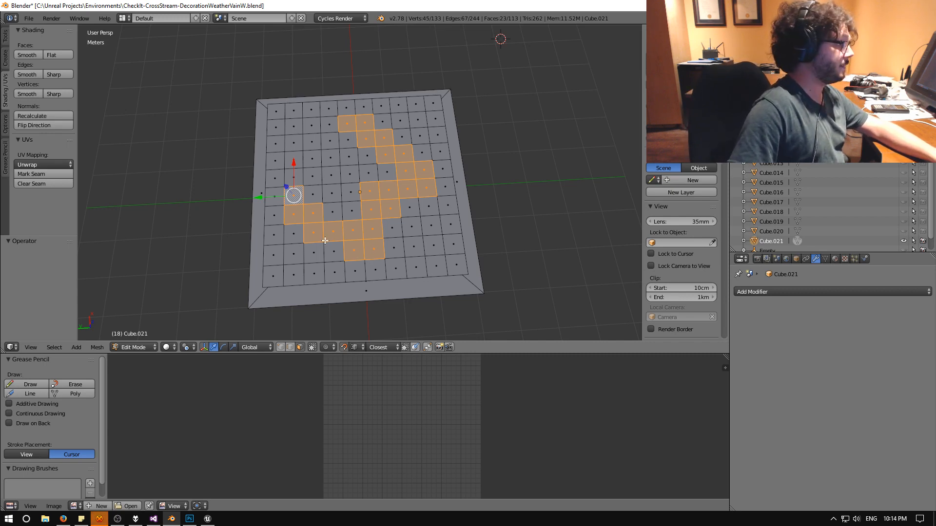
{"action": "middle_click_drag", "start_coordinate": [325, 240], "coordinate": [284, 245]}
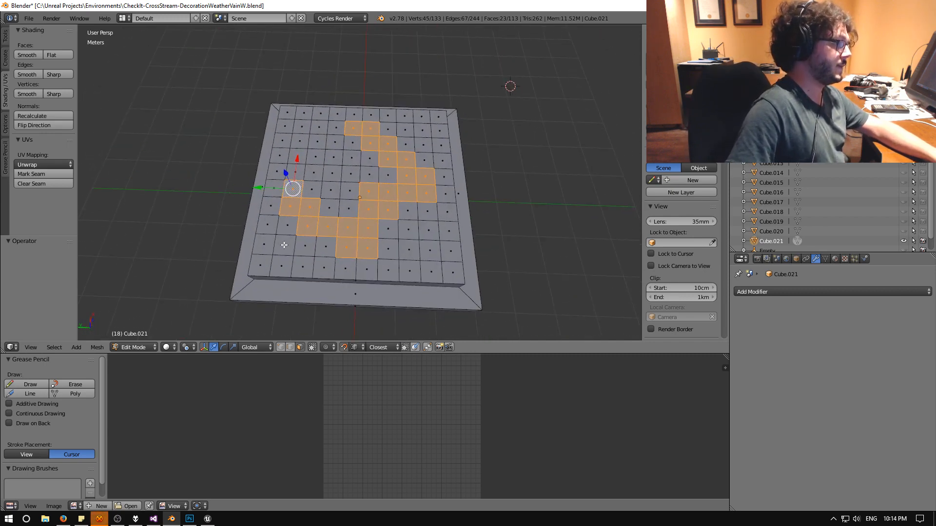
{"action": "key", "text": "ctrl+z"}
{"action": "key", "text": "ctrl+z"}
{"action": "key", "text": "ctrl+z"}
{"action": "key", "text": "ctrl+z"}
{"action": "key", "text": "ctrl+z"}
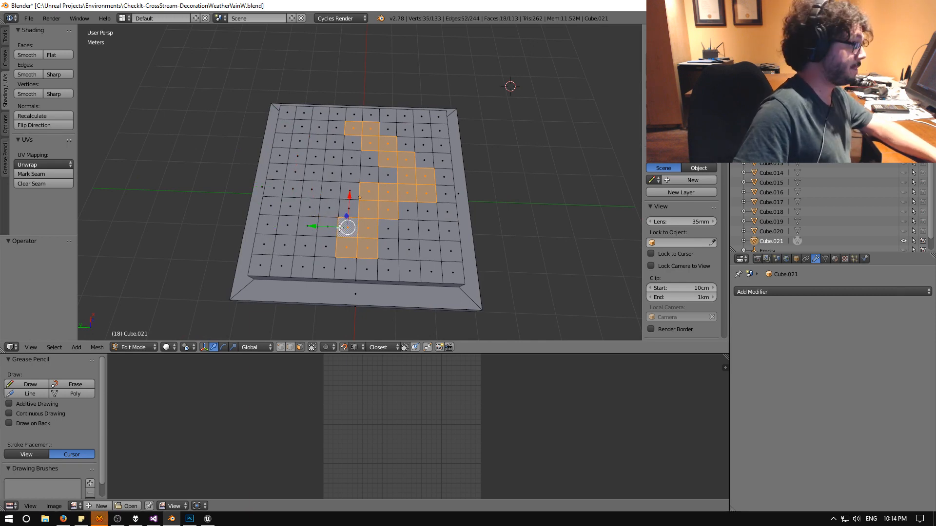
Add six faces to the selection, stepping diagonally from the eighth row up to the fifth row near the left edge.
{"action": "right_click", "coordinate": [327, 226], "text": "shift"}
{"action": "right_click", "coordinate": [329, 209], "text": "shift"}
{"action": "right_click", "coordinate": [310, 207], "text": "shift"}
{"action": "right_click", "coordinate": [311, 191], "text": "shift"}
{"action": "right_click", "coordinate": [293, 188], "text": "shift"}
{"action": "right_click", "coordinate": [293, 174], "text": "shift"}
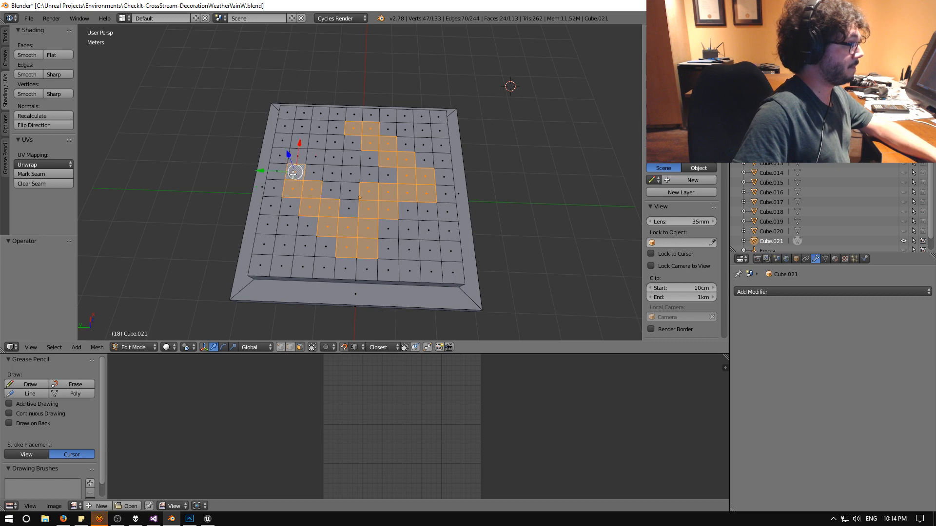
Extrude the selected letter faces upward by 50 cm.
{"action": "middle_click_drag", "start_coordinate": [383, 208], "coordinate": [351, 229]}
{"action": "key", "text": "e"}
{"action": "left_click", "coordinate": [335, 202]}
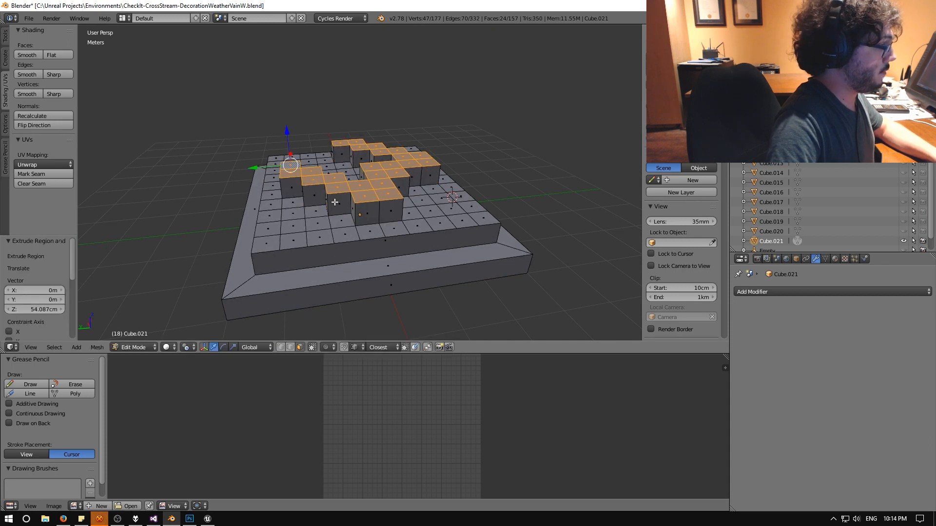
{"action": "left_click", "coordinate": [49, 311]}
{"action": "type", "text": "560"}
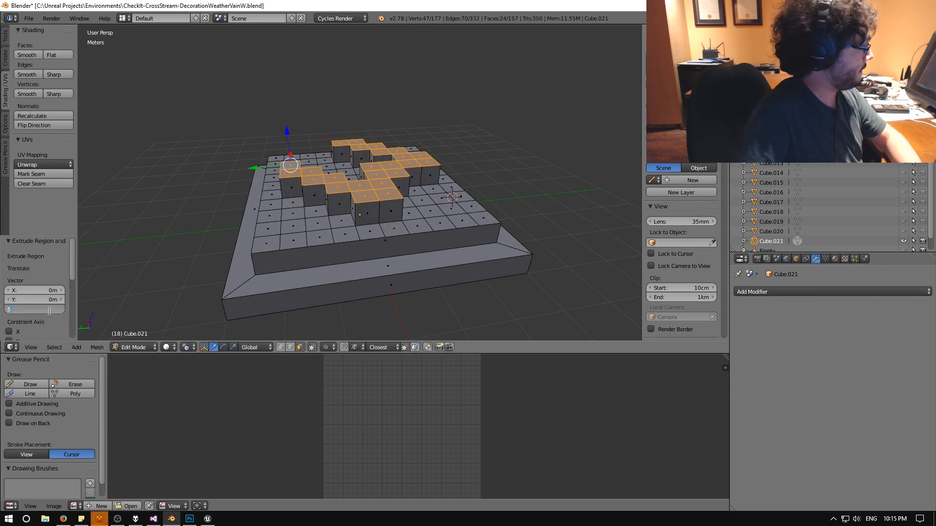
{"action": "key", "text": "Return"}
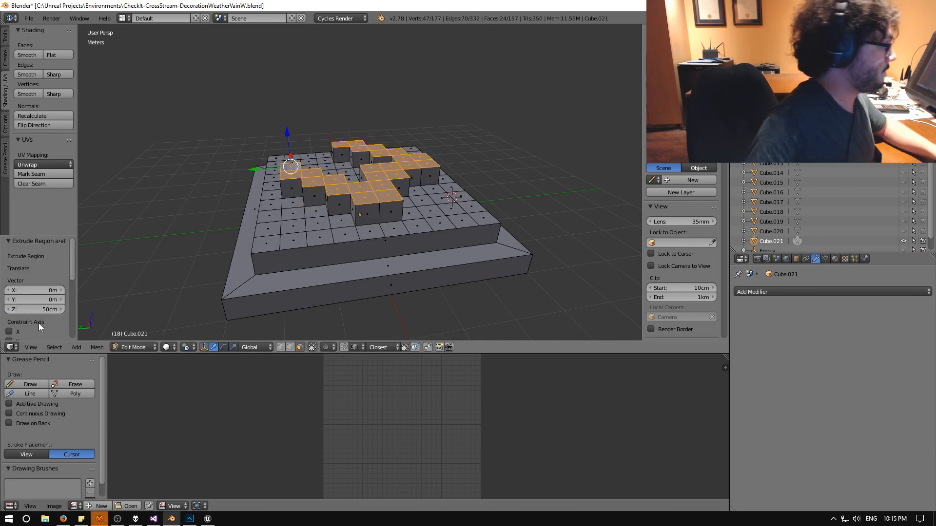
In vertex selection mode, connect five top-edge vertices on one side wall of the raised plate to that wall's lower left corner.
{"action": "middle_click_drag", "start_coordinate": [234, 227], "coordinate": [340, 244]}
{"action": "left_click", "coordinate": [281, 347]}
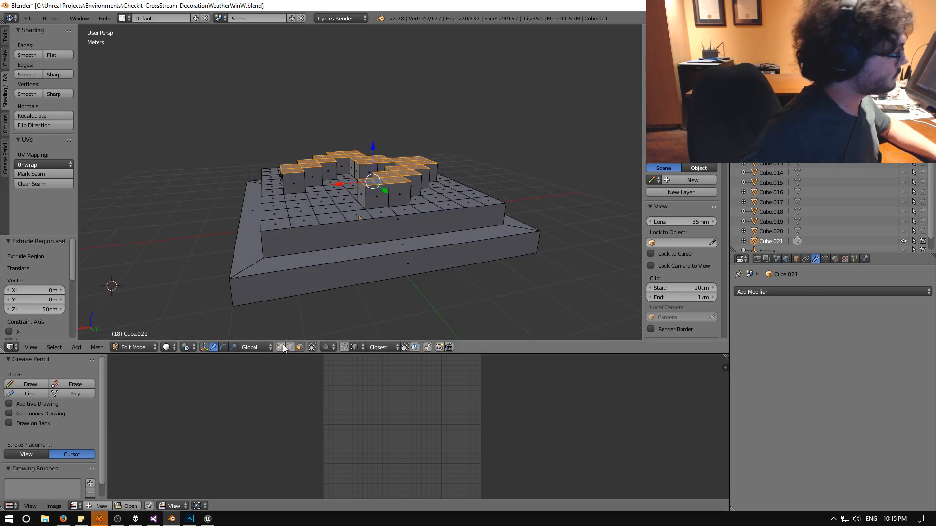
{"action": "right_click", "coordinate": [291, 227]}
{"action": "right_click", "coordinate": [265, 258], "text": "shift"}
{"action": "key", "text": "j"}
{"action": "right_click", "coordinate": [320, 226]}
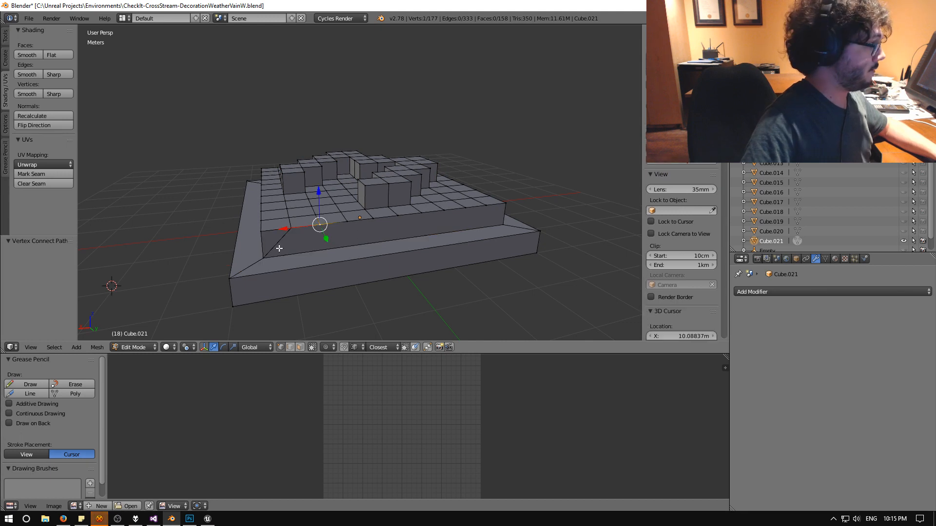
{"action": "right_click", "coordinate": [265, 256], "text": "shift"}
{"action": "key", "text": "j"}
{"action": "right_click", "coordinate": [347, 223]}
{"action": "right_click", "coordinate": [265, 257], "text": "shift"}
{"action": "key", "text": "j"}
{"action": "right_click", "coordinate": [374, 219]}
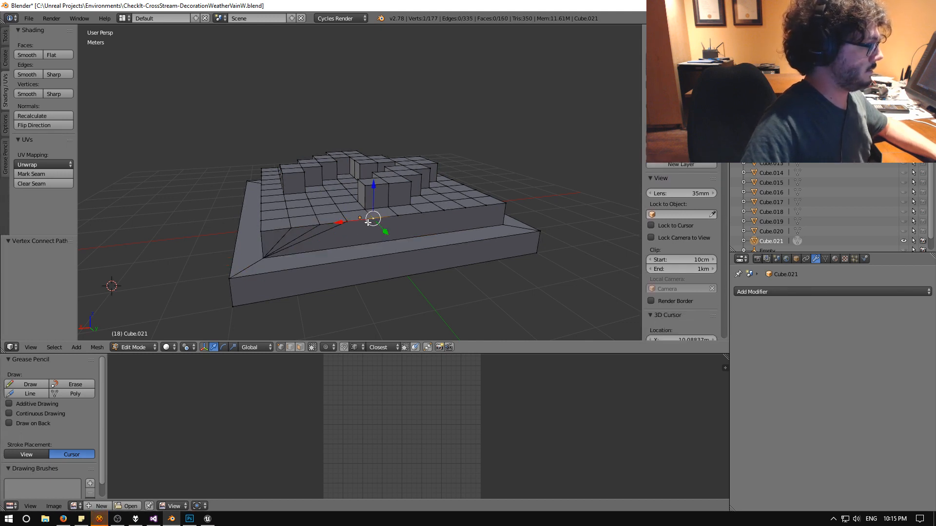
{"action": "right_click", "coordinate": [265, 257], "text": "shift"}
{"action": "key", "text": "j"}
{"action": "right_click", "coordinate": [398, 215]}
{"action": "right_click", "coordinate": [265, 256], "text": "shift"}
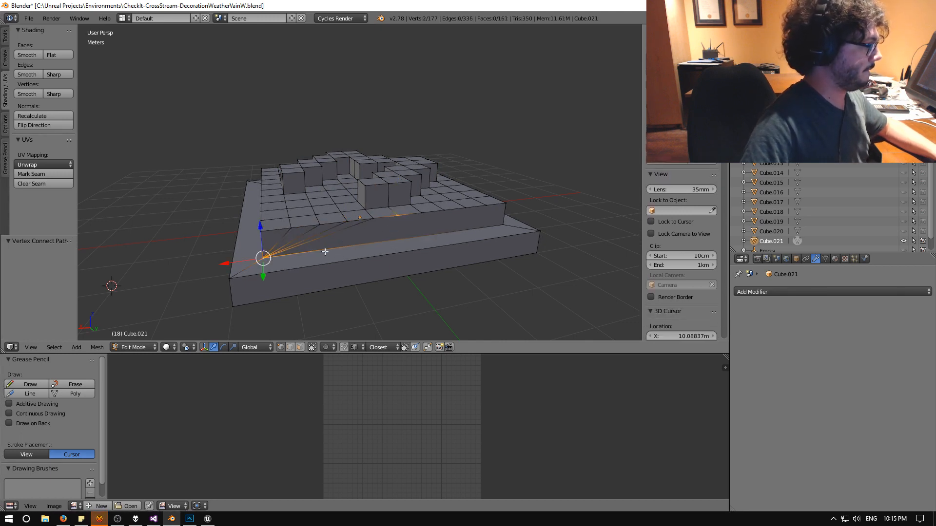
{"action": "key", "text": "j"}
Connect the remaining four inner top-edge vertices of the same side wall to its lower right corner.
{"action": "right_click", "coordinate": [421, 213]}
{"action": "right_click", "coordinate": [505, 225], "text": "shift"}
{"action": "middle_click_drag", "start_coordinate": [505, 225], "coordinate": [401, 236]}
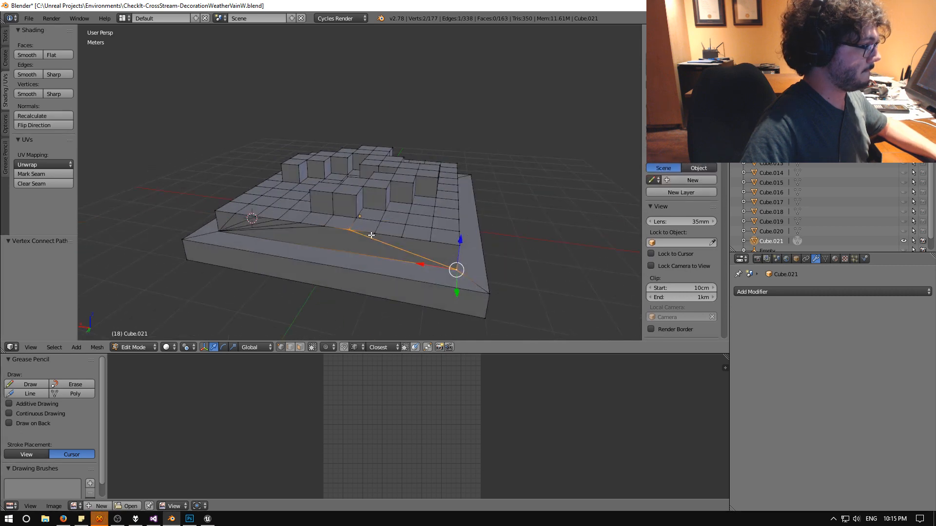
{"action": "key", "text": "j"}
{"action": "right_click", "coordinate": [401, 236]}
{"action": "right_click", "coordinate": [456, 270], "text": "shift"}
{"action": "key", "text": "j"}
{"action": "right_click", "coordinate": [431, 241]}
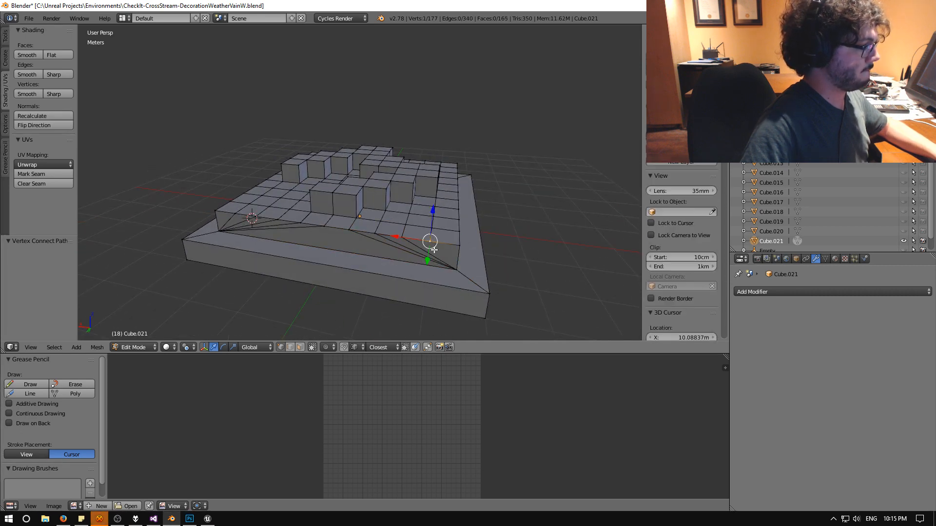
{"action": "right_click", "coordinate": [456, 269], "text": "shift"}
{"action": "key", "text": "j"}
On the second side wall of the raised plate, connect five top-edge vertices to the wall's lower left corner.
{"action": "middle_click_drag", "start_coordinate": [491, 265], "coordinate": [382, 251]}
{"action": "right_click", "coordinate": [296, 225]}
{"action": "right_click", "coordinate": [268, 258], "text": "shift"}
{"action": "key", "text": "j"}
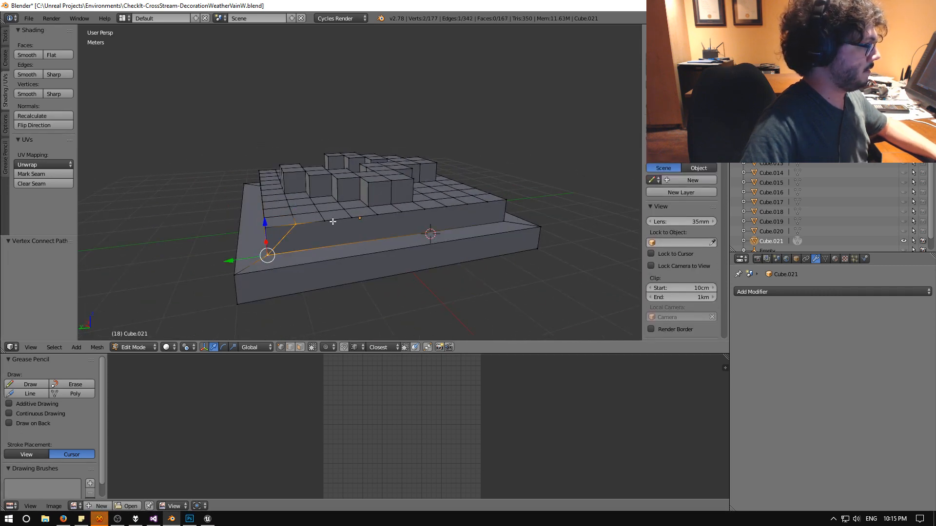
{"action": "right_click", "coordinate": [325, 222]}
{"action": "right_click", "coordinate": [268, 259], "text": "shift"}
{"action": "key", "text": "j"}
{"action": "right_click", "coordinate": [350, 218]}
{"action": "right_click", "coordinate": [267, 255], "text": "shift"}
{"action": "key", "text": "j"}
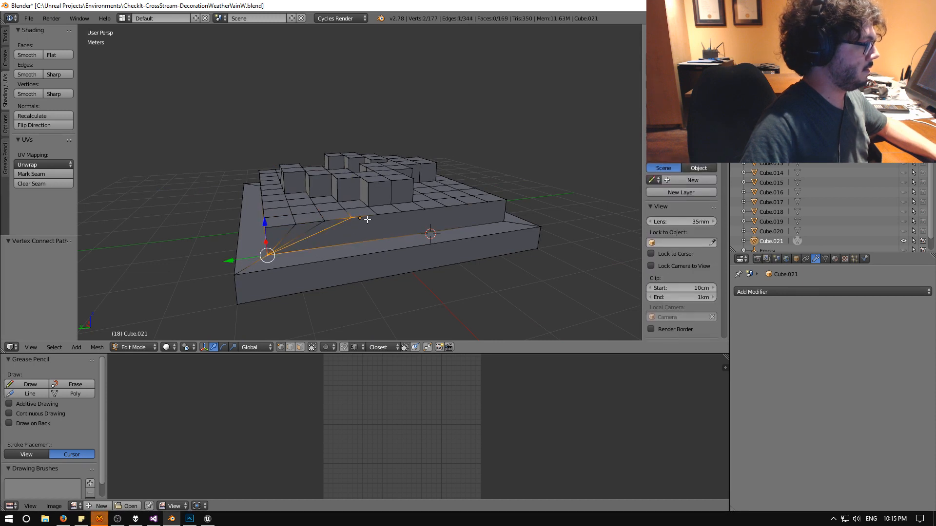
{"action": "right_click", "coordinate": [377, 215]}
{"action": "right_click", "coordinate": [267, 255], "text": "shift"}
{"action": "key", "text": "j"}
{"action": "right_click", "coordinate": [400, 212]}
{"action": "right_click", "coordinate": [267, 255], "text": "shift"}
{"action": "key", "text": "j"}
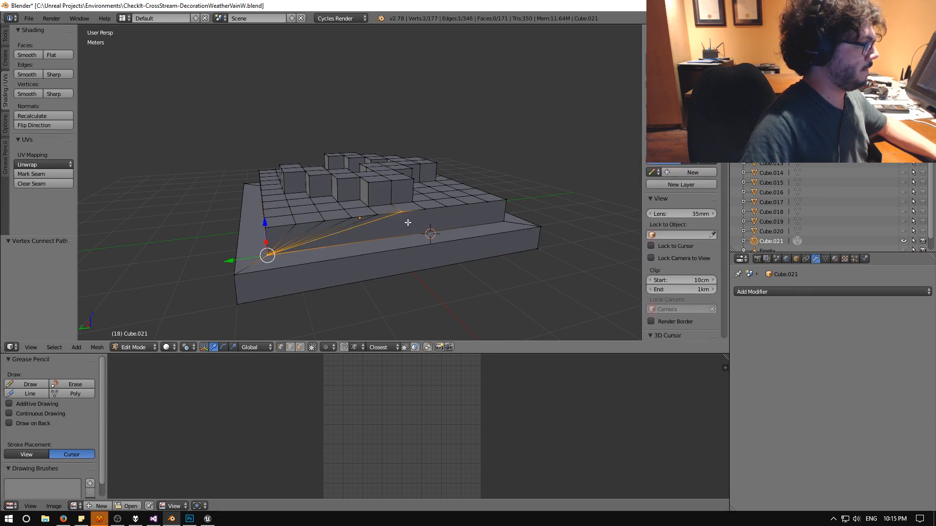
Connect the second side wall's remaining four inner top-edge vertices to its lower right corner.
{"action": "middle_click_drag", "start_coordinate": [409, 223], "coordinate": [378, 217]}
{"action": "right_click", "coordinate": [394, 216]}
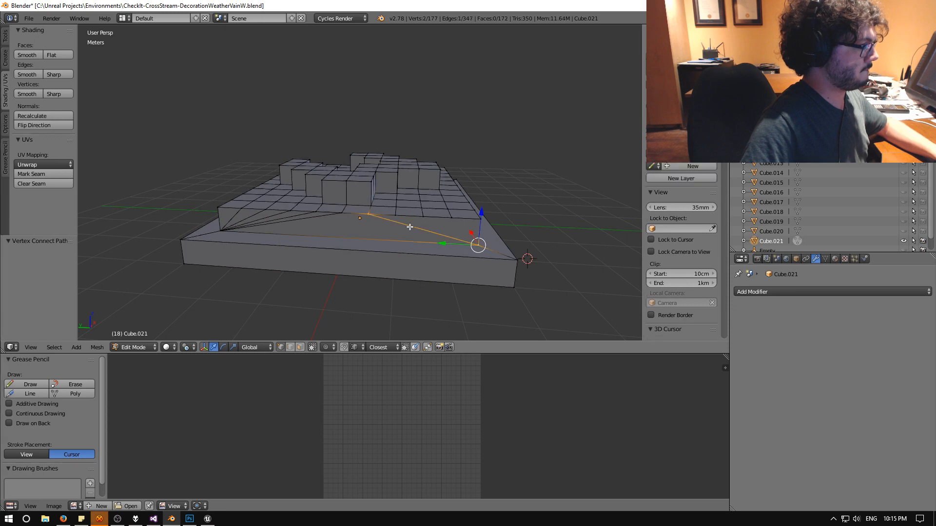
{"action": "key", "text": "j"}
{"action": "right_click", "coordinate": [422, 220]}
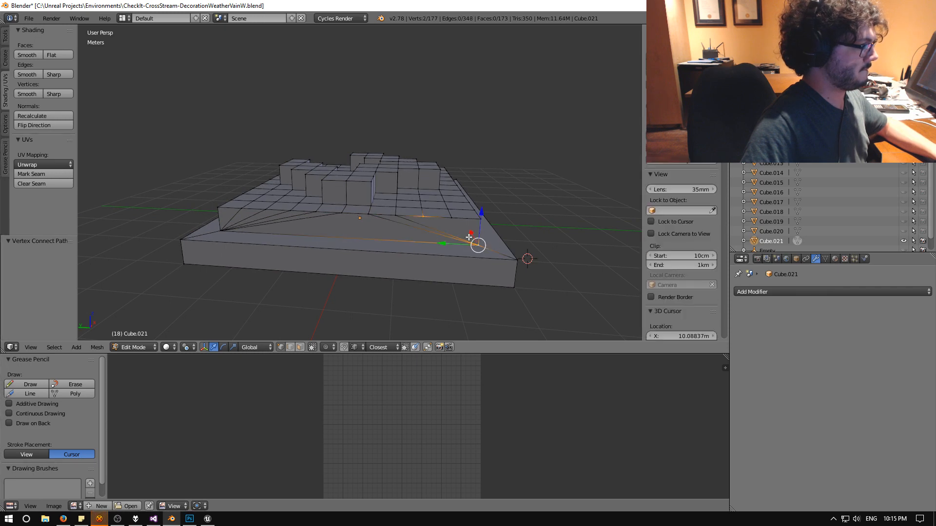
{"action": "key", "text": "j"}
{"action": "right_click", "coordinate": [452, 220]}
{"action": "right_click", "coordinate": [480, 246], "text": "shift"}
{"action": "key", "text": "j"}
On the third side wall of the raised plate, connect five top-edge vertices to the wall's lower left corner.
{"action": "middle_click_drag", "start_coordinate": [483, 248], "coordinate": [374, 243]}
{"action": "right_click", "coordinate": [285, 217]}
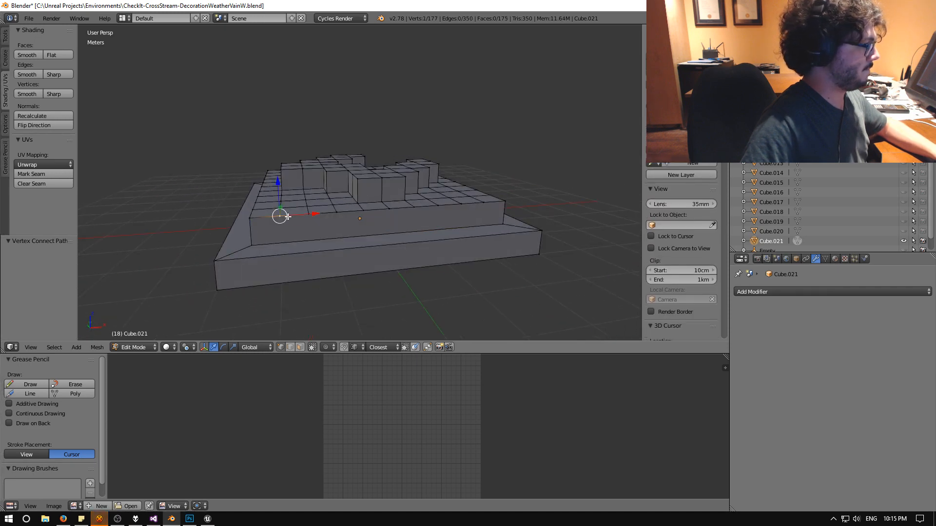
{"action": "right_click", "coordinate": [254, 245], "text": "shift"}
{"action": "key", "text": "j"}
{"action": "right_click", "coordinate": [310, 215]}
{"action": "right_click", "coordinate": [254, 245], "text": "shift"}
{"action": "key", "text": "j"}
{"action": "right_click", "coordinate": [336, 213]}
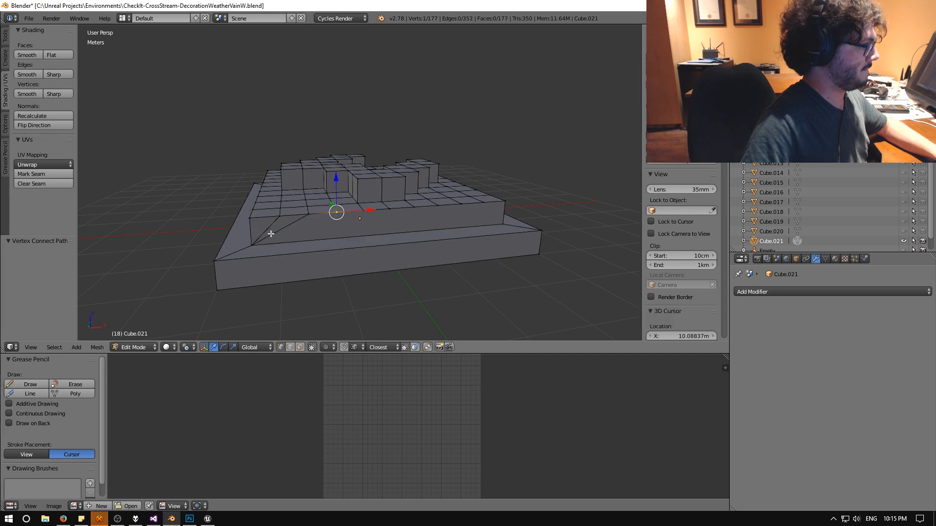
{"action": "right_click", "coordinate": [253, 246], "text": "shift"}
{"action": "key", "text": "j"}
{"action": "right_click", "coordinate": [363, 213]}
{"action": "right_click", "coordinate": [253, 246], "text": "shift"}
{"action": "key", "text": "j"}
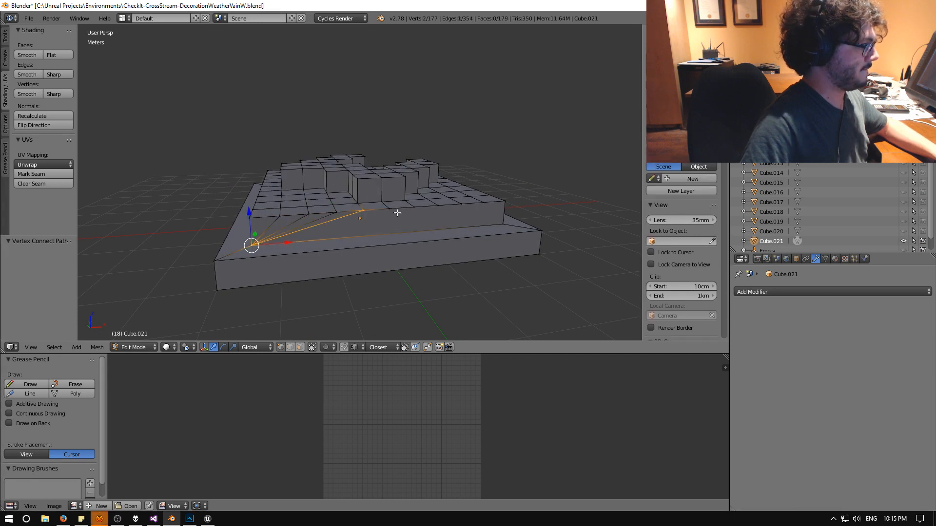
{"action": "right_click", "coordinate": [389, 210]}
{"action": "right_click", "coordinate": [253, 245], "text": "shift"}
{"action": "key", "text": "j"}
Connect the third side wall's remaining four inner top-edge vertices to its lower right corner.
{"action": "right_click", "coordinate": [414, 208]}
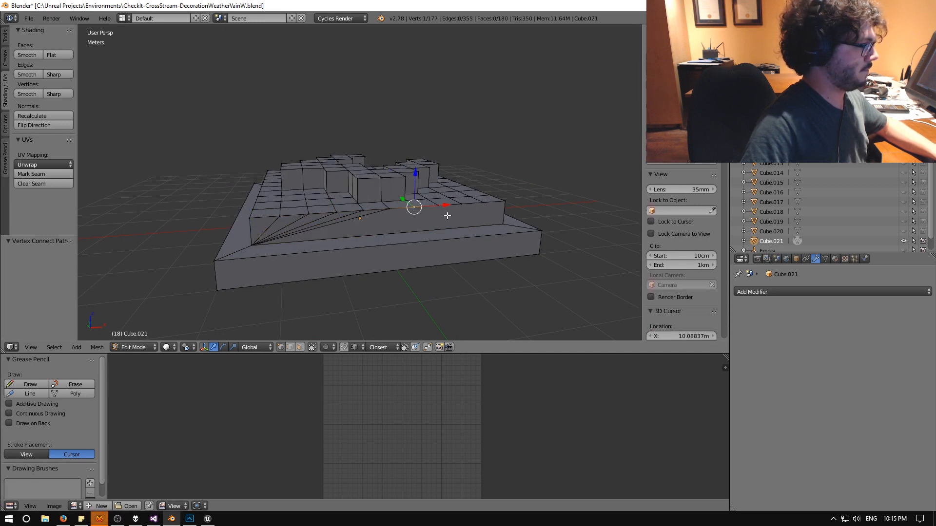
{"action": "right_click", "coordinate": [498, 226]}
{"action": "right_click", "coordinate": [415, 211]}
{"action": "right_click", "coordinate": [497, 226], "text": "shift"}
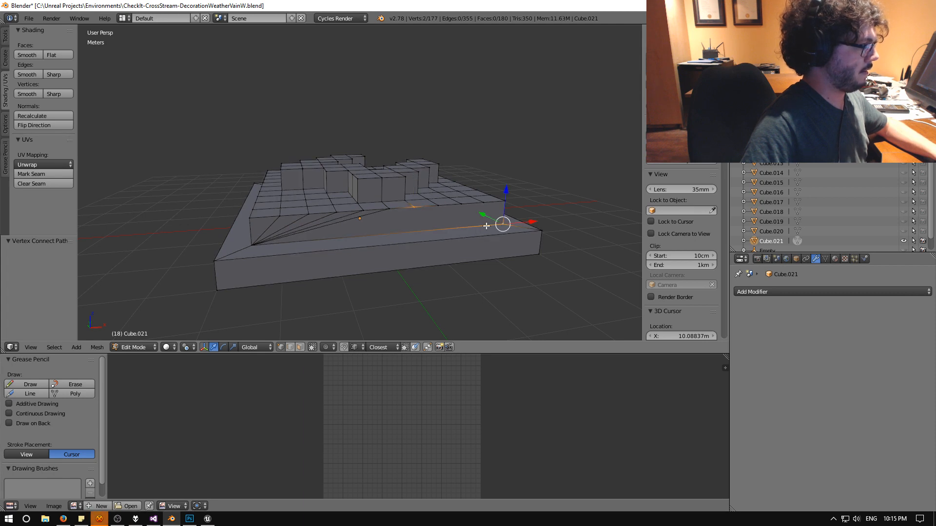
{"action": "key", "text": "j"}
{"action": "right_click", "coordinate": [438, 209]}
{"action": "right_click", "coordinate": [494, 225], "text": "shift"}
{"action": "key", "text": "j"}
{"action": "right_click", "coordinate": [461, 206]}
{"action": "right_click", "coordinate": [496, 222], "text": "shift"}
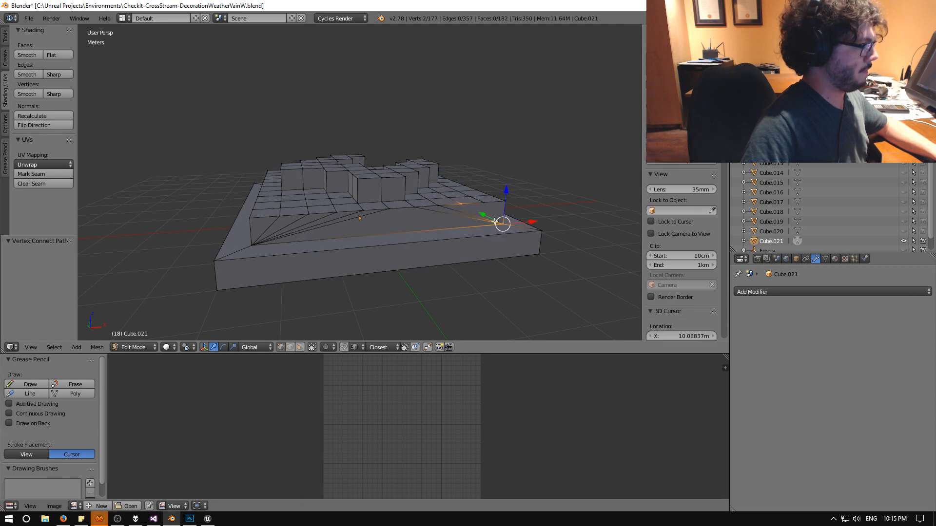
{"action": "key", "text": "j"}
{"action": "right_click", "coordinate": [486, 210]}
{"action": "right_click", "coordinate": [498, 224], "text": "shift"}
{"action": "key", "text": "j"}
Connect the first two top-edge vertices of the fourth side wall to its lower left corner and hide the transform manipulator.
{"action": "middle_click_drag", "start_coordinate": [492, 225], "coordinate": [382, 229]}
{"action": "right_click", "coordinate": [277, 224]}
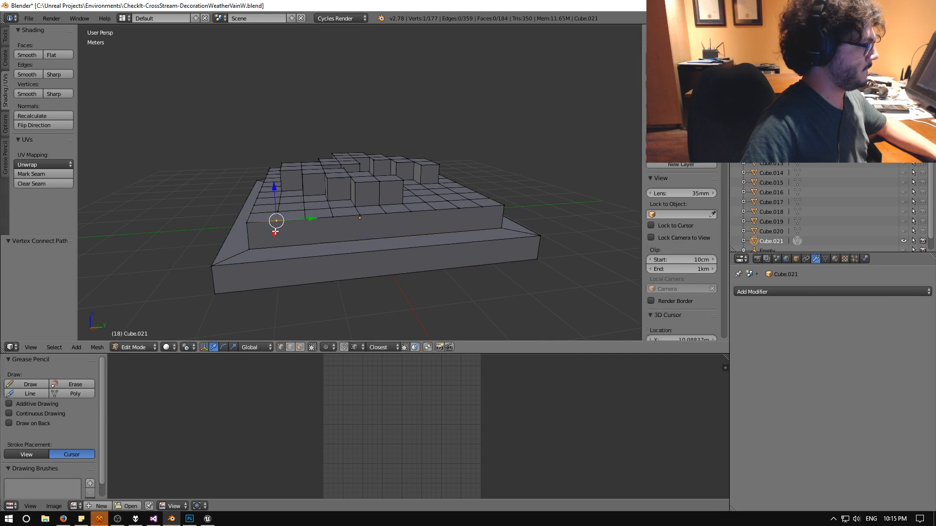
{"action": "right_click", "coordinate": [252, 248], "text": "shift"}
{"action": "key", "text": "j"}
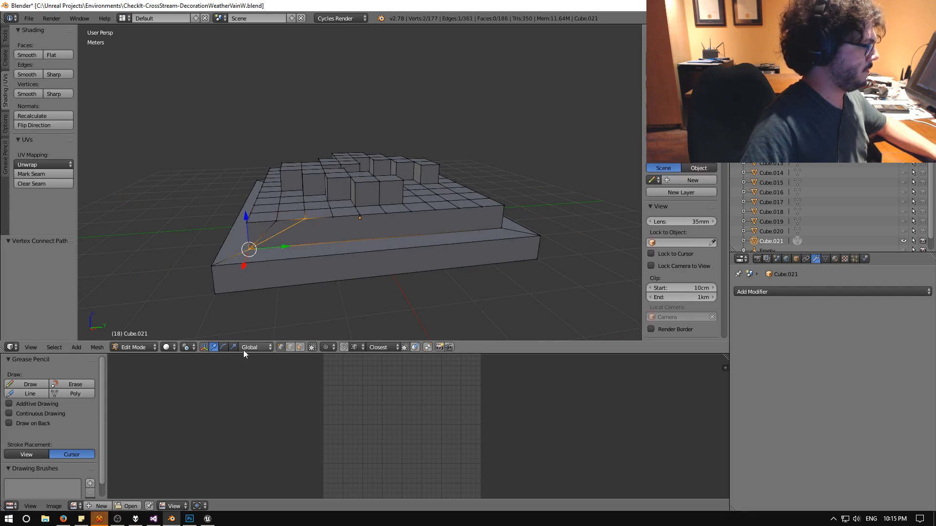
{"action": "left_click", "coordinate": [203, 347]}
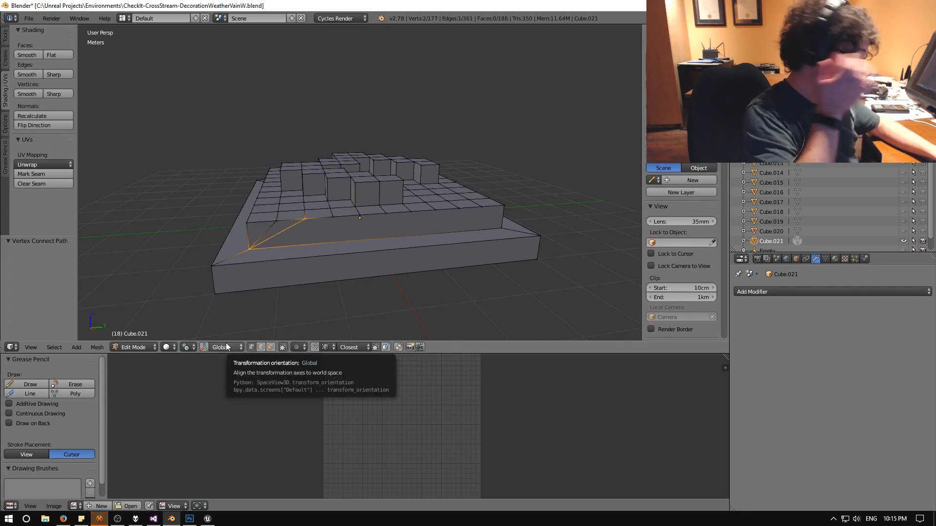
Connect the next three top-edge vertices of the fourth side wall to its lower left corner.
{"action": "right_click", "coordinate": [333, 219]}
{"action": "right_click", "coordinate": [244, 249], "text": "shift"}
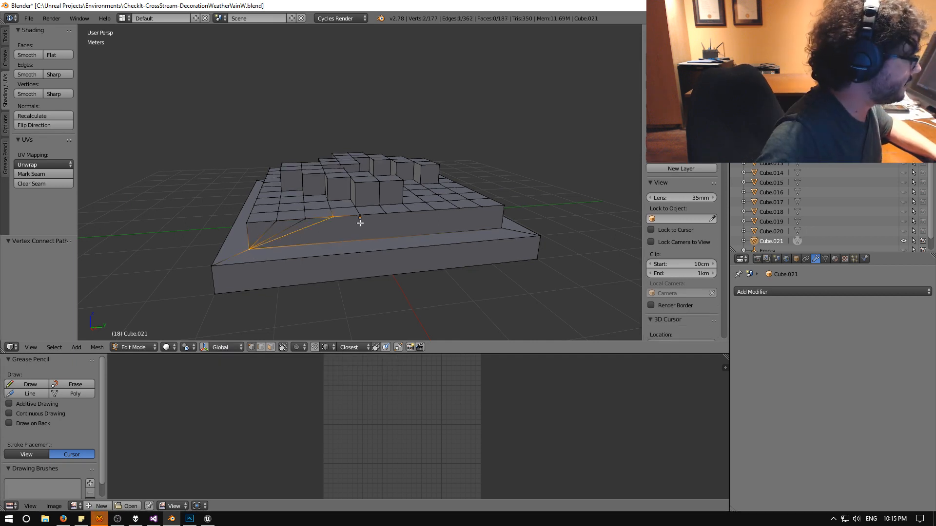
{"action": "key", "text": "j"}
{"action": "key", "text": "j"}
{"action": "right_click", "coordinate": [386, 219]}
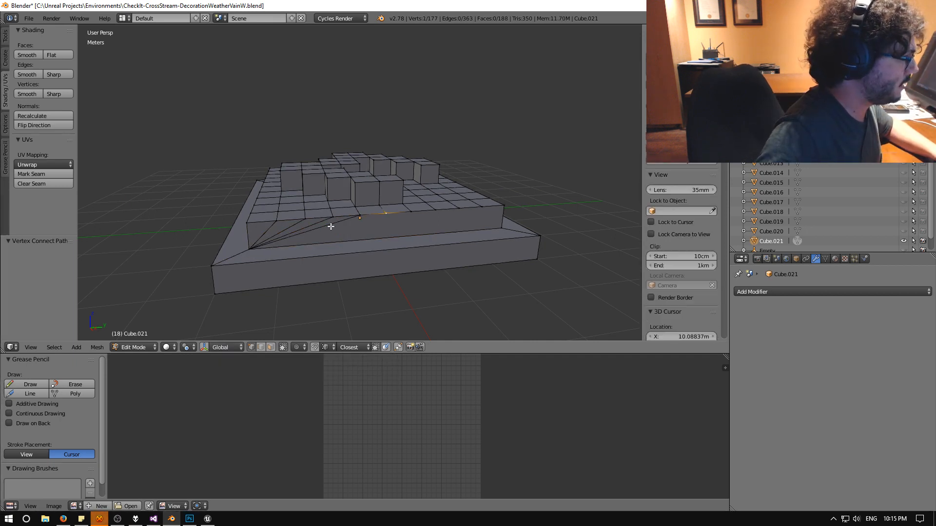
{"action": "right_click", "coordinate": [249, 252], "text": "shift"}
{"action": "key", "text": "j"}
Connect the fourth side wall's remaining four inner top-edge vertices to its lower right corner.
{"action": "right_click", "coordinate": [417, 222]}
{"action": "right_click", "coordinate": [508, 231], "text": "shift"}
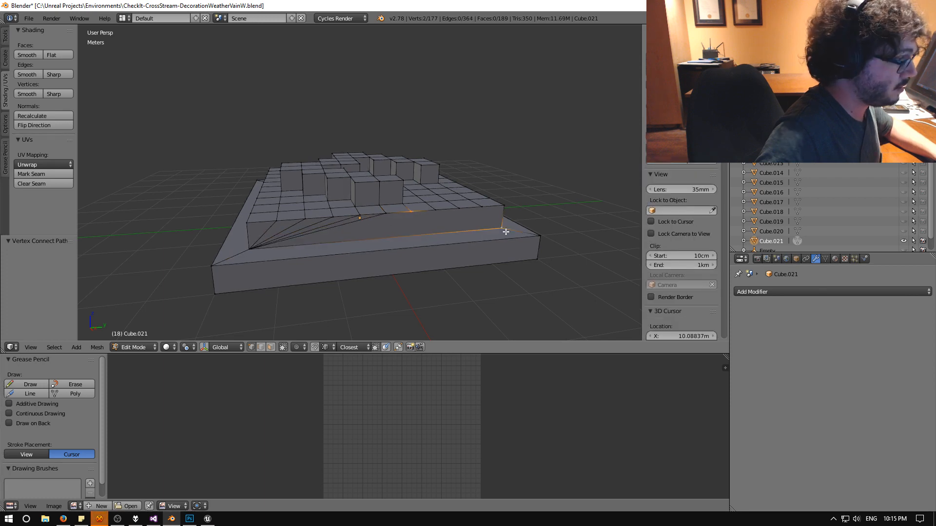
{"action": "key", "text": "j"}
{"action": "right_click", "coordinate": [441, 215]}
{"action": "right_click", "coordinate": [500, 228], "text": "shift"}
{"action": "key", "text": "j"}
{"action": "right_click", "coordinate": [470, 216]}
{"action": "right_click", "coordinate": [500, 228], "text": "shift"}
{"action": "key", "text": "j"}
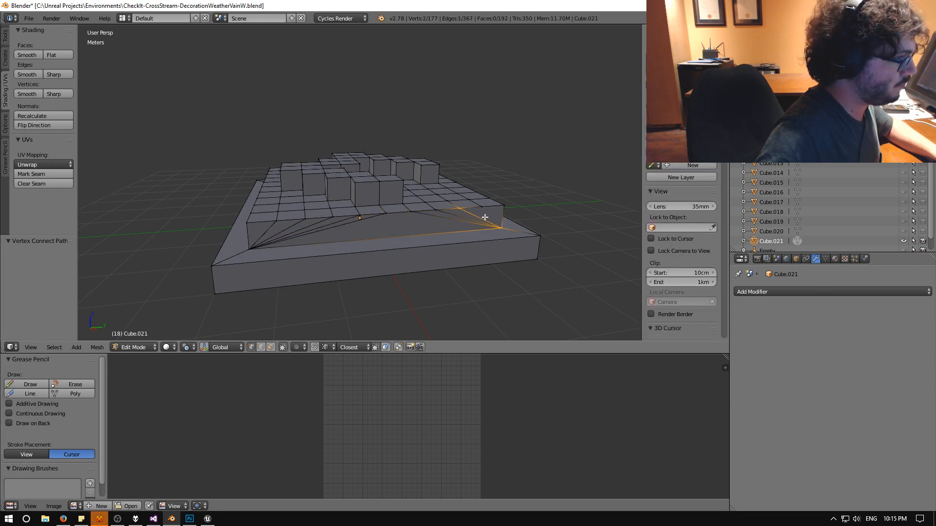
{"action": "right_click", "coordinate": [486, 213]}
{"action": "right_click", "coordinate": [501, 226], "text": "shift"}
{"action": "key", "text": "j"}
Clear the selection, switch to edge selection and select the full border loop around the raised plate's top.
{"action": "middle_click_drag", "start_coordinate": [499, 226], "coordinate": [442, 234]}
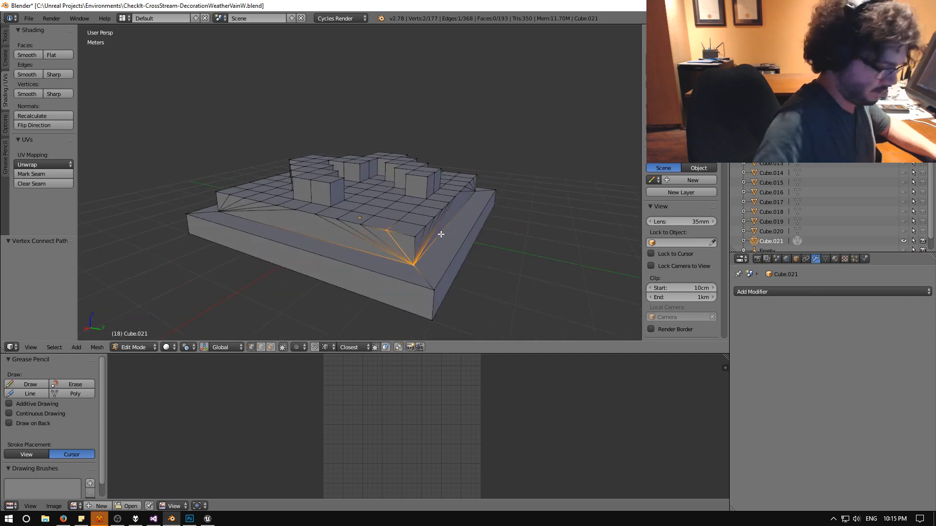
{"action": "key", "text": "a"}
{"action": "middle_click_drag", "start_coordinate": [383, 238], "coordinate": [421, 268]}
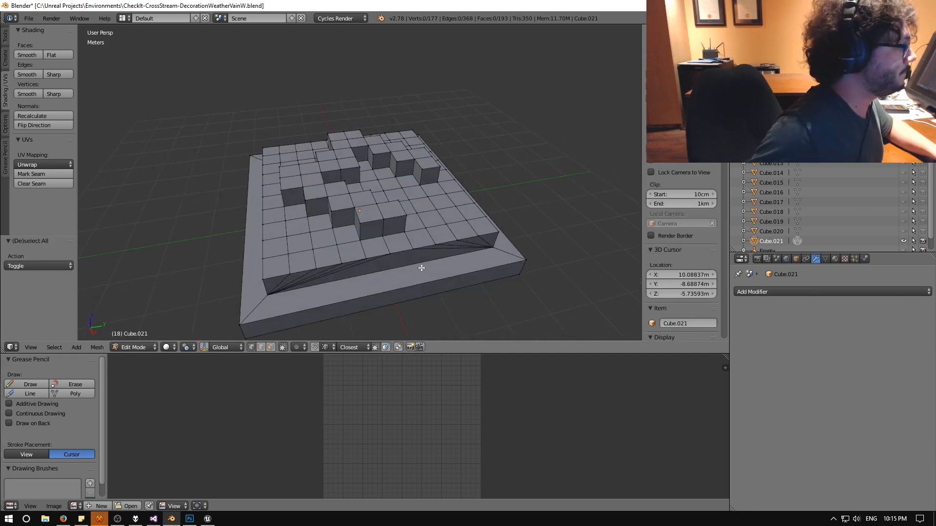
{"action": "right_click", "coordinate": [295, 272], "text": "alt"}
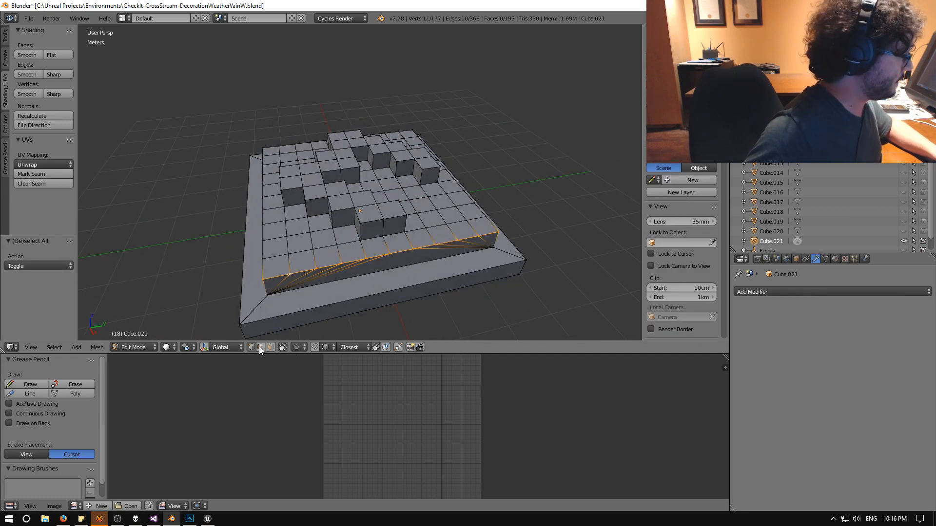
{"action": "right_click", "coordinate": [296, 274]}
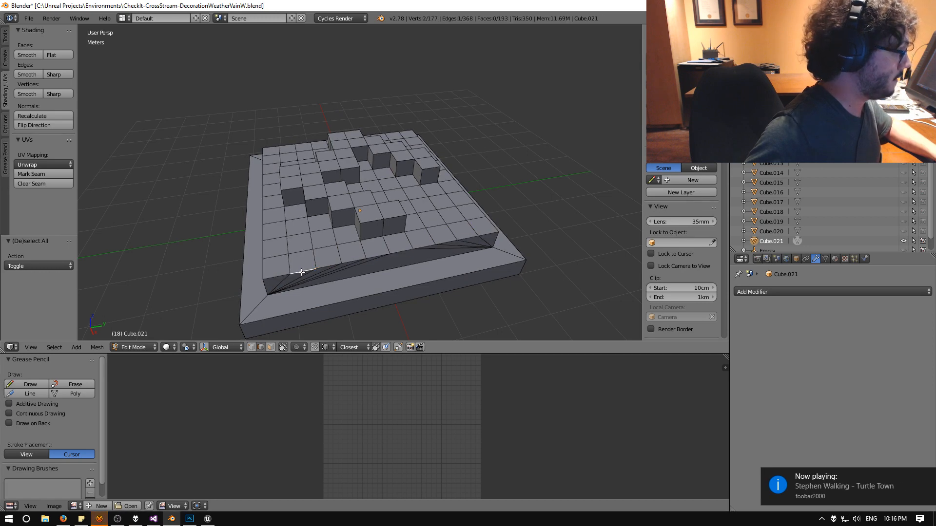
{"action": "right_click", "coordinate": [301, 272], "text": "alt"}
{"action": "middle_click_drag", "start_coordinate": [302, 272], "coordinate": [345, 253]}
{"action": "right_click", "coordinate": [338, 245], "text": "alt+shift"}
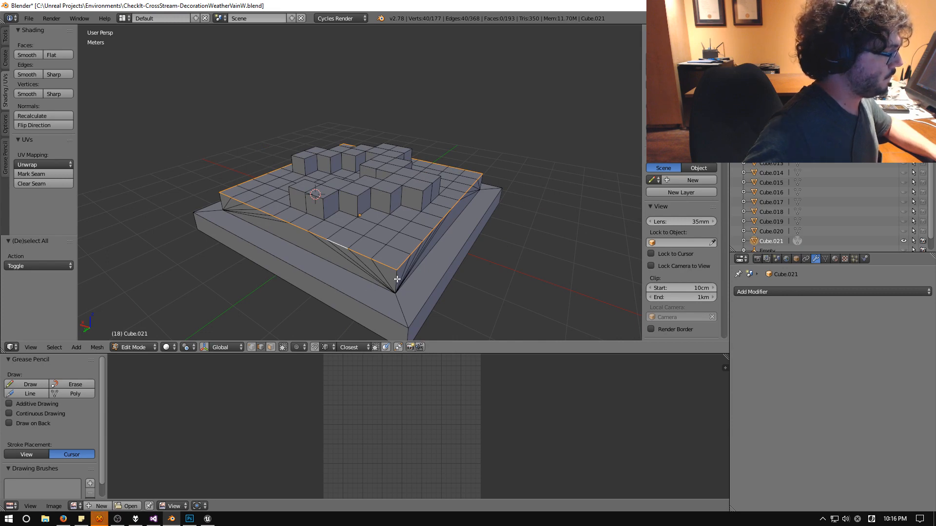
Add corner edges of the raised plate and base, plus the base's outer bottom edges, to the selection.
{"action": "middle_click_drag", "start_coordinate": [398, 312], "coordinate": [346, 282]}
{"action": "right_click", "coordinate": [426, 307], "text": "alt+shift"}
{"action": "key", "text": "ctrl+z"}
{"action": "right_click", "coordinate": [395, 285], "text": "alt+shift"}
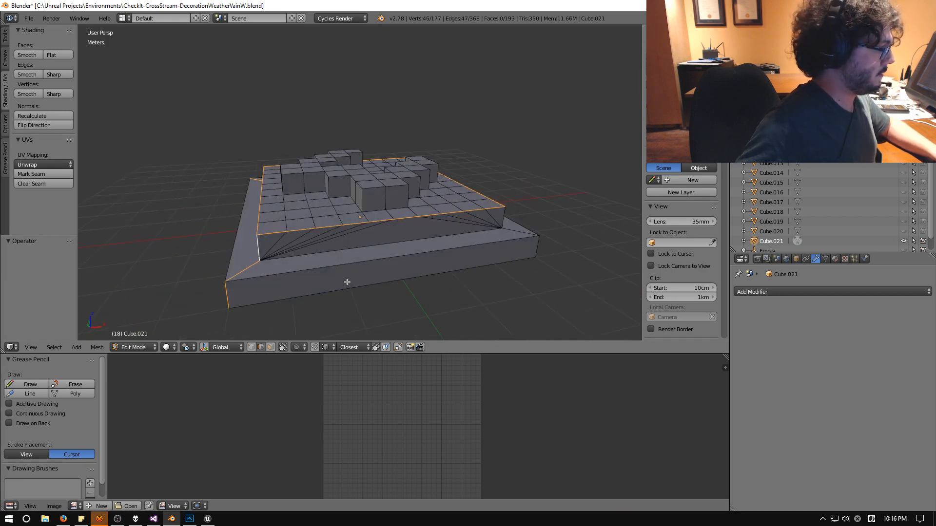
{"action": "right_click", "coordinate": [469, 271], "text": "alt+shift"}
{"action": "middle_click_drag", "start_coordinate": [470, 271], "coordinate": [413, 273]}
{"action": "right_click", "coordinate": [437, 324], "text": "alt+shift"}
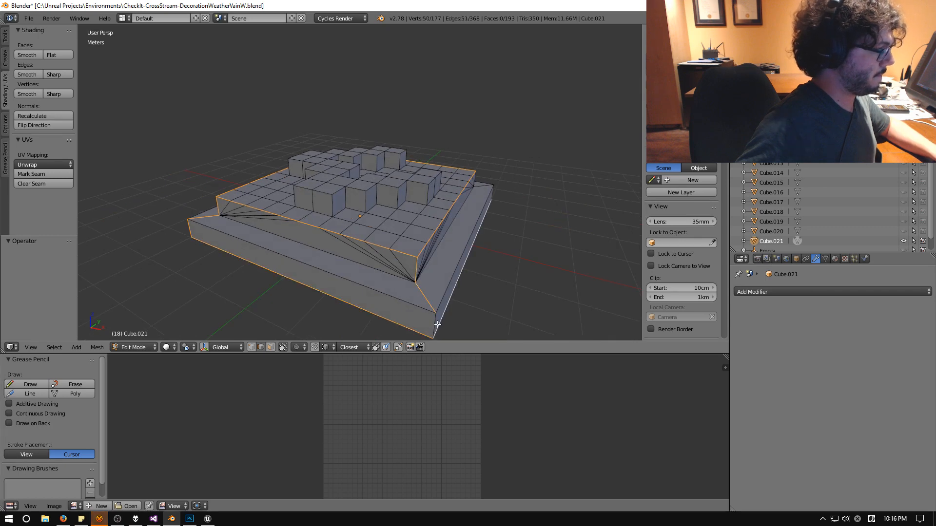
Add the remaining corner edges of the plate and base to the selection and mark all selected edges as seams.
{"action": "middle_click_drag", "start_coordinate": [448, 312], "coordinate": [330, 299]}
{"action": "right_click", "coordinate": [428, 247], "text": "alt+shift"}
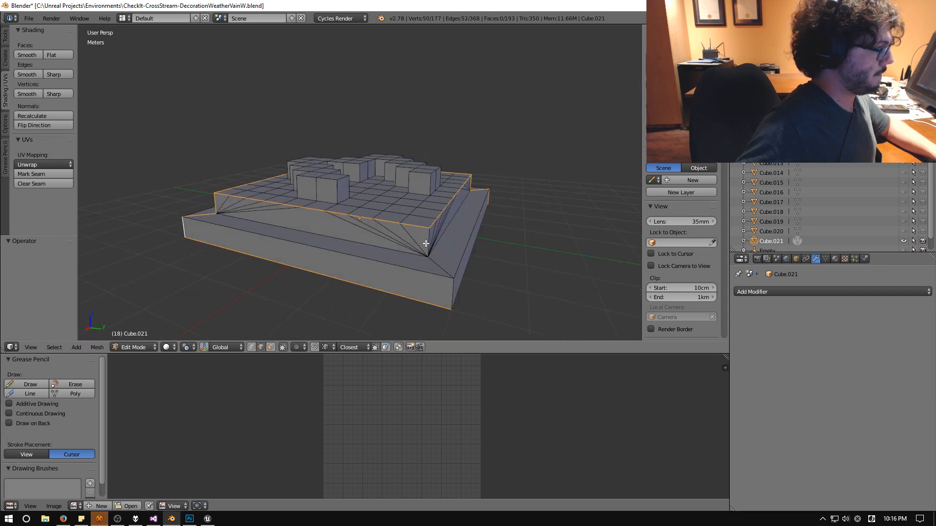
{"action": "middle_click_drag", "start_coordinate": [453, 293], "coordinate": [313, 267]}
{"action": "right_click", "coordinate": [374, 277], "text": "alt+shift"}
{"action": "middle_click_drag", "start_coordinate": [372, 271], "coordinate": [383, 180]}
{"action": "key", "text": "space"}
{"action": "type", "text": "mark se"}
{"action": "key", "text": "Return"}
Clear the selection and select the raised W's bottom edges along one stepped arm where its blocks meet the plate.
{"action": "key", "text": "a"}
{"action": "right_click", "coordinate": [372, 253], "text": "alt"}
{"action": "right_click", "coordinate": [308, 221], "text": "alt+shift"}
{"action": "right_click", "coordinate": [322, 161], "text": "shift"}
{"action": "right_click", "coordinate": [364, 159], "text": "shift"}
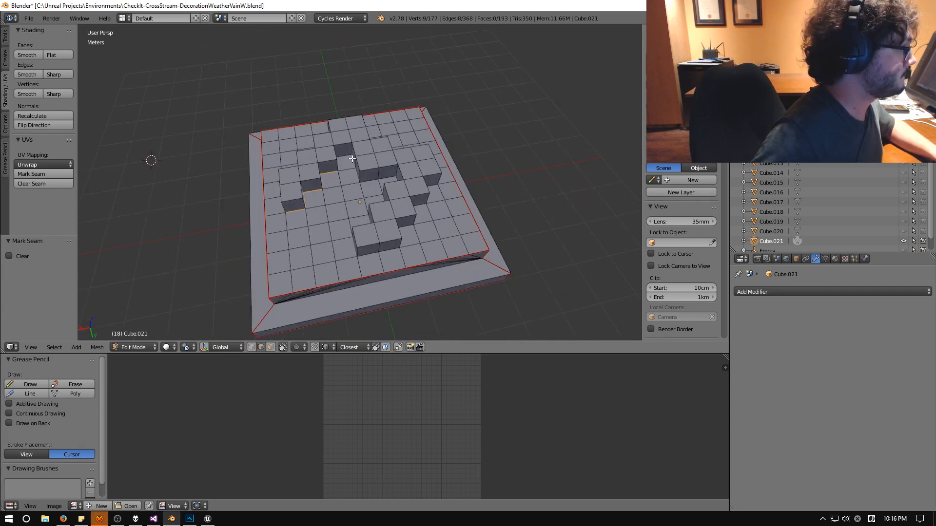
{"action": "right_click", "coordinate": [352, 160], "text": "shift"}
{"action": "right_click", "coordinate": [352, 178], "text": "shift"}
Extend the edge selection along the W's bottom outline through the inner notches and the opposite stepped arm.
{"action": "middle_click_drag", "start_coordinate": [307, 173], "coordinate": [371, 166]}
{"action": "right_click", "coordinate": [354, 176], "text": "shift"}
{"action": "right_click", "coordinate": [376, 166], "text": "shift"}
{"action": "right_click", "coordinate": [355, 154], "text": "shift"}
{"action": "right_click", "coordinate": [361, 154], "text": "shift"}
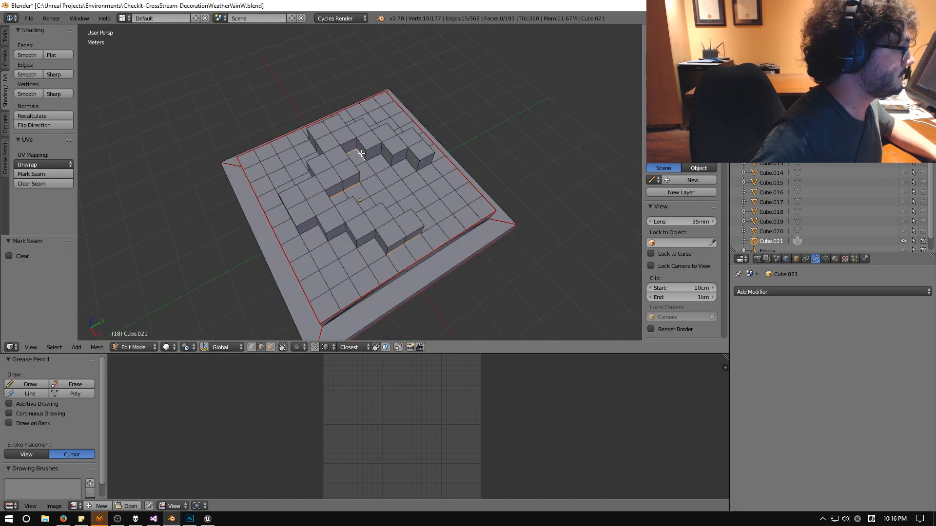
{"action": "right_click", "coordinate": [369, 159], "text": "shift"}
{"action": "right_click", "coordinate": [382, 159], "text": "shift"}
{"action": "right_click", "coordinate": [398, 161], "text": "shift"}
{"action": "right_click", "coordinate": [412, 166], "text": "shift"}
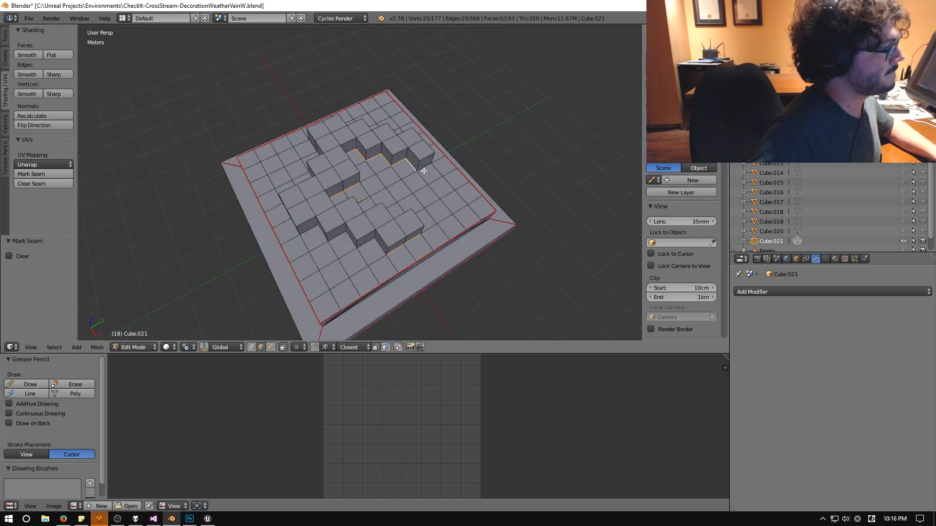
Undo the stray plate edge selection and add the bottom edges at the W's end blocks and adjoining stepped side.
{"action": "middle_click_drag", "start_coordinate": [426, 188], "coordinate": [276, 169]}
{"action": "right_click", "coordinate": [377, 251], "text": "shift"}
{"action": "right_click", "coordinate": [385, 243], "text": "shift"}
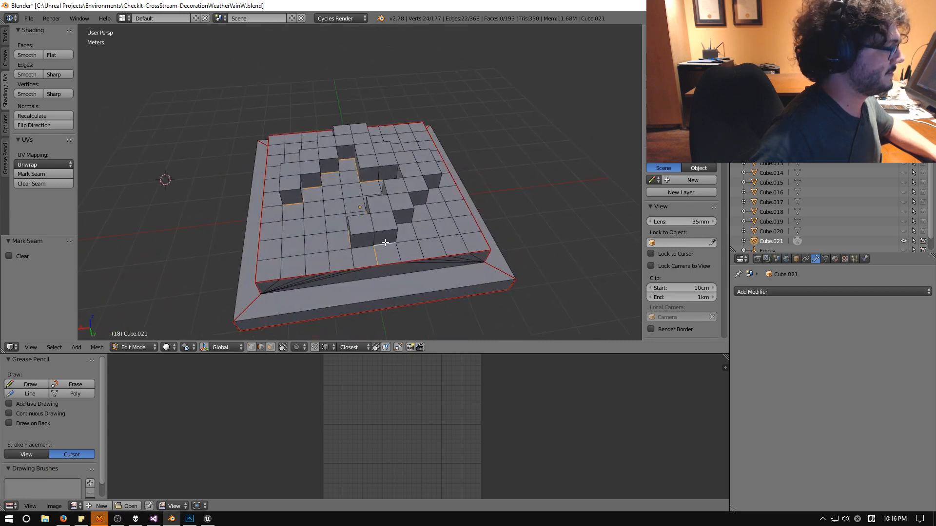
{"action": "key", "text": "ctrl+z"}
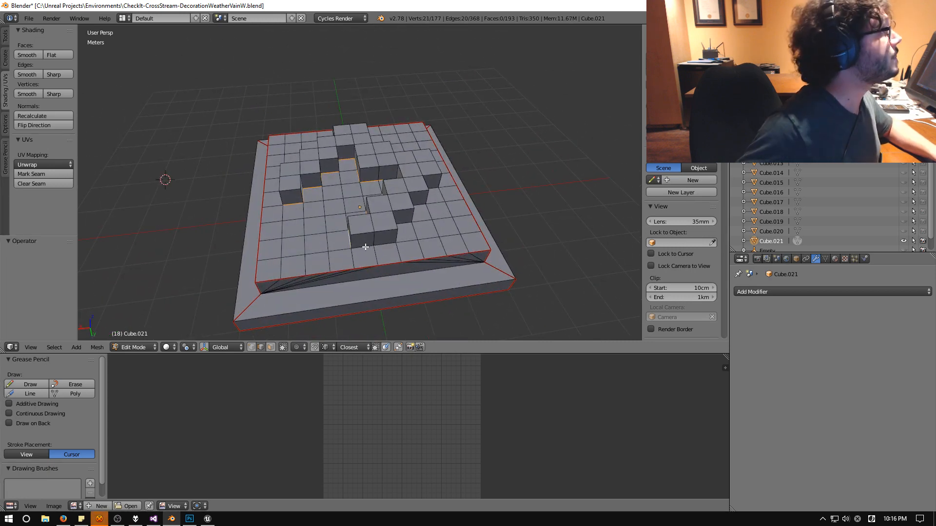
{"action": "right_click", "coordinate": [396, 241], "text": "shift"}
{"action": "middle_click_drag", "start_coordinate": [396, 241], "coordinate": [319, 223]}
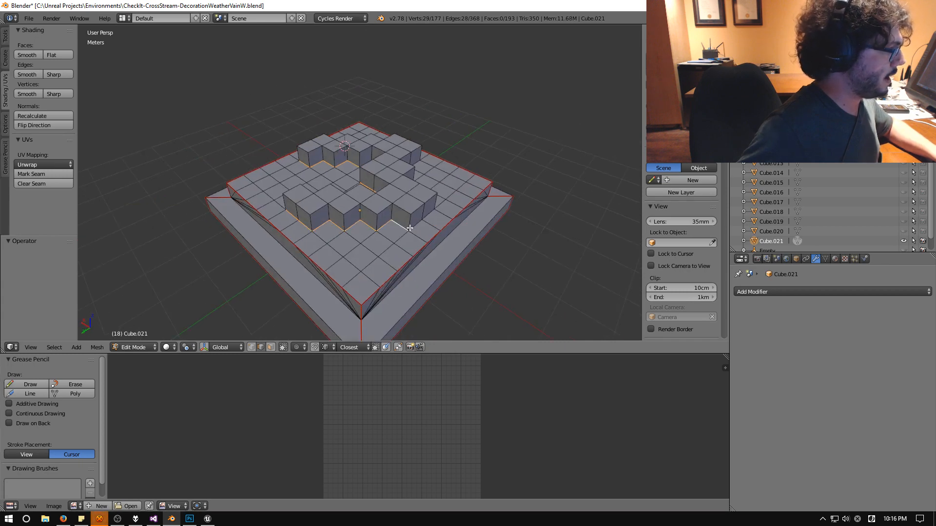
Add the remaining bottom edges on the W's other sides and mark the letter's base outline as a seam.
{"action": "middle_click_drag", "start_coordinate": [429, 215], "coordinate": [361, 232]}
{"action": "right_click", "coordinate": [367, 228], "text": "shift"}
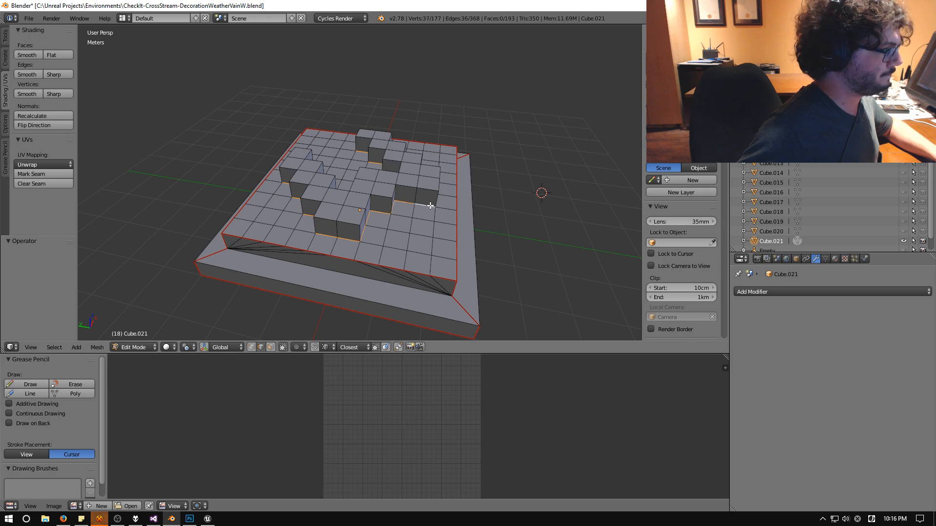
{"action": "middle_click_drag", "start_coordinate": [430, 205], "coordinate": [384, 229]}
{"action": "right_click", "coordinate": [384, 229], "text": "shift"}
{"action": "middle_click_drag", "start_coordinate": [444, 223], "coordinate": [372, 265]}
{"action": "right_click", "coordinate": [340, 225], "text": "shift"}
{"action": "key", "text": "space"}
{"action": "key", "text": "Return"}
Select the raised W's top outline edges along one stepped side, around its end block and through the inner notches.
{"action": "middle_click_drag", "start_coordinate": [296, 265], "coordinate": [310, 230]}
{"action": "right_click", "coordinate": [338, 208]}
{"action": "right_click", "coordinate": [352, 206], "text": "shift"}
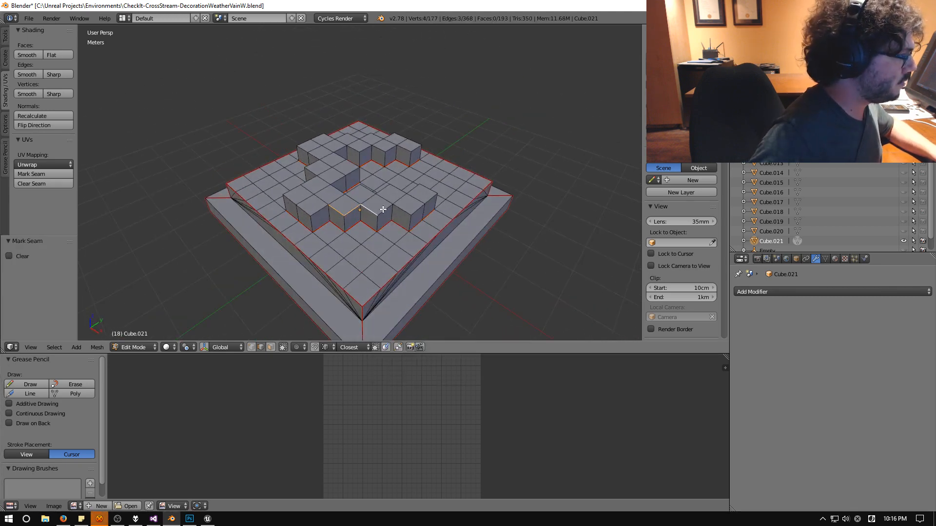
{"action": "middle_click_drag", "start_coordinate": [392, 193], "coordinate": [282, 224]}
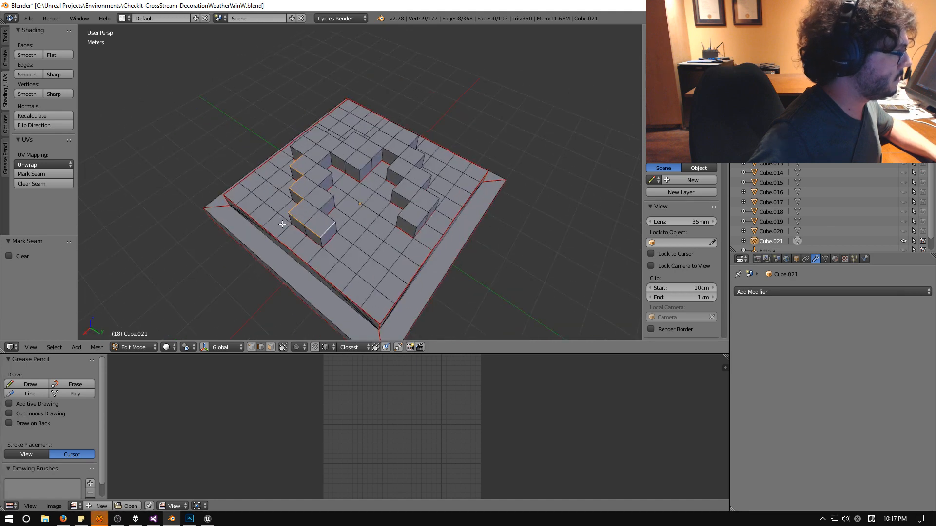
{"action": "right_click", "coordinate": [328, 191], "text": "ctrl"}
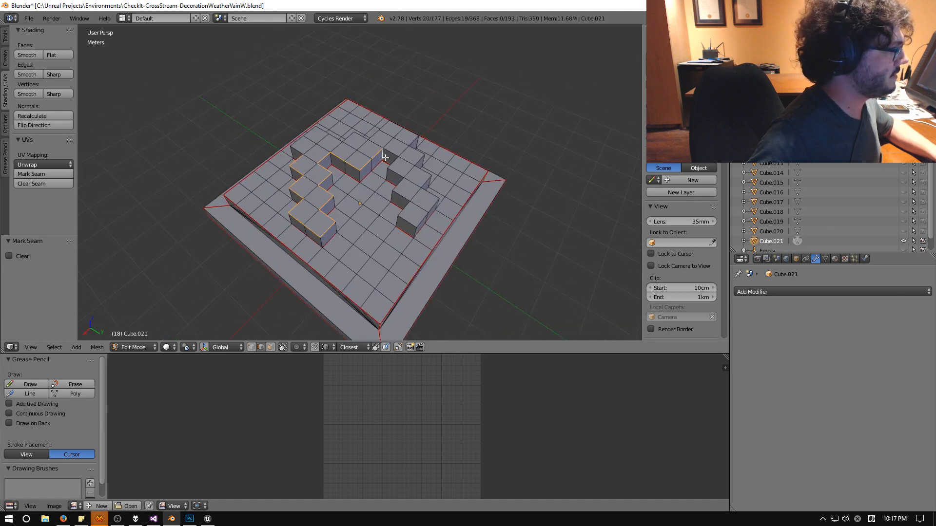
{"action": "middle_click_drag", "start_coordinate": [385, 157], "coordinate": [389, 152]}
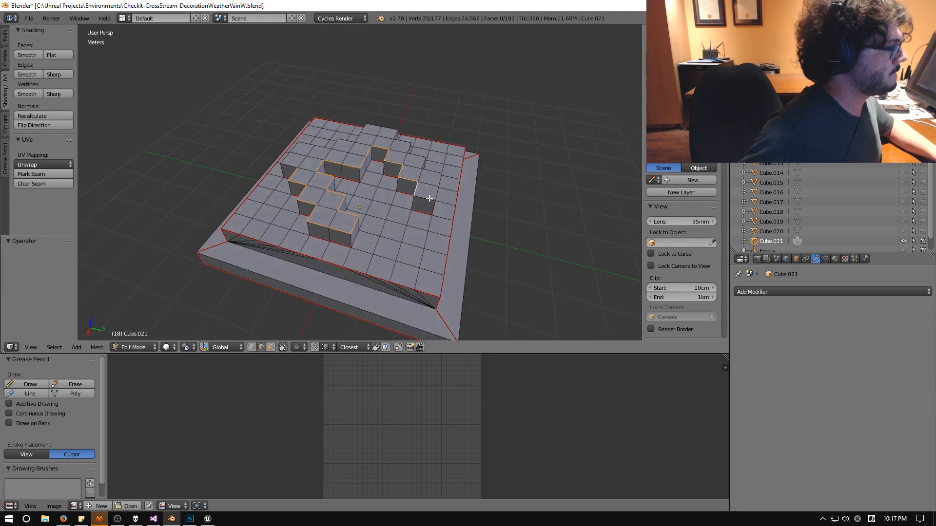
Extend the edge selection along the W's top outline across its end block and the adjoining stepped side.
{"action": "middle_click_drag", "start_coordinate": [429, 199], "coordinate": [355, 222]}
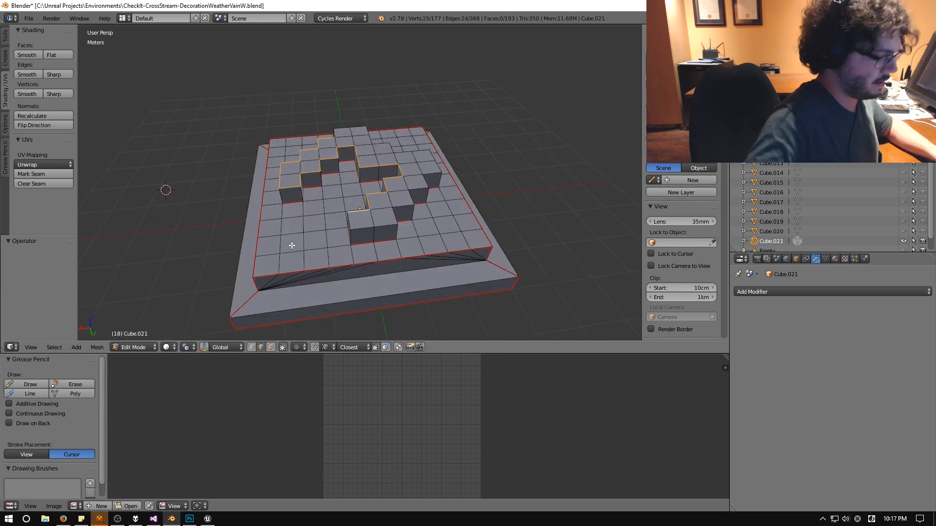
{"action": "right_click", "coordinate": [349, 222], "text": "shift"}
{"action": "right_click", "coordinate": [363, 227], "text": "shift"}
{"action": "right_click", "coordinate": [385, 227], "text": "shift"}
{"action": "middle_click_drag", "start_coordinate": [396, 230], "coordinate": [330, 219]}
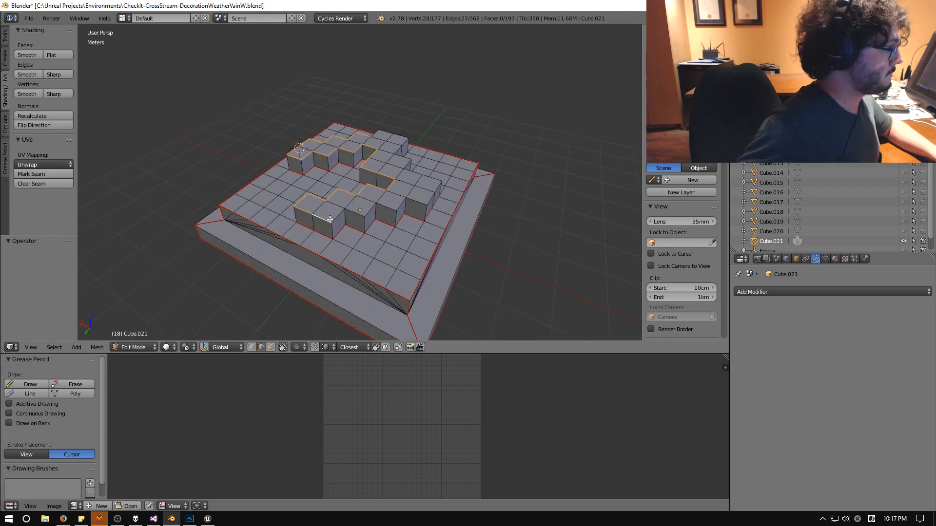
{"action": "right_click", "coordinate": [341, 215], "text": "shift"}
{"action": "right_click", "coordinate": [351, 211], "text": "shift"}
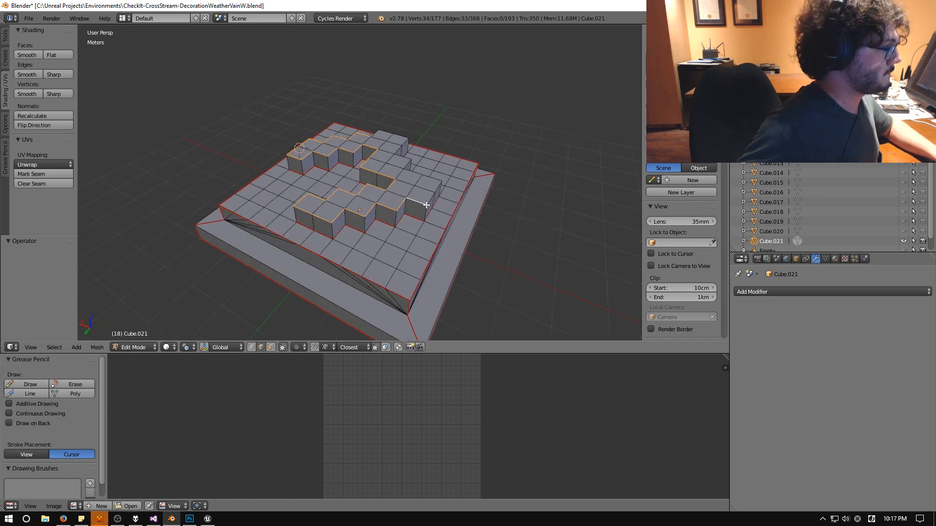
Add the remaining top outline edges of the W, mark the outline as a seam and clear the selection.
{"action": "middle_click_drag", "start_coordinate": [427, 205], "coordinate": [324, 217]}
{"action": "right_click", "coordinate": [322, 217], "text": "shift"}
{"action": "right_click", "coordinate": [341, 221], "text": "shift"}
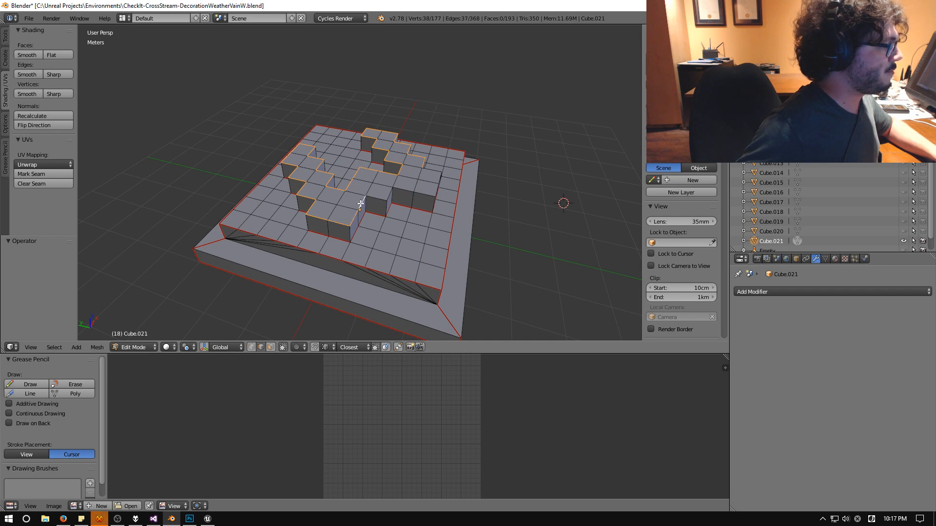
{"action": "middle_click_drag", "start_coordinate": [413, 206], "coordinate": [340, 228]}
{"action": "right_click", "coordinate": [363, 217], "text": "shift"}
{"action": "right_click", "coordinate": [389, 214], "text": "shift"}
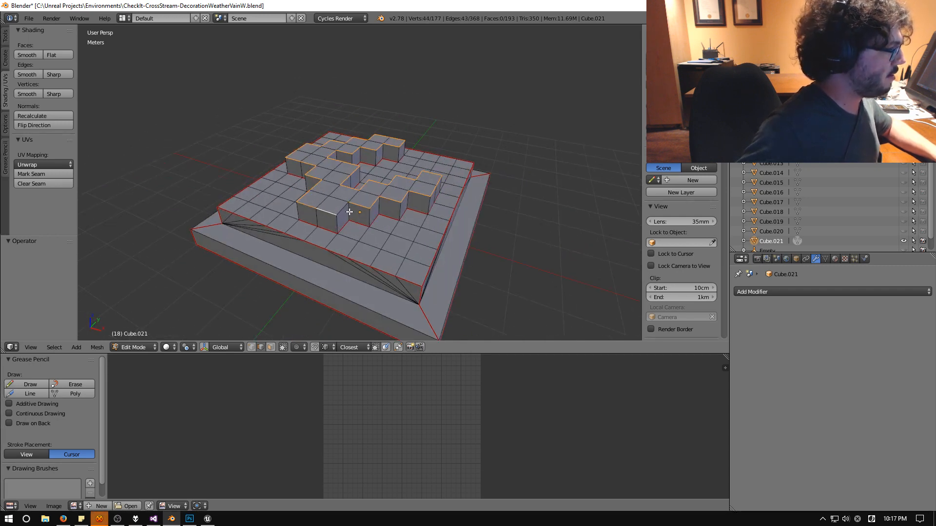
{"action": "right_click", "coordinate": [345, 208], "text": "shift"}
{"action": "key", "text": "space"}
{"action": "key", "text": "Return"}
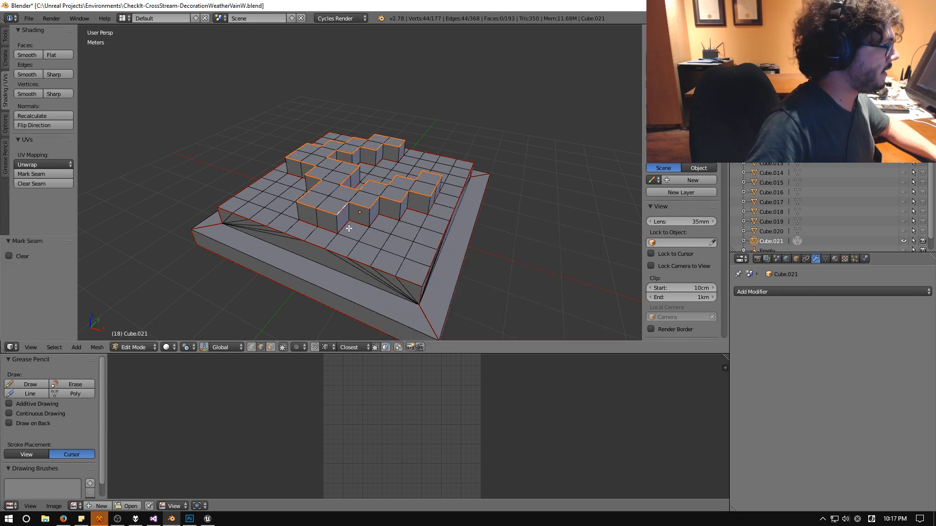
{"action": "key", "text": "a"}
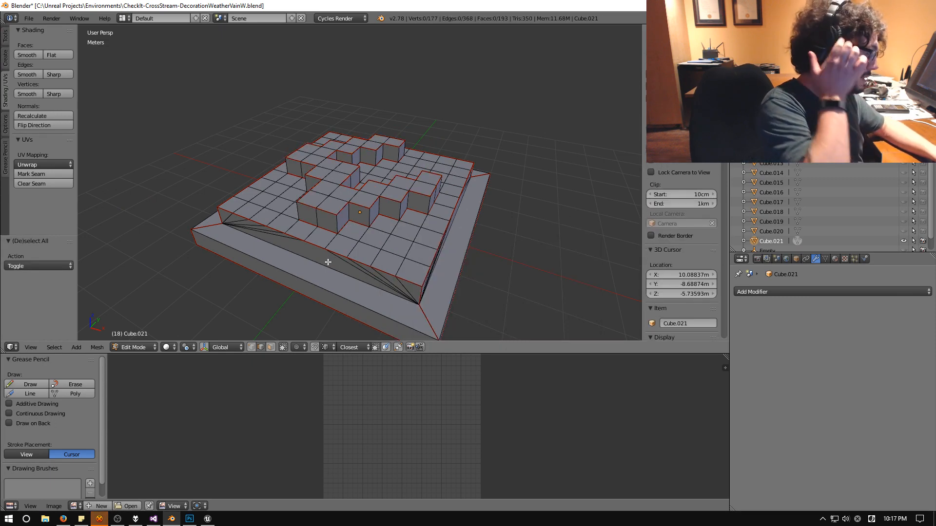
{"action": "middle_click_drag", "start_coordinate": [341, 234], "coordinate": [351, 223]}
{"action": "right_click", "coordinate": [350, 216]}
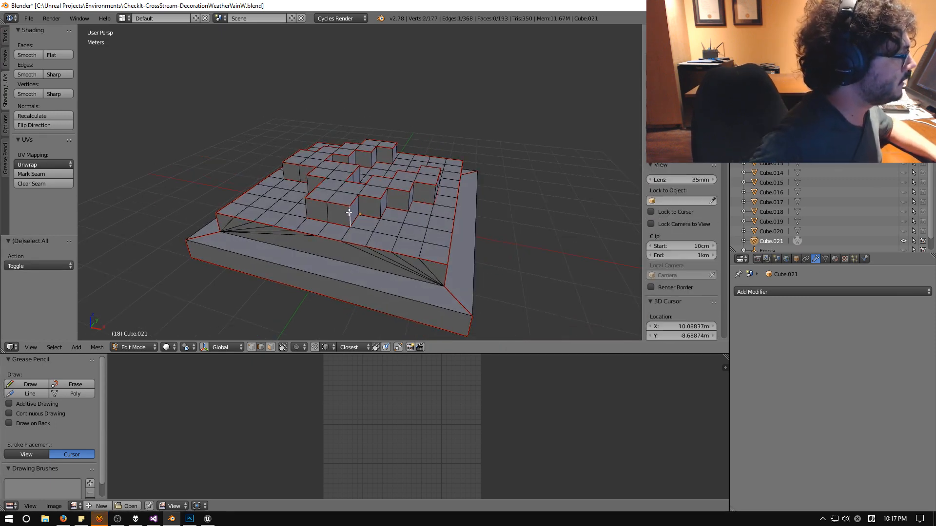
{"action": "right_click", "coordinate": [344, 209], "text": "shift"}
{"action": "right_click", "coordinate": [351, 218], "text": "shift"}
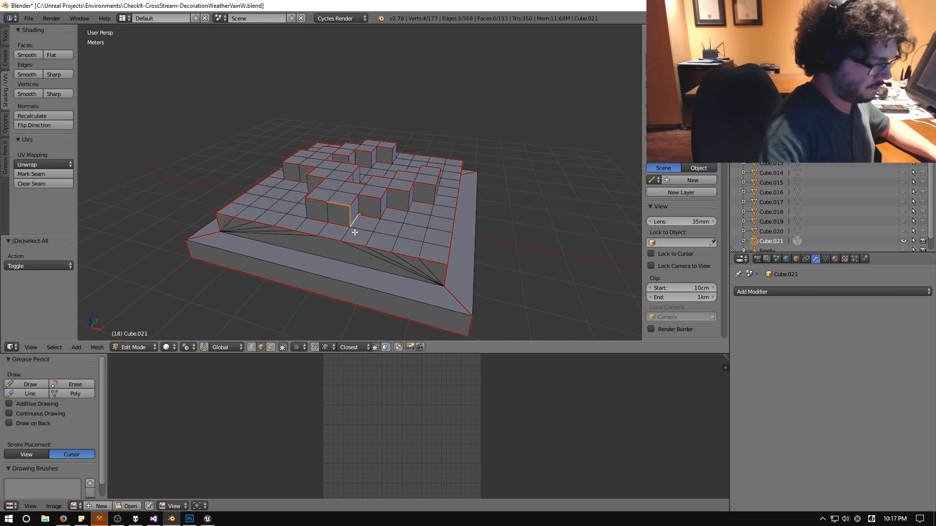
Switch to Unreal Editor, save the Battle_CrossStreams level and open the MenuLevel_MainMenu level.
{"action": "left_click", "coordinate": [207, 519]}
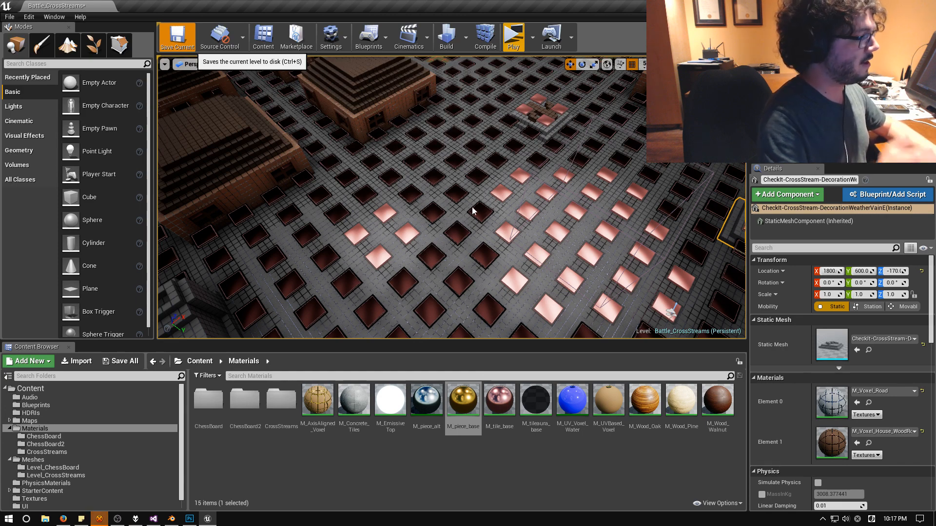
{"action": "key", "text": "ctrl+s"}
{"action": "right_click", "coordinate": [445, 203]}
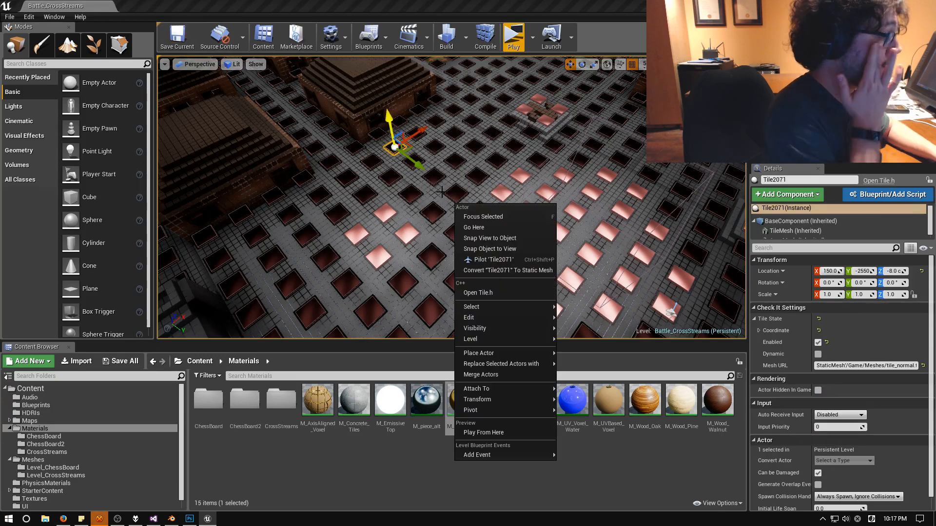
{"action": "left_click", "coordinate": [612, 17]}
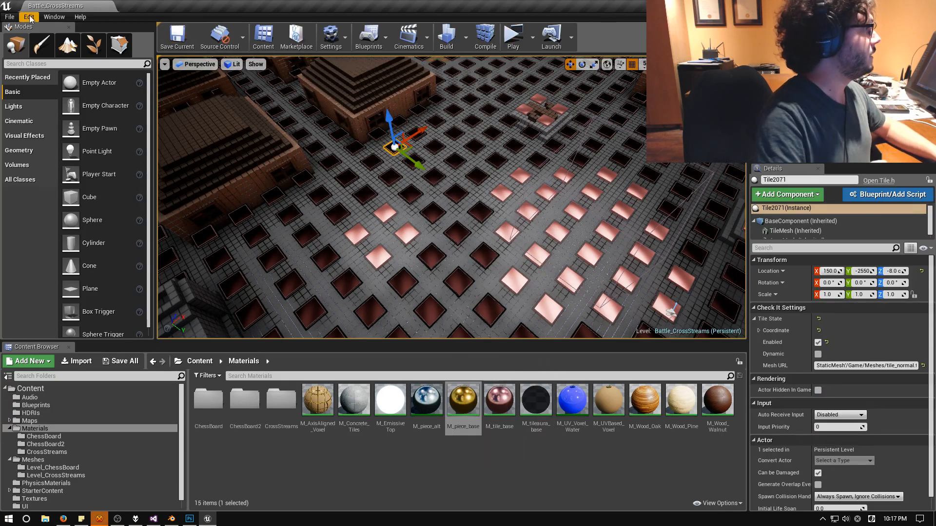
{"action": "left_click", "coordinate": [9, 17]}
{"action": "mouse_move", "coordinate": [66, 281]}
{"action": "left_click", "coordinate": [171, 293]}
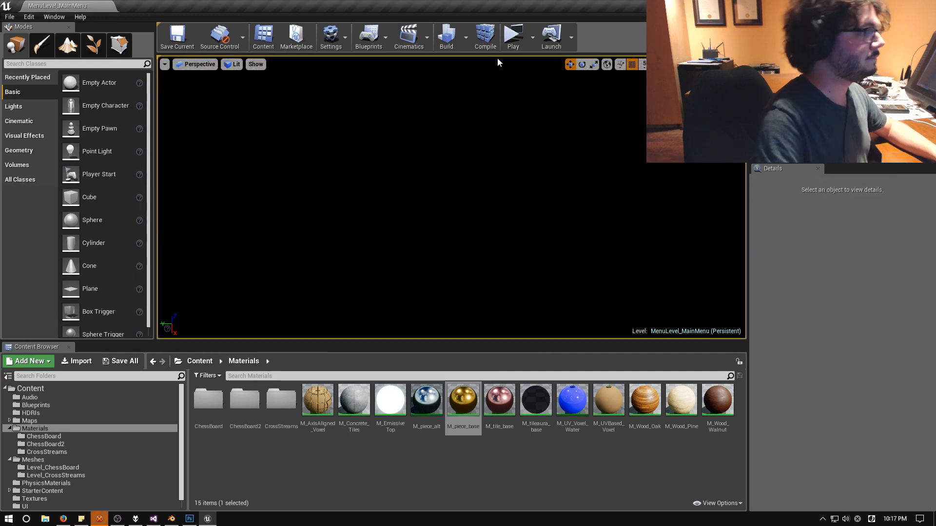
Start the standalone game preview, minimize the windows behind it and maximize the preview.
{"action": "left_click", "coordinate": [512, 45]}
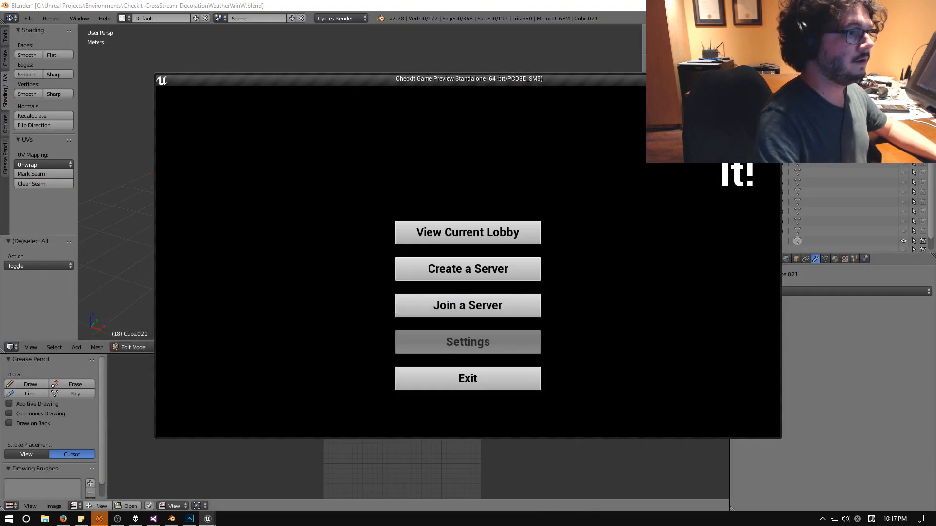
{"action": "left_click", "coordinate": [885, 6]}
{"action": "left_click", "coordinate": [887, 5]}
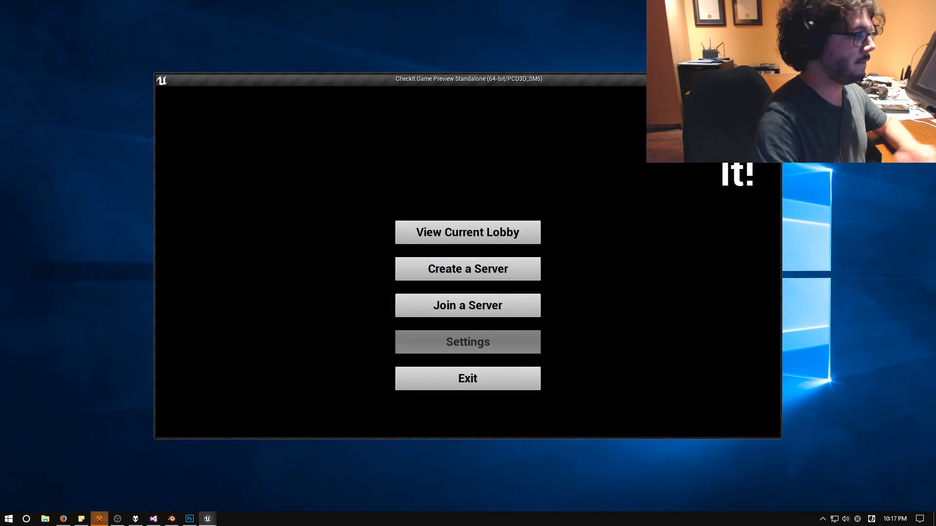
{"action": "left_click", "coordinate": [753, 78]}
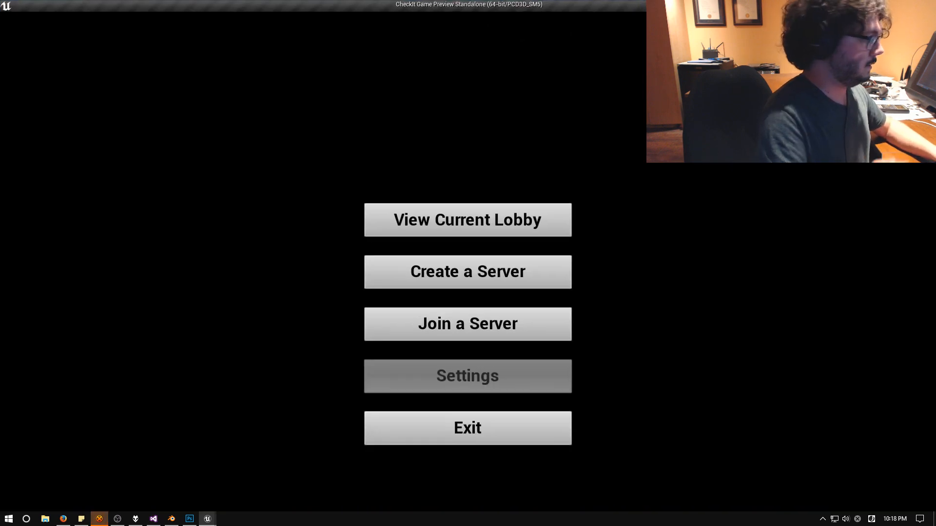
Open the current lobby and set up the round with the CrossStreams map and the FFA preset.
{"action": "left_click", "coordinate": [474, 218]}
{"action": "left_click", "coordinate": [193, 189]}
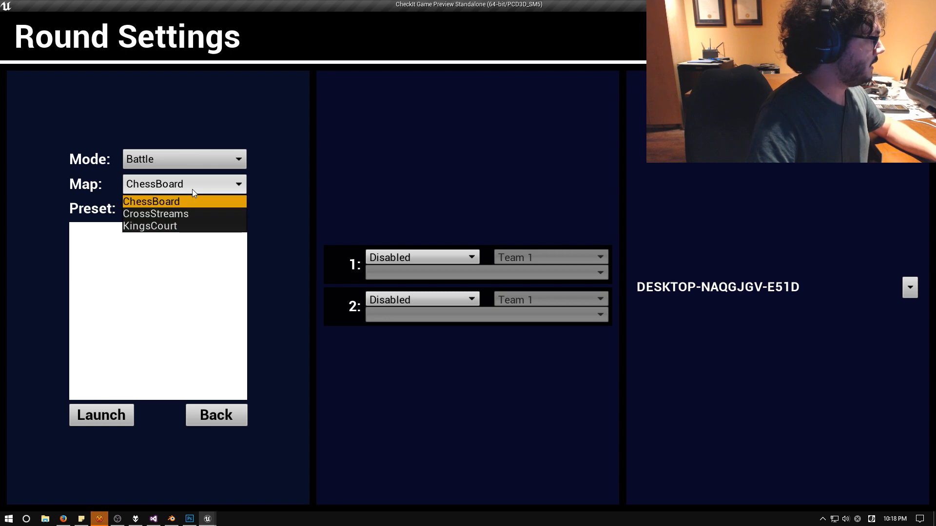
{"action": "left_click", "coordinate": [189, 214]}
{"action": "left_click", "coordinate": [160, 207]}
{"action": "left_click", "coordinate": [158, 185]}
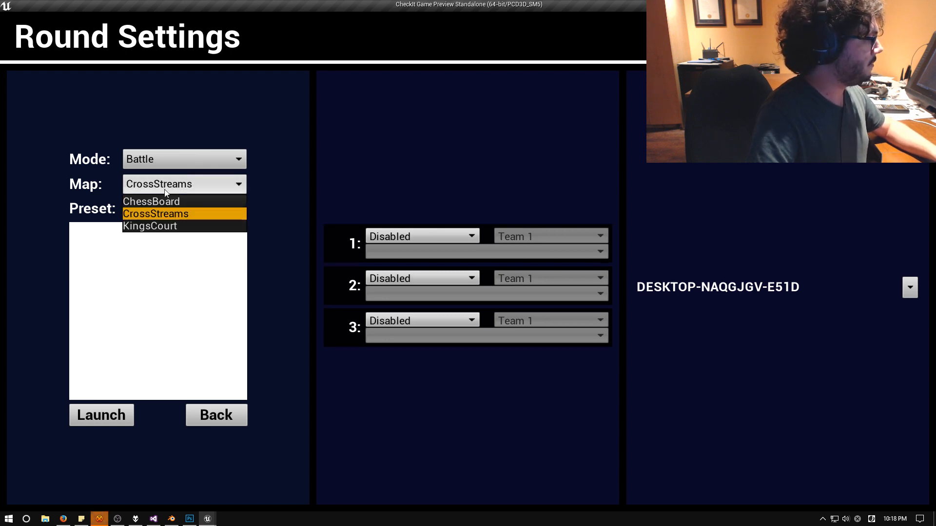
{"action": "left_click", "coordinate": [155, 199]}
{"action": "left_click", "coordinate": [154, 189]}
{"action": "left_click", "coordinate": [151, 213]}
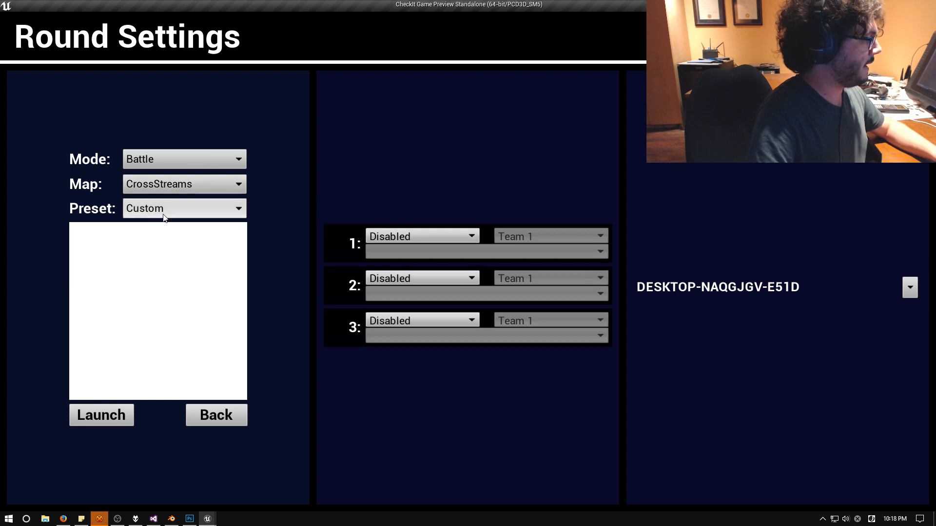
{"action": "left_click", "coordinate": [165, 214]}
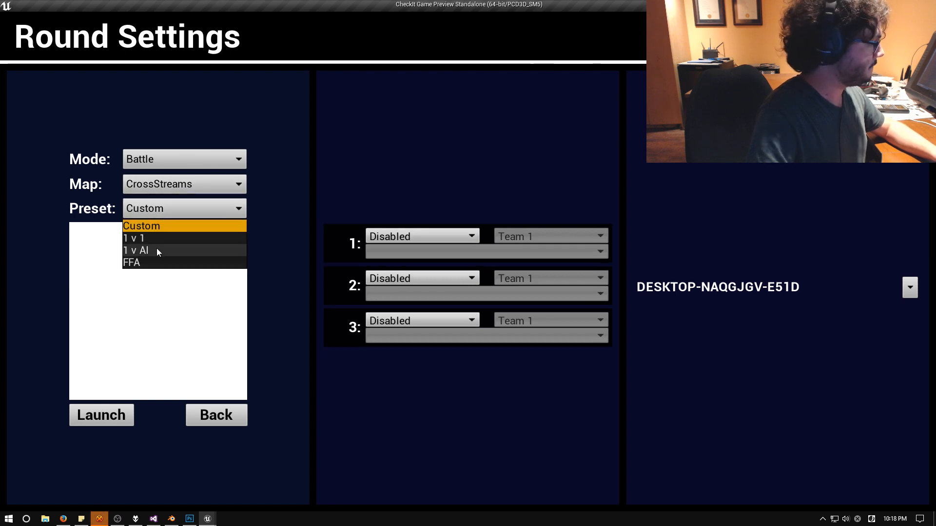
{"action": "left_click", "coordinate": [153, 263]}
Assign the local player to the first slot and set the second and third slots to AI.
{"action": "left_click", "coordinate": [398, 252]}
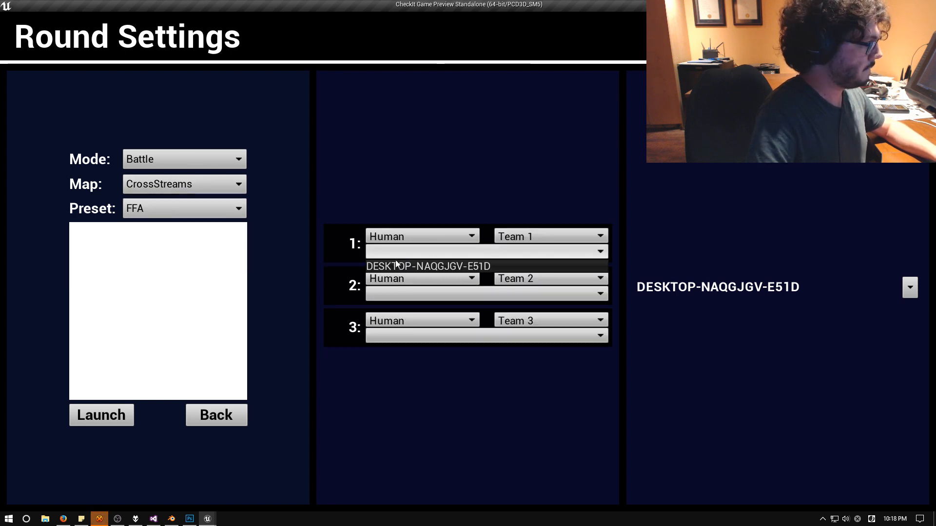
{"action": "left_click", "coordinate": [396, 266]}
{"action": "left_click", "coordinate": [390, 280]}
{"action": "left_click", "coordinate": [387, 312]}
{"action": "left_click", "coordinate": [387, 323]}
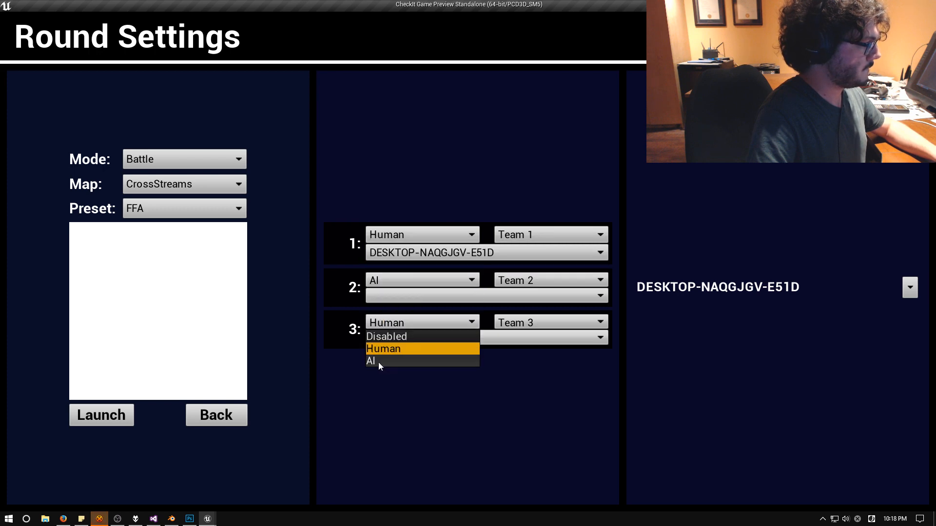
{"action": "left_click", "coordinate": [378, 362]}
Choose the Alice AI for the second and third slots and launch the round.
{"action": "left_click", "coordinate": [399, 295]}
{"action": "left_click", "coordinate": [393, 312]}
{"action": "left_click", "coordinate": [391, 338]}
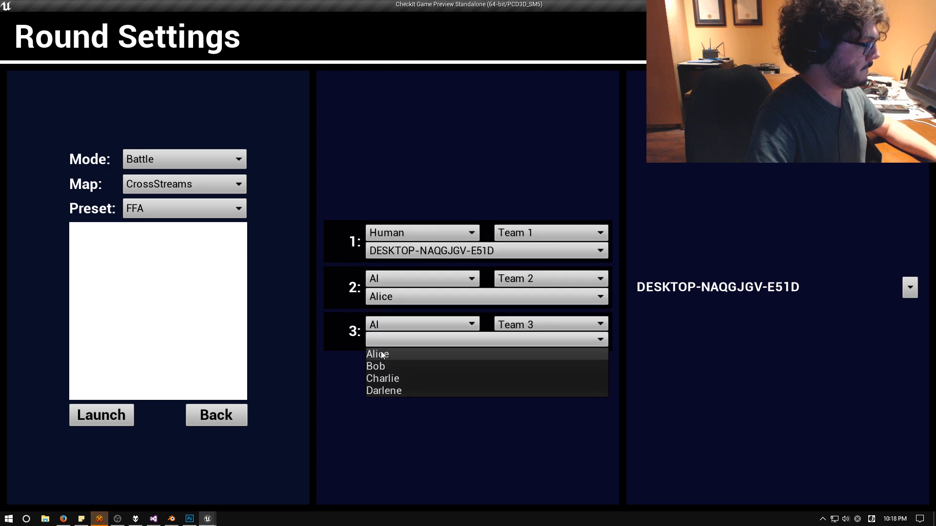
{"action": "left_click", "coordinate": [382, 353]}
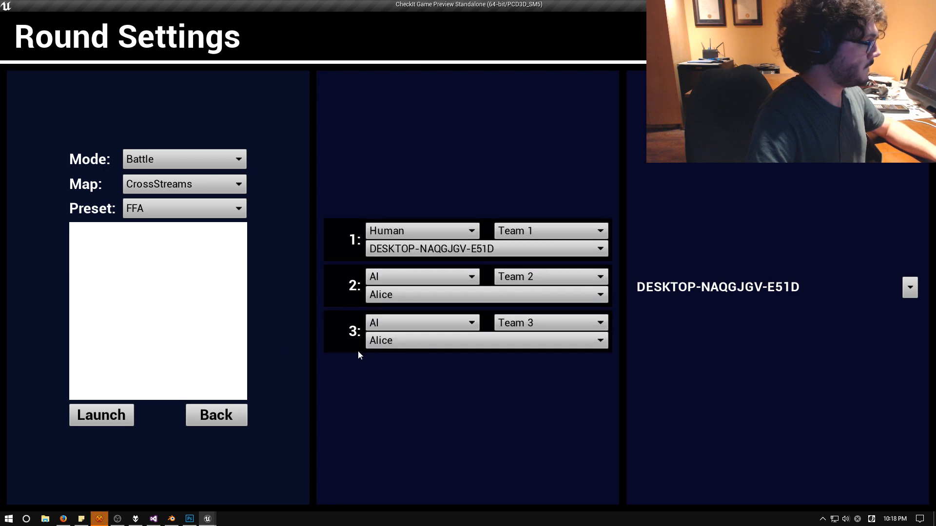
{"action": "left_click", "coordinate": [117, 415]}
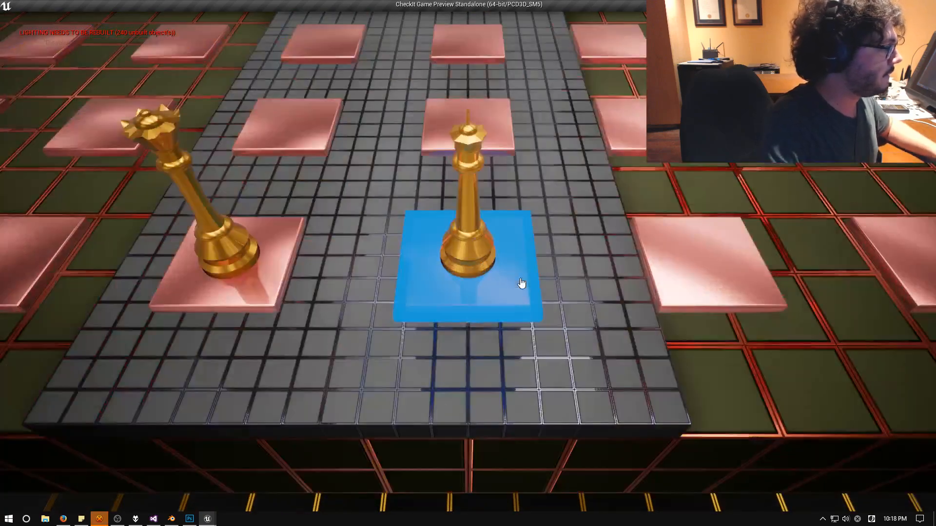
Move the board cursor along the river bank to the covered shelter and look closely at its two knights.
{"action": "left_click", "coordinate": [518, 282]}
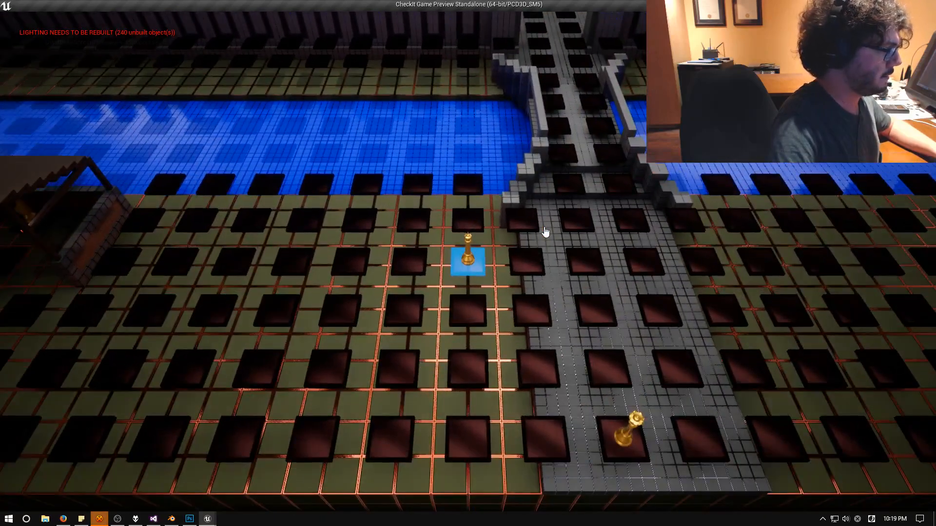
{"action": "key", "text": "w"}
{"action": "key", "text": "space"}
{"action": "key", "text": "a"}
{"action": "key", "text": "a"}
{"action": "key", "text": "a"}
{"action": "key", "text": "a"}
{"action": "key", "text": "a"}
{"action": "key", "text": "s"}
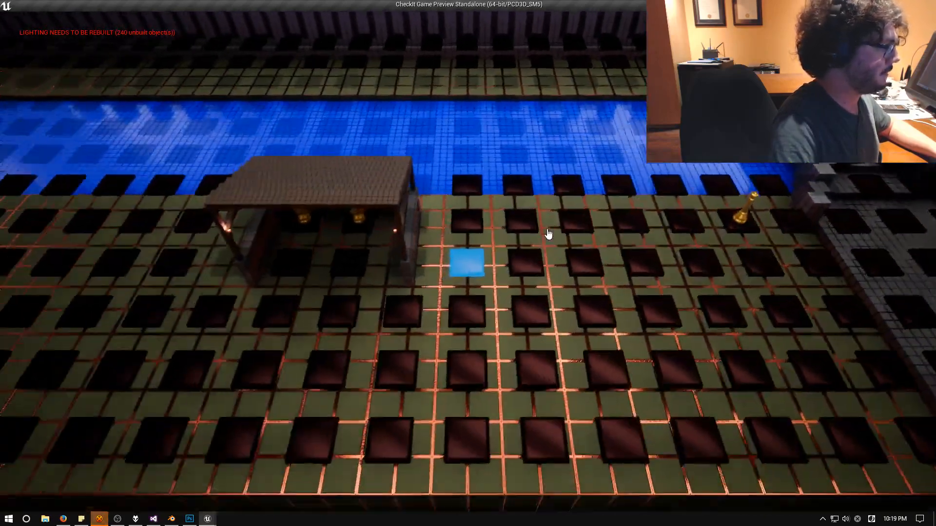
{"action": "key", "text": "a"}
{"action": "key", "text": "s"}
{"action": "key", "text": "s"}
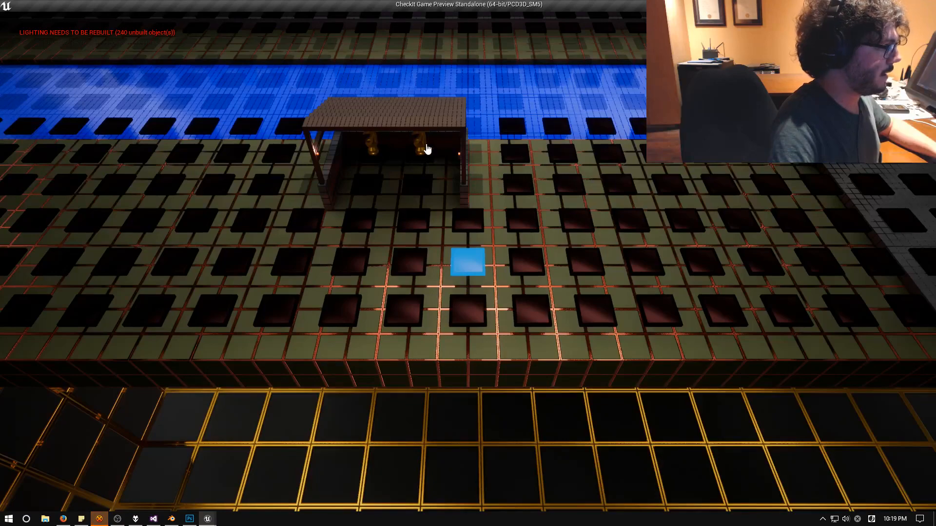
{"action": "key", "text": "w"}
{"action": "key", "text": "w"}
{"action": "key", "text": "a"}
{"action": "scroll", "coordinate": [466, 214], "scroll_direction": "up", "scroll_amount": 5}
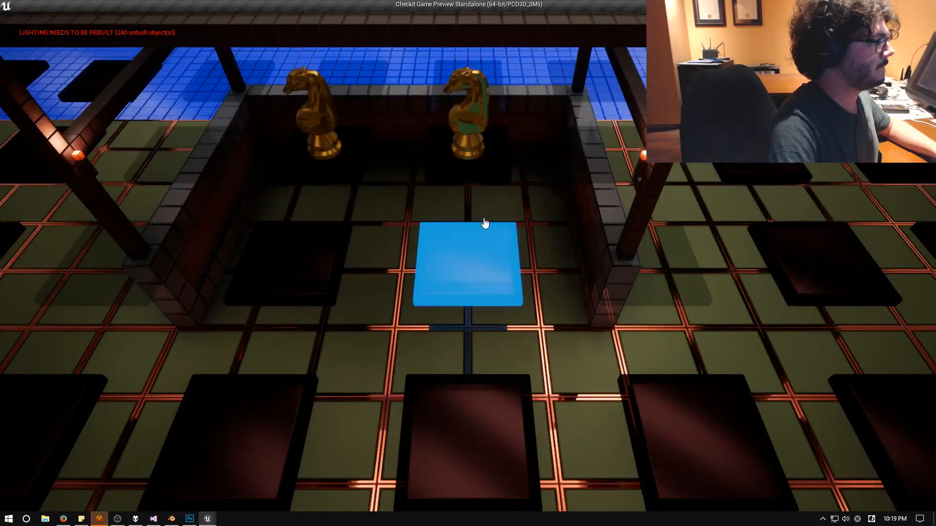
Select the left-hand knight in the shelter and bring the board cursor to the knight beside it.
{"action": "key", "text": "space"}
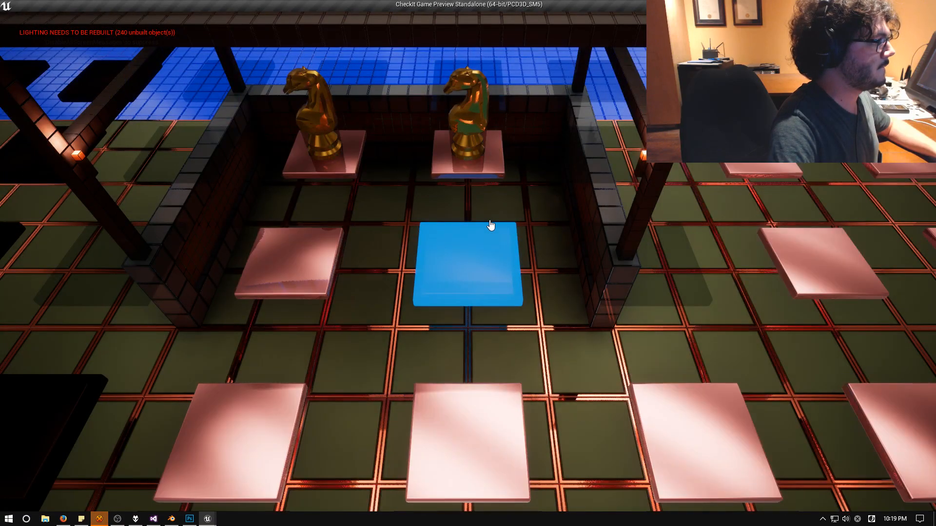
{"action": "key", "text": "a"}
{"action": "key", "text": "w"}
{"action": "key", "text": "space"}
{"action": "key", "text": "s"}
{"action": "key", "text": "d"}
{"action": "key", "text": "w"}
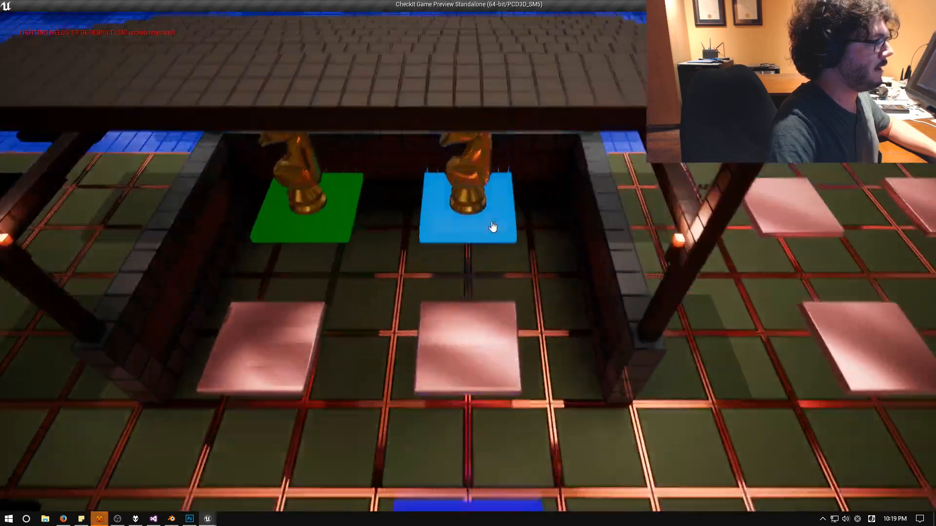
Select the right-hand knight and examine its highlighted move tiles in front of the shelter.
{"action": "key", "text": "space"}
{"action": "key", "text": "s"}
{"action": "key", "text": "s"}
{"action": "key", "text": "s"}
{"action": "scroll", "coordinate": [495, 228], "scroll_direction": "down", "scroll_amount": 5}
{"action": "key", "text": "a"}
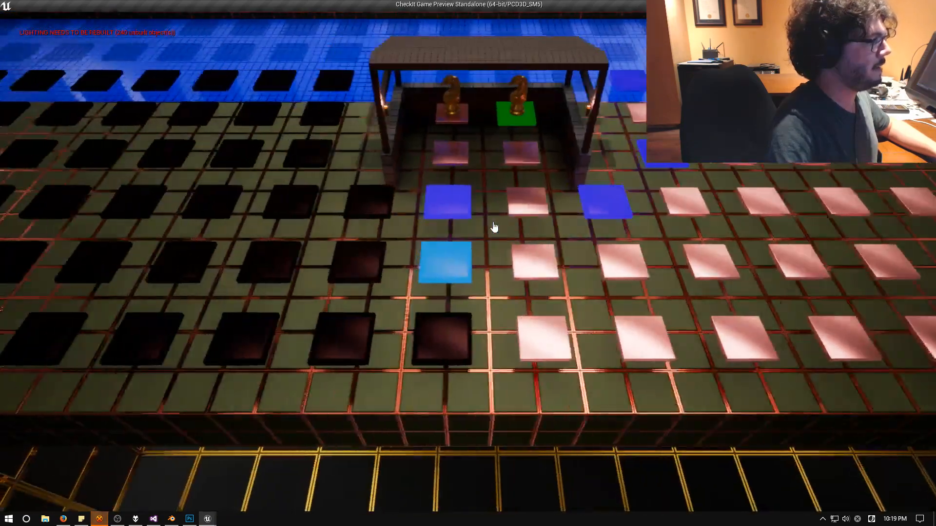
Select the left-hand knight again and bring the board cursor to the tiles in front of the shelter.
{"action": "key", "text": "w"}
{"action": "key", "text": "w"}
{"action": "key", "text": "w"}
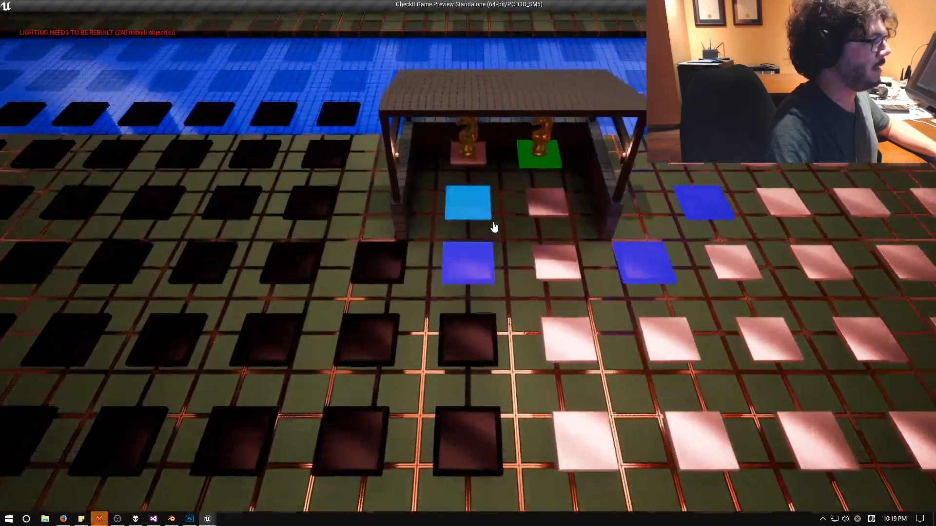
{"action": "key", "text": "space"}
{"action": "key", "text": "s"}
{"action": "key", "text": "s"}
{"action": "key", "text": "d"}
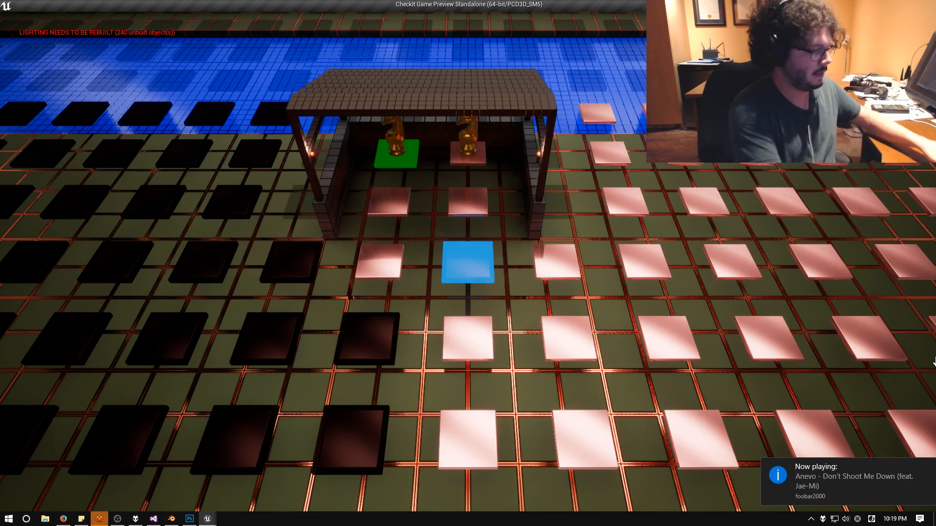
Move the board cursor to the gold piece between the shelter and the bridge and select it to check its moves.
{"action": "key", "text": "d"}
{"action": "key", "text": "d"}
{"action": "key", "text": "d"}
{"action": "key", "text": "d"}
{"action": "key", "text": "d"}
{"action": "key", "text": "d"}
{"action": "key", "text": "d"}
{"action": "scroll", "coordinate": [928, 361], "scroll_direction": "down", "scroll_amount": 3}
{"action": "key", "text": "w"}
{"action": "key", "text": "w"}
{"action": "key", "text": "space"}
{"action": "key", "text": "d"}
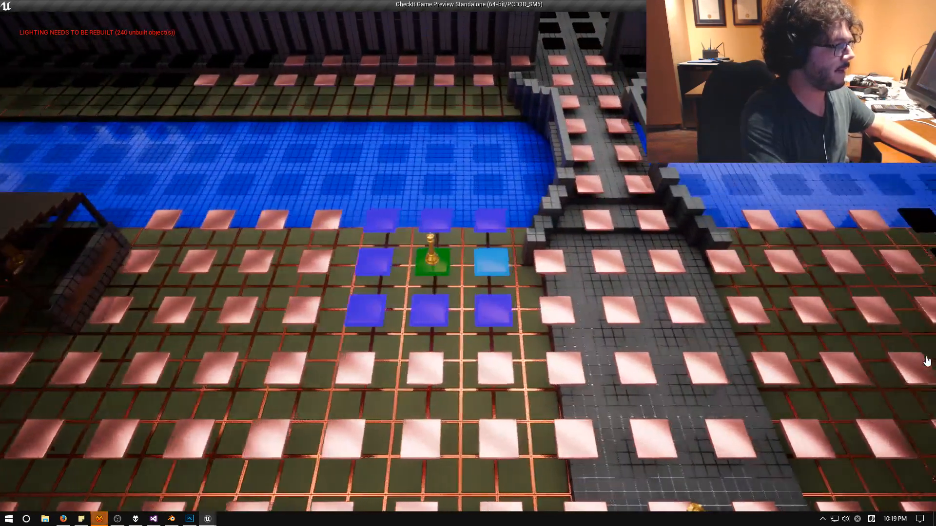
Release the selected gold piece and bring the board cursor back to the tiles in front of the shelter.
{"action": "key", "text": "space"}
{"action": "key", "text": "a"}
{"action": "key", "text": "s"}
{"action": "key", "text": "s"}
{"action": "key", "text": "a"}
{"action": "key", "text": "a"}
{"action": "key", "text": "a"}
{"action": "key", "text": "a"}
{"action": "key", "text": "a"}
{"action": "key", "text": "a"}
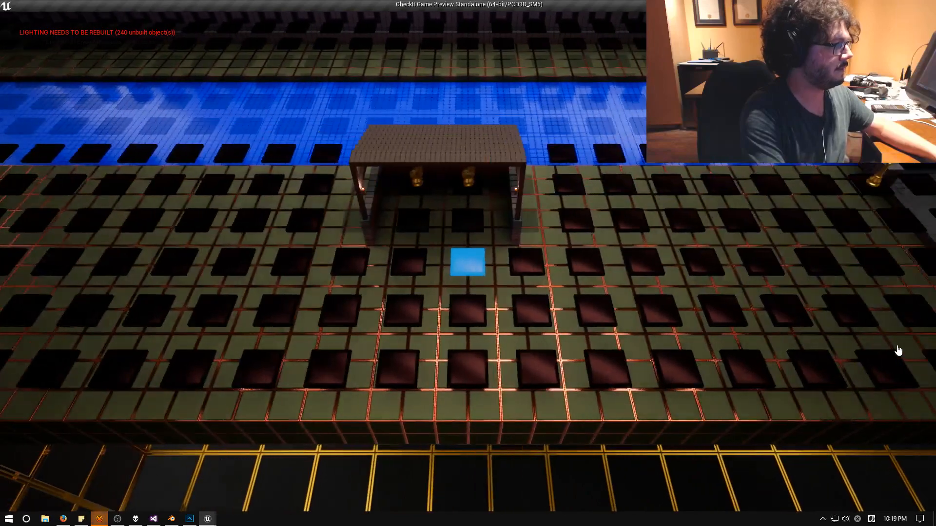
{"action": "scroll", "coordinate": [901, 363], "scroll_direction": "up", "scroll_amount": 3}
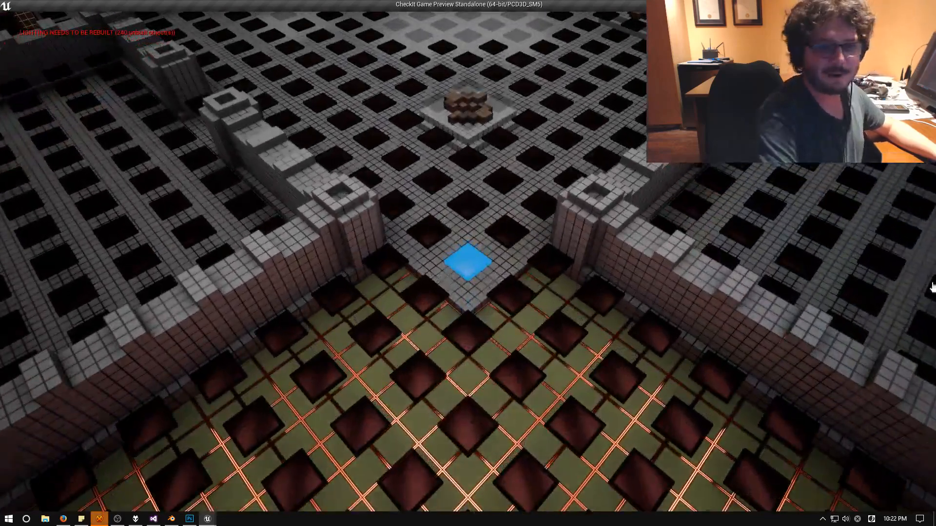
View the level in wireframe and unlit modes, ending back in the lit view.
{"action": "key", "text": "F1"}
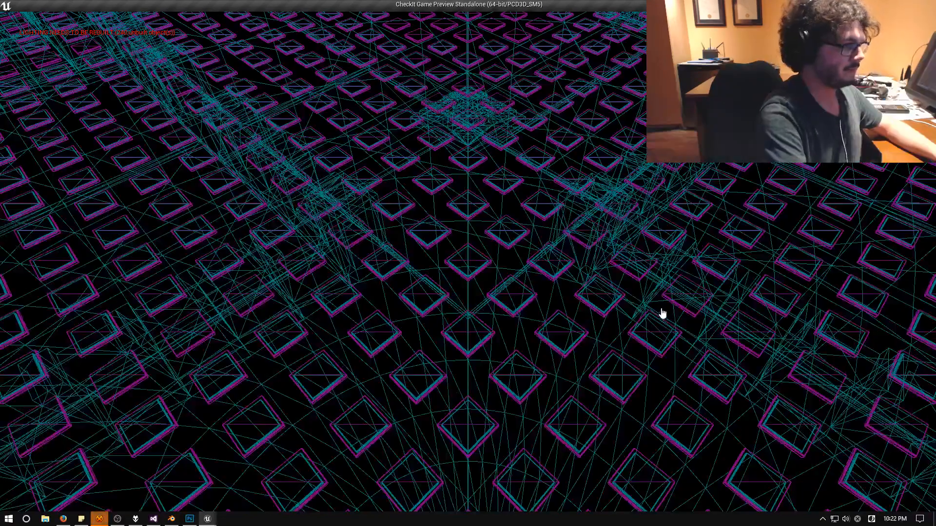
{"action": "key", "text": "F2"}
{"action": "key", "text": "F3"}
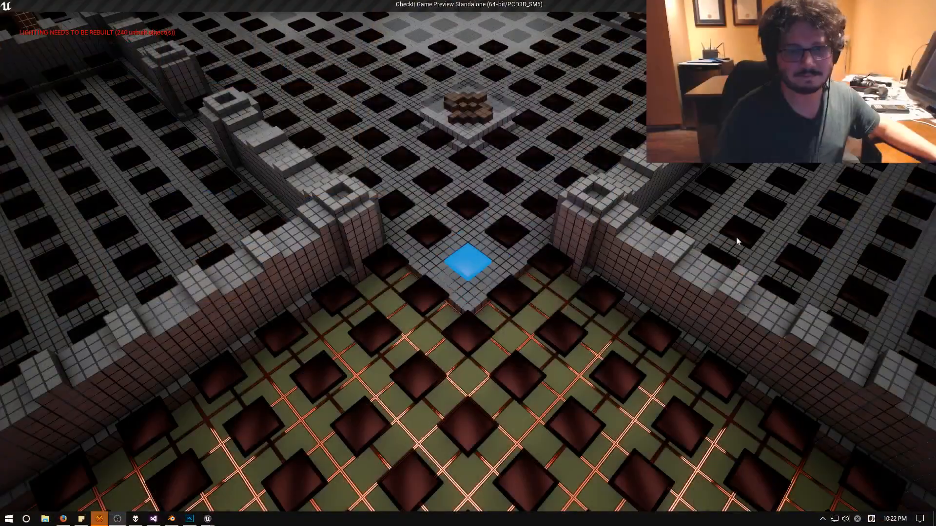
Tour the plaza past the letter monuments to the lawn with the blue pieces and back to the monuments.
{"action": "left_click", "coordinate": [459, 179]}
{"action": "key", "text": "w"}
{"action": "key", "text": "w"}
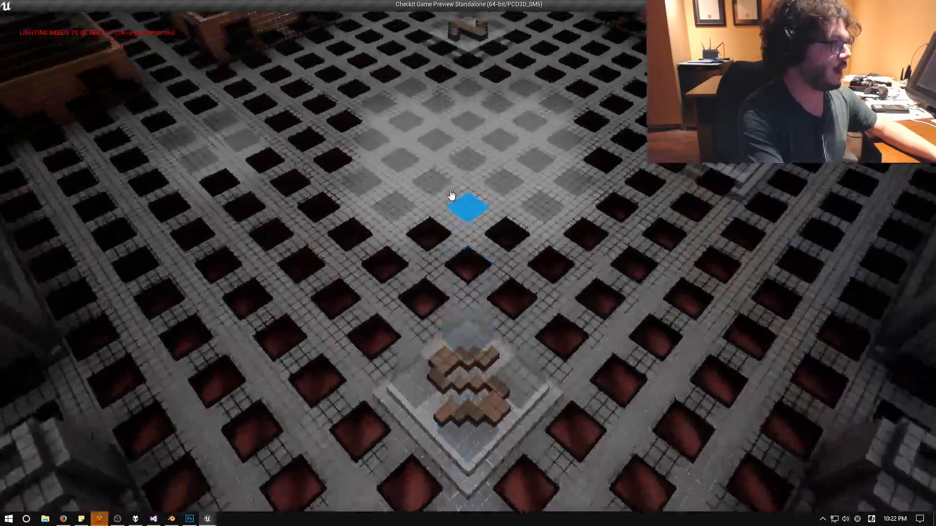
{"action": "key", "text": "q"}
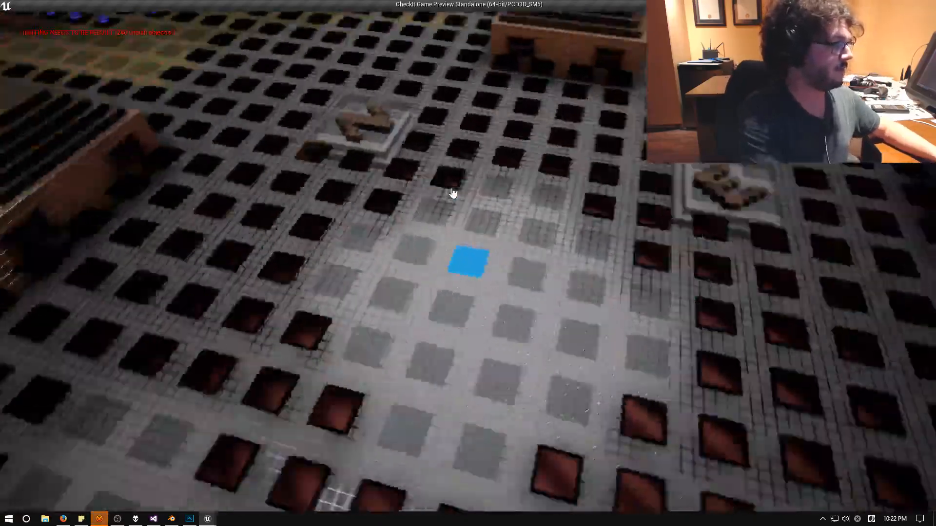
{"action": "key", "text": "w"}
{"action": "key", "text": "w"}
{"action": "key", "text": "e"}
{"action": "key", "text": "e"}
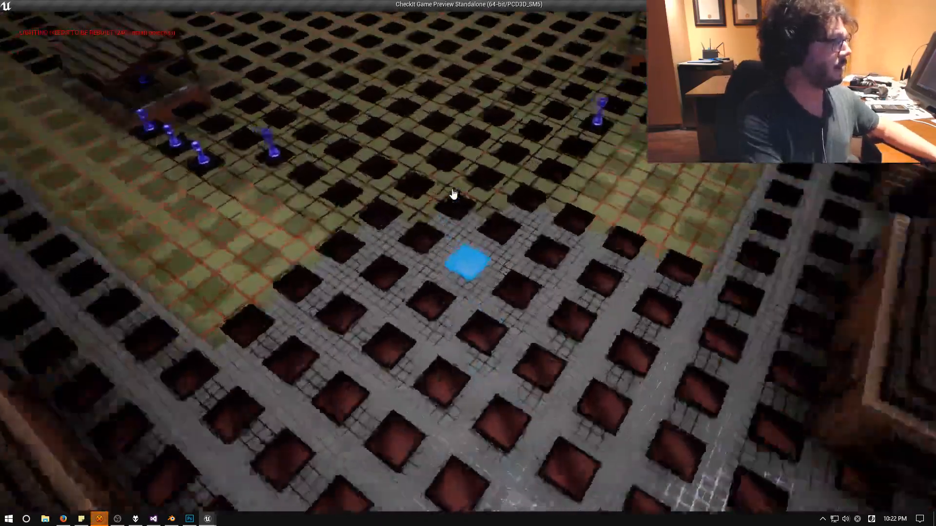
{"action": "key", "text": "w"}
{"action": "key", "text": "w"}
{"action": "key", "text": "d"}
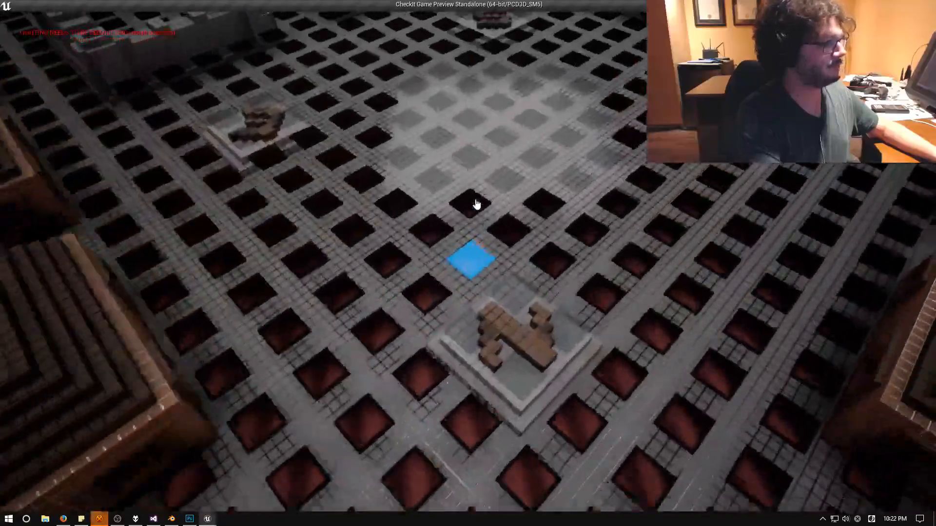
Take the board cursor through the castle wall opening and past the fountain to the gate facing the river bridge.
{"action": "key", "text": "q"}
{"action": "key", "text": "w"}
{"action": "key", "text": "w"}
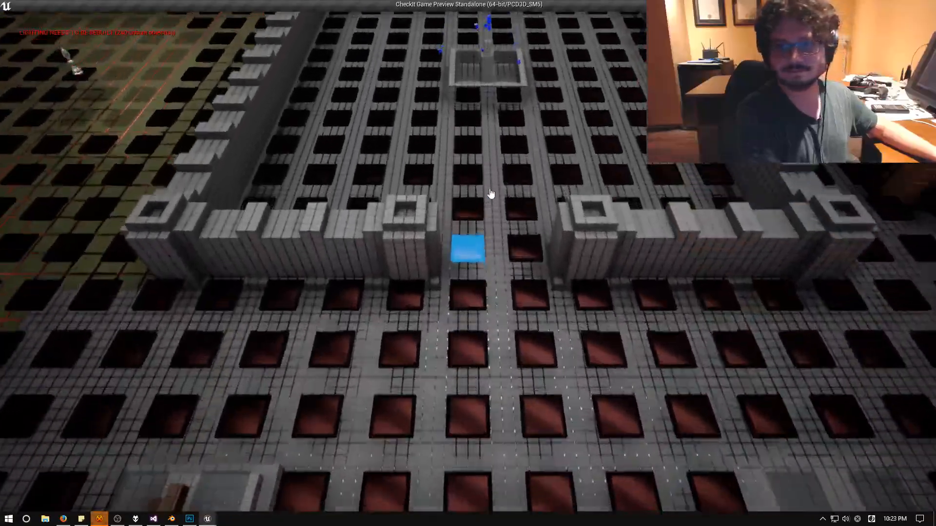
{"action": "key", "text": "w"}
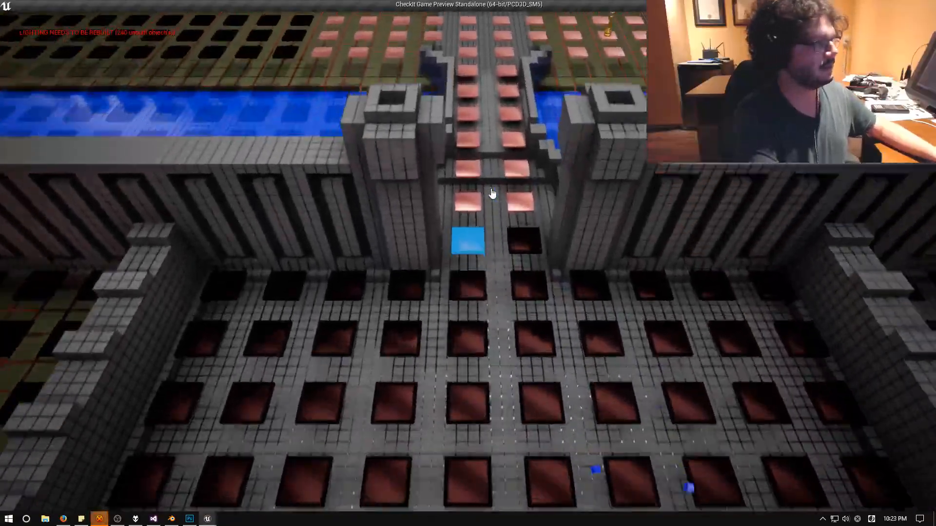
Turn the view and place the board cursor on the gold piece standing on the stone path at the board's edge.
{"action": "key", "text": "e"}
{"action": "key", "text": "a"}
{"action": "key", "text": "e"}
{"action": "key", "text": "a"}
{"action": "key", "text": "s"}
{"action": "key", "text": "s"}
{"action": "key", "text": "s"}
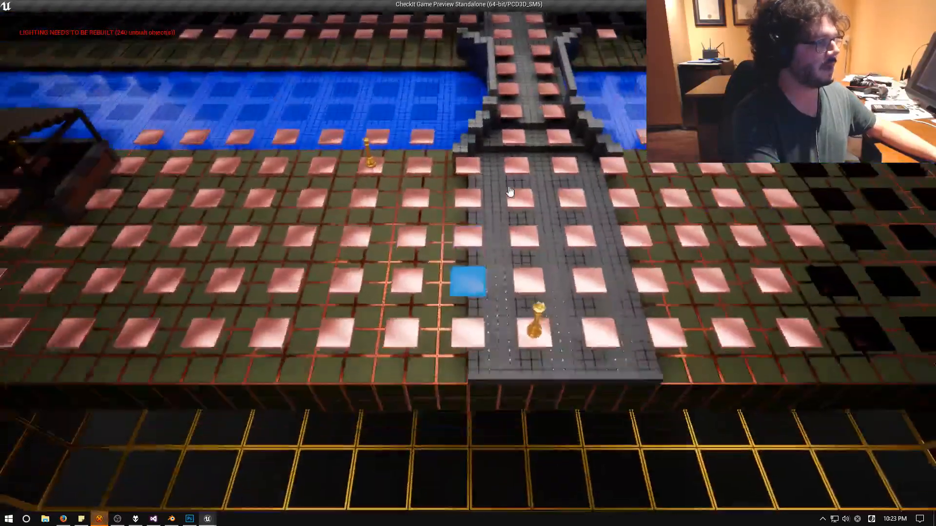
{"action": "key", "text": "d"}
{"action": "key", "text": "d"}
{"action": "key", "text": "a"}
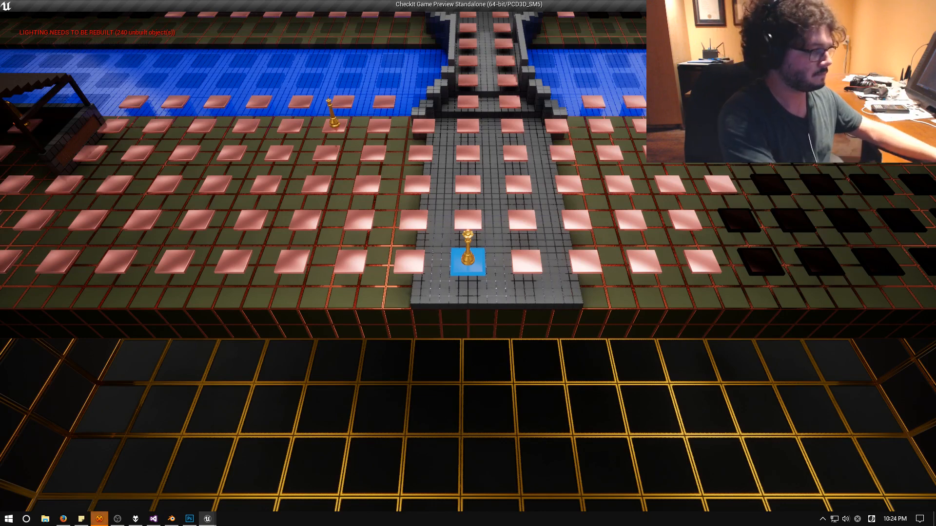
Switch to Visual Studio, open WaterfallSpawner.cpp and examine the Schedule Restart block in the Tick function.
{"action": "left_click", "coordinate": [153, 519]}
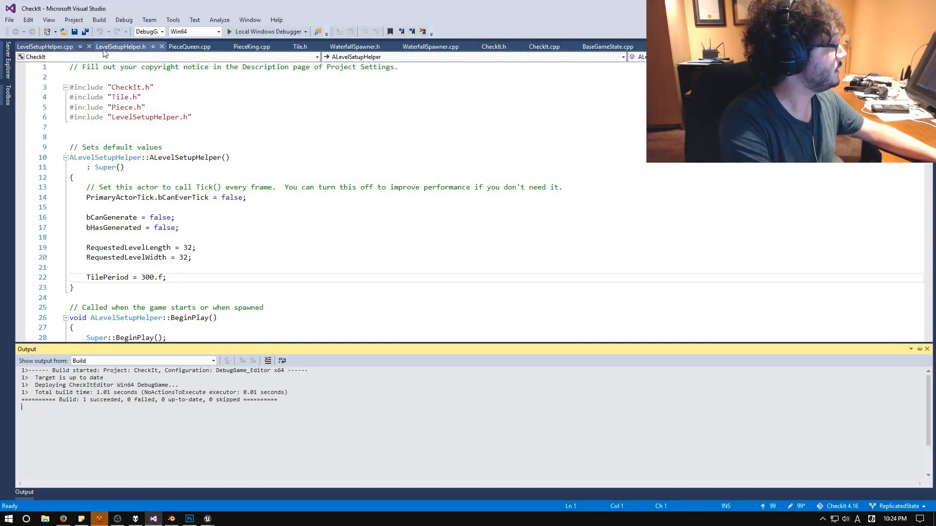
{"action": "left_click", "coordinate": [424, 47]}
{"action": "scroll", "coordinate": [314, 213], "scroll_direction": "down", "scroll_amount": 3}
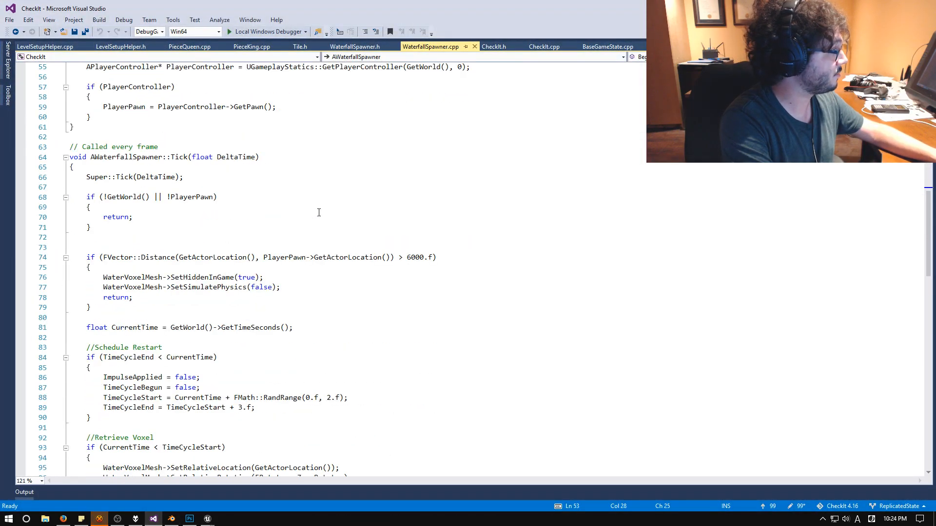
{"action": "scroll", "coordinate": [302, 214], "scroll_direction": "down", "scroll_amount": 4}
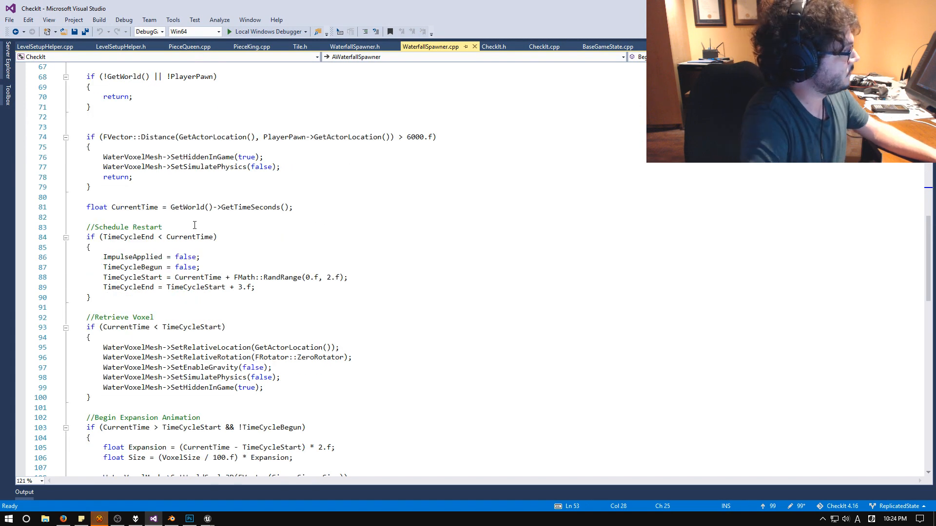
{"action": "left_click_drag", "start_coordinate": [99, 231], "coordinate": [163, 307]}
{"action": "left_click", "coordinate": [86, 307]}
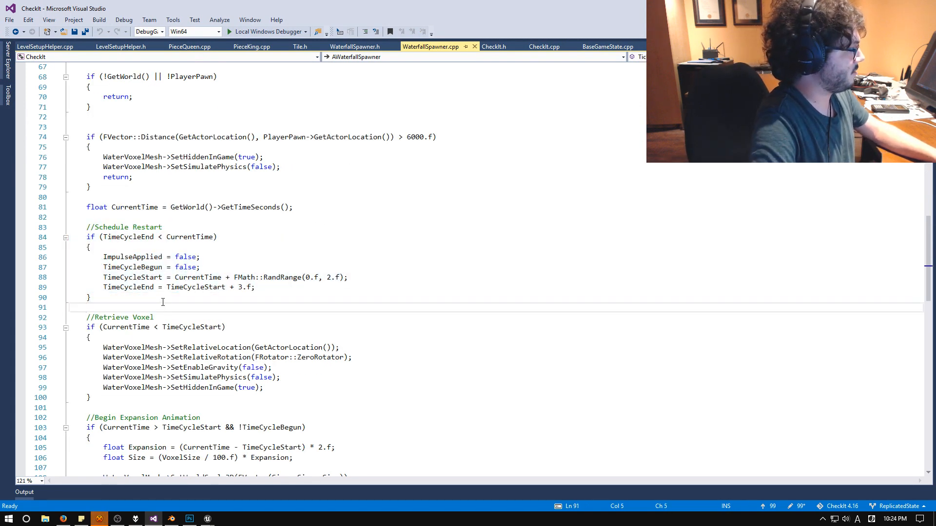
Examine the Retrieve Voxel, Begin Expansion Animation and Release Voxel blocks by highlighting them one after another.
{"action": "scroll", "coordinate": [86, 292], "scroll_direction": "down", "scroll_amount": 1}
{"action": "left_click_drag", "start_coordinate": [83, 287], "coordinate": [123, 369]}
{"action": "scroll", "coordinate": [162, 364], "scroll_direction": "down", "scroll_amount": 4}
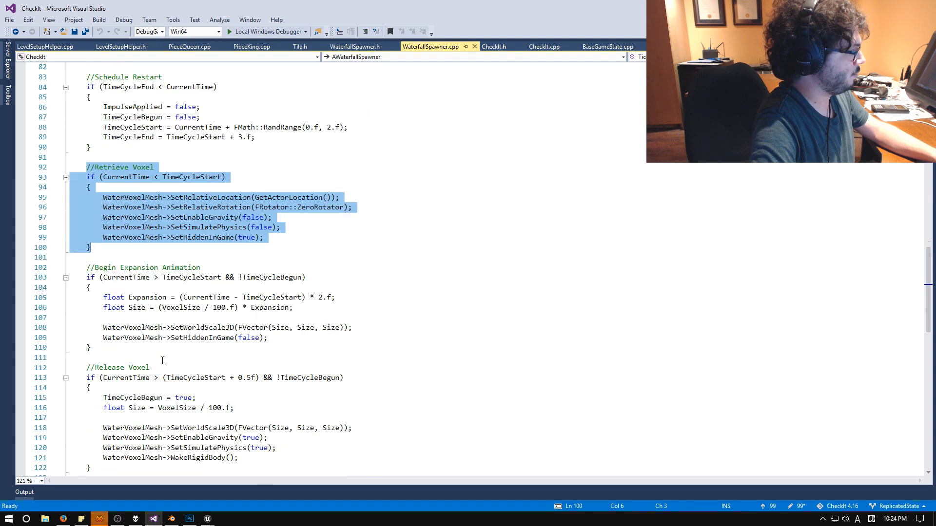
{"action": "left_click_drag", "start_coordinate": [86, 267], "coordinate": [270, 339]}
{"action": "scroll", "coordinate": [270, 339], "scroll_direction": "down", "scroll_amount": 3}
{"action": "left_click", "coordinate": [87, 279]}
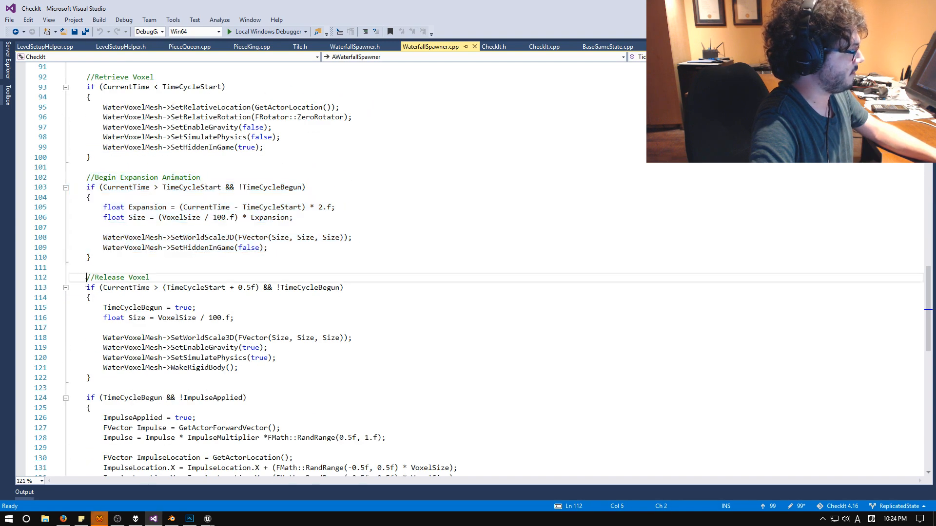
{"action": "left_click_drag", "start_coordinate": [86, 282], "coordinate": [121, 378]}
Examine the impulse code at the end of Tick and the default values in the WaterfallSpawner constructor.
{"action": "scroll", "coordinate": [135, 367], "scroll_direction": "down", "scroll_amount": 4}
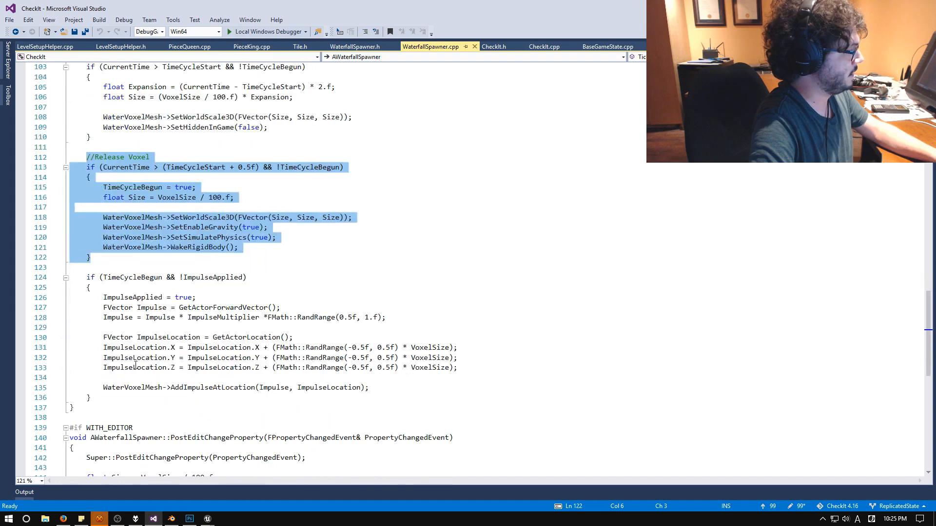
{"action": "left_click_drag", "start_coordinate": [72, 347], "coordinate": [100, 379]}
{"action": "left_click", "coordinate": [434, 378]}
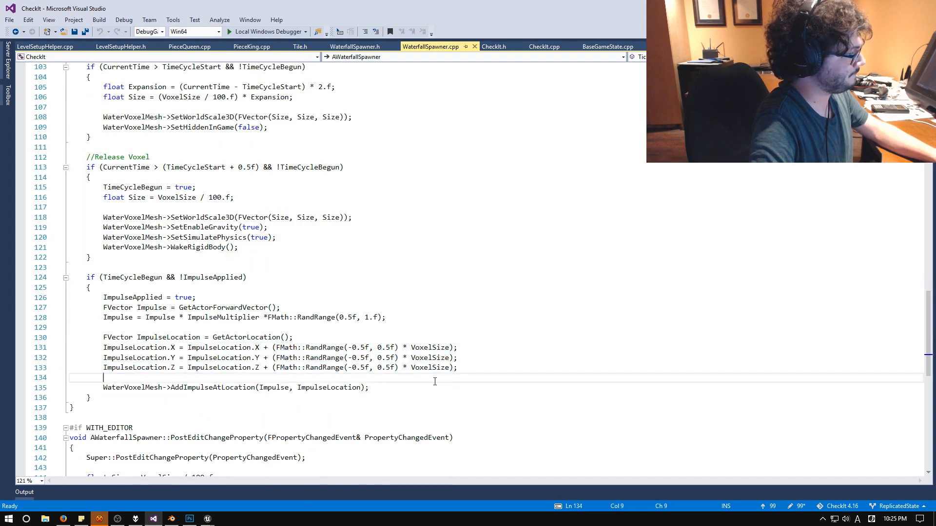
{"action": "scroll", "coordinate": [311, 399], "scroll_direction": "down", "scroll_amount": 1}
{"action": "scroll", "coordinate": [306, 400], "scroll_direction": "up", "scroll_amount": 15}
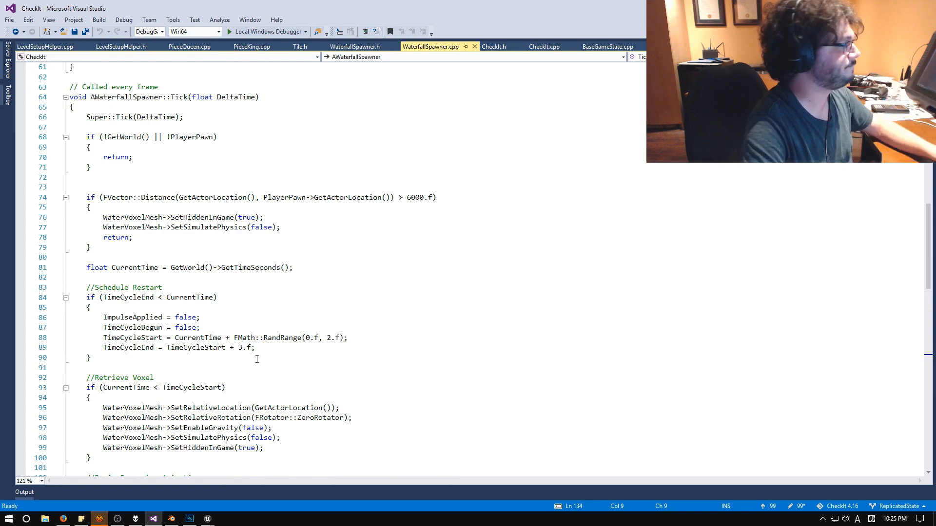
{"action": "scroll", "coordinate": [248, 341], "scroll_direction": "up", "scroll_amount": 8}
{"action": "scroll", "coordinate": [249, 317], "scroll_direction": "up", "scroll_amount": 12}
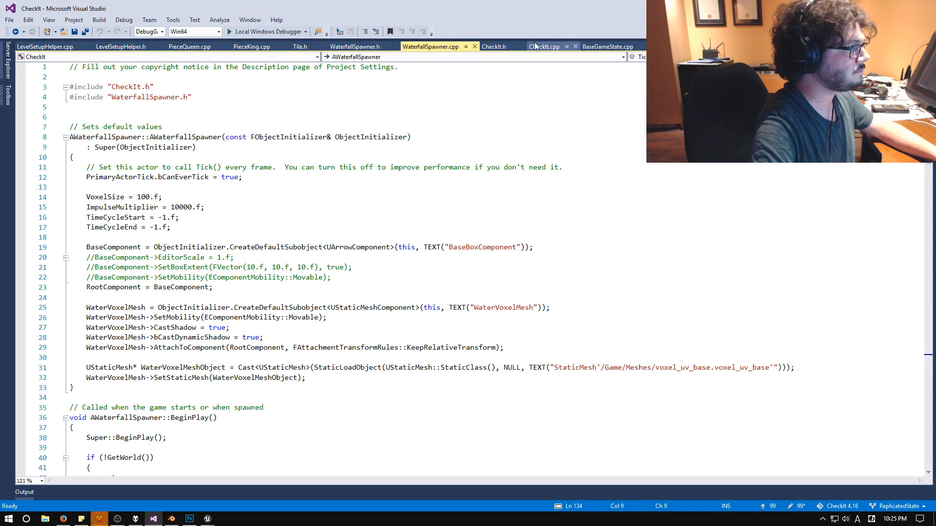
View the level population code in BaseGameState.cpp and minimize Visual Studio to get back to the game preview.
{"action": "left_click", "coordinate": [600, 44]}
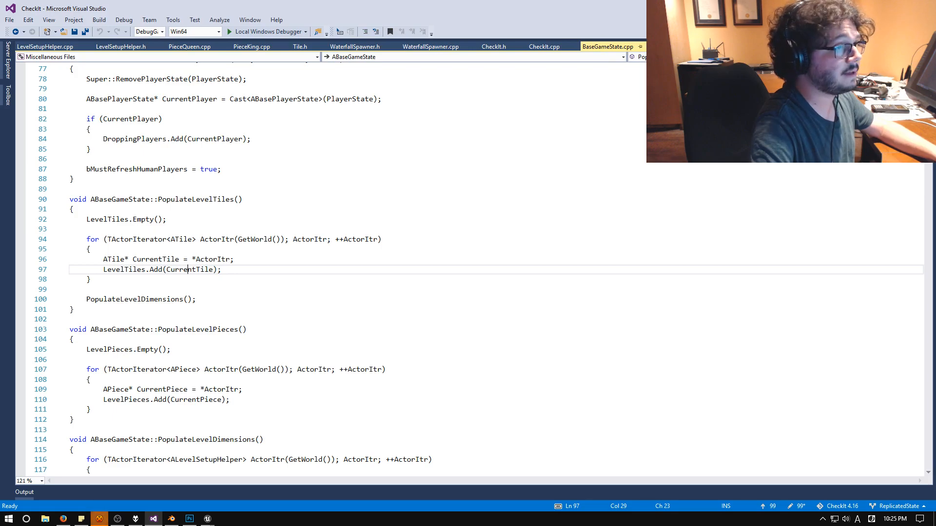
{"action": "left_click", "coordinate": [888, 6]}
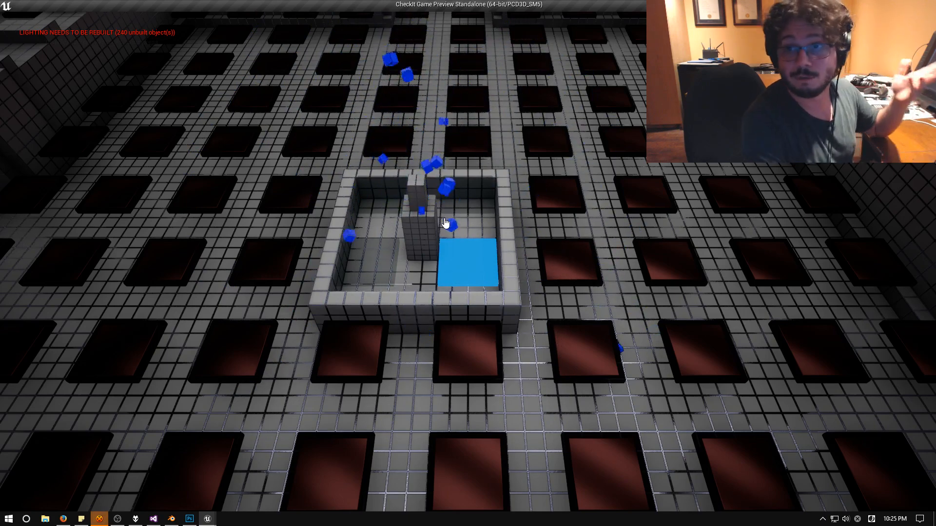
Take the board cursor from the fountain out through the castle gate to the lawn across the river.
{"action": "scroll", "coordinate": [420, 205], "scroll_direction": "down", "scroll_amount": 3}
{"action": "key", "text": "s"}
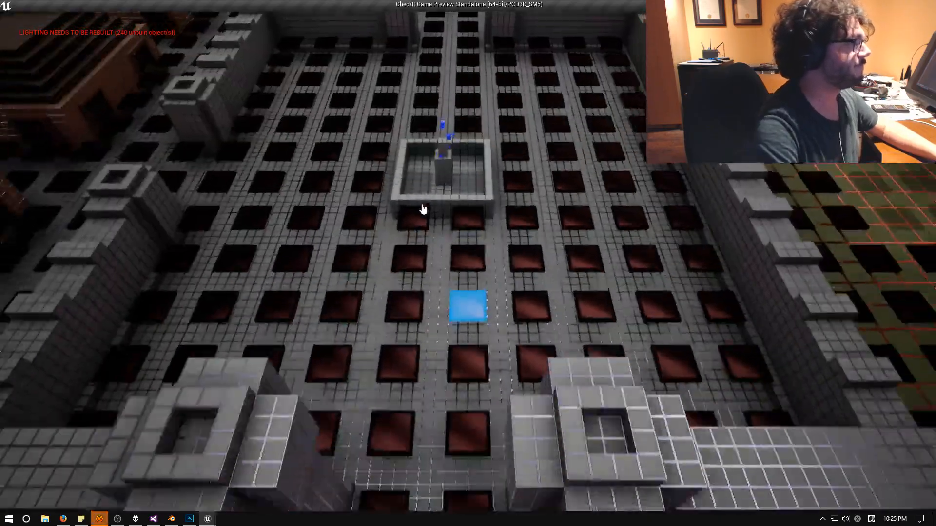
{"action": "key", "text": "s"}
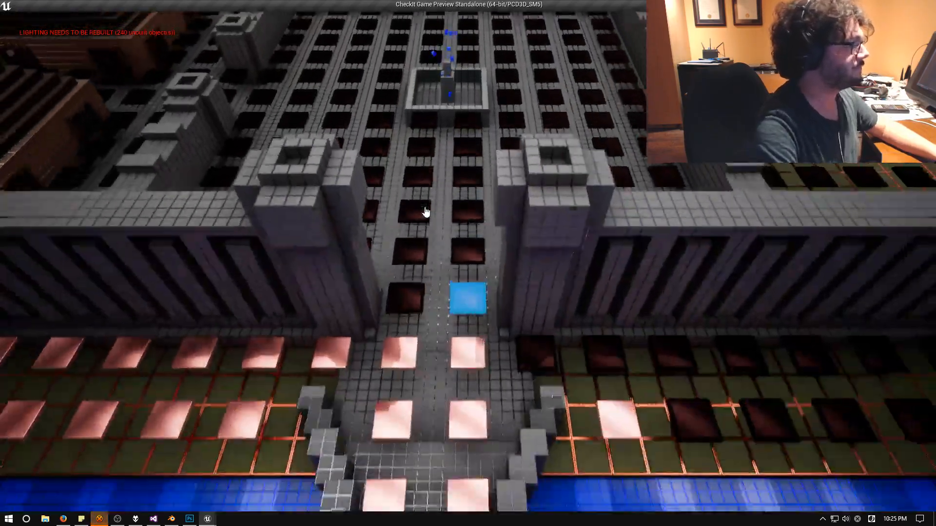
{"action": "key", "text": "a"}
{"action": "key", "text": "e"}
{"action": "key", "text": "d"}
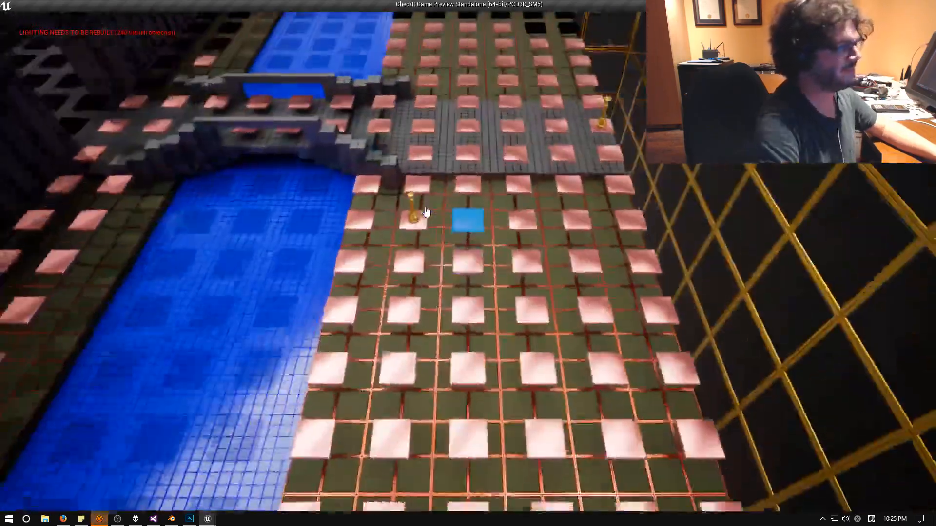
Follow the river to the outer corner of the board and examine the waterfalls spilling over both edges.
{"action": "key", "text": "w"}
{"action": "key", "text": "q"}
{"action": "key", "text": "e"}
{"action": "key", "text": "w"}
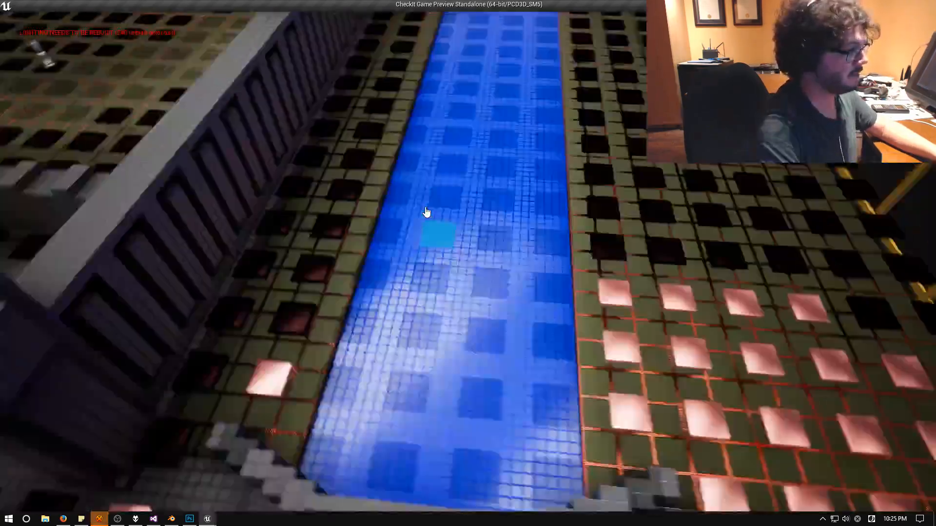
{"action": "key", "text": "d"}
{"action": "key", "text": "e"}
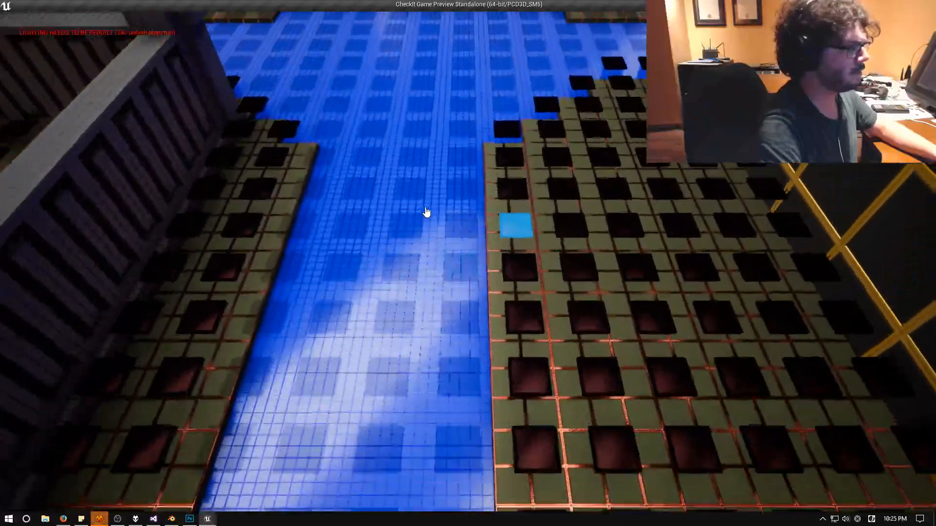
{"action": "key", "text": "d"}
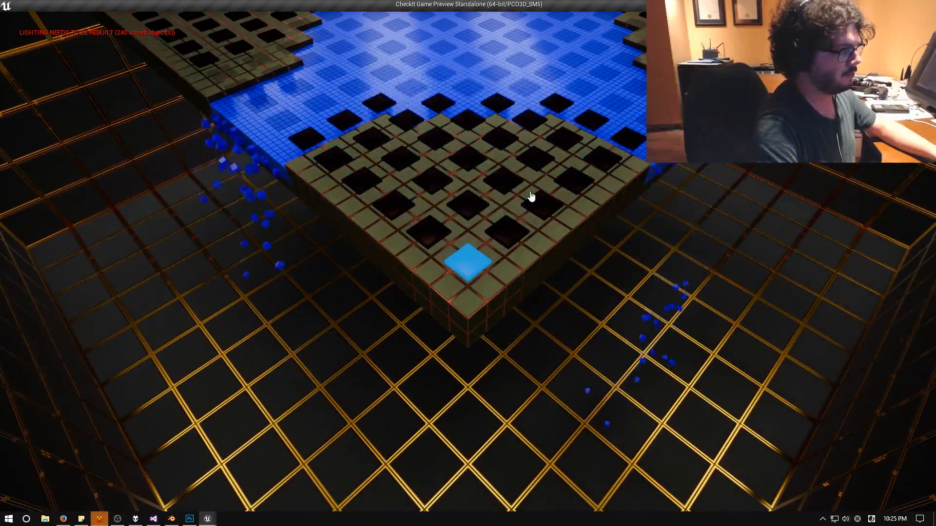
{"action": "key", "text": "w"}
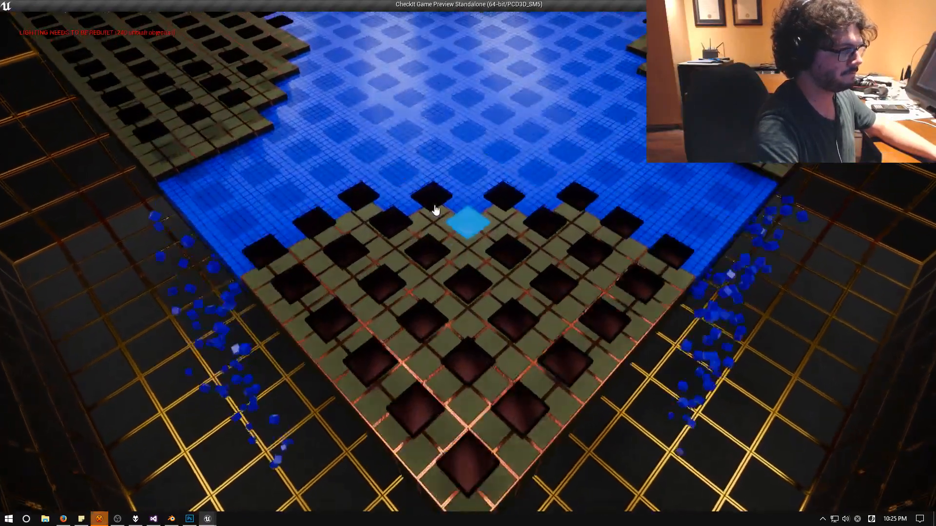
{"action": "key", "text": "s"}
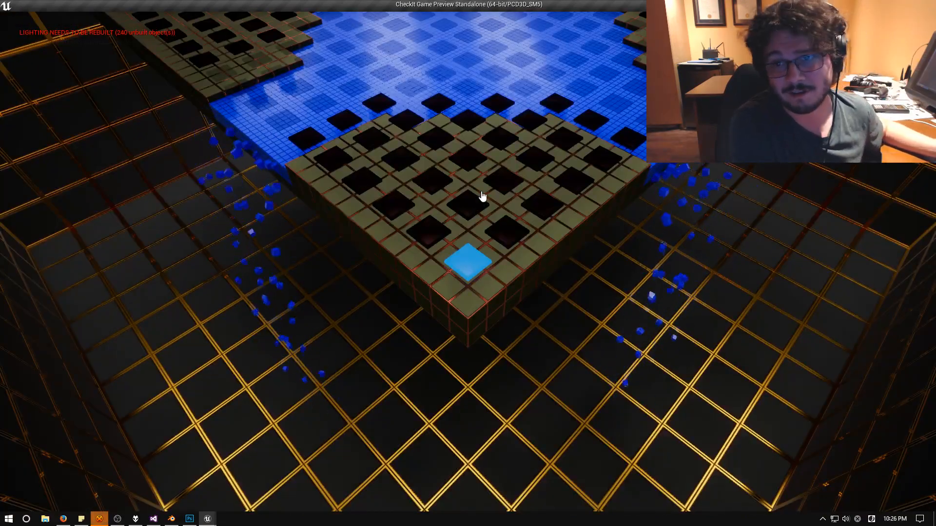
Follow the river back from the corner, under the stone bridge, to the water beside the roofed shelter.
{"action": "key", "text": "d"}
{"action": "key", "text": "w"}
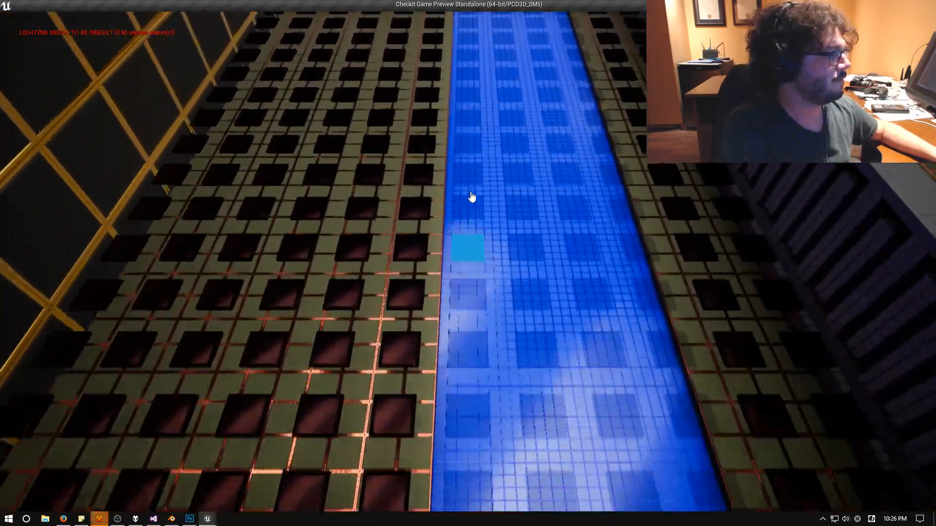
{"action": "key", "text": "w"}
{"action": "key", "text": "w"}
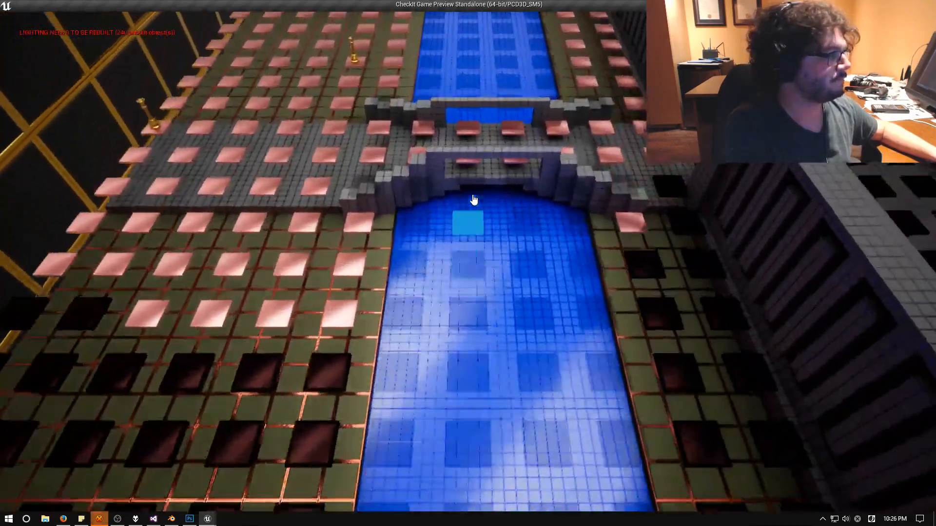
{"action": "key", "text": "w"}
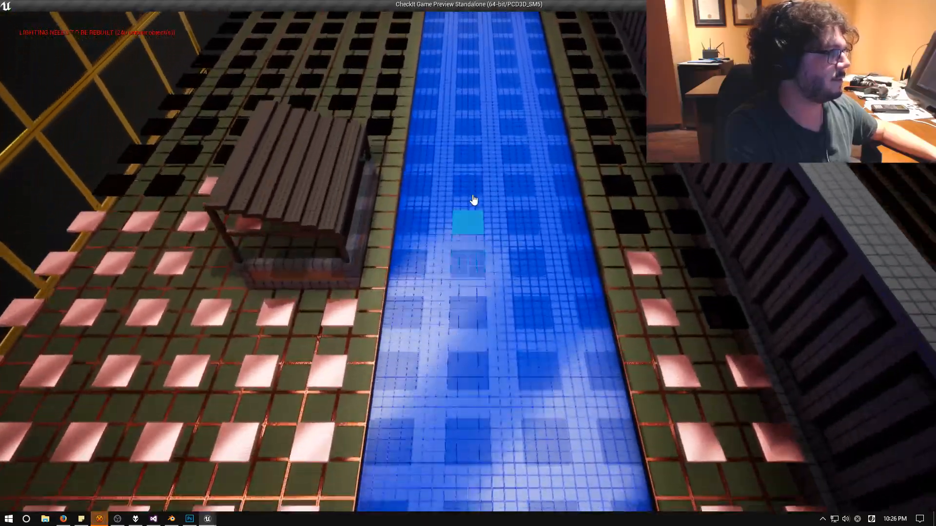
Follow the river past the roofed shelter to the board's edge and examine the waterfall and river from the opposite side.
{"action": "key", "text": "w"}
{"action": "key", "text": "a"}
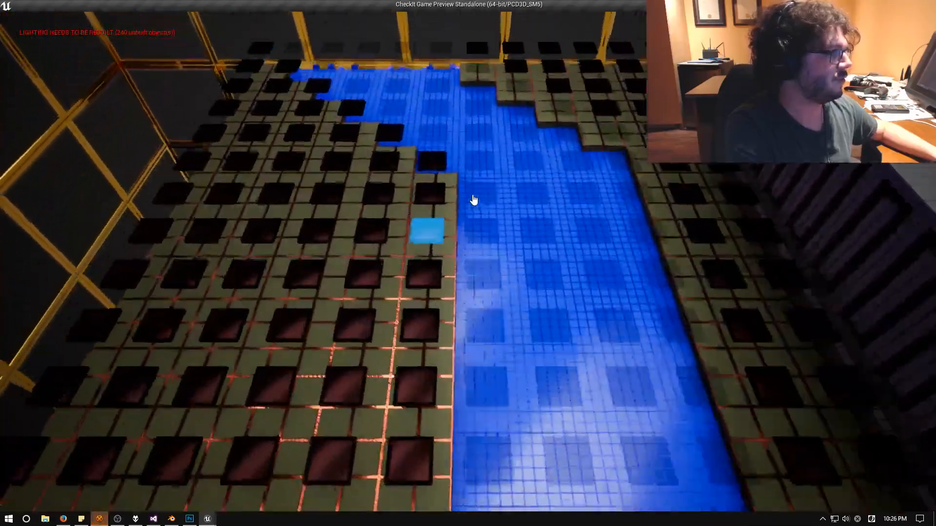
{"action": "key", "text": "e"}
{"action": "key", "text": "e"}
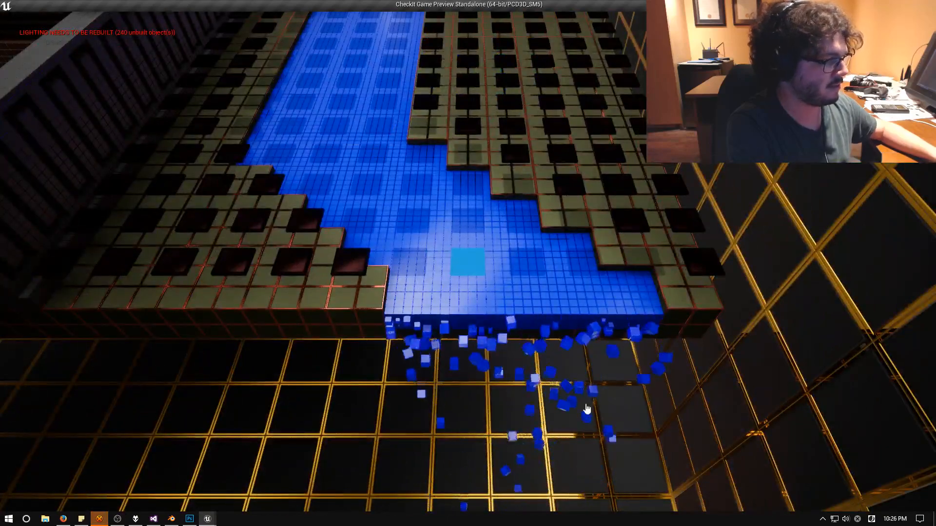
{"action": "key", "text": "w"}
{"action": "key", "text": "q"}
{"action": "key", "text": "w"}
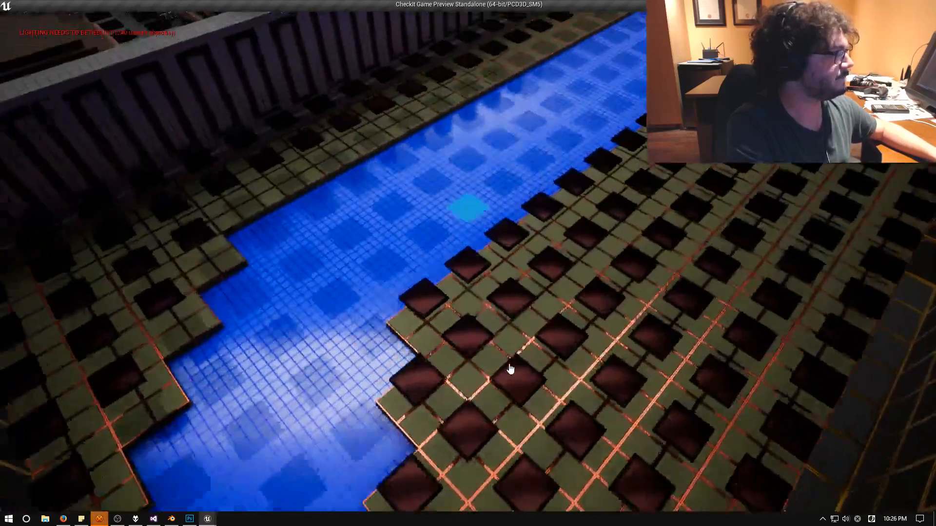
End the running preview, launch a fresh standalone game preview in a maximized window, and create a server.
{"action": "key", "text": "Escape"}
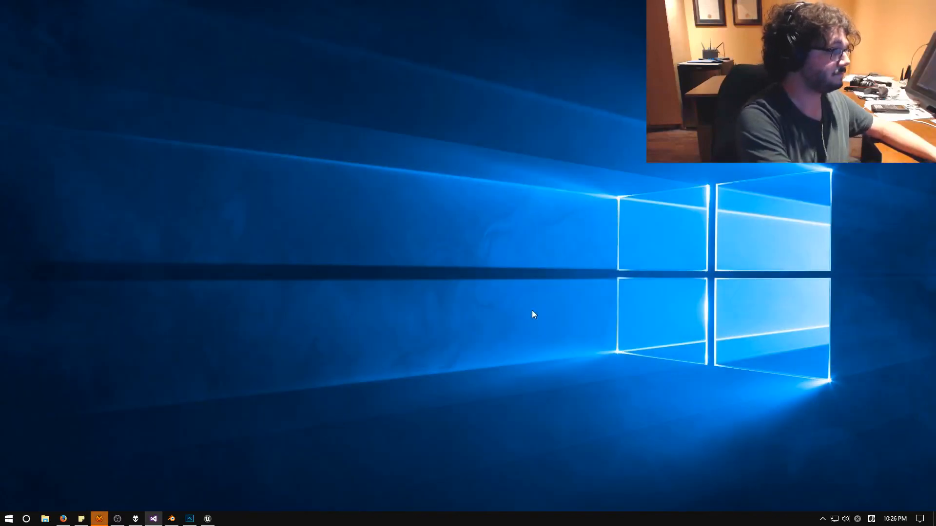
{"action": "left_click", "coordinate": [207, 518]}
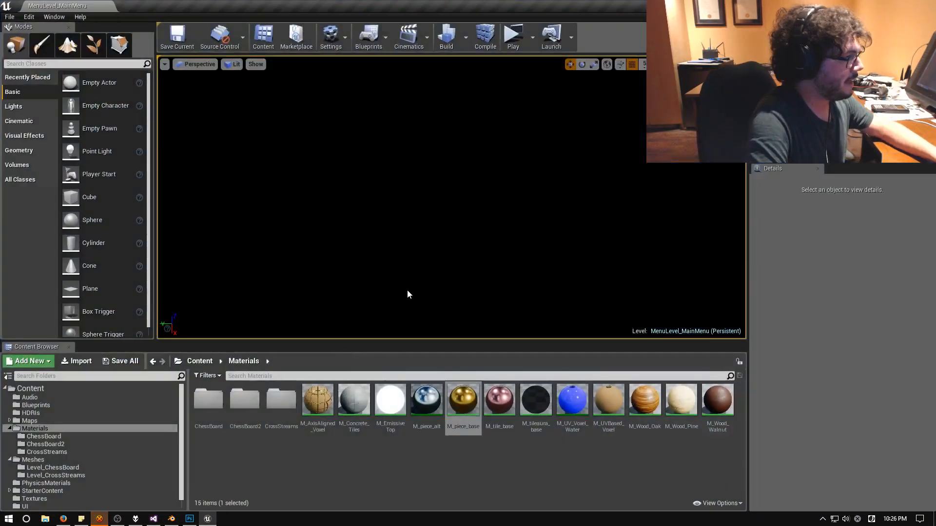
{"action": "left_click", "coordinate": [512, 37]}
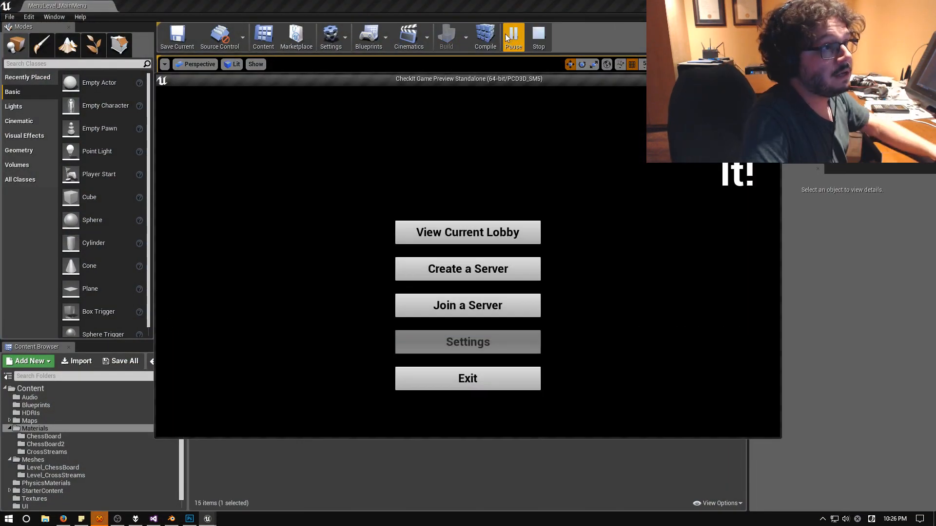
{"action": "left_click", "coordinate": [893, 5]}
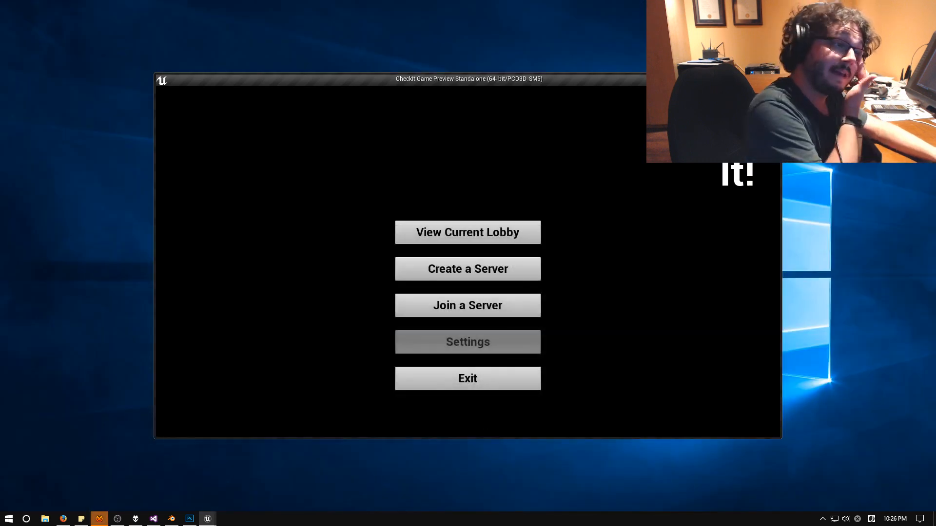
{"action": "left_click", "coordinate": [752, 78]}
{"action": "left_click", "coordinate": [467, 271]}
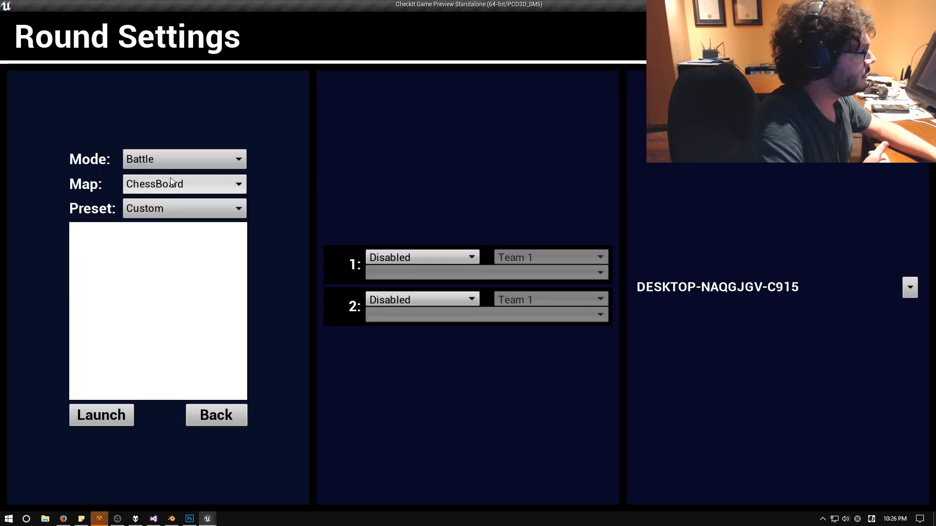
Set the round's map to KingsCourt and its preset to FFA vs AI.
{"action": "left_click", "coordinate": [176, 184]}
{"action": "left_click", "coordinate": [155, 226]}
{"action": "left_click", "coordinate": [151, 209]}
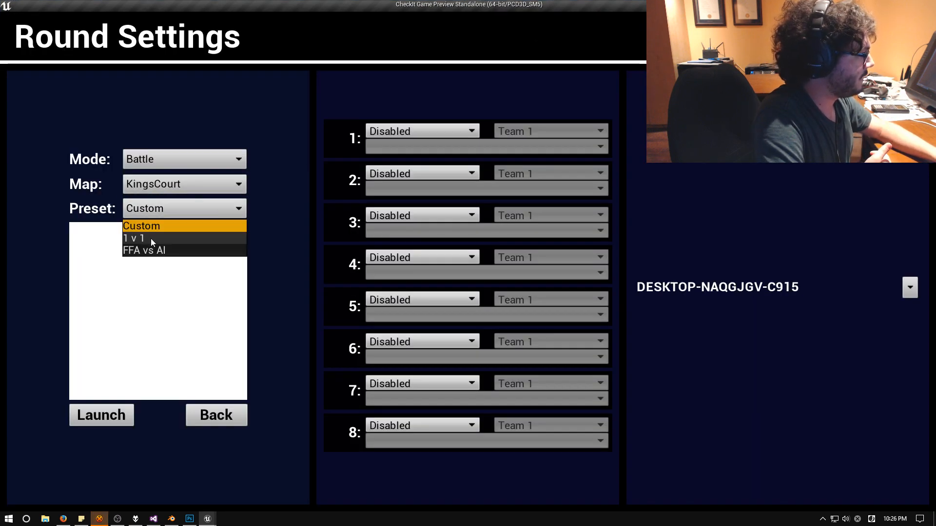
{"action": "left_click", "coordinate": [192, 250]}
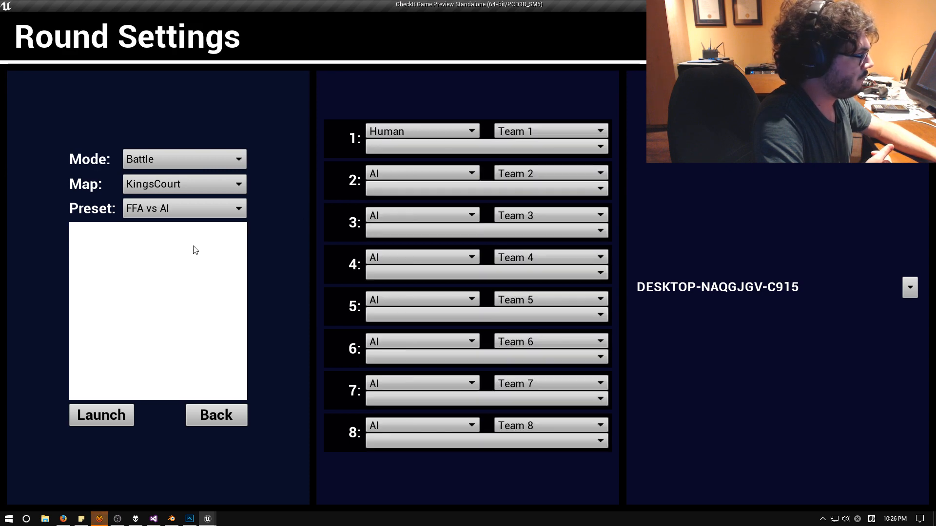
Assign the local player to slot 1 and the AI Alice to slots 2, 3 and 4.
{"action": "left_click", "coordinate": [408, 149]}
{"action": "left_click", "coordinate": [439, 156]}
{"action": "left_click", "coordinate": [488, 191]}
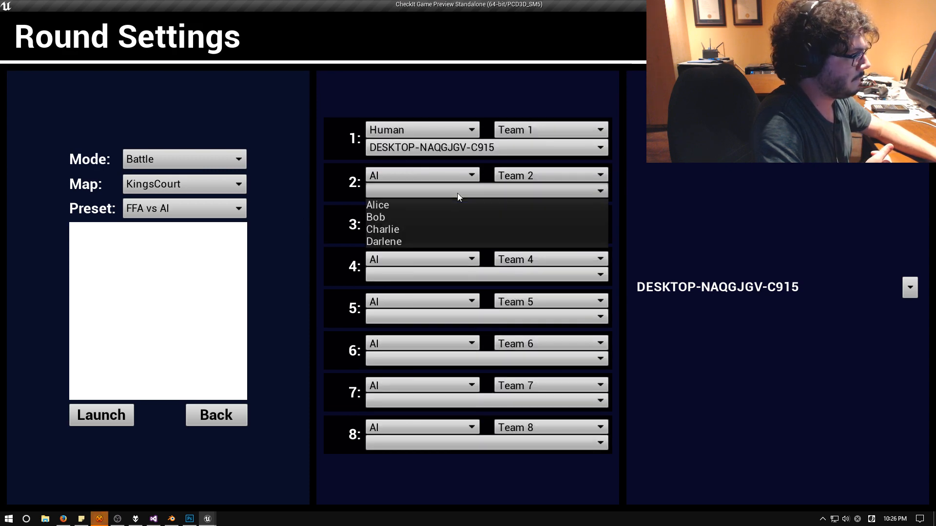
{"action": "left_click", "coordinate": [451, 203]}
{"action": "left_click", "coordinate": [433, 234]}
{"action": "left_click", "coordinate": [424, 250]}
{"action": "left_click", "coordinate": [421, 278]}
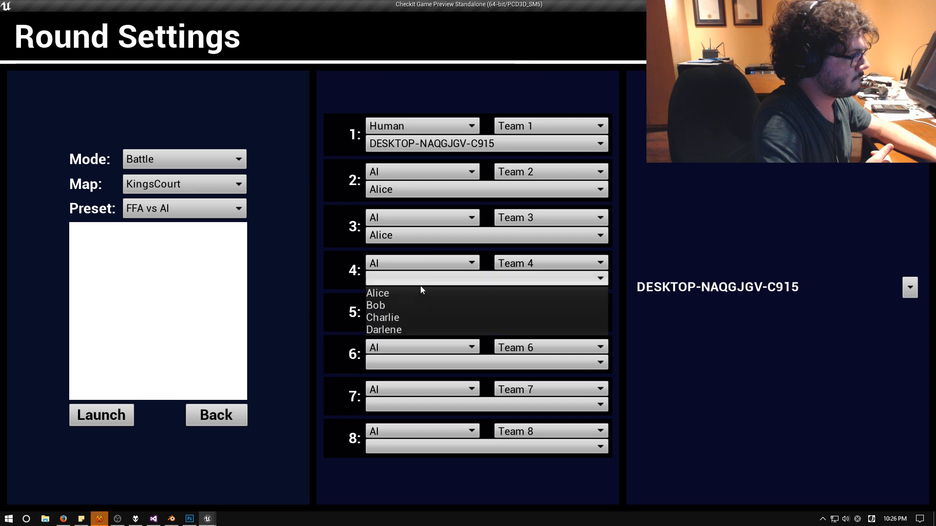
{"action": "left_click", "coordinate": [420, 292]}
Assign the AI Alice to slots 5 through 8 and launch the round.
{"action": "left_click", "coordinate": [412, 322]}
{"action": "left_click", "coordinate": [407, 334]}
{"action": "left_click", "coordinate": [400, 372]}
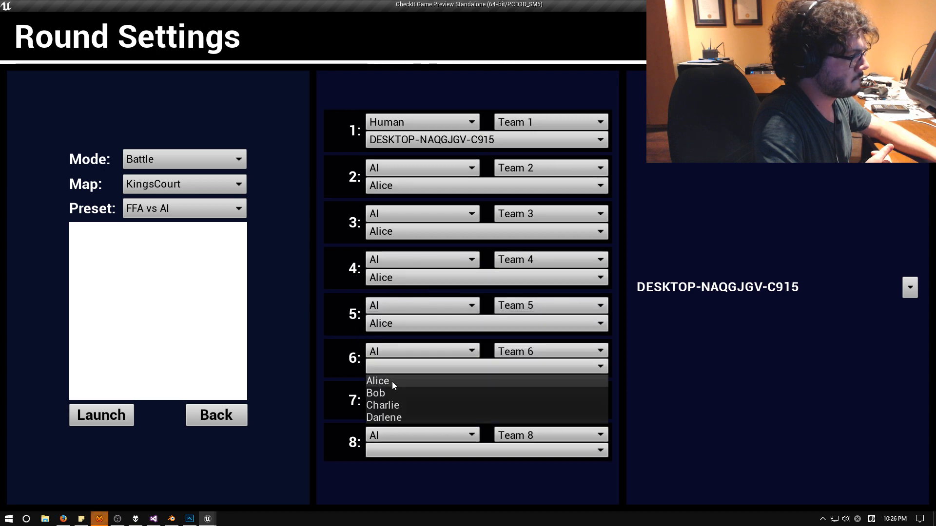
{"action": "left_click", "coordinate": [392, 381]}
{"action": "left_click", "coordinate": [393, 408]}
{"action": "left_click", "coordinate": [385, 422]}
{"action": "left_click", "coordinate": [393, 455]}
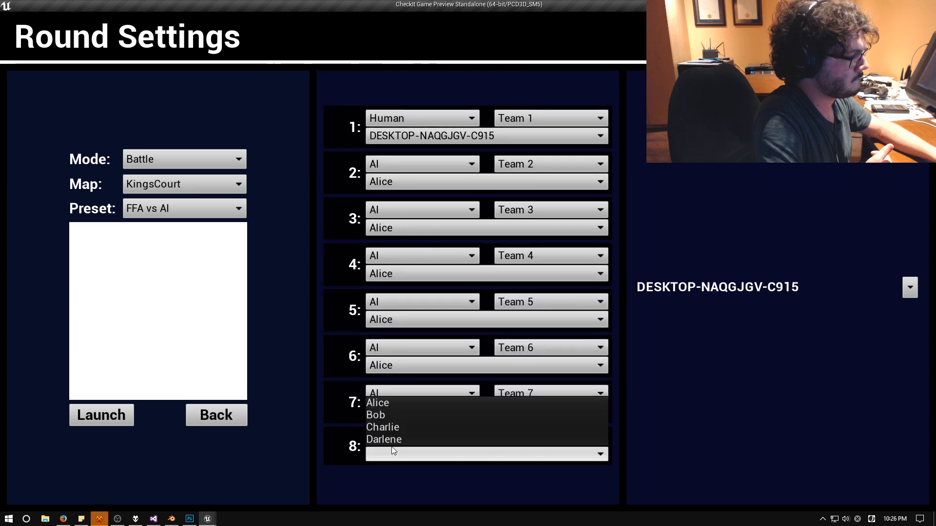
{"action": "left_click", "coordinate": [391, 404]}
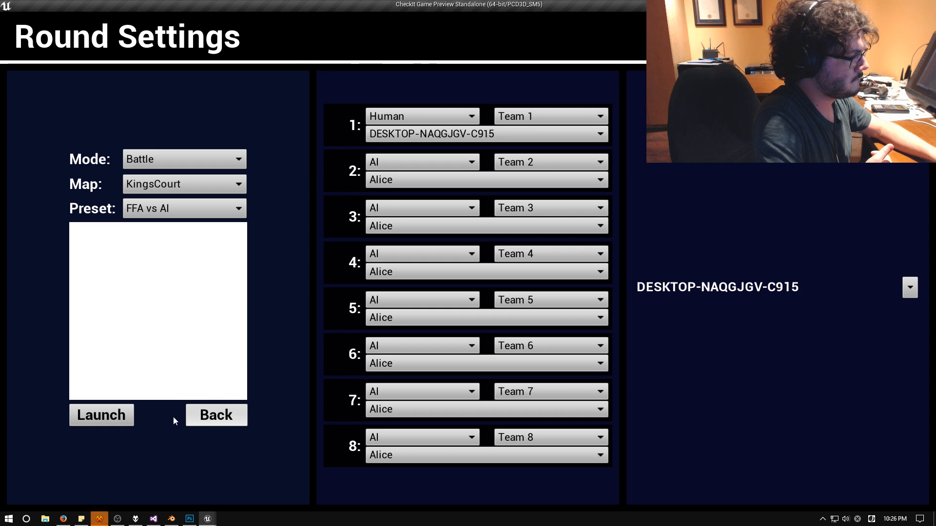
{"action": "left_click", "coordinate": [102, 422]}
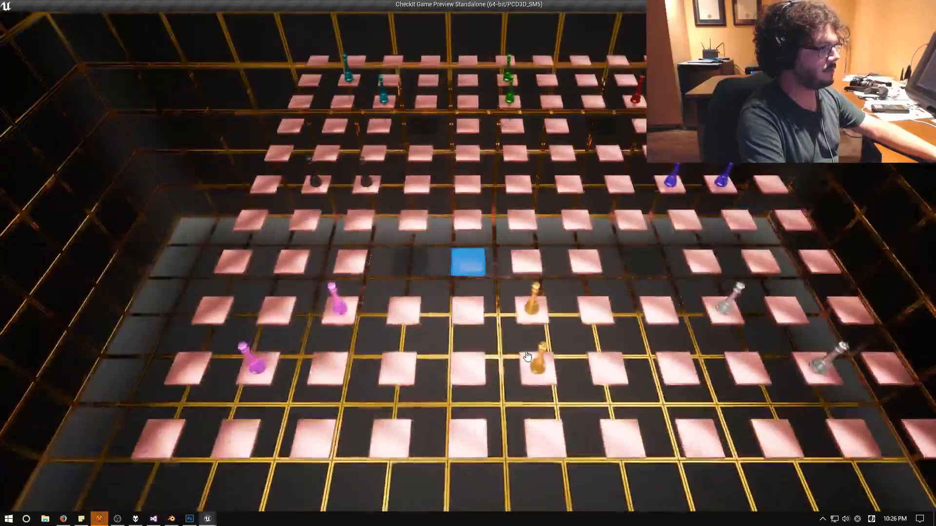
Move the front gold piece one square straight forward on the KingsCourt board.
{"action": "key", "text": "Return"}
{"action": "key", "text": "Up"}
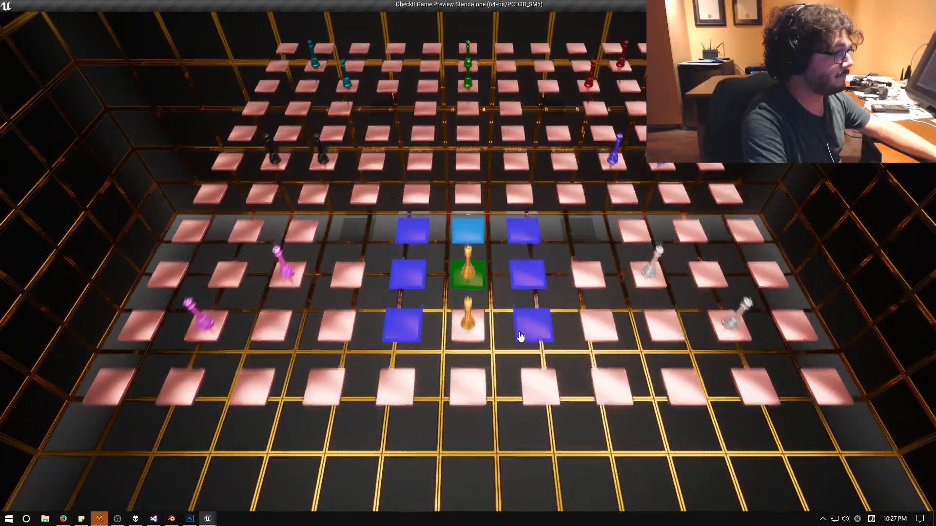
{"action": "key", "text": "Down"}
{"action": "key", "text": "Up"}
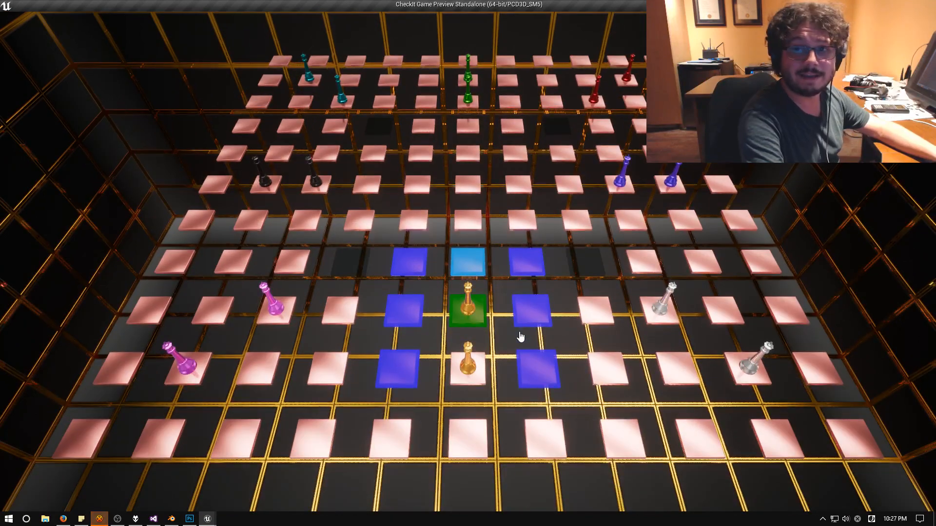
{"action": "key", "text": "Return"}
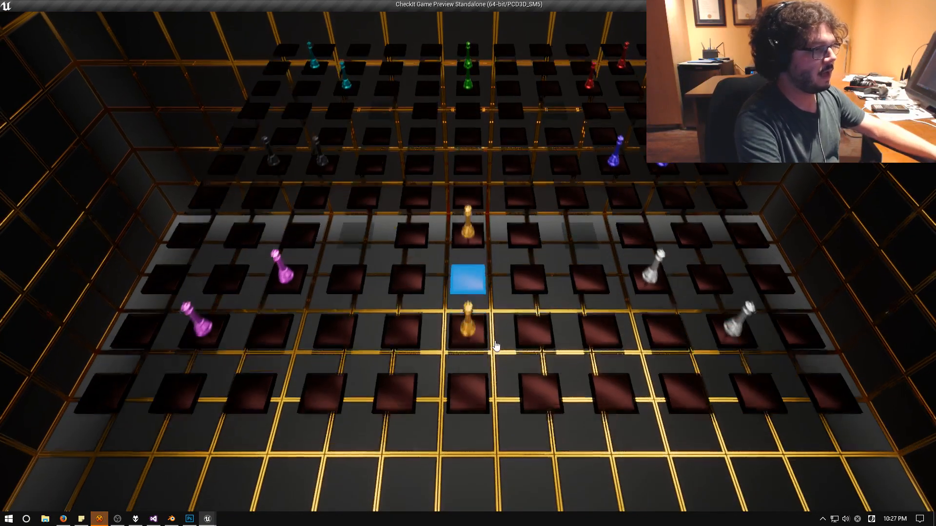
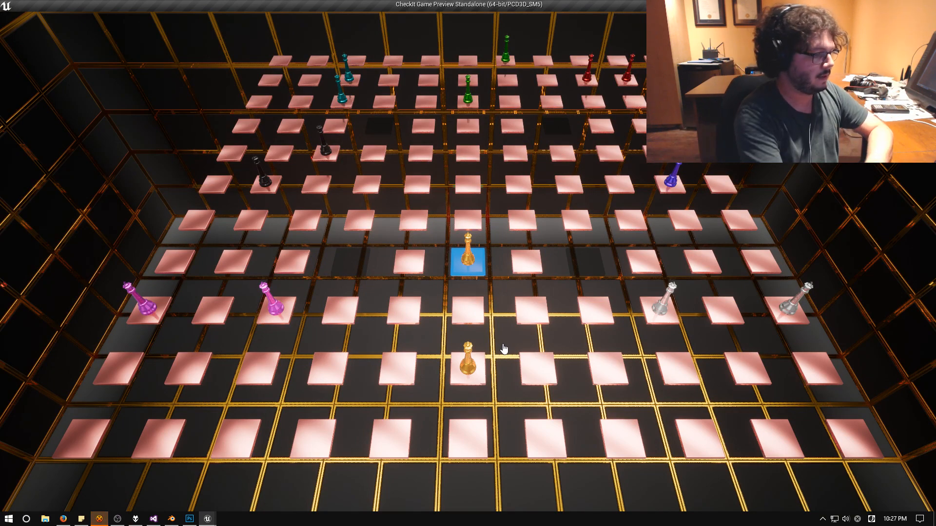
Select the rear gold piece, but make the turn's move by advancing the front gold piece one more square.
{"action": "key", "text": "s"}
{"action": "key", "text": "s"}
{"action": "key", "text": "space"}
{"action": "key", "text": "w"}
{"action": "key", "text": "w"}
{"action": "key", "text": "w"}
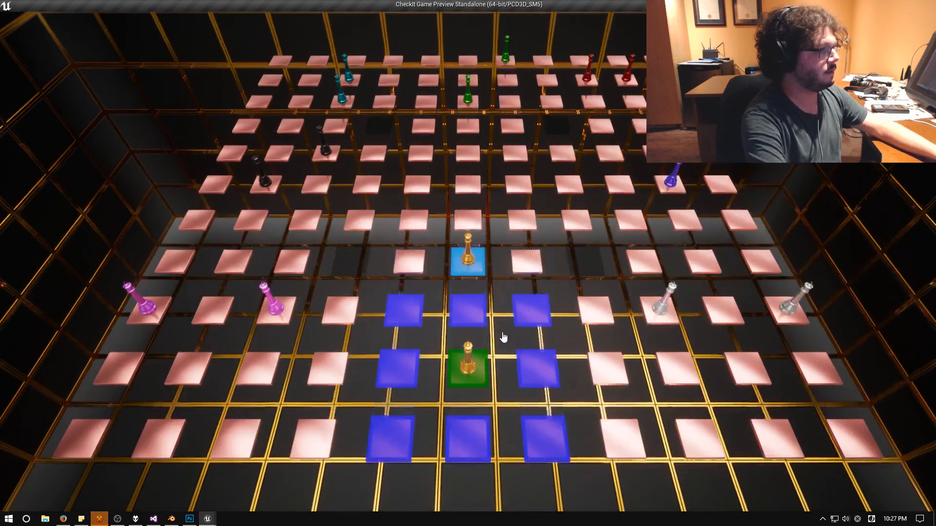
{"action": "key", "text": "space"}
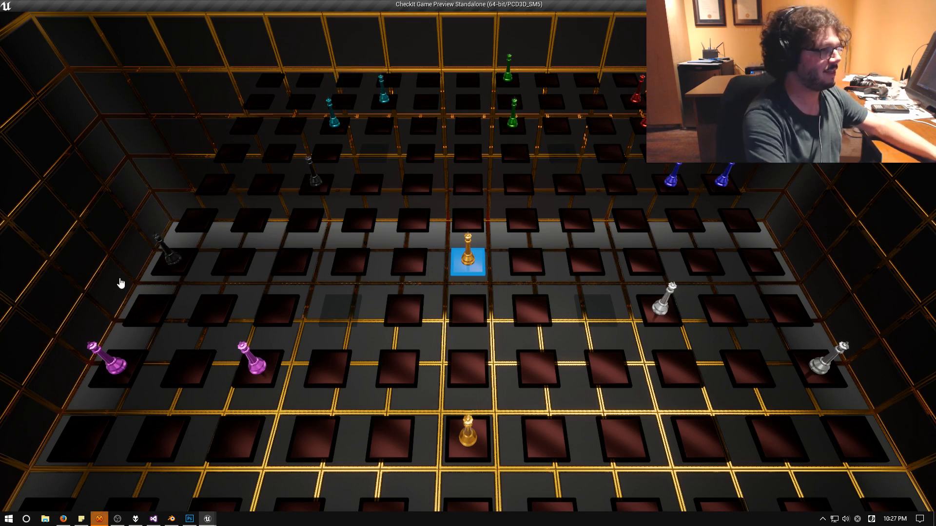
Bring the board cursor back to the rear gold piece and move that piece one square forward.
{"action": "key", "text": "s"}
{"action": "key", "text": "s"}
{"action": "key", "text": "s"}
{"action": "key", "text": "space"}
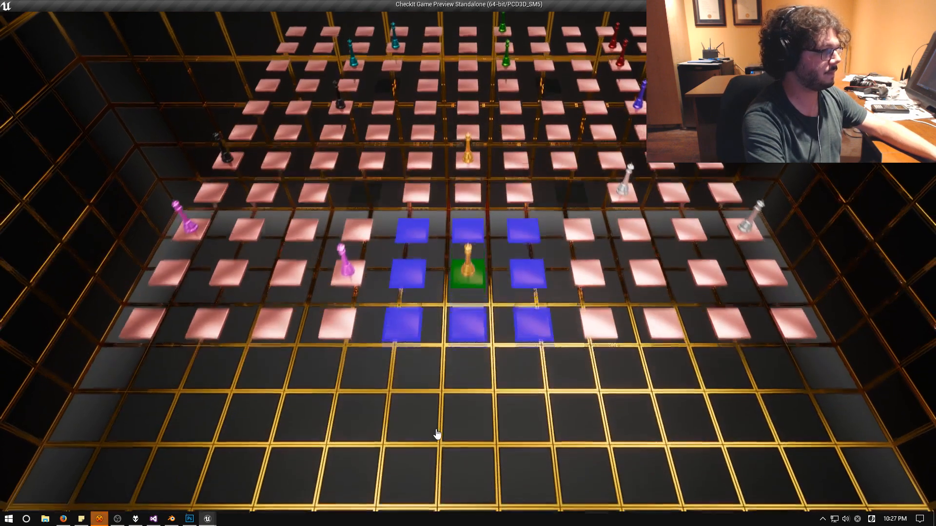
{"action": "key", "text": "w"}
{"action": "key", "text": "space"}
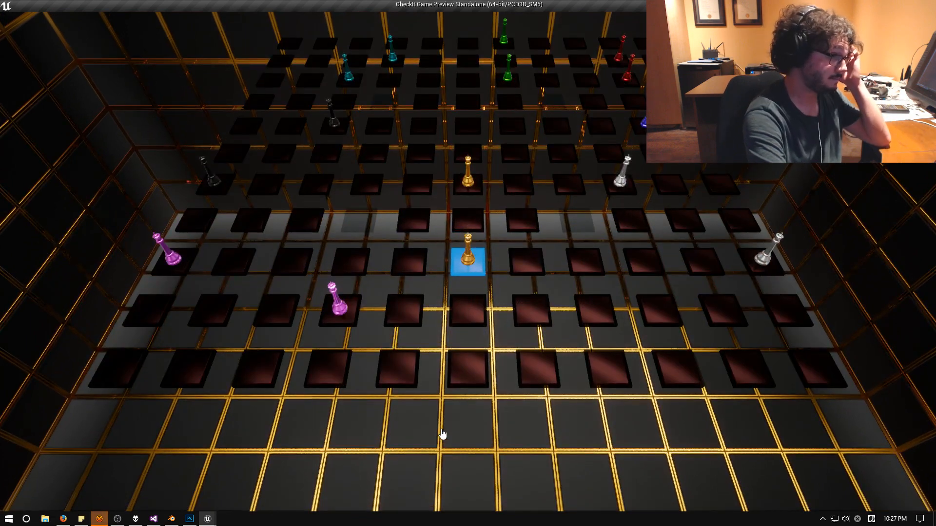
{"action": "key", "text": "w"}
{"action": "key", "text": "w"}
{"action": "key", "text": "w"}
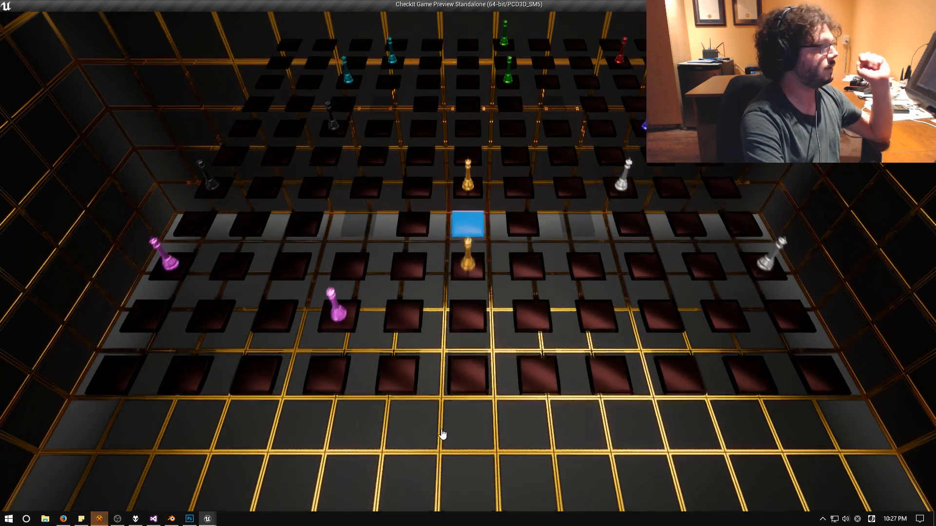
{"action": "key", "text": "s"}
{"action": "key", "text": "s"}
{"action": "key", "text": "s"}
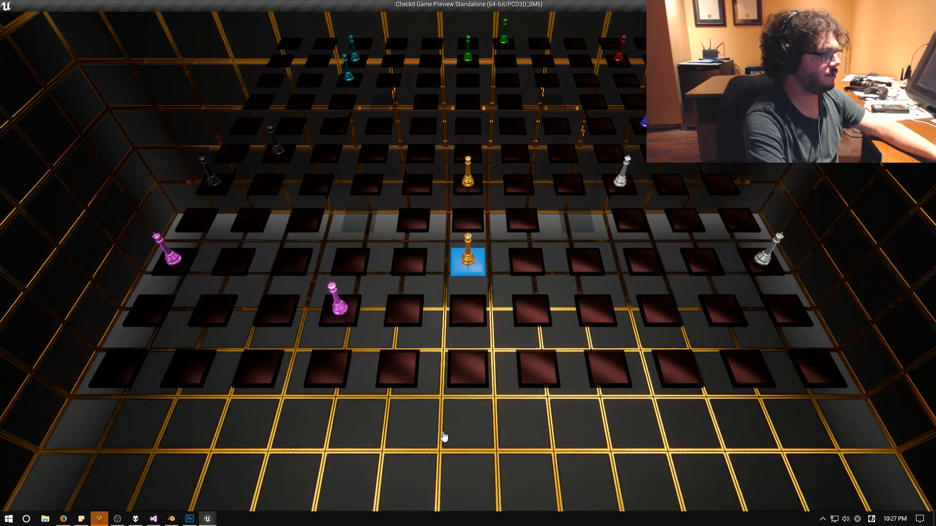
Advance the rear gold piece another square so it stands directly behind the front one.
{"action": "key", "text": "space"}
{"action": "key", "text": "w"}
{"action": "key", "text": "space"}
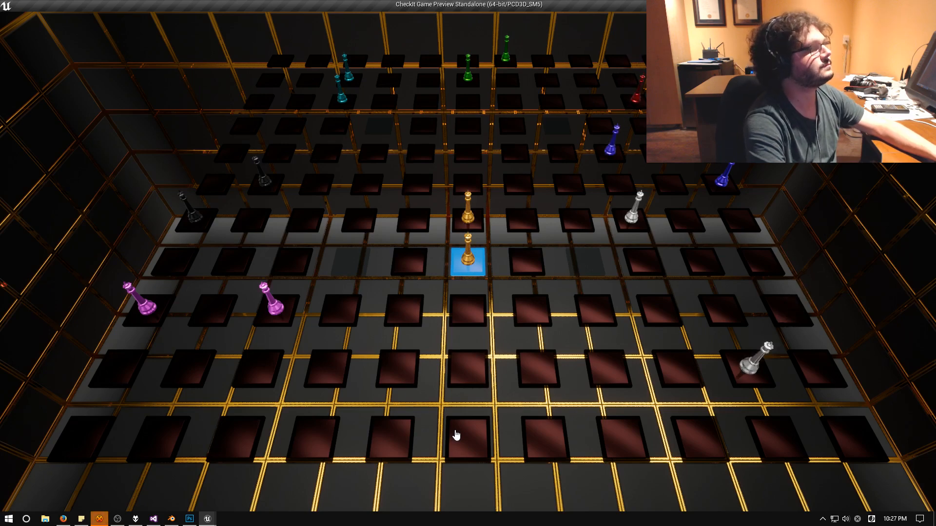
Move the front gold piece one square diagonally forward to the right.
{"action": "key", "text": "w"}
{"action": "key", "text": "w"}
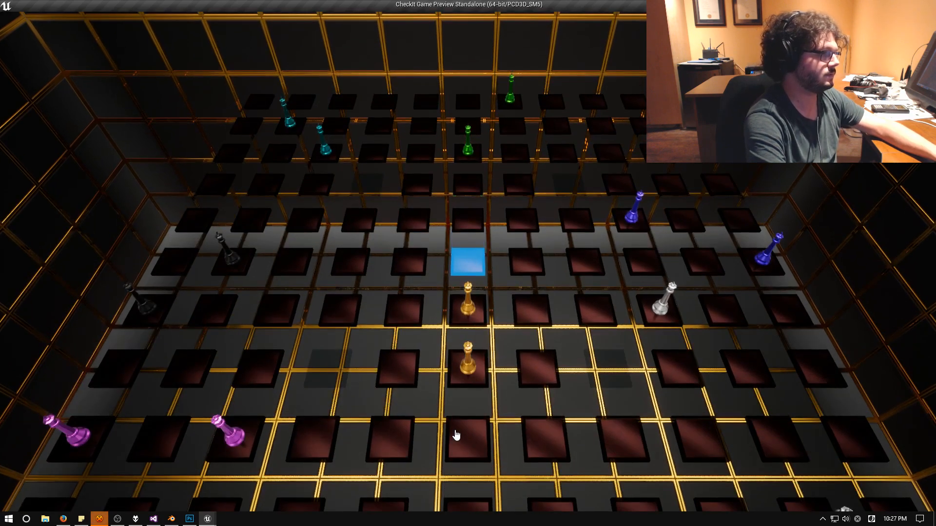
{"action": "key", "text": "s"}
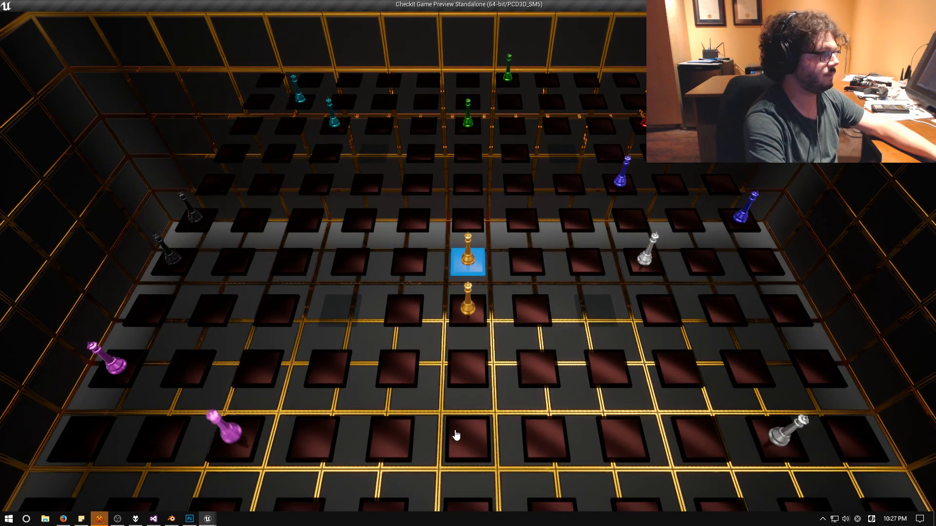
{"action": "key", "text": "space"}
{"action": "key", "text": "w"}
{"action": "key", "text": "d"}
{"action": "key", "text": "space"}
{"action": "key", "text": "d"}
{"action": "key", "text": "d"}
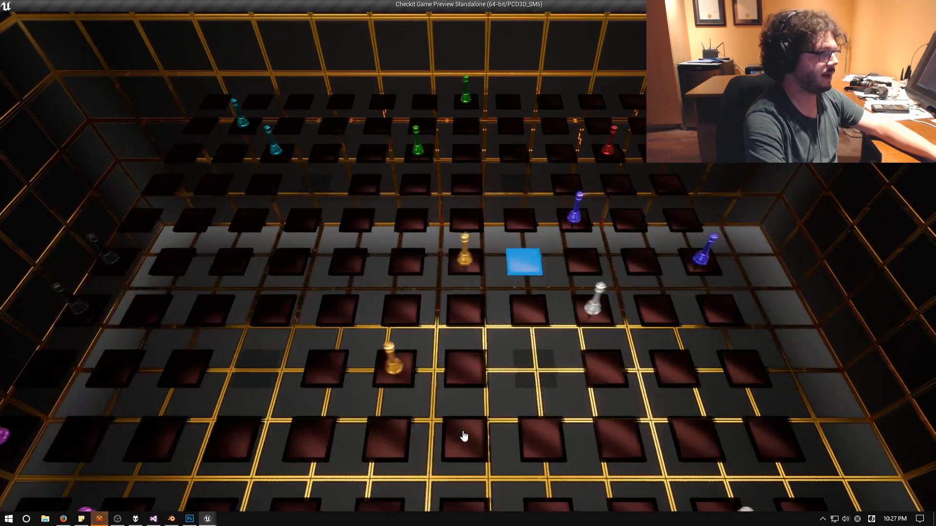
{"action": "key", "text": "w"}
{"action": "key", "text": "s"}
{"action": "key", "text": "s"}
{"action": "key", "text": "w"}
{"action": "key", "text": "w"}
{"action": "key", "text": "s"}
{"action": "key", "text": "s"}
{"action": "key", "text": "a"}
{"action": "key", "text": "a"}
{"action": "key", "text": "a"}
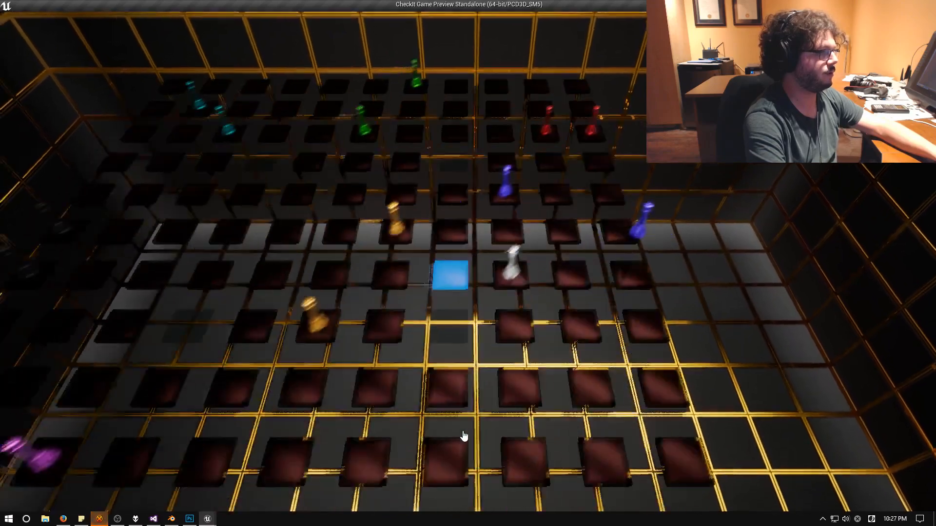
{"action": "key", "text": "s"}
{"action": "key", "text": "w"}
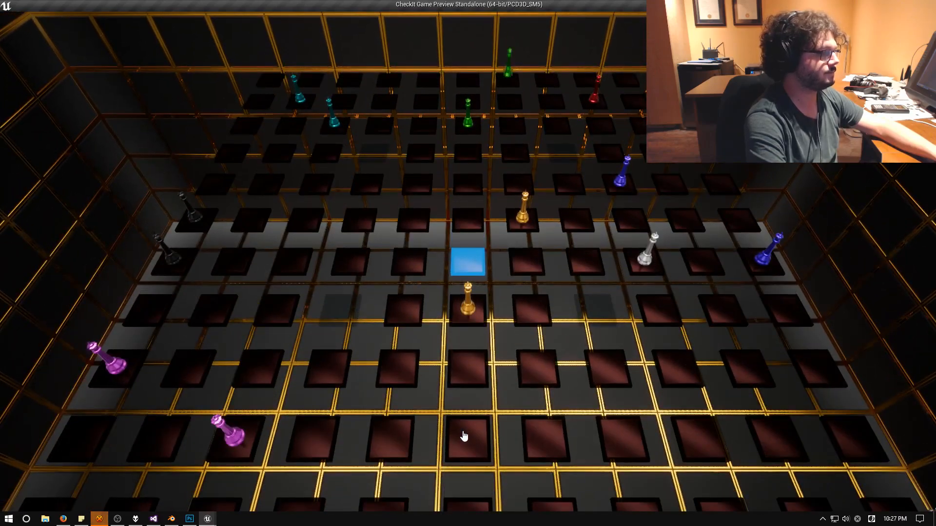
Move the rear gold piece one square diagonally forward to the left and take the cursor off it.
{"action": "key", "text": "s"}
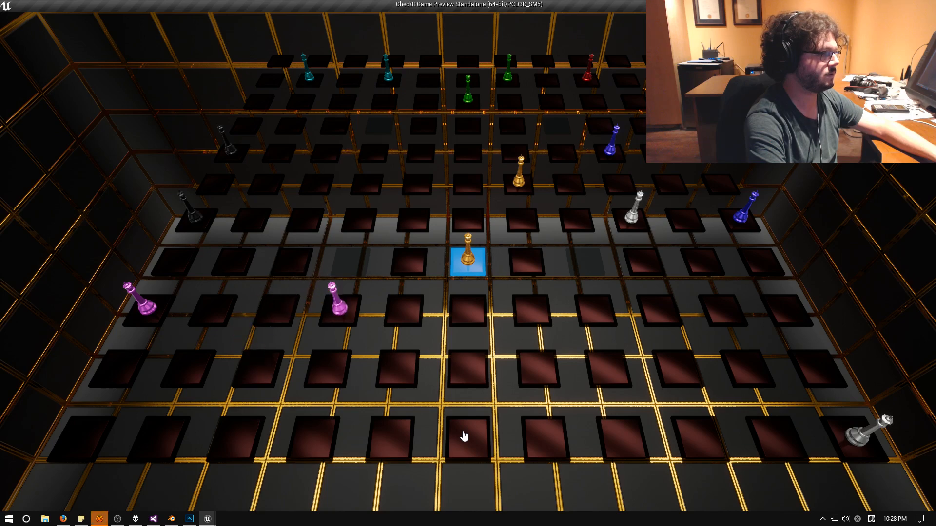
{"action": "key", "text": "space"}
{"action": "key", "text": "w"}
{"action": "key", "text": "space"}
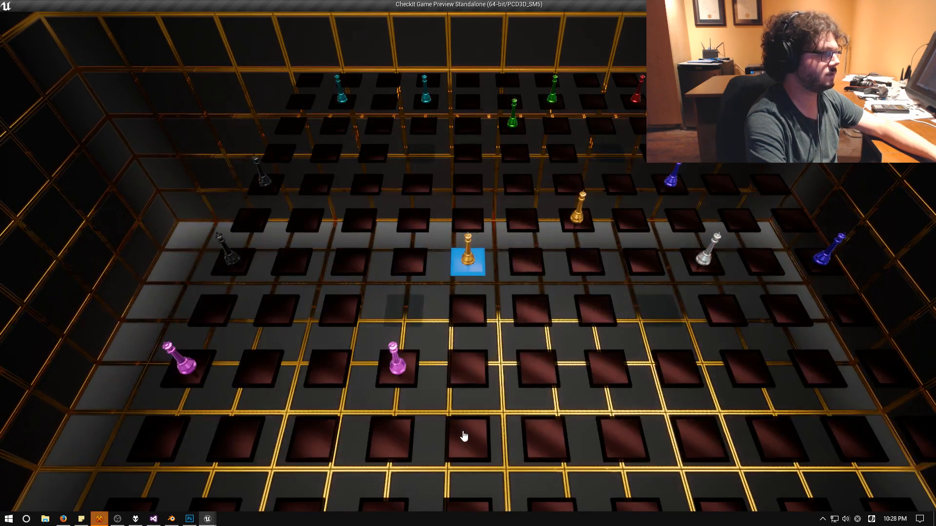
{"action": "key", "text": "d"}
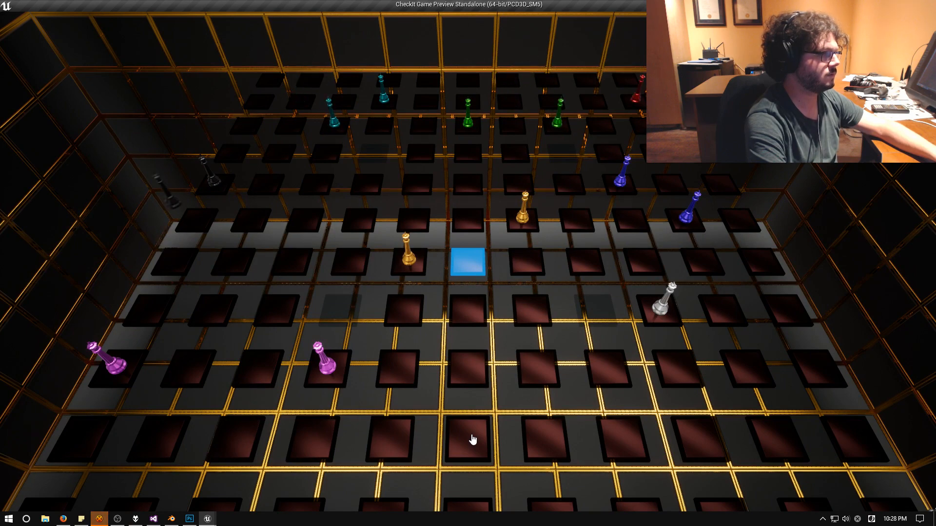
Move the left gold piece one square forward so it stands level with the other gold piece.
{"action": "key", "text": "a"}
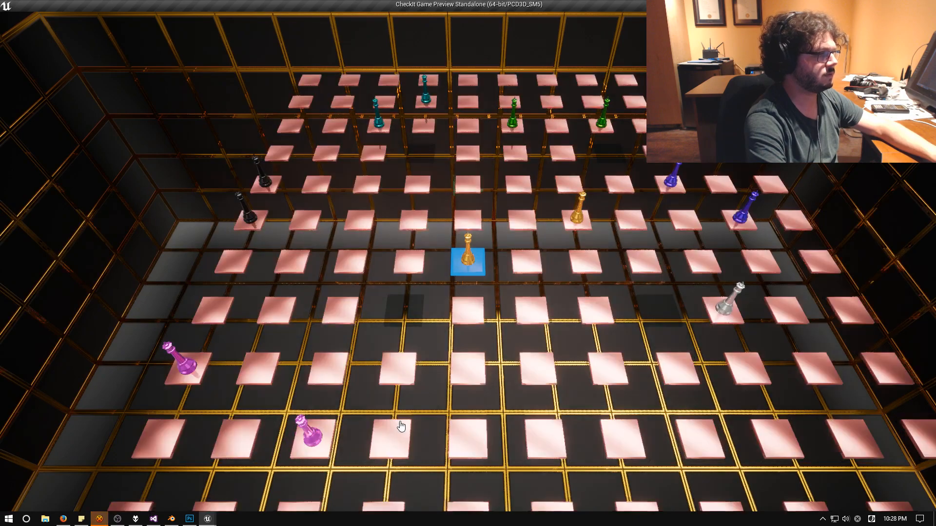
{"action": "key", "text": "d"}
{"action": "key", "text": "w"}
{"action": "key", "text": "a"}
{"action": "key", "text": "s"}
{"action": "key", "text": "space"}
{"action": "key", "text": "w"}
{"action": "key", "text": "space"}
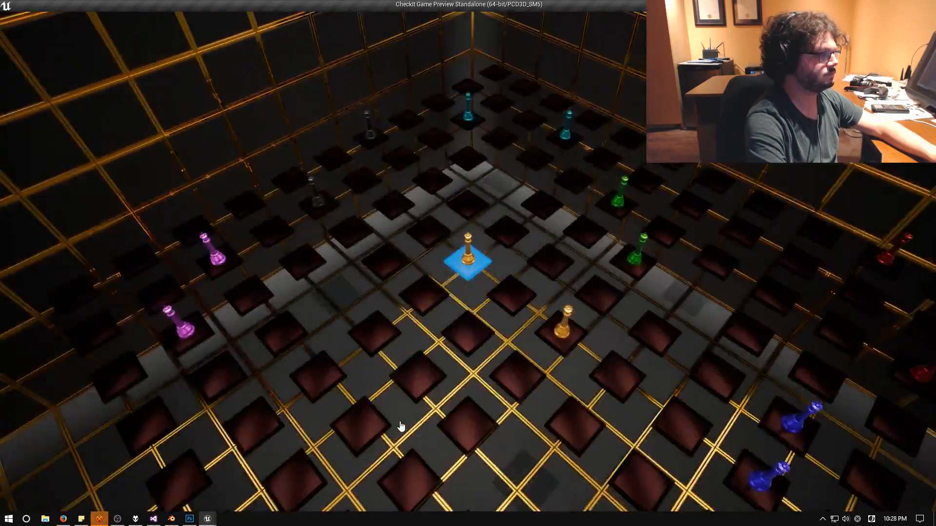
Move the left gold piece one square to the left and take the board cursor off it.
{"action": "key", "text": "space"}
{"action": "key", "text": "Left"}
{"action": "key", "text": "space"}
{"action": "key", "text": "Down"}
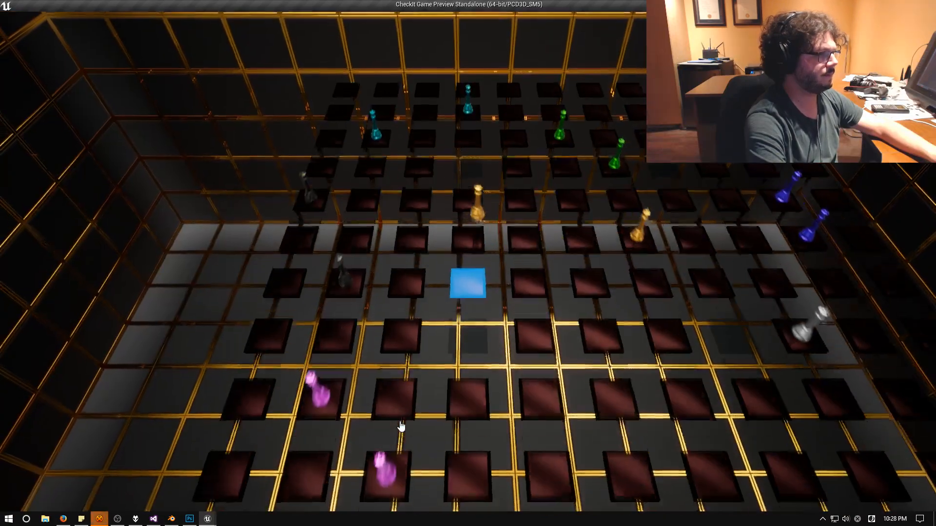
{"action": "key", "text": "Right"}
{"action": "key", "text": "Right"}
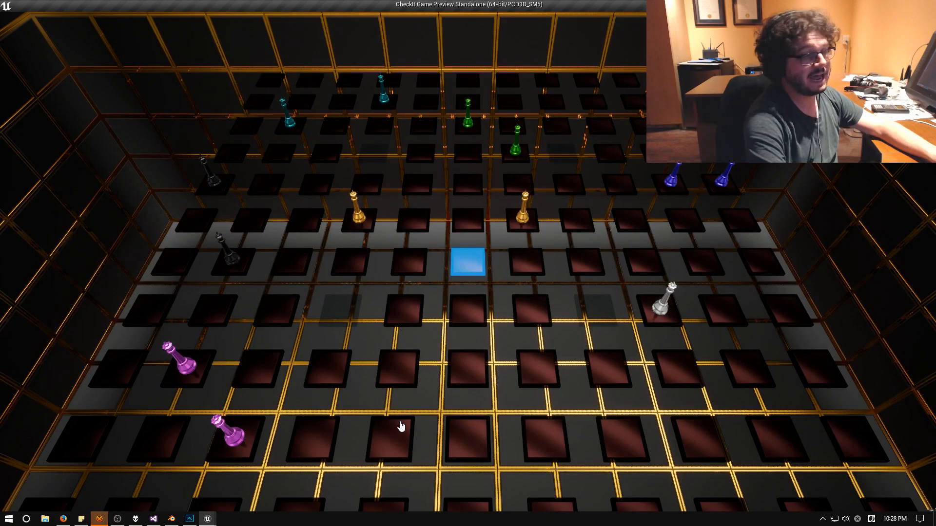
{"action": "key", "text": "Down"}
{"action": "key", "text": "Left"}
{"action": "key", "text": "Down"}
{"action": "key", "text": "Right"}
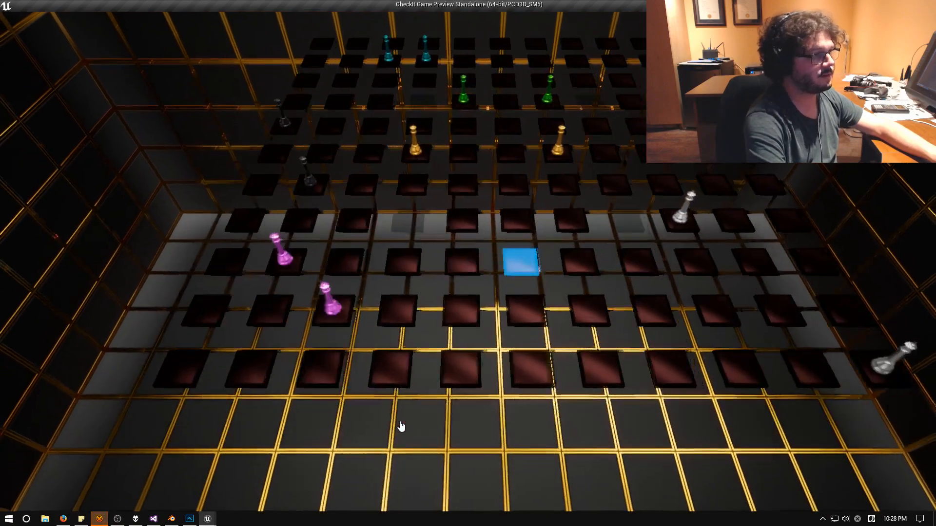
Bring the board cursor back to the left gold piece, move that piece one square right and rest the cursor between both gold pieces.
{"action": "key", "text": "Up"}
{"action": "key", "text": "Up"}
{"action": "key", "text": "Up"}
{"action": "key", "text": "Left"}
{"action": "key", "text": "Left"}
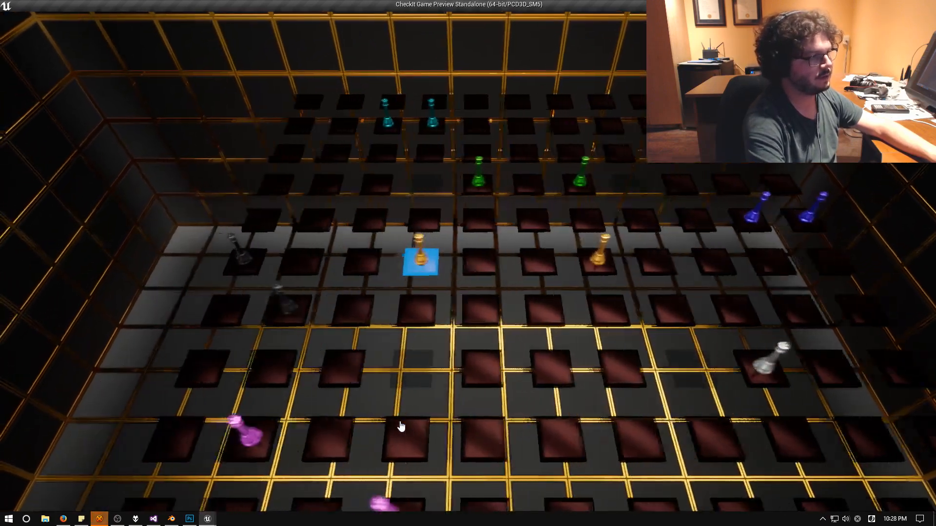
{"action": "key", "text": "Return"}
{"action": "key", "text": "Right"}
{"action": "key", "text": "Return"}
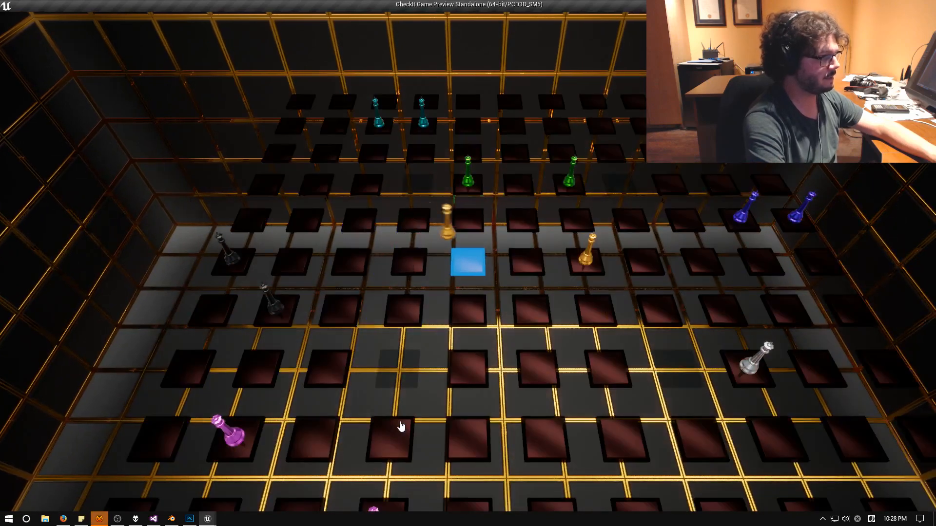
{"action": "key", "text": "Right"}
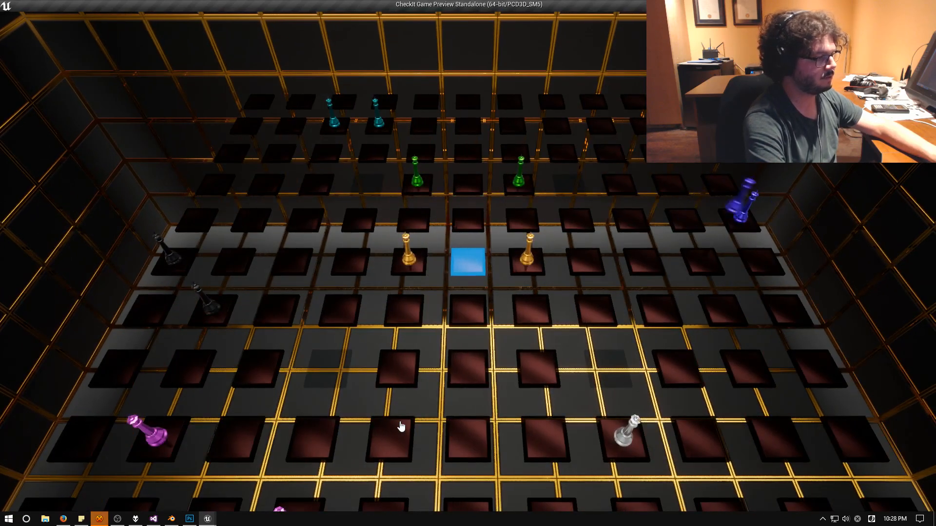
{"action": "key", "text": "Down"}
{"action": "key", "text": "Down"}
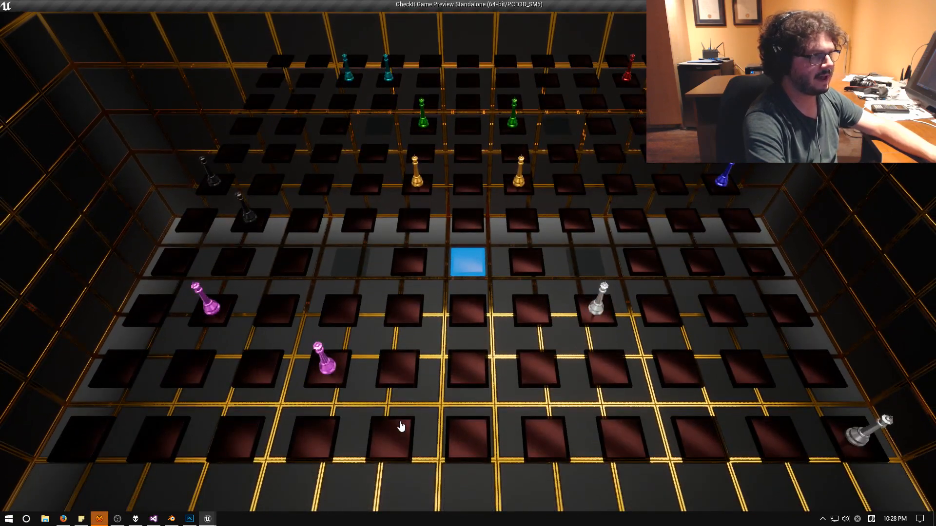
{"action": "key", "text": "Down"}
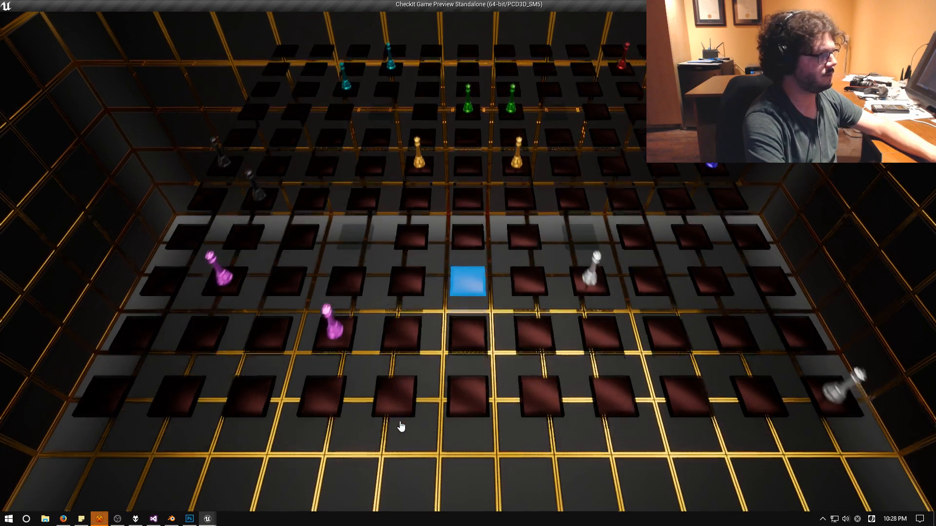
{"action": "key", "text": "Up"}
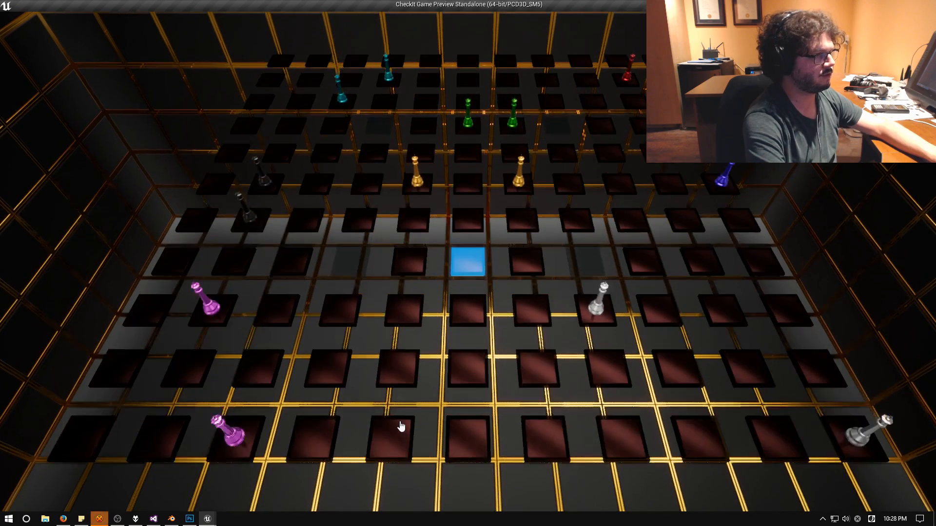
{"action": "key", "text": "Down"}
Return the board cursor to the left gold piece and move that piece one square to the left, leaving the cursor behind the pieces.
{"action": "key", "text": "Up"}
{"action": "key", "text": "Up"}
{"action": "key", "text": "Up"}
{"action": "key", "text": "Left"}
{"action": "key", "text": "Return"}
{"action": "key", "text": "Right"}
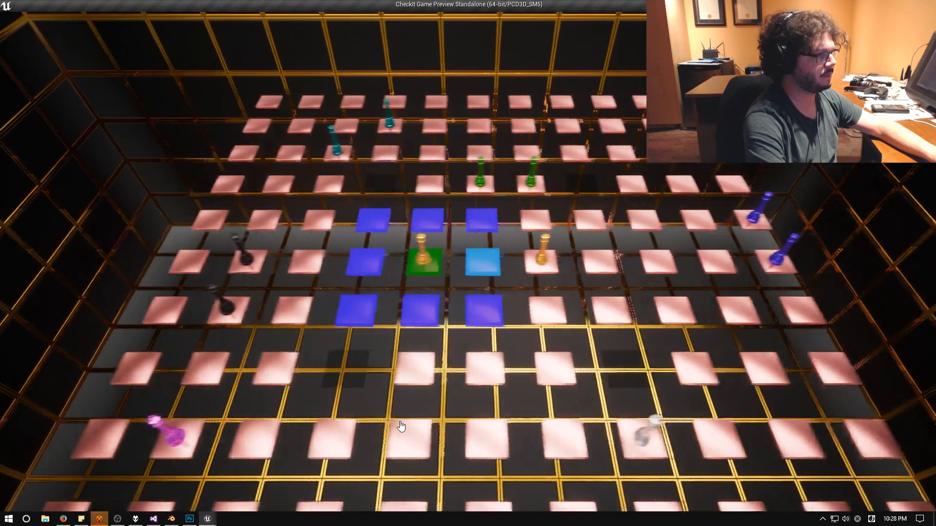
{"action": "key", "text": "Left"}
{"action": "key", "text": "Left"}
{"action": "key", "text": "Down"}
{"action": "key", "text": "Return"}
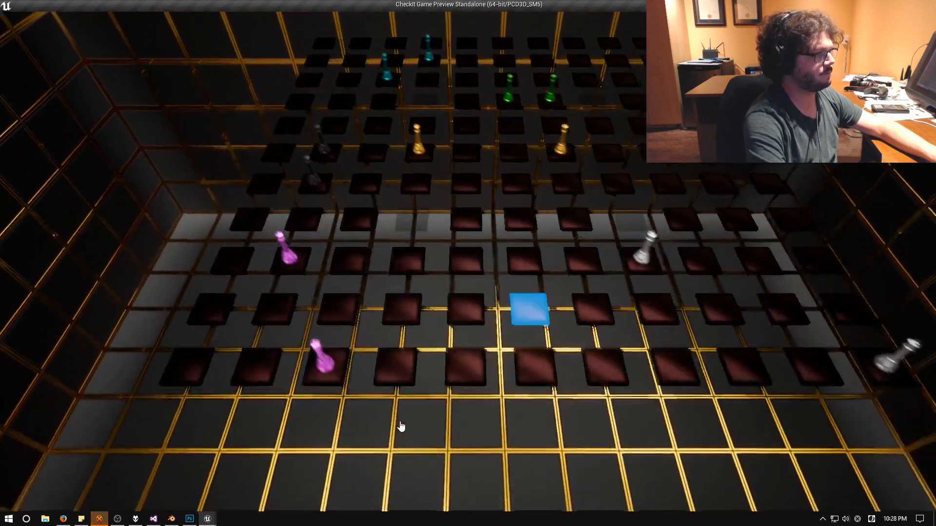
{"action": "key", "text": "Up"}
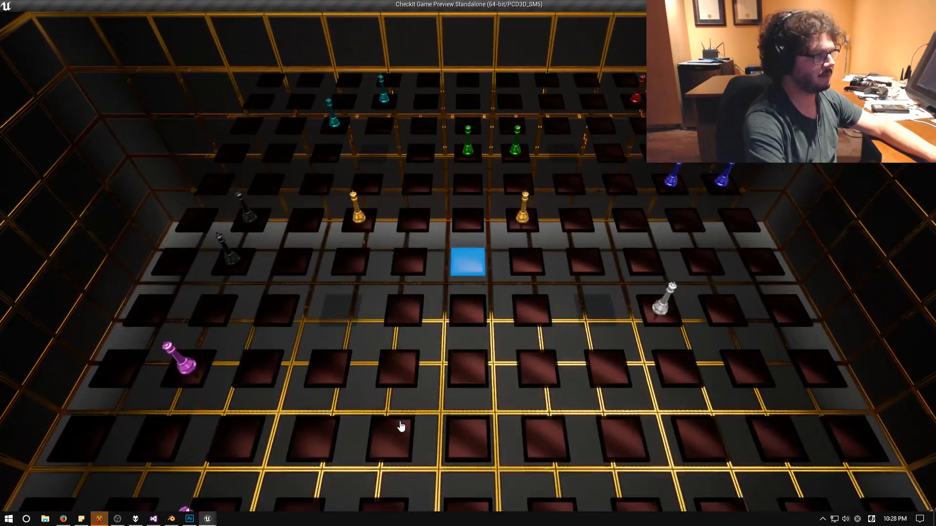
{"action": "key", "text": "Down"}
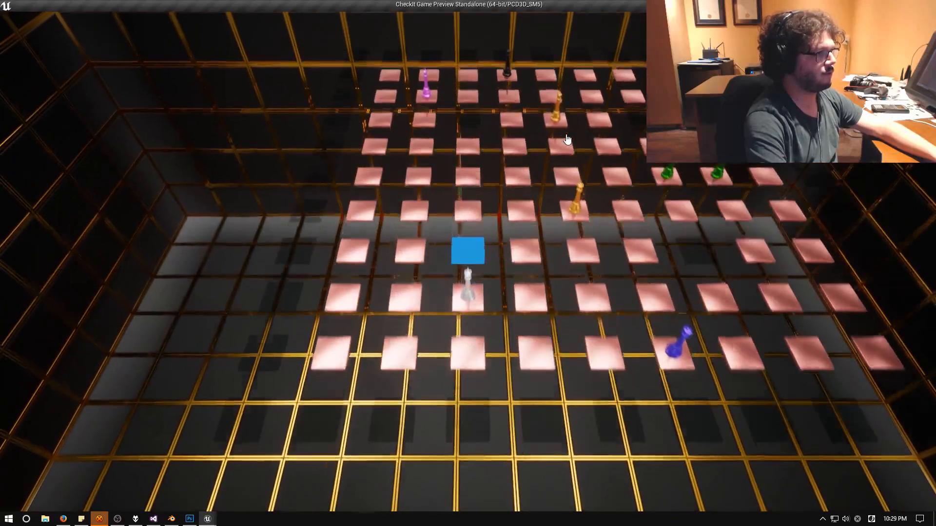
Move the left gold piece one square to the right, leaving one empty square between the two gold pieces.
{"action": "key", "text": "s"}
{"action": "key", "text": "d"}
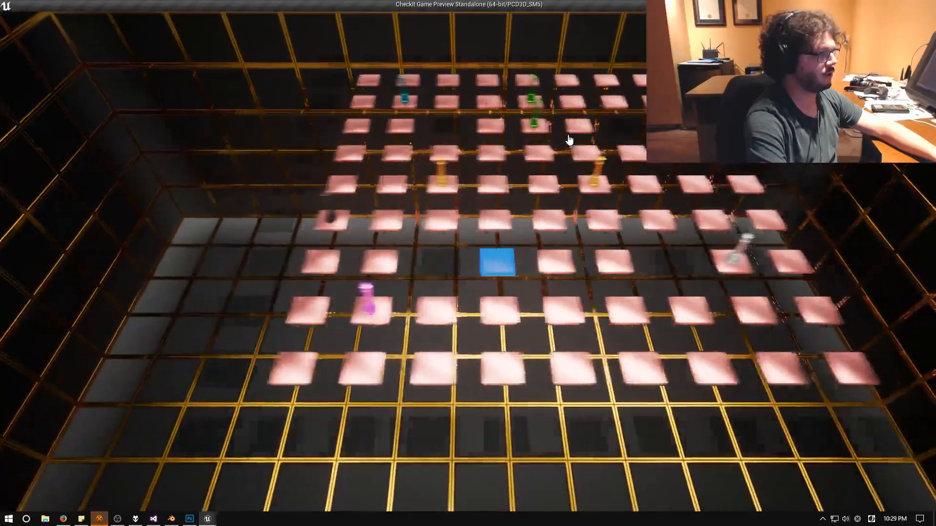
{"action": "key", "text": "w"}
{"action": "key", "text": "a"}
{"action": "key", "text": "w"}
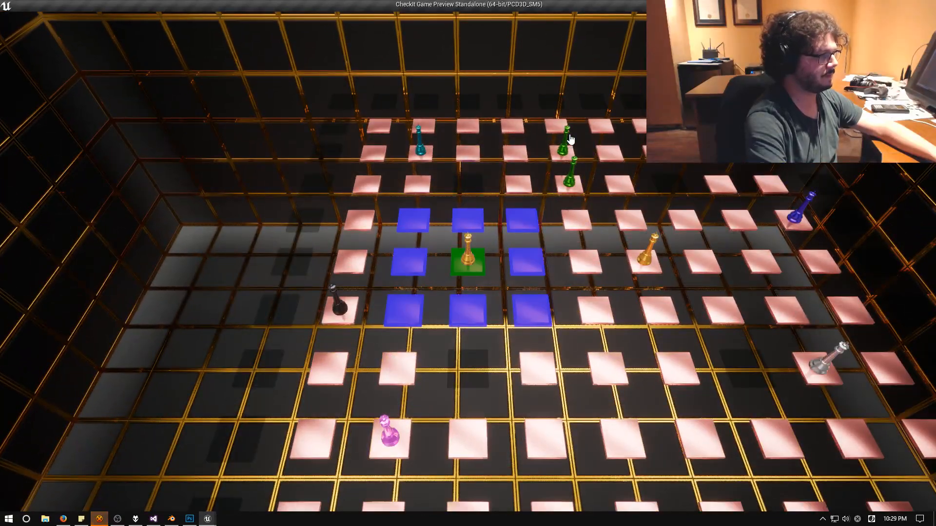
{"action": "key", "text": "d"}
{"action": "key", "text": "s"}
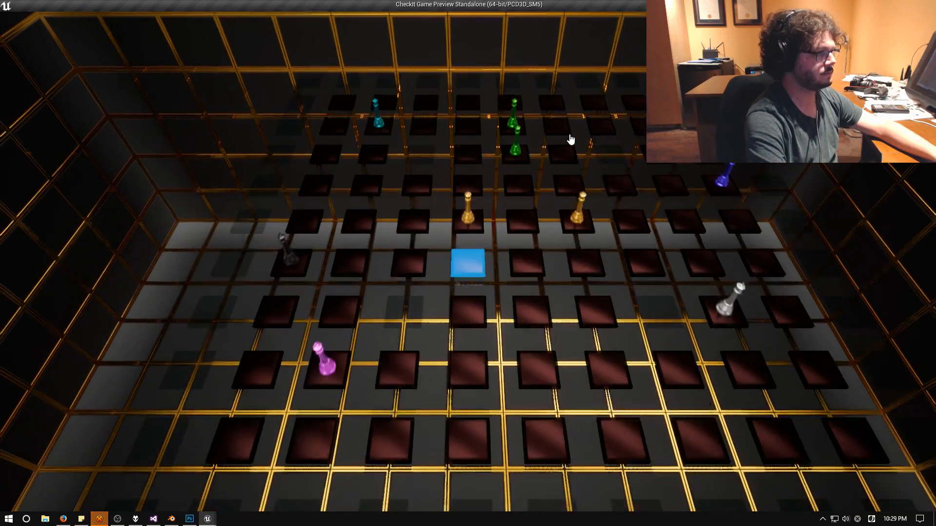
Survey the shrunken board by running the cursor past the green pieces and around the right gold piece.
{"action": "key", "text": "s"}
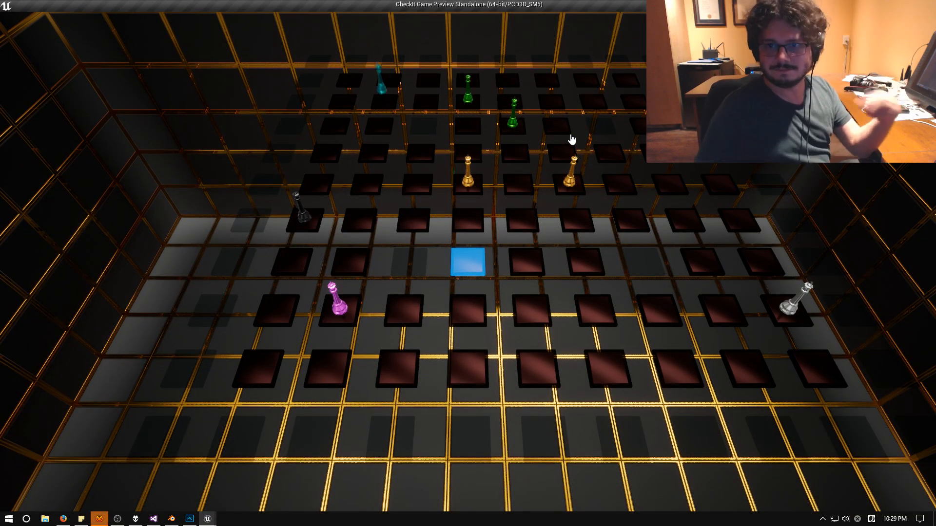
{"action": "key", "text": "s"}
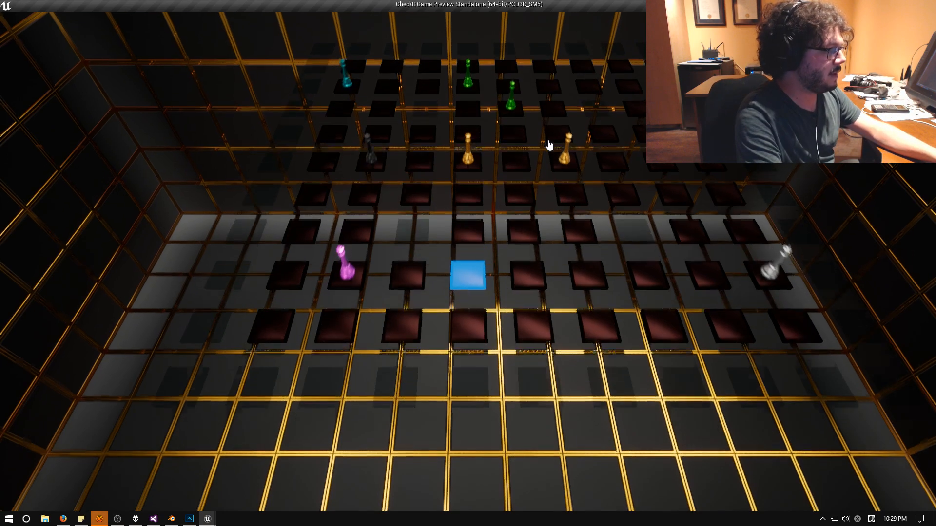
{"action": "key", "text": "w"}
{"action": "key", "text": "a"}
{"action": "key", "text": "w"}
{"action": "key", "text": "w"}
{"action": "key", "text": "w"}
{"action": "key", "text": "w"}
{"action": "key", "text": "d"}
{"action": "key", "text": "d"}
{"action": "key", "text": "d"}
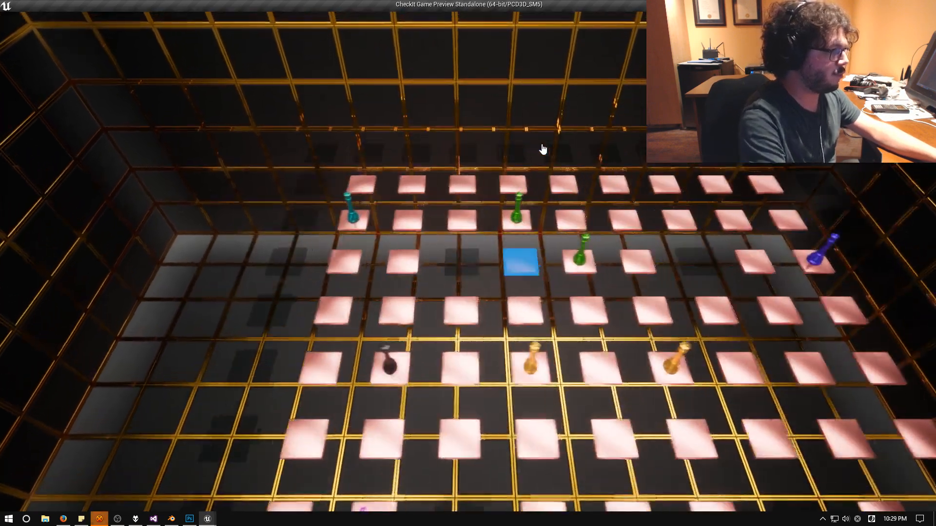
{"action": "key", "text": "s"}
{"action": "key", "text": "s"}
{"action": "key", "text": "d"}
{"action": "key", "text": "s"}
{"action": "key", "text": "s"}
{"action": "key", "text": "w"}
{"action": "key", "text": "w"}
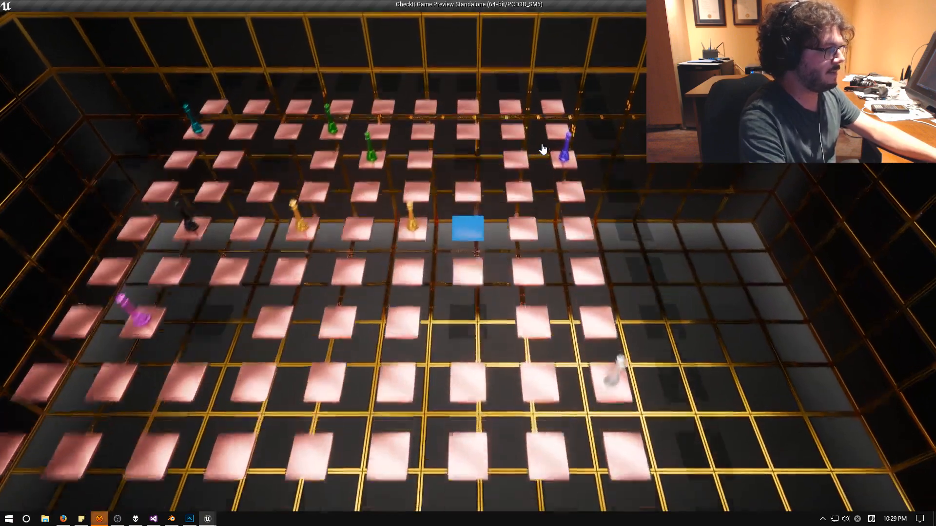
{"action": "key", "text": "a"}
{"action": "key", "text": "d"}
{"action": "key", "text": "w"}
{"action": "key", "text": "s"}
{"action": "key", "text": "a"}
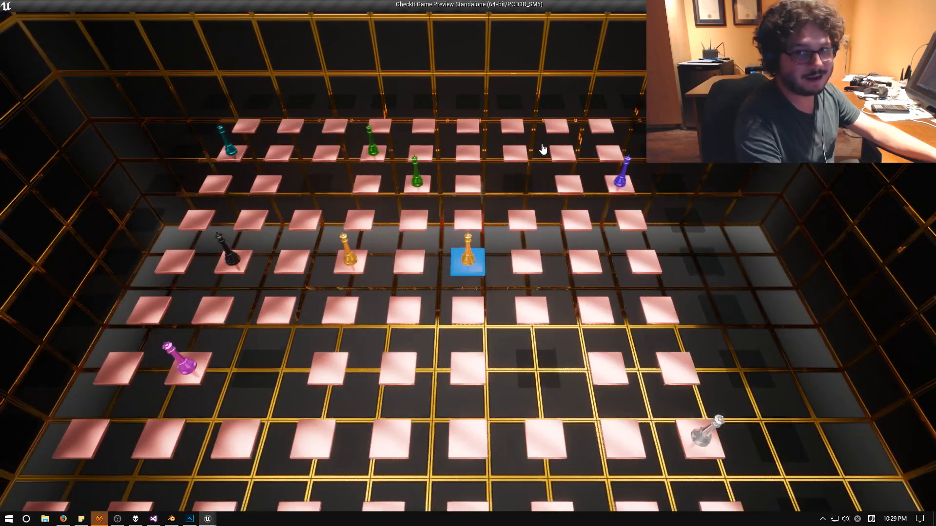
Bring the board cursor to the left gold piece and move that piece one square back.
{"action": "key", "text": "s"}
{"action": "key", "text": "a"}
{"action": "key", "text": "a"}
{"action": "key", "text": "w"}
{"action": "key", "text": "space"}
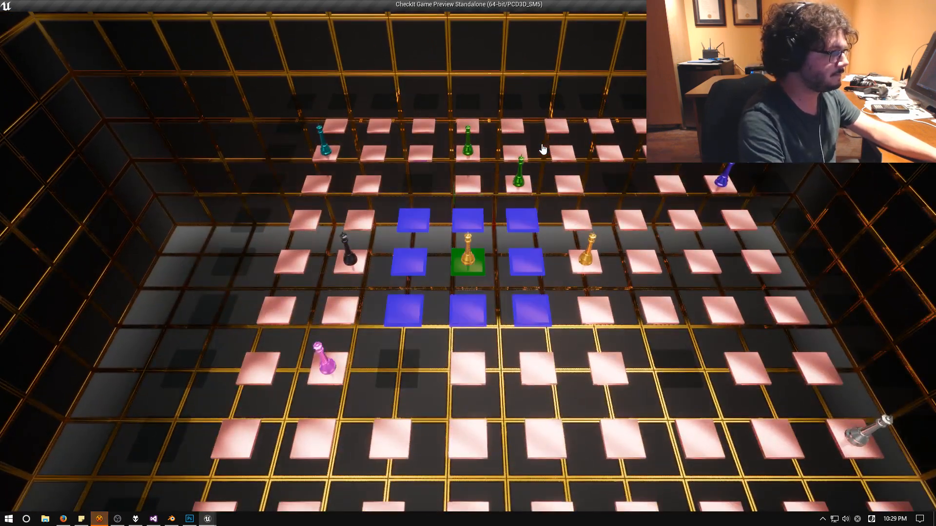
{"action": "key", "text": "s"}
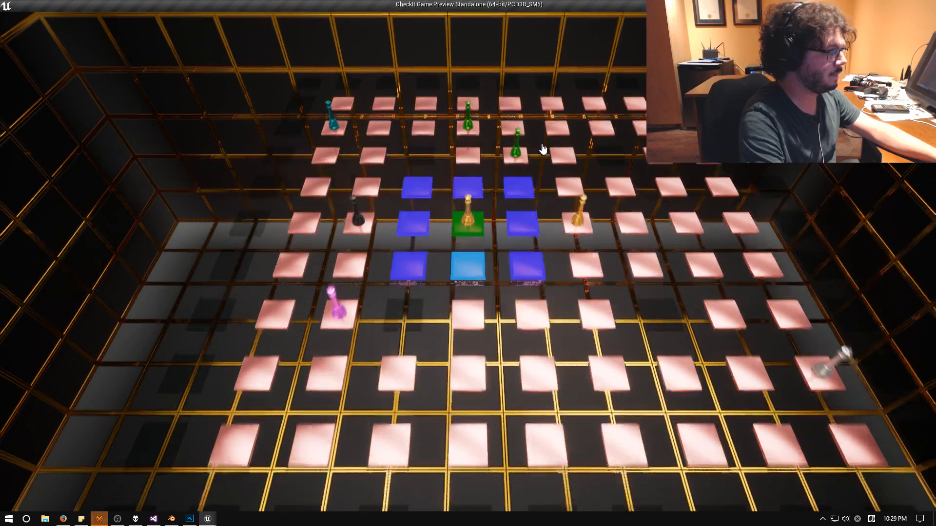
{"action": "key", "text": "space"}
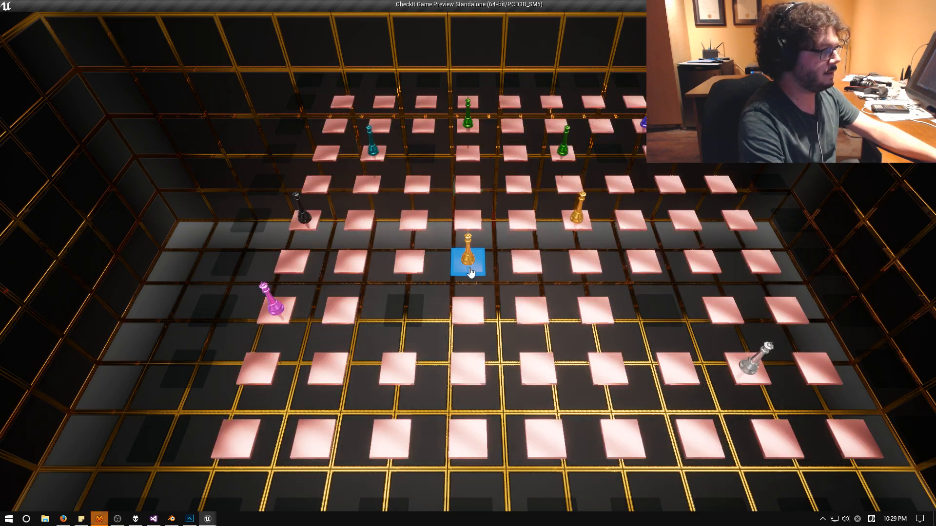
Advance the left gold piece one square on each of two turns, ending one row ahead of the other gold piece.
{"action": "key", "text": "w"}
{"action": "key", "text": "space"}
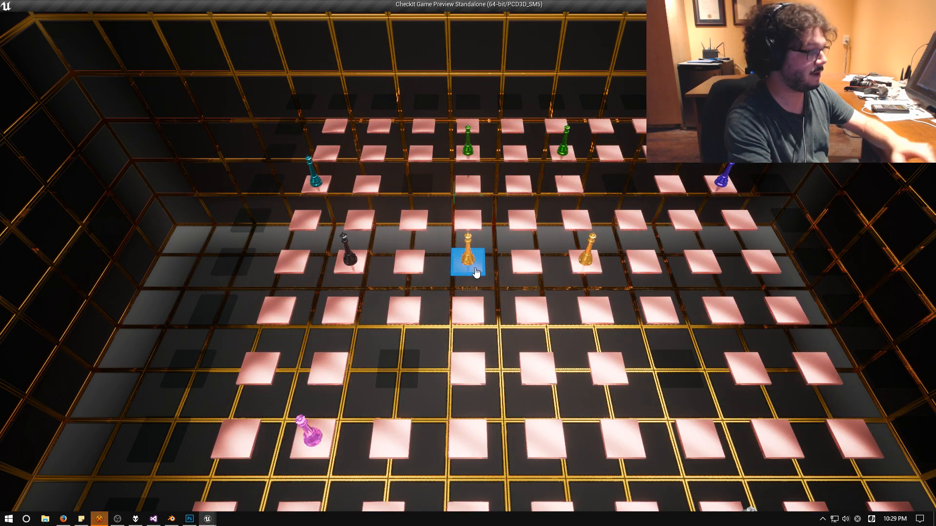
{"action": "key", "text": "Return"}
{"action": "key", "text": "Up"}
{"action": "key", "text": "Return"}
Pull the left gold piece back one square on each of two turns, ending one row behind the other gold piece.
{"action": "key", "text": "Down"}
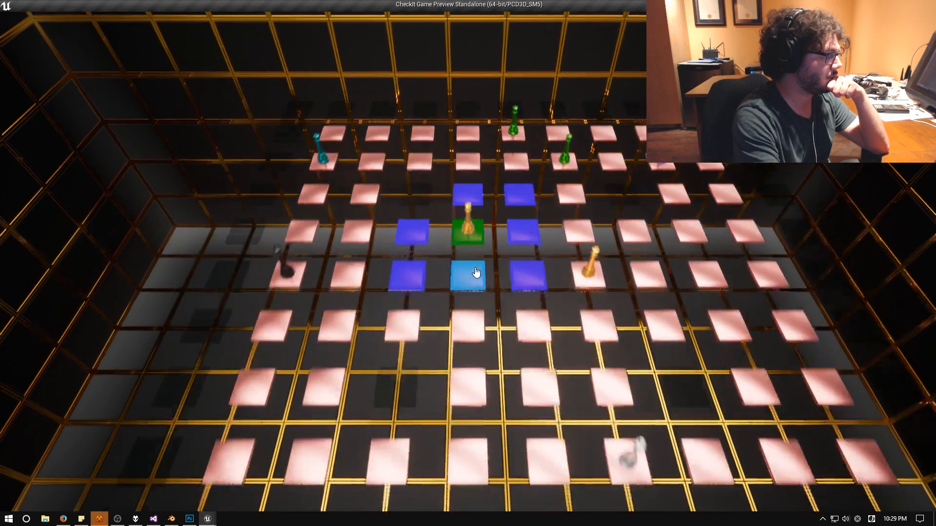
{"action": "left_click", "coordinate": [476, 272]}
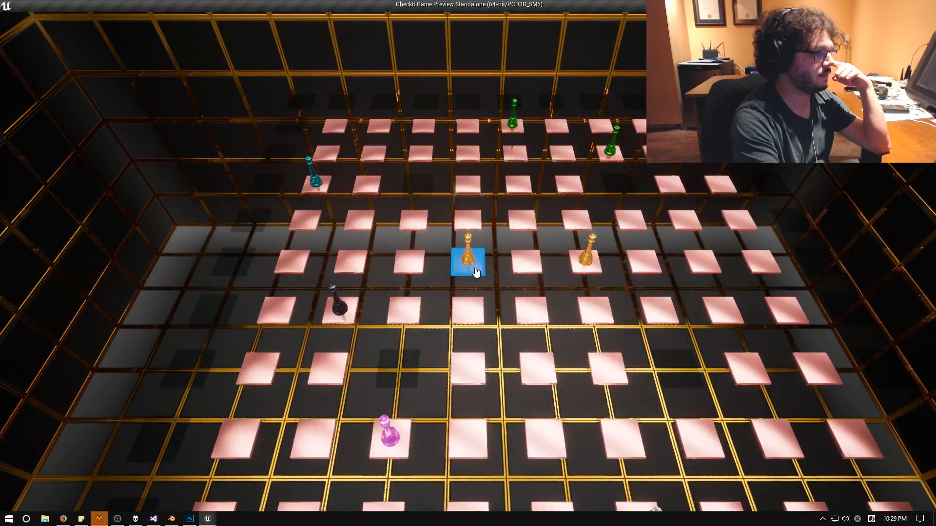
{"action": "left_click", "coordinate": [476, 273]}
{"action": "left_click", "coordinate": [476, 273]}
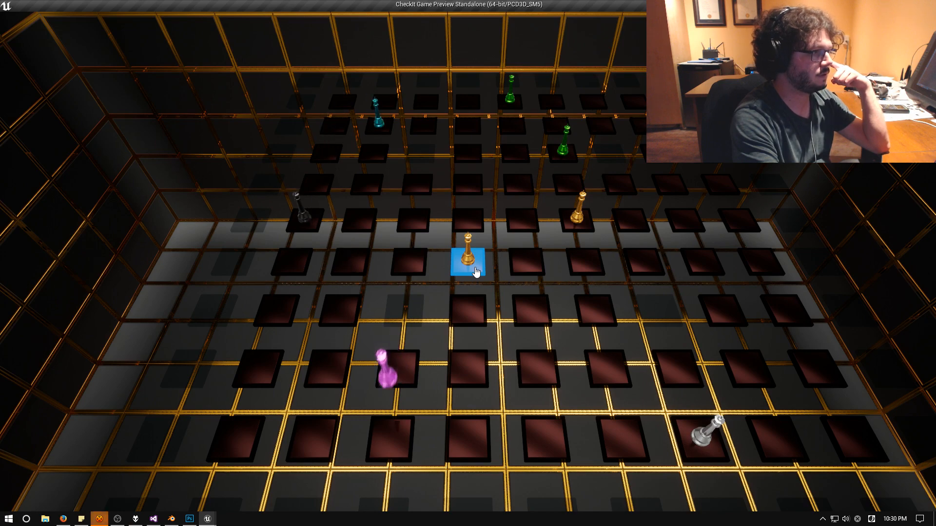
Select the left gold piece and move it one square forward, level with the other gold piece.
{"action": "left_click", "coordinate": [476, 273]}
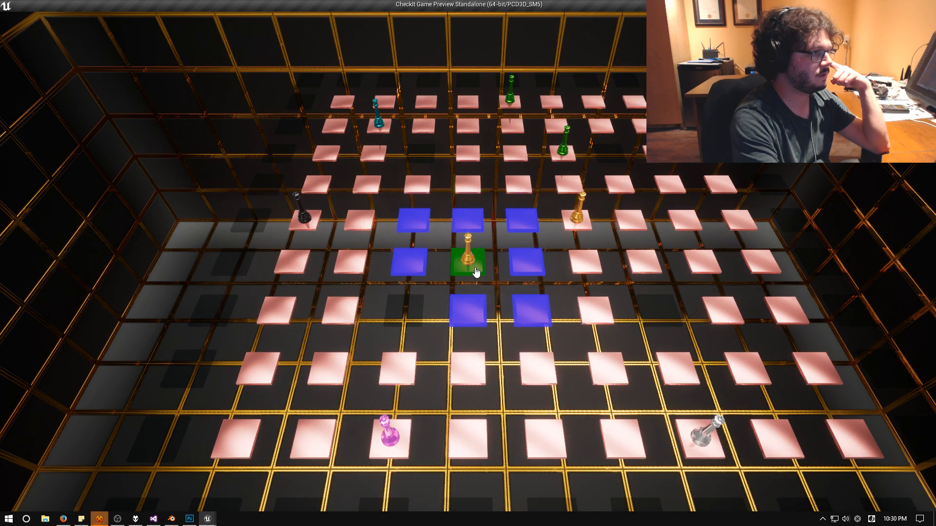
{"action": "key", "text": "w"}
{"action": "key", "text": "a"}
{"action": "key", "text": "d"}
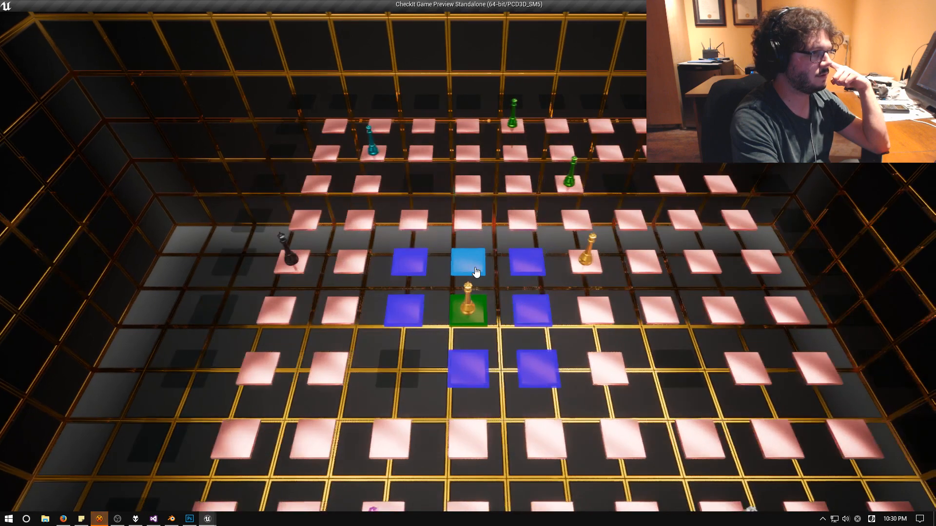
{"action": "left_click", "coordinate": [476, 272]}
Move the left gold piece one square back and, on the following turn, one square forward again.
{"action": "key", "text": "s"}
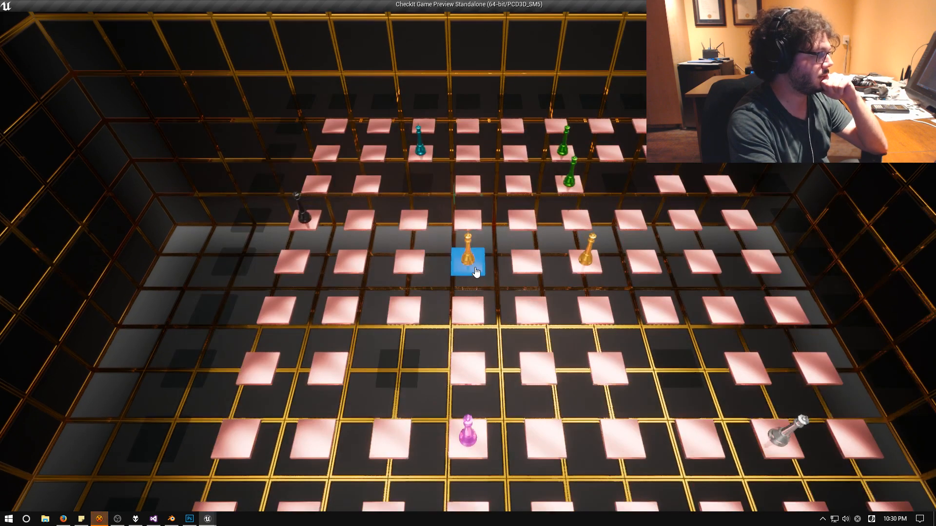
{"action": "key", "text": "s"}
{"action": "left_click", "coordinate": [476, 273]}
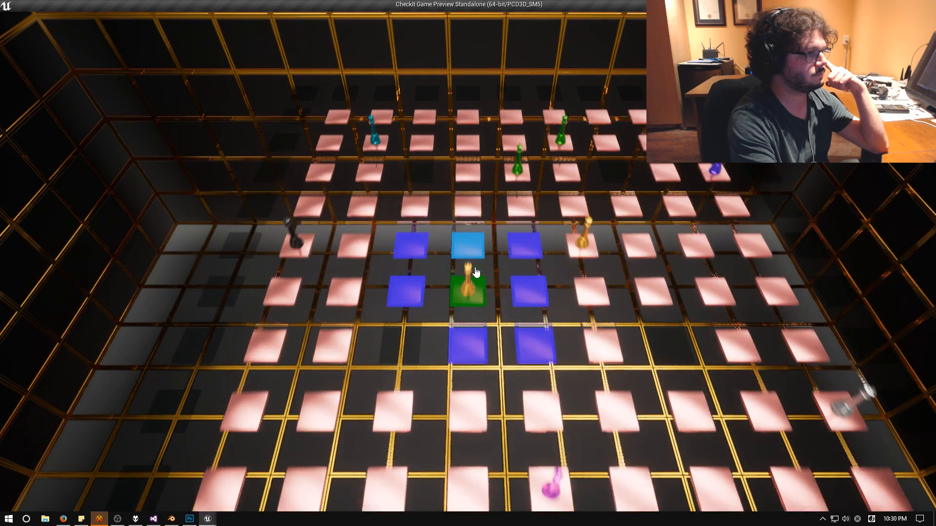
{"action": "left_click", "coordinate": [476, 272]}
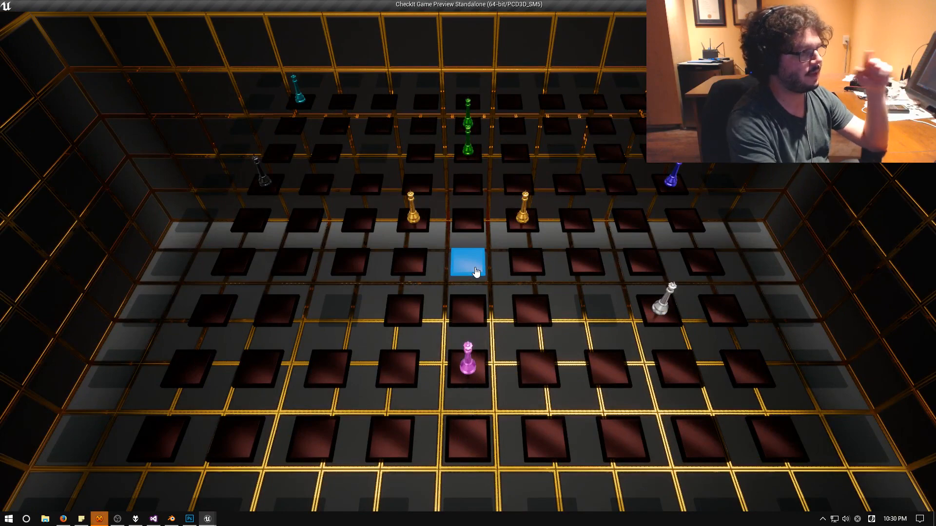
Move the left gold piece one square right, beside the other gold piece, and on the following turn one square left again.
{"action": "left_click", "coordinate": [476, 271]}
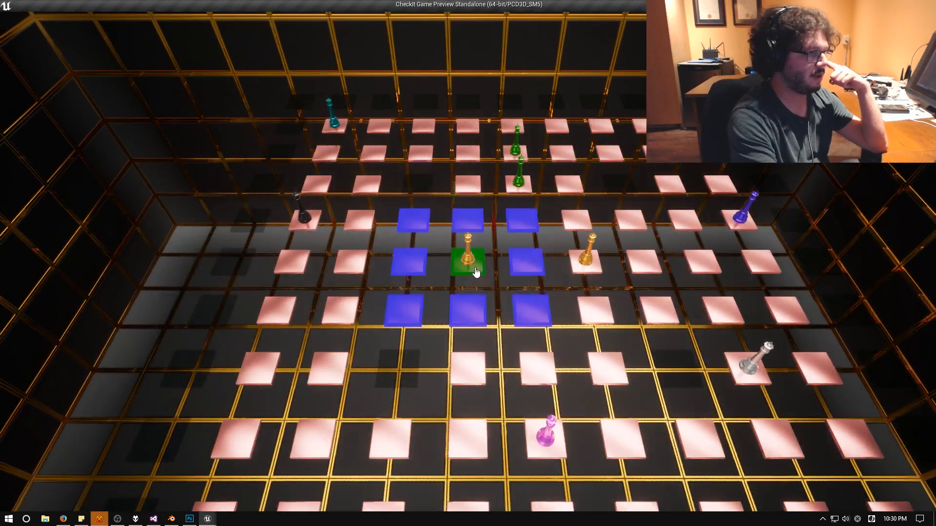
{"action": "key", "text": "d"}
{"action": "left_click", "coordinate": [476, 272]}
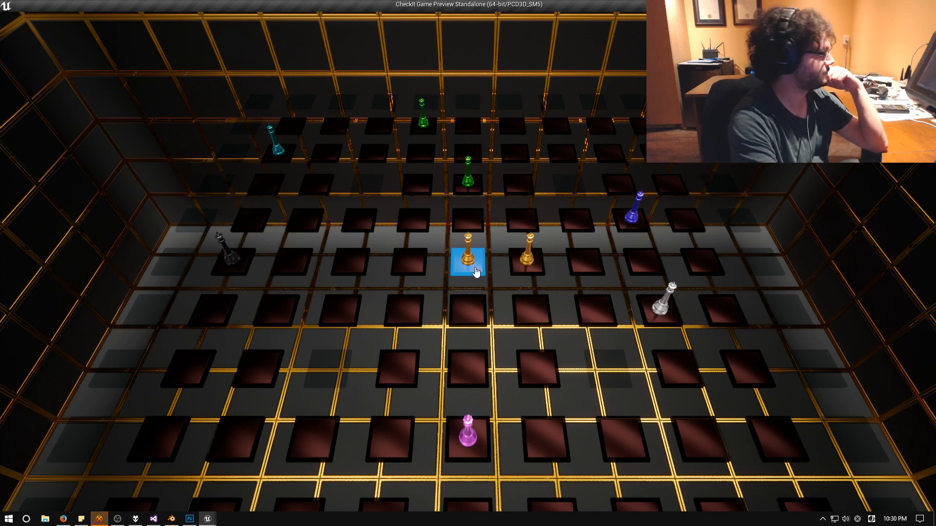
{"action": "left_click", "coordinate": [476, 272]}
{"action": "key", "text": "a"}
{"action": "left_click", "coordinate": [476, 272]}
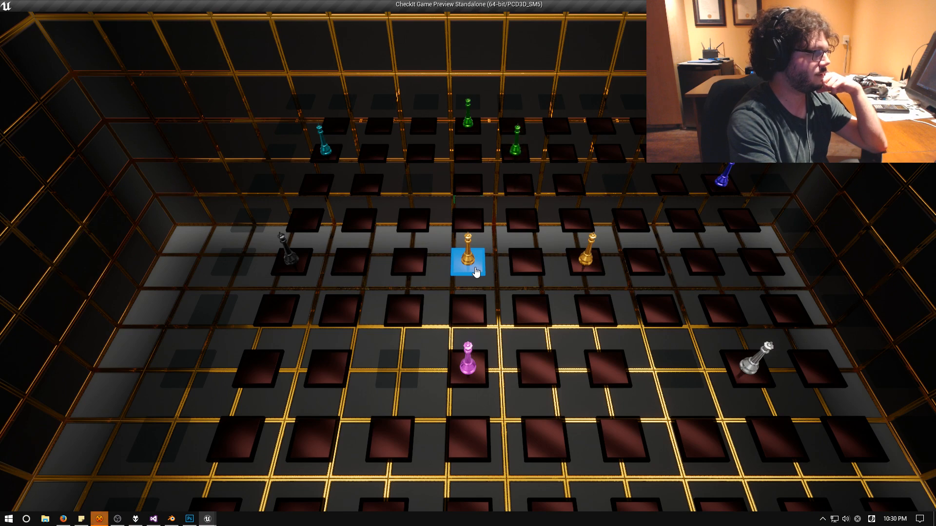
Select the left gold piece and move it one square left, directly beside the black piece.
{"action": "key", "text": "s"}
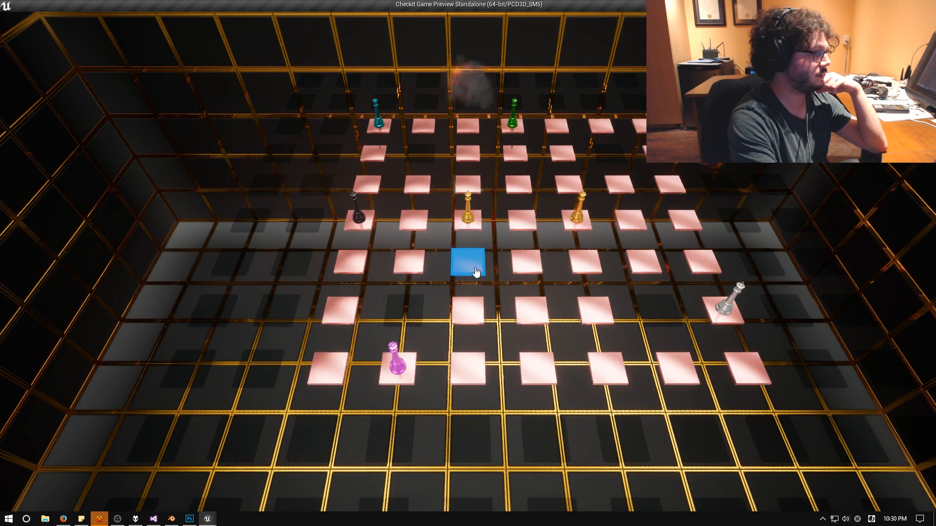
{"action": "key", "text": "w"}
{"action": "key", "text": "w"}
{"action": "key", "text": "s"}
{"action": "key", "text": "w"}
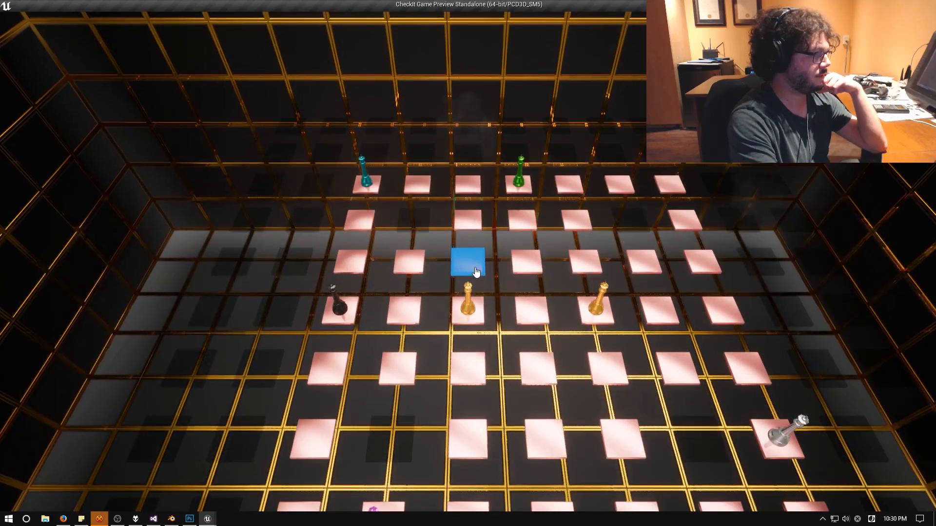
{"action": "key", "text": "s"}
{"action": "key", "text": "s"}
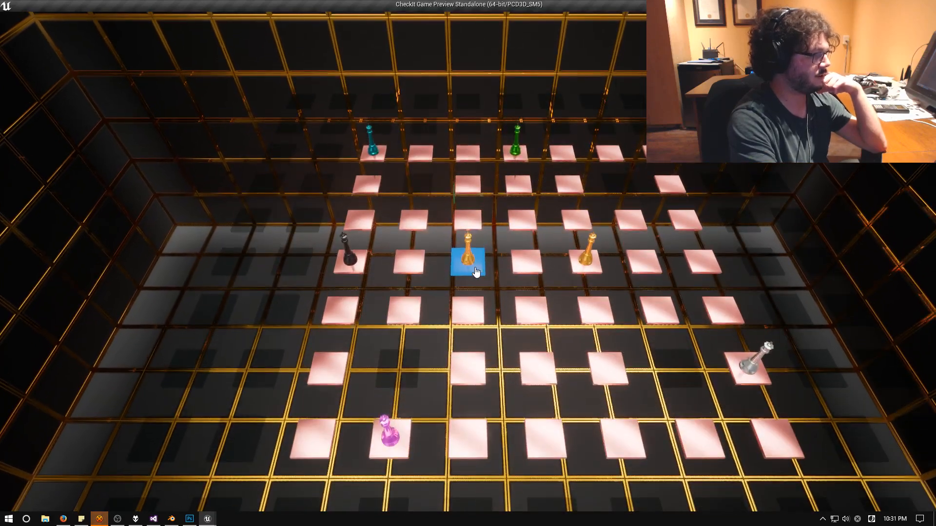
{"action": "left_click", "coordinate": [476, 272]}
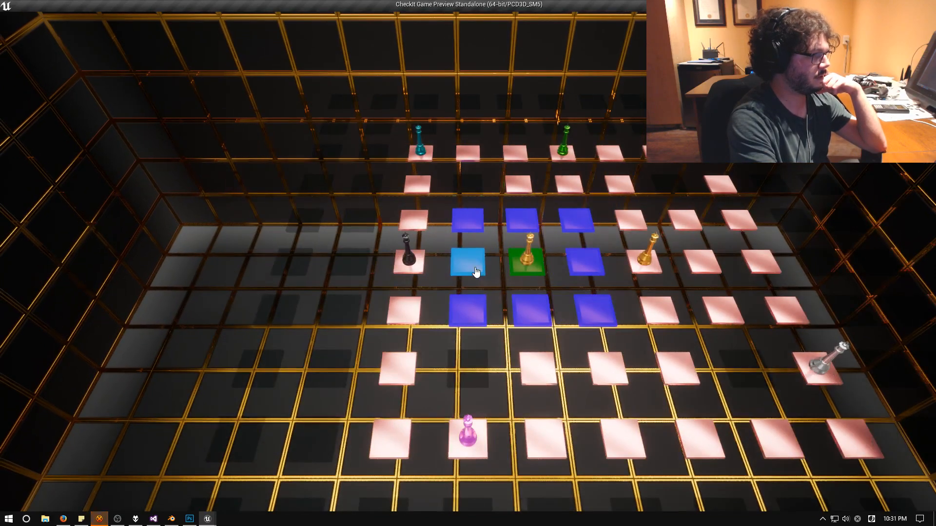
{"action": "left_click", "coordinate": [476, 271]}
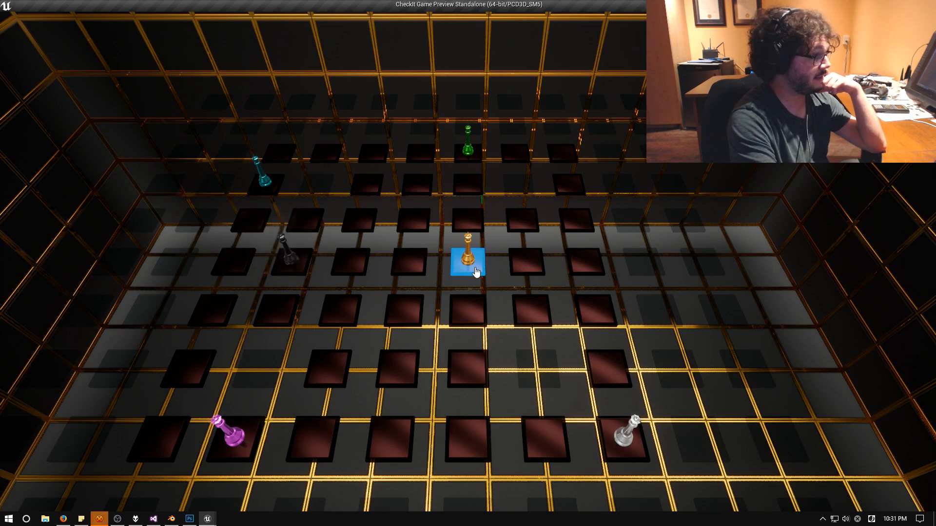
Move the remaining gold piece one square diagonally back and left, beside the black piece.
{"action": "key", "text": "w"}
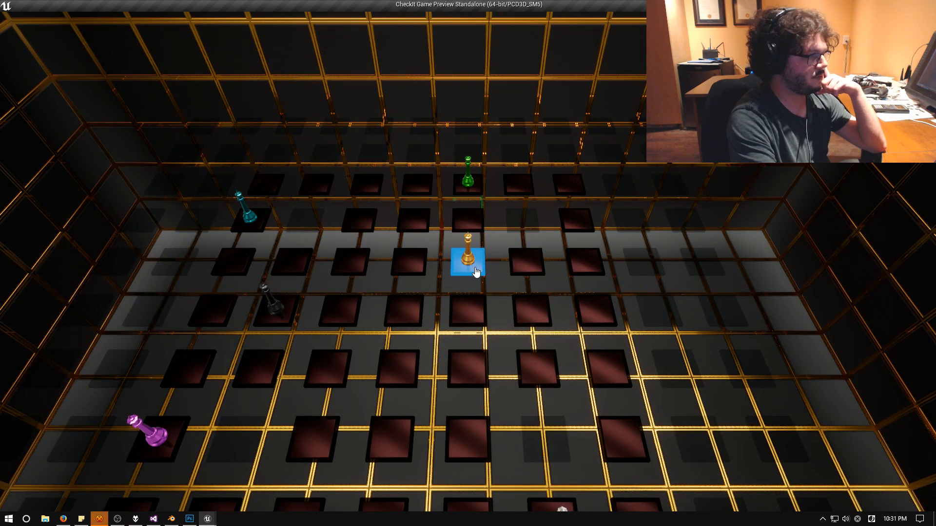
{"action": "key", "text": "s"}
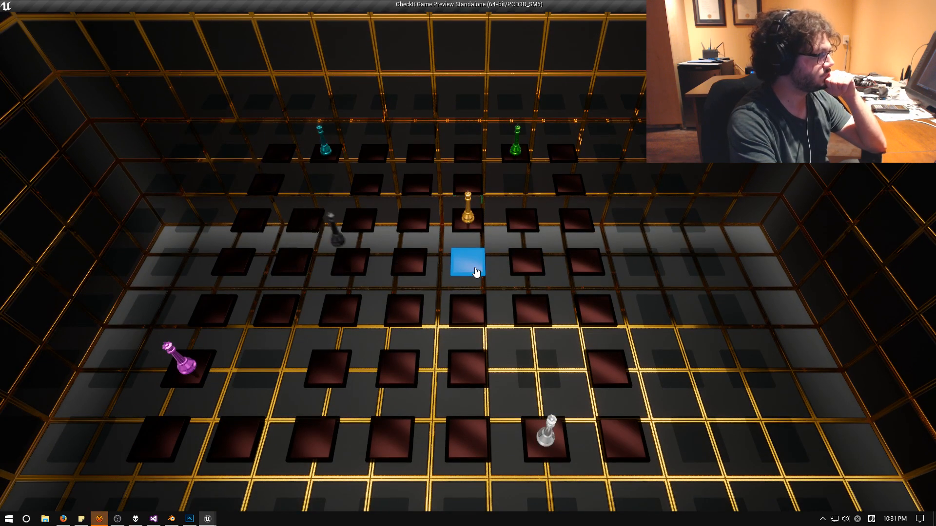
{"action": "key", "text": "w"}
{"action": "key", "text": "space"}
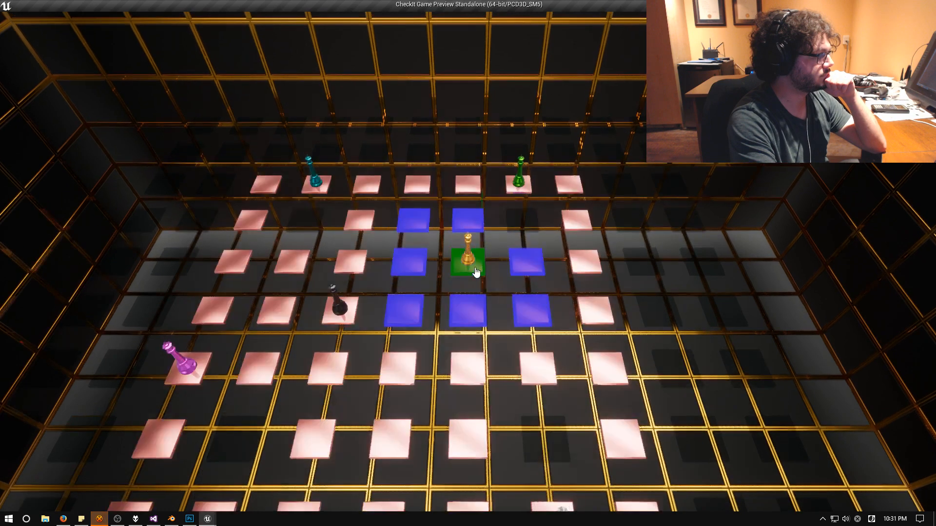
{"action": "key", "text": "a"}
{"action": "key", "text": "s"}
{"action": "key", "text": "space"}
{"action": "key", "text": "s"}
{"action": "key", "text": "s"}
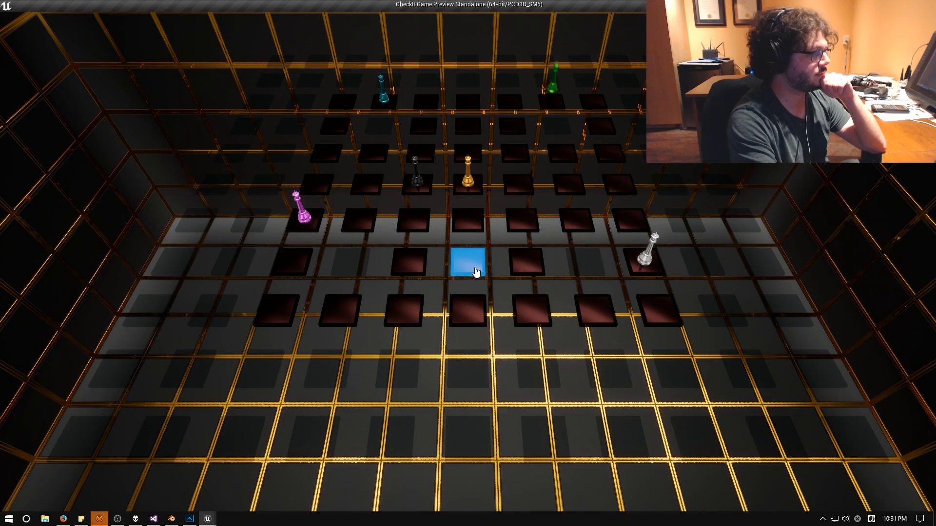
{"action": "key", "text": "a"}
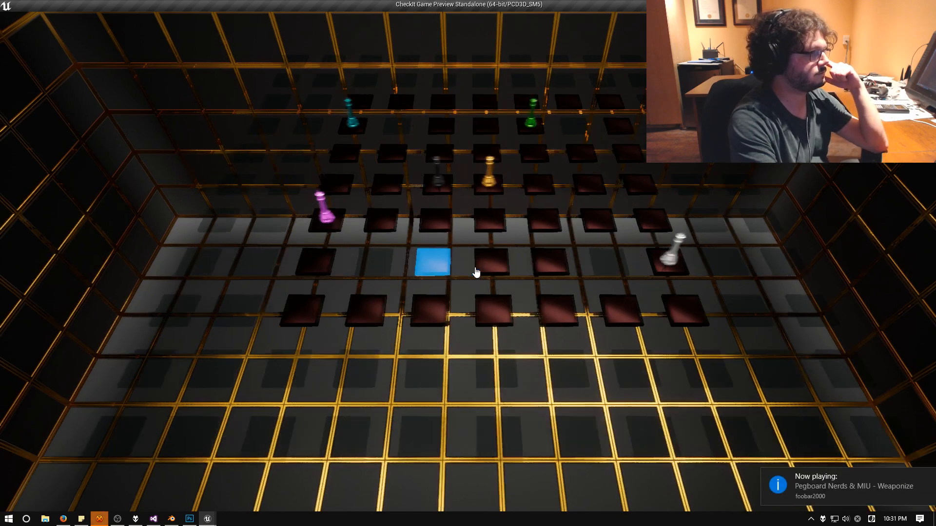
{"action": "key", "text": "w"}
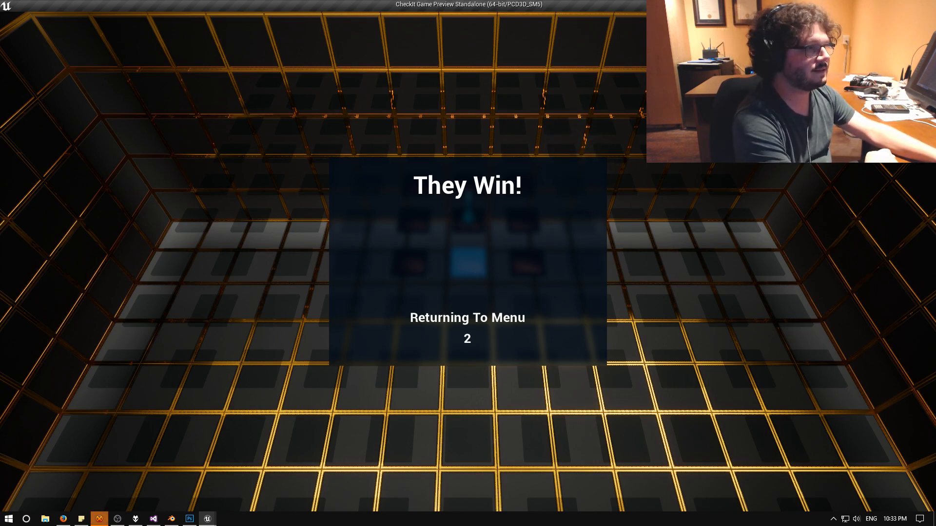
Exit the standalone preview and open the recent level Battle_CrossStreams in the Unreal editor.
{"action": "key", "text": "Escape"}
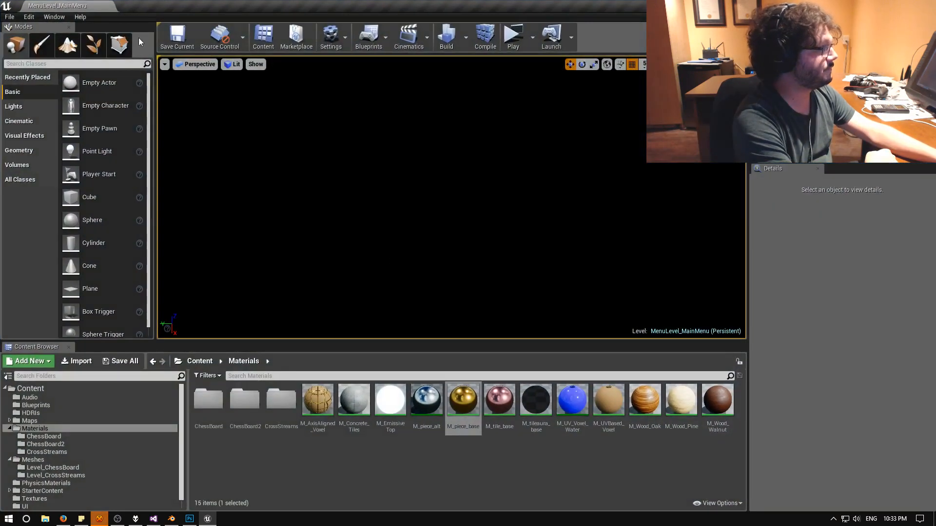
{"action": "left_click", "coordinate": [9, 16]}
{"action": "mouse_move", "coordinate": [66, 281]}
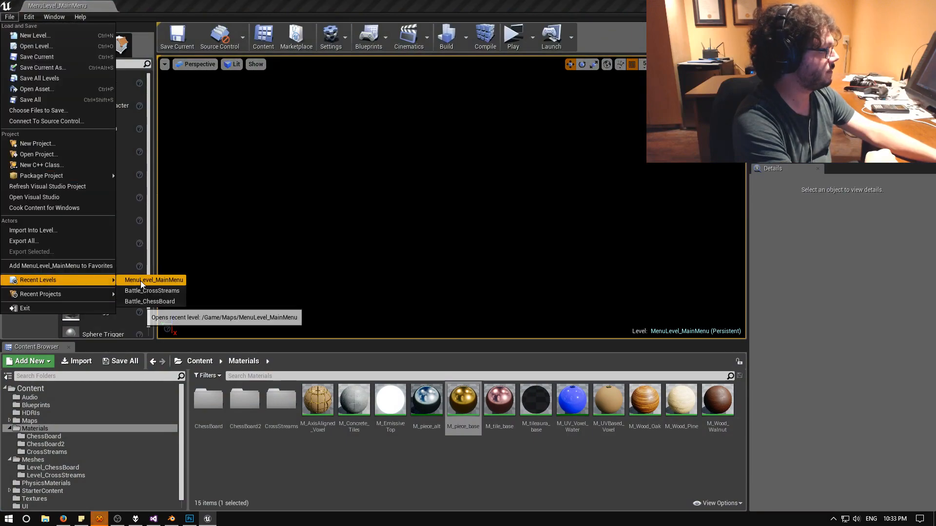
{"action": "left_click", "coordinate": [152, 290]}
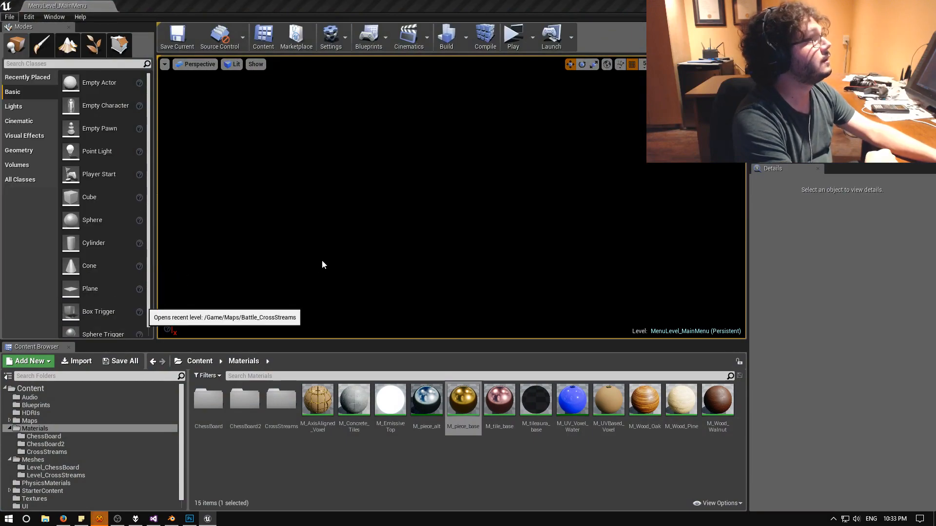
{"action": "mouse_move", "coordinate": [451, 196]}
{"action": "right_mouse_down"}
{"action": "mouse_move", "coordinate": [293, 195]}
{"action": "mouse_move", "coordinate": [456, 200]}
{"action": "right_mouse_up"}
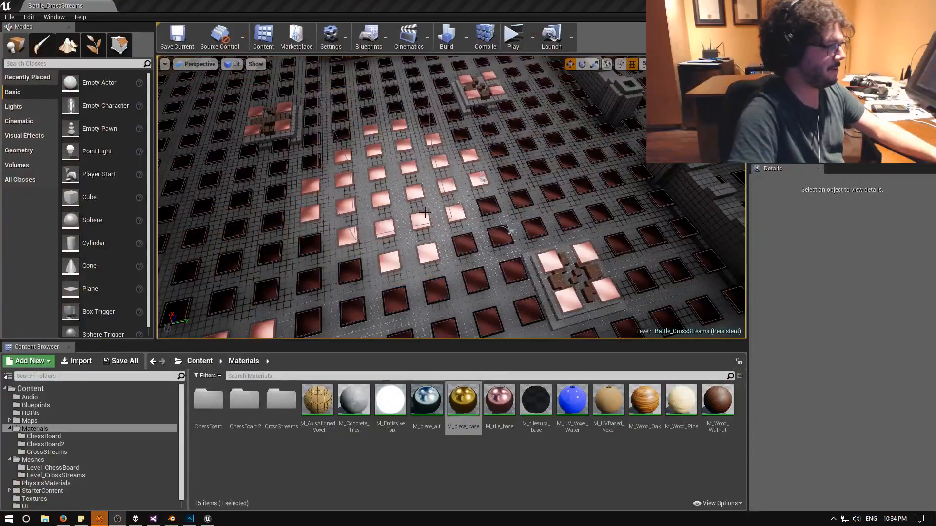
{"action": "mouse_move", "coordinate": [453, 205]}
{"action": "right_mouse_down"}
{"action": "mouse_move", "coordinate": [439, 214]}
{"action": "mouse_move", "coordinate": [438, 185]}
{"action": "mouse_move", "coordinate": [465, 214]}
{"action": "mouse_move", "coordinate": [463, 200]}
{"action": "right_mouse_up"}
{"action": "key", "text": "w"}
{"action": "right_click_drag", "start_coordinate": [451, 197], "coordinate": [385, 240]}
Switch to Blender and mark the vertical corner edges around the raised W blocks as UV seams.
{"action": "left_click", "coordinate": [171, 519]}
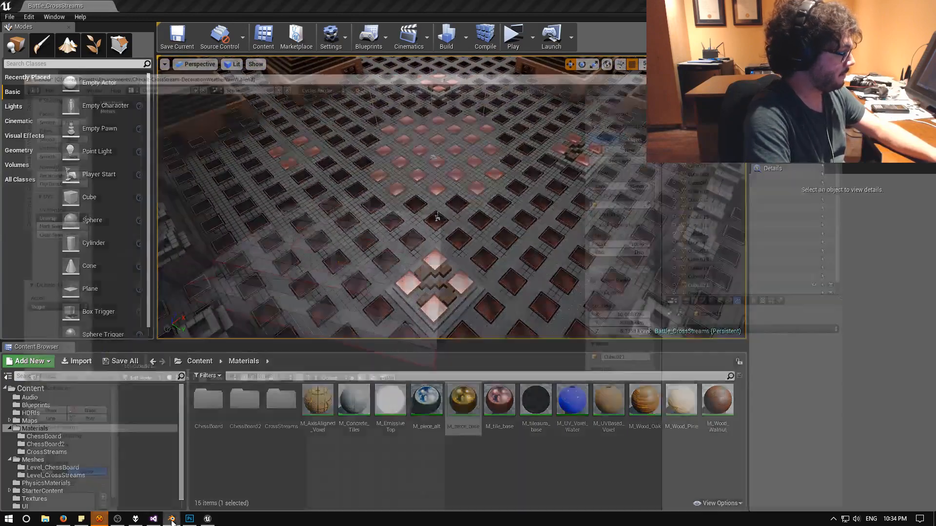
{"action": "middle_click_drag", "start_coordinate": [394, 244], "coordinate": [464, 252]}
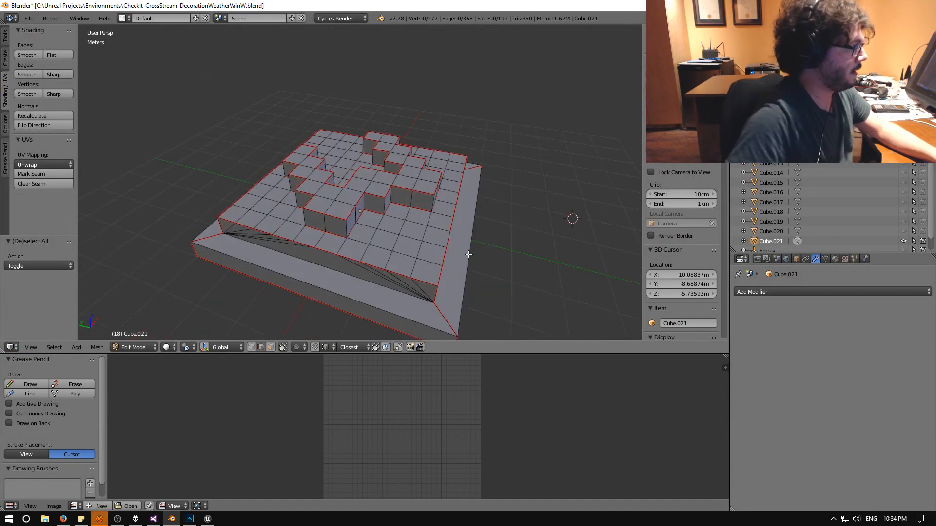
{"action": "right_click", "coordinate": [386, 208]}
{"action": "middle_click_drag", "start_coordinate": [396, 225], "coordinate": [350, 213]}
{"action": "right_click", "coordinate": [400, 208], "text": "shift"}
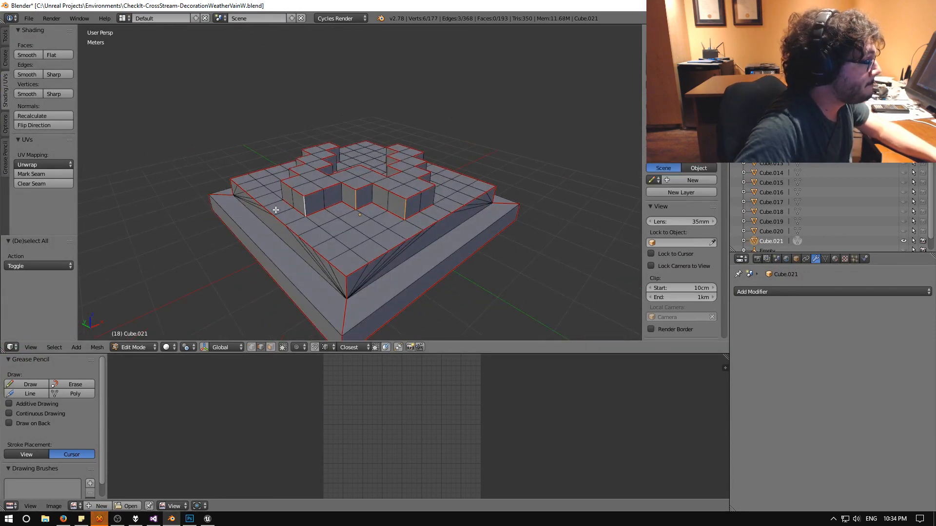
{"action": "middle_click_drag", "start_coordinate": [276, 210], "coordinate": [374, 210]}
{"action": "right_click", "coordinate": [378, 213], "text": "shift"}
{"action": "middle_click_drag", "start_coordinate": [286, 216], "coordinate": [424, 209]}
{"action": "right_click", "coordinate": [326, 208], "text": "shift"}
{"action": "right_click", "coordinate": [376, 209], "text": "shift"}
{"action": "right_click", "coordinate": [421, 176], "text": "shift"}
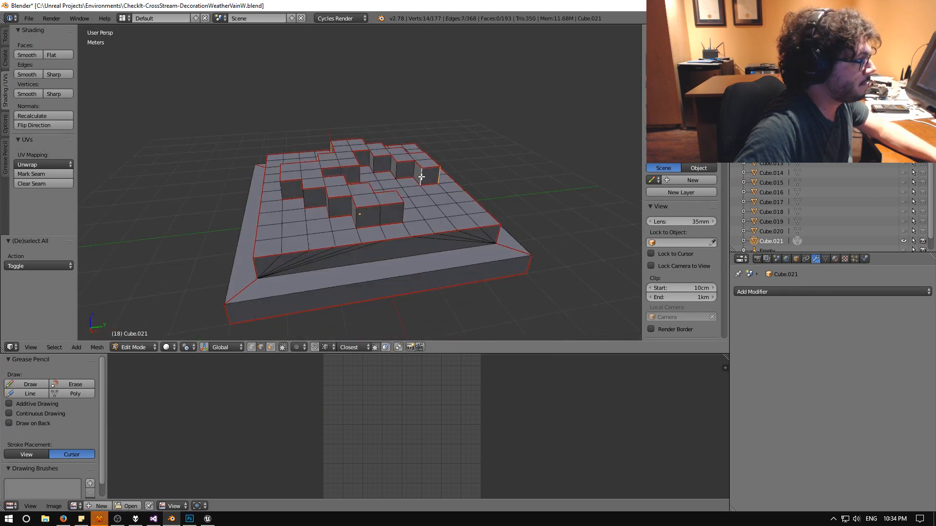
{"action": "middle_click_drag", "start_coordinate": [368, 175], "coordinate": [350, 212]}
{"action": "right_click", "coordinate": [367, 152], "text": "shift"}
{"action": "right_click", "coordinate": [378, 155], "text": "shift"}
{"action": "right_click", "coordinate": [329, 159], "text": "shift"}
{"action": "right_click", "coordinate": [302, 184], "text": "shift"}
{"action": "right_click", "coordinate": [369, 149], "text": "shift"}
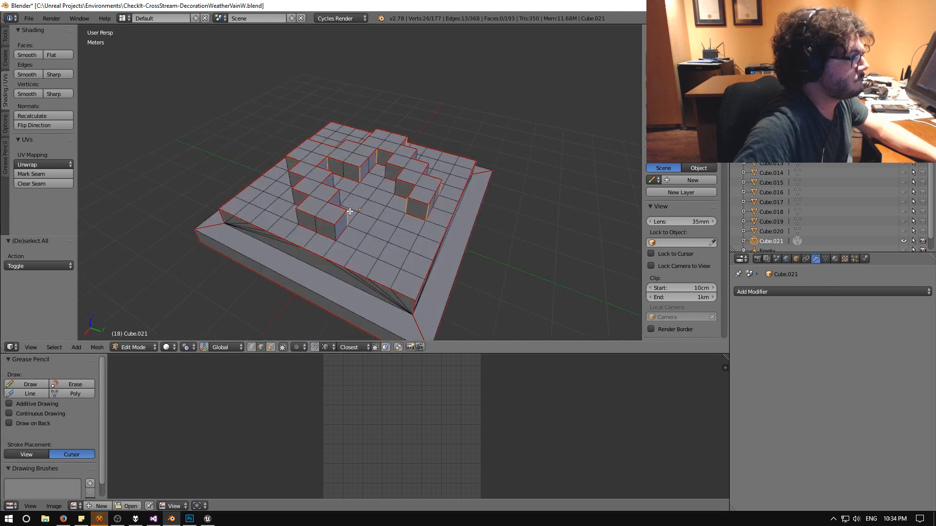
{"action": "right_click", "coordinate": [335, 230], "text": "shift"}
{"action": "right_click", "coordinate": [297, 220], "text": "shift"}
{"action": "middle_click_drag", "start_coordinate": [296, 221], "coordinate": [360, 223]}
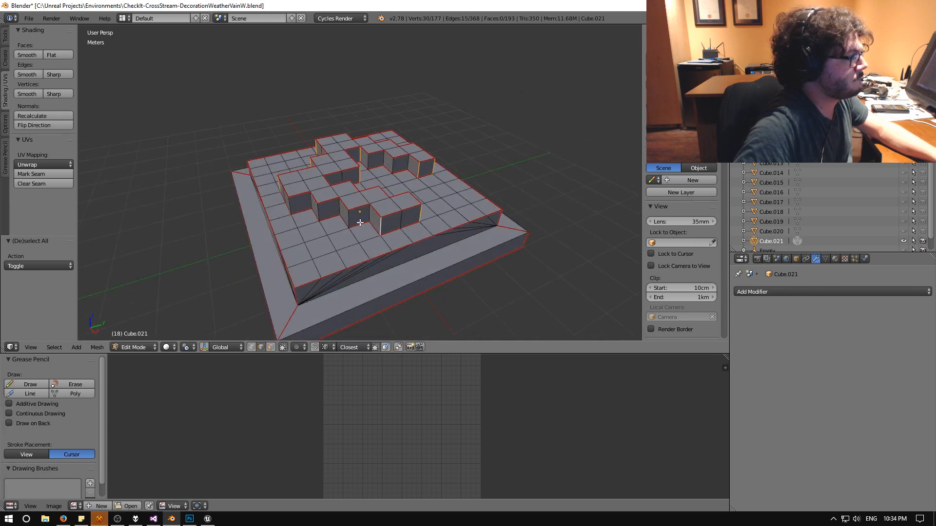
{"action": "right_click", "coordinate": [290, 205], "text": "shift"}
{"action": "key", "text": "space"}
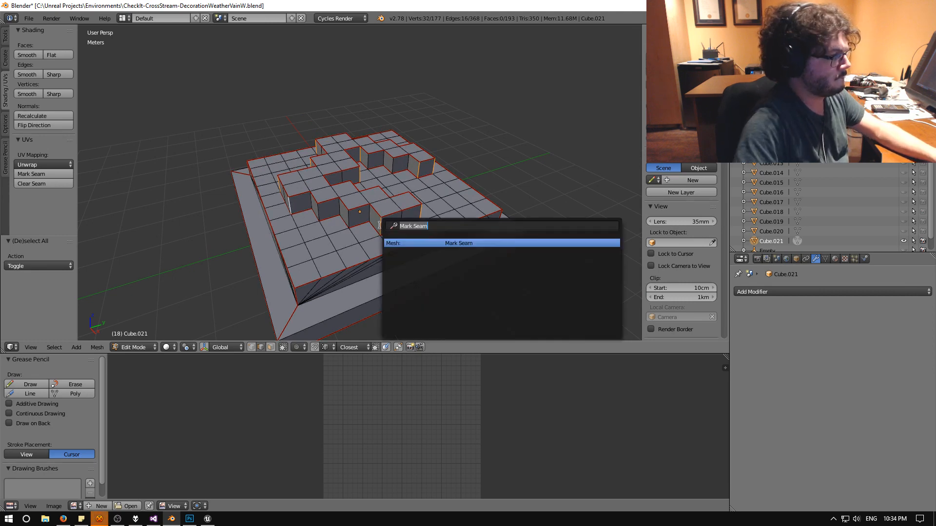
{"action": "key", "text": "Return"}
Mark two more edges along the front of the middle tier as UV seams.
{"action": "middle_click_drag", "start_coordinate": [339, 248], "coordinate": [295, 234]}
{"action": "right_click", "coordinate": [354, 252]}
{"action": "right_click", "coordinate": [385, 256], "text": "shift"}
{"action": "key", "text": "space"}
{"action": "key", "text": "Return"}
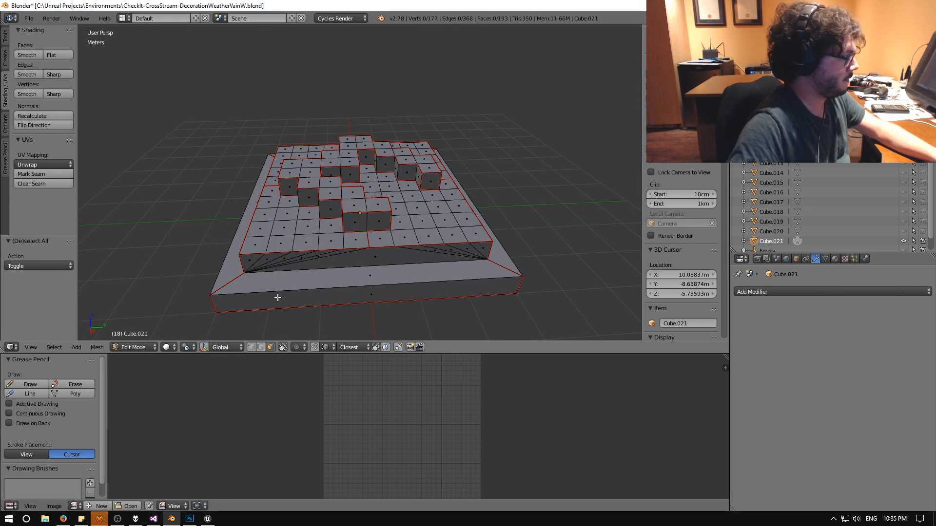
Unwrap the UVs of the whole mesh with the island margin set to 0.02, leaving everything deselected.
{"action": "key", "text": "a"}
{"action": "key", "text": "space"}
{"action": "type", "text": "unwrap"}
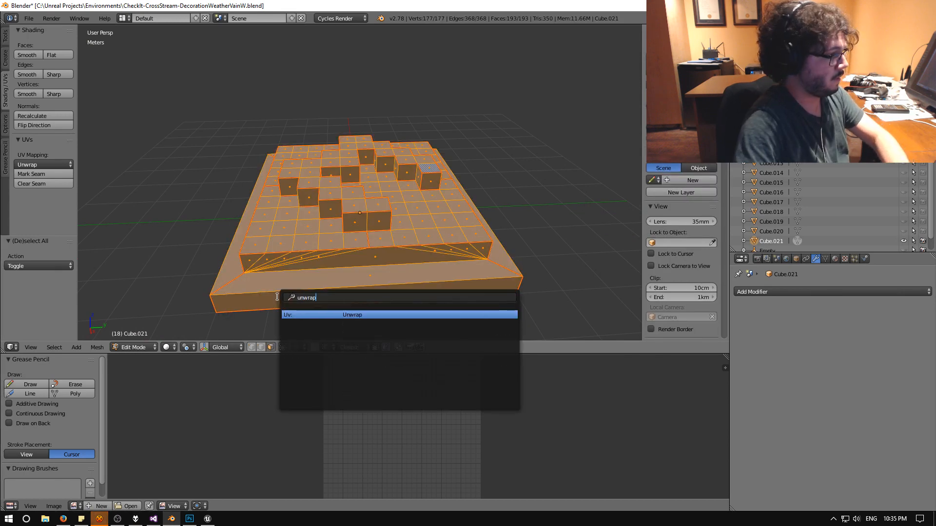
{"action": "key", "text": "Return"}
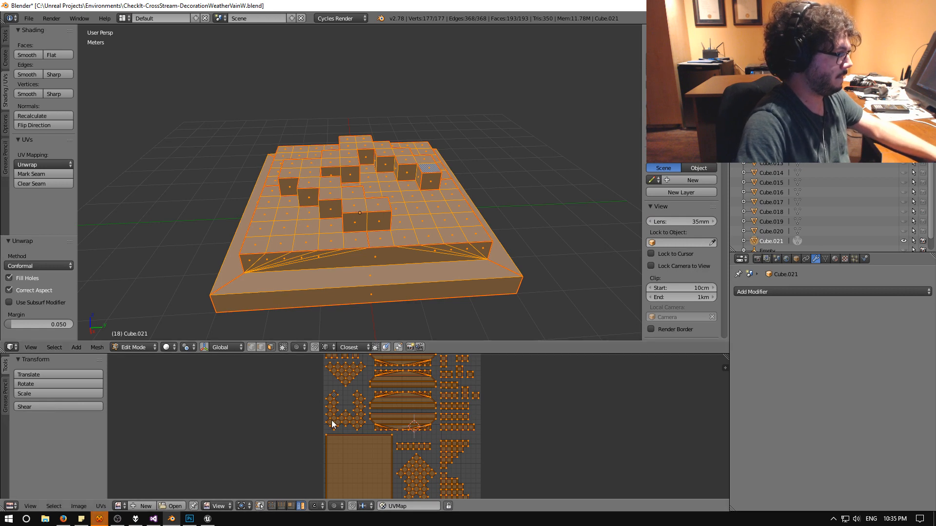
{"action": "left_click", "coordinate": [46, 321]}
{"action": "type", "text": "0.02"}
{"action": "key", "text": "Return"}
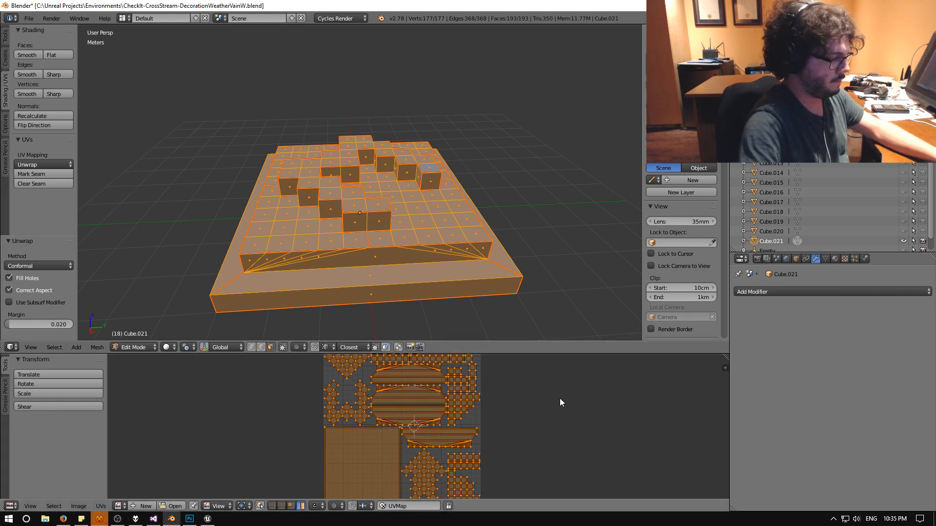
{"action": "key", "text": "a"}
{"action": "key", "text": "a"}
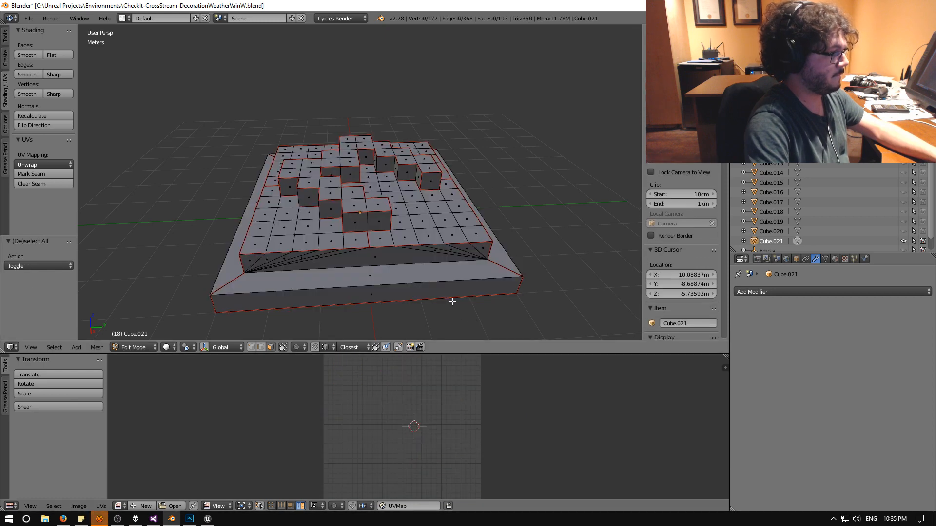
Select all faces of the raised W tier in the front orthographic view.
{"action": "middle_click_drag", "start_coordinate": [451, 302], "coordinate": [431, 305]}
{"action": "key", "text": "KP_1"}
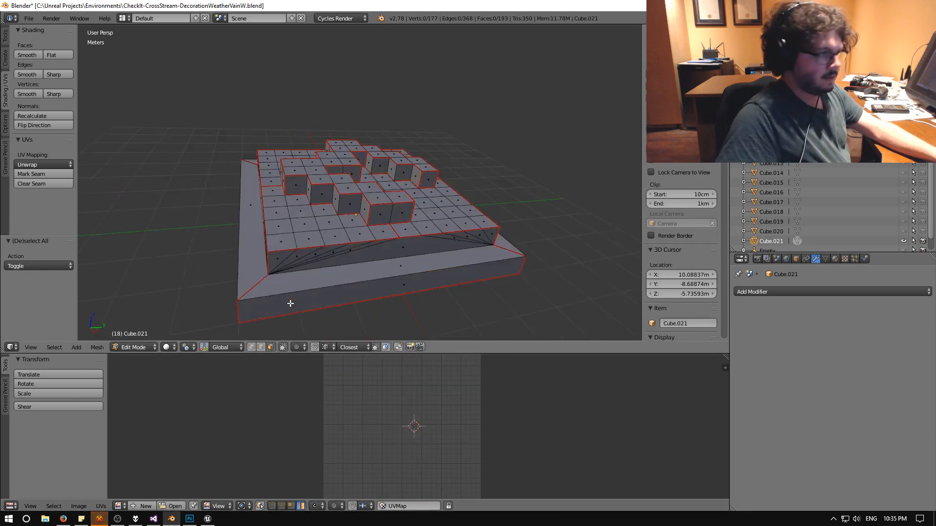
{"action": "key", "text": "KP_5"}
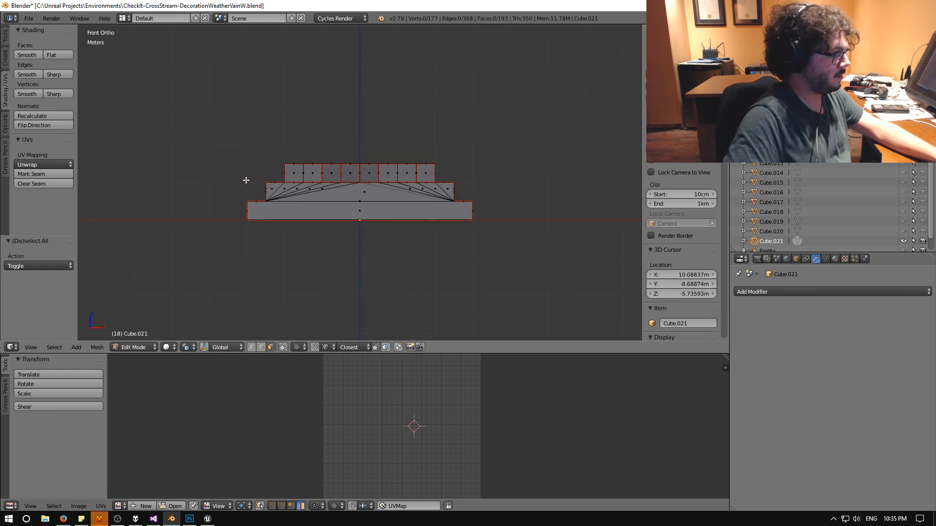
{"action": "left_click_drag", "start_coordinate": [272, 122], "coordinate": [471, 179]}
Add two material slots to the W decoration and create a new material in each.
{"action": "left_click", "coordinate": [834, 259]}
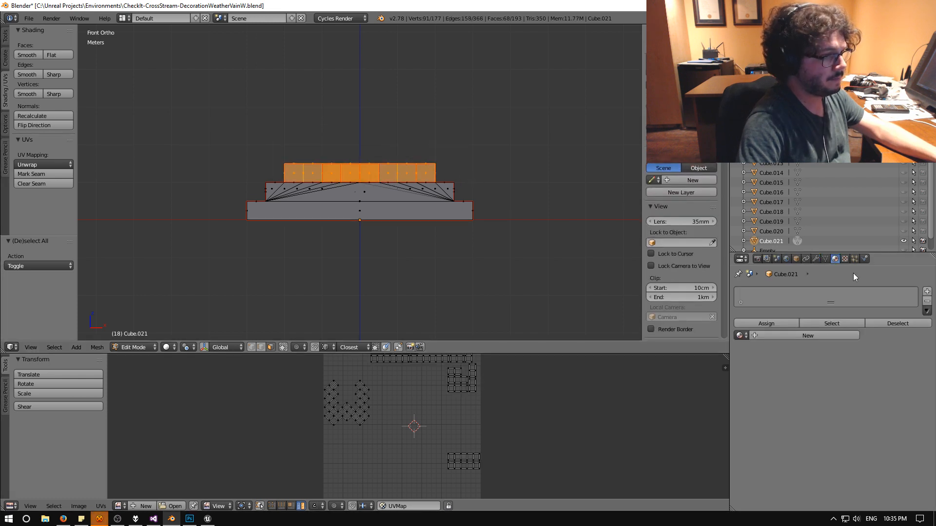
{"action": "double_click", "coordinate": [927, 292]}
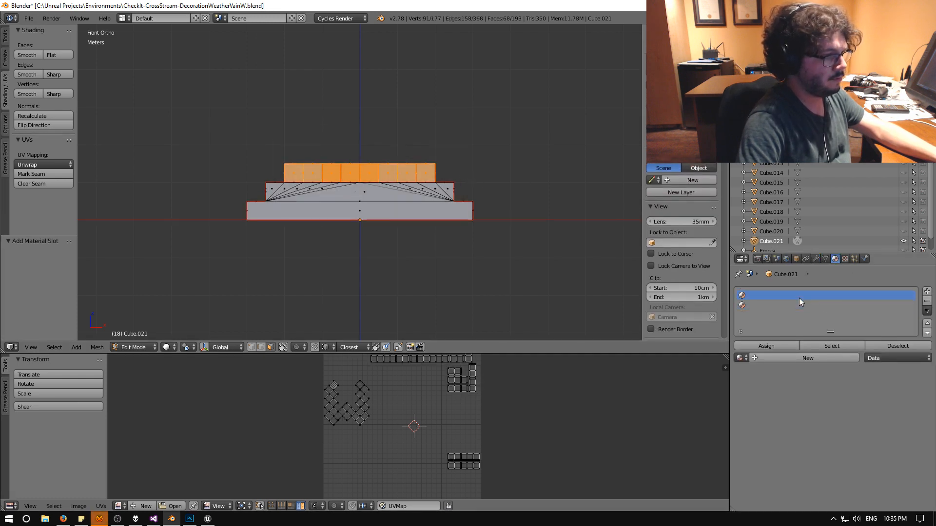
{"action": "left_click", "coordinate": [779, 357]}
{"action": "left_click", "coordinate": [770, 305]}
{"action": "left_click", "coordinate": [775, 357]}
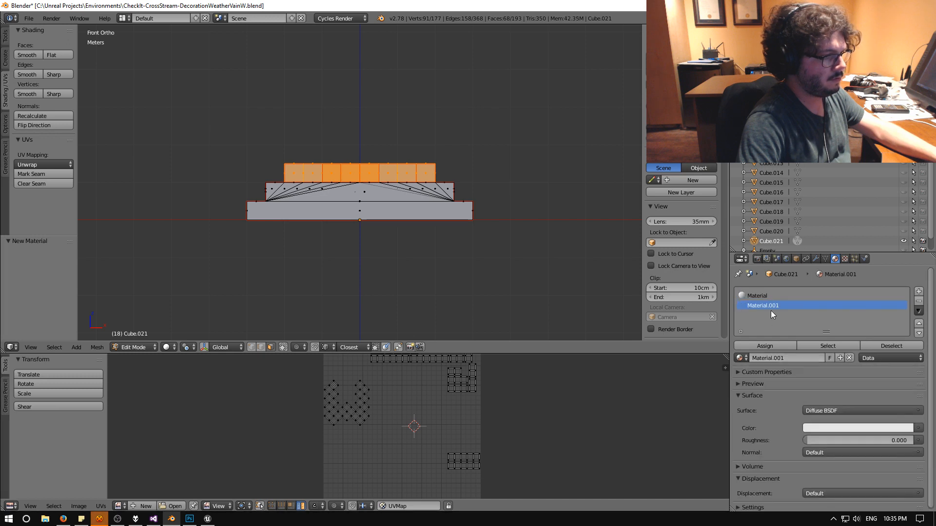
Rename the first material Base and the second material Letter.
{"action": "double_click", "coordinate": [763, 295]}
{"action": "type", "text": "Base"}
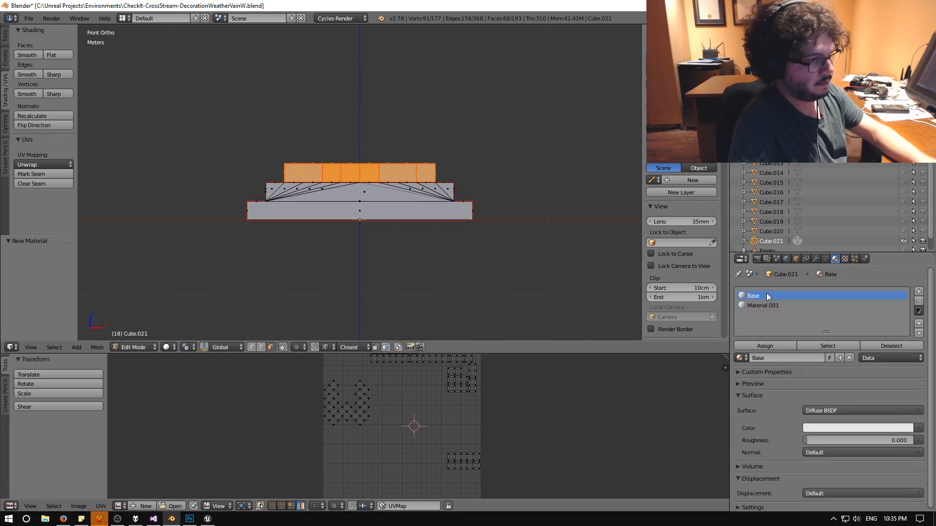
{"action": "key", "text": "Return"}
{"action": "left_click", "coordinate": [765, 307]}
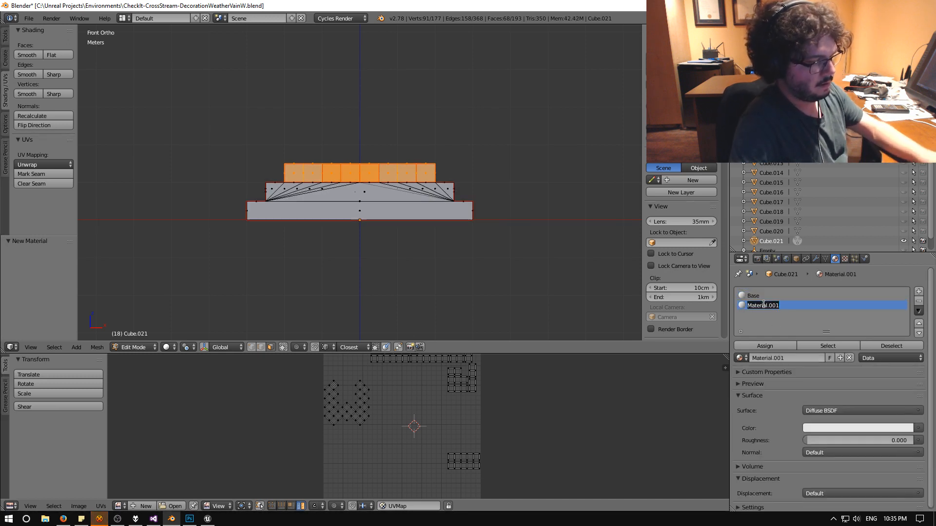
{"action": "type", "text": "Letter"}
{"action": "key", "text": "Return"}
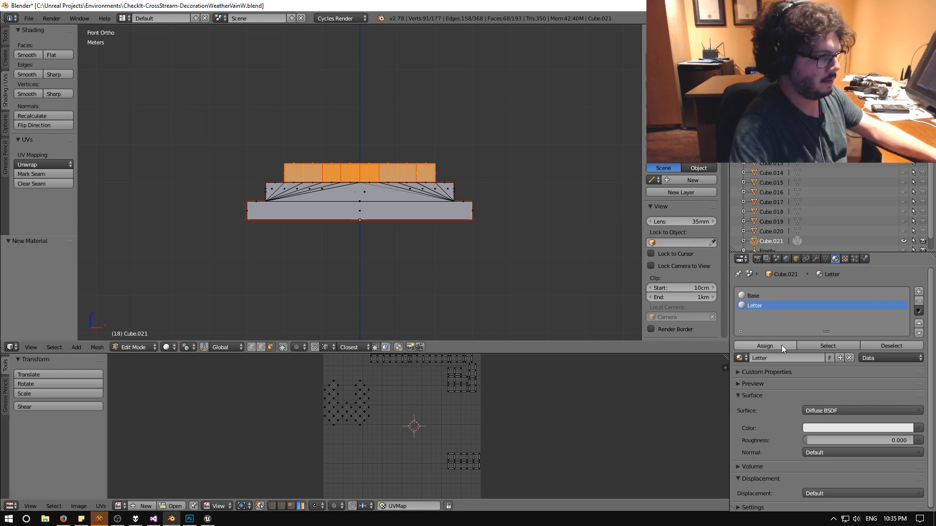
Assign the Letter material to the selected W faces and save the file in Object Mode.
{"action": "left_click", "coordinate": [781, 346]}
{"action": "middle_click_drag", "start_coordinate": [302, 222], "coordinate": [322, 291]}
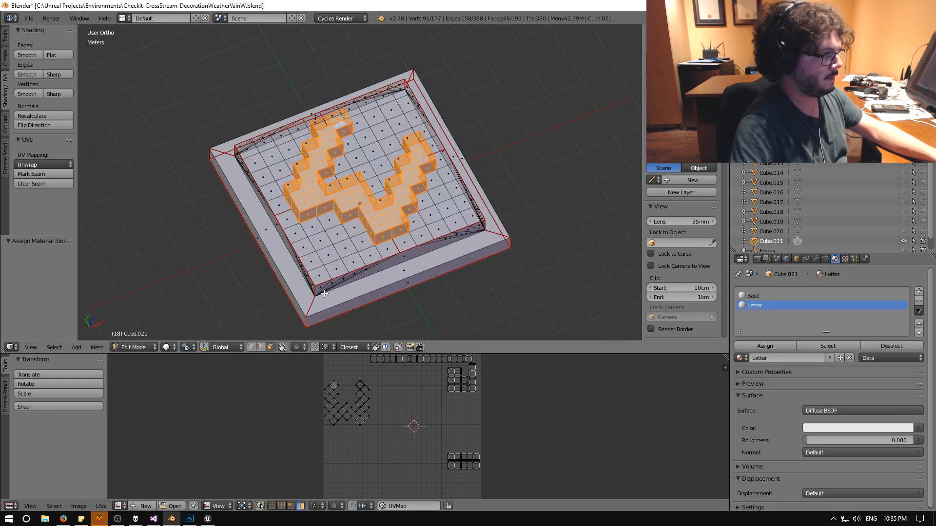
{"action": "left_click", "coordinate": [142, 345]}
{"action": "left_click", "coordinate": [147, 333]}
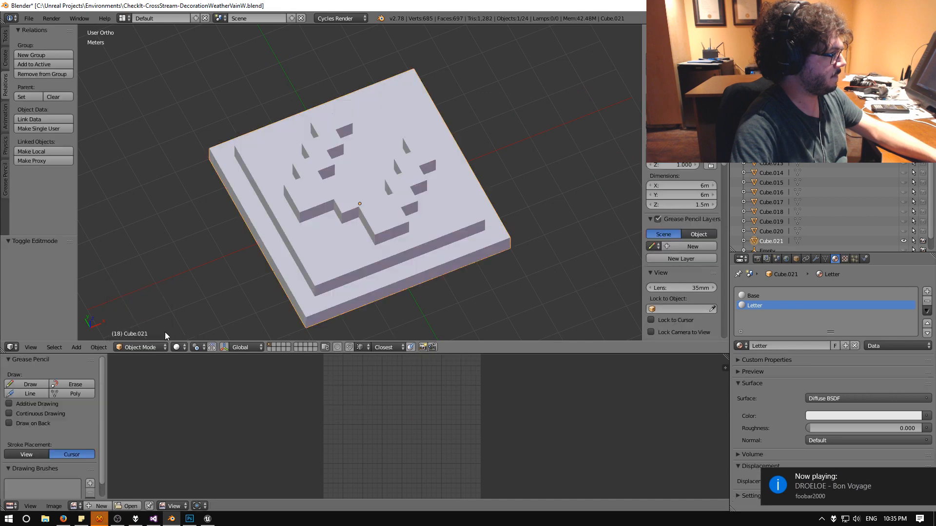
{"action": "middle_click_drag", "start_coordinate": [214, 272], "coordinate": [363, 229]}
{"action": "key", "text": "ctrl+s"}
{"action": "left_click", "coordinate": [364, 229]}
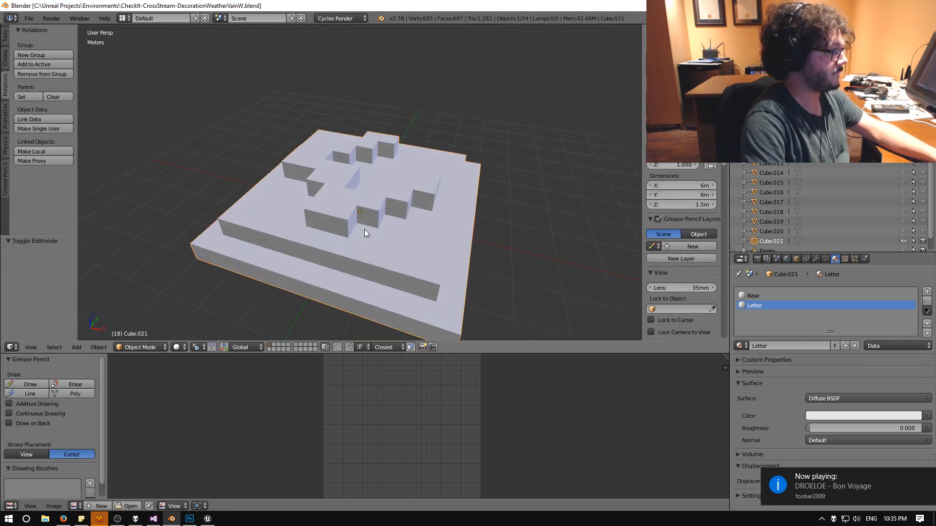
Deselect all faces of the W decoration in Edit Mode and return to Object Mode.
{"action": "middle_click_drag", "start_coordinate": [233, 344], "coordinate": [280, 314]}
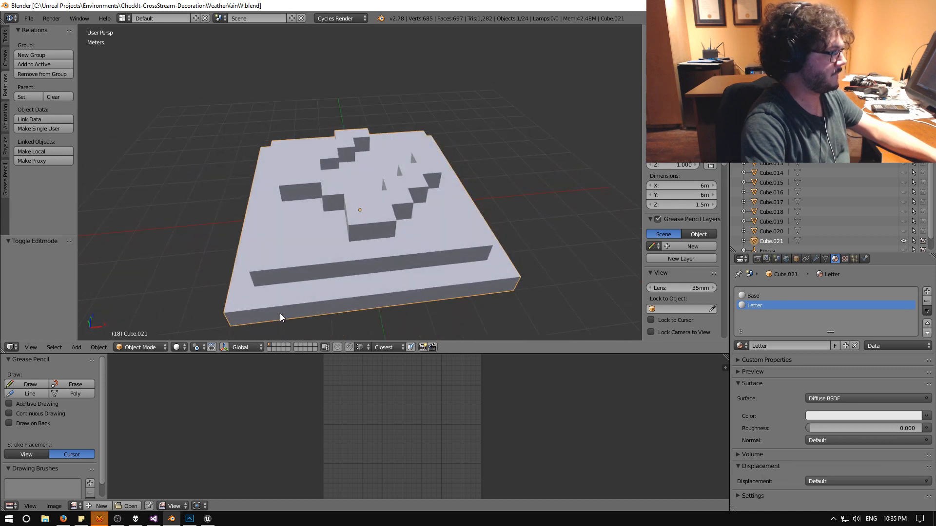
{"action": "left_click", "coordinate": [117, 347]}
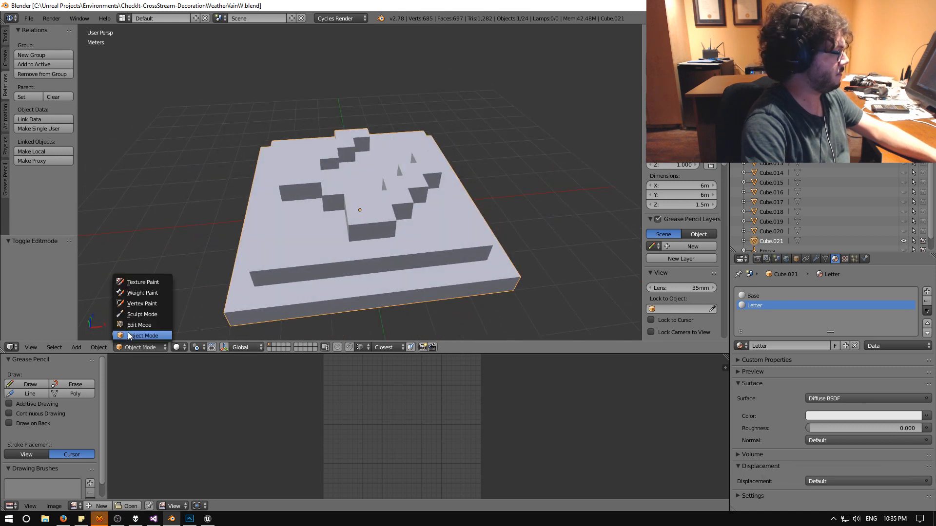
{"action": "left_click", "coordinate": [128, 325]}
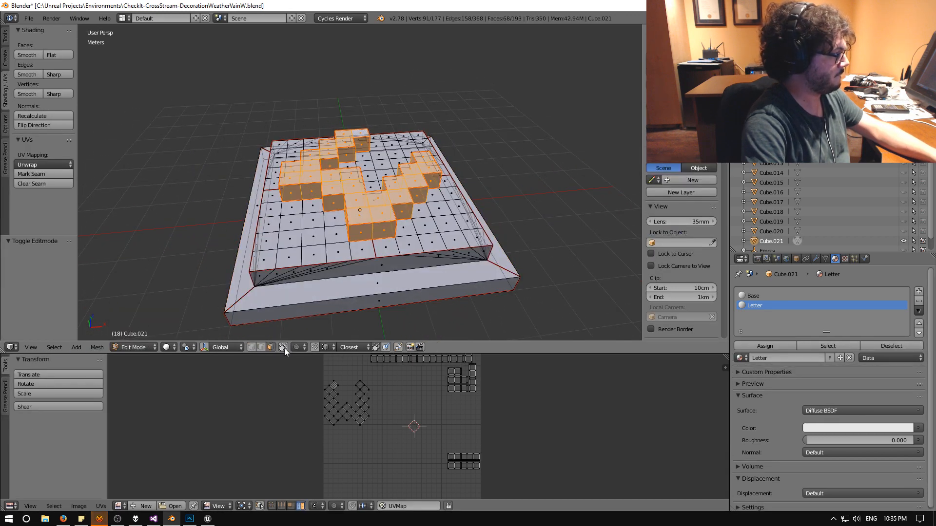
{"action": "middle_click_drag", "start_coordinate": [207, 273], "coordinate": [351, 266]}
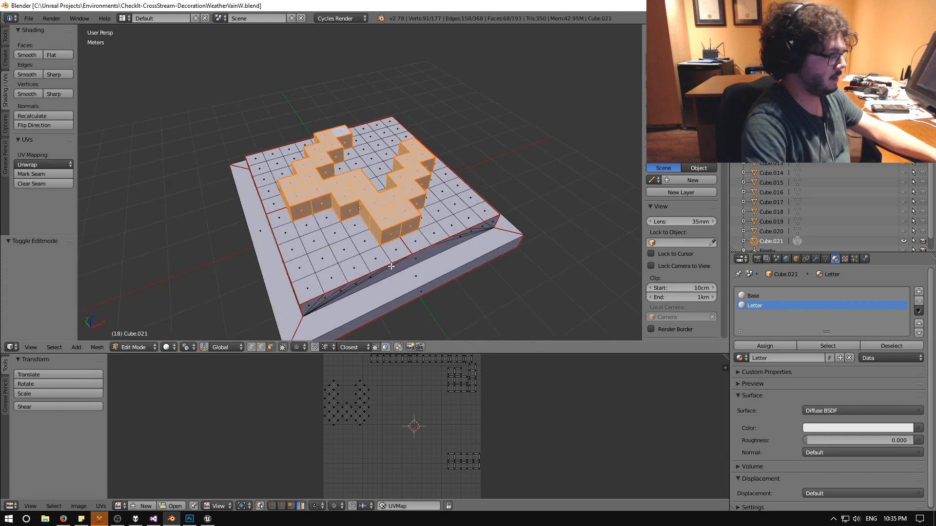
{"action": "key", "text": "a"}
{"action": "left_click", "coordinate": [136, 347]}
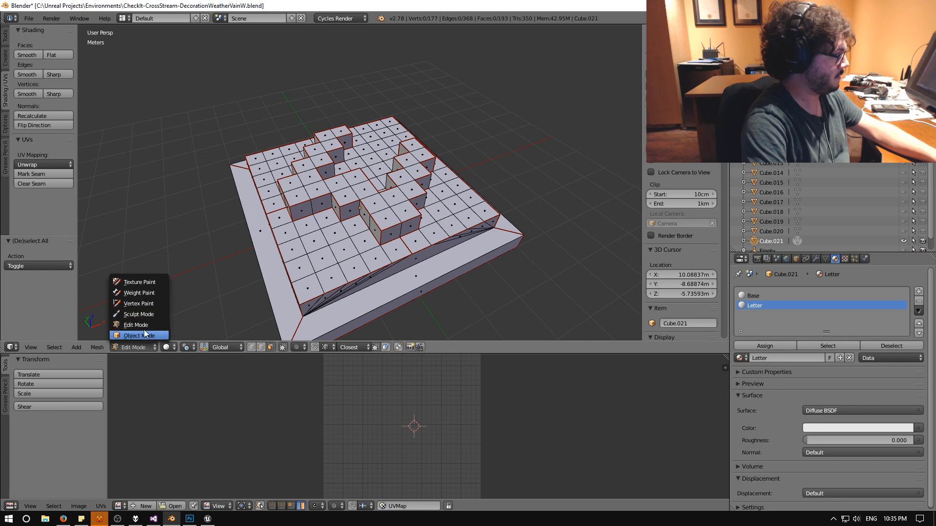
{"action": "left_click", "coordinate": [145, 335]}
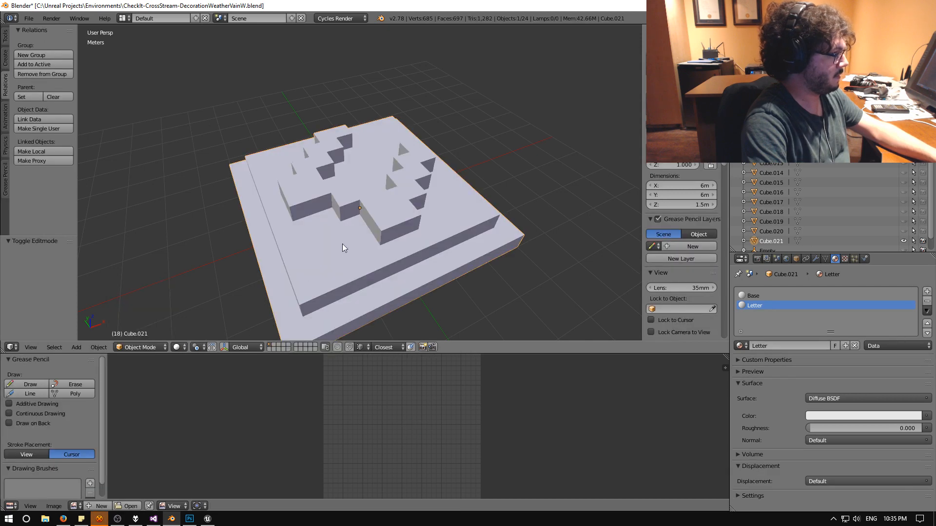
Set up an FBX export limited to the selected objects.
{"action": "left_click", "coordinate": [29, 18]}
{"action": "mouse_move", "coordinate": [63, 204]}
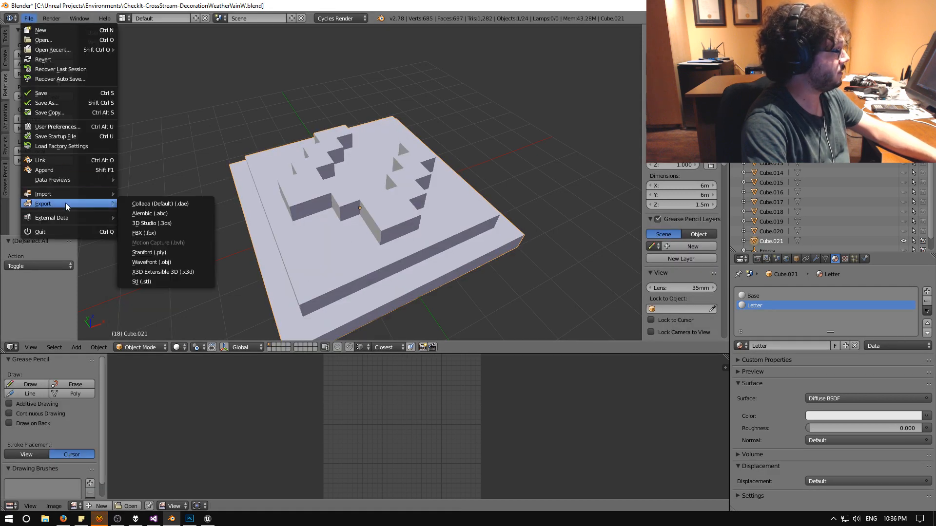
{"action": "left_click", "coordinate": [146, 233]}
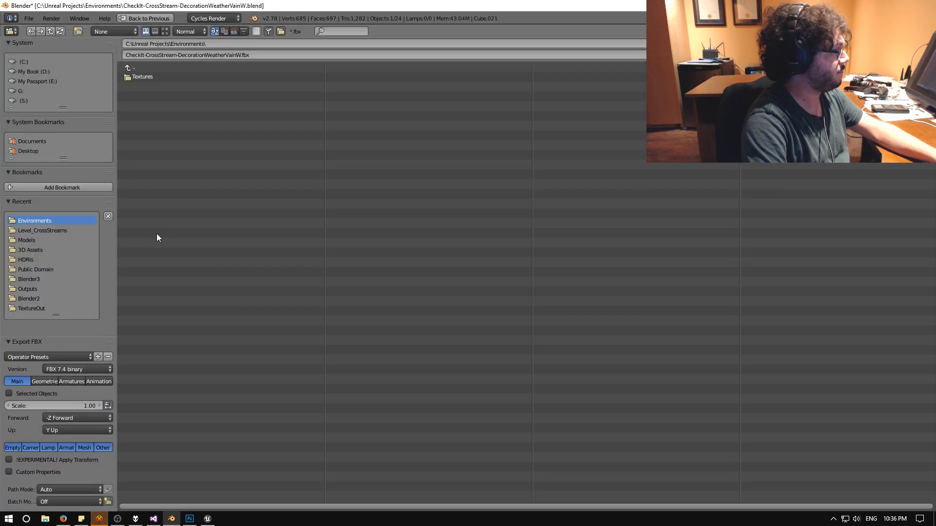
{"action": "left_click", "coordinate": [9, 394]}
Export the decoration as CheckIt-CrossStream-DecorationWeatherVainW.fbx into the CheckIt 4.16 Content\Meshes\Level_CrossStreams folder.
{"action": "left_click", "coordinate": [128, 68]}
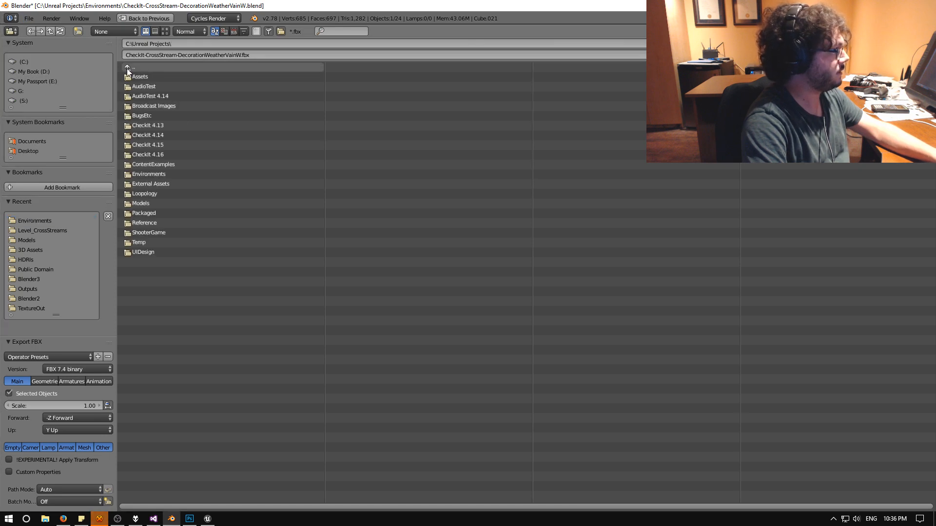
{"action": "left_click", "coordinate": [157, 154]}
{"action": "left_click", "coordinate": [145, 105]}
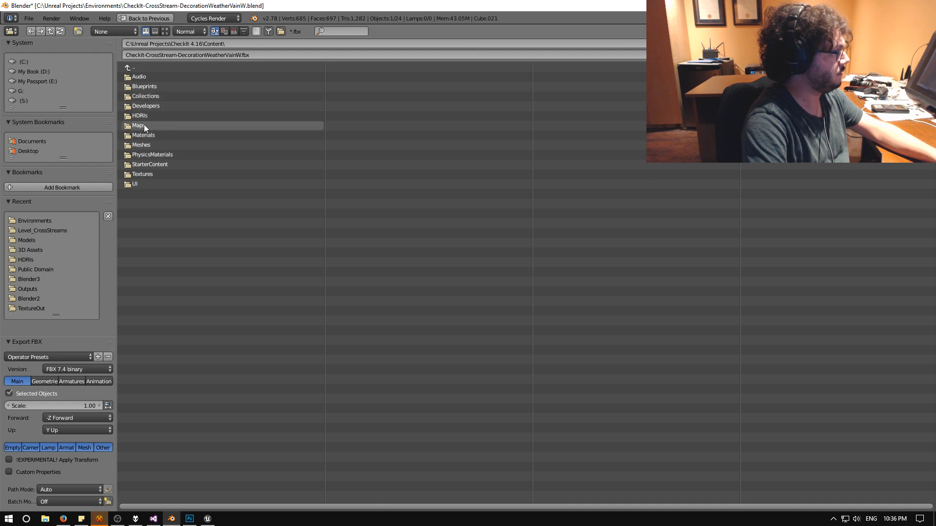
{"action": "left_click", "coordinate": [142, 144]}
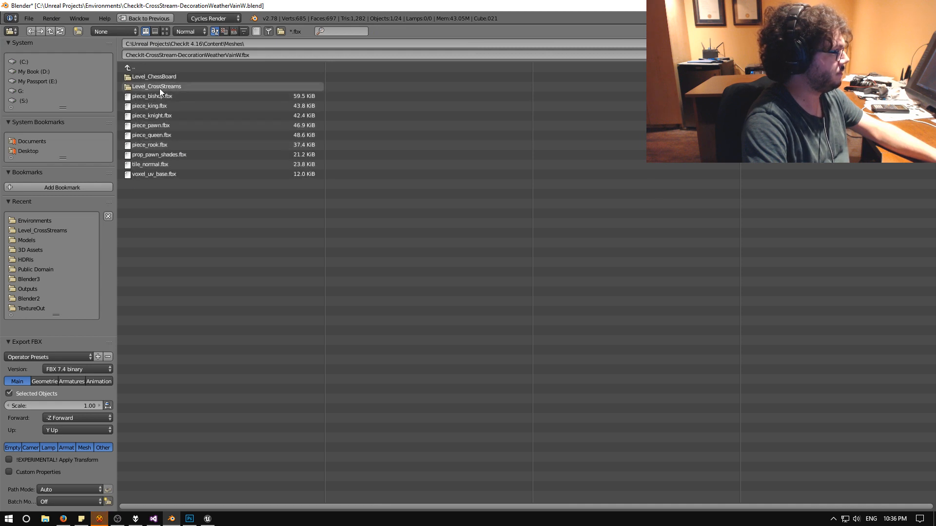
{"action": "left_click", "coordinate": [159, 88]}
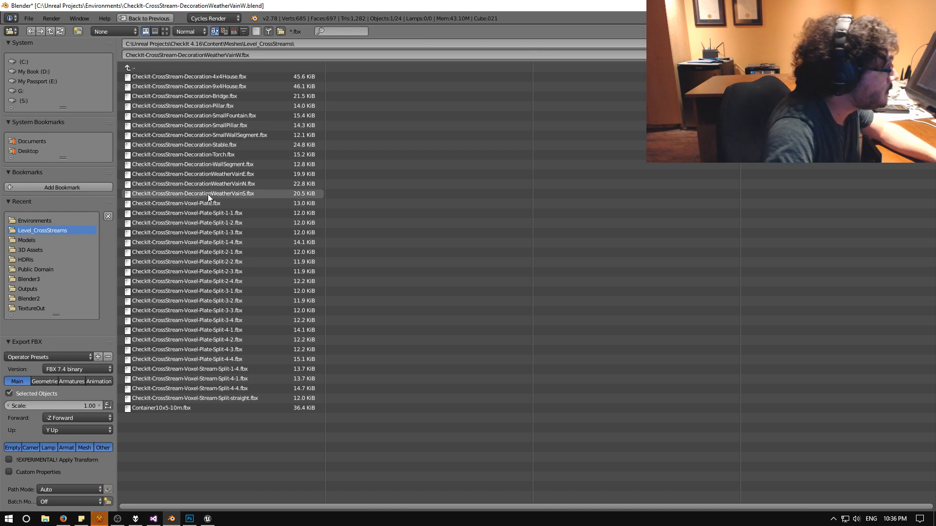
{"action": "left_click", "coordinate": [205, 174]}
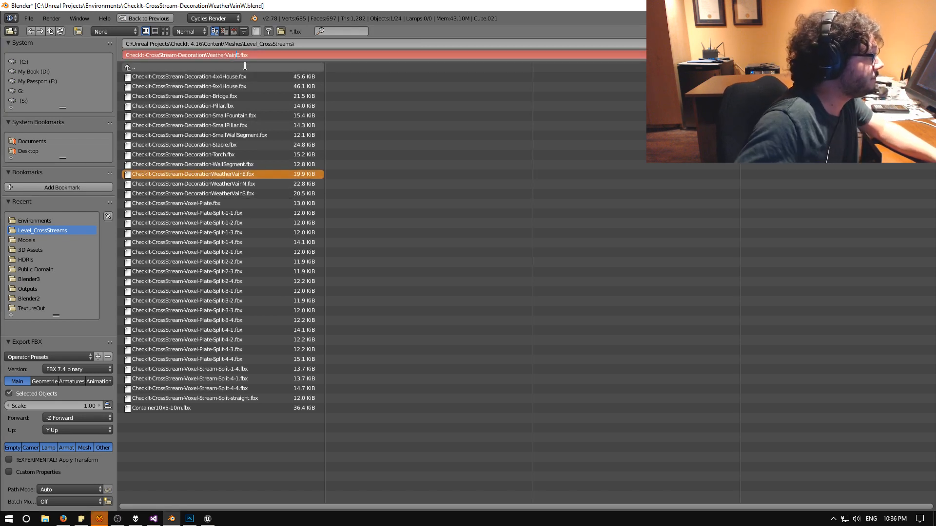
{"action": "key", "text": "Return"}
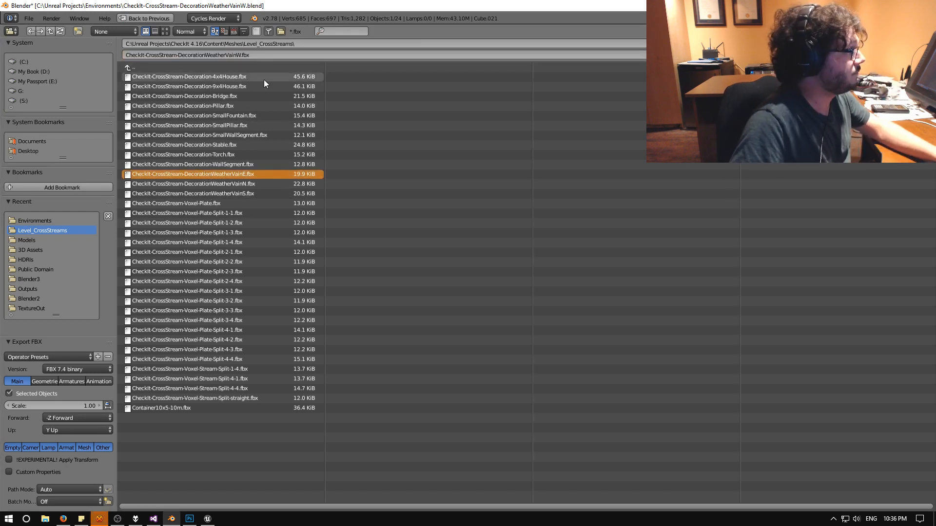
{"action": "left_click", "coordinate": [905, 44]}
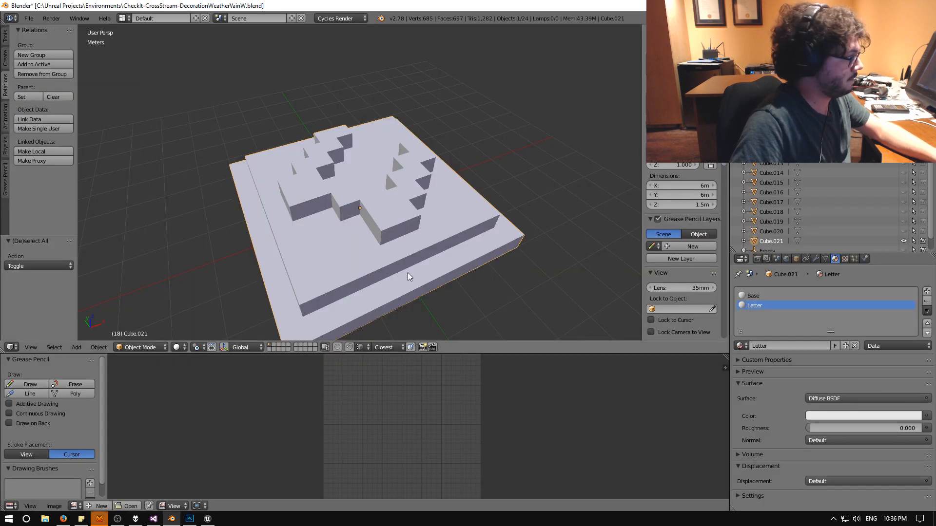
Switch to Unreal Editor and browse the meshes in the Level_CrossStreams folder.
{"action": "left_click", "coordinate": [12, 347]}
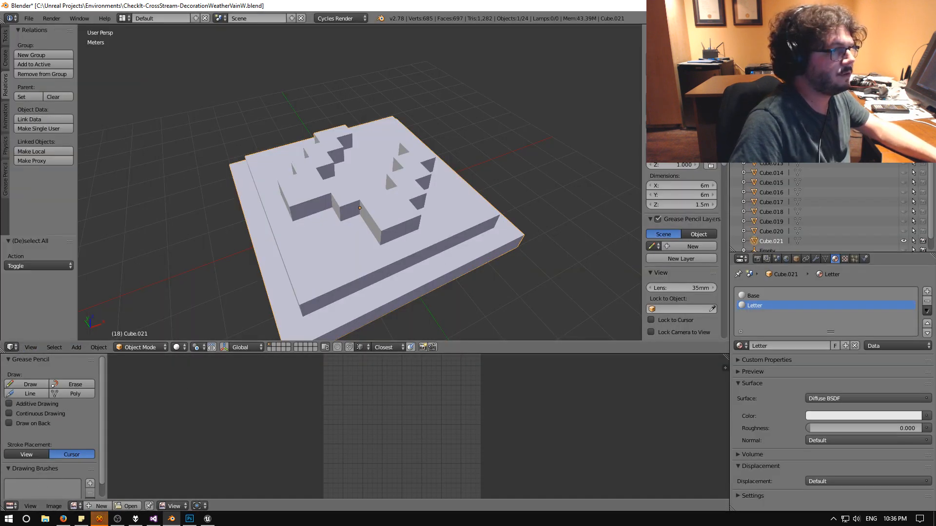
{"action": "left_click", "coordinate": [208, 519]}
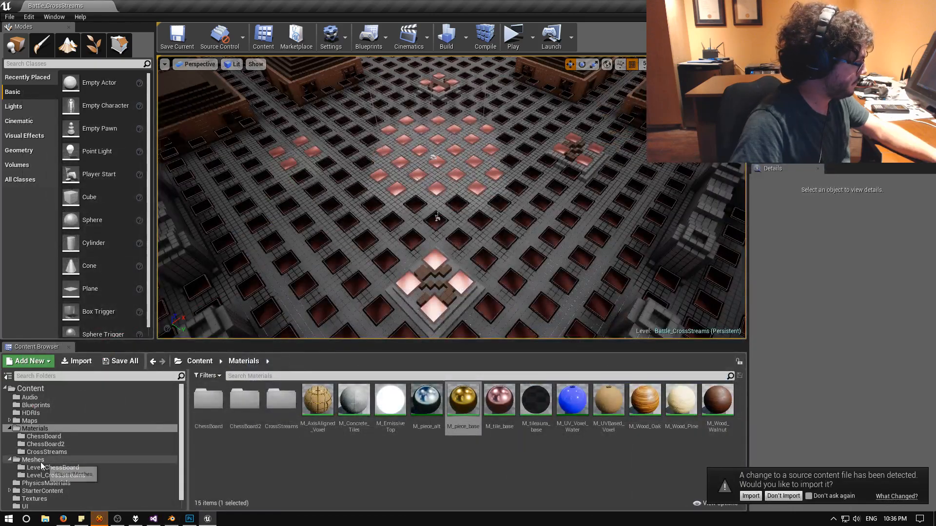
{"action": "left_click", "coordinate": [49, 475]}
{"action": "scroll", "coordinate": [346, 423], "scroll_direction": "down", "scroll_amount": 2}
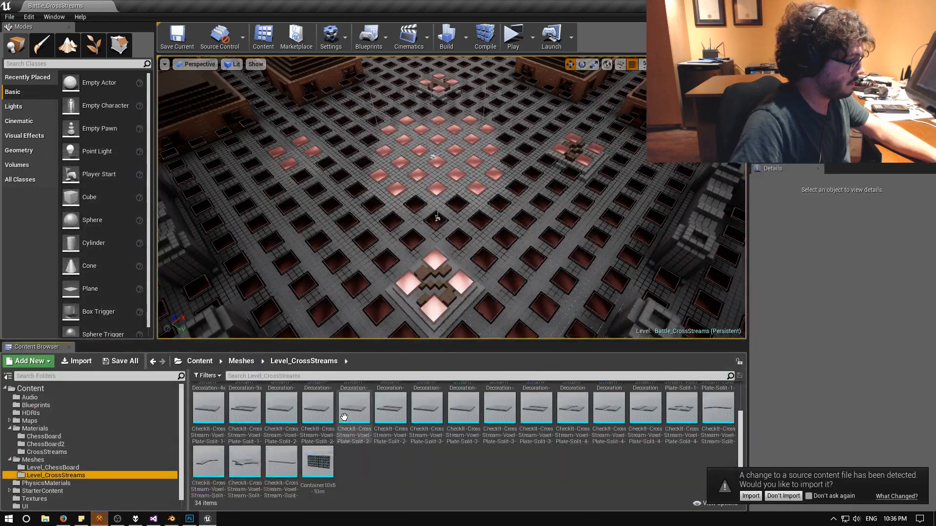
{"action": "scroll", "coordinate": [345, 423], "scroll_direction": "up", "scroll_amount": 2}
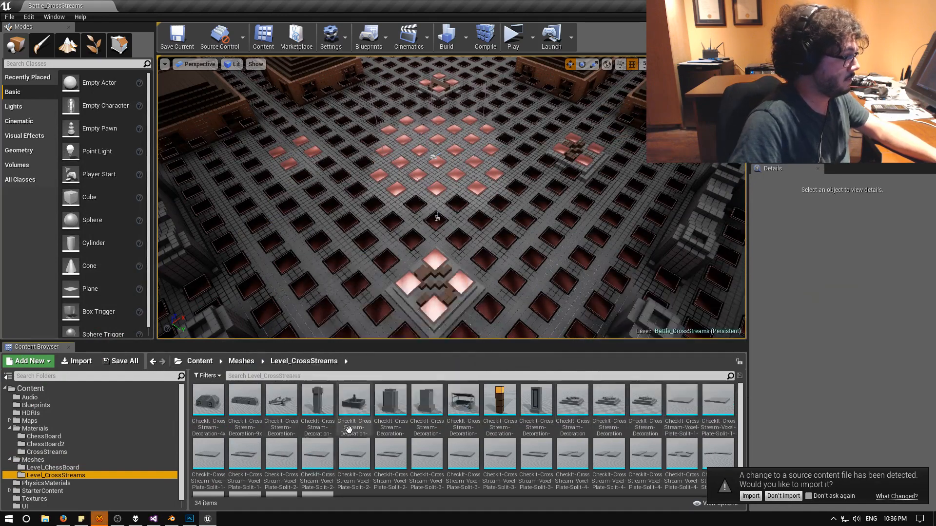
{"action": "scroll", "coordinate": [351, 419], "scroll_direction": "down", "scroll_amount": 1}
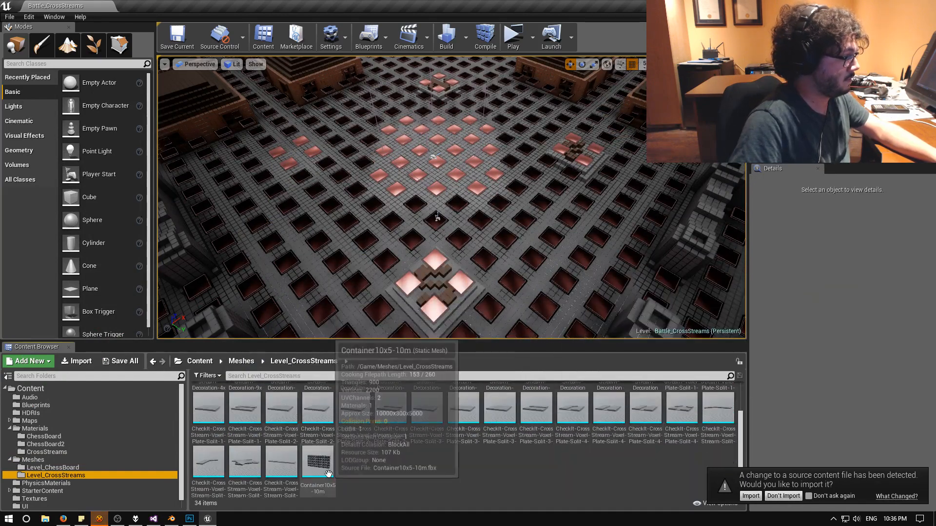
Import all detected source file changes with the default FBX options and place the W decoration mesh in the level around four glowing tiles.
{"action": "left_click", "coordinate": [761, 497]}
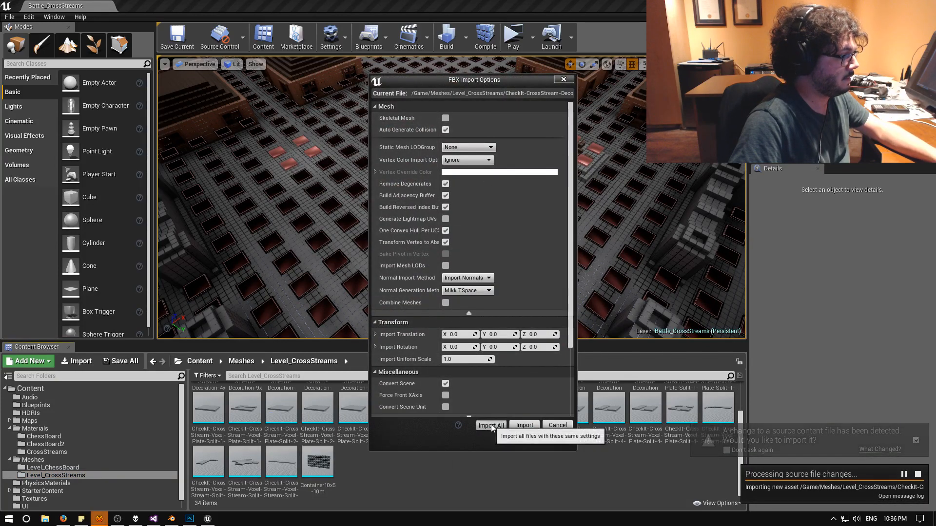
{"action": "left_click", "coordinate": [490, 425]}
{"action": "left_click", "coordinate": [705, 115]}
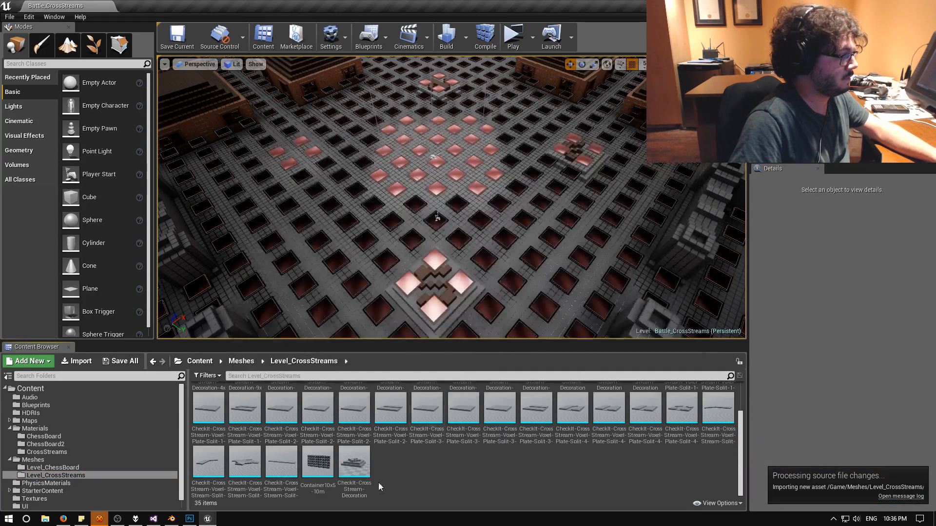
{"action": "left_click_drag", "start_coordinate": [351, 475], "coordinate": [298, 158]}
{"action": "right_click_drag", "start_coordinate": [324, 283], "coordinate": [302, 228]}
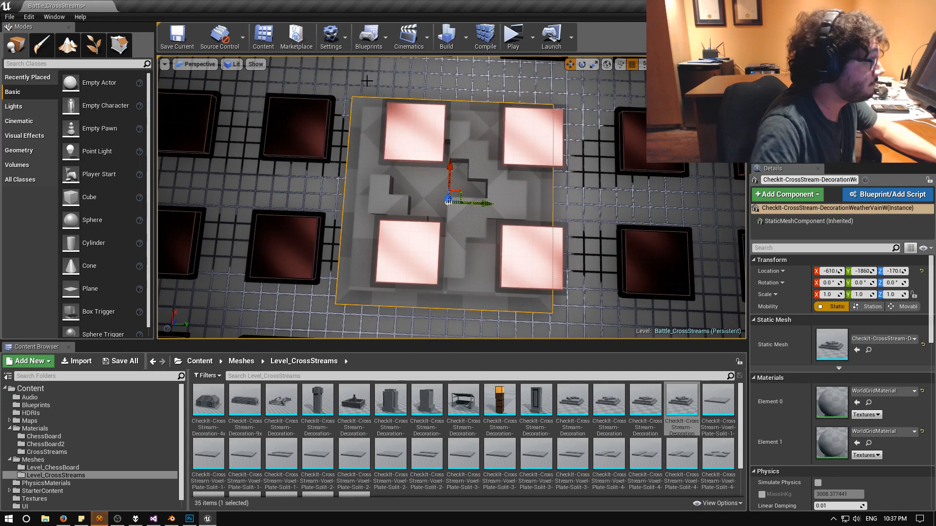
Show the level in the orthographic Top view with Wireframe shading.
{"action": "left_click", "coordinate": [231, 69]}
{"action": "left_click", "coordinate": [208, 63]}
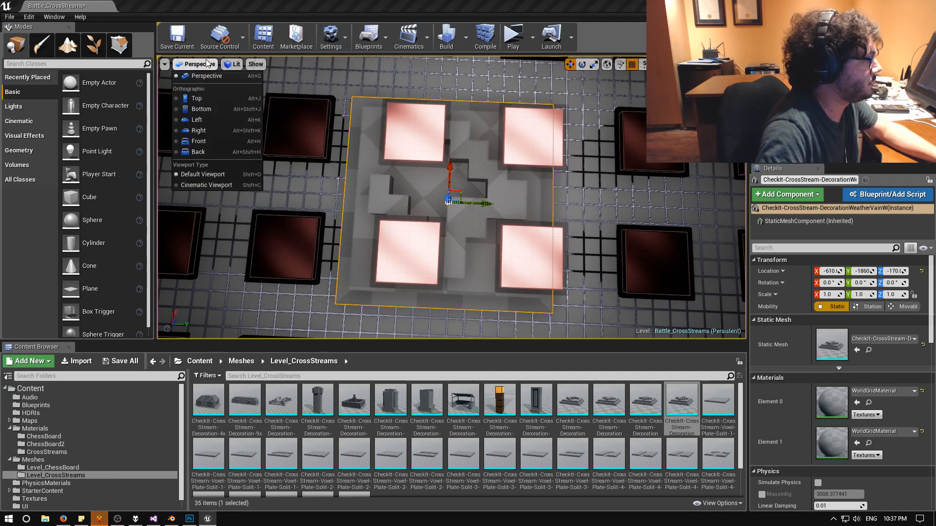
{"action": "left_click", "coordinate": [227, 99]}
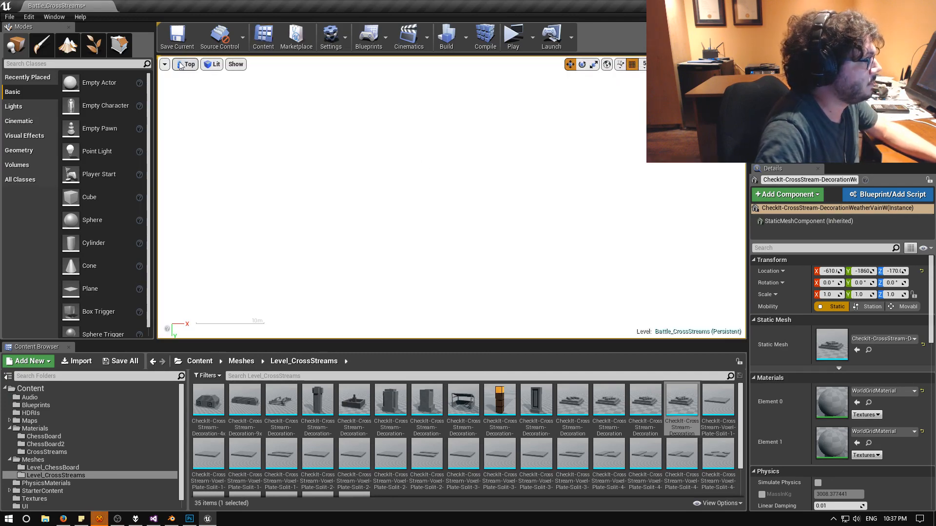
{"action": "left_click", "coordinate": [217, 67]}
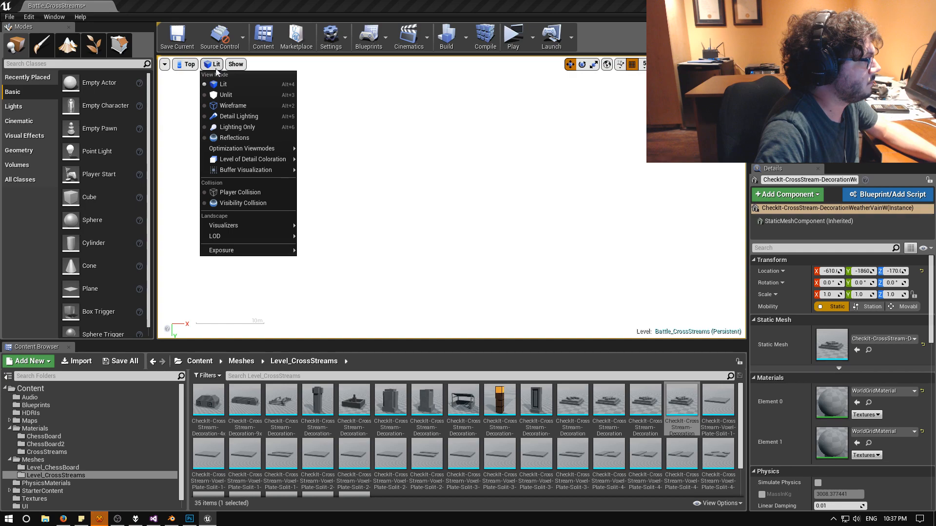
{"action": "left_click", "coordinate": [226, 106]}
{"action": "scroll", "coordinate": [414, 160], "scroll_direction": "up", "scroll_amount": 5}
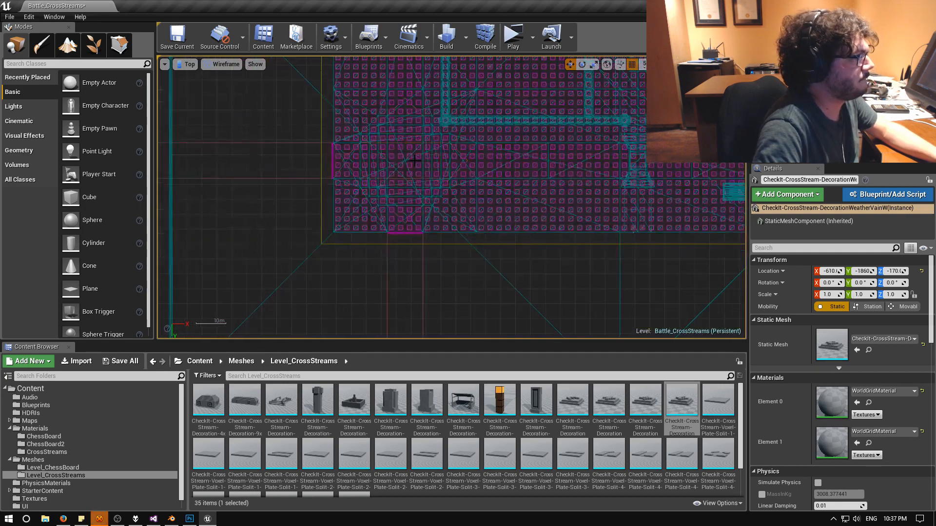
{"action": "scroll", "coordinate": [424, 160], "scroll_direction": "down", "scroll_amount": 2}
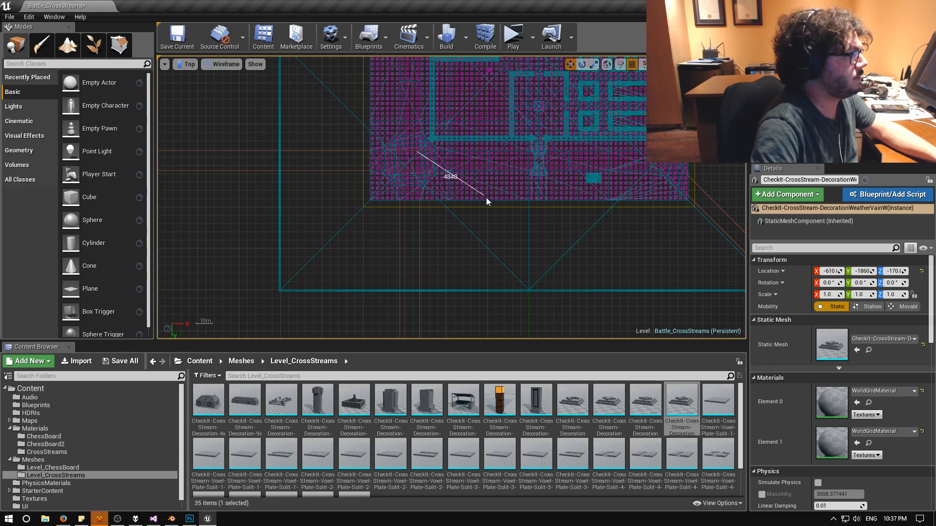
{"action": "left_click", "coordinate": [184, 65]}
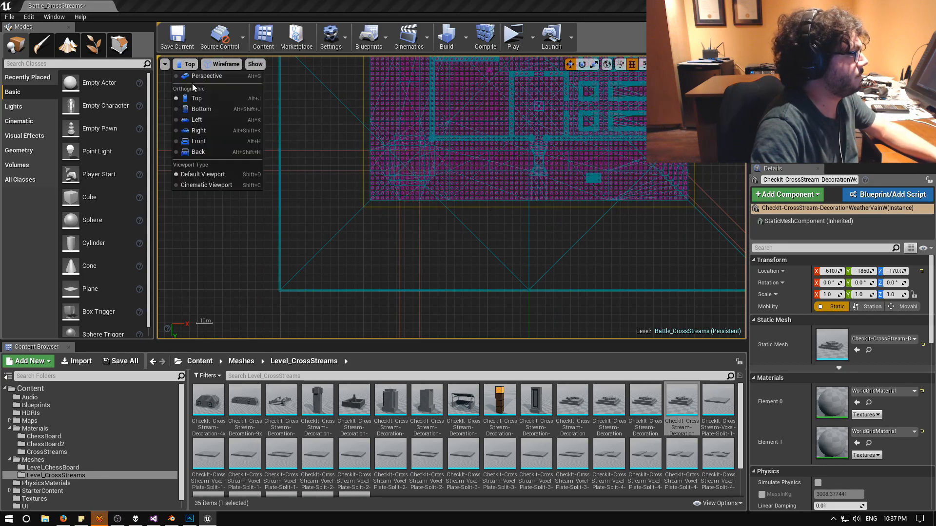
{"action": "left_click", "coordinate": [194, 80]}
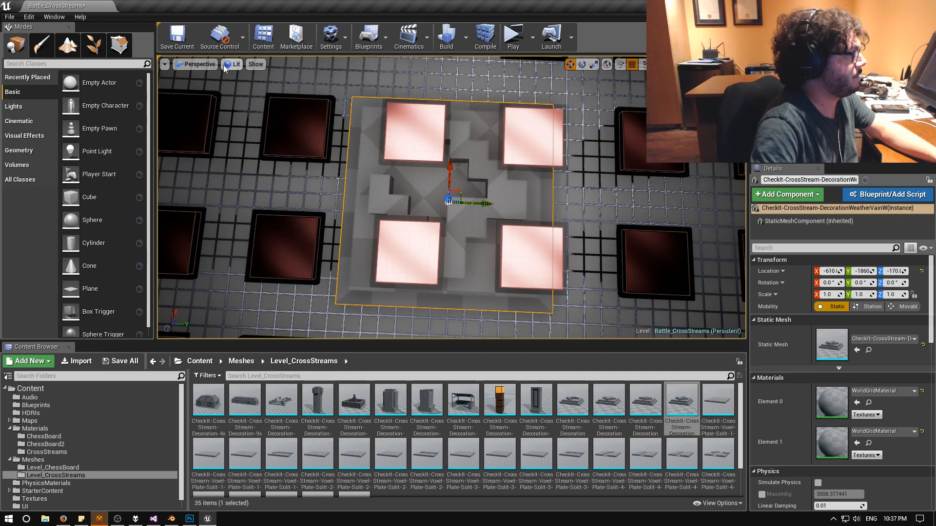
{"action": "left_click", "coordinate": [198, 65]}
{"action": "left_click", "coordinate": [205, 100]}
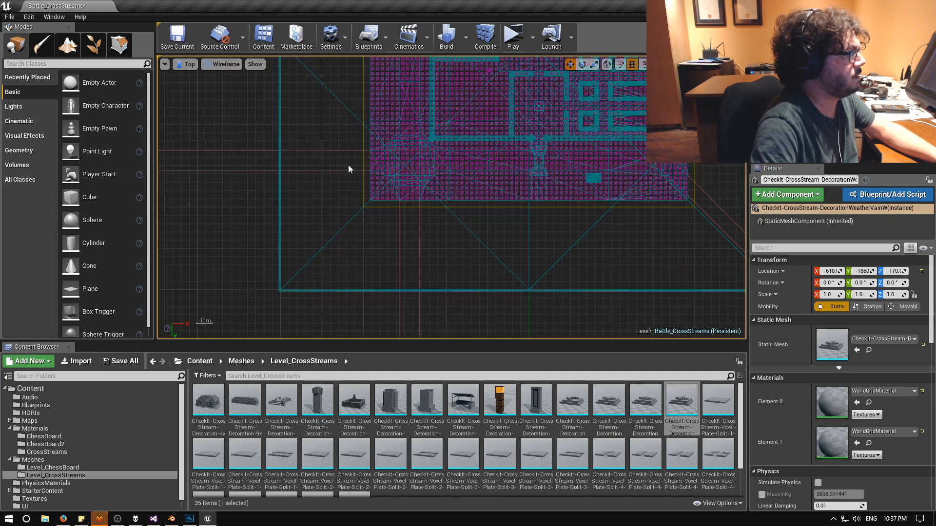
Align the W decoration with its four tiles by moving it to X -600 and Y -1800.
{"action": "scroll", "coordinate": [357, 184], "scroll_direction": "down", "scroll_amount": 3}
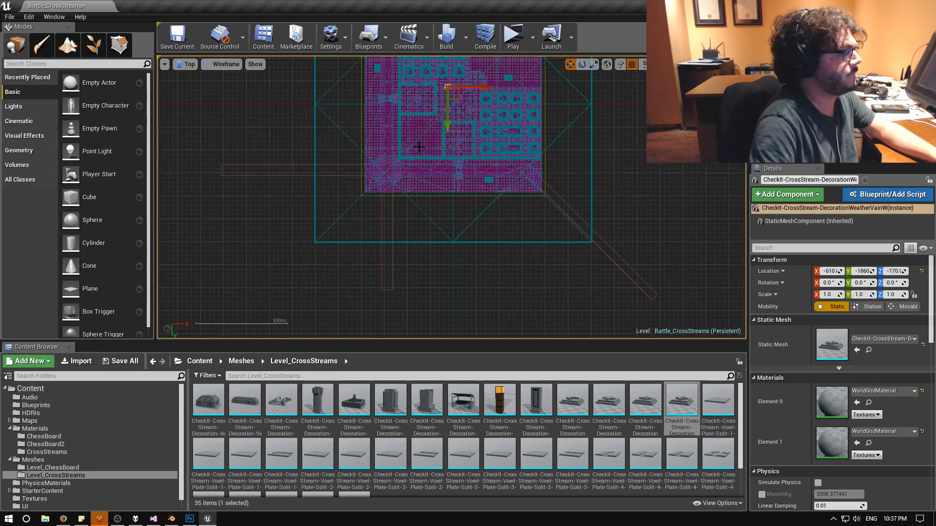
{"action": "scroll", "coordinate": [454, 95], "scroll_direction": "up", "scroll_amount": 4}
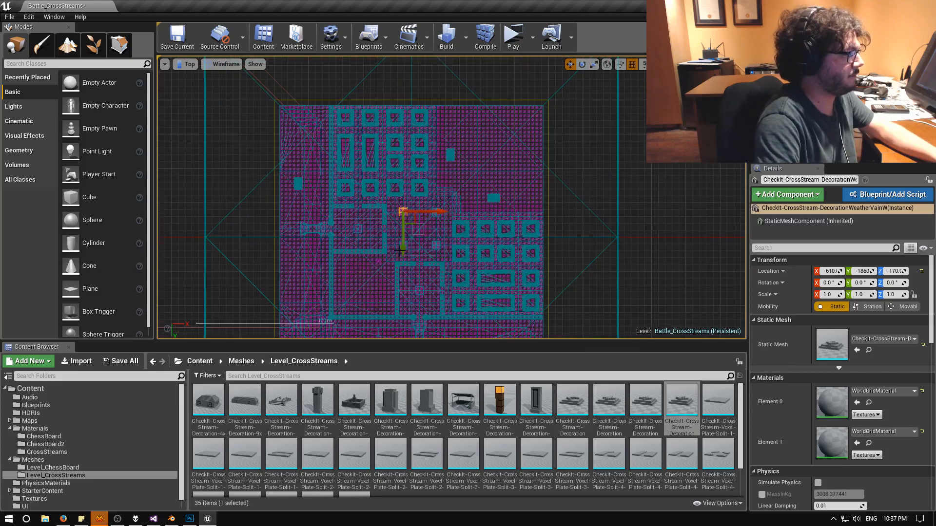
{"action": "scroll", "coordinate": [424, 215], "scroll_direction": "up", "scroll_amount": 6}
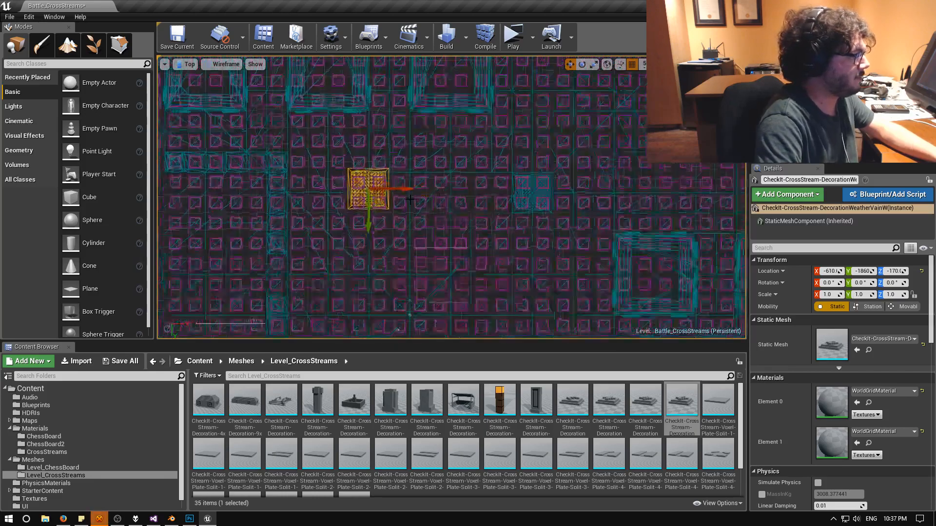
{"action": "scroll", "coordinate": [380, 207], "scroll_direction": "up", "scroll_amount": 5}
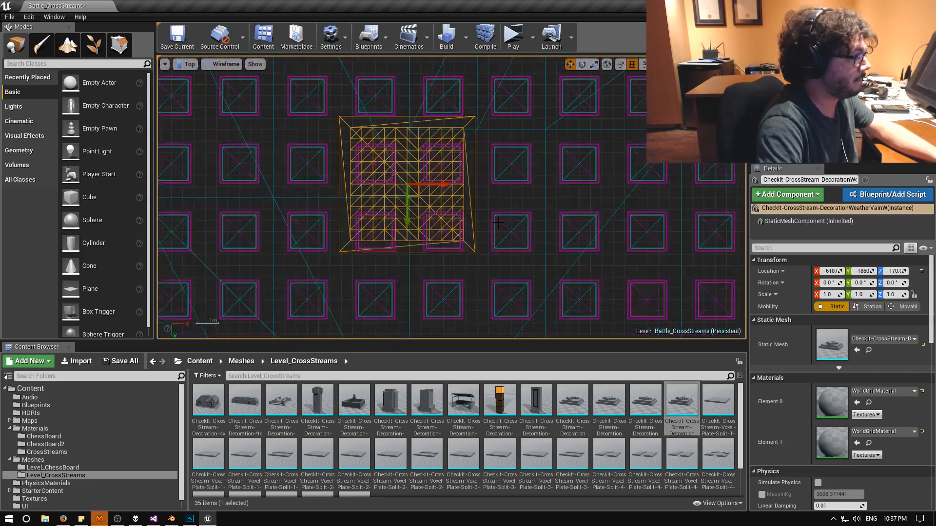
{"action": "right_click_drag", "start_coordinate": [483, 241], "coordinate": [489, 246]}
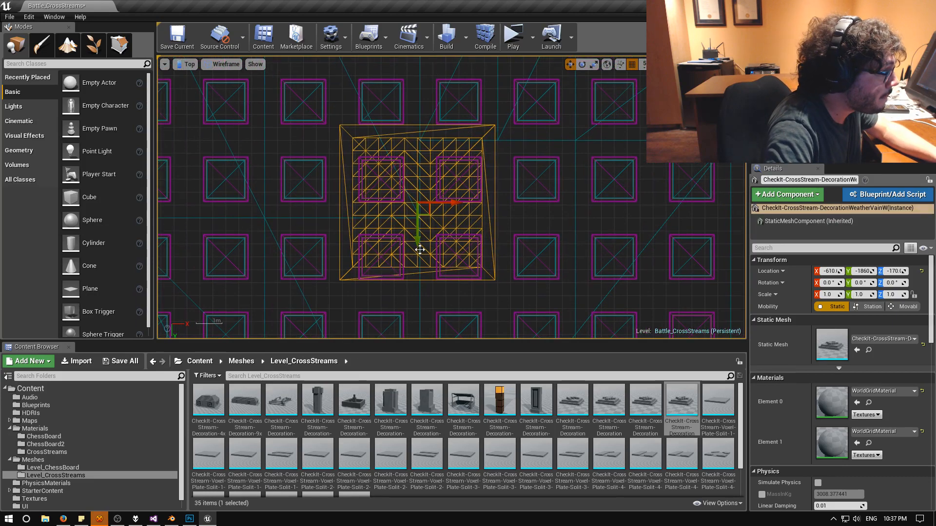
{"action": "scroll", "coordinate": [419, 250], "scroll_direction": "up", "scroll_amount": 3}
{"action": "left_click_drag", "start_coordinate": [404, 138], "coordinate": [404, 183]}
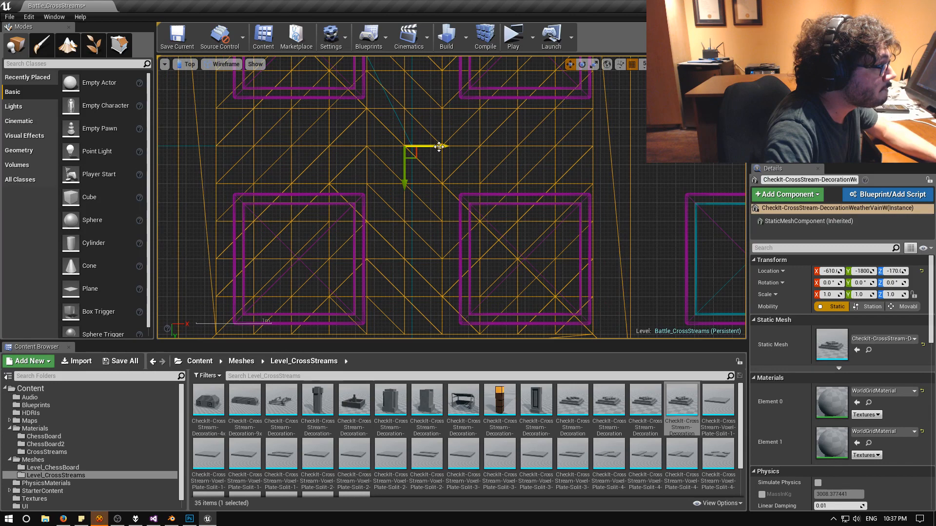
{"action": "left_click_drag", "start_coordinate": [439, 146], "coordinate": [448, 148]}
{"action": "scroll", "coordinate": [463, 226], "scroll_direction": "down", "scroll_amount": 3}
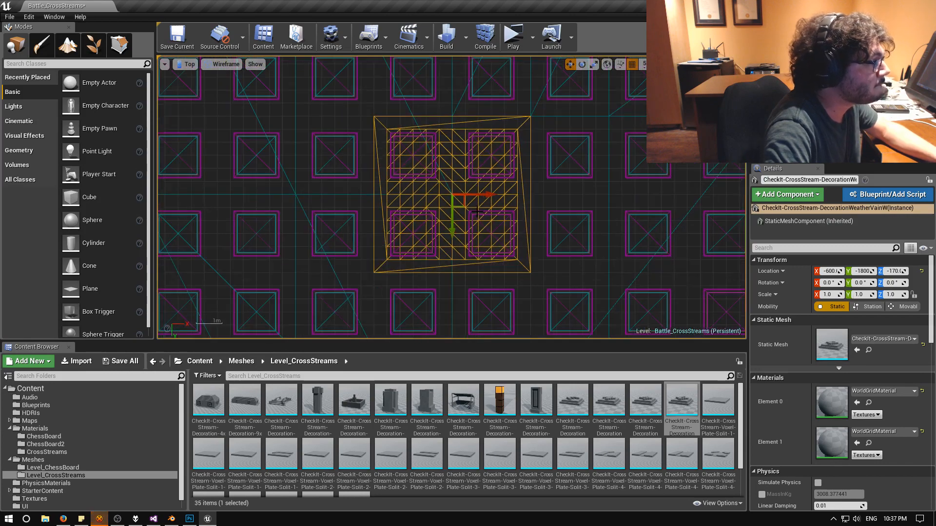
Return to the perspective view and inspect the W decoration's placement among the surrounding tiles.
{"action": "left_click", "coordinate": [194, 67]}
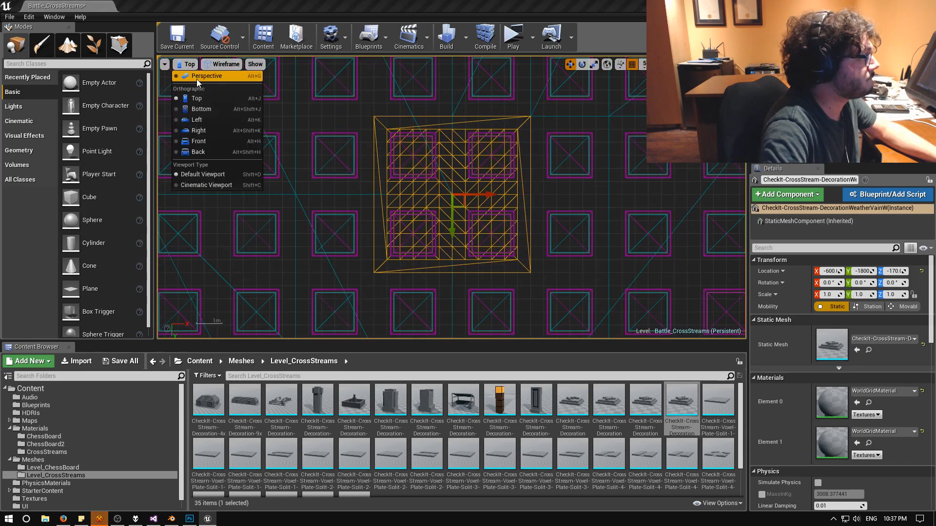
{"action": "left_click", "coordinate": [197, 76]}
{"action": "right_click_drag", "start_coordinate": [351, 185], "coordinate": [419, 136]}
{"action": "key", "text": "s"}
{"action": "right_click_drag", "start_coordinate": [451, 198], "coordinate": [300, 220]}
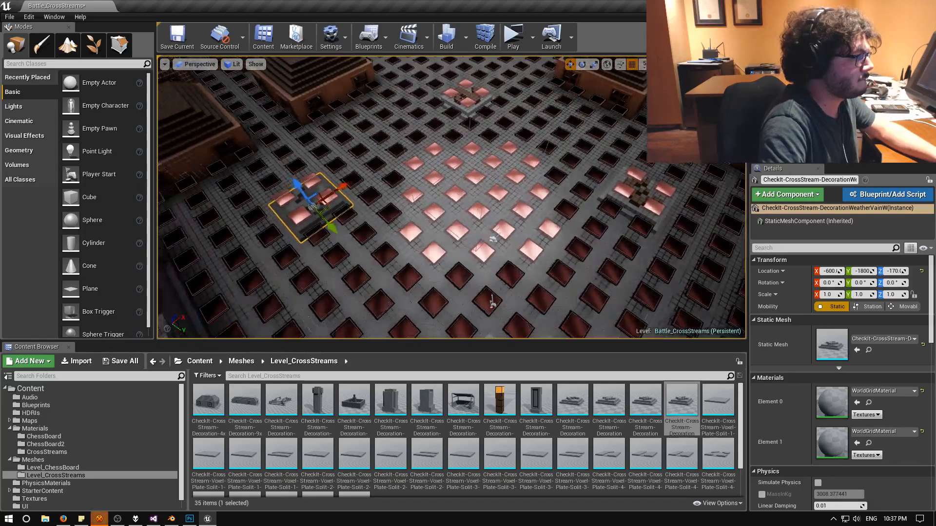
Assign M_Voxel_Road to the W decoration's material Element 0 and M_Voxel_House_WoodRoof to Element 1.
{"action": "left_click", "coordinate": [875, 393]}
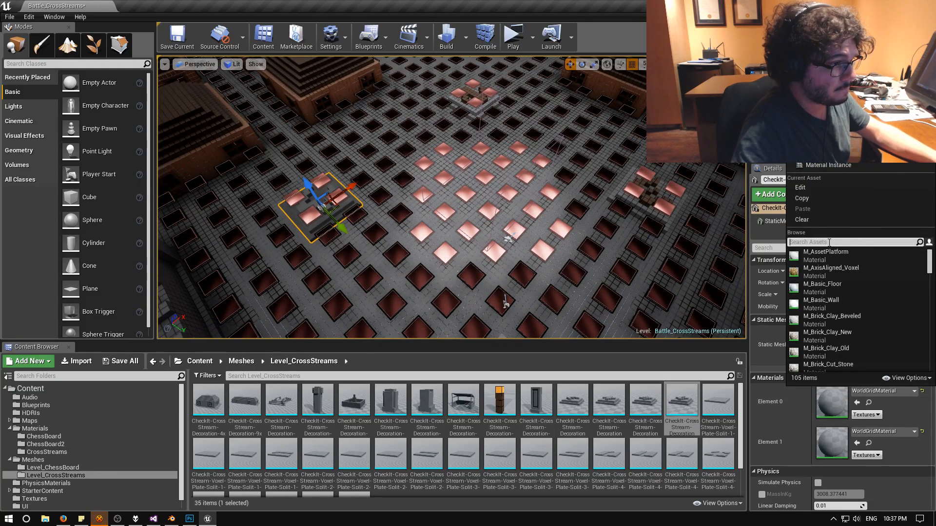
{"action": "type", "text": "road"}
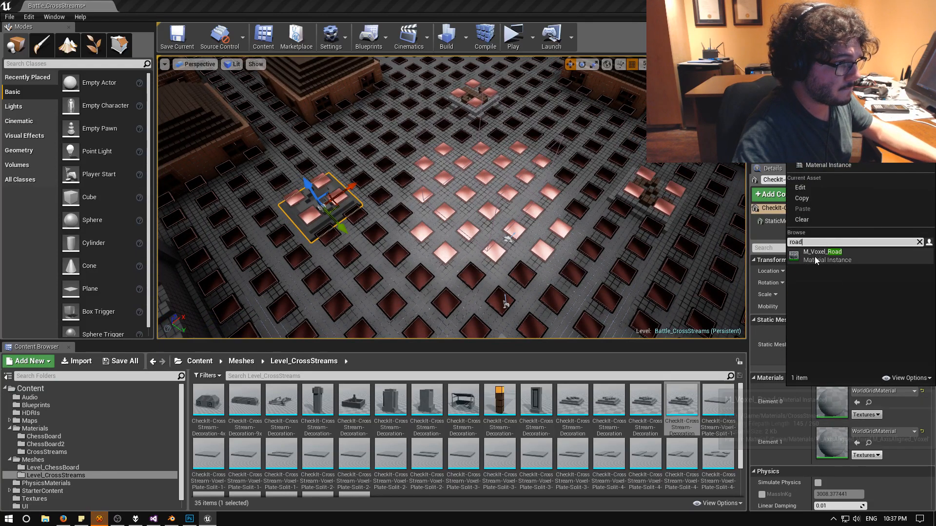
{"action": "left_click", "coordinate": [823, 255]}
{"action": "left_click", "coordinate": [870, 432]}
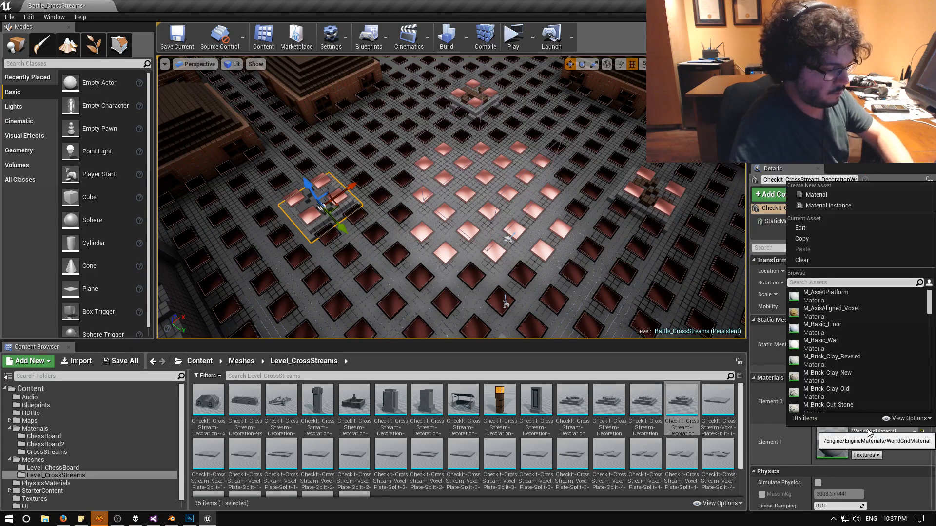
{"action": "type", "text": "woodro"}
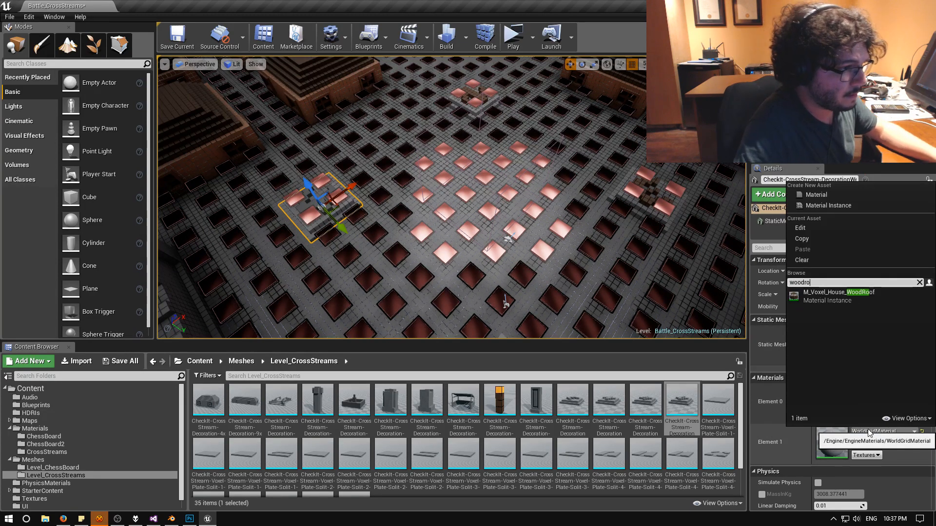
{"action": "left_click", "coordinate": [837, 297]}
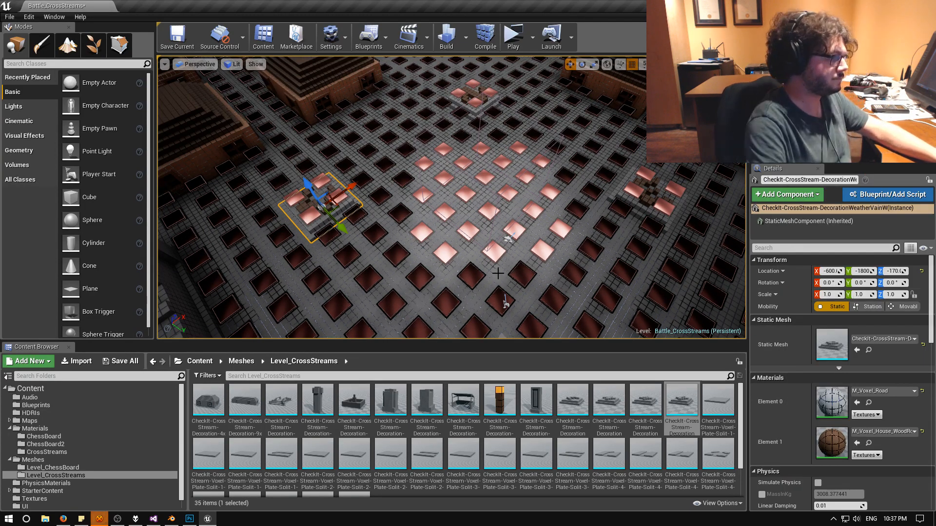
{"action": "mouse_move", "coordinate": [498, 273]}
{"action": "right_mouse_down"}
{"action": "mouse_move", "coordinate": [429, 280]}
{"action": "mouse_move", "coordinate": [511, 273]}
{"action": "mouse_move", "coordinate": [489, 274]}
{"action": "right_mouse_up"}
{"action": "right_click_drag", "start_coordinate": [421, 186], "coordinate": [399, 250]}
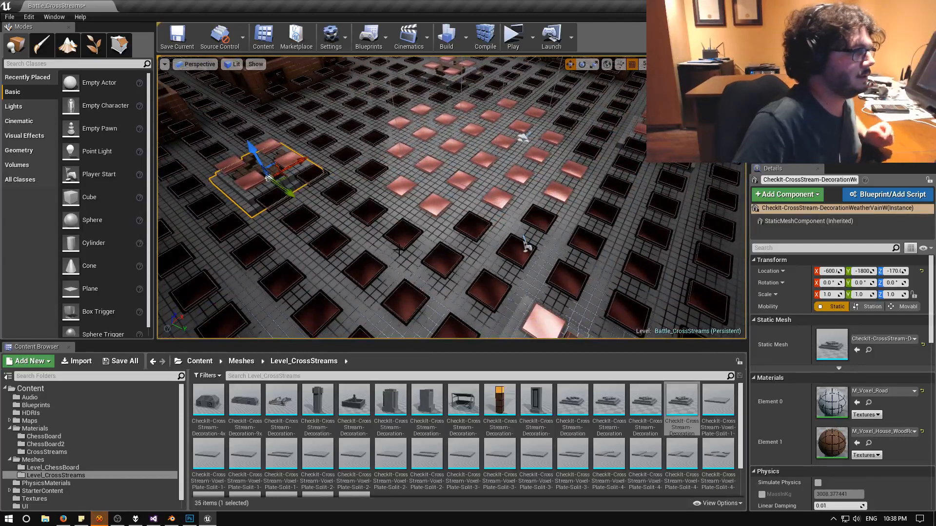
Duplicate M_Voxel_Road in the Materials CrossStreams folder and name the copy M_Voxel_WeatherLetterBase.
{"action": "left_click", "coordinate": [47, 452]}
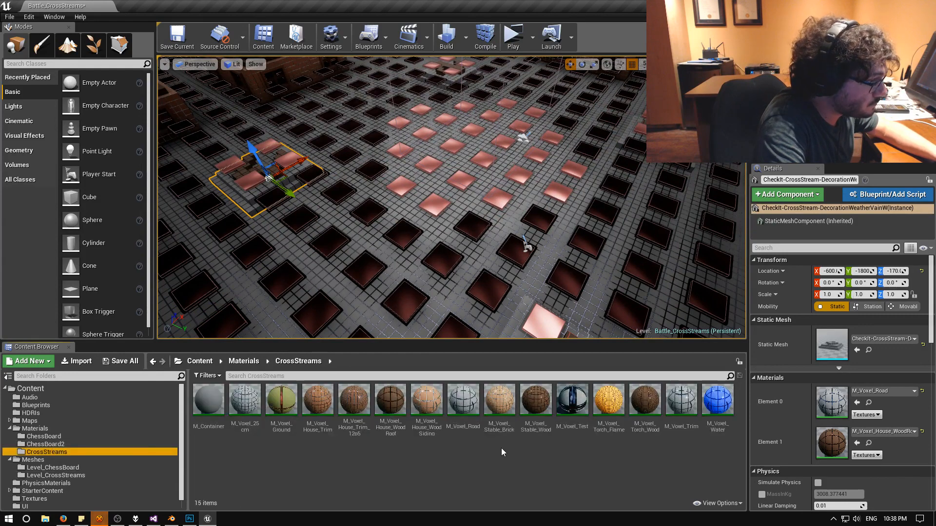
{"action": "double_click", "coordinate": [460, 401]}
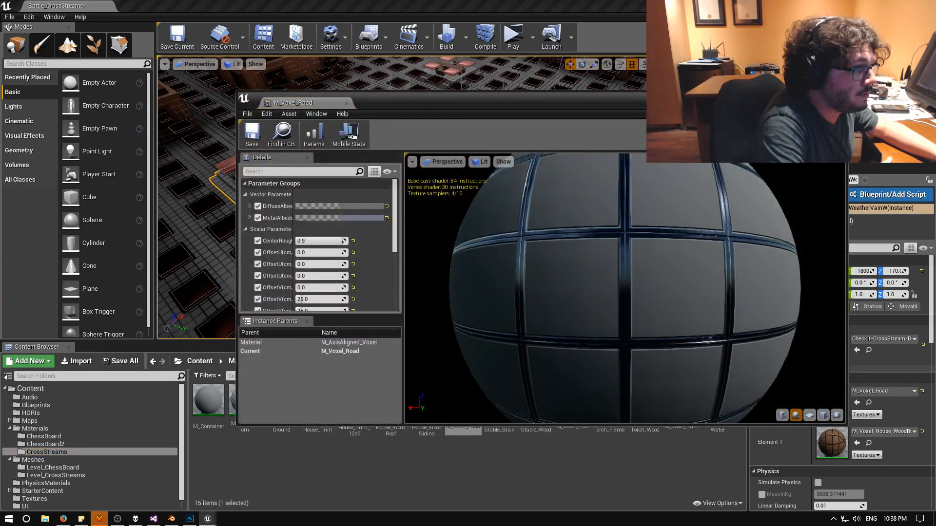
{"action": "left_click", "coordinate": [839, 96]}
{"action": "right_click", "coordinate": [474, 412]}
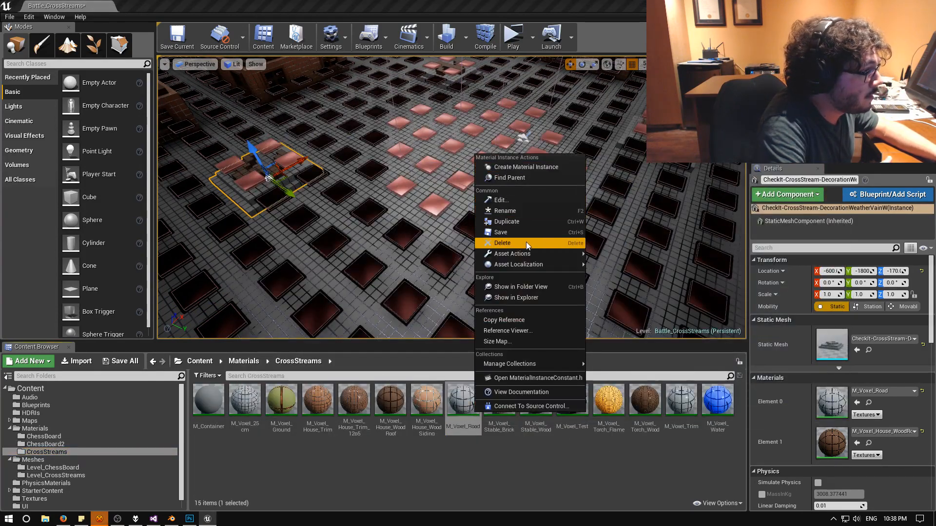
{"action": "left_click", "coordinate": [507, 221]}
{"action": "type", "text": "M_Voxel_"}
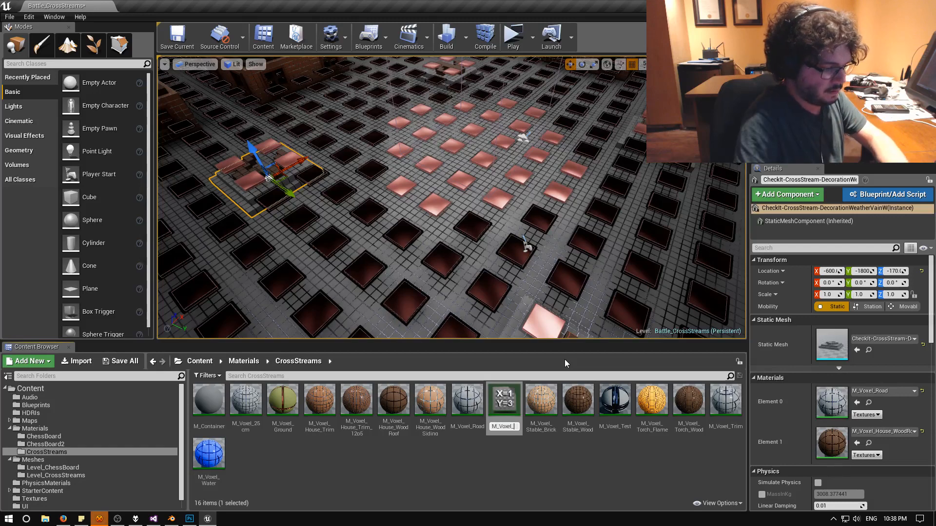
{"action": "type", "text": "WeatherLet"}
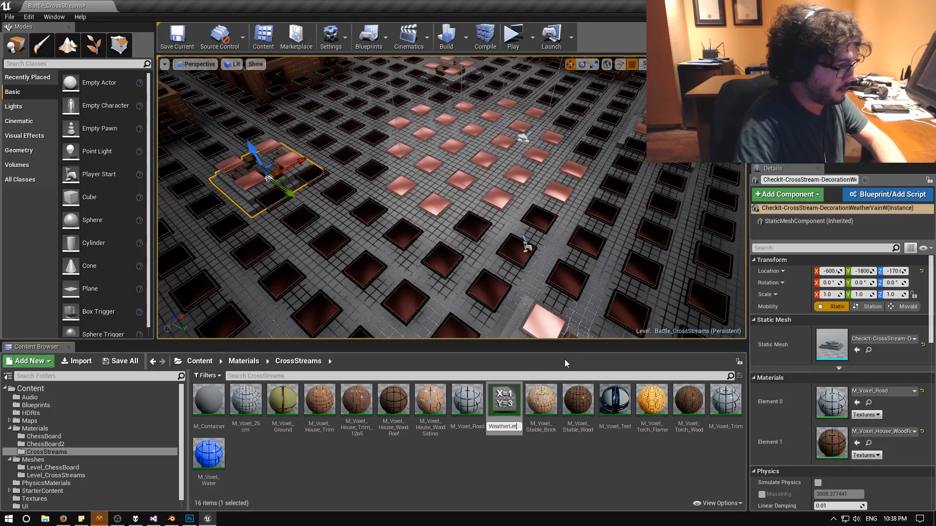
{"action": "type", "text": "terBase"}
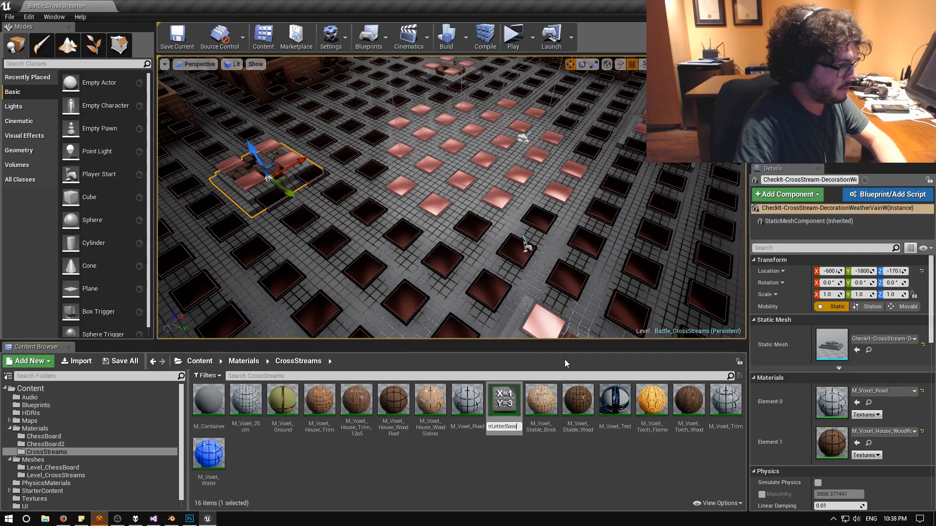
{"action": "key", "text": "Return"}
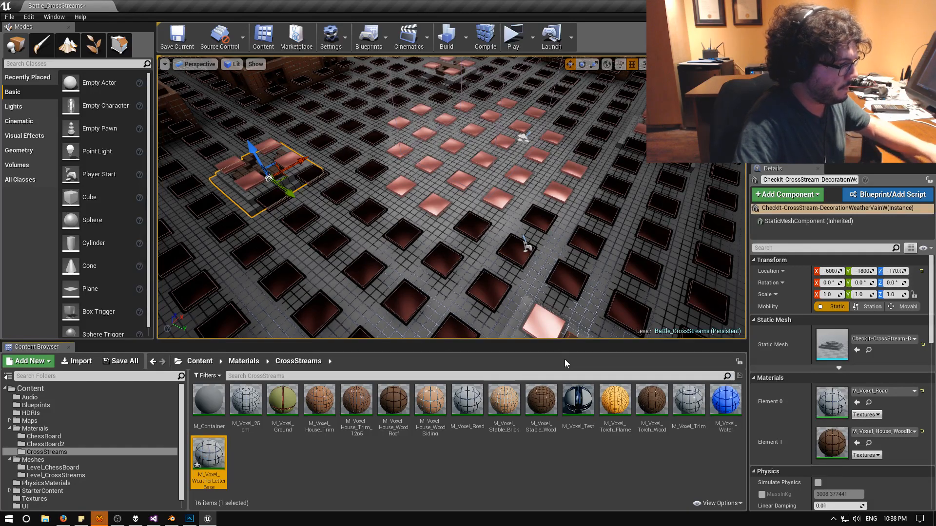
Darken the diffuse albedo colour of M_Voxel_WeatherLetterBase to a grey with value 0.09.
{"action": "double_click", "coordinate": [220, 455]}
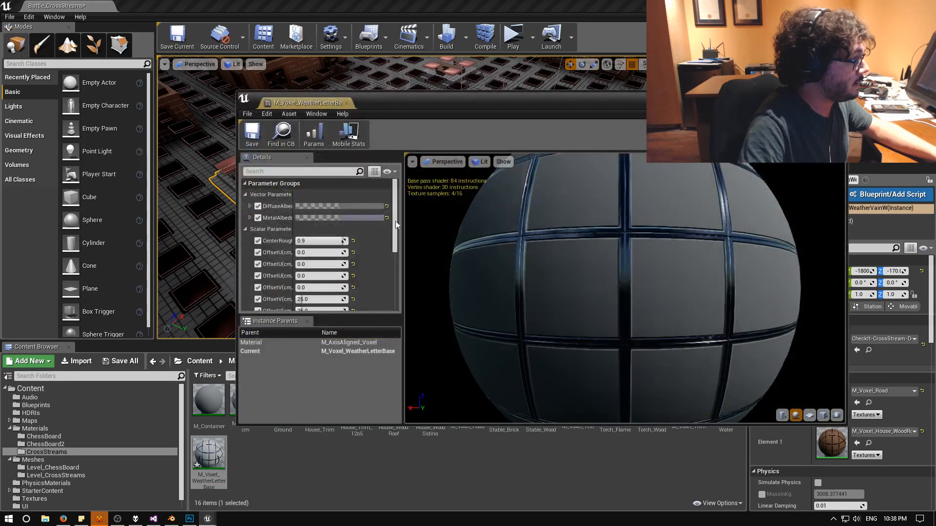
{"action": "left_click", "coordinate": [373, 206]}
{"action": "left_click_drag", "start_coordinate": [523, 323], "coordinate": [524, 330]}
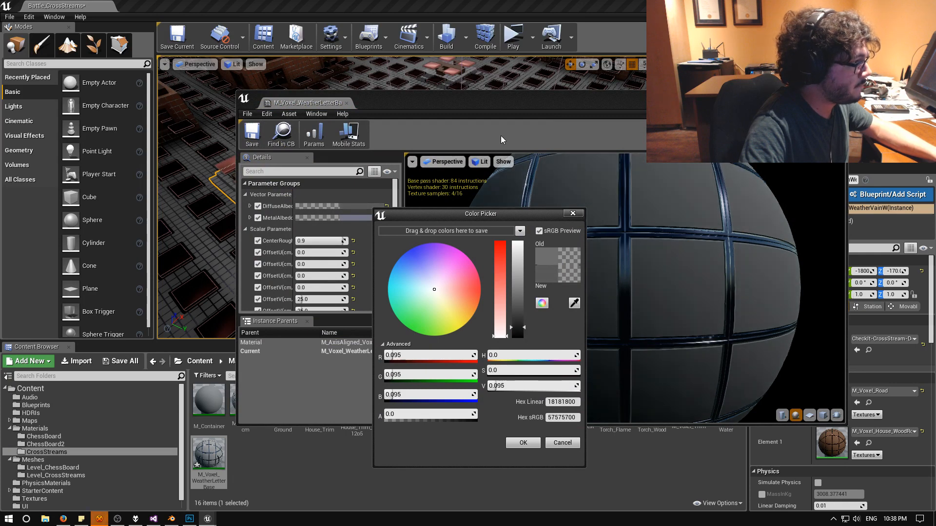
{"action": "left_click_drag", "start_coordinate": [477, 100], "coordinate": [641, 111]}
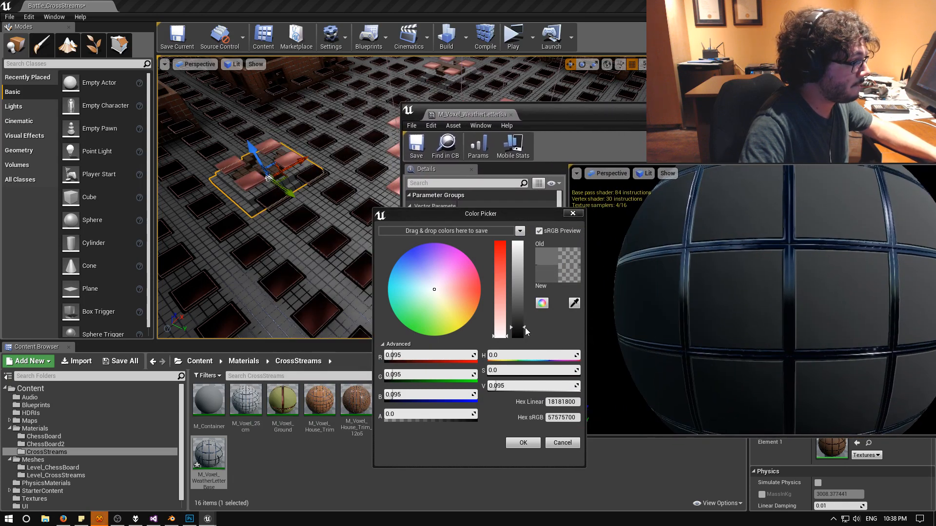
{"action": "left_click_drag", "start_coordinate": [525, 328], "coordinate": [523, 329]}
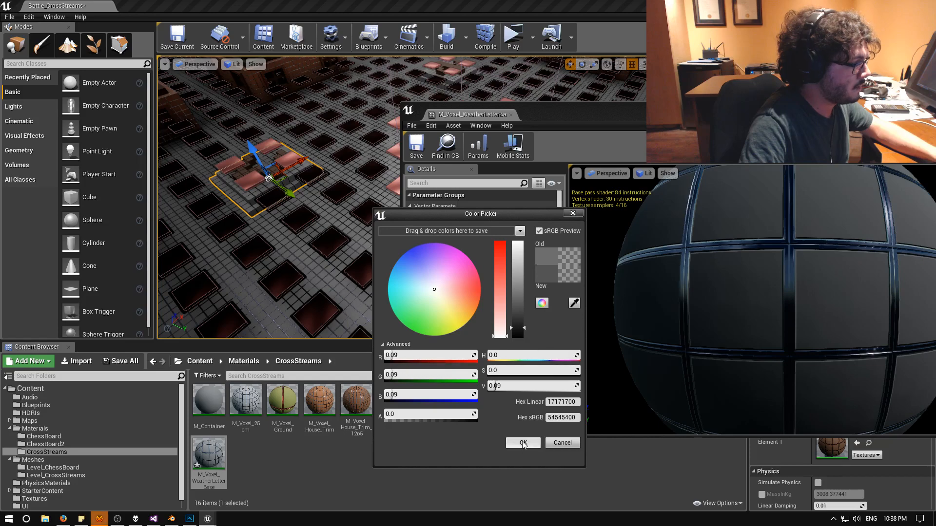
{"action": "left_click", "coordinate": [522, 443]}
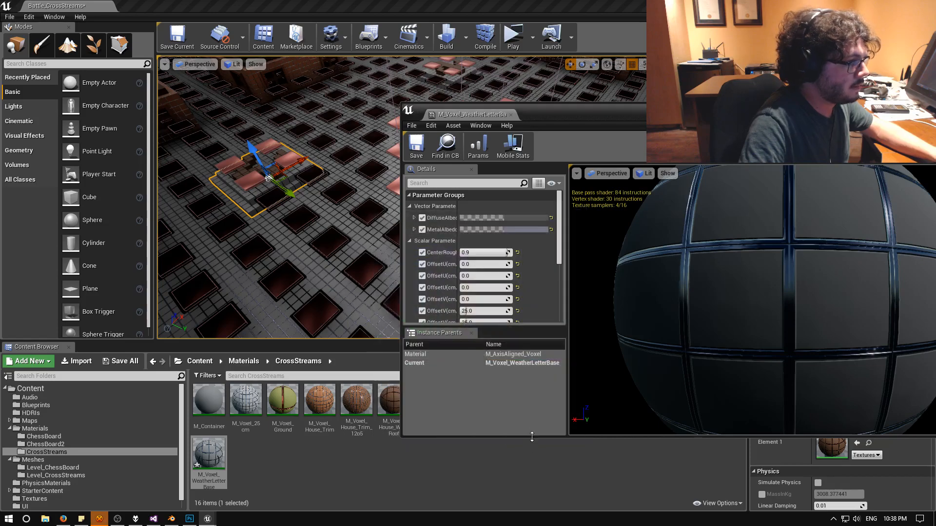
Save M_Voxel_WeatherLetterBase and close its material instance editor.
{"action": "left_click", "coordinate": [415, 143]}
{"action": "left_click_drag", "start_coordinate": [869, 111], "coordinate": [669, 91]}
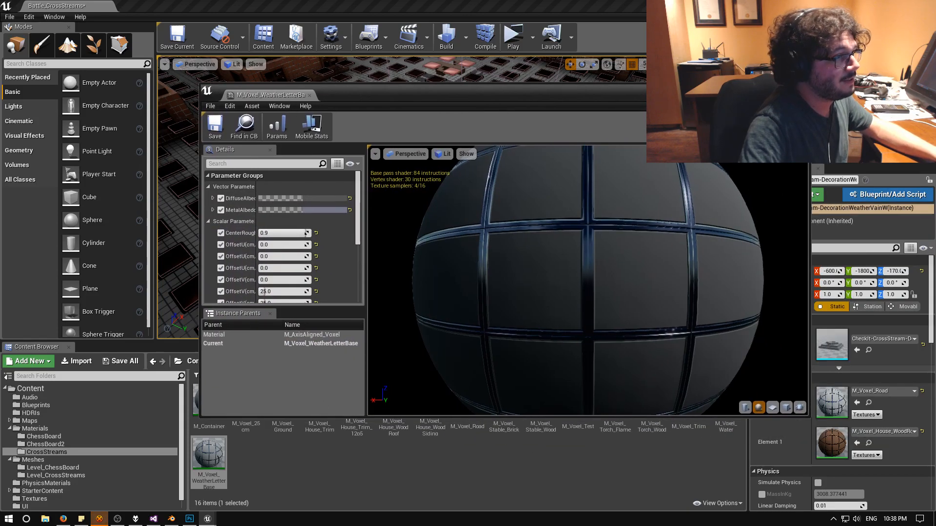
{"action": "left_click", "coordinate": [801, 89]}
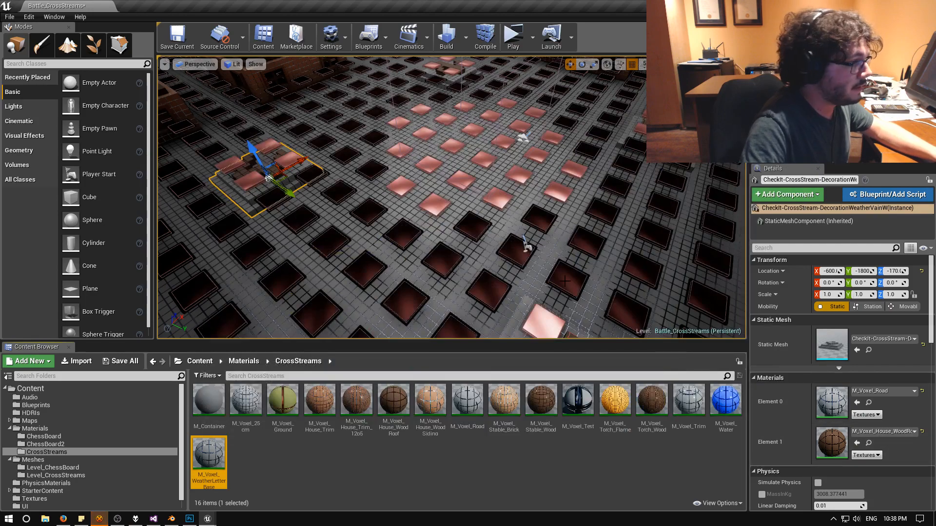
Select all four compass-letter decorations around the square and assign M_Voxel_WeatherLetterBase to their material Element 0.
{"action": "right_click_drag", "start_coordinate": [500, 260], "coordinate": [534, 289]}
{"action": "left_click", "coordinate": [469, 252], "text": "ctrl"}
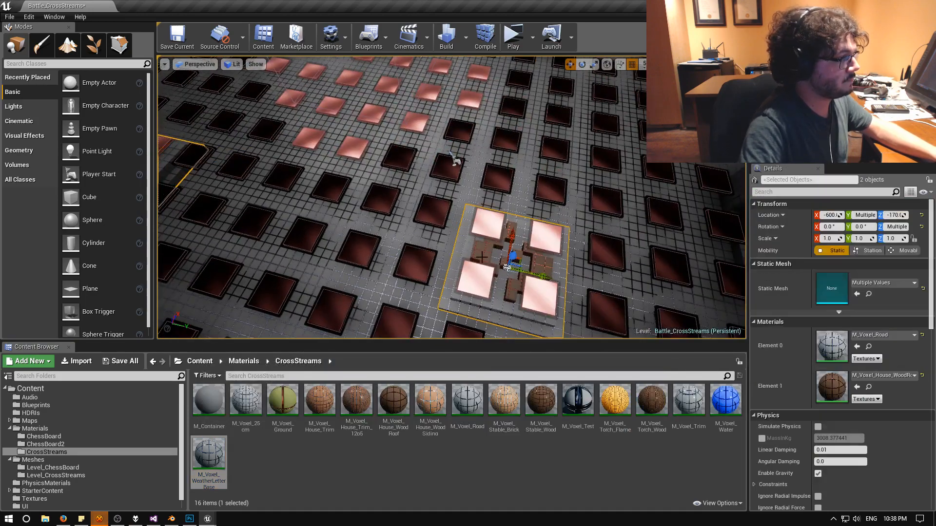
{"action": "right_click_drag", "start_coordinate": [447, 246], "coordinate": [445, 193]}
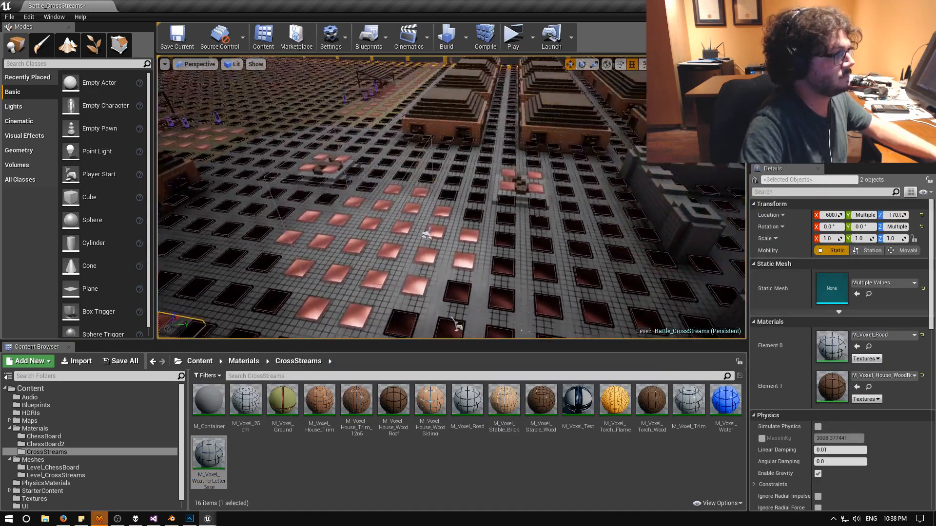
{"action": "left_click", "coordinate": [519, 188], "text": "ctrl"}
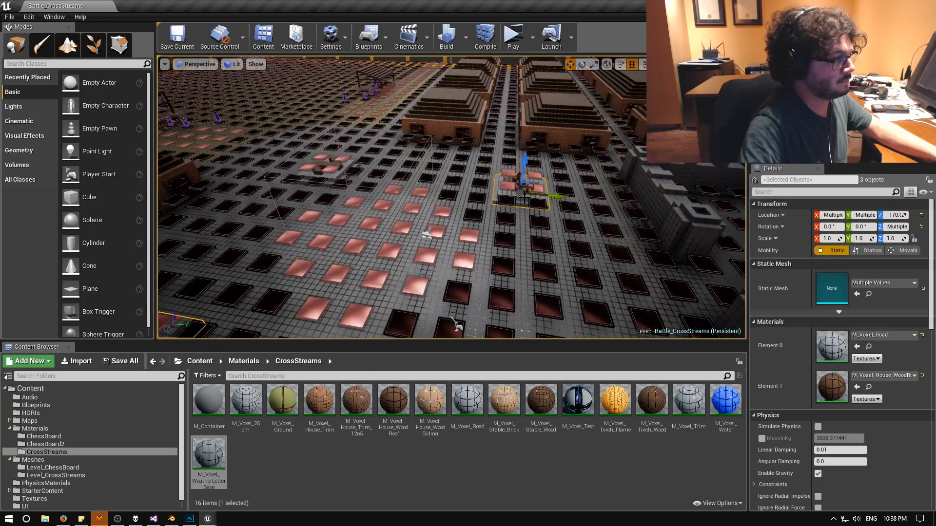
{"action": "left_click", "coordinate": [330, 180], "text": "ctrl"}
{"action": "left_click", "coordinate": [891, 337]}
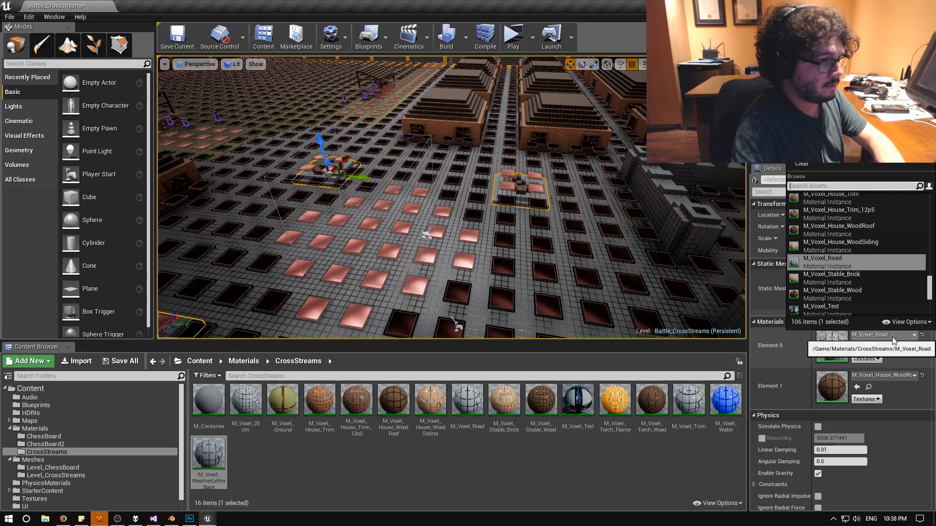
{"action": "type", "text": "weath"}
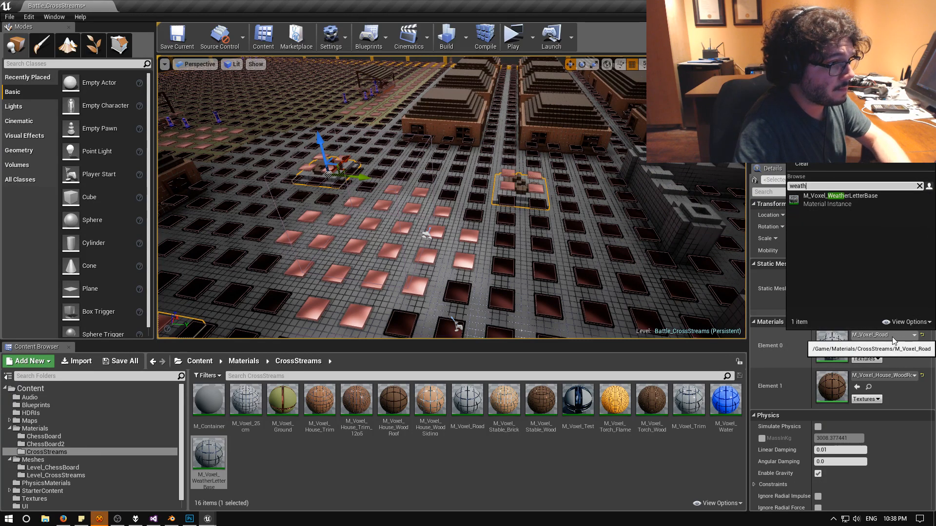
{"action": "left_click", "coordinate": [837, 201]}
Lighten the diffuse colour of M_Voxel_WeatherLetterBase while comparing it with the letter decorations in the level, and save the material.
{"action": "right_click_drag", "start_coordinate": [560, 205], "coordinate": [455, 217]}
{"action": "left_click", "coordinate": [411, 246]}
{"action": "right_click_drag", "start_coordinate": [412, 246], "coordinate": [602, 250]}
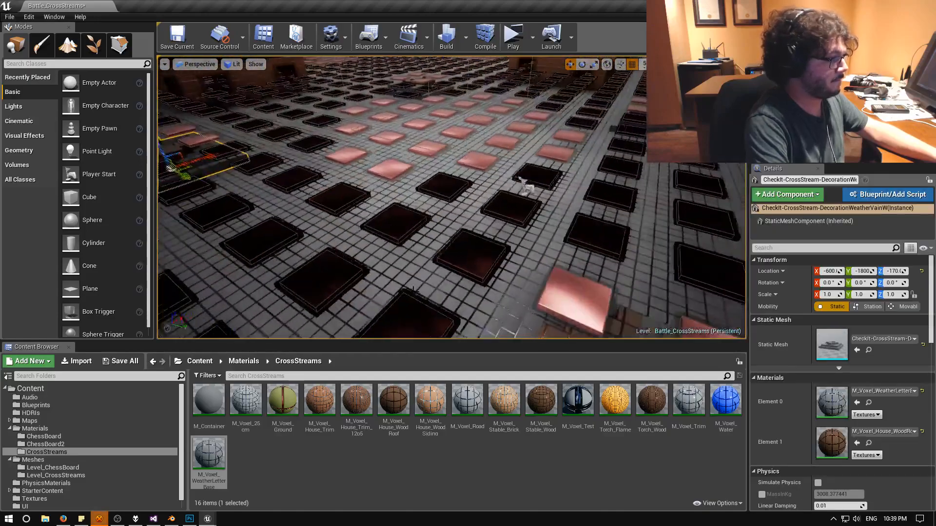
{"action": "mouse_move", "coordinate": [207, 519]}
{"action": "left_click", "coordinate": [286, 490]}
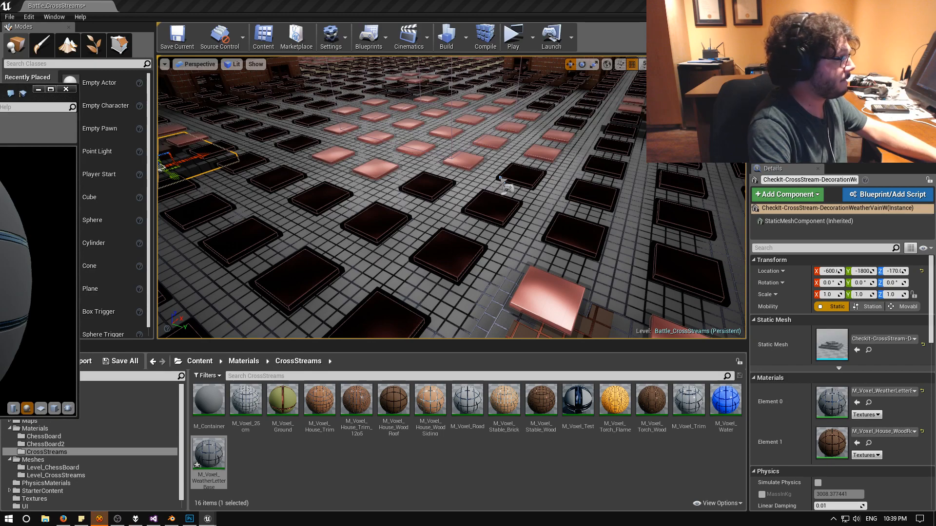
{"action": "right_click_drag", "start_coordinate": [451, 197], "coordinate": [480, 208]}
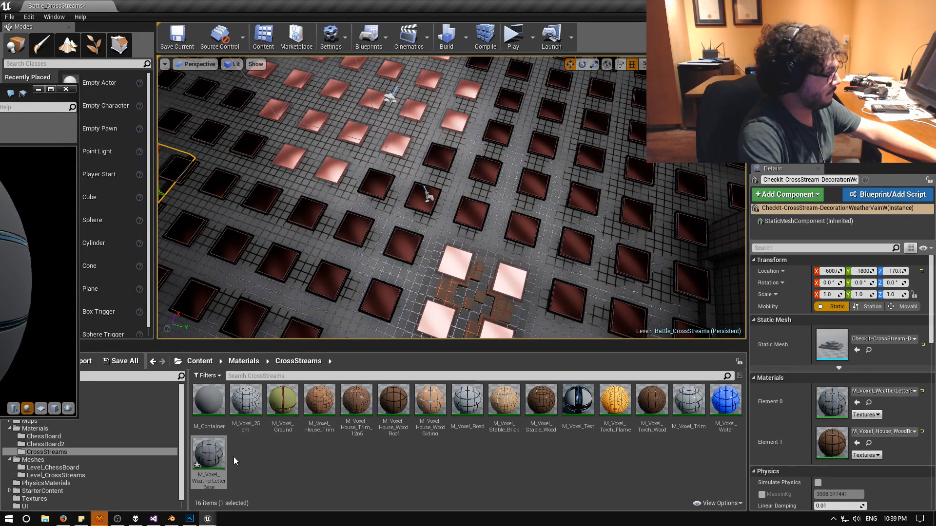
{"action": "right_click", "coordinate": [216, 453]}
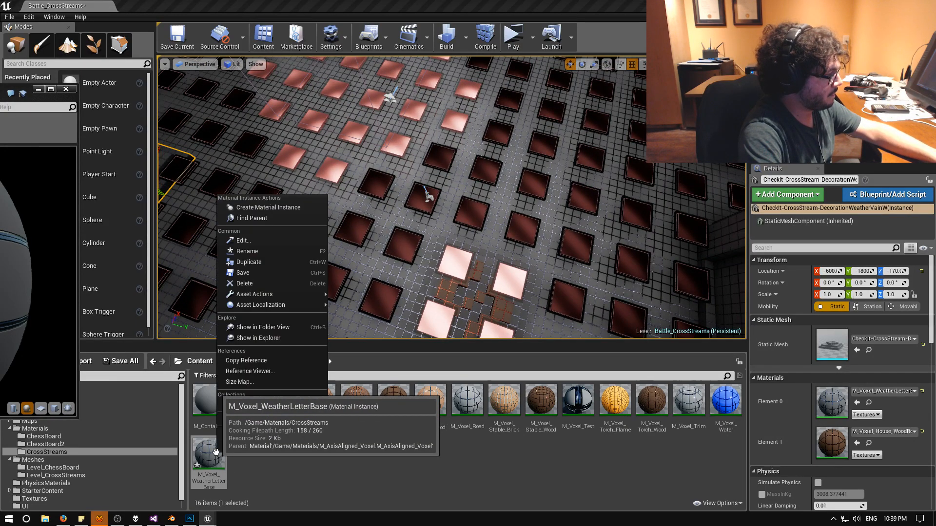
{"action": "left_click", "coordinate": [250, 273]}
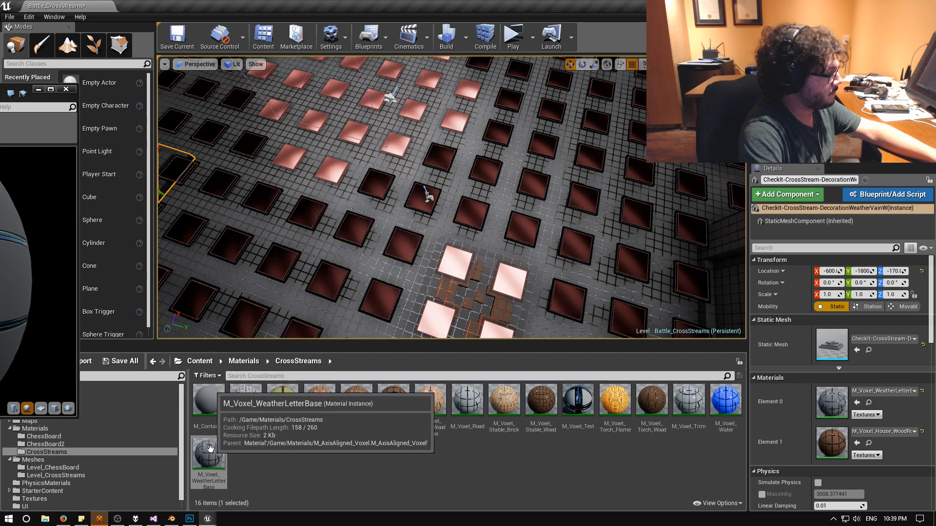
Duplicate M_Voxel_WeatherLetterBase in the CrossStreams materials folder and name the copy M_Voxel_WeatherLetterLetter.
{"action": "right_click", "coordinate": [210, 448]}
{"action": "left_click", "coordinate": [256, 265]}
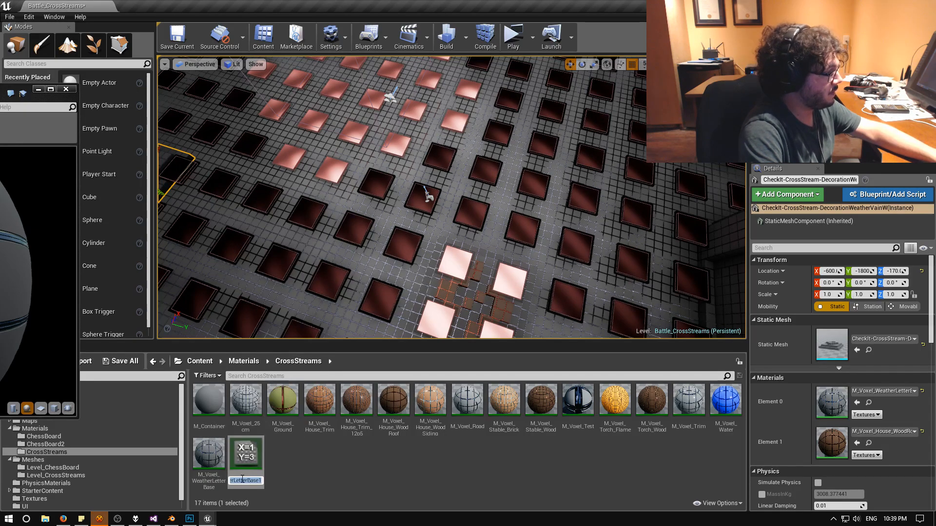
{"action": "key", "text": "BackSpace"}
{"action": "key", "text": "BackSpace"}
{"action": "key", "text": "BackSpace"}
{"action": "key", "text": "BackSpace"}
{"action": "key", "text": "BackSpace"}
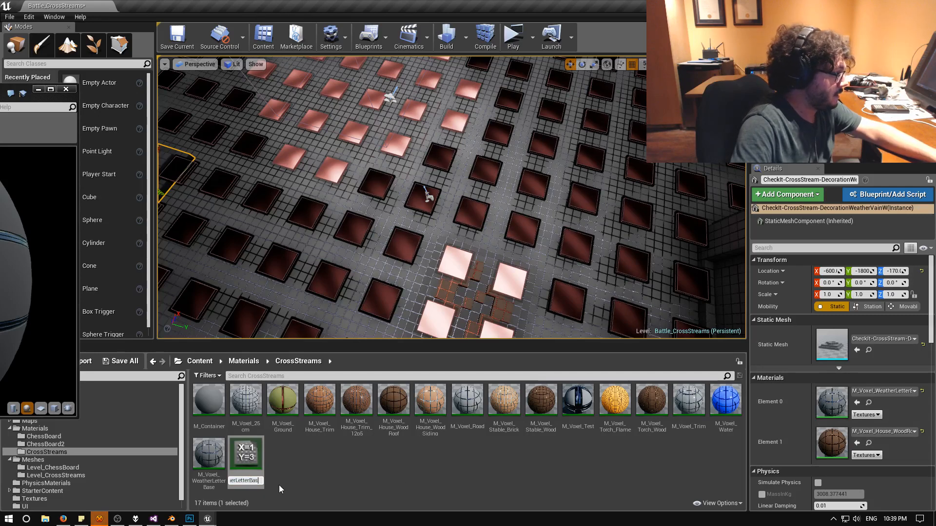
{"action": "type", "text": "Letter"}
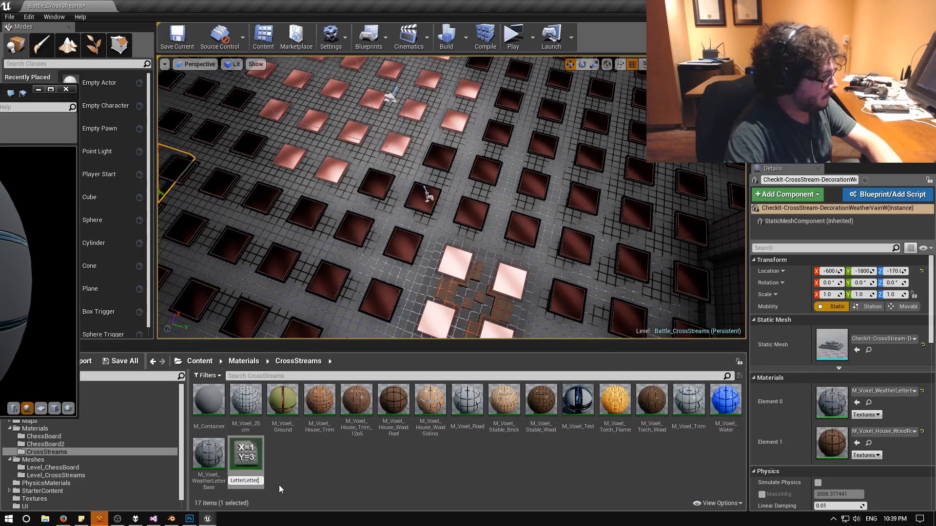
{"action": "key", "text": "Return"}
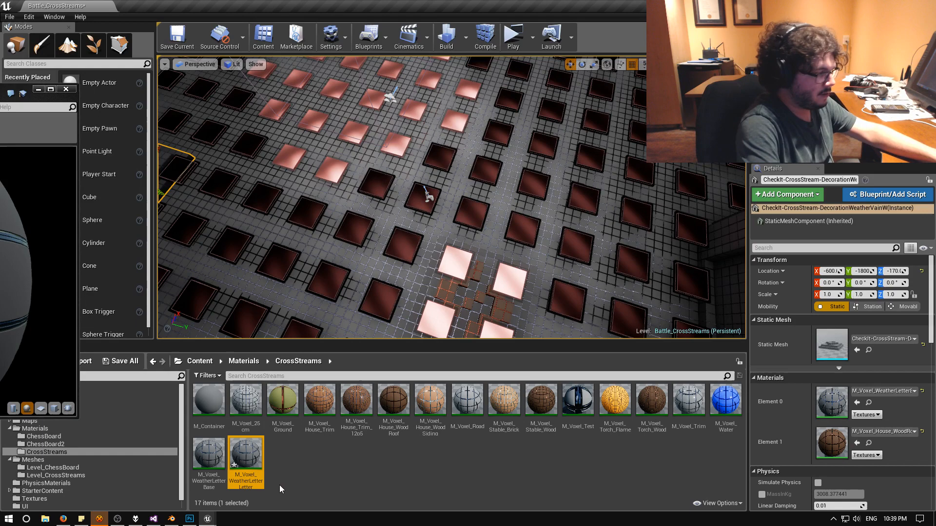
Darken the diffuse albedo of M_Voxel_WeatherLetterLetter to a near-black grey with value 0.01 and save the material.
{"action": "double_click", "coordinate": [251, 451]}
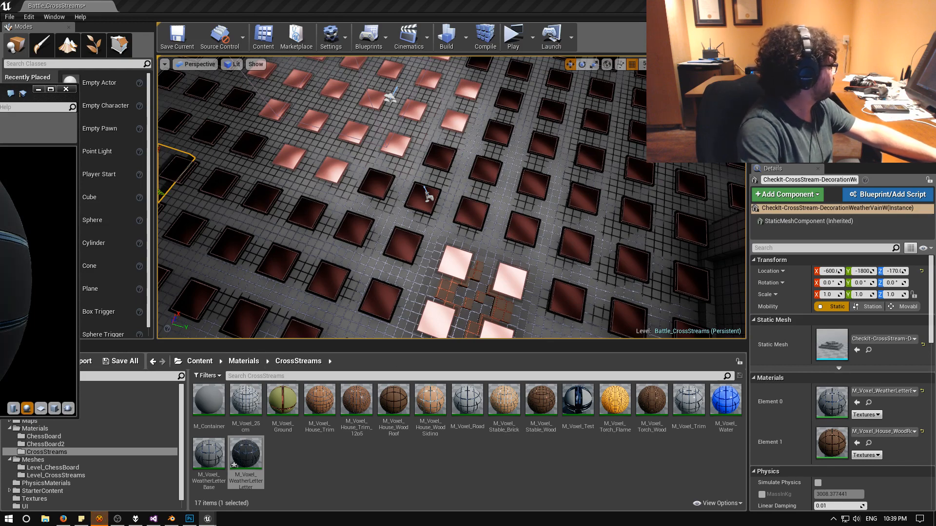
{"action": "left_click_drag", "start_coordinate": [0, 221], "coordinate": [527, 207]}
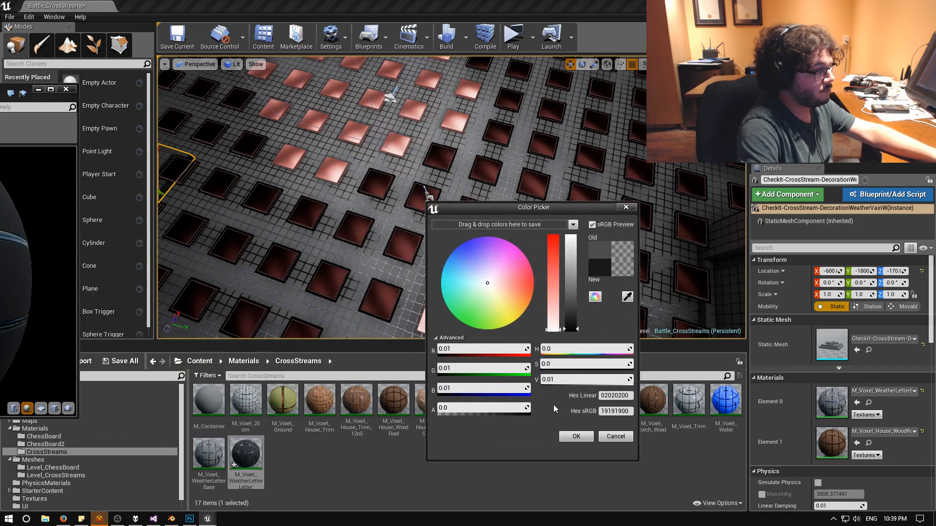
{"action": "left_click_drag", "start_coordinate": [524, 210], "coordinate": [0, 210]}
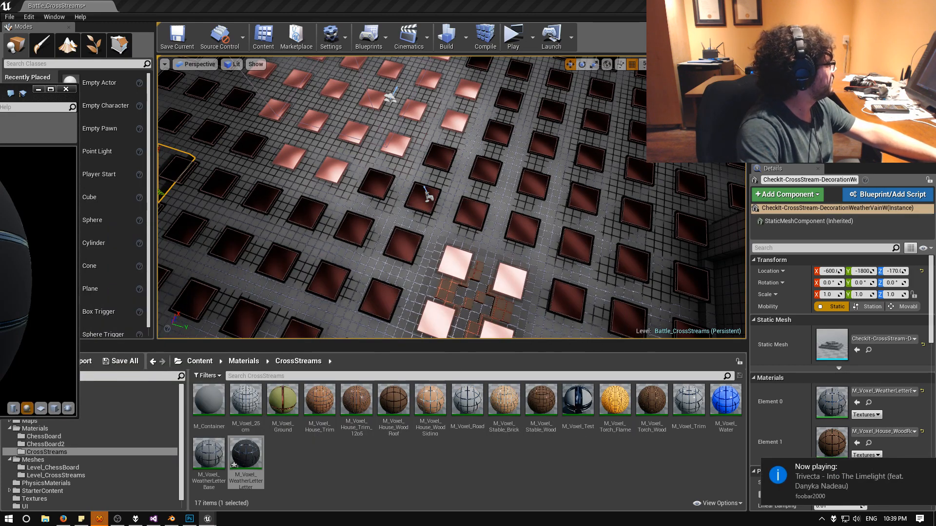
{"action": "left_click_drag", "start_coordinate": [0, 91], "coordinate": [522, 116]}
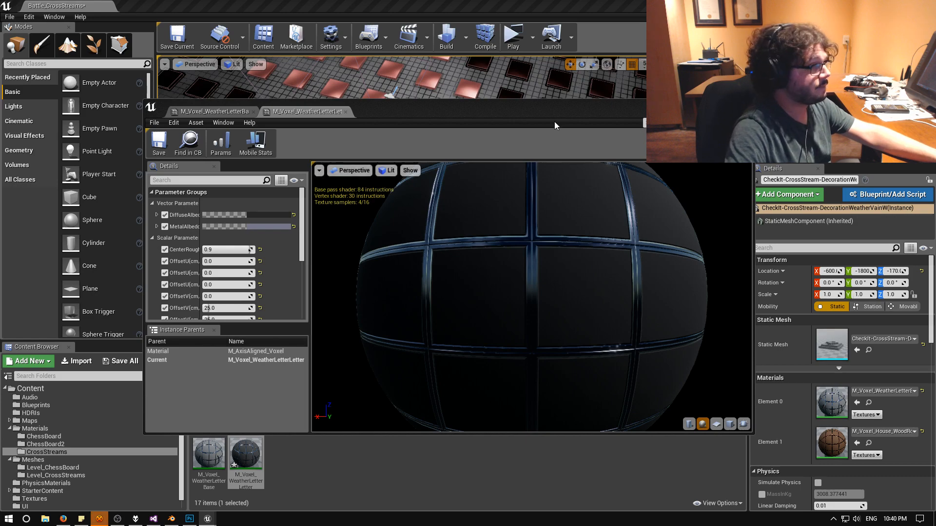
{"action": "left_click_drag", "start_coordinate": [552, 116], "coordinate": [0, 109]}
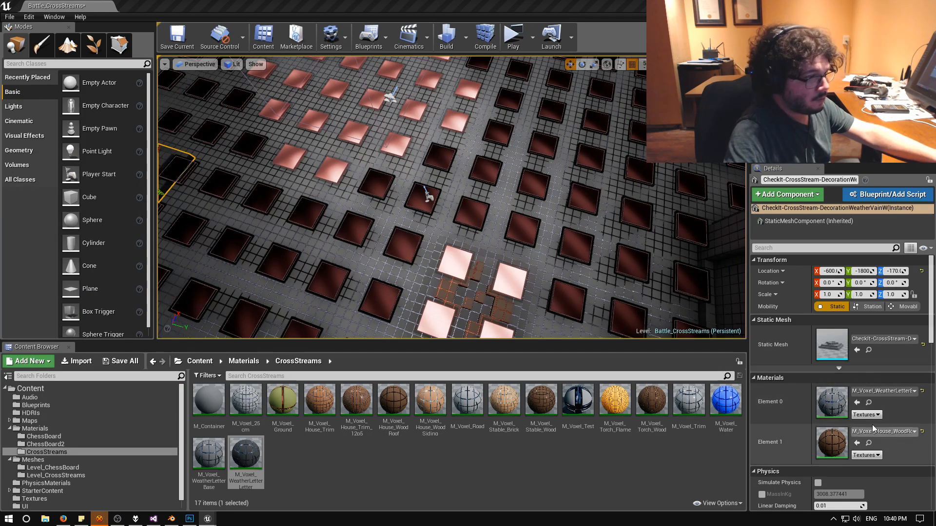
Select all four compass-letter decorations and assign M_Voxel_WeatherLetterLetter to their material Element 1.
{"action": "left_click", "coordinate": [465, 293]}
{"action": "right_click_drag", "start_coordinate": [430, 251], "coordinate": [424, 249]}
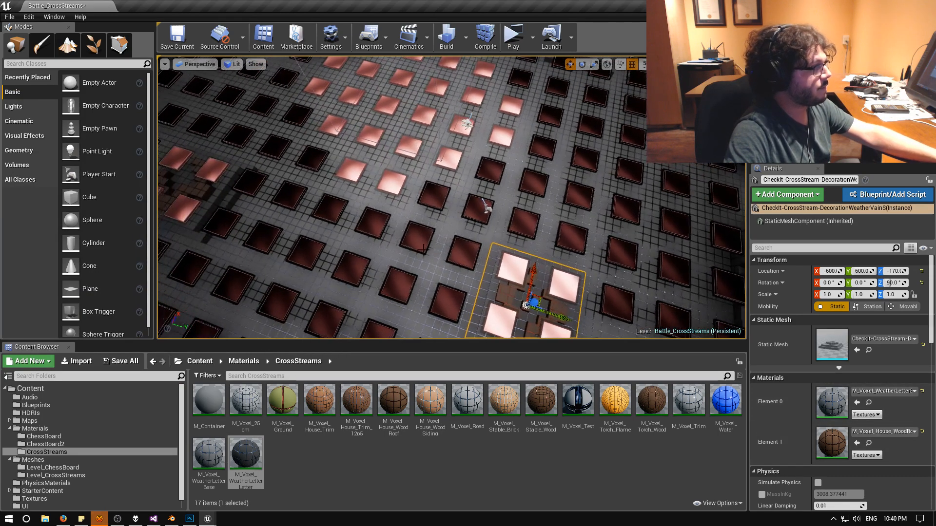
{"action": "right_click_drag", "start_coordinate": [453, 287], "coordinate": [447, 285]}
{"action": "left_click", "coordinate": [320, 188], "text": "ctrl"}
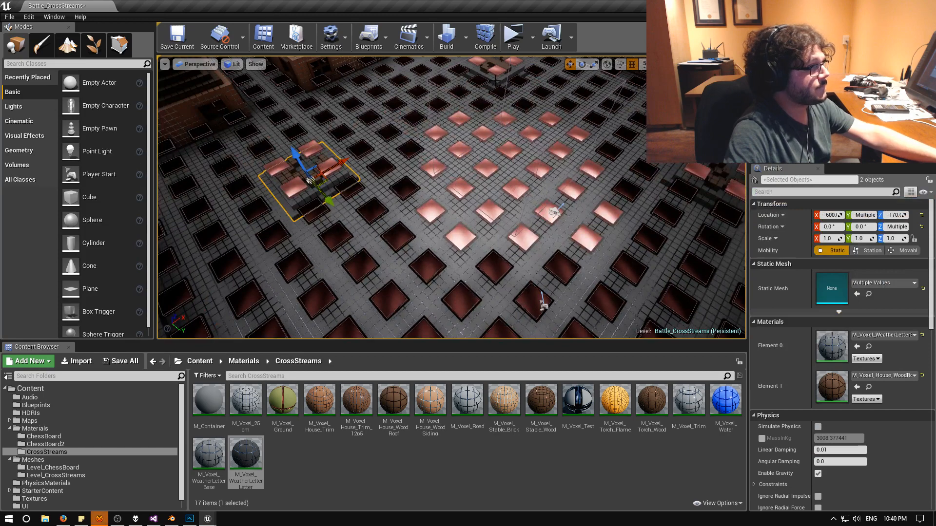
{"action": "left_click", "coordinate": [496, 81], "text": "ctrl"}
{"action": "right_click_drag", "start_coordinate": [519, 147], "coordinate": [536, 135]}
{"action": "left_click", "coordinate": [536, 125], "text": "ctrl"}
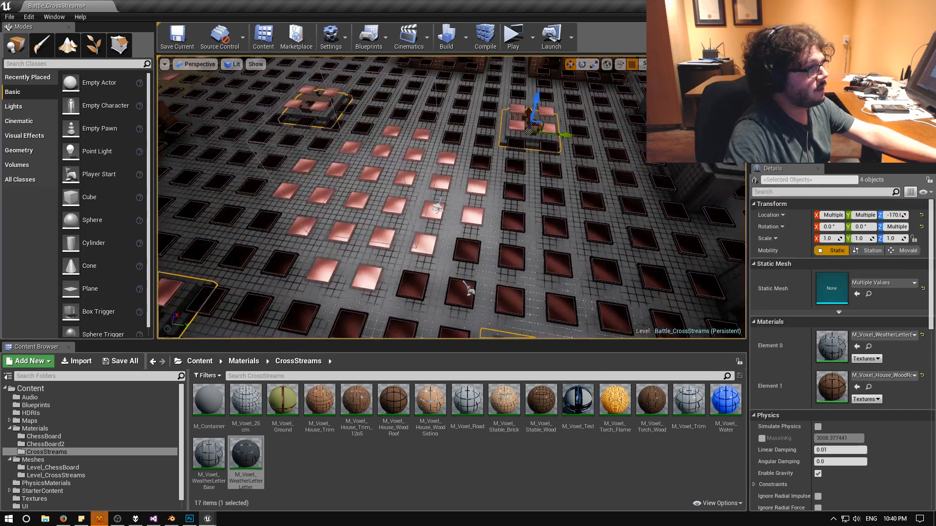
{"action": "left_click", "coordinate": [876, 375]}
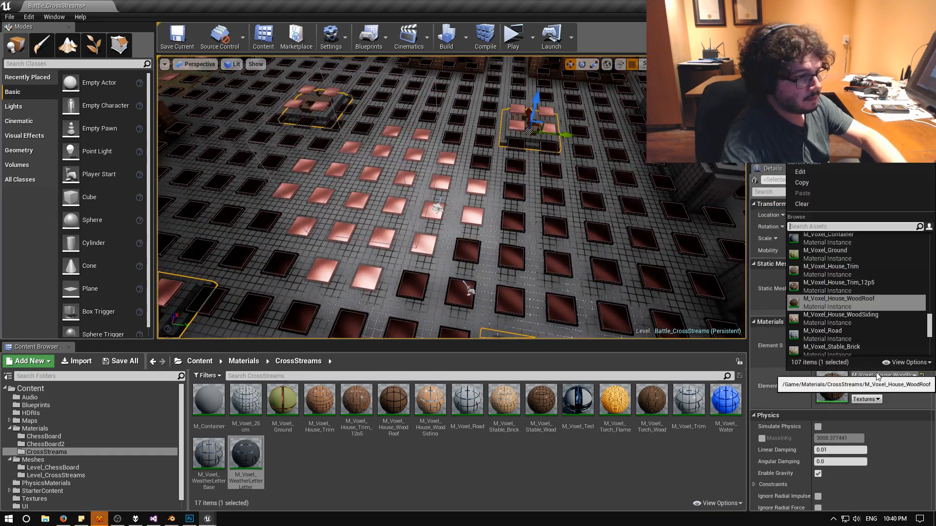
{"action": "type", "text": "weat"}
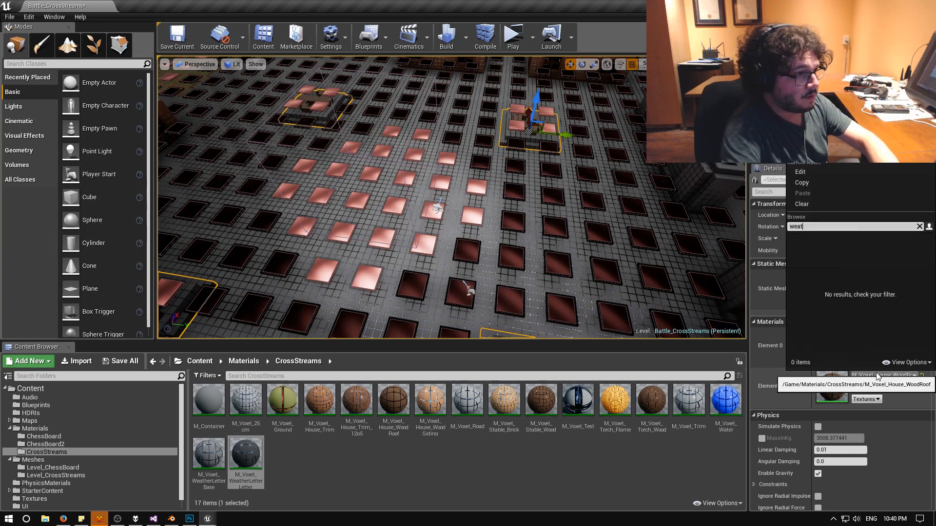
{"action": "type", "text": "n\\her"}
{"action": "left_click", "coordinate": [858, 259]}
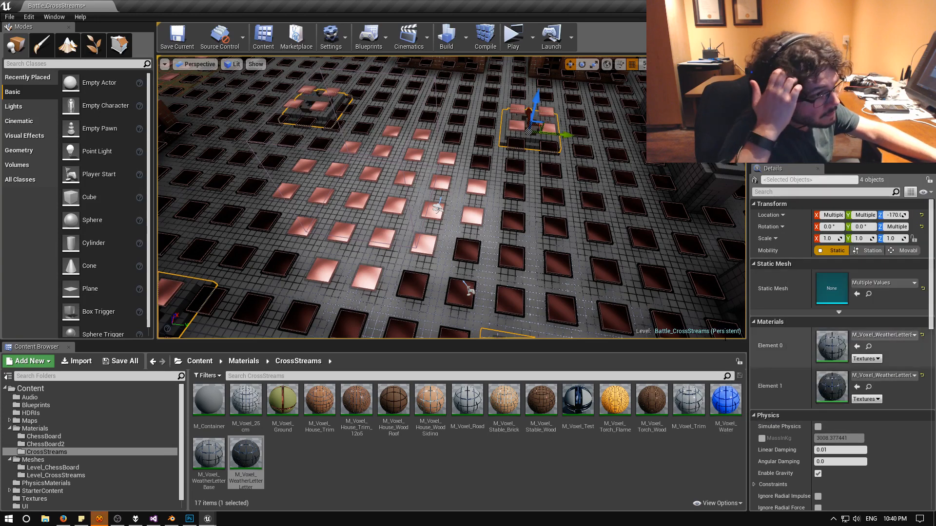
Check the raised letter up close and darken the metal albedo colour of M_Voxel_WeatherLetterLetter to value 0.05.
{"action": "right_click_drag", "start_coordinate": [531, 246], "coordinate": [470, 253]}
{"action": "right_click_drag", "start_coordinate": [526, 319], "coordinate": [526, 320]}
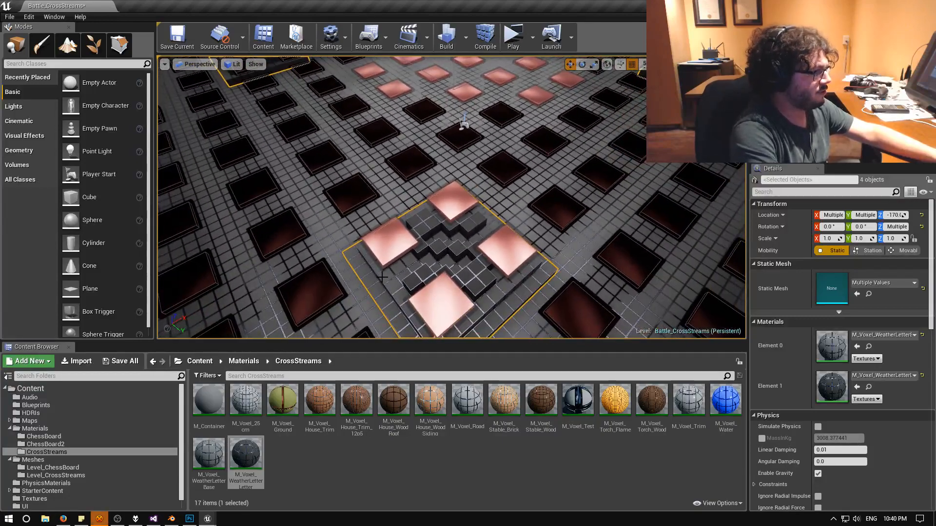
{"action": "double_click", "coordinate": [245, 453]}
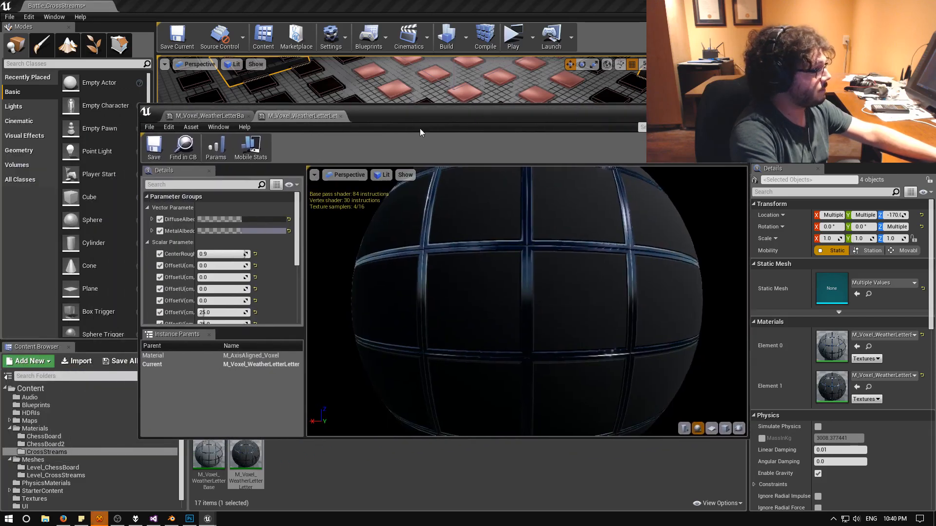
{"action": "left_click", "coordinate": [271, 231]}
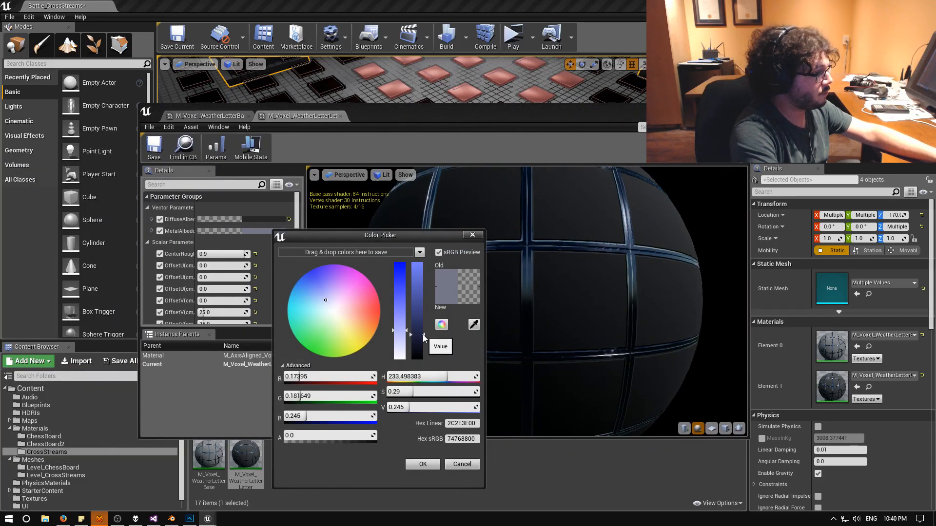
{"action": "left_click_drag", "start_coordinate": [423, 336], "coordinate": [426, 349]}
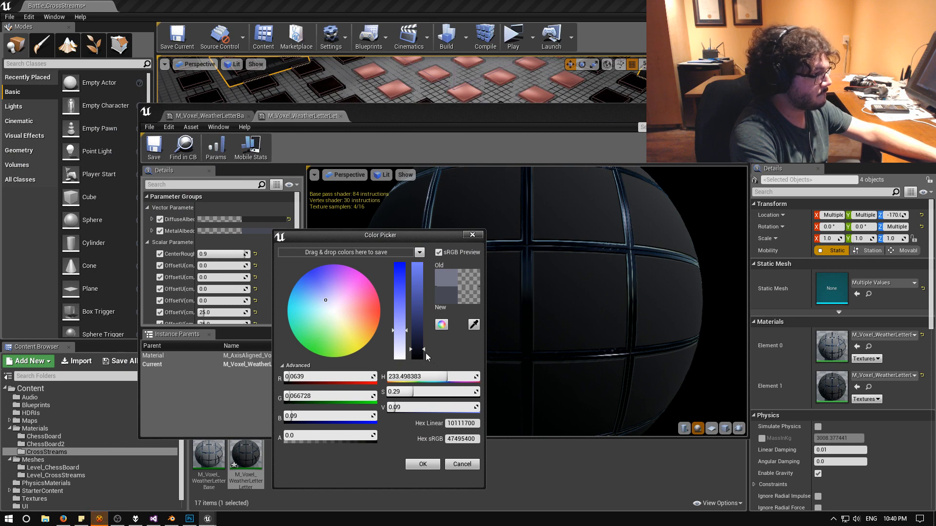
{"action": "left_click_drag", "start_coordinate": [426, 352], "coordinate": [425, 355]}
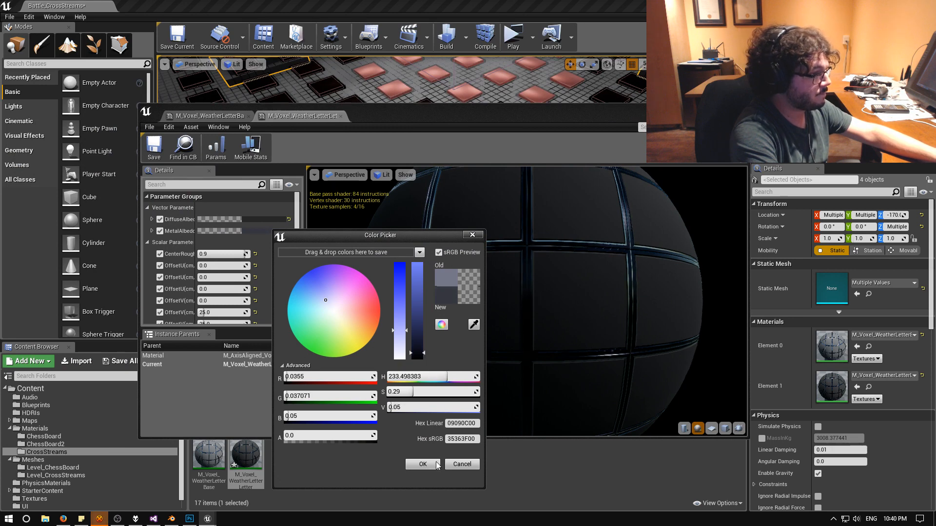
{"action": "left_click", "coordinate": [422, 464]}
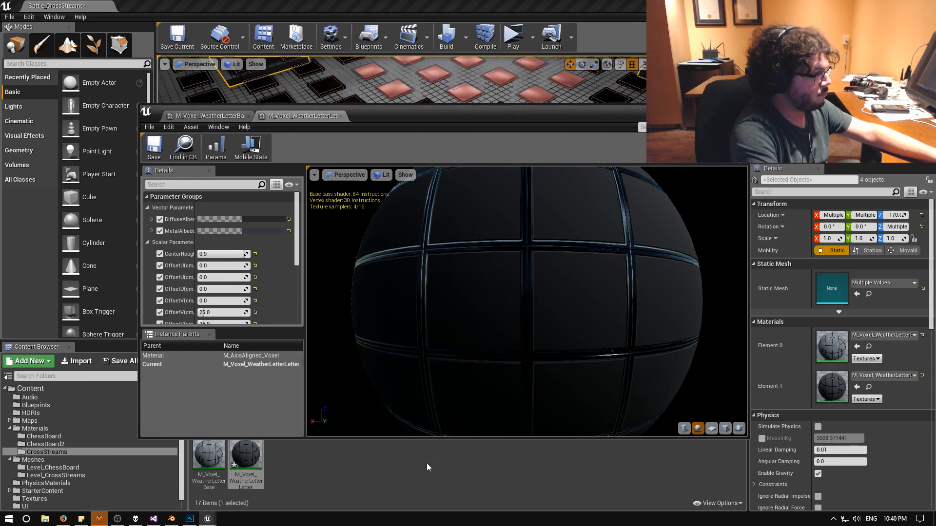
Darken the metal albedo colour of M_Voxel_WeatherLetterBase to value 0.05 and close the material editor.
{"action": "left_click", "coordinate": [209, 116]}
{"action": "left_click", "coordinate": [263, 230]}
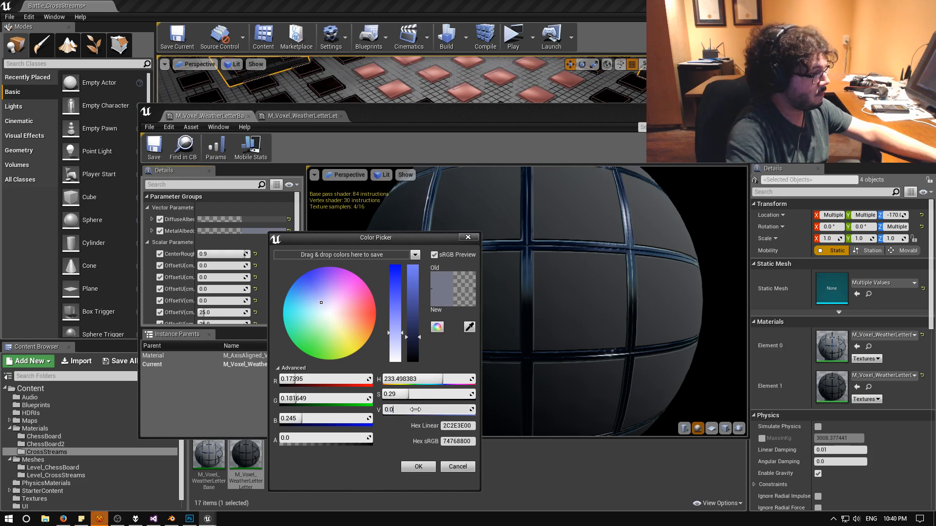
{"action": "type", "text": "5"}
{"action": "key", "text": "Return"}
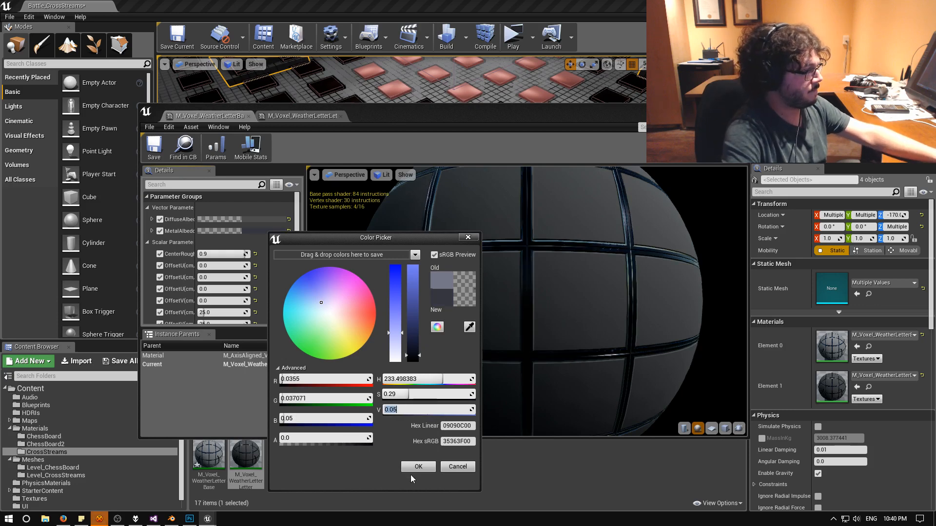
{"action": "left_click", "coordinate": [417, 467]}
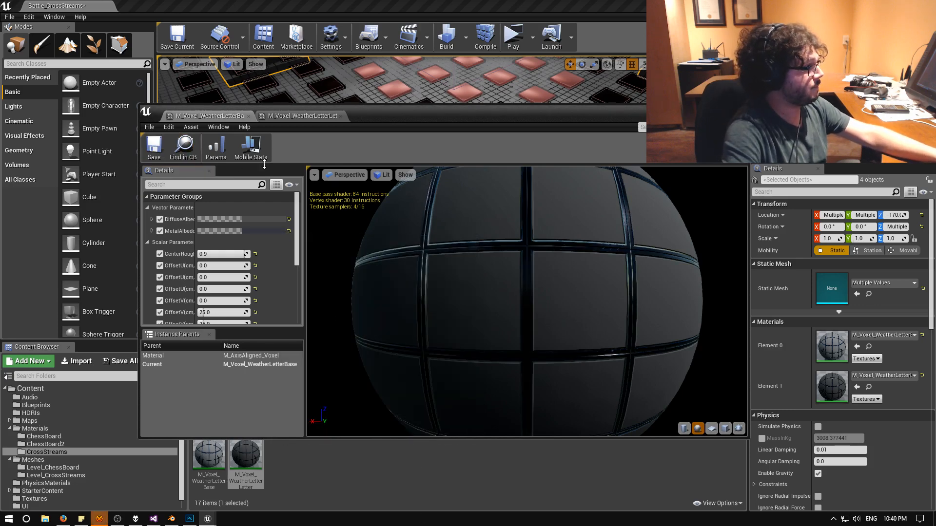
{"action": "left_click_drag", "start_coordinate": [720, 110], "coordinate": [710, 112]}
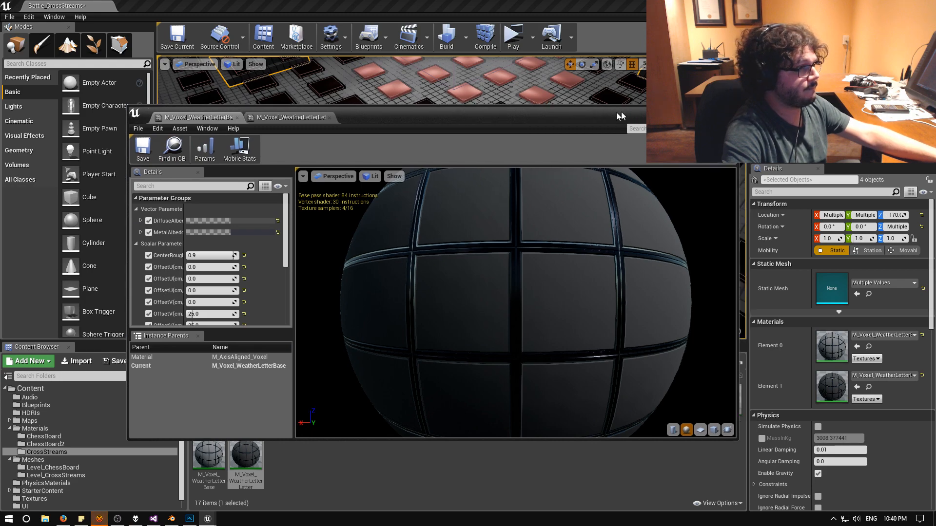
{"action": "left_click", "coordinate": [730, 110]}
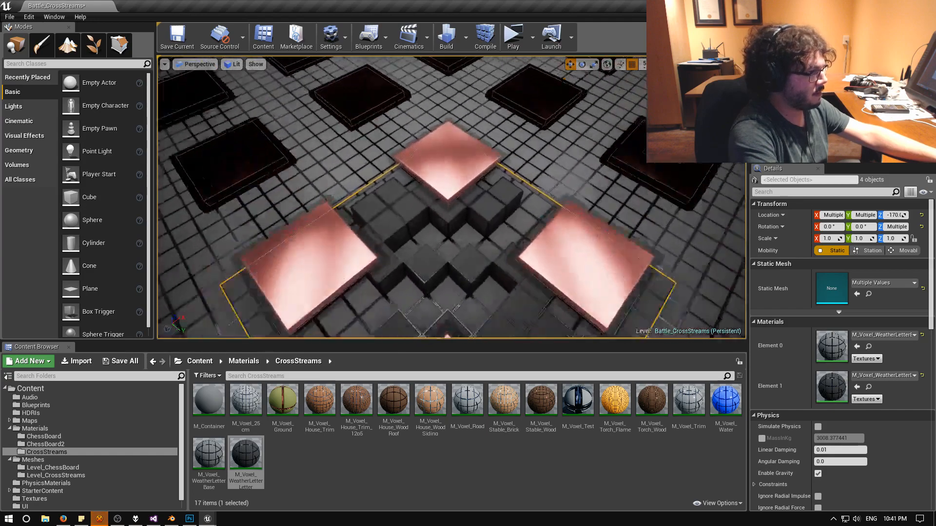
Inspect the darkened compass-letter decorations up close and from above, and save the current level.
{"action": "right_click_drag", "start_coordinate": [452, 197], "coordinate": [544, 180]}
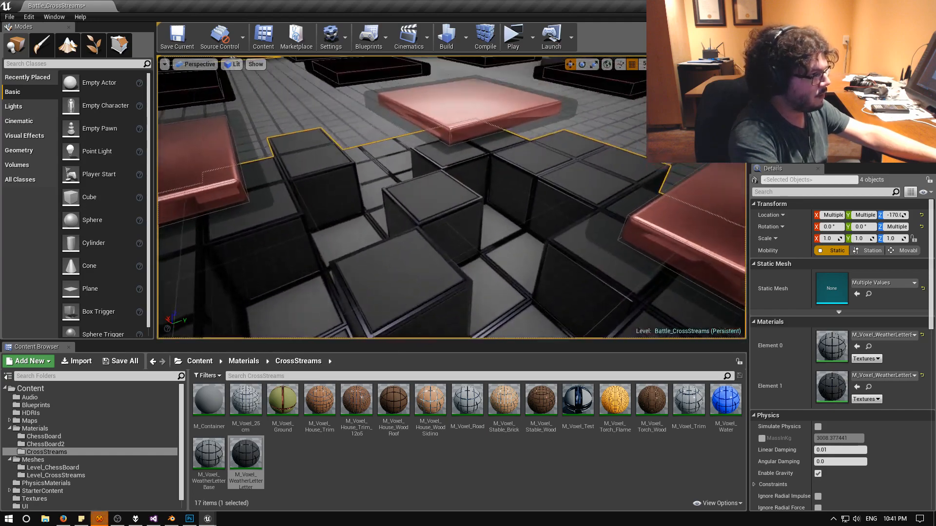
{"action": "key", "text": "w"}
{"action": "mouse_move", "coordinate": [451, 197]}
{"action": "right_mouse_down"}
{"action": "mouse_move", "coordinate": [450, 187]}
{"action": "mouse_move", "coordinate": [459, 195]}
{"action": "right_mouse_up"}
{"action": "key", "text": "s"}
{"action": "key", "text": "w"}
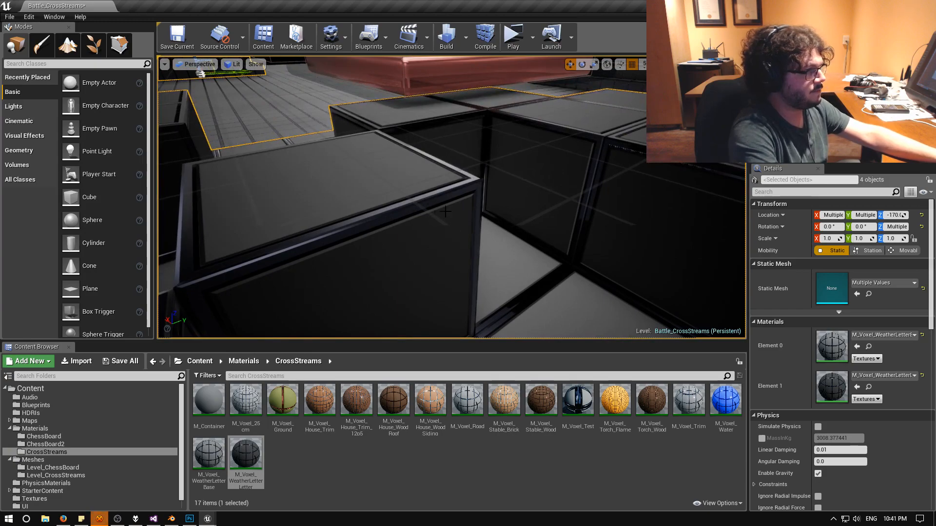
{"action": "key", "text": "s"}
{"action": "mouse_move", "coordinate": [536, 278]}
{"action": "right_mouse_down"}
{"action": "mouse_move", "coordinate": [547, 292]}
{"action": "mouse_move", "coordinate": [536, 278]}
{"action": "right_mouse_up"}
{"action": "key", "text": "s"}
{"action": "key", "text": "d"}
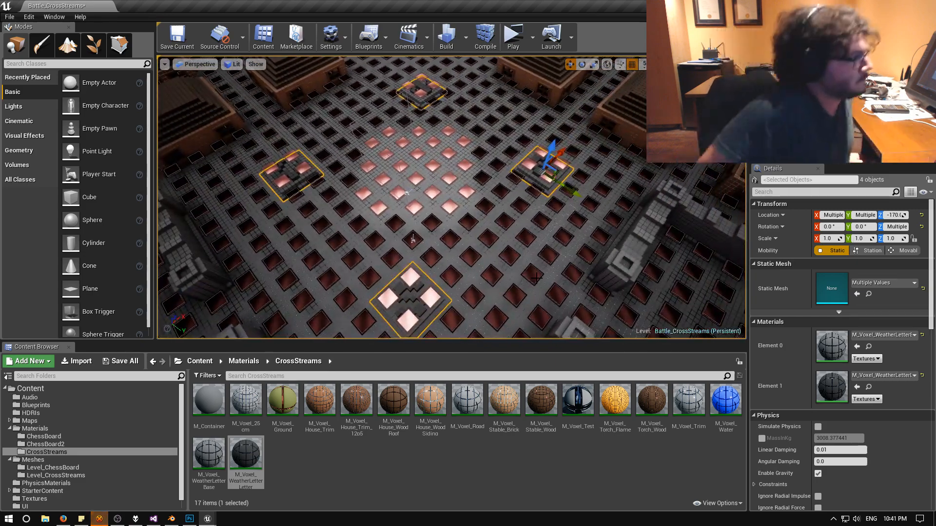
{"action": "right_click_drag", "start_coordinate": [536, 277], "coordinate": [536, 278]}
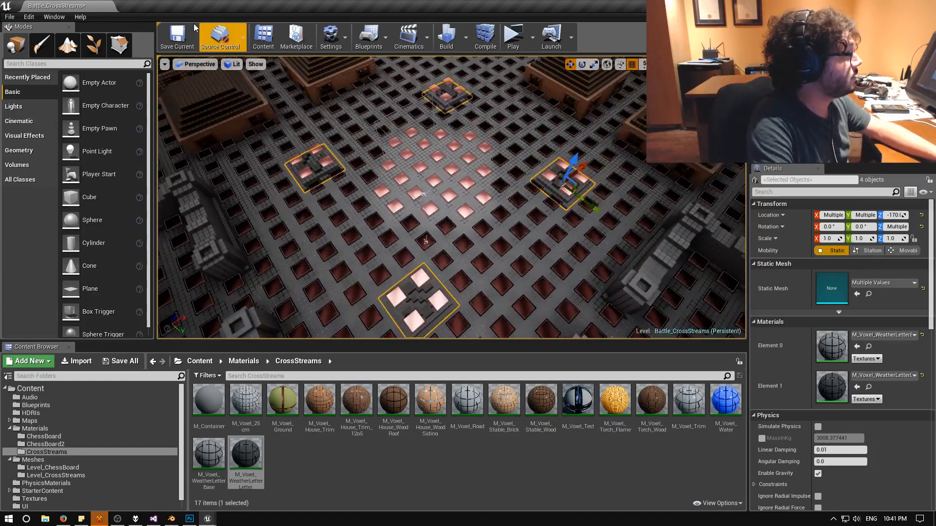
{"action": "left_click", "coordinate": [181, 43]}
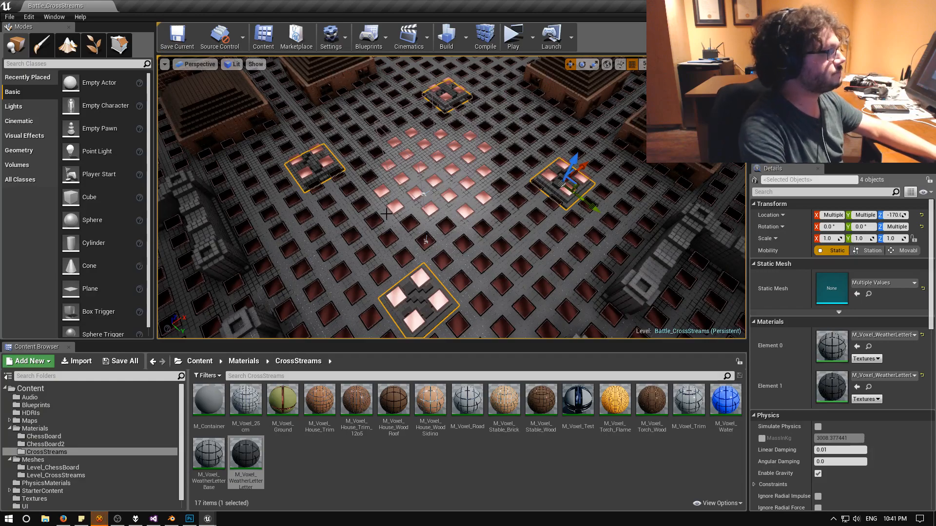
{"action": "right_click_drag", "start_coordinate": [386, 214], "coordinate": [380, 255]}
{"action": "key", "text": "w"}
{"action": "key", "text": "s"}
{"action": "key", "text": "s"}
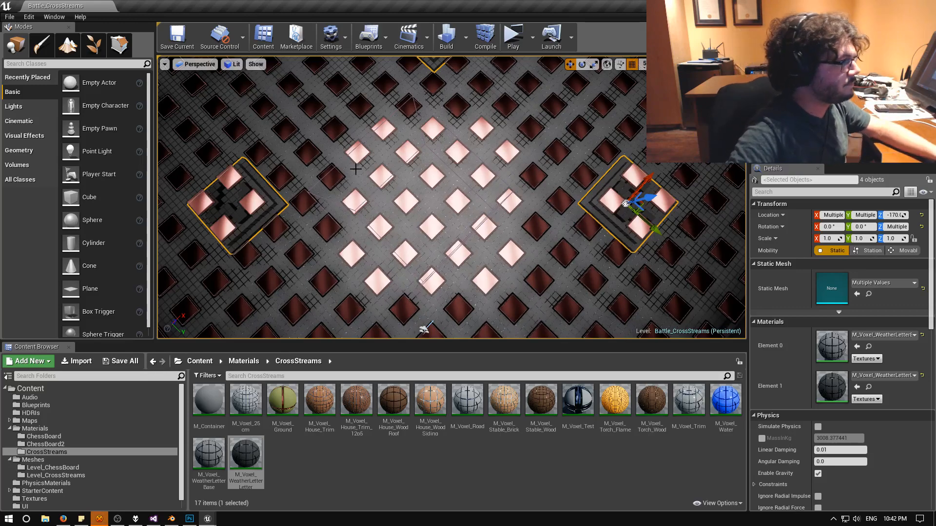
Switch to Blender and save the model file CheckIt-CrossStream-DecorationWeatherVainW.blend.
{"action": "key", "text": "super+d"}
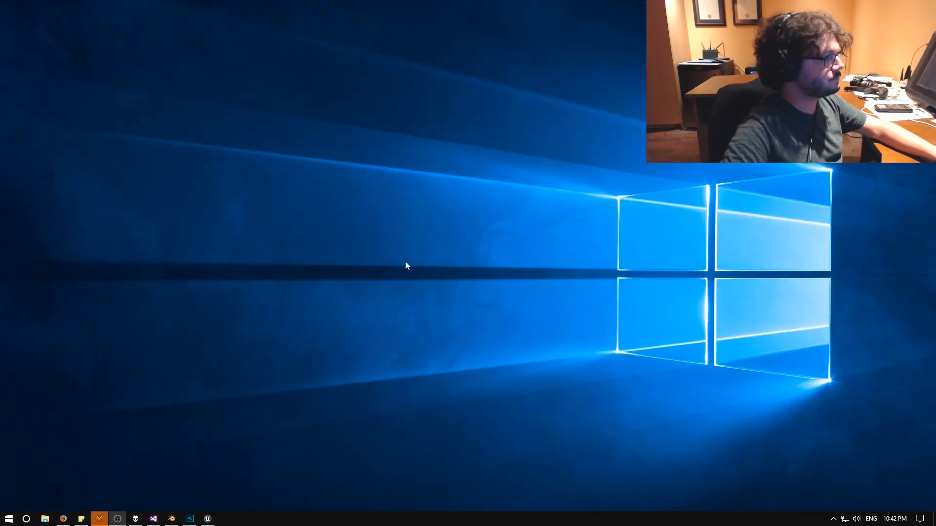
{"action": "left_click", "coordinate": [173, 519]}
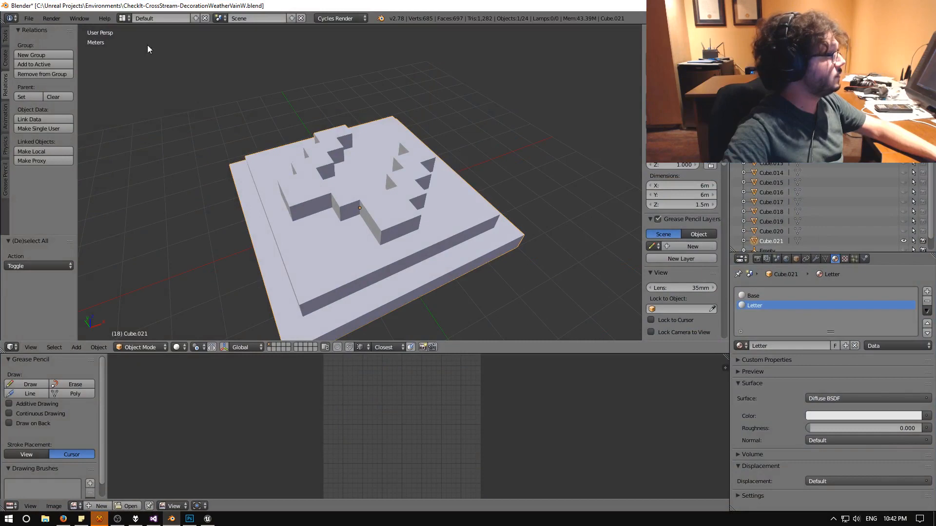
{"action": "left_click", "coordinate": [28, 18]}
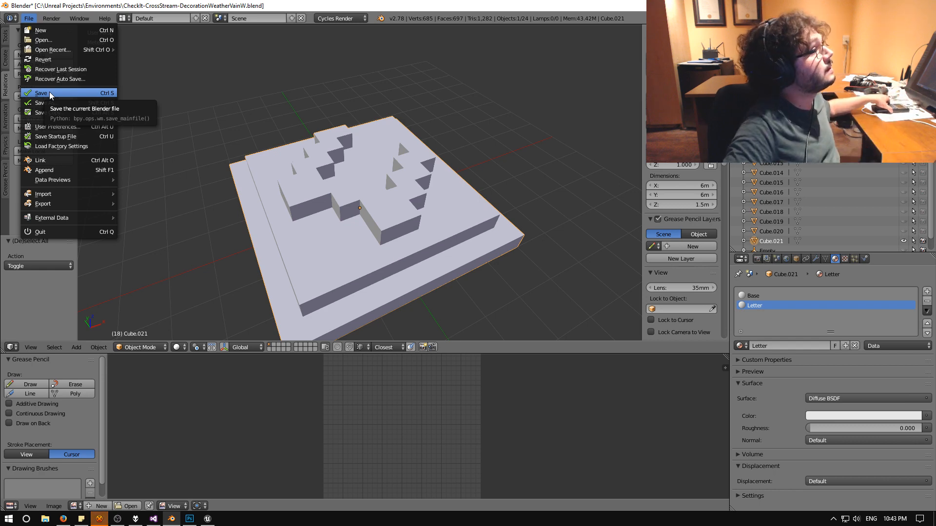
{"action": "left_click", "coordinate": [49, 93]}
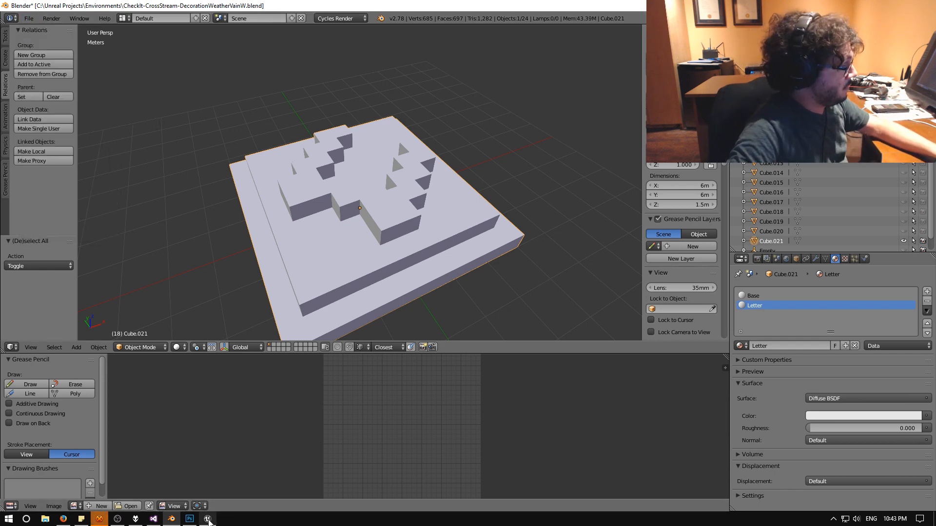
Switch to Firefox and examine the Kakariko Village reference images, including the compass-letter square and the Minecraft remake.
{"action": "left_click", "coordinate": [207, 518]}
{"action": "right_click_drag", "start_coordinate": [335, 244], "coordinate": [332, 203]}
{"action": "key", "text": "q"}
{"action": "left_click", "coordinate": [63, 519]}
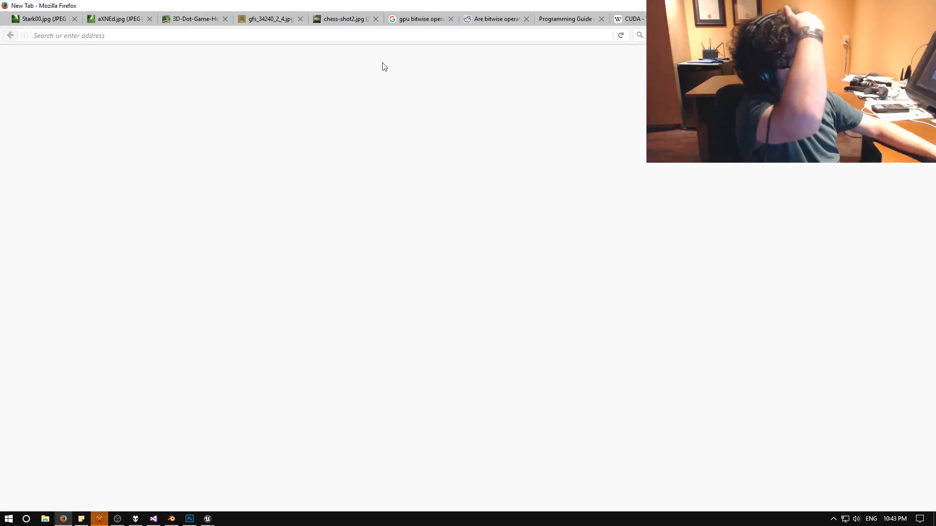
{"action": "left_click", "coordinate": [197, 19]}
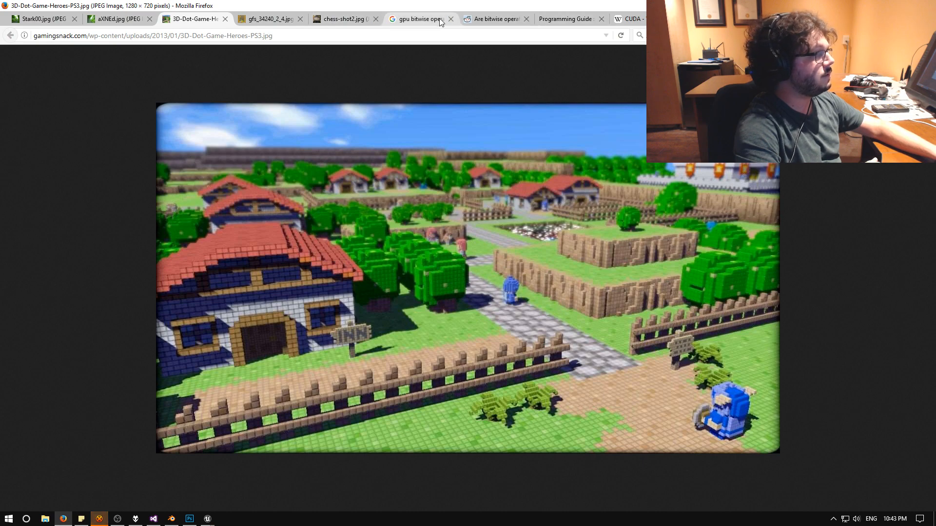
{"action": "left_click", "coordinate": [721, 18]}
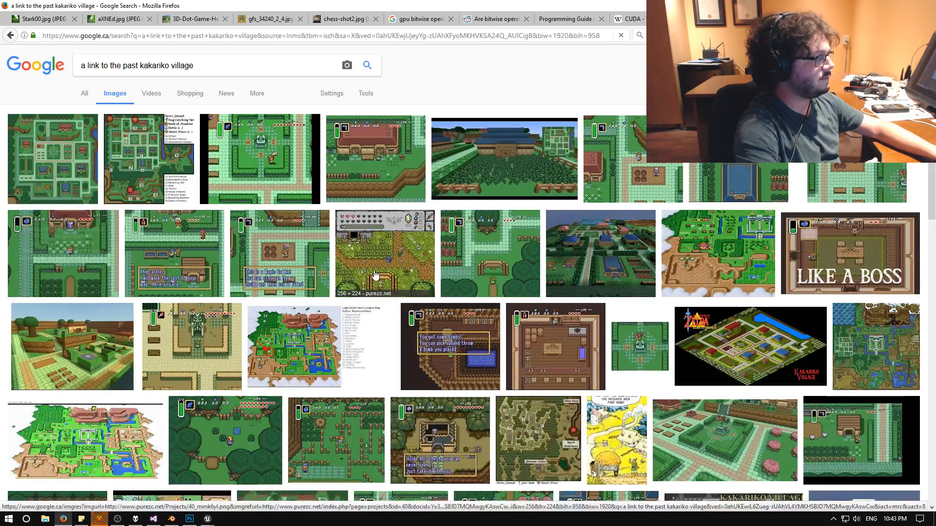
{"action": "left_click", "coordinate": [288, 190]}
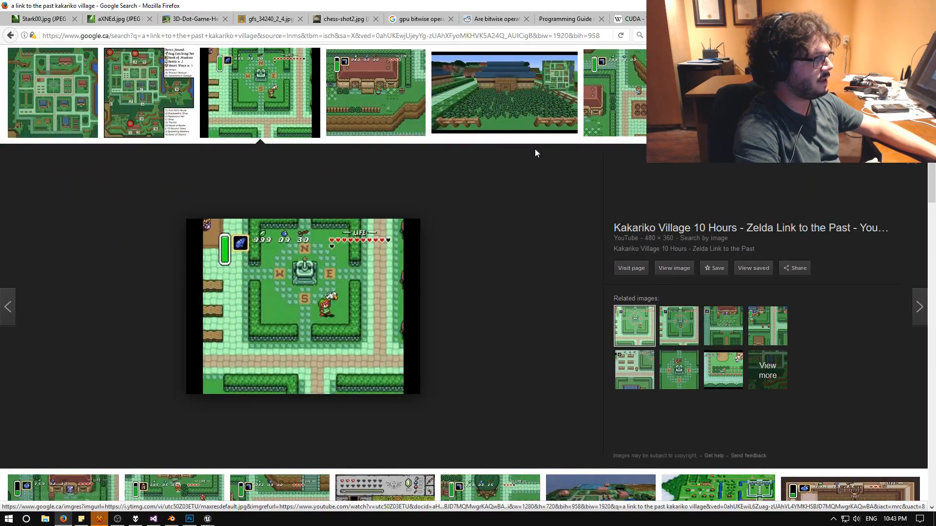
{"action": "scroll", "coordinate": [497, 173], "scroll_direction": "down", "scroll_amount": 10}
{"action": "scroll", "coordinate": [462, 181], "scroll_direction": "down", "scroll_amount": 2}
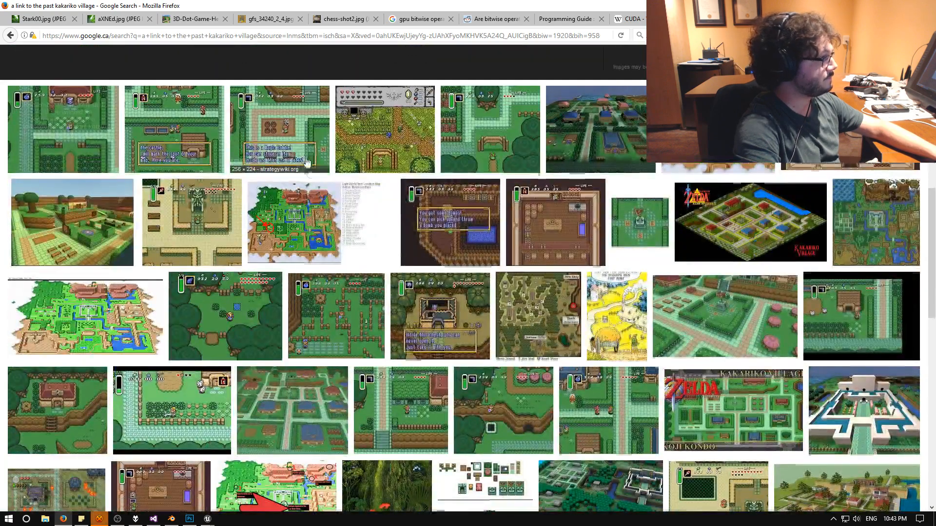
{"action": "scroll", "coordinate": [318, 148], "scroll_direction": "up", "scroll_amount": 10}
{"action": "left_click", "coordinate": [494, 147]}
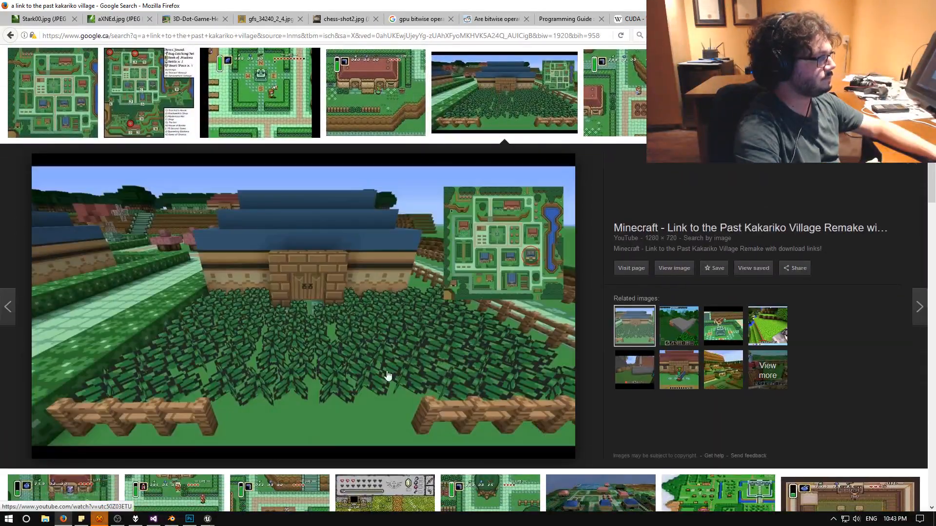
Return to Unreal Editor, play the level in a standalone window and tour the compass letters, courtyard walls and gate.
{"action": "key", "text": "alt+Tab"}
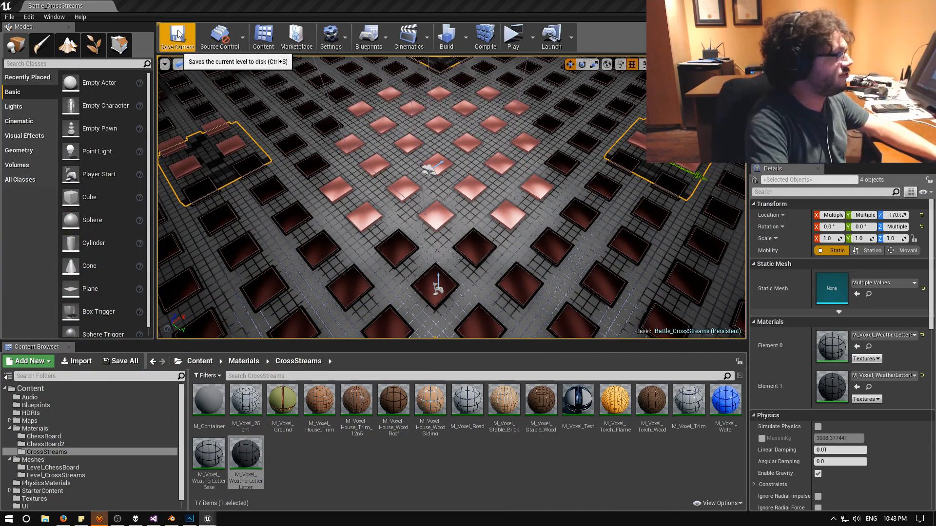
{"action": "key", "text": "w"}
{"action": "right_click_drag", "start_coordinate": [451, 194], "coordinate": [499, 185]}
{"action": "key", "text": "s"}
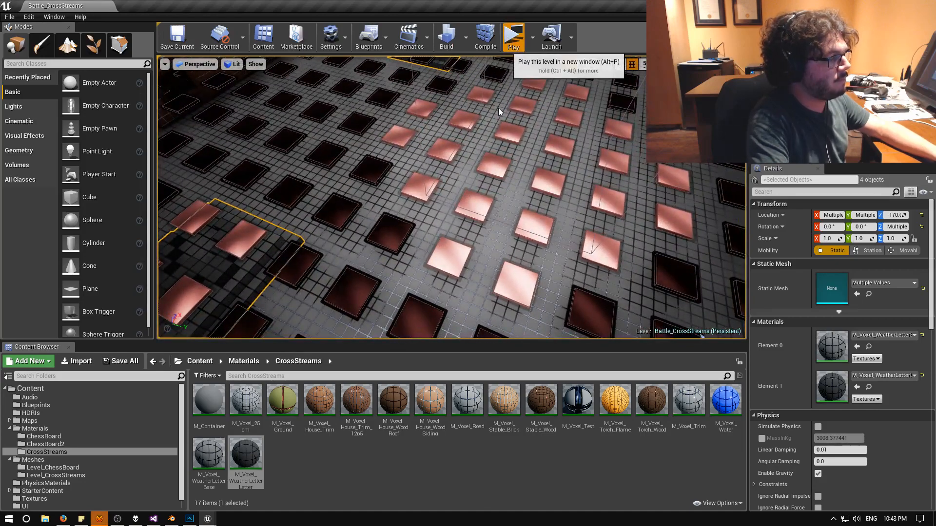
{"action": "key", "text": "alt+p"}
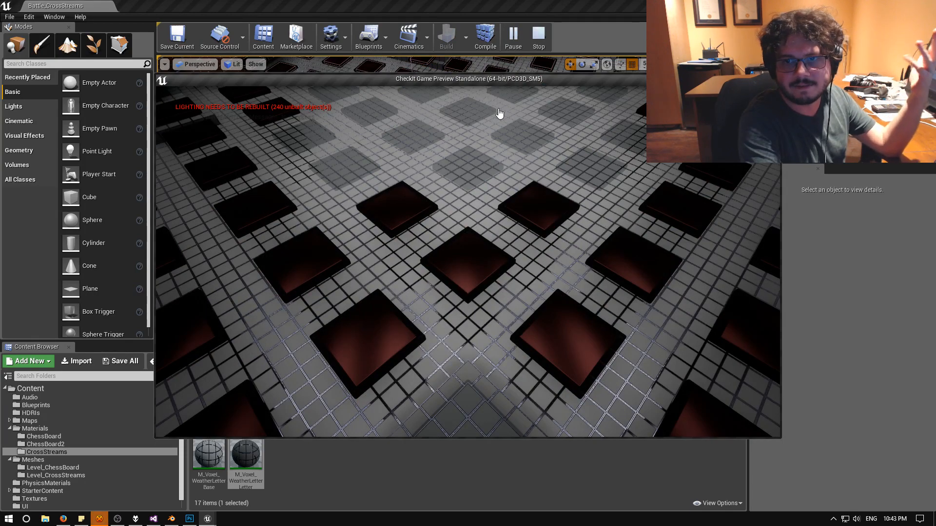
{"action": "scroll", "coordinate": [481, 171], "scroll_direction": "down", "scroll_amount": 8}
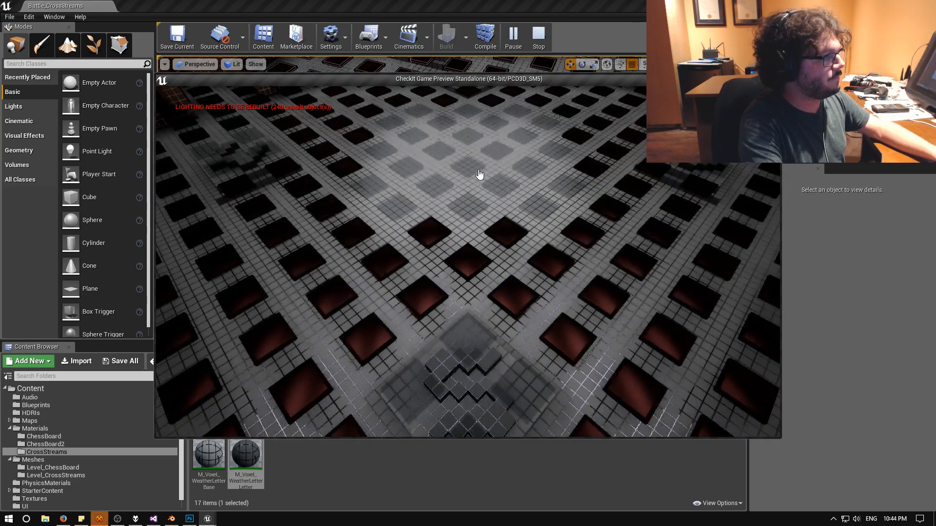
{"action": "key", "text": "w"}
{"action": "key", "text": "e"}
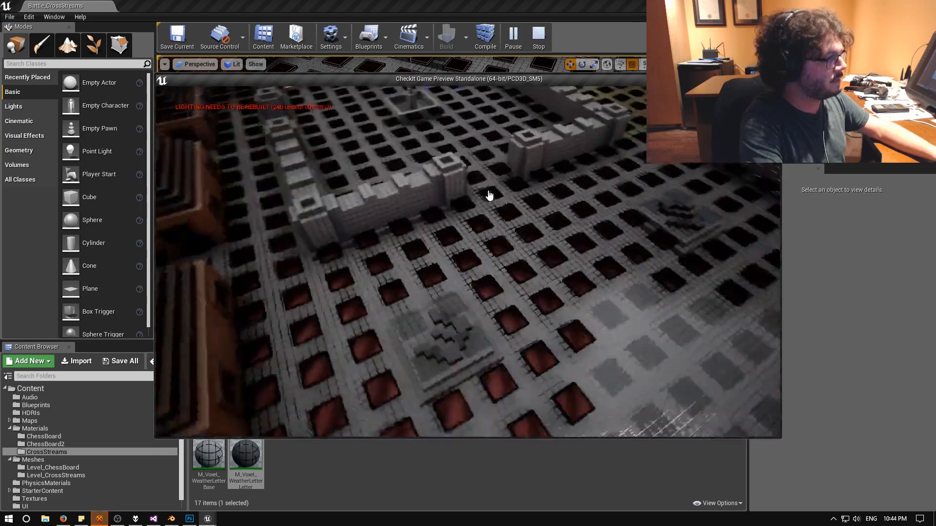
{"action": "key", "text": "w"}
{"action": "key", "text": "e"}
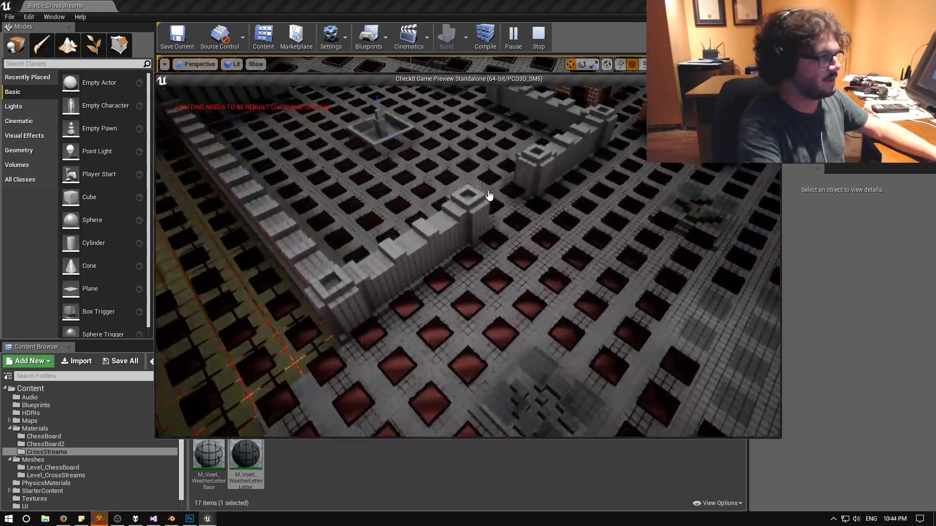
{"action": "key", "text": "e"}
{"action": "key", "text": "w"}
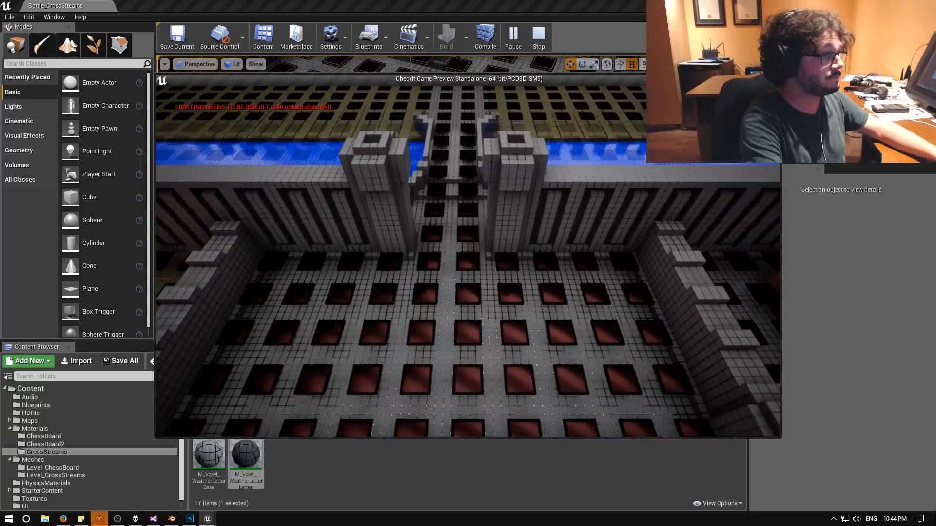
{"action": "key", "text": "w"}
{"action": "key", "text": "d"}
Minimize the editor, maximize the game preview and tour the river, outer walls and central courtyard.
{"action": "left_click", "coordinate": [894, 5]}
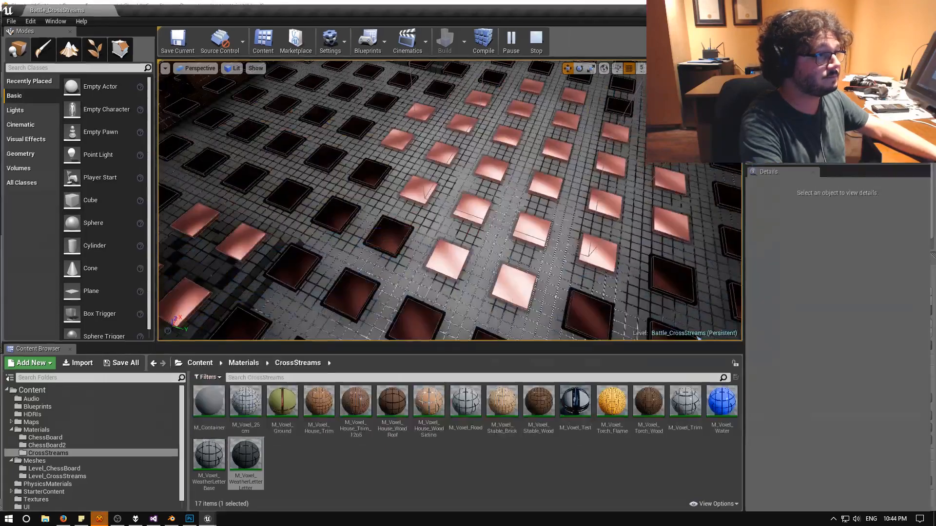
{"action": "left_click", "coordinate": [879, 6]}
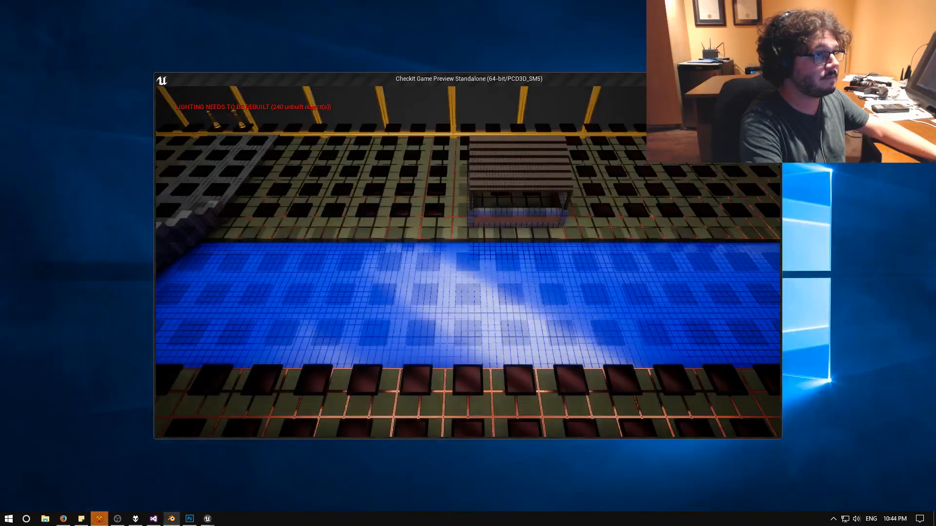
{"action": "left_click", "coordinate": [758, 78]}
{"action": "key", "text": "e"}
{"action": "key", "text": "e"}
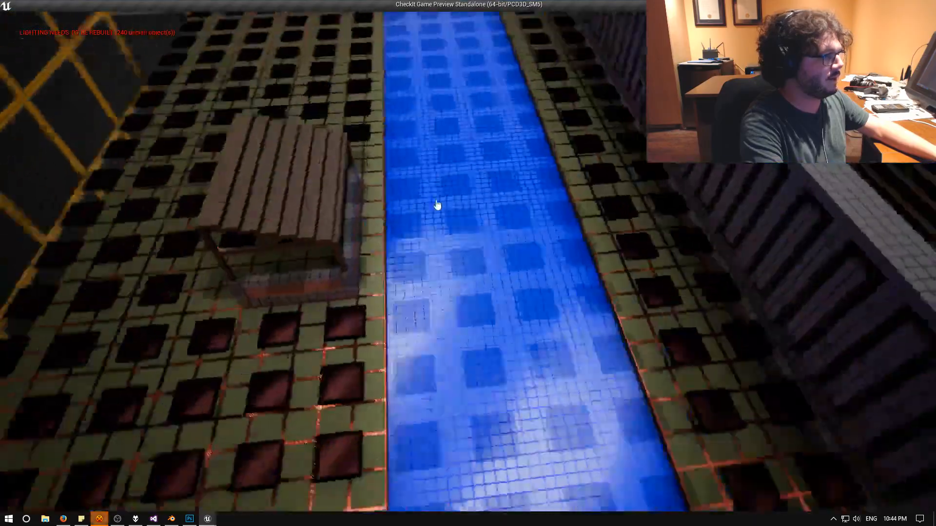
{"action": "key", "text": "w"}
{"action": "key", "text": "w"}
{"action": "key", "text": "d"}
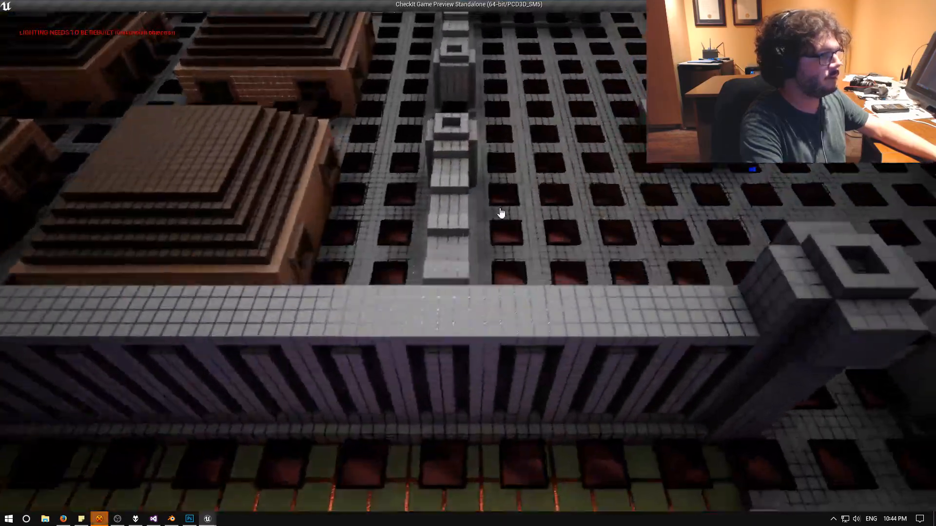
{"action": "key", "text": "w"}
{"action": "key", "text": "d"}
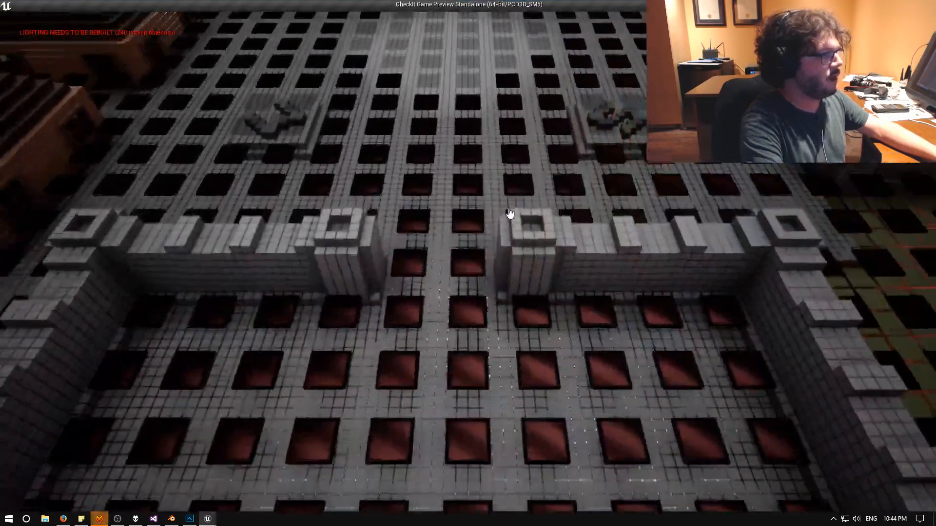
Survey the castle courtyard, the river and the grassy field with the blue chess pieces on the CrossStreams map.
{"action": "key", "text": "q"}
{"action": "key", "text": "q"}
{"action": "key", "text": "s"}
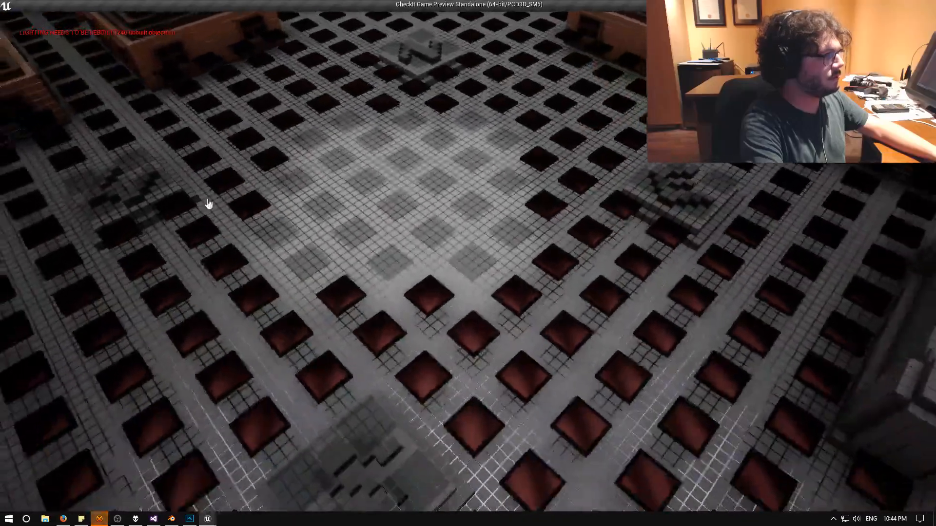
{"action": "key", "text": "a"}
{"action": "key", "text": "e"}
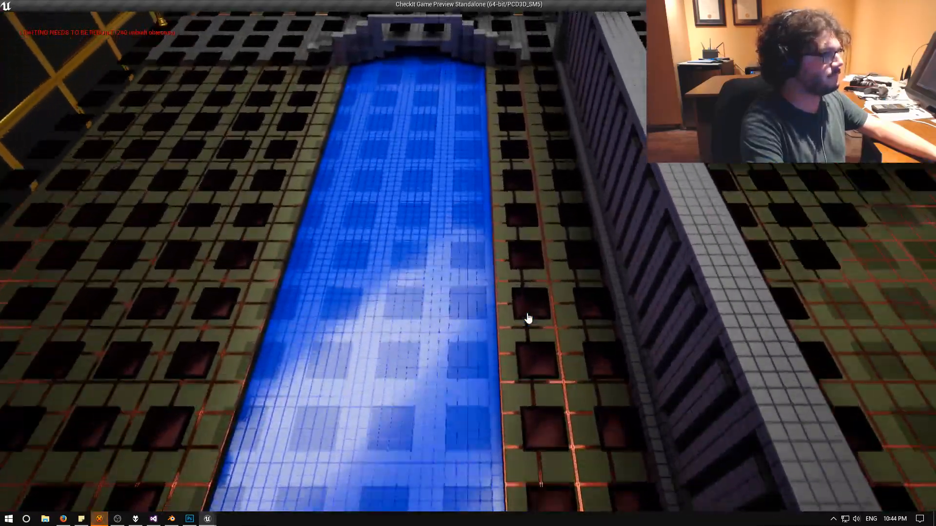
{"action": "key", "text": "w"}
{"action": "key", "text": "a"}
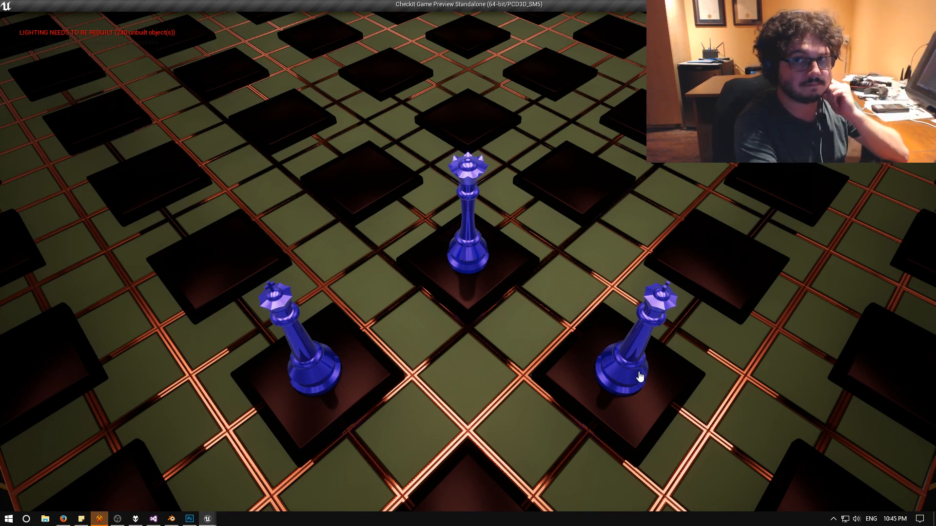
{"action": "key", "text": "w"}
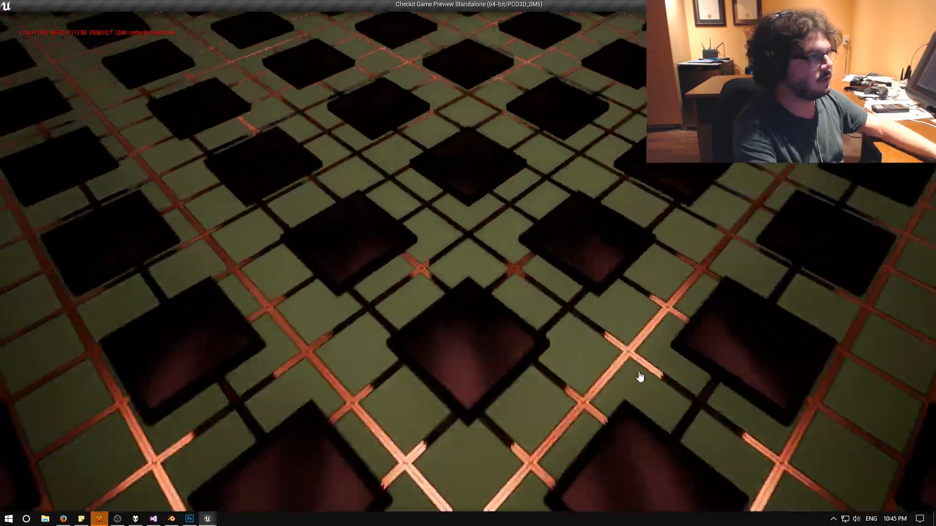
{"action": "scroll", "coordinate": [624, 368], "scroll_direction": "down", "scroll_amount": 5}
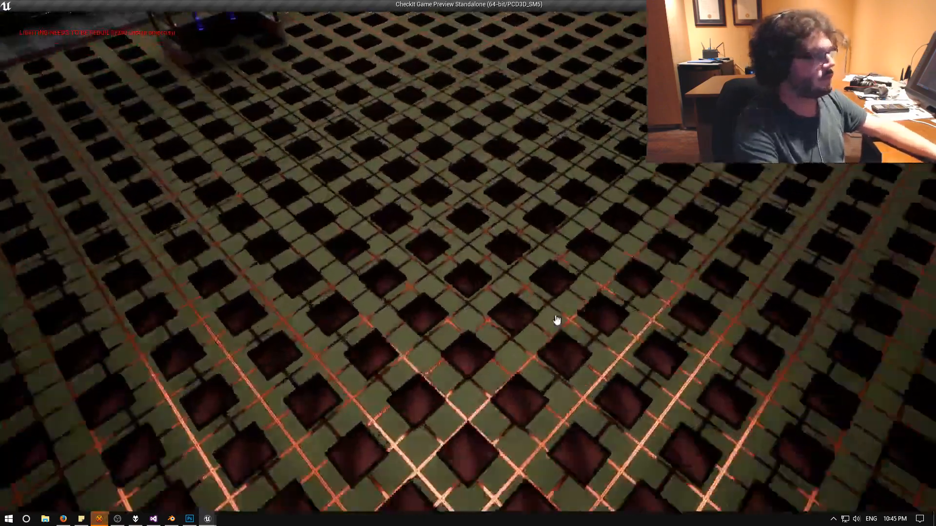
{"action": "key", "text": "w"}
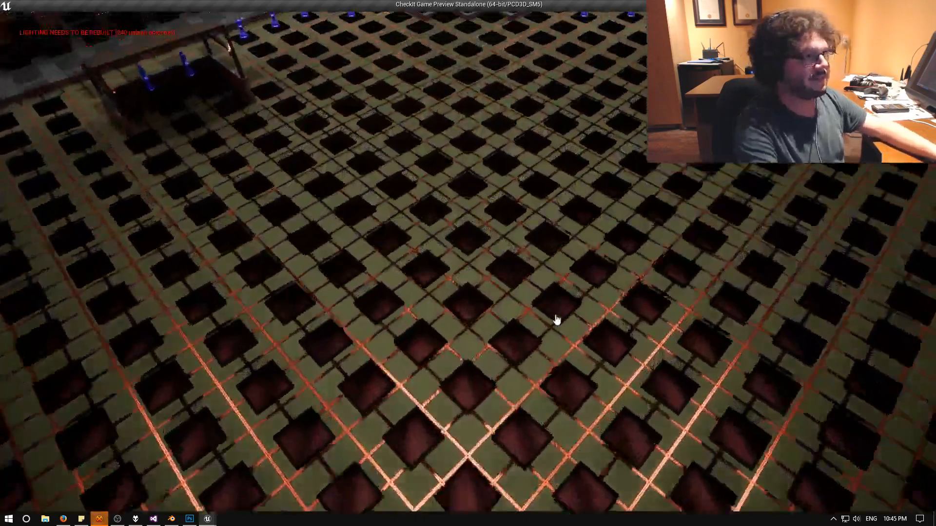
{"action": "key", "text": "s"}
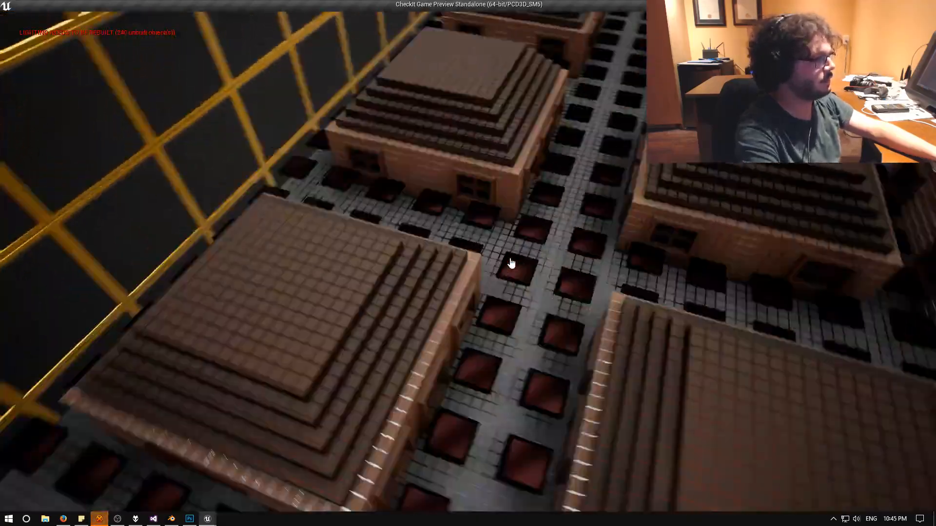
Examine the village houses, the wall along the river, the castle courtyard with its fountain, and the bridge.
{"action": "key", "text": "w"}
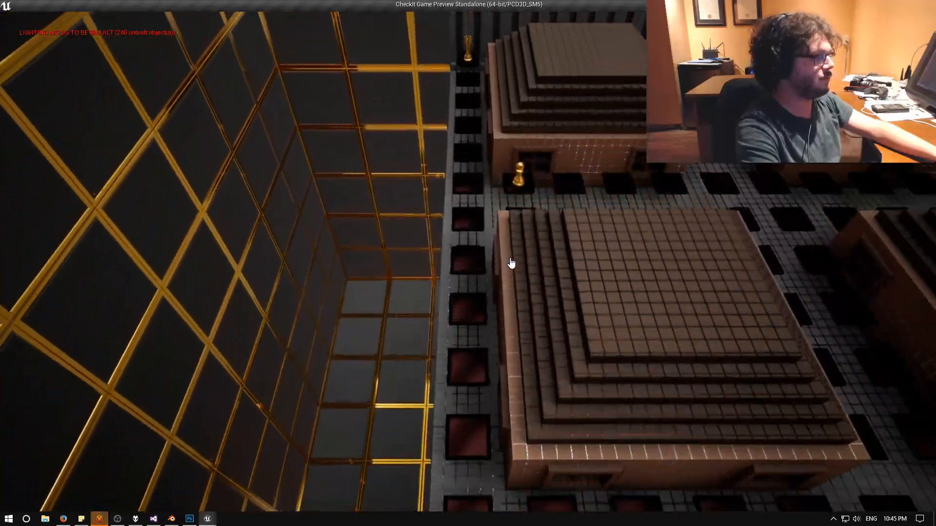
{"action": "key", "text": "w"}
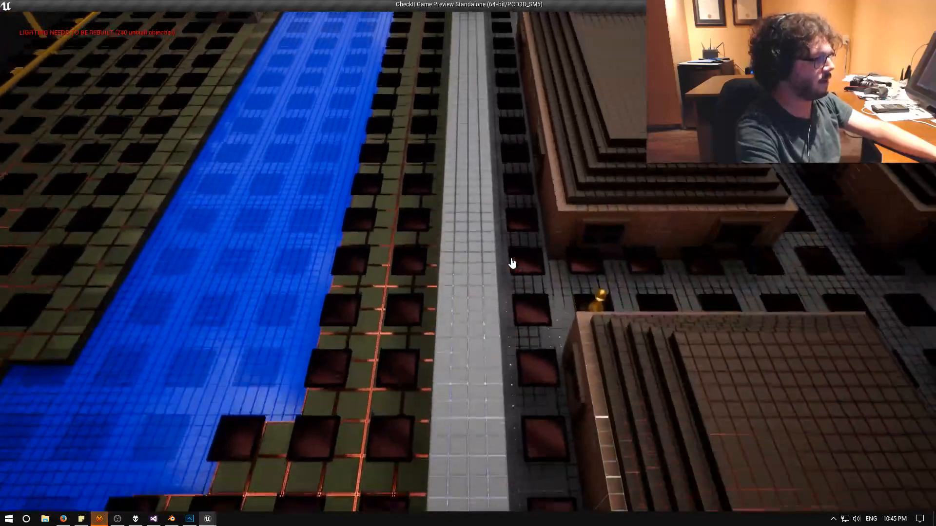
{"action": "key", "text": "w"}
{"action": "key", "text": "d"}
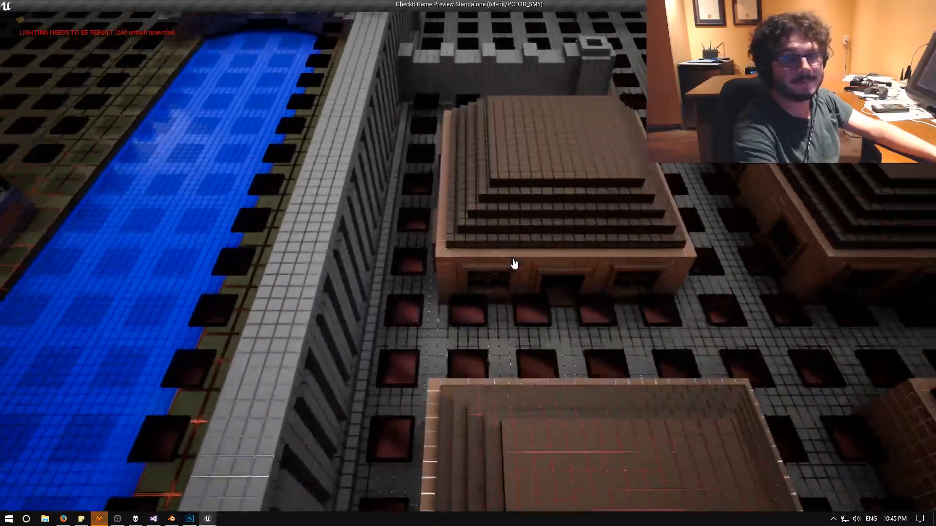
{"action": "key", "text": "w"}
{"action": "key", "text": "e"}
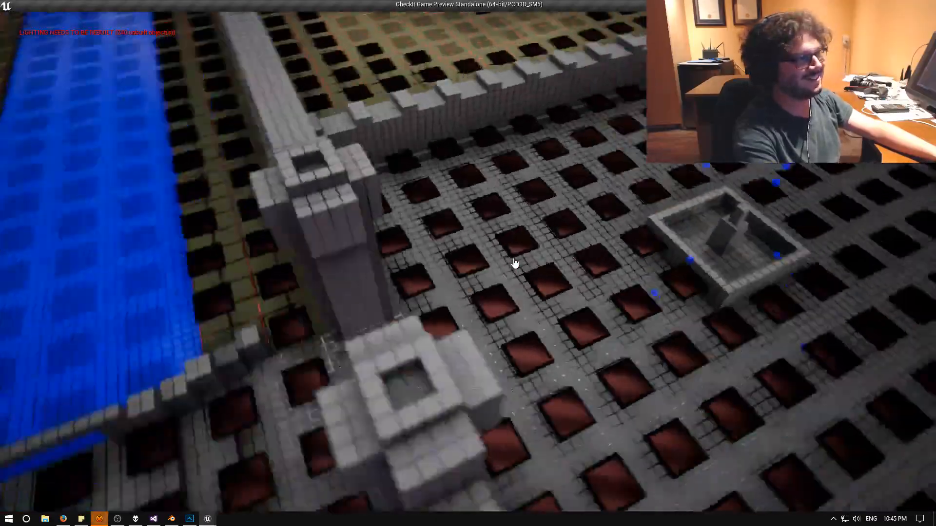
{"action": "key", "text": "w"}
{"action": "key", "text": "d"}
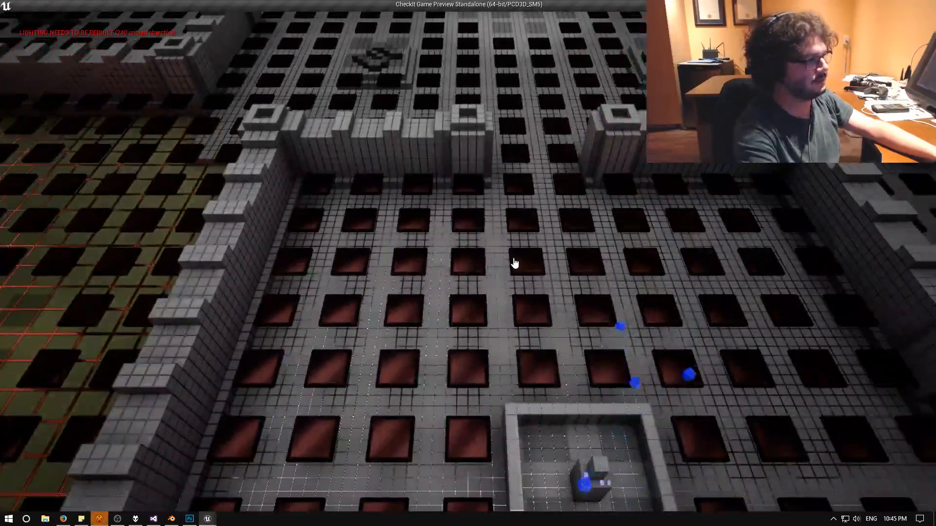
{"action": "key", "text": "q"}
{"action": "key", "text": "w"}
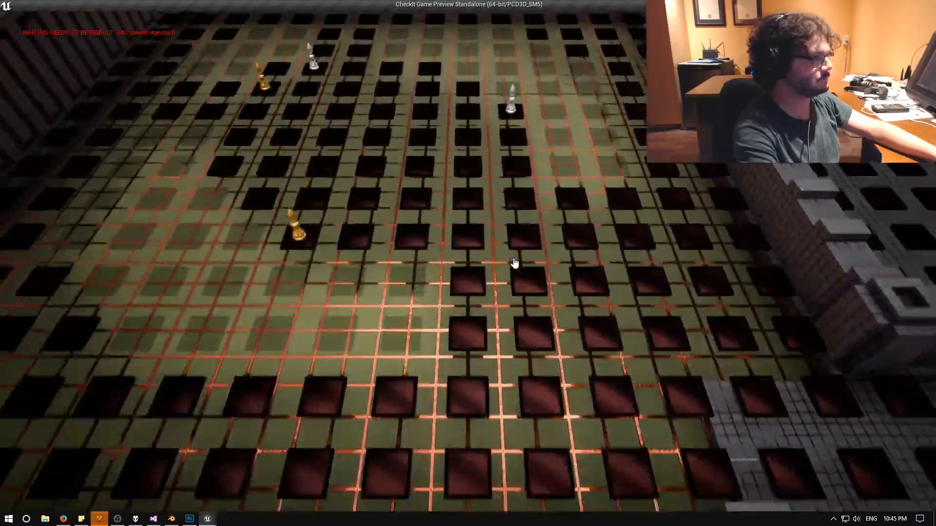
{"action": "key", "text": "w"}
{"action": "key", "text": "e"}
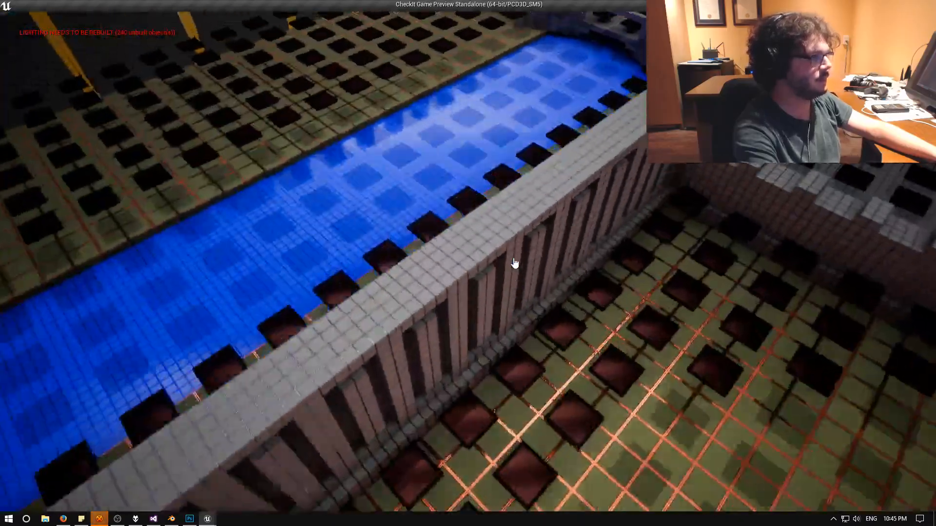
{"action": "key", "text": "space"}
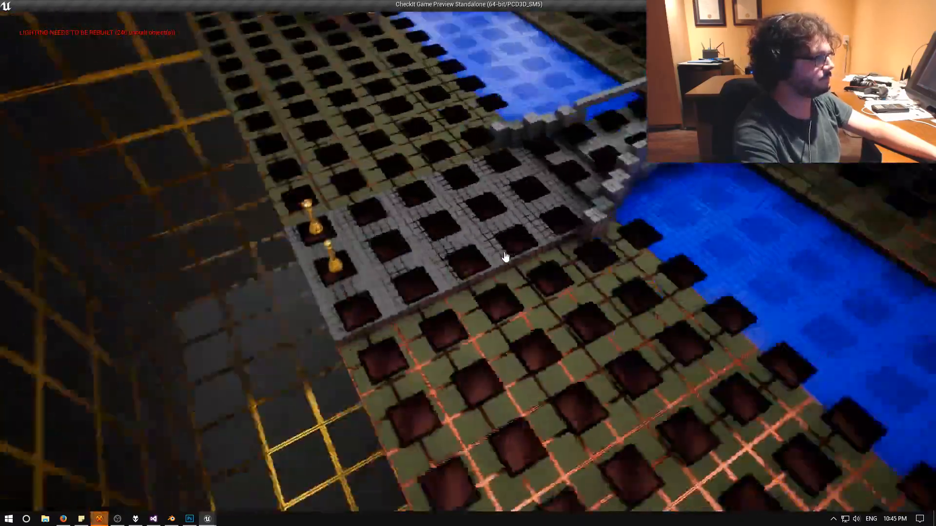
End the game preview, return to the Unreal Editor and open the recent level MenuLevel_MainMenu.
{"action": "key", "text": "Escape"}
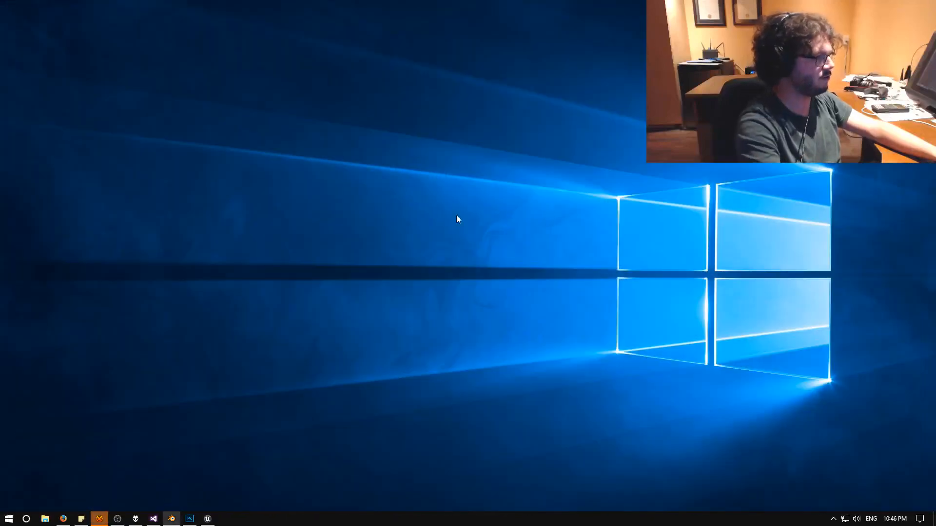
{"action": "left_click", "coordinate": [207, 519]}
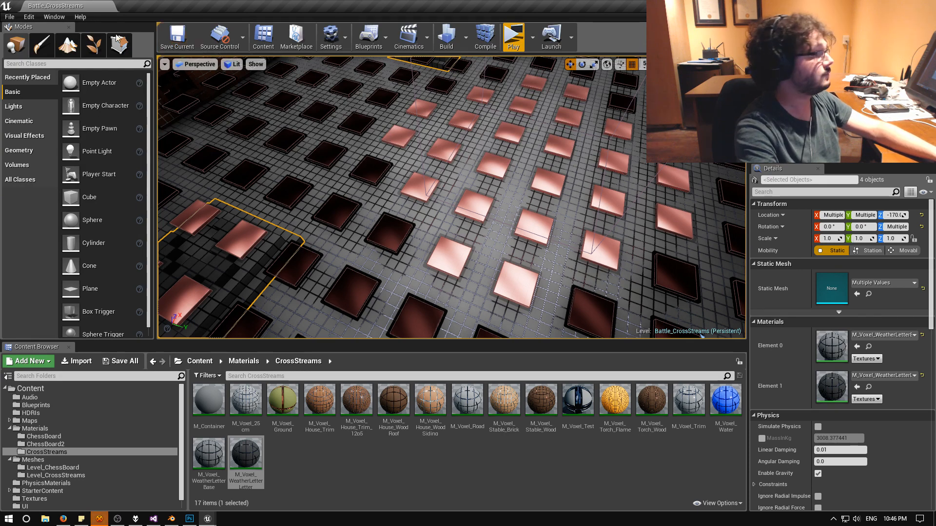
{"action": "left_click", "coordinate": [10, 17]}
{"action": "mouse_move", "coordinate": [73, 286]}
{"action": "left_click", "coordinate": [135, 291]}
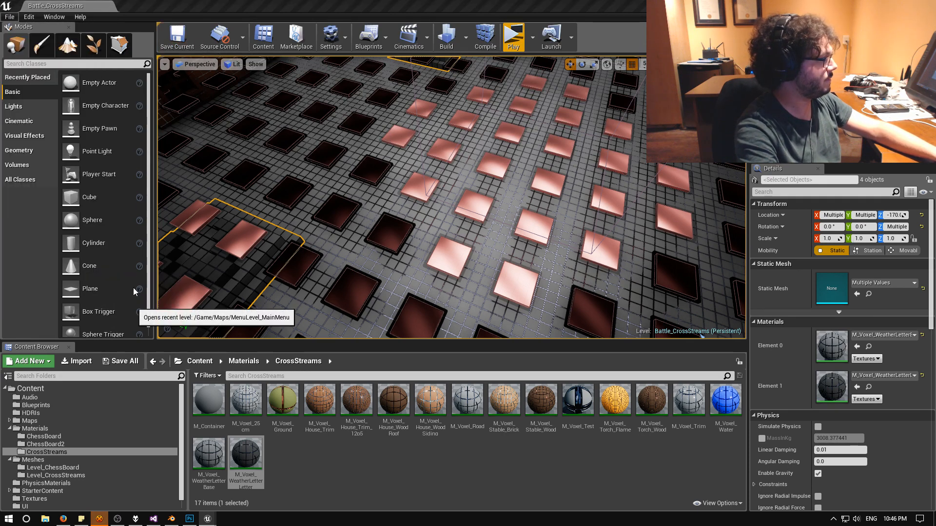
Play the main menu level and set up the current lobby with the ChessBoard map and the 1 v AI preset.
{"action": "left_click", "coordinate": [513, 39]}
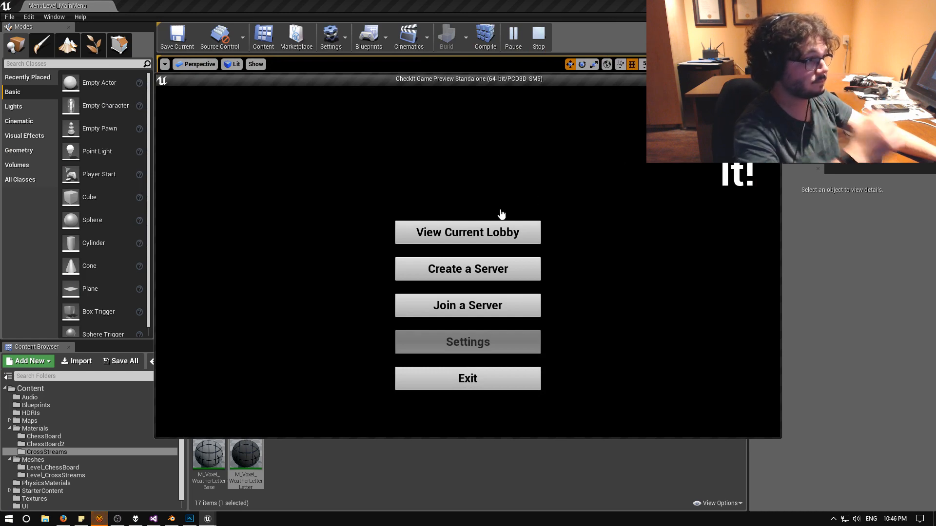
{"action": "left_click", "coordinate": [445, 238]}
{"action": "left_click", "coordinate": [303, 209]}
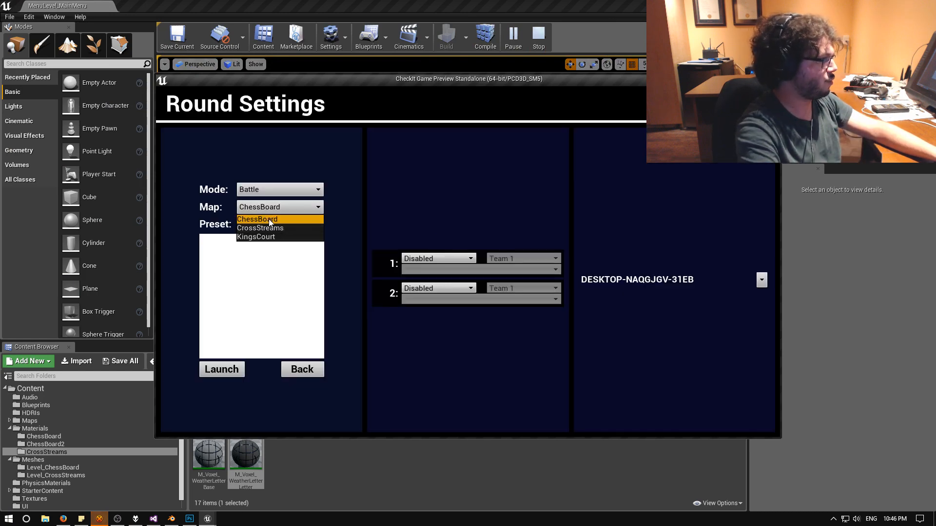
{"action": "left_click", "coordinate": [269, 220]}
{"action": "left_click", "coordinate": [283, 225]}
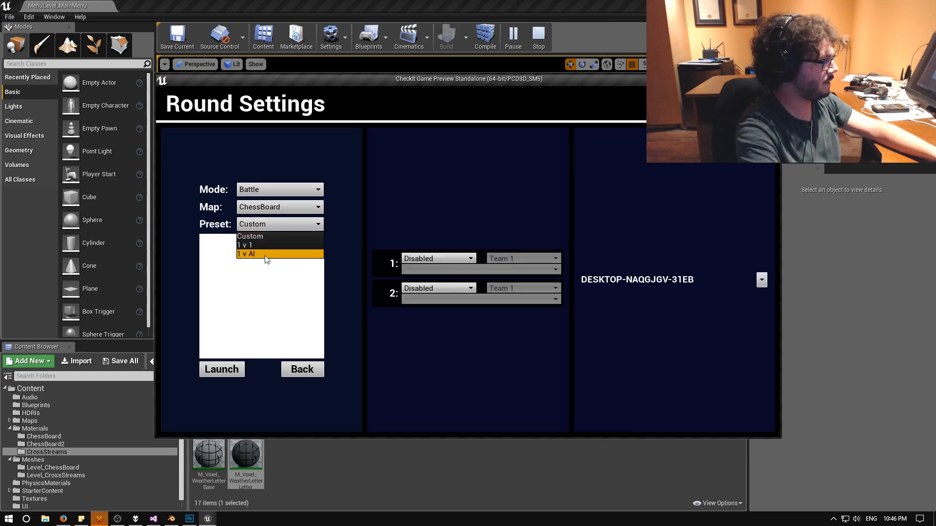
{"action": "left_click", "coordinate": [264, 256]}
Assign the local player to slot 1 and the AI Alice to slot 2, and launch the round.
{"action": "left_click", "coordinate": [412, 269]}
{"action": "left_click", "coordinate": [414, 279]}
{"action": "left_click", "coordinate": [413, 301]}
{"action": "left_click", "coordinate": [407, 312]}
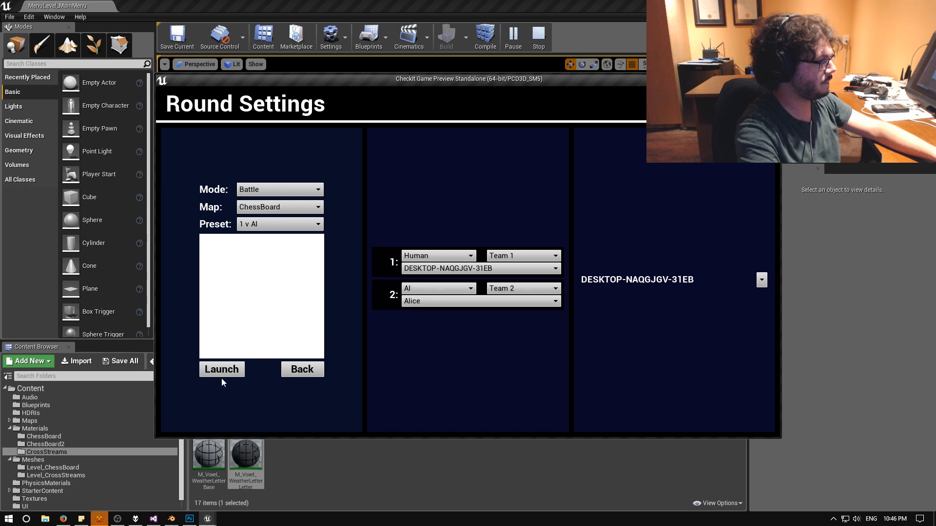
{"action": "left_click", "coordinate": [241, 369]}
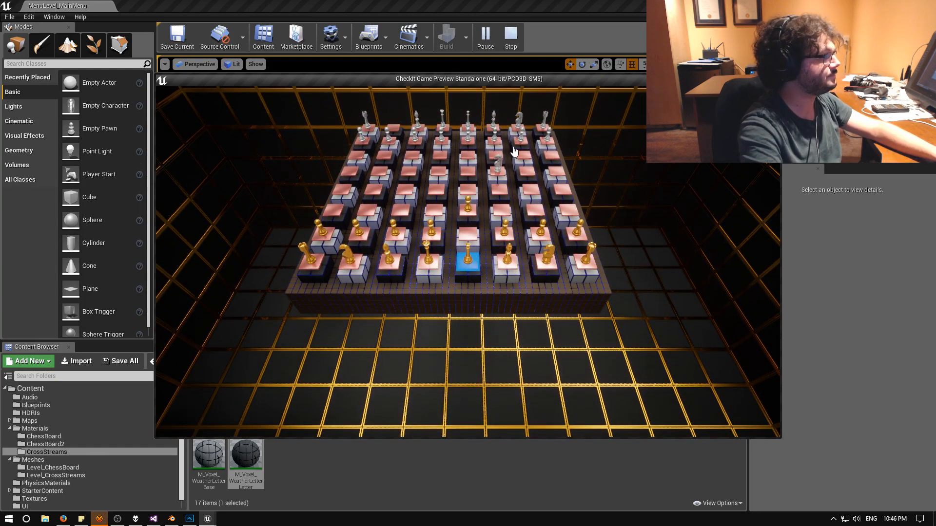
Restart the main menu preview and choose the CrossStreams map in the current lobby's round settings.
{"action": "key", "text": "Escape"}
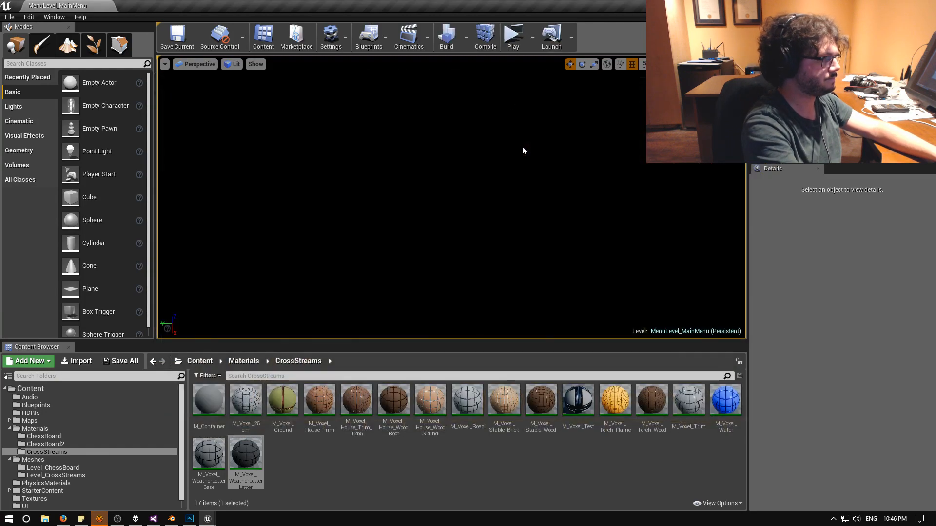
{"action": "left_click", "coordinate": [515, 34]}
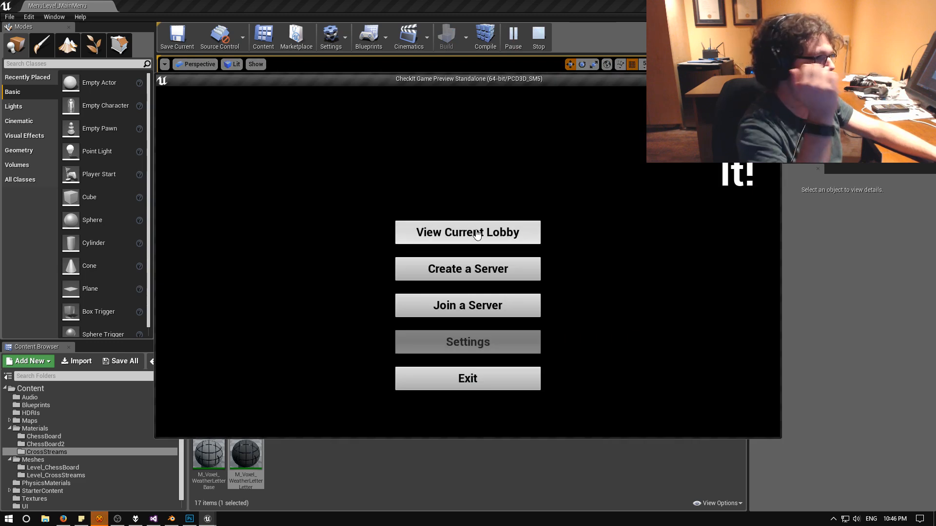
{"action": "left_click", "coordinate": [475, 231]}
{"action": "left_click", "coordinate": [297, 207]}
{"action": "left_click", "coordinate": [279, 228]}
Minimize the editor behind the preview, choose the FFA preset and assign the local player to slot 1.
{"action": "left_click", "coordinate": [280, 226]}
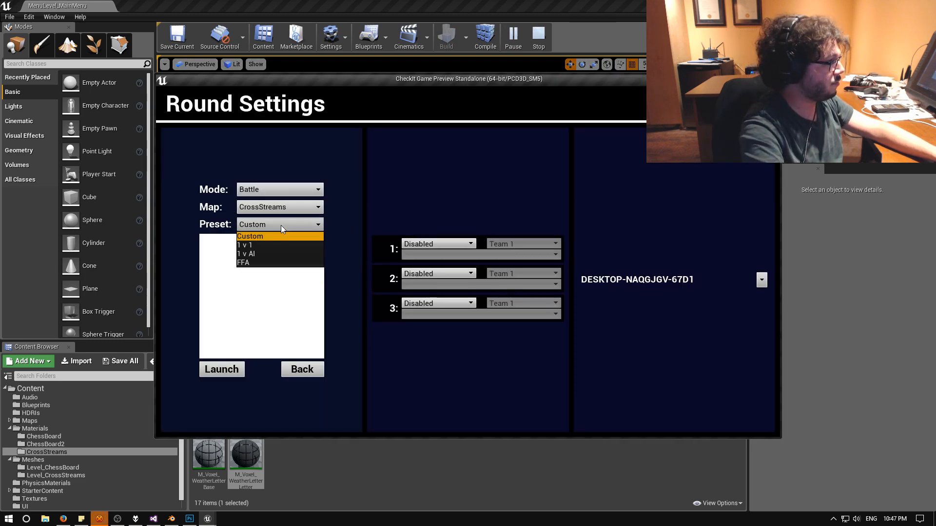
{"action": "left_click", "coordinate": [887, 5]}
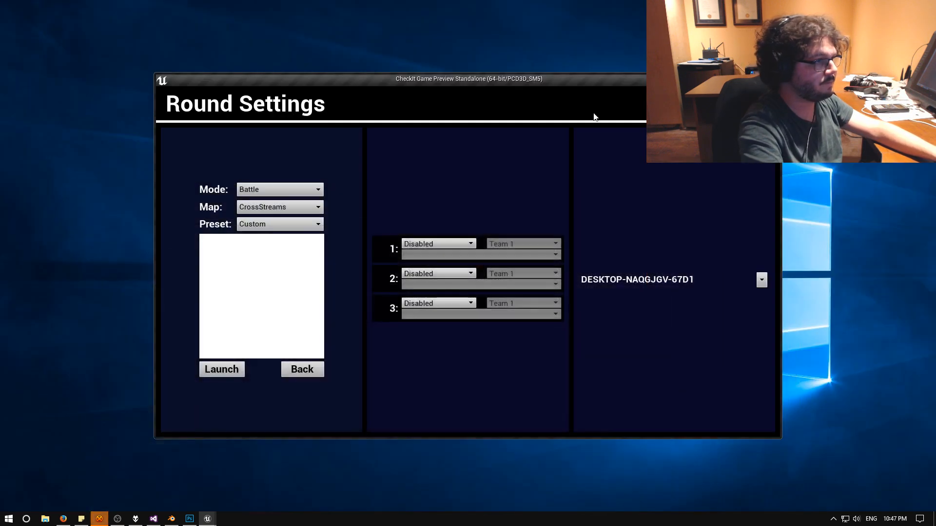
{"action": "left_click", "coordinate": [287, 209]}
{"action": "left_click", "coordinate": [348, 192]}
{"action": "left_click", "coordinate": [282, 225]}
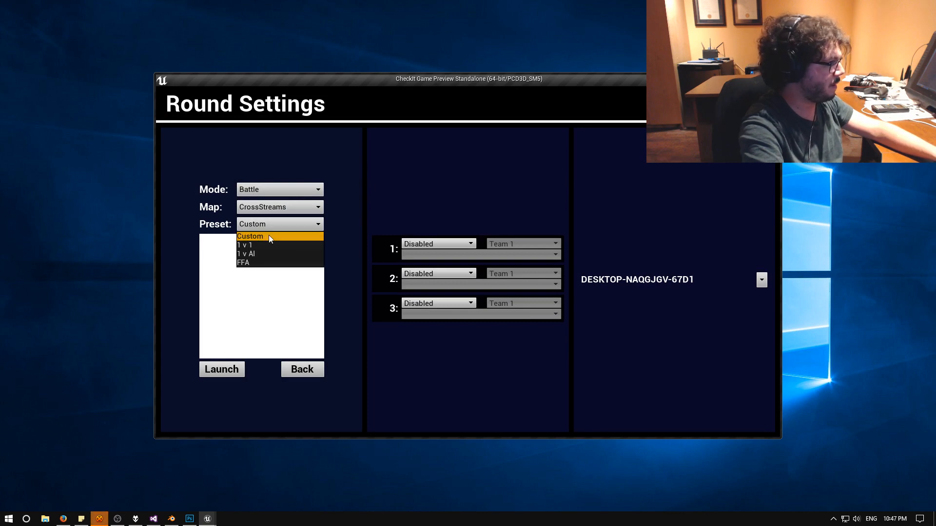
{"action": "left_click", "coordinate": [253, 263]}
{"action": "left_click", "coordinate": [431, 255]}
{"action": "left_click", "coordinate": [434, 264]}
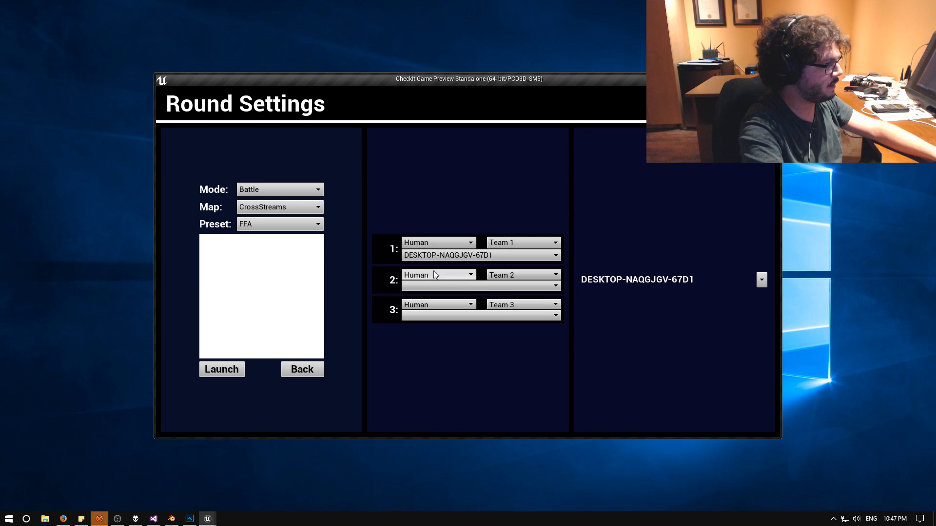
Set the controllers of player slots 2 and 3 to AI.
{"action": "left_click", "coordinate": [435, 274]}
{"action": "left_click", "coordinate": [415, 302]}
{"action": "left_click", "coordinate": [415, 306]}
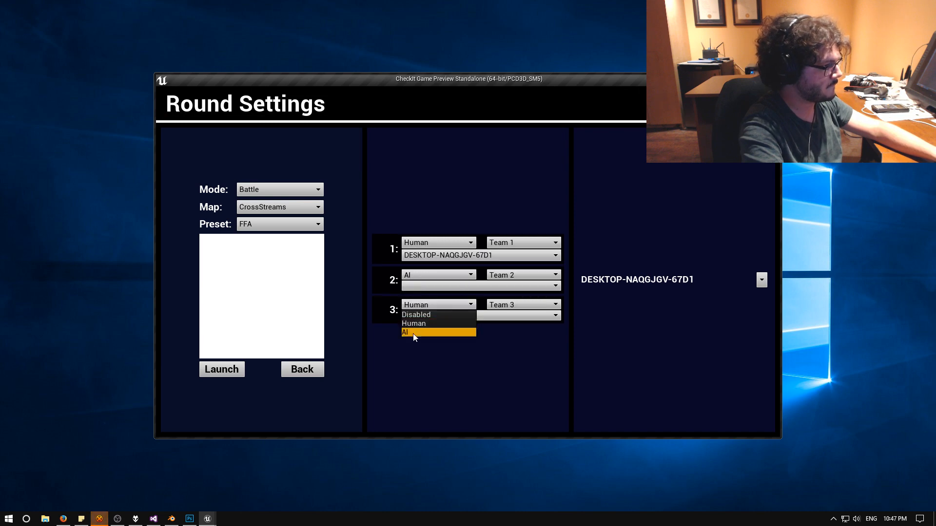
{"action": "left_click", "coordinate": [413, 334]}
Assign the AI Alice to player slots 2 and 3, and launch the CrossStreams round.
{"action": "left_click", "coordinate": [423, 289]}
{"action": "left_click", "coordinate": [422, 294]}
{"action": "left_click", "coordinate": [418, 317]}
{"action": "left_click", "coordinate": [409, 325]}
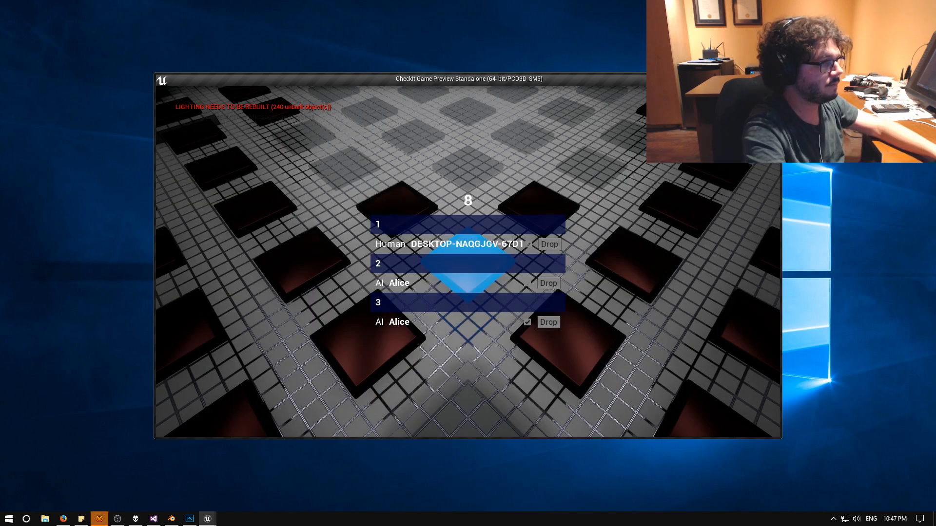
Maximize the game preview and inspect the golden knights inside the stable beside the river.
{"action": "left_click", "coordinate": [759, 79]}
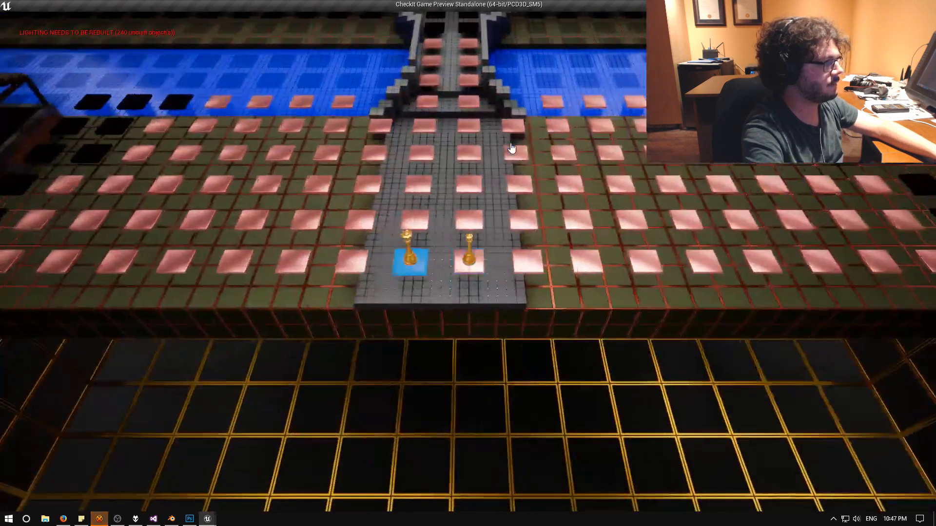
{"action": "key", "text": "a"}
{"action": "key", "text": "a"}
{"action": "key", "text": "a"}
{"action": "key", "text": "a"}
{"action": "key", "text": "a"}
{"action": "key", "text": "a"}
{"action": "key", "text": "a"}
{"action": "key", "text": "a"}
{"action": "key", "text": "a"}
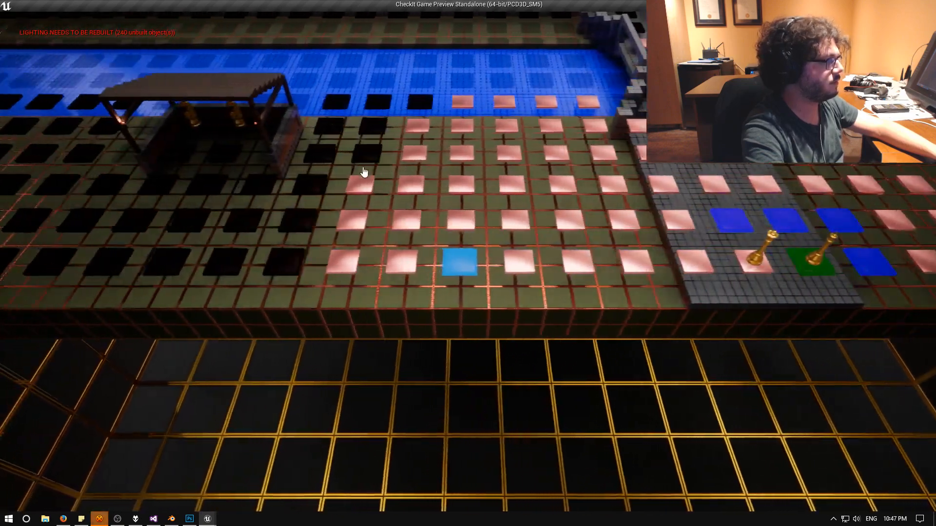
{"action": "key", "text": "w"}
{"action": "key", "text": "w"}
{"action": "key", "text": "a"}
{"action": "key", "text": "a"}
{"action": "key", "text": "w"}
{"action": "scroll", "coordinate": [362, 173], "scroll_direction": "up", "scroll_amount": 5}
{"action": "key", "text": "w"}
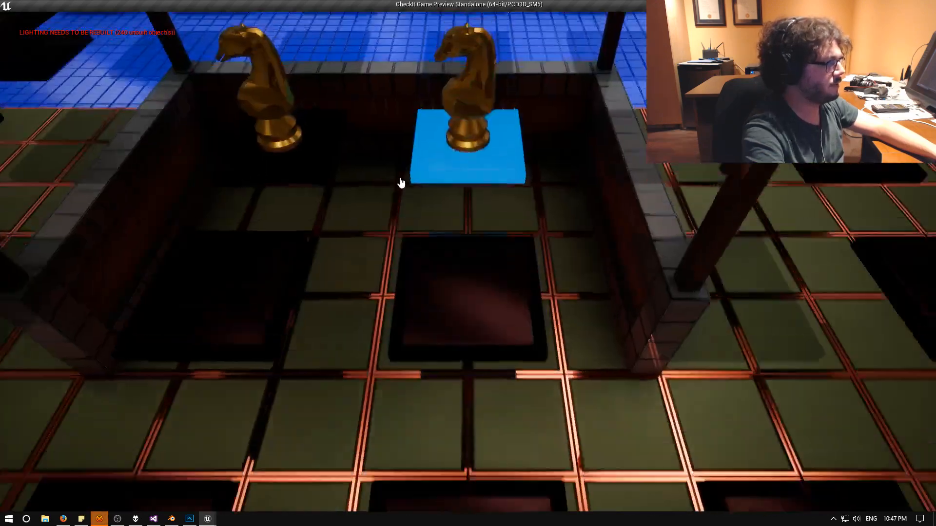
Examine the stable's roof and torches and the board squares around it from farther away.
{"action": "key", "text": "s"}
{"action": "key", "text": "w"}
{"action": "key", "text": "a"}
{"action": "scroll", "coordinate": [413, 191], "scroll_direction": "down", "scroll_amount": 5}
{"action": "key", "text": "d"}
{"action": "key", "text": "d"}
{"action": "key", "text": "d"}
{"action": "key", "text": "s"}
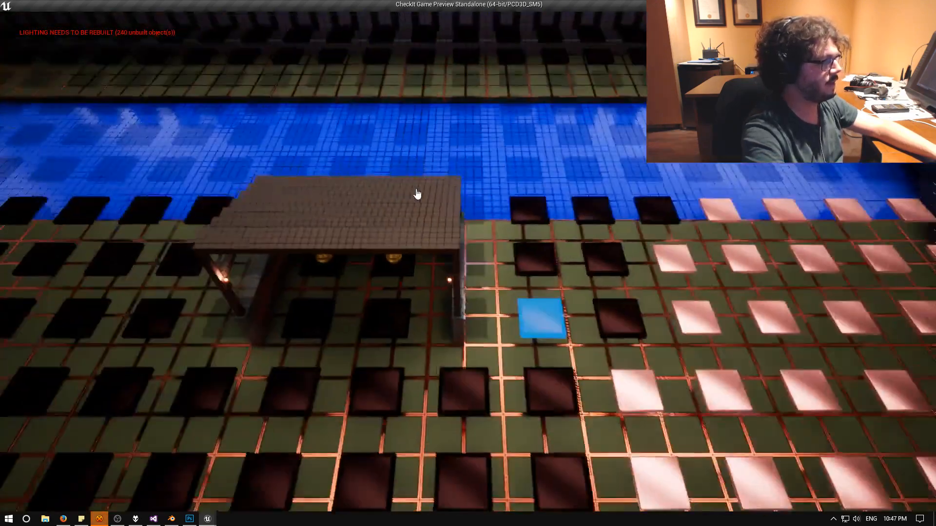
Examine the river beside the stable and the stone bridge that crosses it.
{"action": "key", "text": "s"}
{"action": "key", "text": "s"}
{"action": "key", "text": "d"}
{"action": "key", "text": "d"}
{"action": "key", "text": "d"}
{"action": "key", "text": "w"}
{"action": "key", "text": "w"}
{"action": "key", "text": "w"}
{"action": "key", "text": "w"}
{"action": "key", "text": "d"}
{"action": "key", "text": "d"}
{"action": "key", "text": "d"}
{"action": "key", "text": "w"}
{"action": "key", "text": "w"}
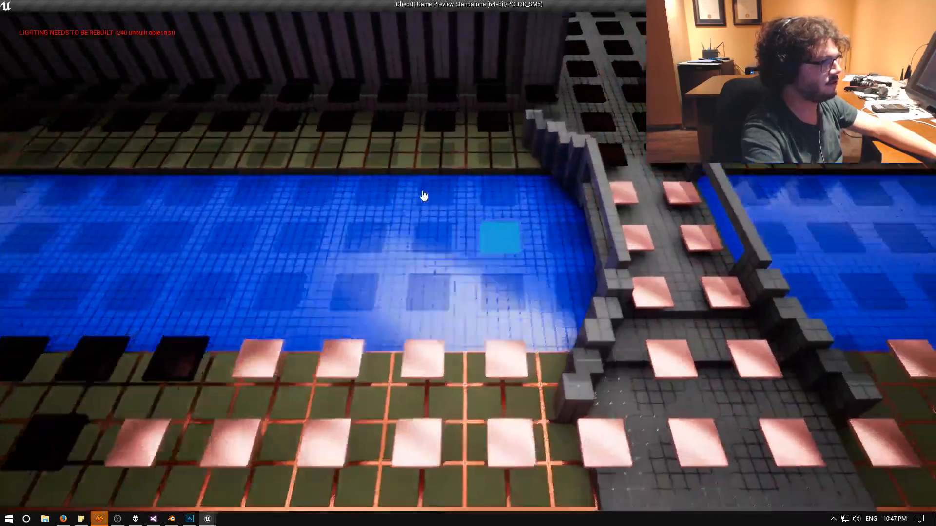
Move the golden king one square diagonally forward onto the square in front of the queen.
{"action": "key", "text": "d"}
{"action": "key", "text": "d"}
{"action": "key", "text": "d"}
{"action": "key", "text": "d"}
{"action": "key", "text": "d"}
{"action": "key", "text": "s"}
{"action": "key", "text": "s"}
{"action": "key", "text": "s"}
{"action": "key", "text": "s"}
{"action": "key", "text": "s"}
{"action": "key", "text": "s"}
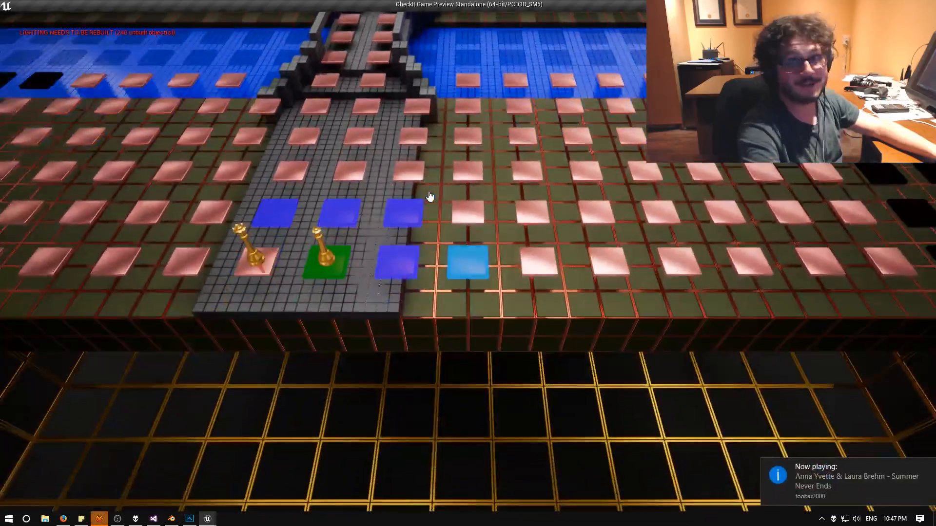
{"action": "key", "text": "Left"}
{"action": "key", "text": "Up"}
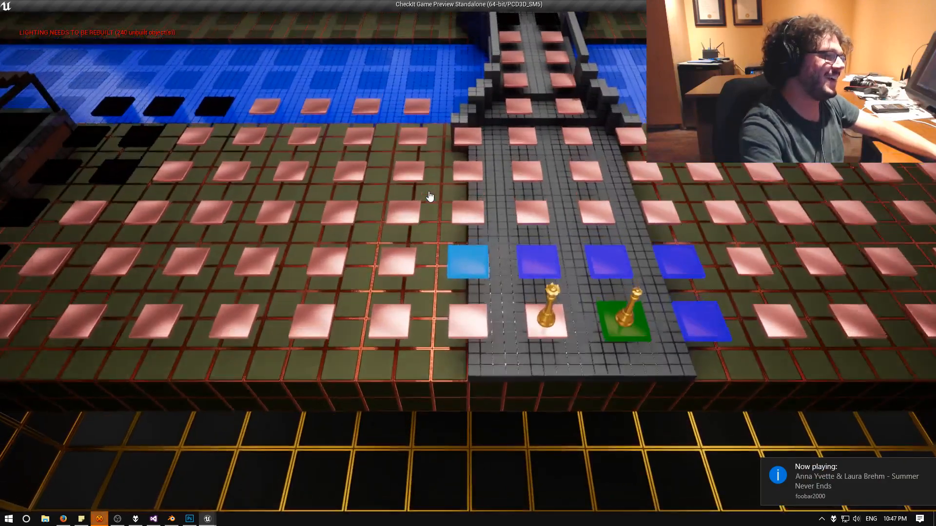
{"action": "key", "text": "Right"}
{"action": "key", "text": "Return"}
Advance the king one more square diagonally forward, toward the side where the stable stands.
{"action": "key", "text": "Left"}
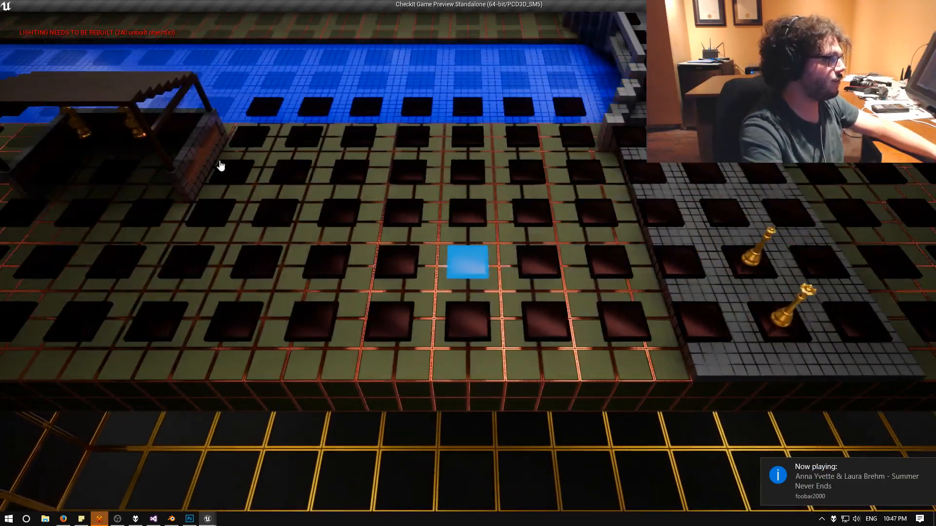
{"action": "key", "text": "Right"}
{"action": "key", "text": "Right"}
{"action": "key", "text": "Right"}
{"action": "key", "text": "Right"}
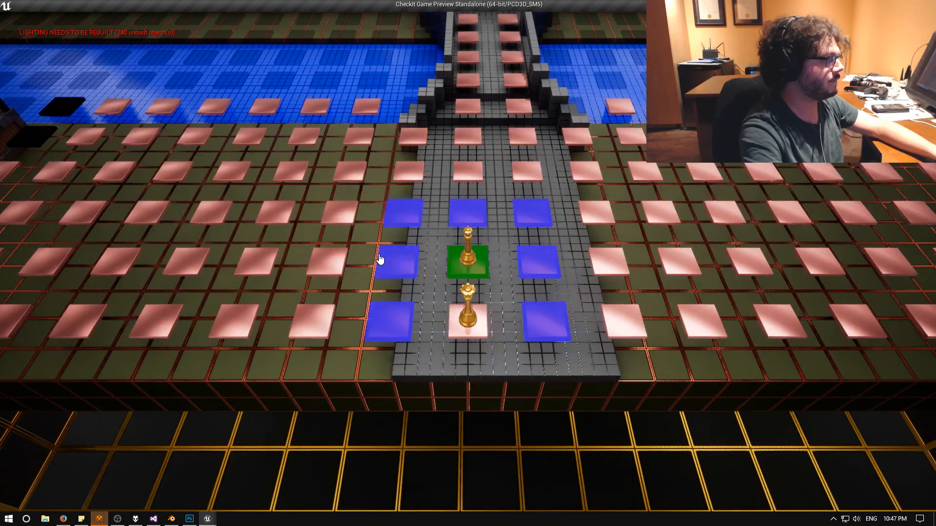
{"action": "key", "text": "Up"}
{"action": "key", "text": "Left"}
{"action": "key", "text": "Left"}
{"action": "key", "text": "Left"}
{"action": "key", "text": "Left"}
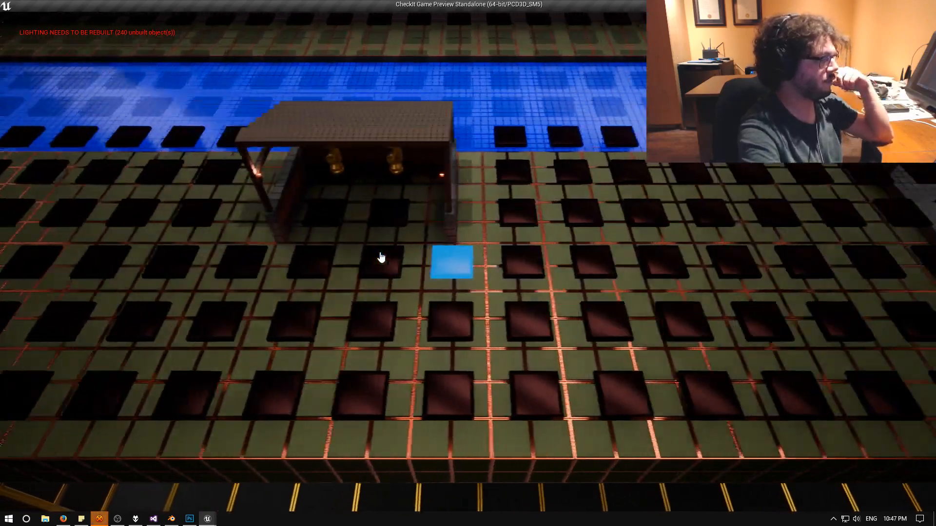
Advance the king again and bring one knight out of the stable to the square just outside its front corner.
{"action": "key", "text": "Right"}
{"action": "key", "text": "Right"}
{"action": "key", "text": "Right"}
{"action": "key", "text": "Right"}
{"action": "key", "text": "Right"}
{"action": "key", "text": "Right"}
{"action": "key", "text": "Right"}
{"action": "key", "text": "Right"}
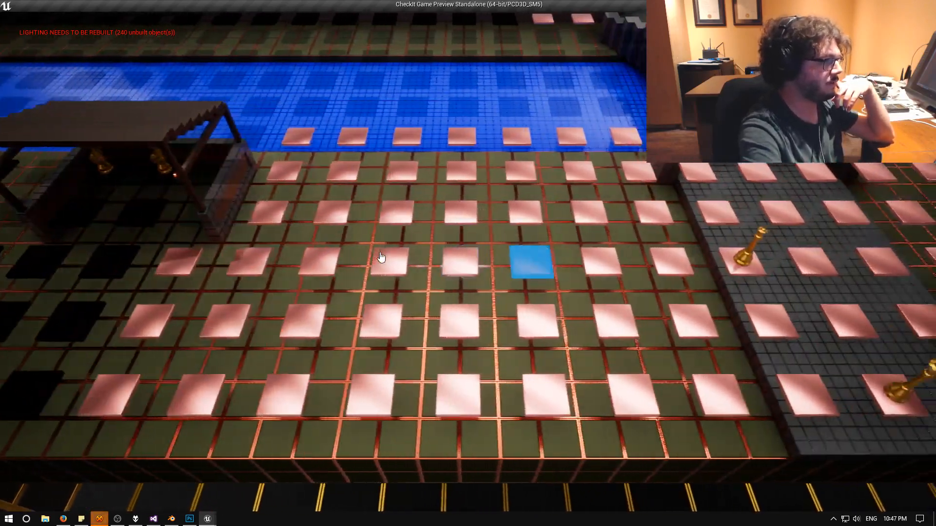
{"action": "key", "text": "Return"}
{"action": "key", "text": "Left"}
{"action": "key", "text": "Return"}
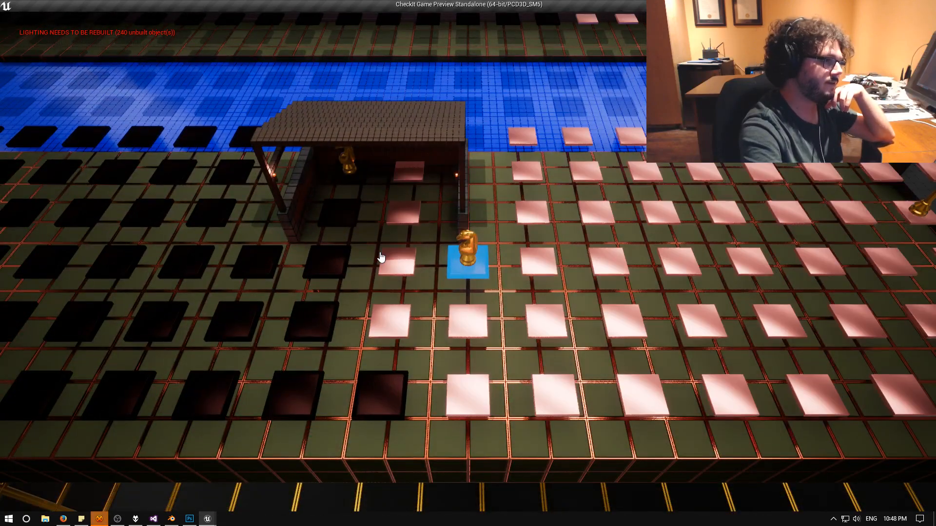
Examine the possible moves of the knight outside the stable and the squares around it.
{"action": "key", "text": "Left"}
{"action": "key", "text": "Up"}
{"action": "key", "text": "Up"}
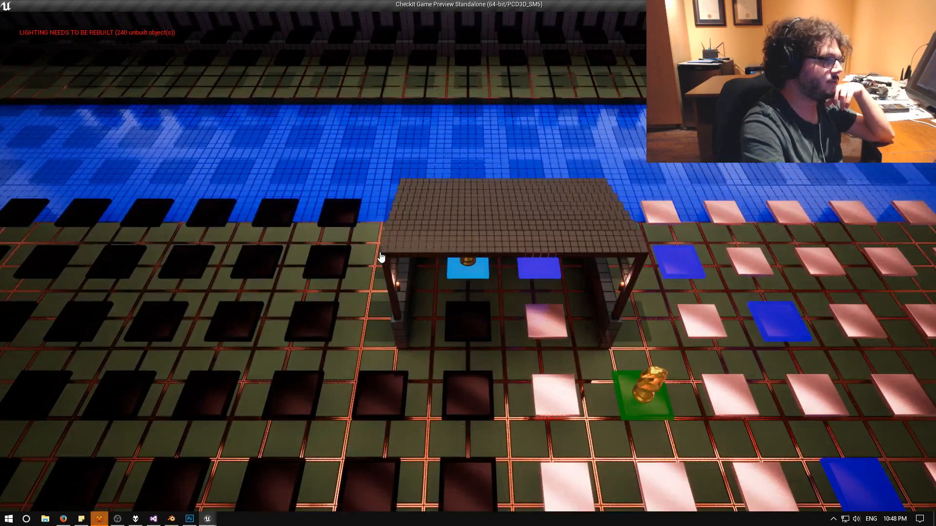
{"action": "key", "text": "Down"}
{"action": "key", "text": "Down"}
{"action": "key", "text": "Down"}
{"action": "key", "text": "Right"}
{"action": "key", "text": "Right"}
{"action": "key", "text": "Right"}
{"action": "key", "text": "Right"}
{"action": "key", "text": "Right"}
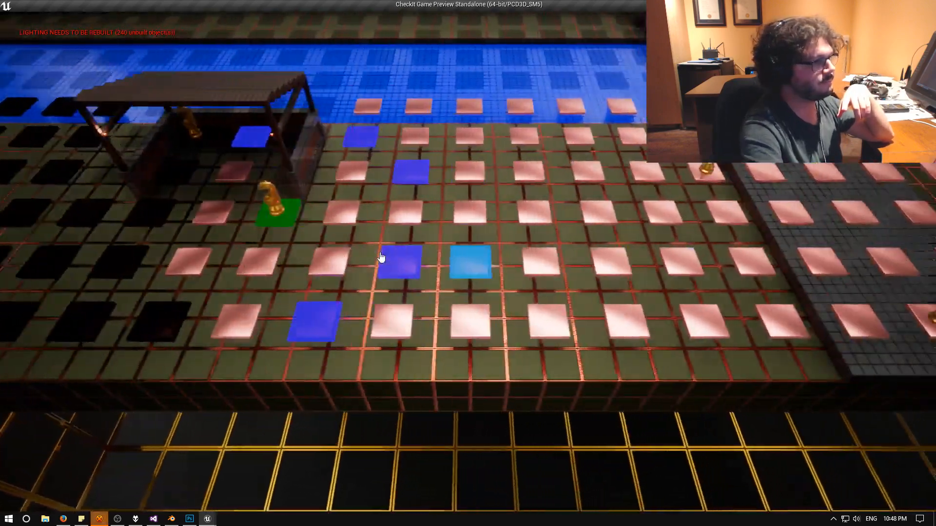
Move the king one square diagonally forward, closer to the river and the stable.
{"action": "key", "text": "Up"}
{"action": "key", "text": "Up"}
{"action": "key", "text": "Right"}
{"action": "key", "text": "Right"}
{"action": "key", "text": "Right"}
{"action": "key", "text": "Right"}
{"action": "key", "text": "Return"}
{"action": "key", "text": "Left"}
{"action": "key", "text": "Up"}
{"action": "key", "text": "Return"}
{"action": "key", "text": "Left"}
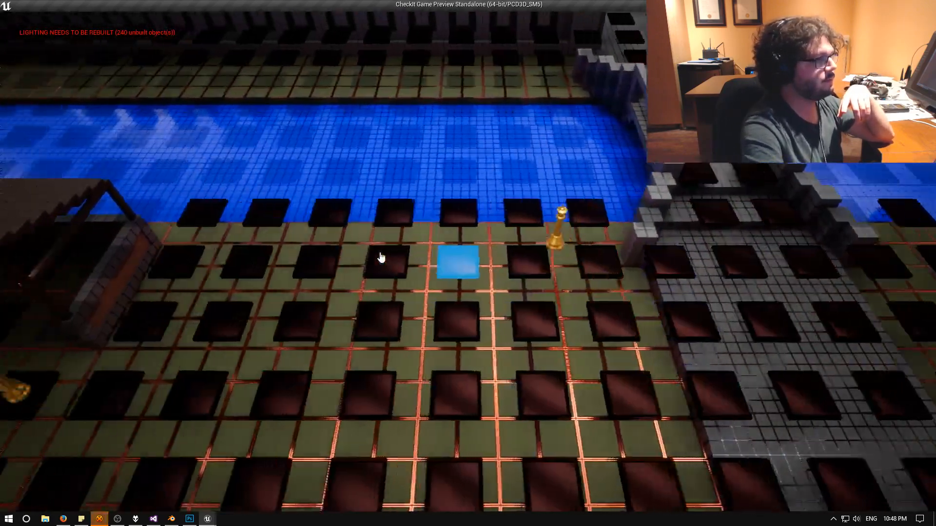
Move the second knight out of the stable onto the square beside the first knight.
{"action": "key", "text": "Left"}
{"action": "key", "text": "Left"}
{"action": "key", "text": "Left"}
{"action": "key", "text": "Down"}
{"action": "key", "text": "Down"}
{"action": "key", "text": "Down"}
{"action": "key", "text": "Left"}
{"action": "key", "text": "Left"}
{"action": "key", "text": "Up"}
{"action": "key", "text": "Up"}
{"action": "key", "text": "Left"}
{"action": "key", "text": "Left"}
{"action": "key", "text": "Up"}
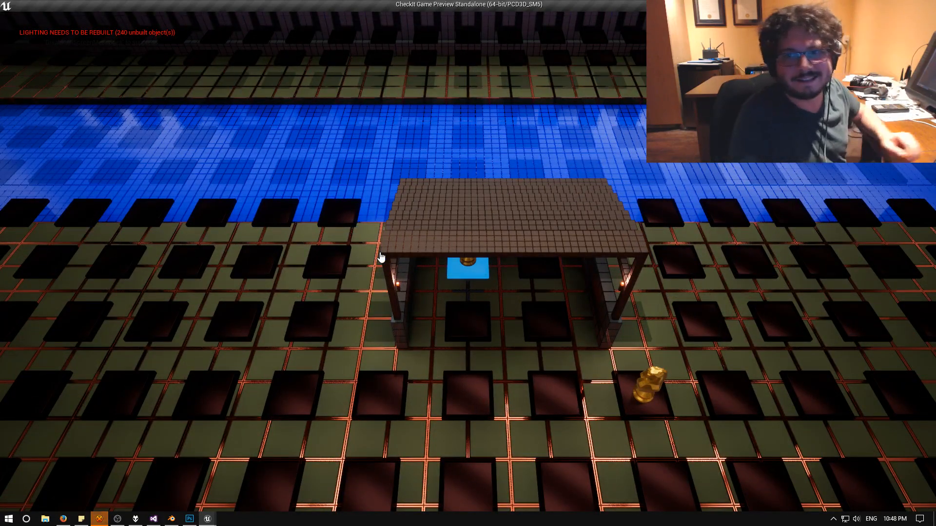
{"action": "key", "text": "Return"}
{"action": "key", "text": "Down"}
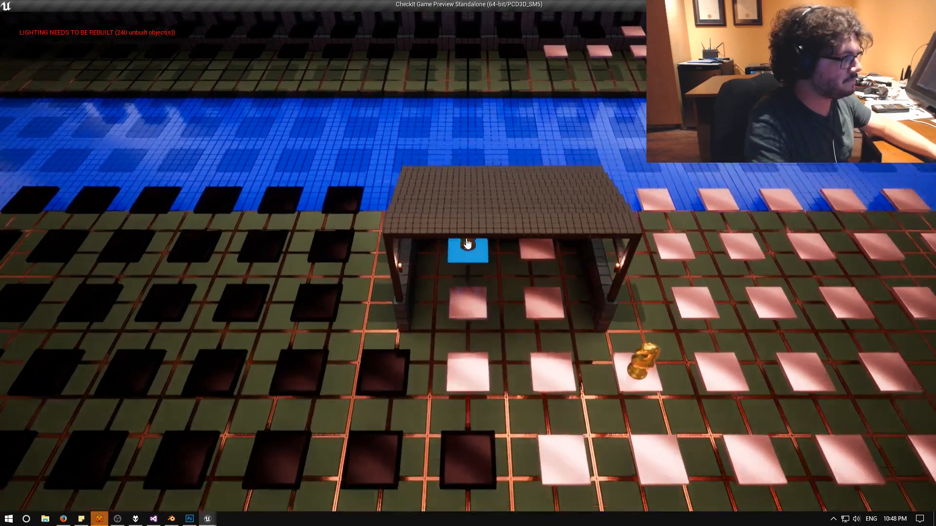
{"action": "key", "text": "Return"}
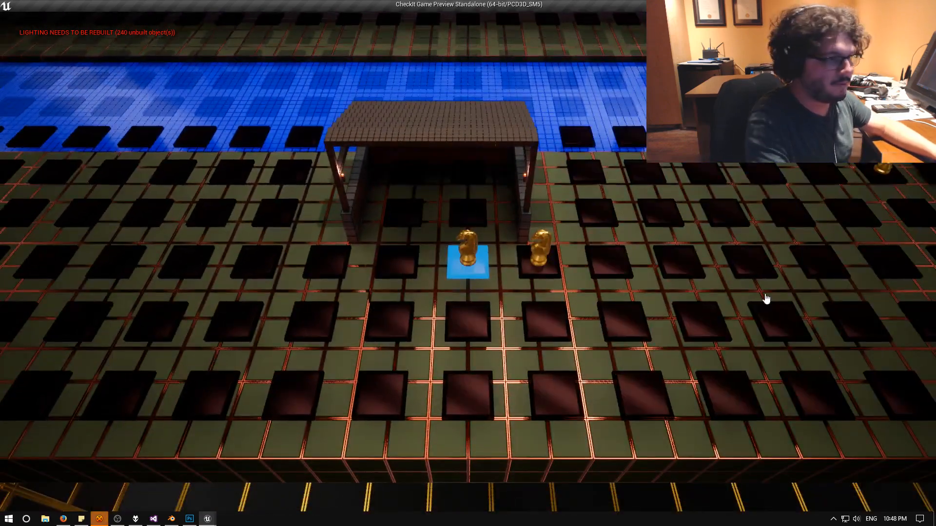
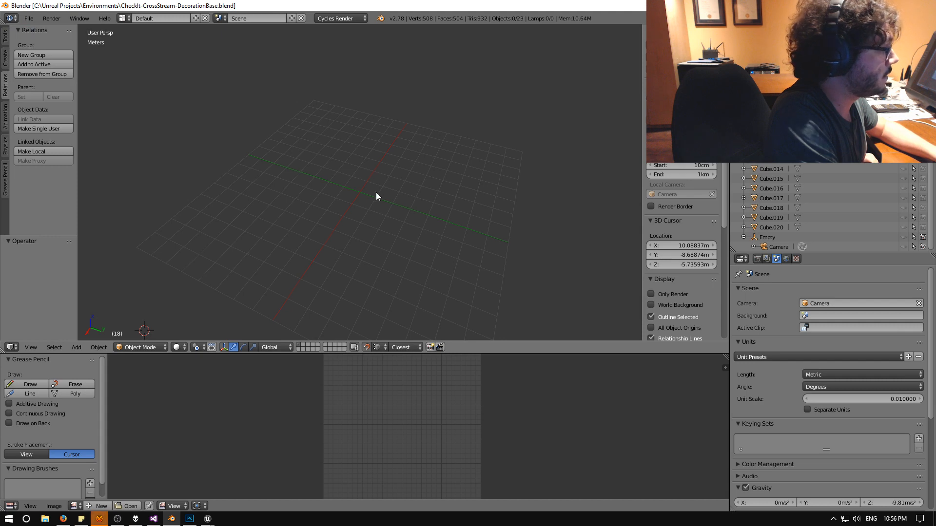
In Blender, save the decoration base file under the new name CheckIt-CrossStream-DecorationWeatherVain-Base.blend.
{"action": "left_click", "coordinate": [29, 19]}
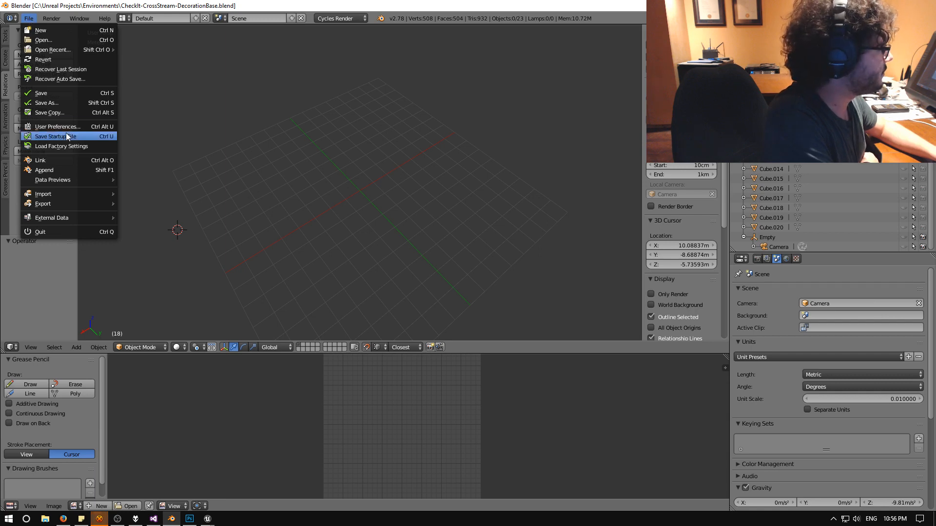
{"action": "left_click", "coordinate": [59, 100]}
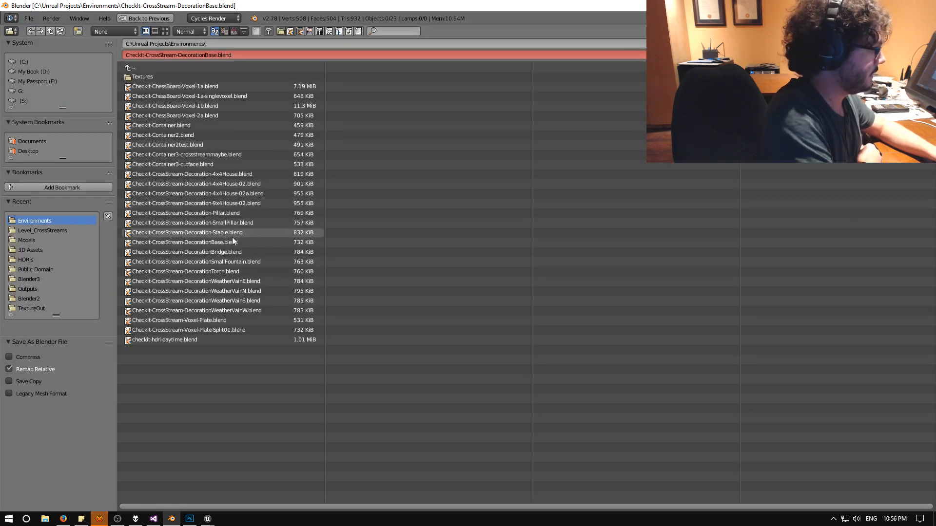
{"action": "left_click", "coordinate": [207, 52]}
{"action": "left_click", "coordinate": [206, 55]}
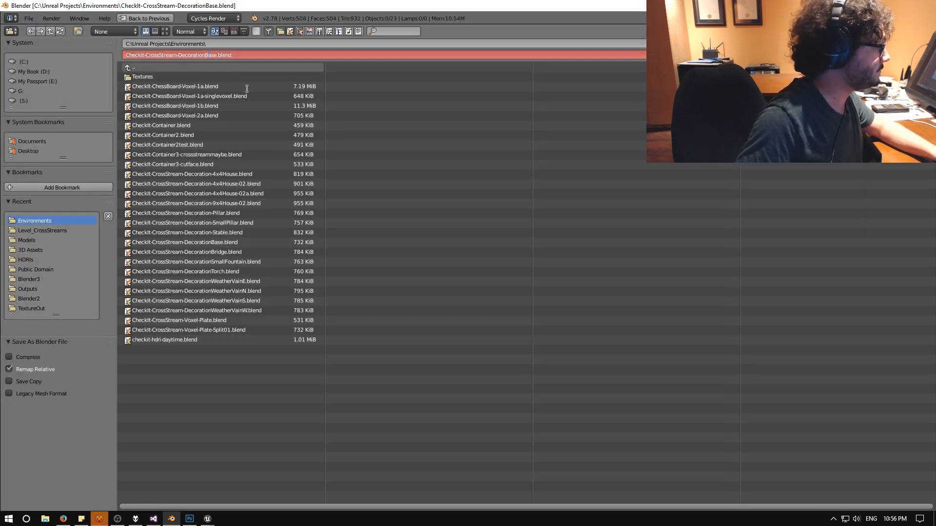
{"action": "key", "text": "Delete"}
{"action": "key", "text": "Delete"}
{"action": "key", "text": "Delete"}
{"action": "key", "text": "Delete"}
{"action": "type", "text": "Weather"}
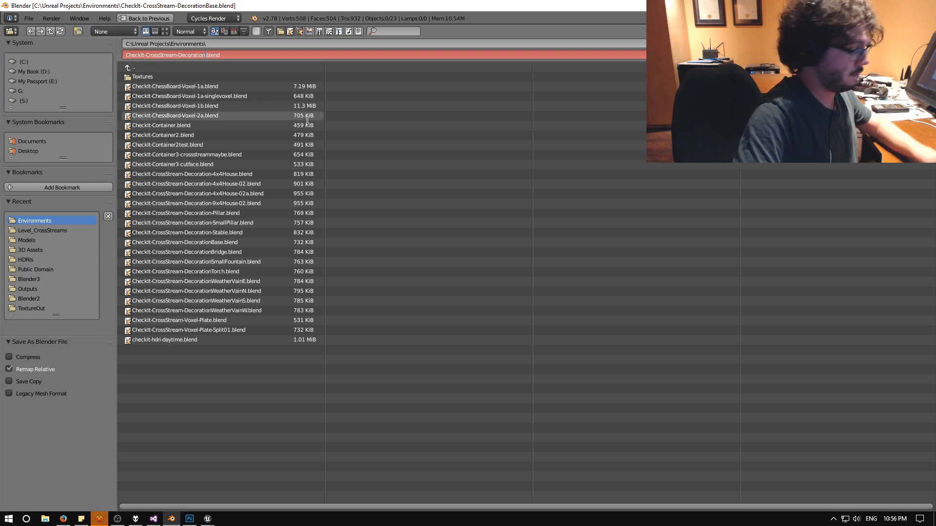
{"action": "type", "text": "Vain-Base"}
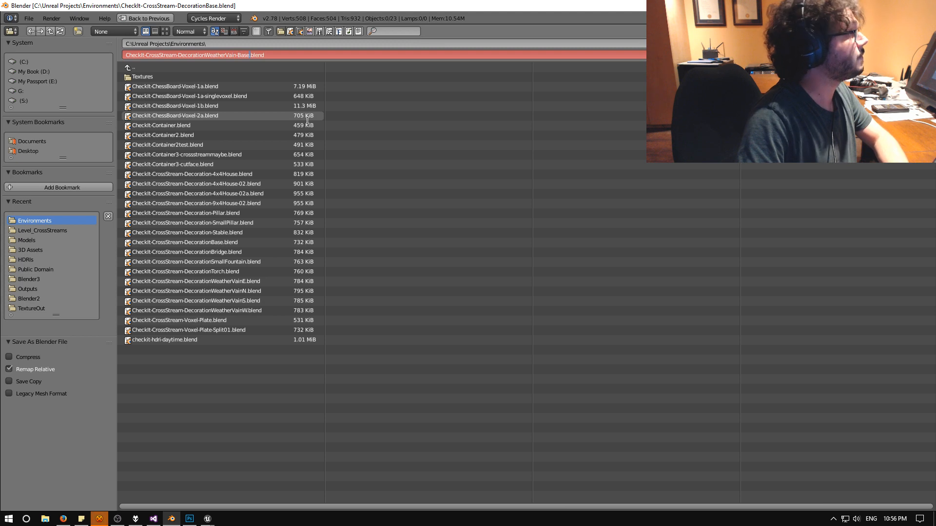
{"action": "key", "text": "Return"}
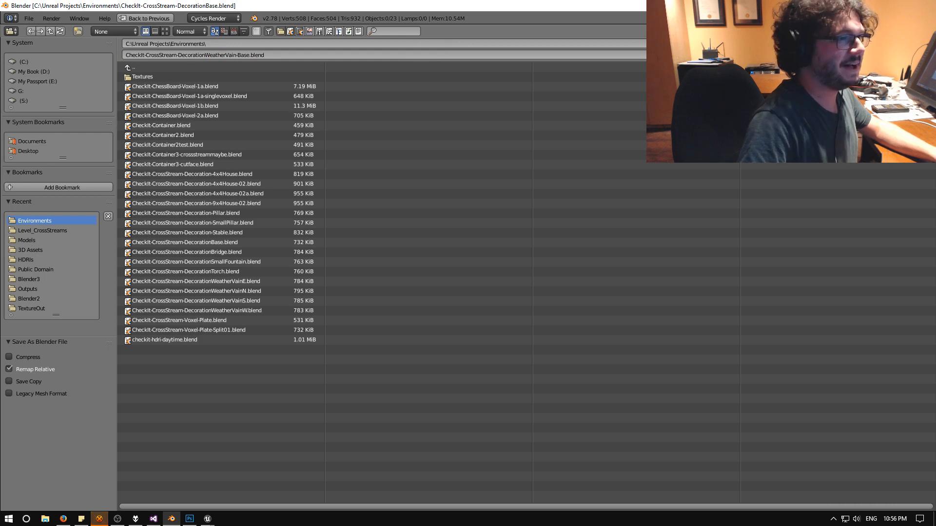
{"action": "key", "text": "Return"}
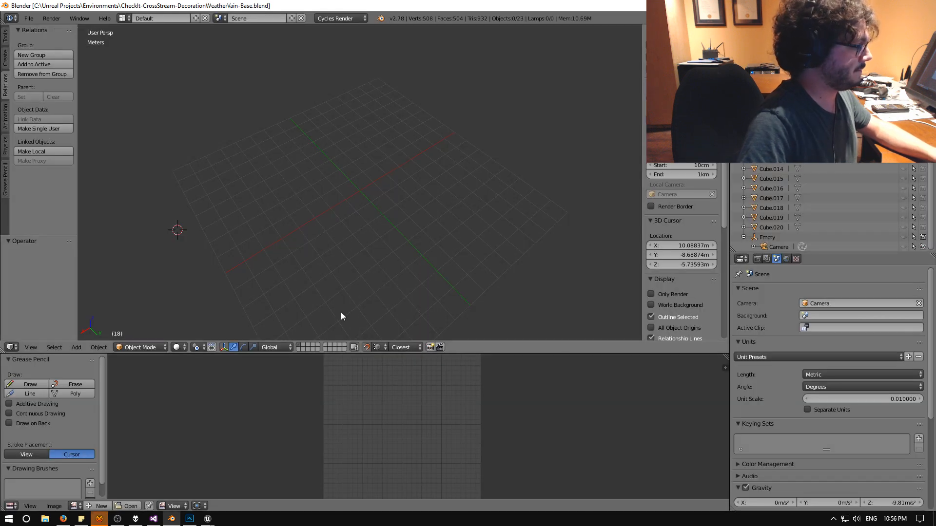
Show the scene's render settings and add a cube mesh at the 3D cursor.
{"action": "middle_click_drag", "start_coordinate": [354, 280], "coordinate": [353, 261]}
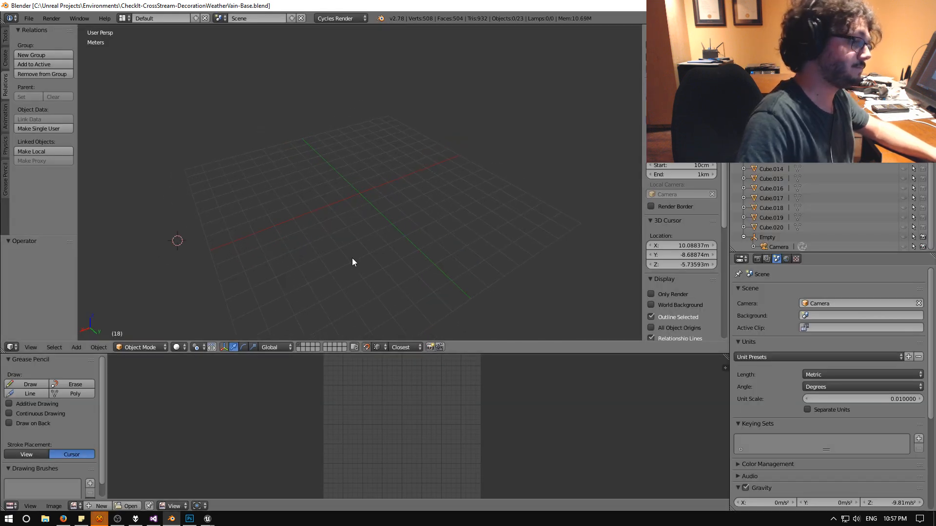
{"action": "left_click", "coordinate": [757, 259]}
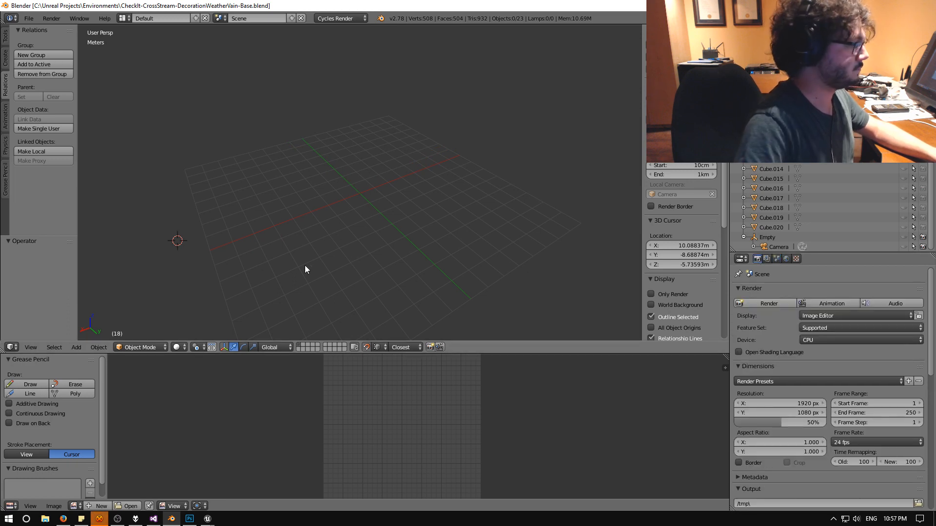
{"action": "left_click", "coordinate": [76, 347]}
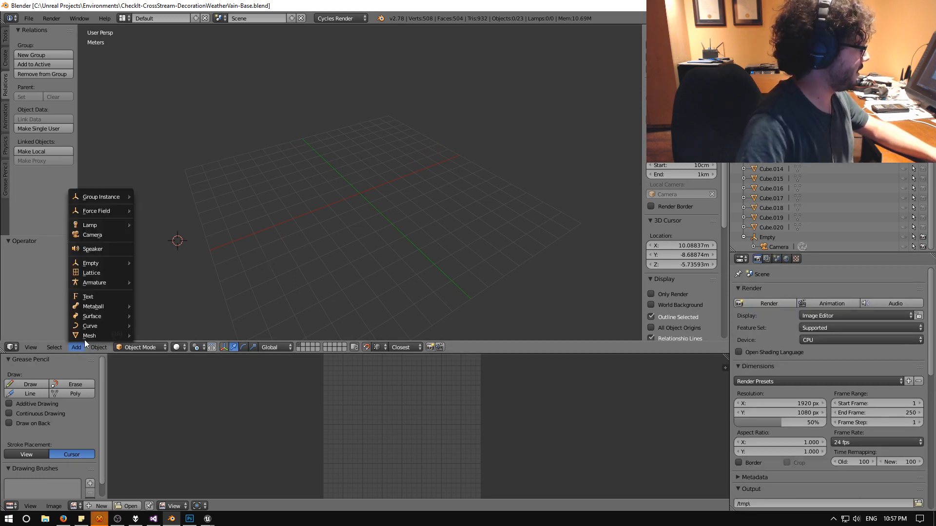
{"action": "mouse_move", "coordinate": [101, 328]}
{"action": "left_click", "coordinate": [162, 347]}
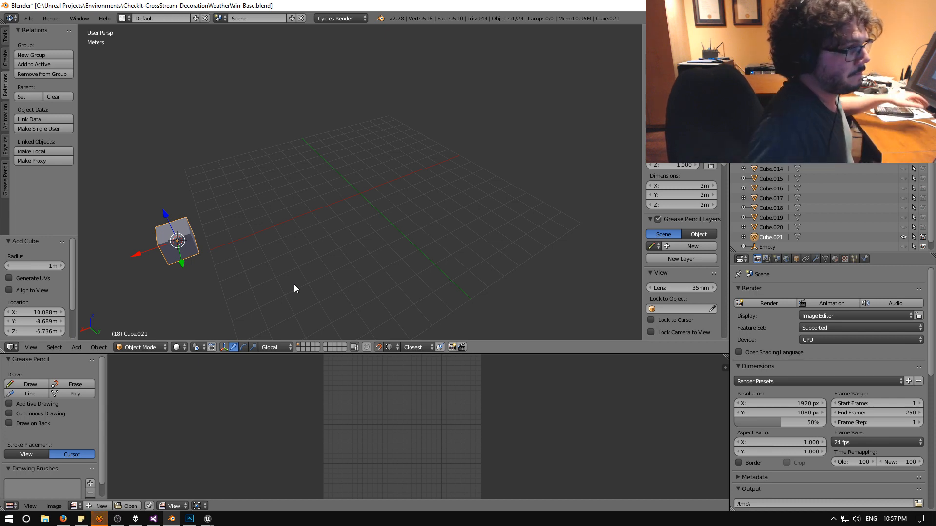
Set the cube's dimensions to 12.75 m in X, 12.75 m in Y and 75 cm in Z.
{"action": "left_click", "coordinate": [681, 186]}
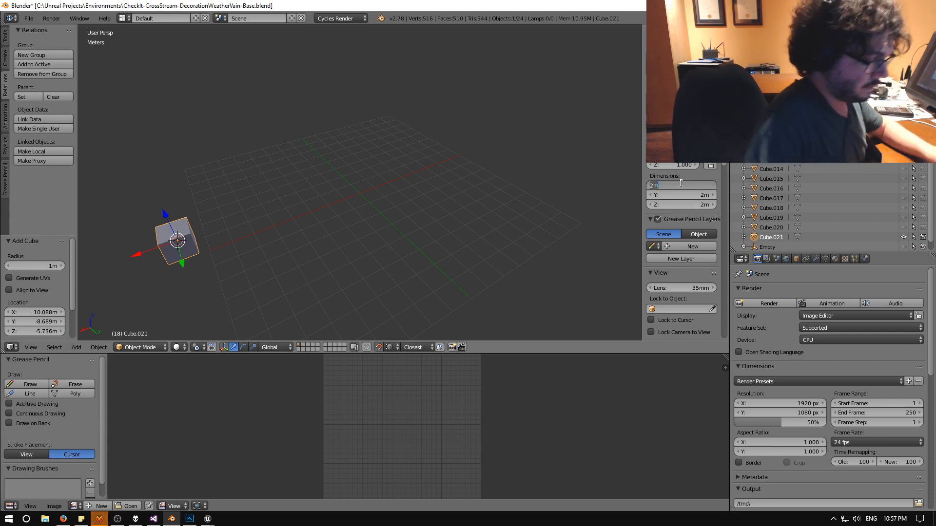
{"action": "type", "text": "12.75"}
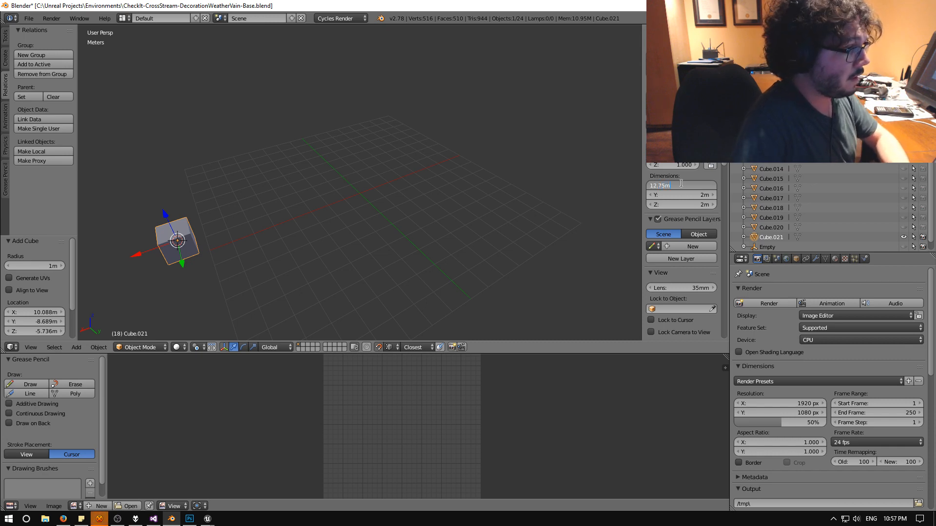
{"action": "key", "text": "Tab"}
{"action": "type", "text": "12."}
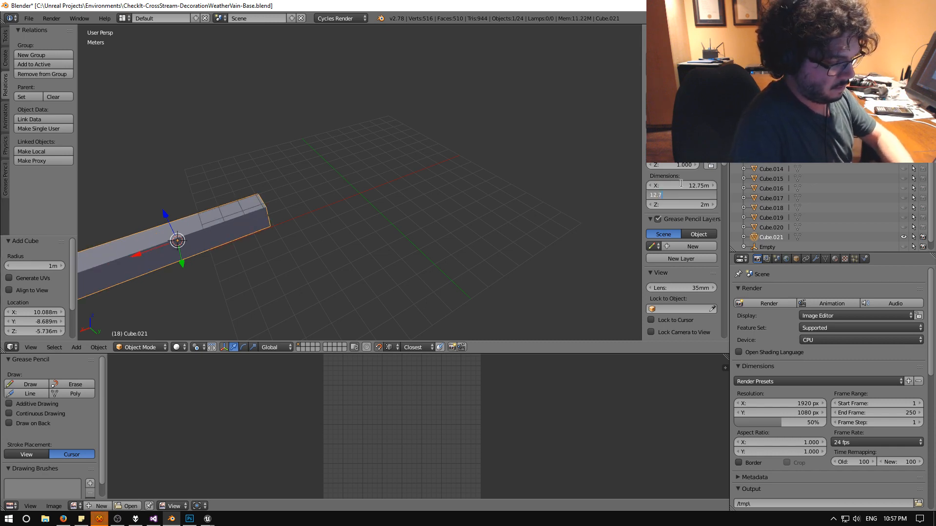
{"action": "type", "text": "75m"}
{"action": "key", "text": "Tab"}
{"action": "type", "text": "75c"}
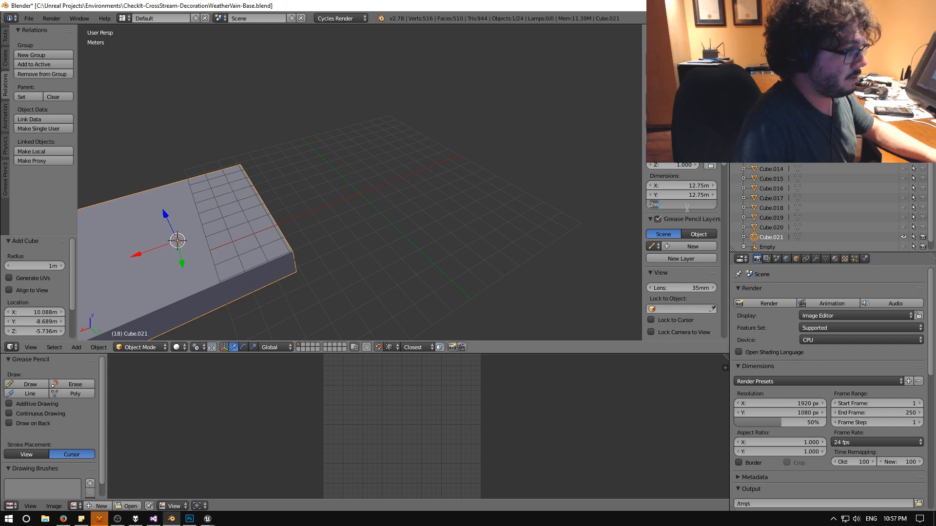
{"action": "type", "text": "m"}
{"action": "key", "text": "Return"}
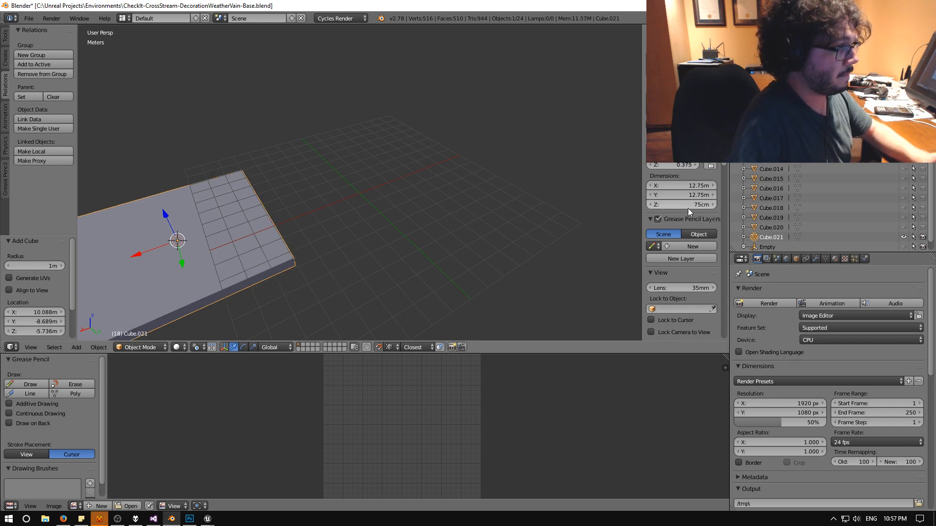
Set the cube's X, Y and Z location to 0 so that it is centred on the world origin.
{"action": "type", "text": "0"}
{"action": "key", "text": "Tab"}
{"action": "type", "text": "0"}
{"action": "key", "text": "Tab"}
{"action": "type", "text": "0"}
{"action": "key", "text": "Return"}
{"action": "middle_click_drag", "start_coordinate": [437, 193], "coordinate": [402, 147]}
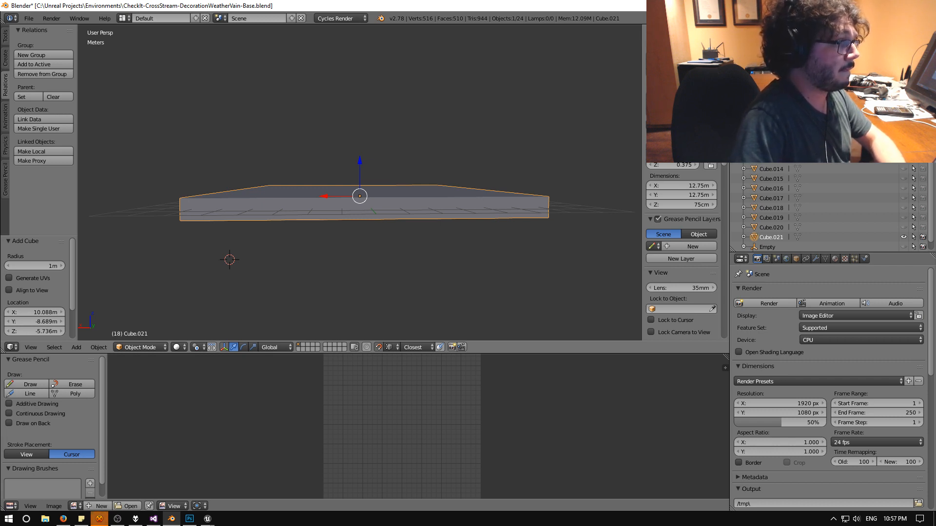
Raise the slab-shaped cube to rest on the ground plane by setting its Z location to (75/2) cm.
{"action": "key", "text": "Return"}
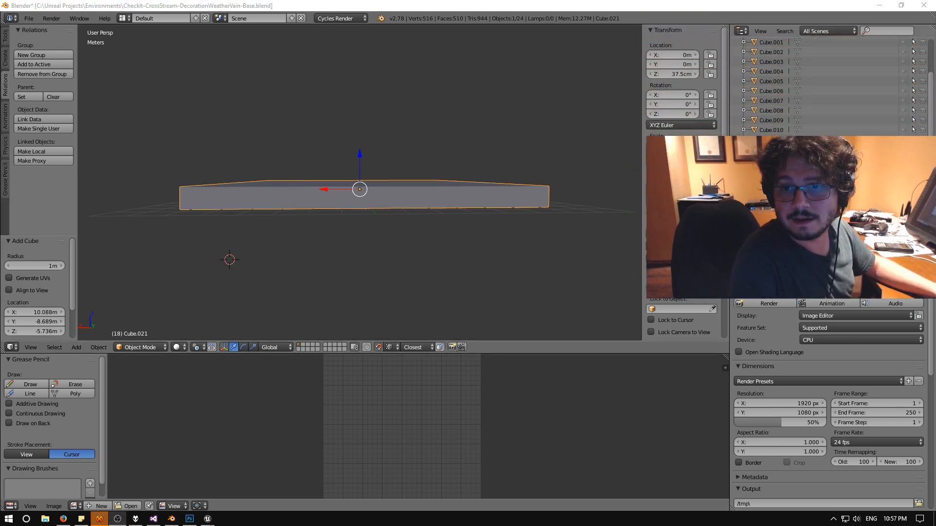
{"action": "left_click", "coordinate": [679, 74]}
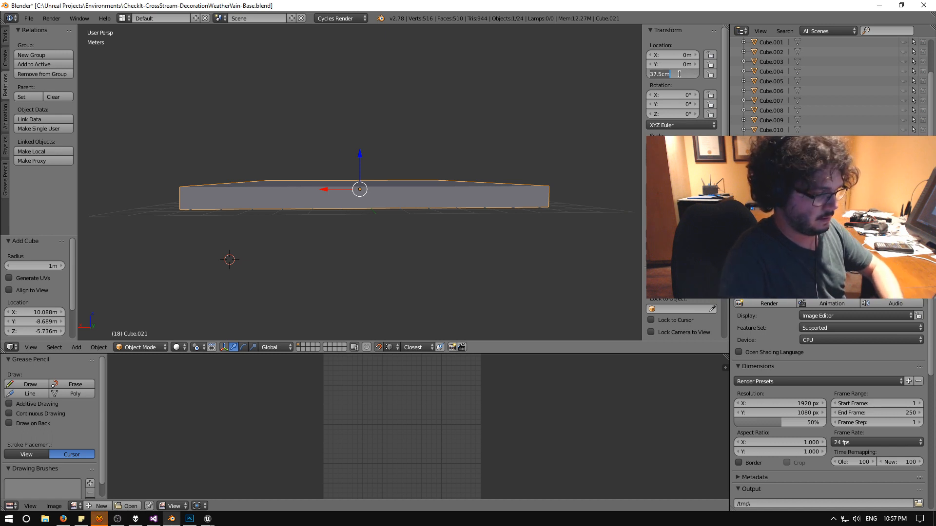
{"action": "type", "text": "(75/2)cm"}
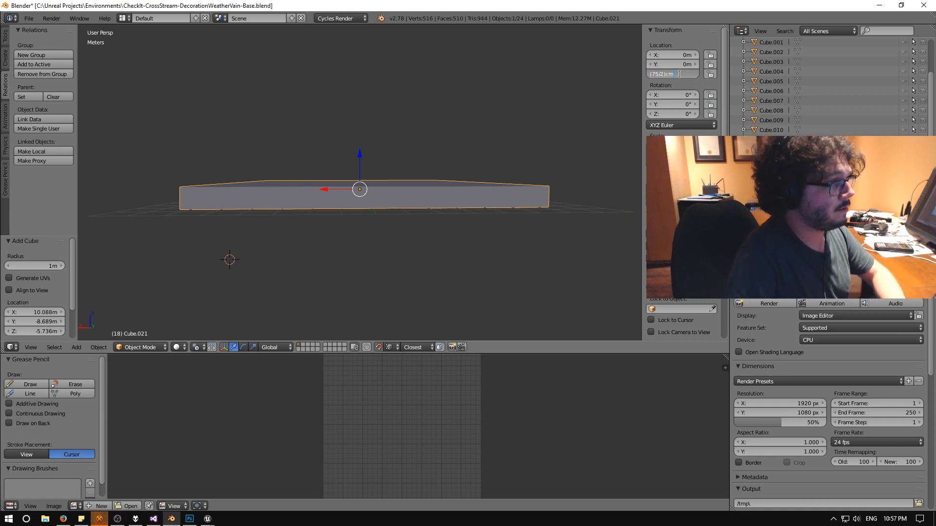
{"action": "key", "text": "Return"}
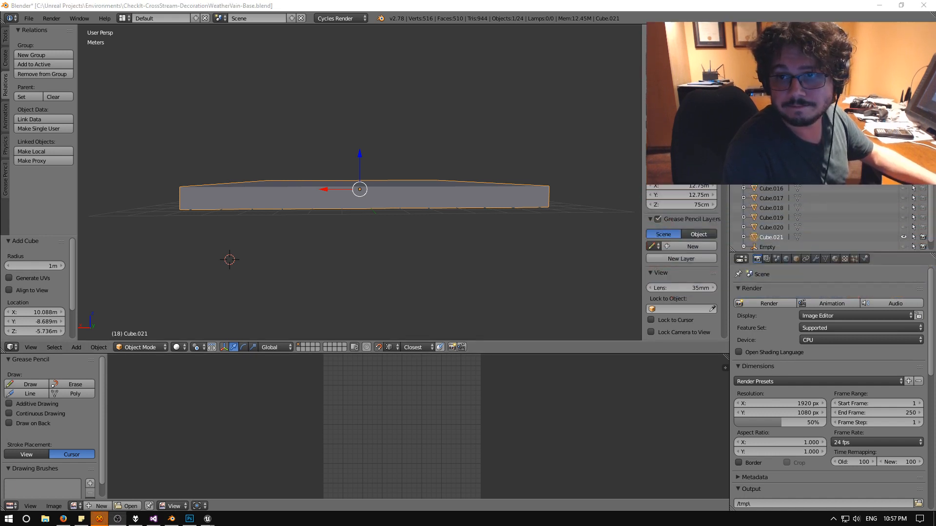
Apply the rotation and scale of the slab in Object Mode.
{"action": "middle_click_drag", "start_coordinate": [522, 143], "coordinate": [545, 174]}
{"action": "middle_click_drag", "start_coordinate": [438, 183], "coordinate": [306, 233]}
{"action": "left_click", "coordinate": [151, 348]}
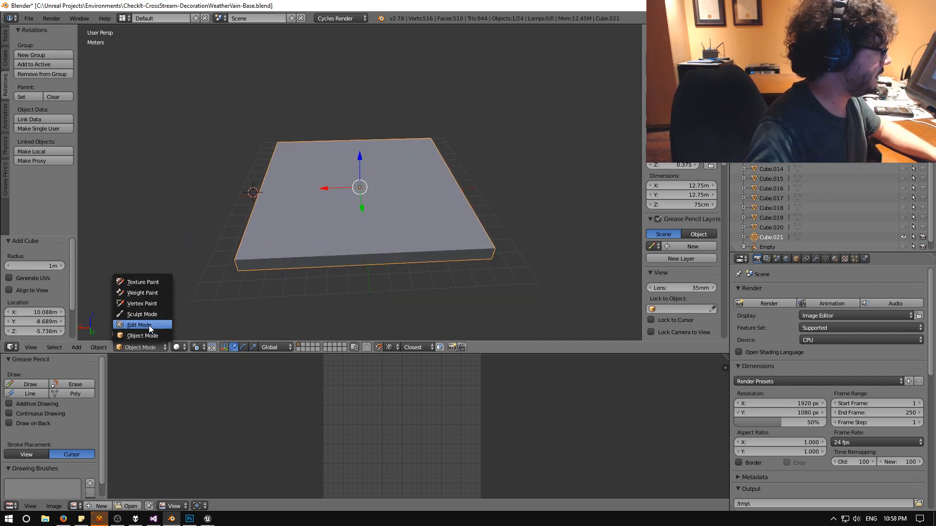
{"action": "left_click", "coordinate": [148, 326]}
{"action": "left_click", "coordinate": [137, 347]}
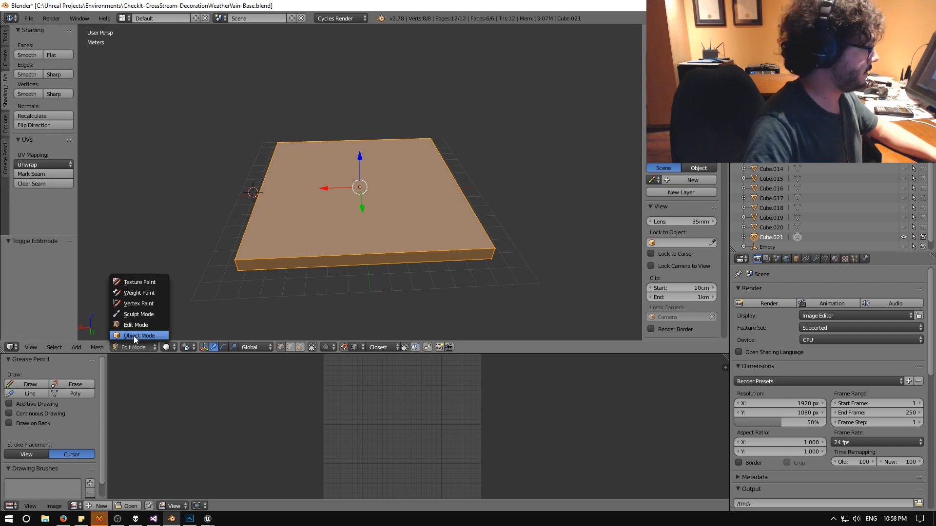
{"action": "left_click", "coordinate": [141, 335]}
{"action": "key", "text": "ctrl+a"}
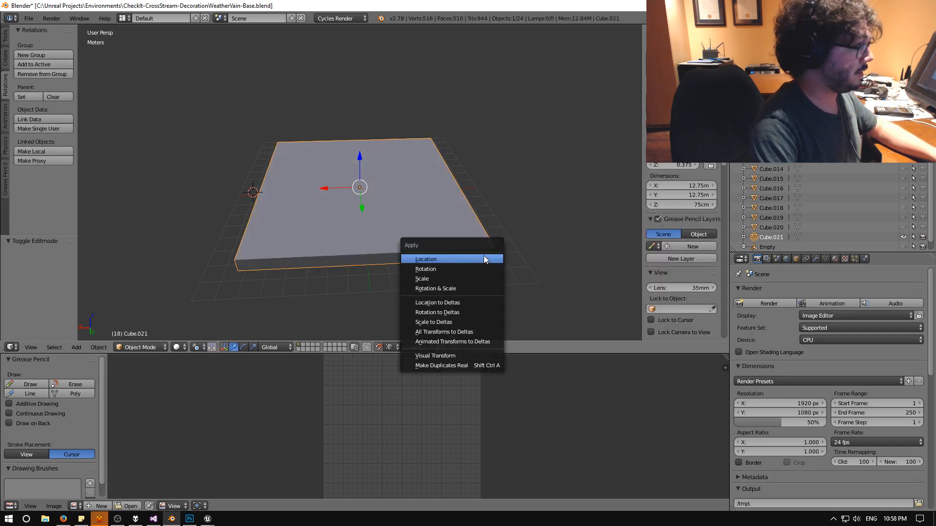
{"action": "left_click", "coordinate": [436, 288]}
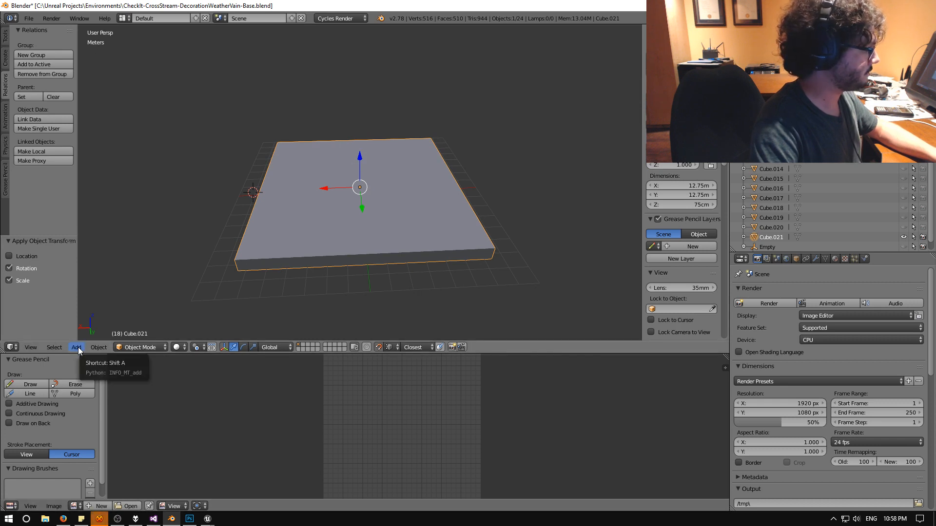
Enter Edit Mode with face selection and select the slab's top face.
{"action": "left_click", "coordinate": [141, 346]}
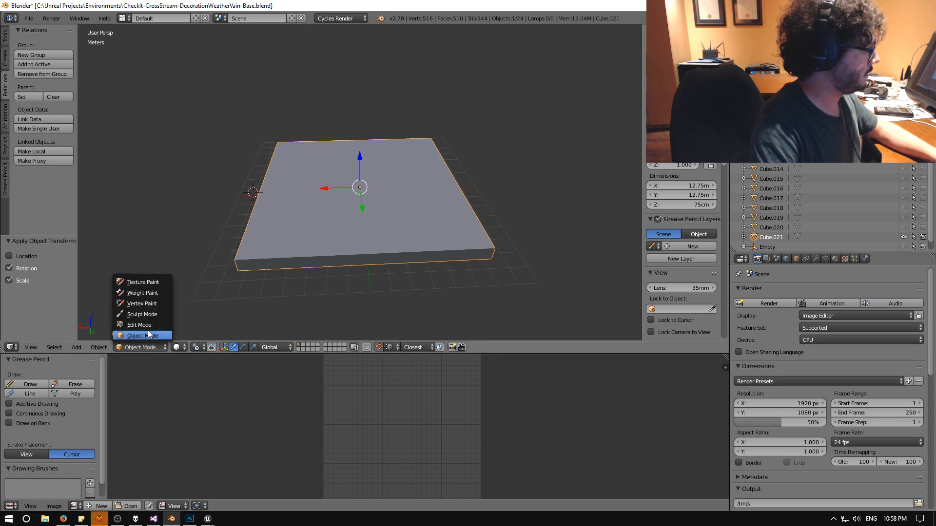
{"action": "left_click", "coordinate": [148, 332]}
{"action": "middle_click_drag", "start_coordinate": [313, 261], "coordinate": [335, 271]}
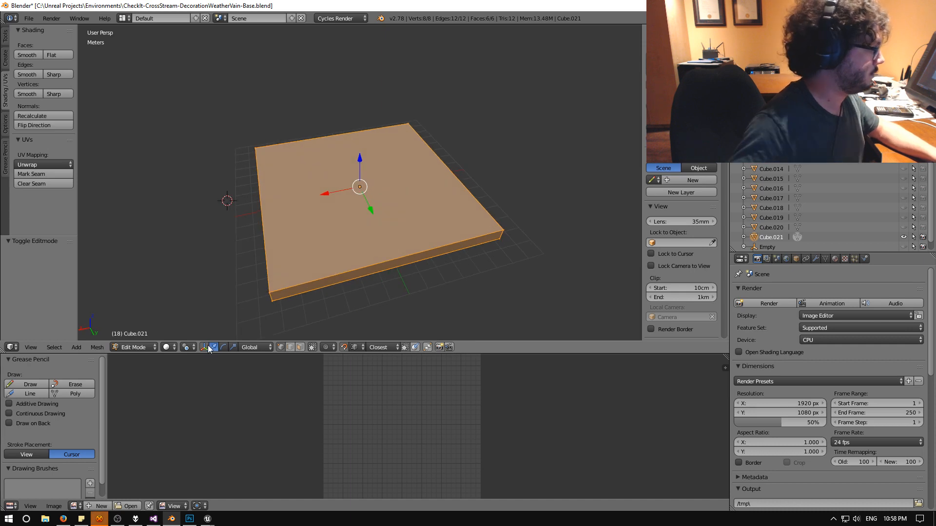
{"action": "left_click", "coordinate": [300, 347]}
{"action": "left_click", "coordinate": [354, 196]}
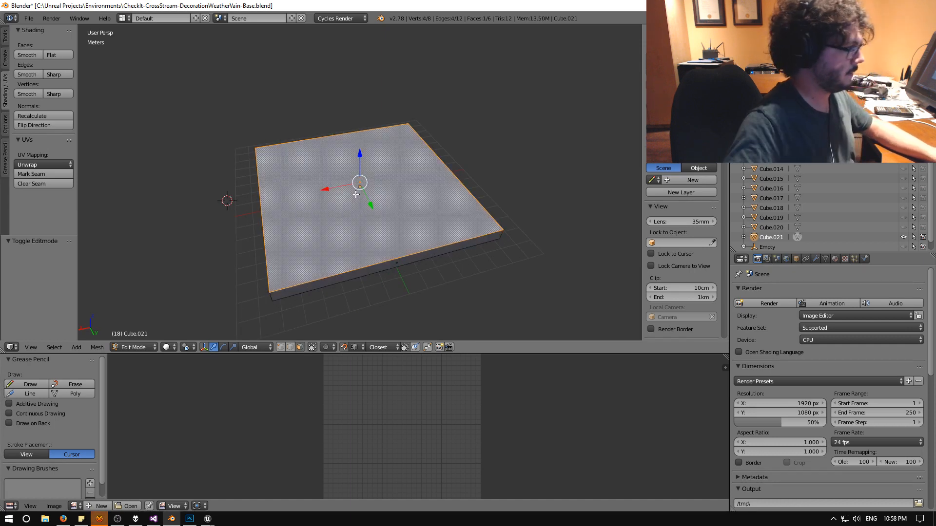
Inset the slab's top face with a thickness of 75 cm.
{"action": "key", "text": "space"}
{"action": "type", "text": "inse"}
{"action": "key", "text": "Down"}
{"action": "key", "text": "Down"}
{"action": "key", "text": "Return"}
{"action": "left_click", "coordinate": [420, 190]}
{"action": "left_click", "coordinate": [36, 314]}
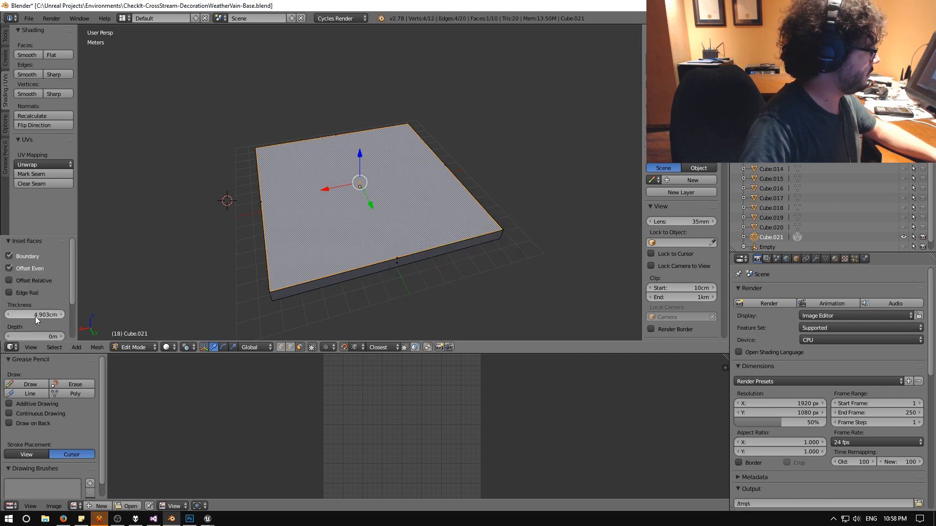
{"action": "type", "text": "75cm"}
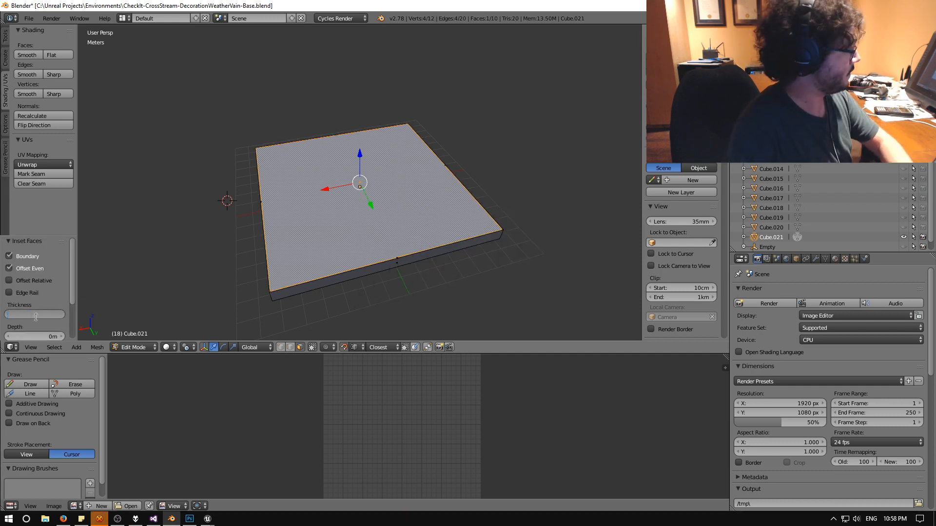
{"action": "key", "text": "Return"}
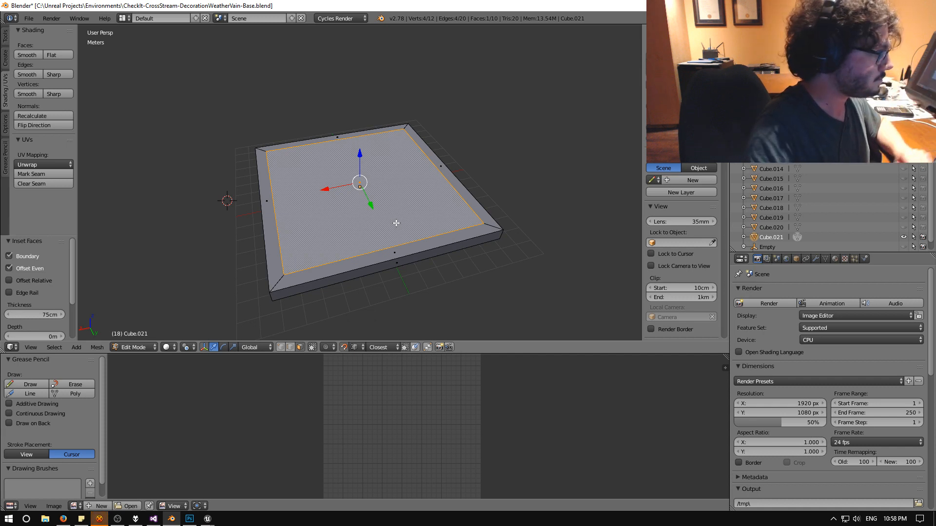
Extrude the inset top face upward by 75 cm.
{"action": "middle_click_drag", "start_coordinate": [394, 221], "coordinate": [333, 205]}
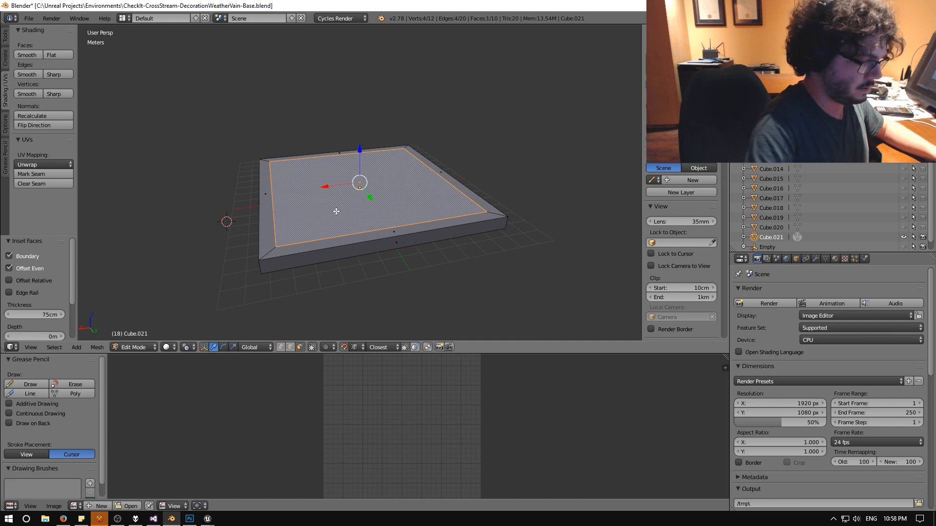
{"action": "key", "text": "e"}
{"action": "left_click", "coordinate": [328, 190]}
{"action": "double_click", "coordinate": [42, 310]}
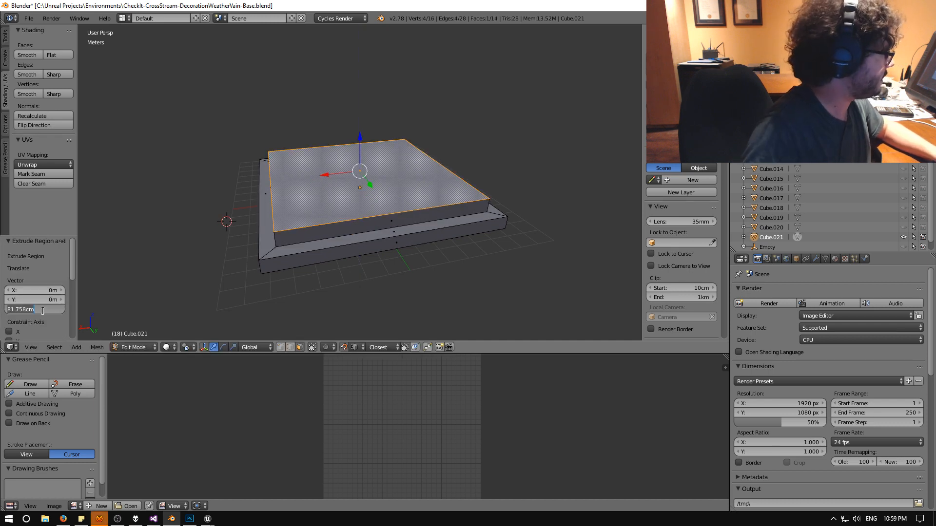
{"action": "type", "text": "75c"}
{"action": "key", "text": "Return"}
Try extruding the raised face about 43 cm downward and undo back to the plain slab without any inset.
{"action": "middle_click_drag", "start_coordinate": [245, 247], "coordinate": [334, 277]}
{"action": "key", "text": "e"}
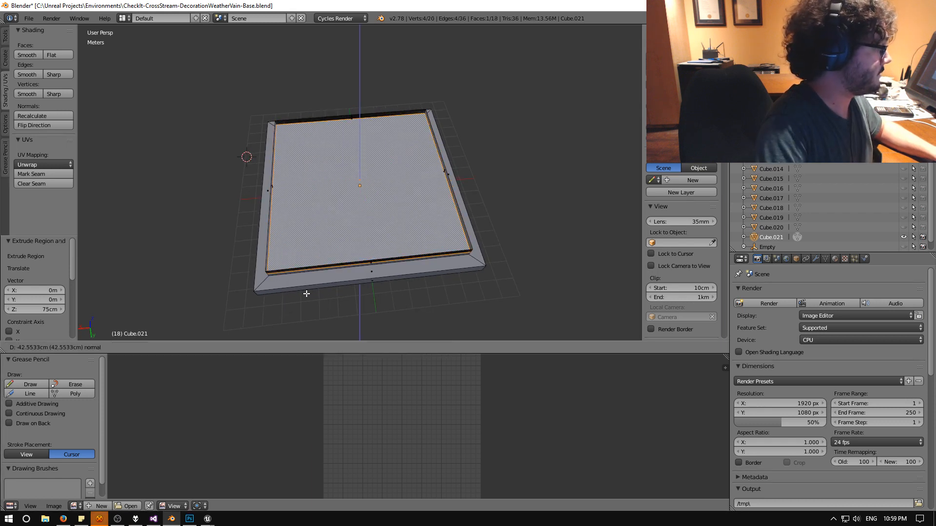
{"action": "left_click", "coordinate": [307, 294]}
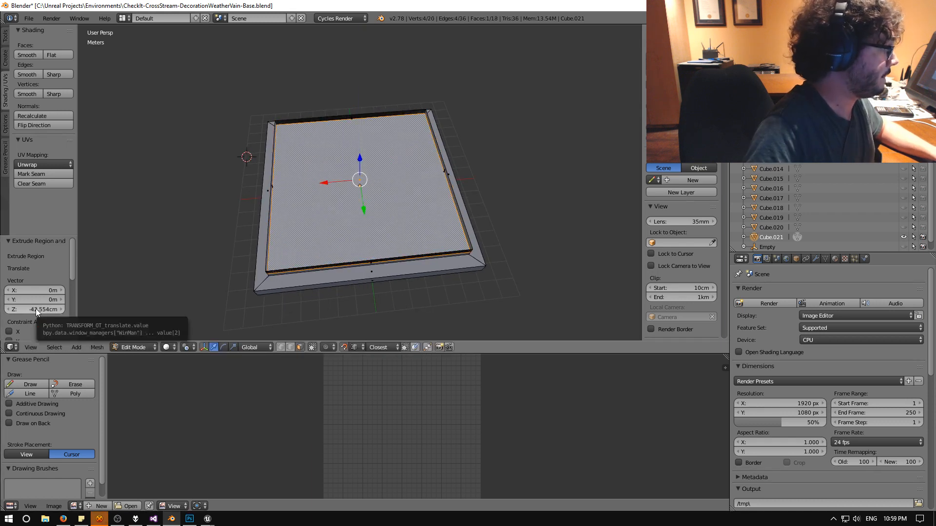
{"action": "key", "text": "ctrl+z"}
{"action": "key", "text": "ctrl+z"}
{"action": "key", "text": "ctrl+z"}
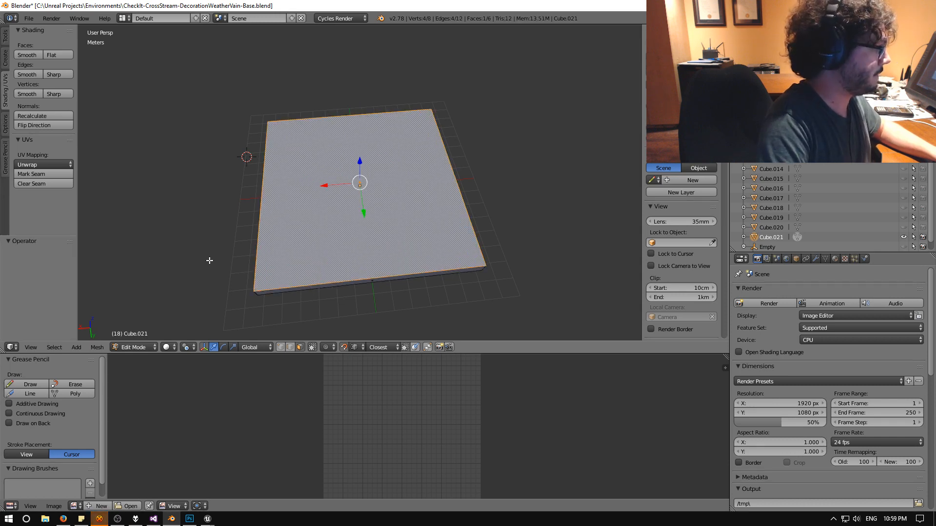
Inset the slab's selected top face with a thickness of 0.75 m.
{"action": "middle_click_drag", "start_coordinate": [209, 259], "coordinate": [218, 245]}
{"action": "key", "text": "space"}
{"action": "type", "text": "inset"}
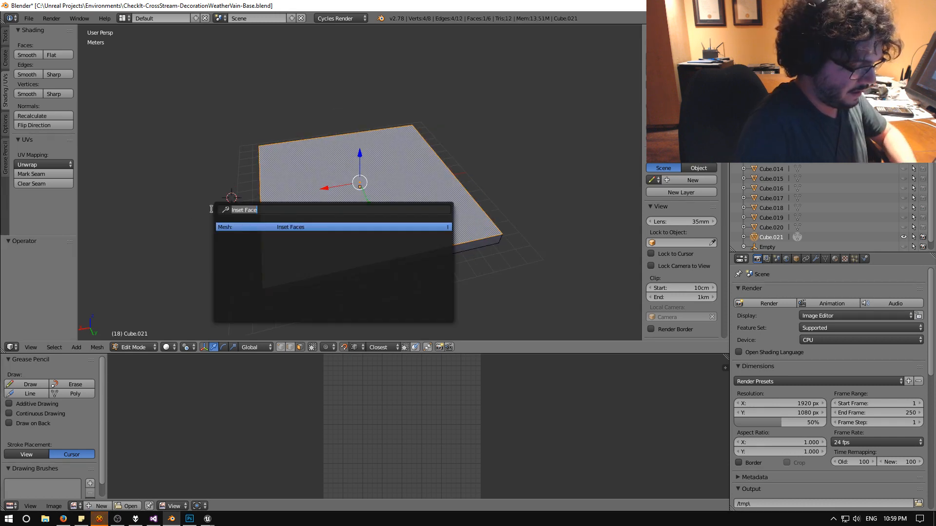
{"action": "key", "text": "Return"}
{"action": "left_click", "coordinate": [38, 317]}
{"action": "type", "text": "0.75"}
{"action": "key", "text": "Return"}
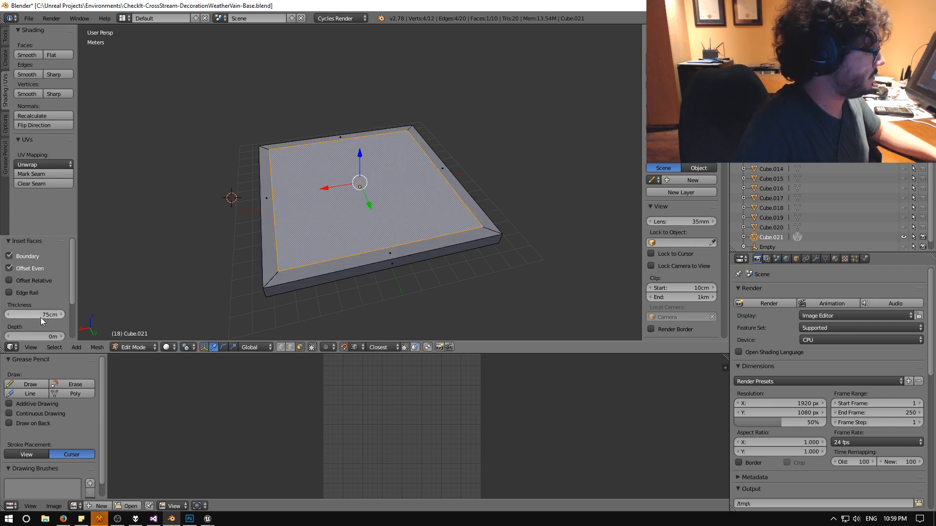
Extrude the inset face upward by 0.75 m to form the second tier of the base.
{"action": "key", "text": "e"}
{"action": "left_click", "coordinate": [310, 214]}
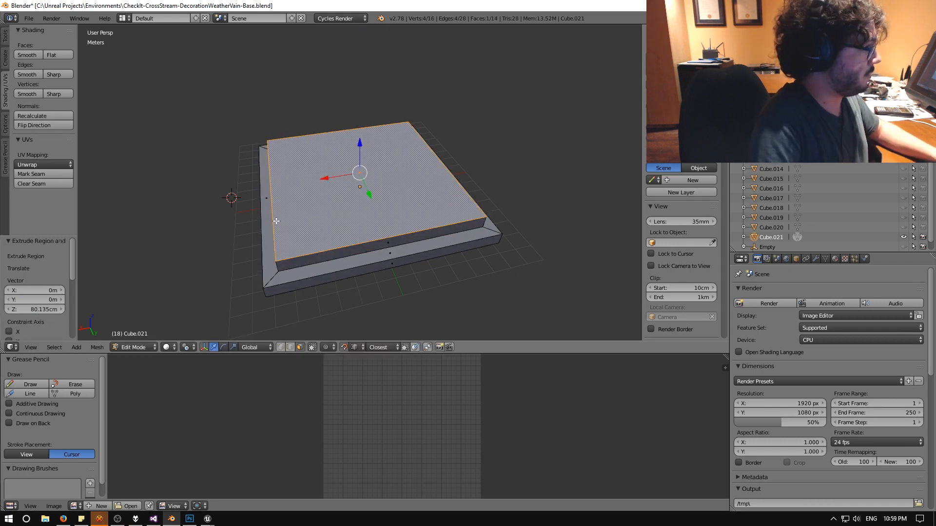
{"action": "left_click", "coordinate": [32, 308]}
{"action": "type", "text": "0.75"}
{"action": "key", "text": "Return"}
Inset the second tier's top face by 487.5 cm to leave a small square in the centre.
{"action": "key", "text": "space"}
{"action": "key", "text": "Return"}
{"action": "left_click", "coordinate": [159, 312]}
{"action": "left_click", "coordinate": [170, 312]}
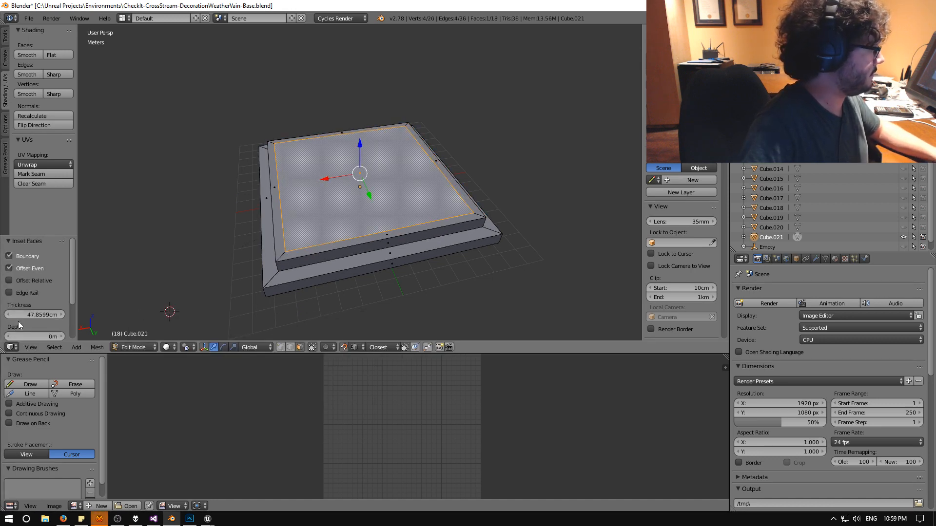
{"action": "left_click", "coordinate": [36, 315]}
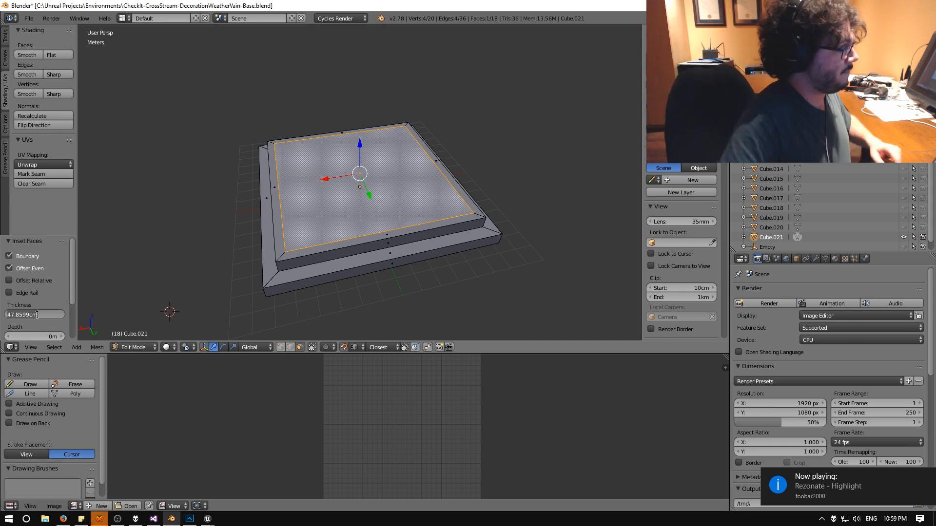
{"action": "type", "text": "48"}
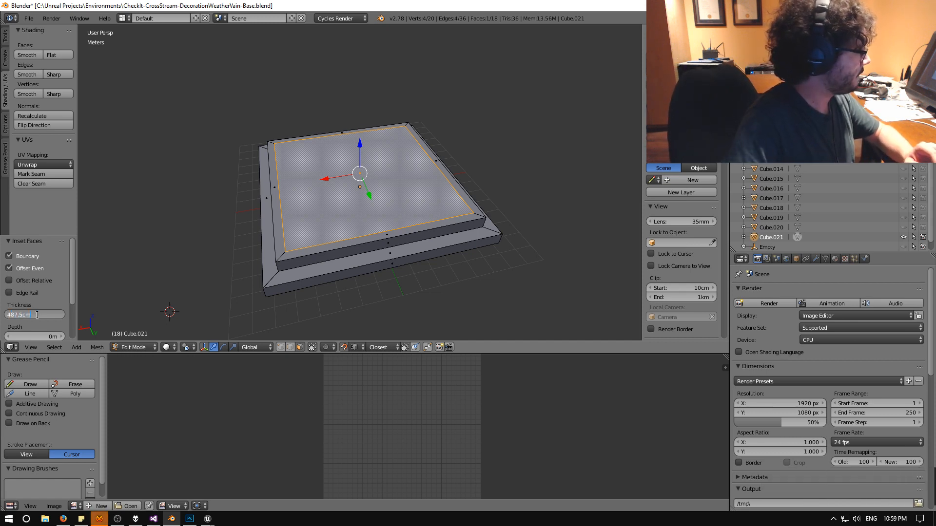
{"action": "key", "text": "Return"}
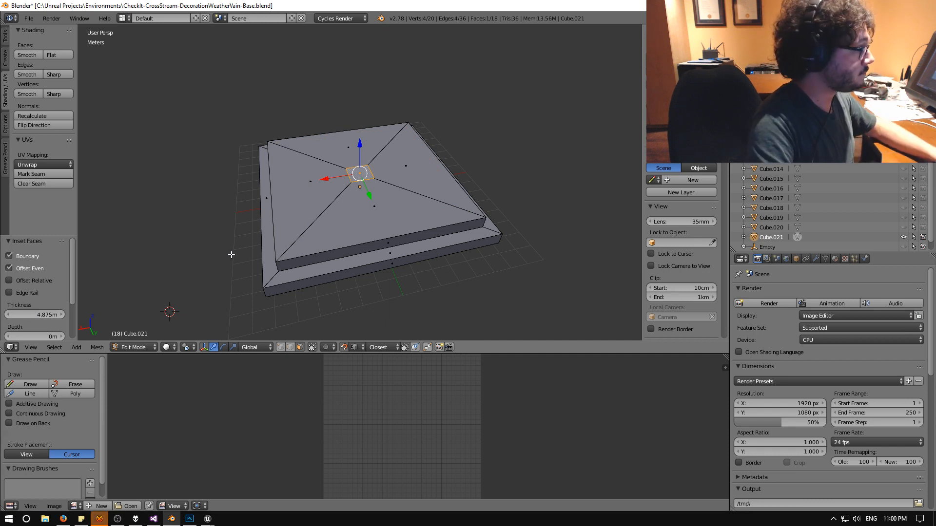
Extrude the small central square upward by 1.5 m.
{"action": "key", "text": "e"}
{"action": "left_click", "coordinate": [264, 213]}
{"action": "left_click", "coordinate": [43, 310]}
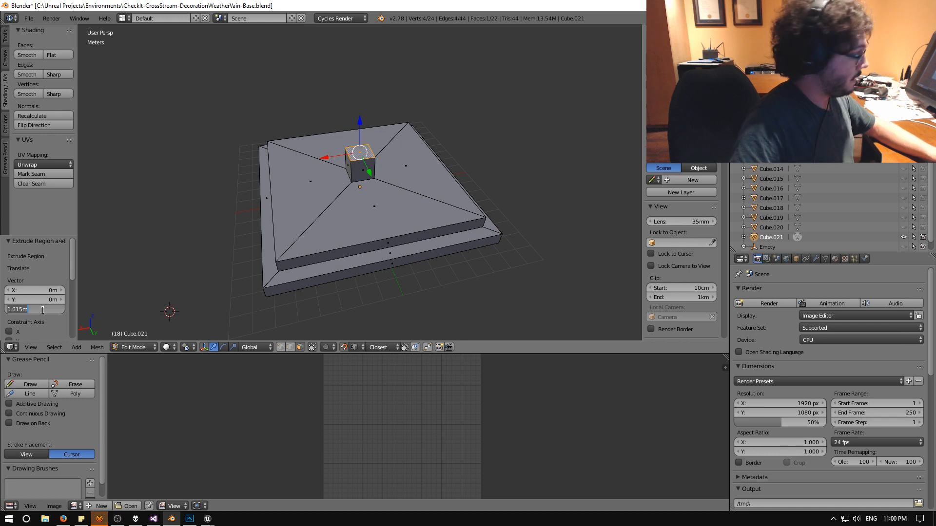
{"action": "type", "text": "1"}
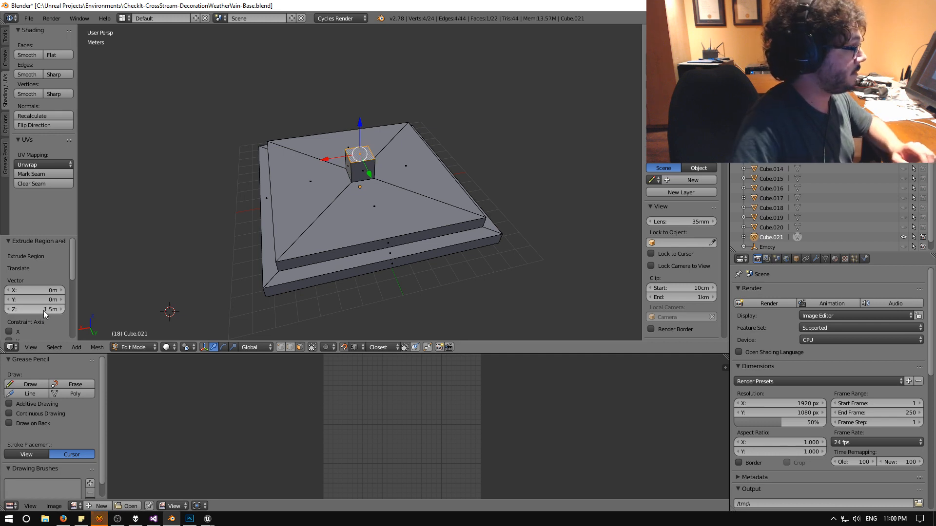
{"action": "key", "text": "Return"}
Try a further extrusion of the central block's top face and undo back to the flat central square.
{"action": "middle_click_drag", "start_coordinate": [424, 204], "coordinate": [401, 176]}
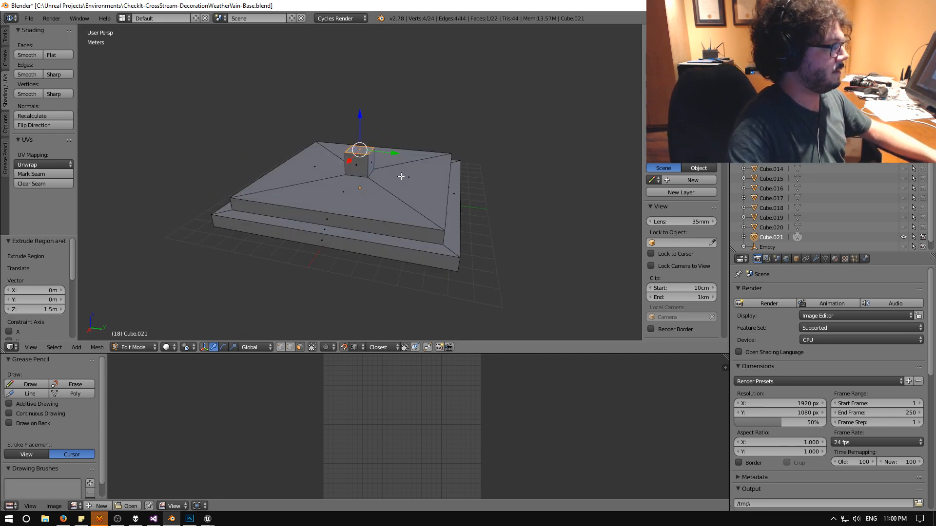
{"action": "mouse_move", "coordinate": [279, 220]}
{"action": "middle_mouse_down"}
{"action": "mouse_move", "coordinate": [272, 249]}
{"action": "mouse_move", "coordinate": [249, 250]}
{"action": "mouse_move", "coordinate": [309, 244]}
{"action": "mouse_move", "coordinate": [359, 259]}
{"action": "mouse_move", "coordinate": [341, 263]}
{"action": "mouse_move", "coordinate": [291, 227]}
{"action": "middle_mouse_up"}
{"action": "scroll", "coordinate": [292, 227], "scroll_direction": "up", "scroll_amount": 6}
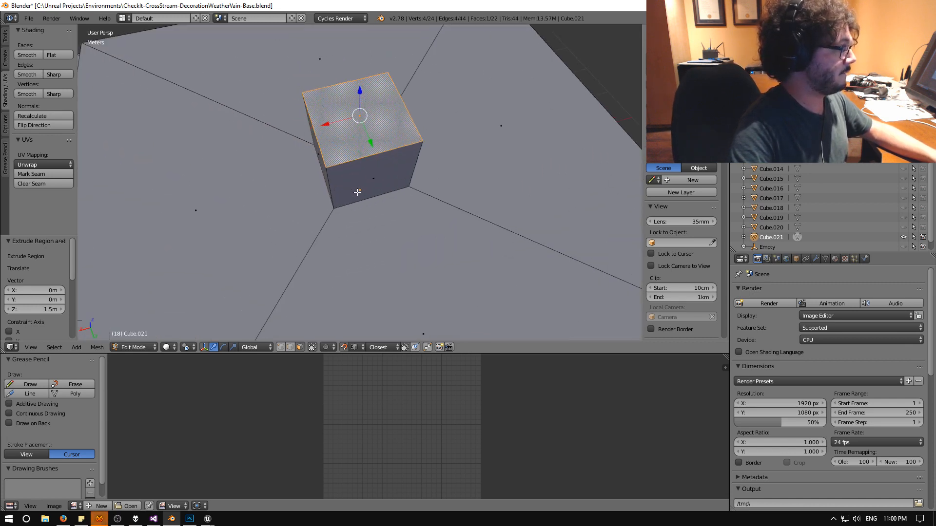
{"action": "key", "text": "e"}
{"action": "left_click", "coordinate": [328, 196], "text": "ctrl"}
{"action": "key", "text": "ctrl+z"}
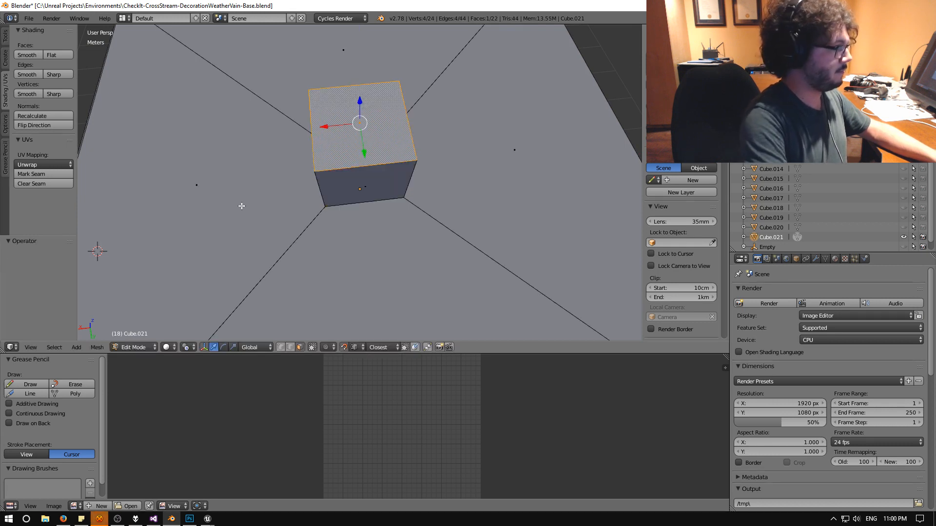
{"action": "key", "text": "ctrl+z"}
{"action": "key", "text": "e"}
{"action": "right_click", "coordinate": [327, 172]}
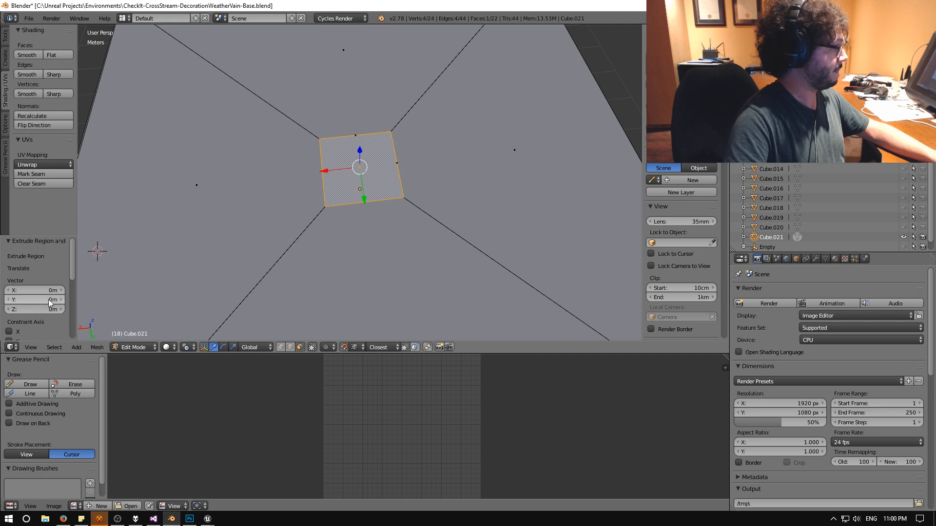
{"action": "key", "text": "ctrl+z"}
Extrude the small central square of the second tier upward by 1.50 m as a post.
{"action": "middle_click_drag", "start_coordinate": [273, 255], "coordinate": [309, 188]}
{"action": "key", "text": "e"}
{"action": "left_click", "coordinate": [236, 146]}
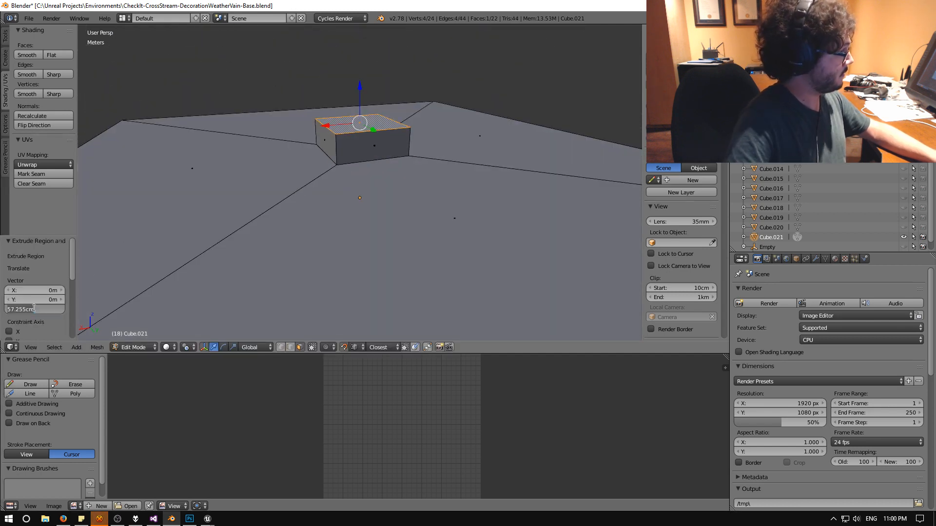
{"action": "type", "text": "1"}
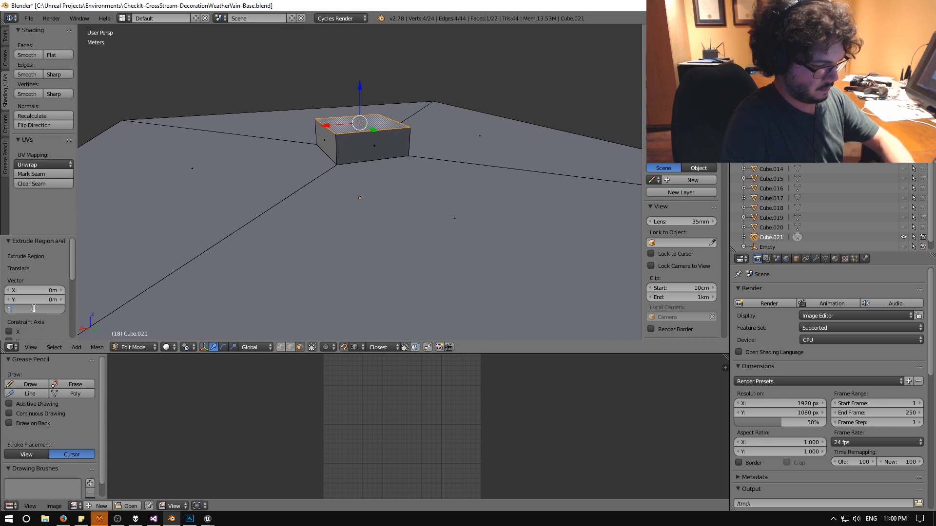
{"action": "type", "text": "50"}
{"action": "key", "text": "Return"}
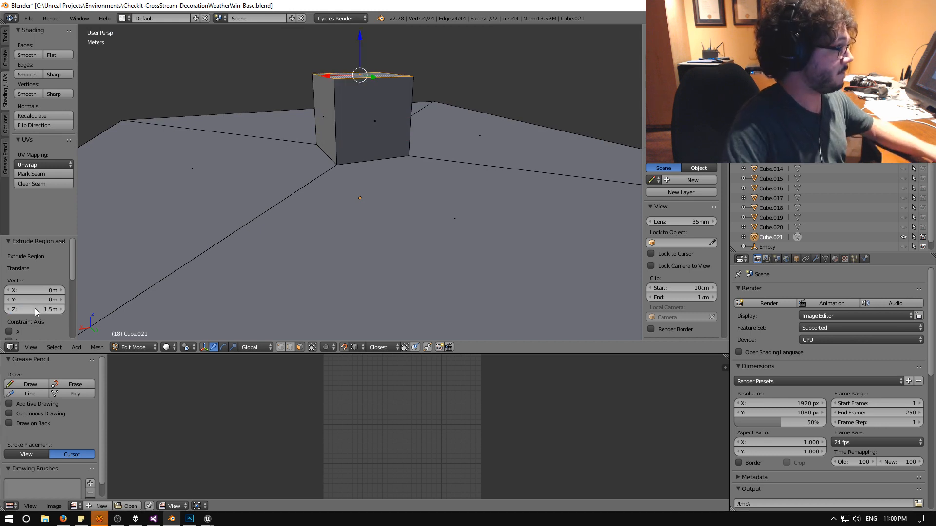
Inset the post's top face by 37.5 cm.
{"action": "middle_click_drag", "start_coordinate": [293, 158], "coordinate": [265, 208]}
{"action": "middle_click_drag", "start_coordinate": [299, 177], "coordinate": [302, 179]}
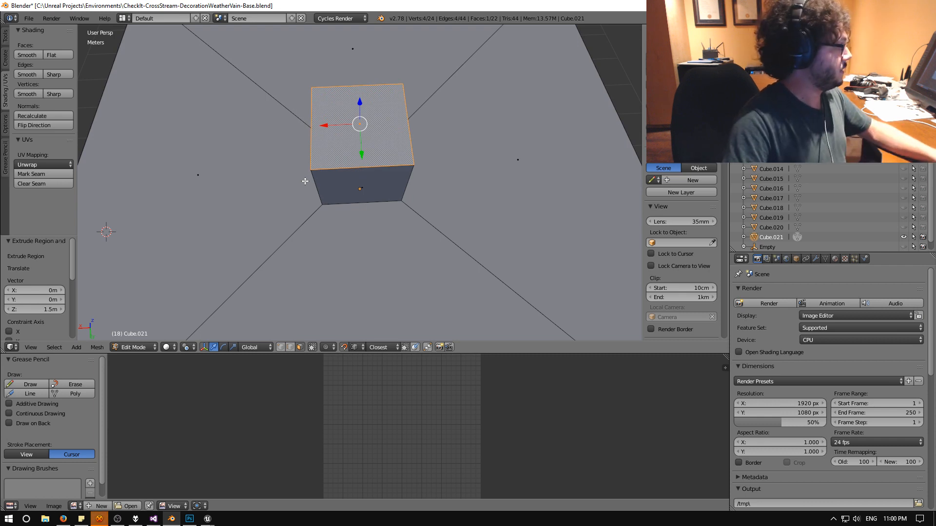
{"action": "key", "text": "space"}
{"action": "key", "text": "Return"}
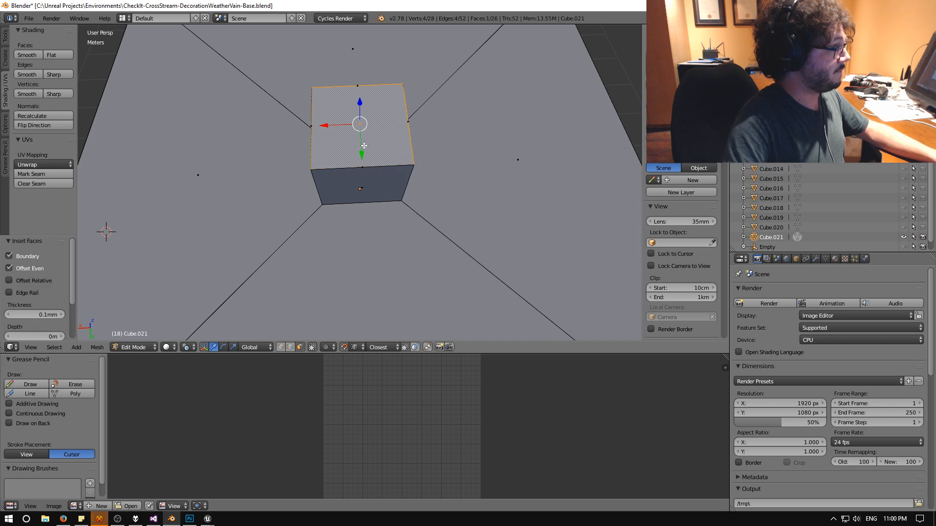
{"action": "left_click", "coordinate": [28, 314]}
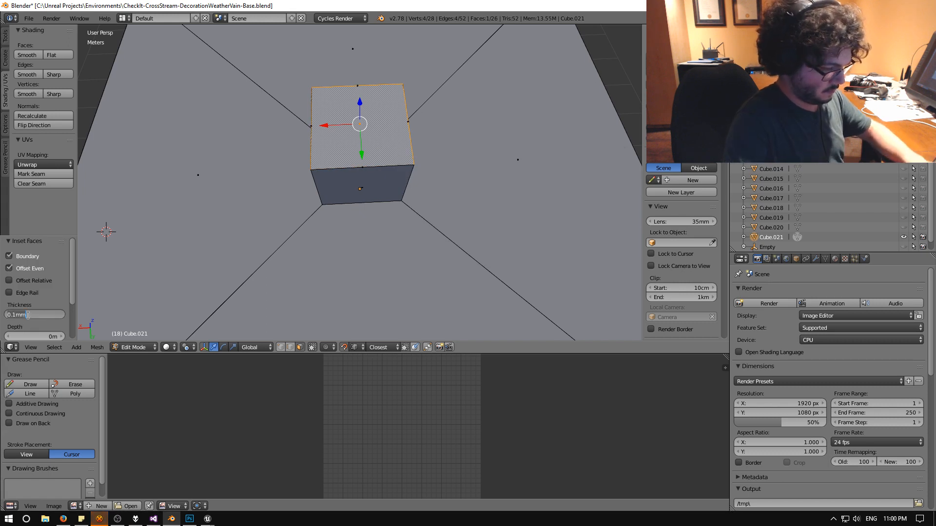
{"action": "type", "text": "37.5cm"}
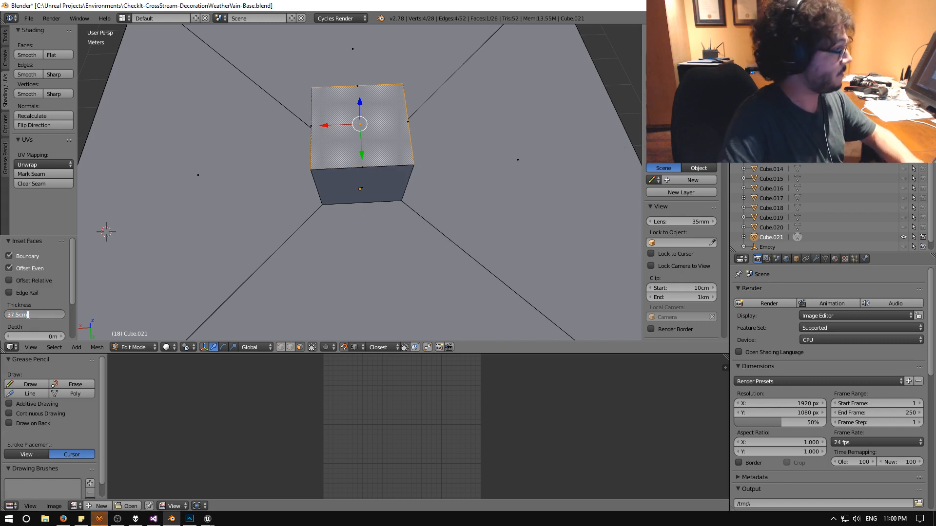
{"action": "key", "text": "Return"}
Extrude the inset square on top of the post upward by 75 cm.
{"action": "middle_click_drag", "start_coordinate": [257, 250], "coordinate": [261, 207]}
{"action": "key", "text": "e"}
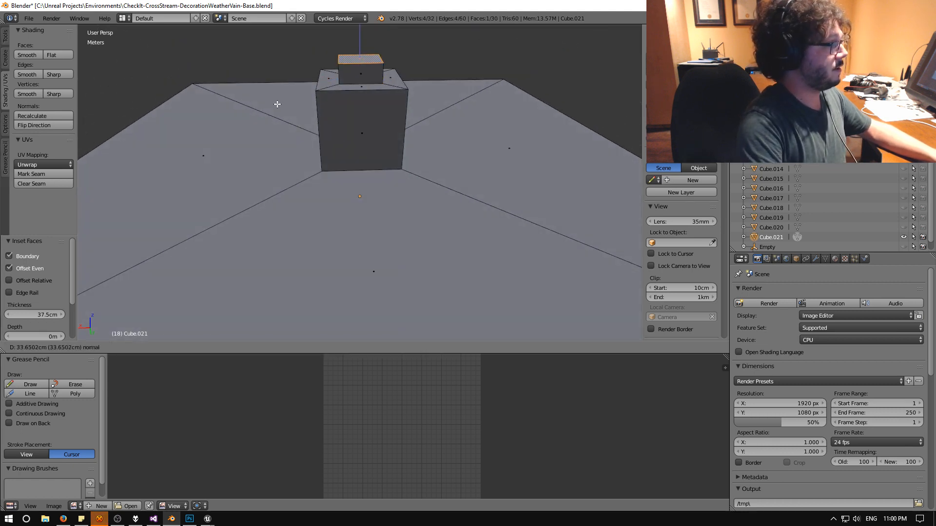
{"action": "left_click", "coordinate": [274, 96]}
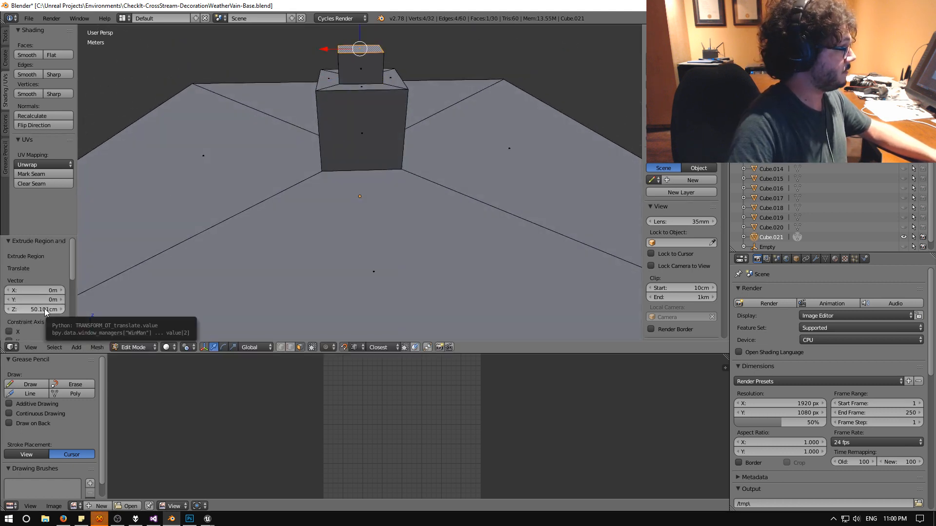
{"action": "middle_click_drag", "start_coordinate": [238, 197], "coordinate": [337, 199]}
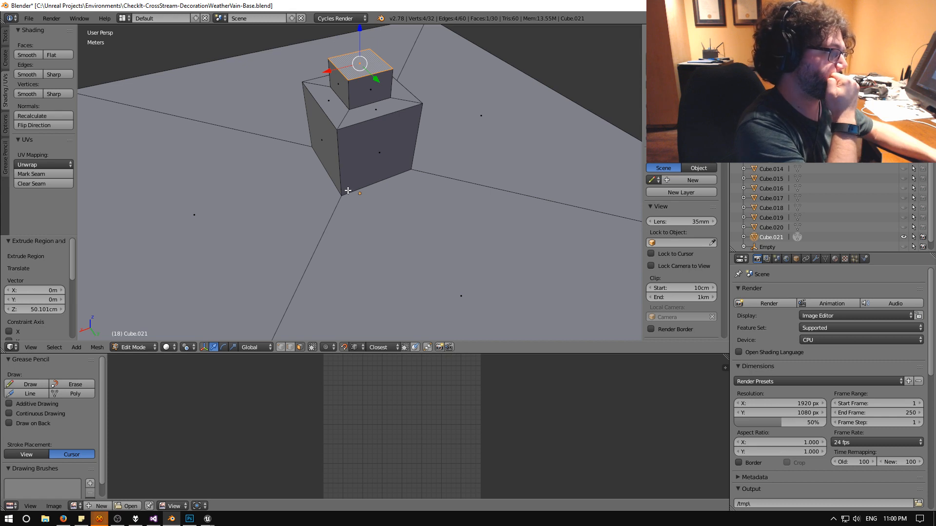
{"action": "middle_click_drag", "start_coordinate": [346, 192], "coordinate": [389, 168]}
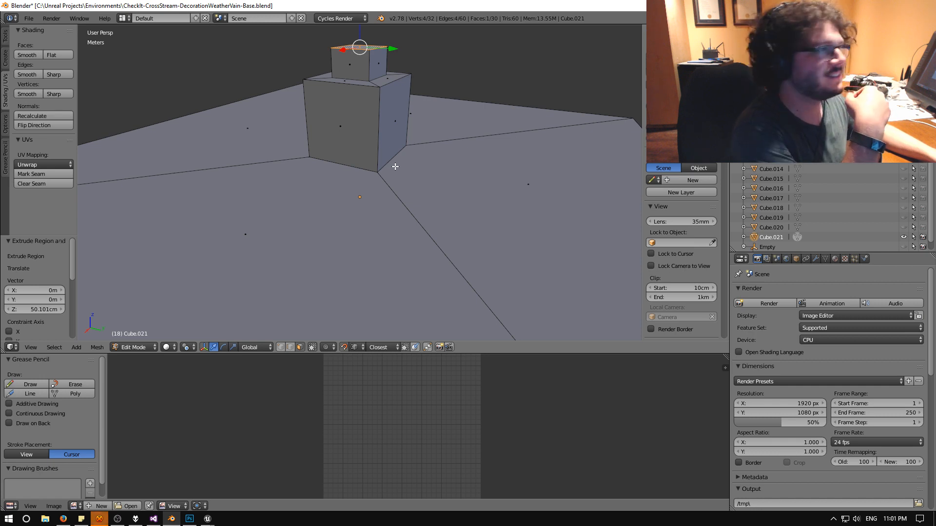
{"action": "left_click", "coordinate": [39, 308]}
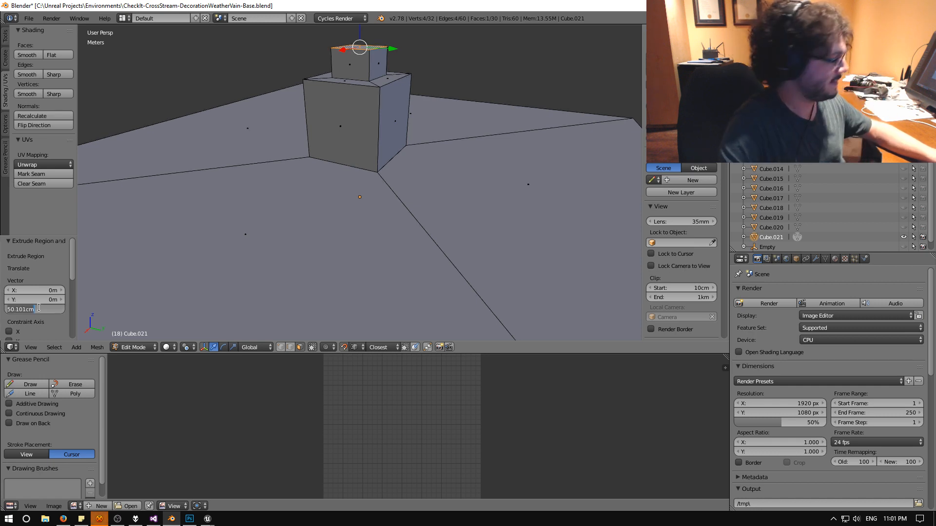
{"action": "type", "text": "75"}
{"action": "key", "text": "Return"}
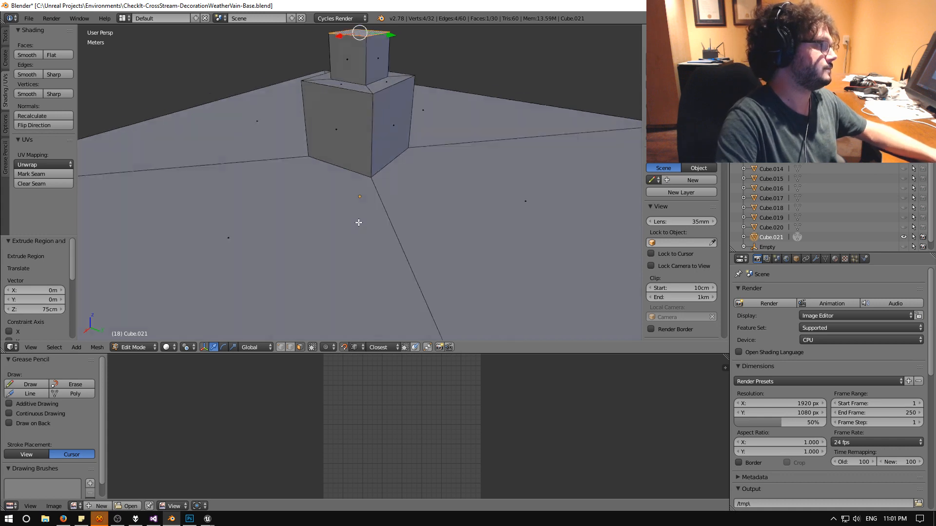
Undo the narrow upper block's extrusion and the inset on the post's top face.
{"action": "middle_click_drag", "start_coordinate": [368, 215], "coordinate": [291, 252]}
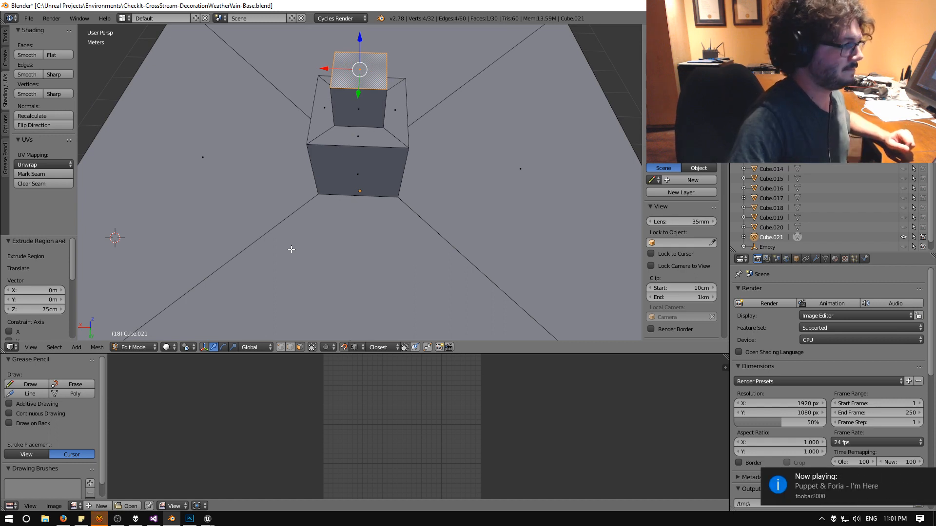
{"action": "middle_click_drag", "start_coordinate": [228, 125], "coordinate": [328, 115]}
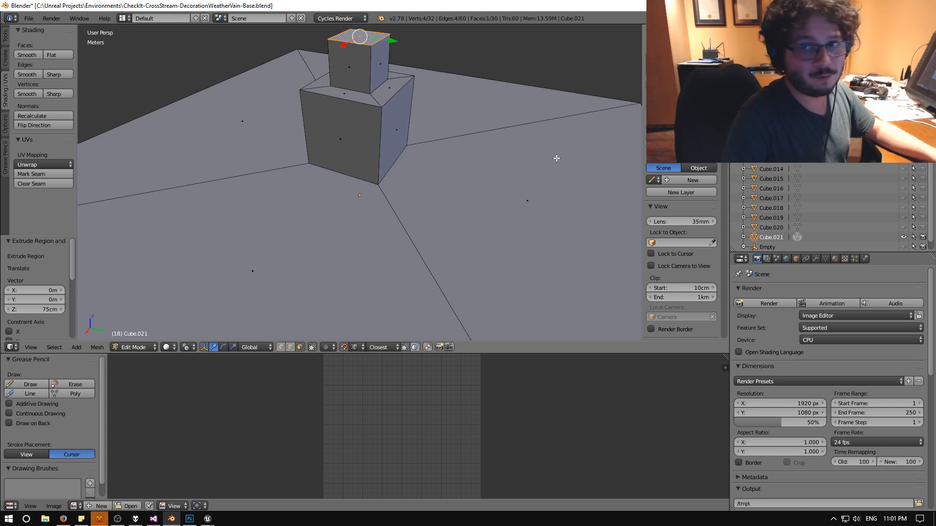
{"action": "middle_click_drag", "start_coordinate": [538, 156], "coordinate": [459, 180]}
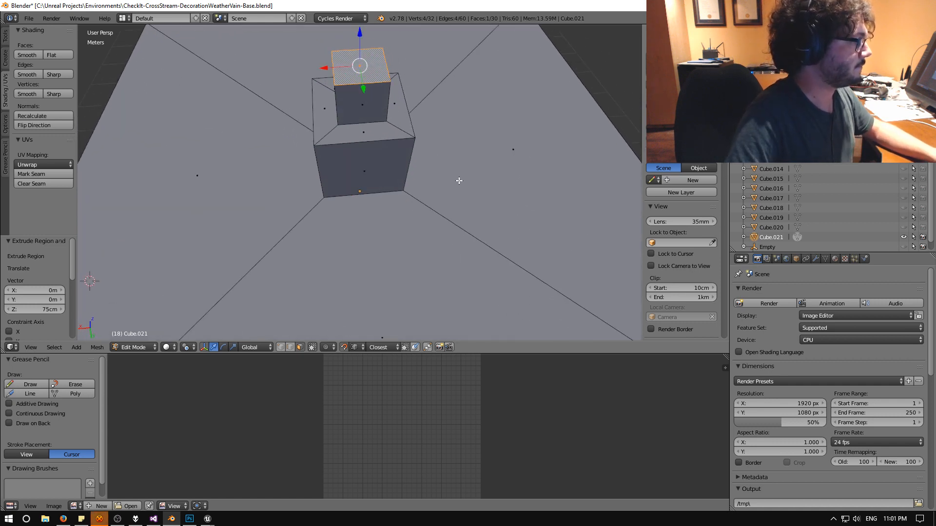
{"action": "middle_click_drag", "start_coordinate": [305, 204], "coordinate": [346, 178]}
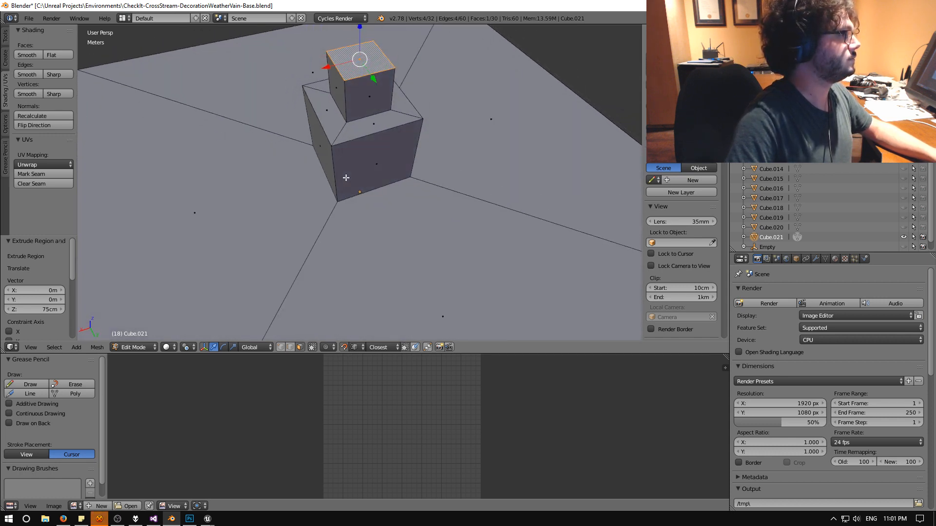
{"action": "key", "text": "ctrl+z"}
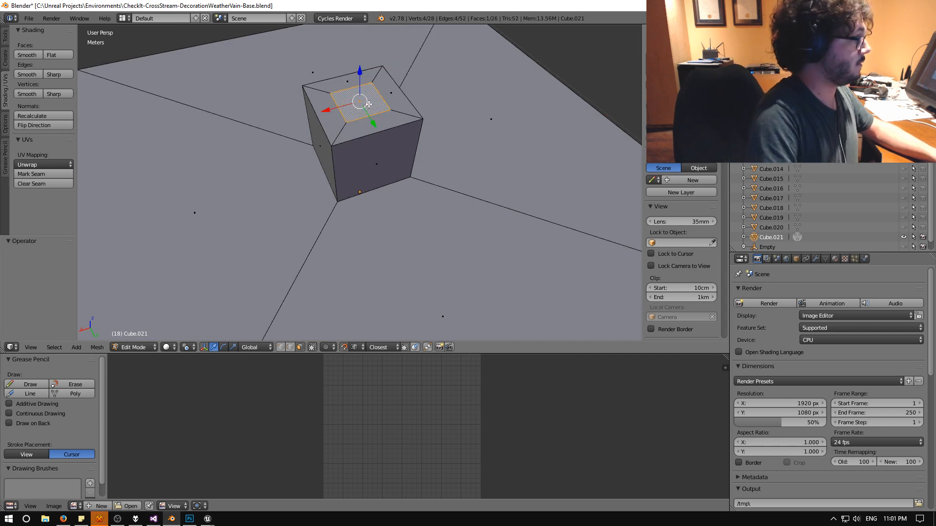
{"action": "middle_click_drag", "start_coordinate": [376, 141], "coordinate": [325, 182]}
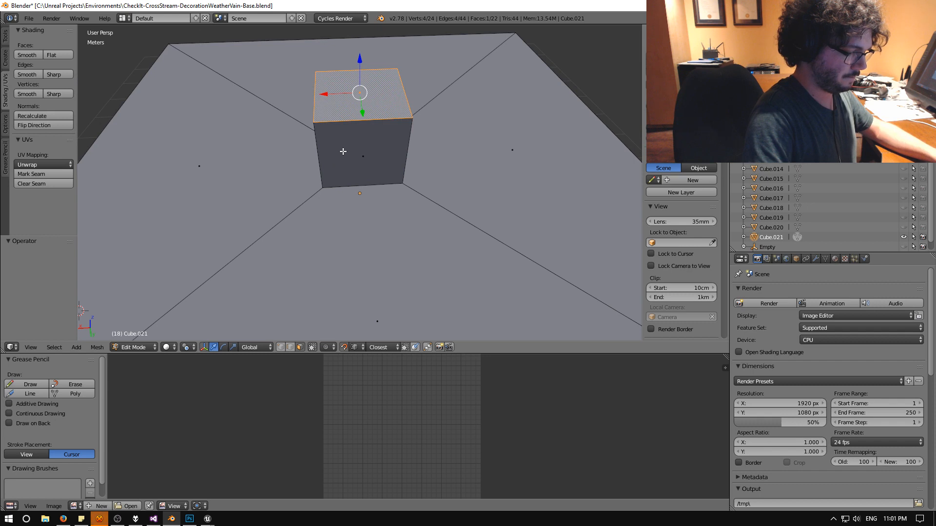
Deselect the whole mesh and save over the existing CheckIt-CrossStream-DecorationWeatherVain-Base.blend file.
{"action": "scroll", "coordinate": [335, 145], "scroll_direction": "down", "scroll_amount": 10}
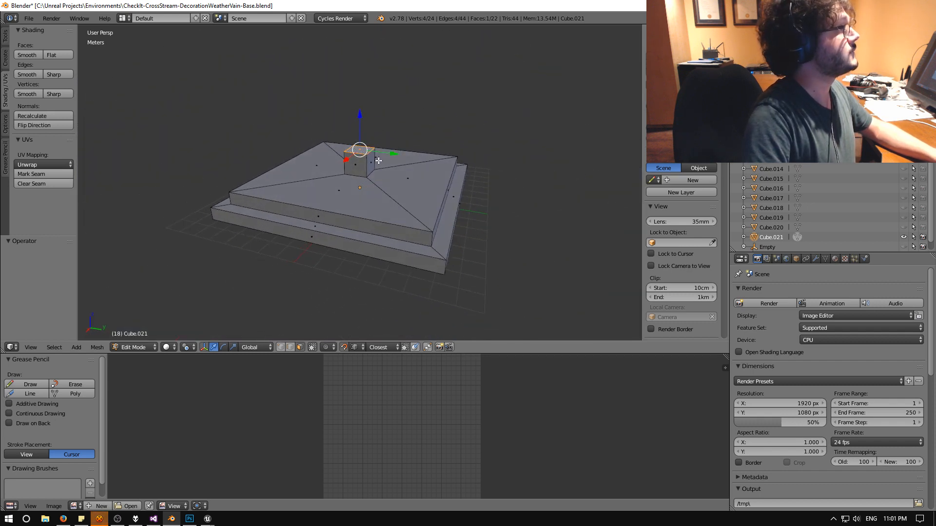
{"action": "middle_click_drag", "start_coordinate": [380, 171], "coordinate": [407, 215]}
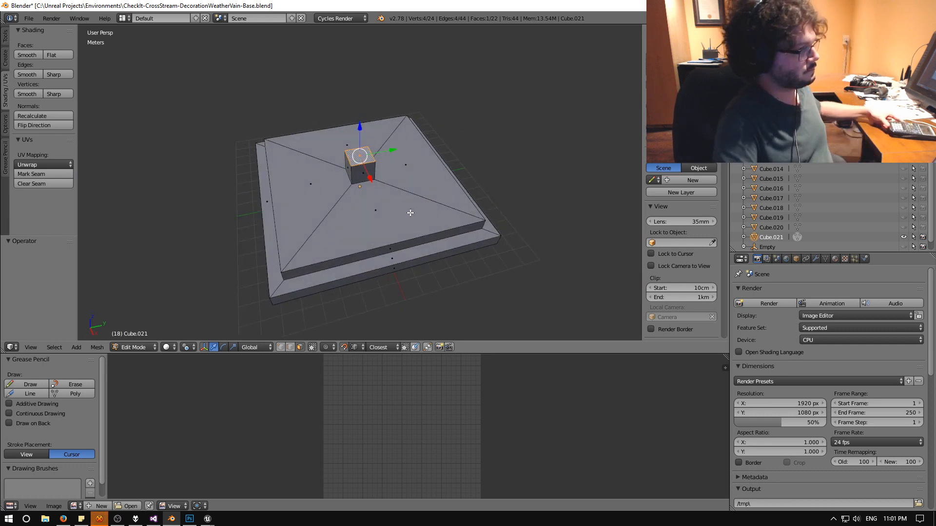
{"action": "middle_click_drag", "start_coordinate": [411, 213], "coordinate": [389, 204]}
{"action": "middle_click_drag", "start_coordinate": [432, 236], "coordinate": [415, 247]}
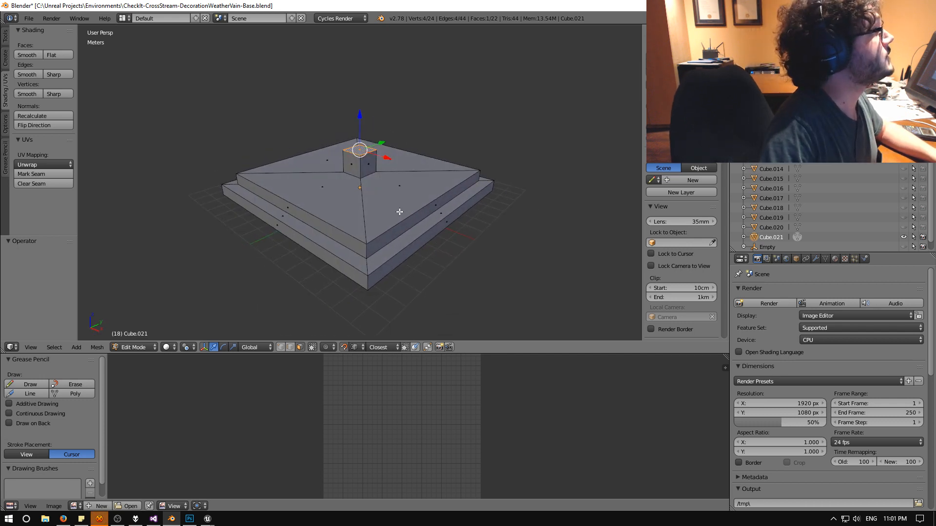
{"action": "key", "text": "a"}
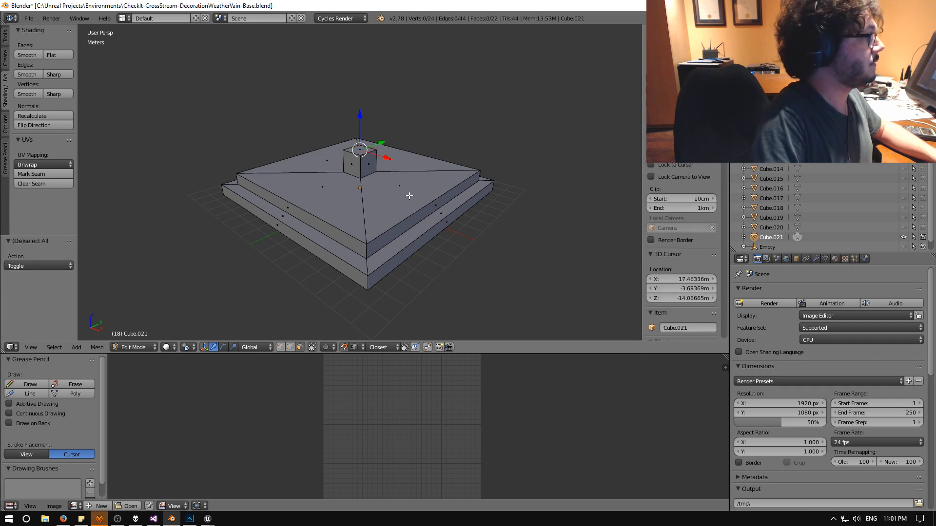
{"action": "key", "text": "ctrl+s"}
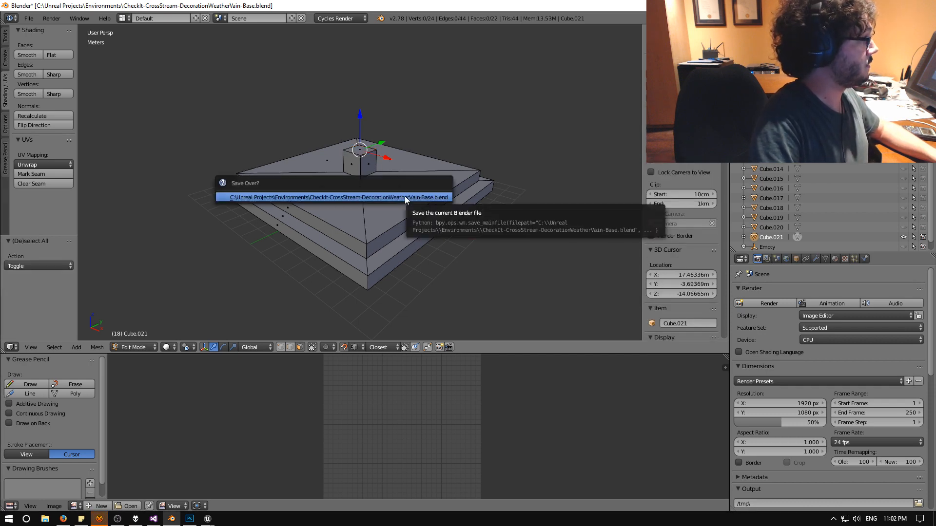
{"action": "left_click", "coordinate": [355, 200]}
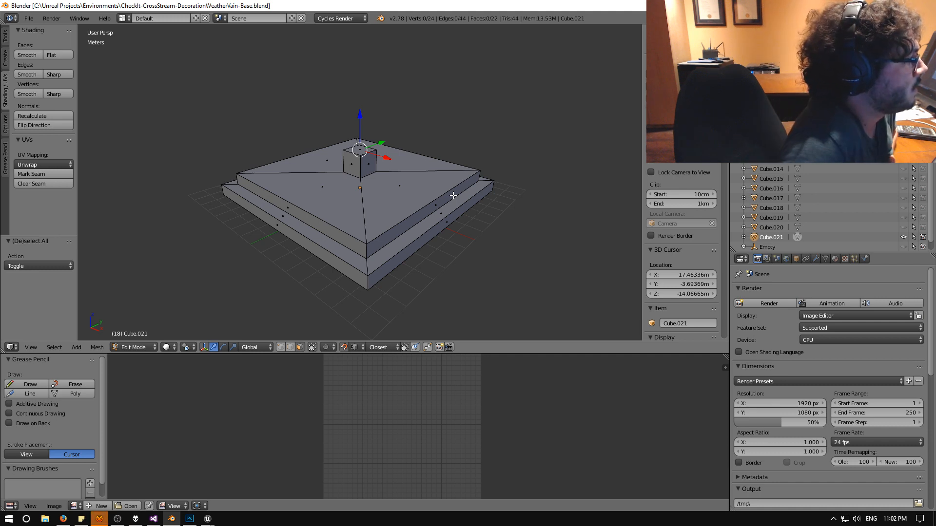
Raise the central post's top face by 1.5 m along Z.
{"action": "right_click", "coordinate": [370, 152]}
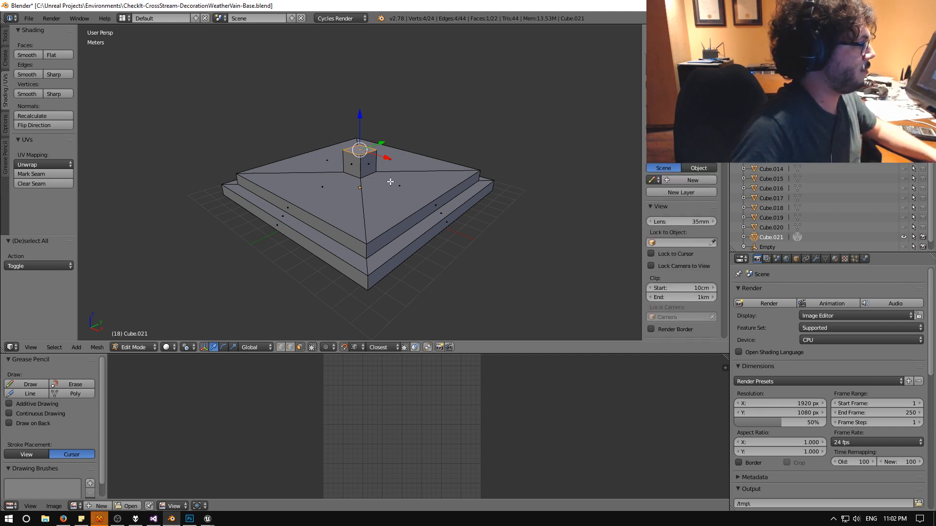
{"action": "middle_click_drag", "start_coordinate": [382, 217], "coordinate": [351, 201]}
{"action": "left_click_drag", "start_coordinate": [357, 113], "coordinate": [356, 109]}
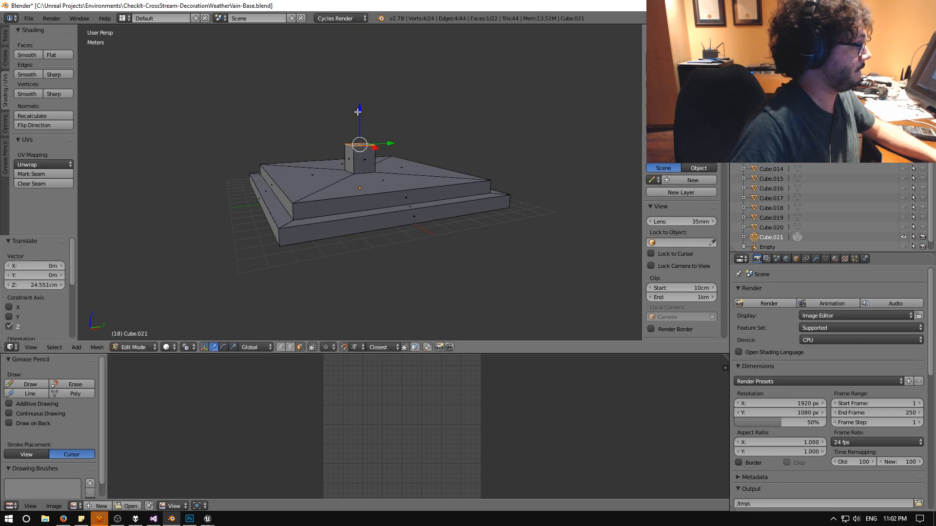
{"action": "left_click", "coordinate": [48, 283]}
{"action": "type", "text": "1.5"}
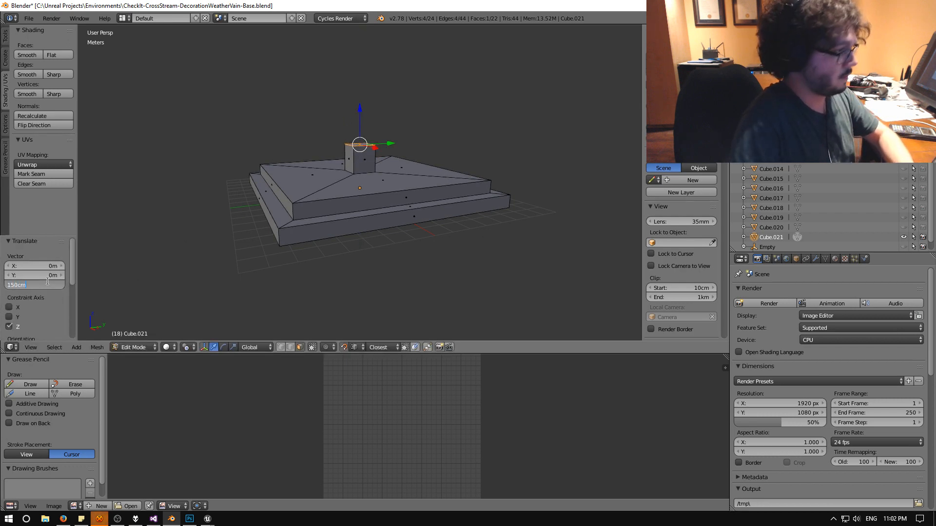
{"action": "key", "text": "Return"}
Select the entire base mesh and add two UV maps to it.
{"action": "middle_click_drag", "start_coordinate": [463, 204], "coordinate": [384, 227]}
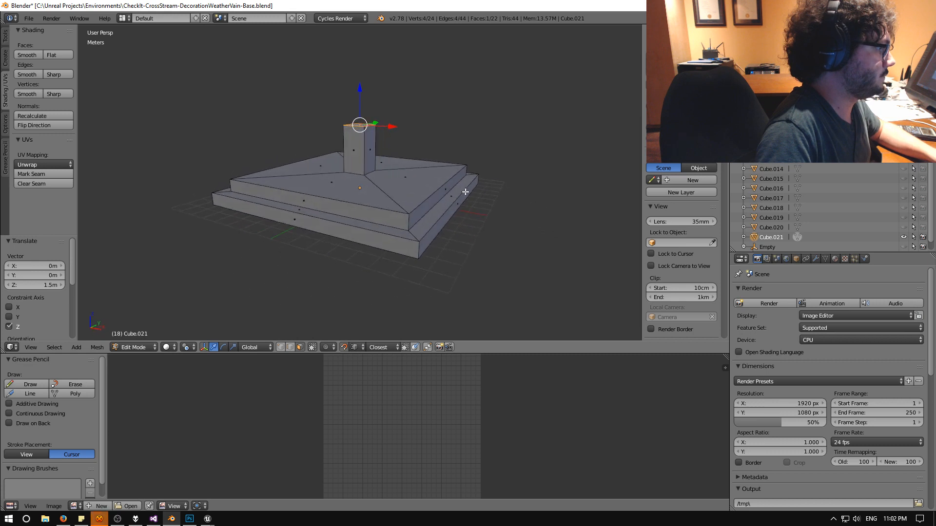
{"action": "middle_click_drag", "start_coordinate": [518, 203], "coordinate": [497, 231]}
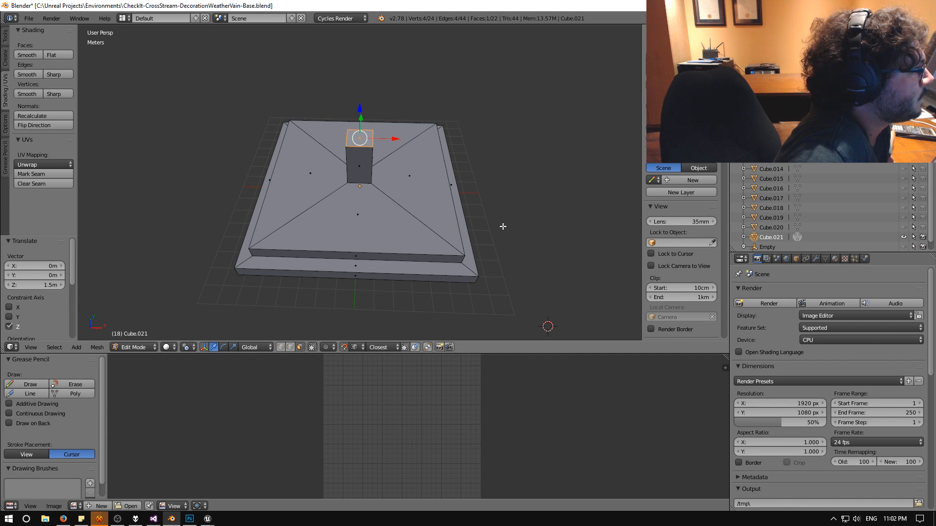
{"action": "middle_click_drag", "start_coordinate": [501, 226], "coordinate": [331, 244]}
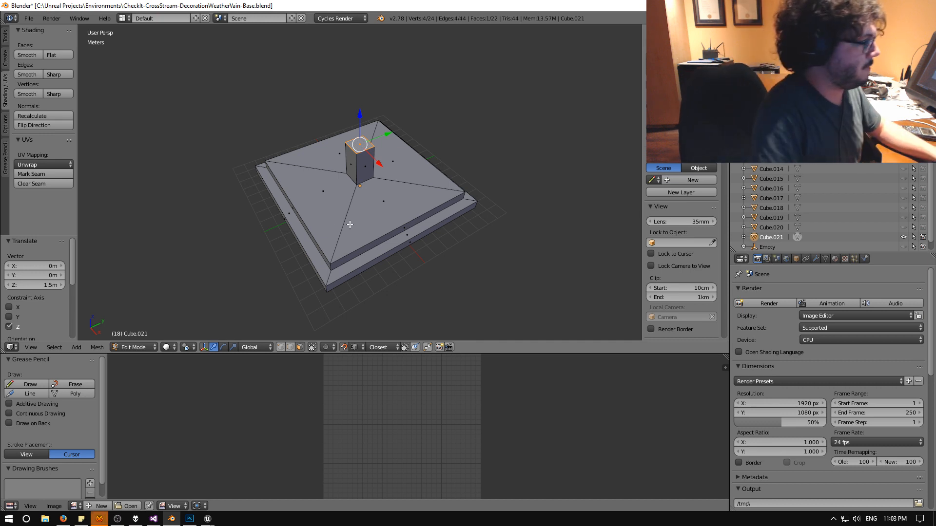
{"action": "middle_click_drag", "start_coordinate": [339, 238], "coordinate": [359, 230]}
{"action": "key", "text": "a"}
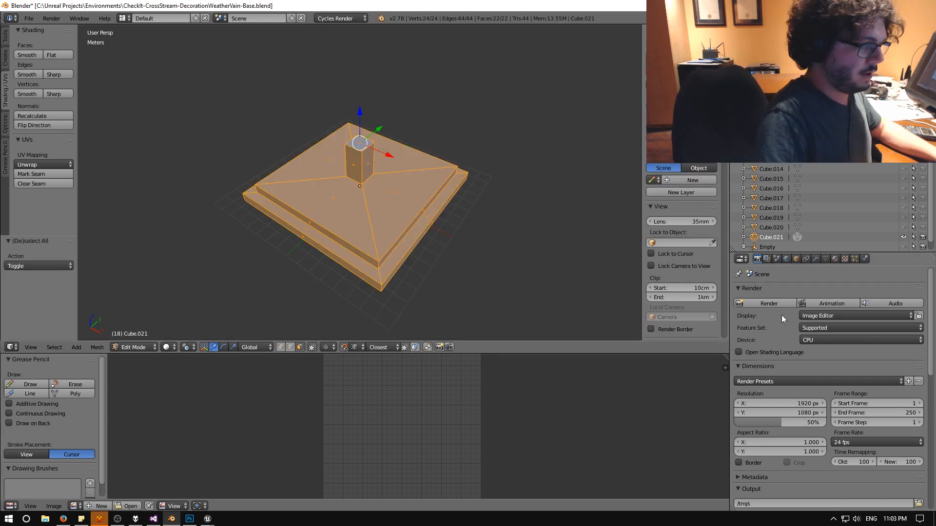
{"action": "left_click", "coordinate": [828, 257]}
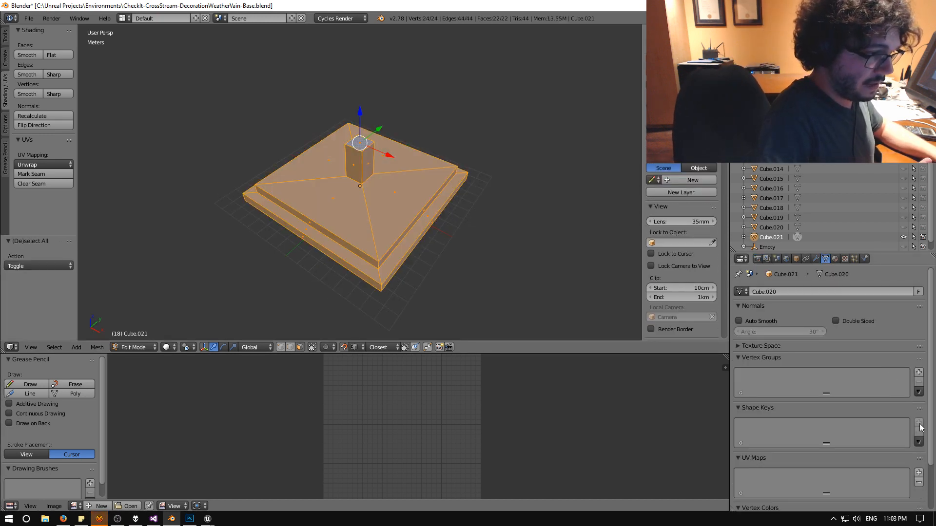
{"action": "left_click", "coordinate": [919, 473]}
{"action": "left_click", "coordinate": [918, 473]}
Rename the first UV map as Material and the second as Lightmap.
{"action": "double_click", "coordinate": [765, 477]}
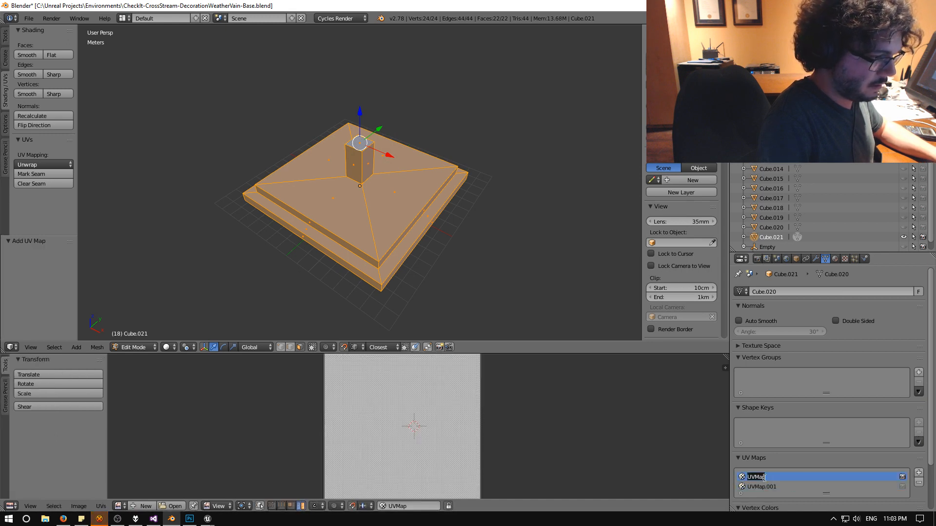
{"action": "type", "text": "Material"}
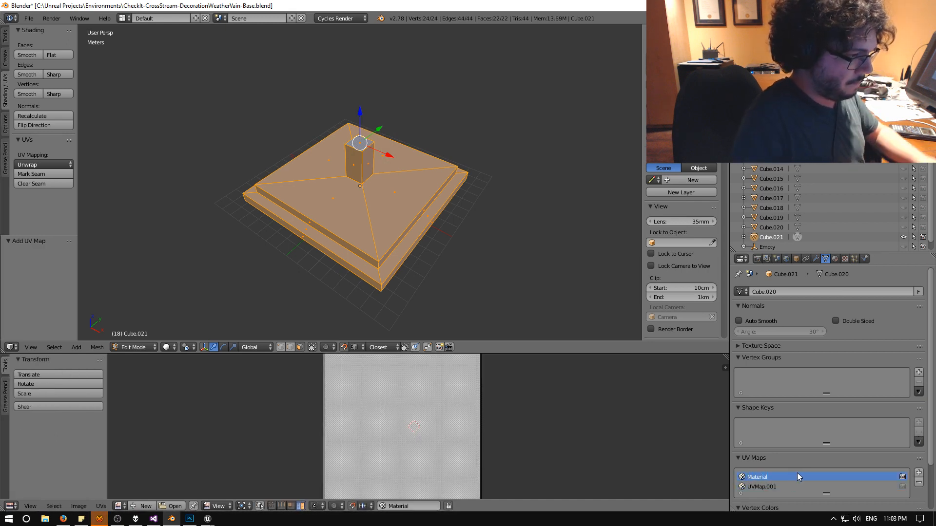
{"action": "double_click", "coordinate": [773, 486]}
{"action": "type", "text": "Lightmap"}
{"action": "key", "text": "Return"}
Select the top, bottom and corner edges around the upper tier's four side walls in edge select mode.
{"action": "middle_click_drag", "start_coordinate": [403, 267], "coordinate": [367, 276]}
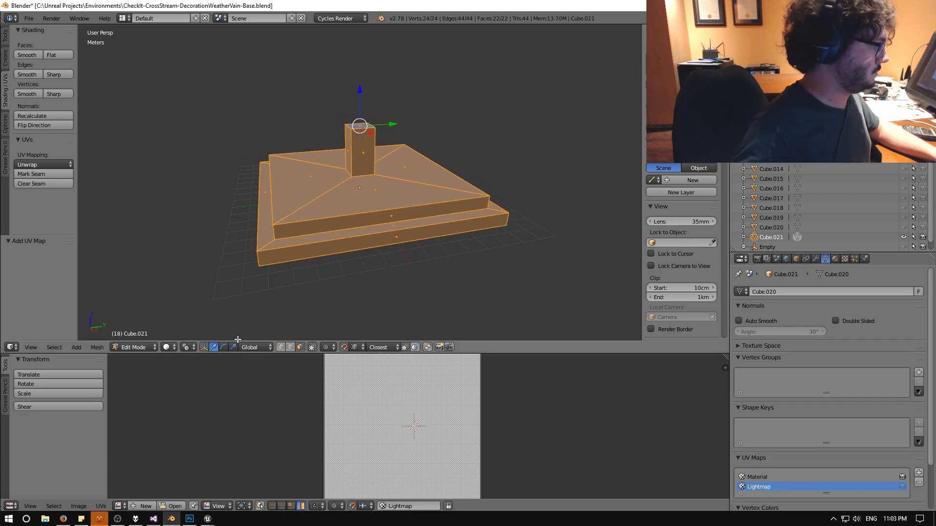
{"action": "left_click", "coordinate": [290, 348]}
{"action": "right_click", "coordinate": [323, 226]}
{"action": "right_click", "coordinate": [278, 232], "text": "shift"}
{"action": "right_click", "coordinate": [287, 237], "text": "shift"}
{"action": "right_click", "coordinate": [488, 206], "text": "shift"}
{"action": "middle_click_drag", "start_coordinate": [488, 207], "coordinate": [397, 223]}
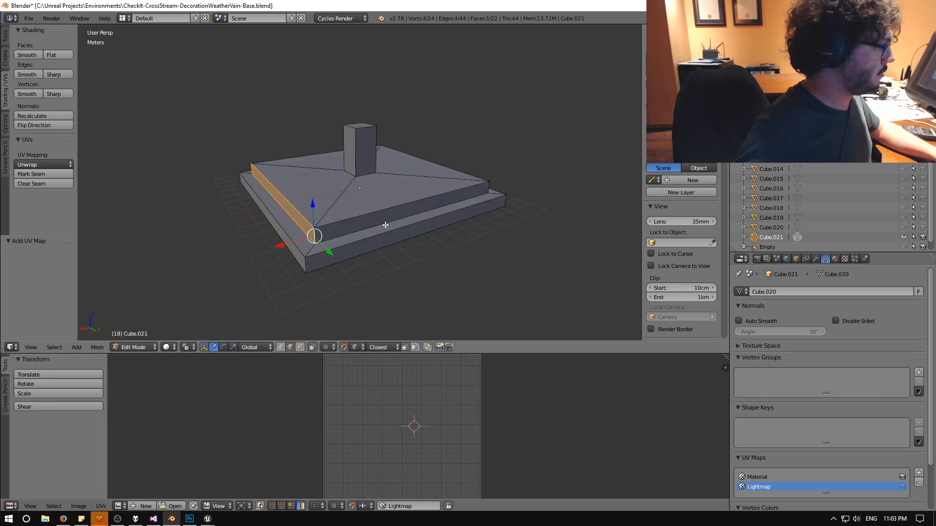
{"action": "right_click", "coordinate": [459, 190], "text": "shift"}
{"action": "middle_click_drag", "start_coordinate": [460, 190], "coordinate": [329, 213]}
{"action": "right_click", "coordinate": [405, 215], "text": "shift"}
{"action": "right_click", "coordinate": [393, 221], "text": "shift"}
{"action": "right_click", "coordinate": [355, 209], "text": "shift"}
{"action": "right_click", "coordinate": [431, 221], "text": "shift"}
{"action": "right_click", "coordinate": [422, 226], "text": "shift"}
{"action": "middle_click_drag", "start_coordinate": [463, 221], "coordinate": [460, 202]}
{"action": "right_click", "coordinate": [438, 213], "text": "shift"}
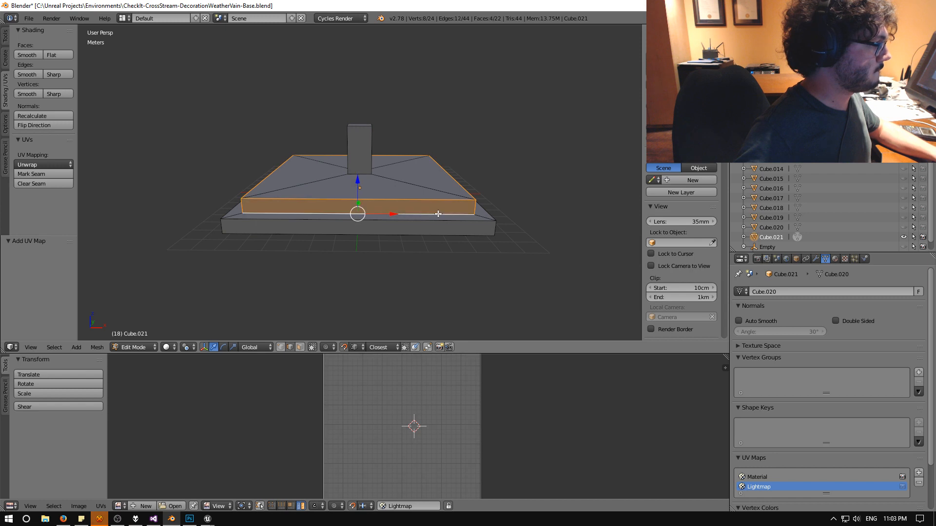
Add the central post's base edges, top edges and one vertical corner edge to the selection.
{"action": "middle_click_drag", "start_coordinate": [418, 226], "coordinate": [525, 253]}
{"action": "right_click", "coordinate": [354, 182], "text": "shift"}
{"action": "middle_click_drag", "start_coordinate": [409, 197], "coordinate": [304, 190]}
{"action": "right_click", "coordinate": [363, 181], "text": "shift"}
{"action": "right_click", "coordinate": [373, 181], "text": "shift"}
{"action": "right_click", "coordinate": [369, 178], "text": "shift"}
{"action": "middle_click_drag", "start_coordinate": [433, 188], "coordinate": [342, 207]}
{"action": "right_click", "coordinate": [356, 141], "text": "shift"}
{"action": "right_click", "coordinate": [372, 139], "text": "shift"}
{"action": "middle_click_drag", "start_coordinate": [400, 165], "coordinate": [239, 167]}
{"action": "right_click", "coordinate": [366, 142], "text": "shift"}
{"action": "right_click", "coordinate": [373, 131], "text": "shift"}
{"action": "middle_click_drag", "start_coordinate": [372, 132], "coordinate": [327, 140]}
{"action": "right_click", "coordinate": [361, 145], "text": "shift"}
{"action": "middle_click_drag", "start_coordinate": [322, 176], "coordinate": [459, 182]}
{"action": "mouse_move", "coordinate": [397, 228]}
{"action": "middle_mouse_down"}
{"action": "mouse_move", "coordinate": [374, 209]}
{"action": "mouse_move", "coordinate": [393, 242]}
{"action": "middle_mouse_up"}
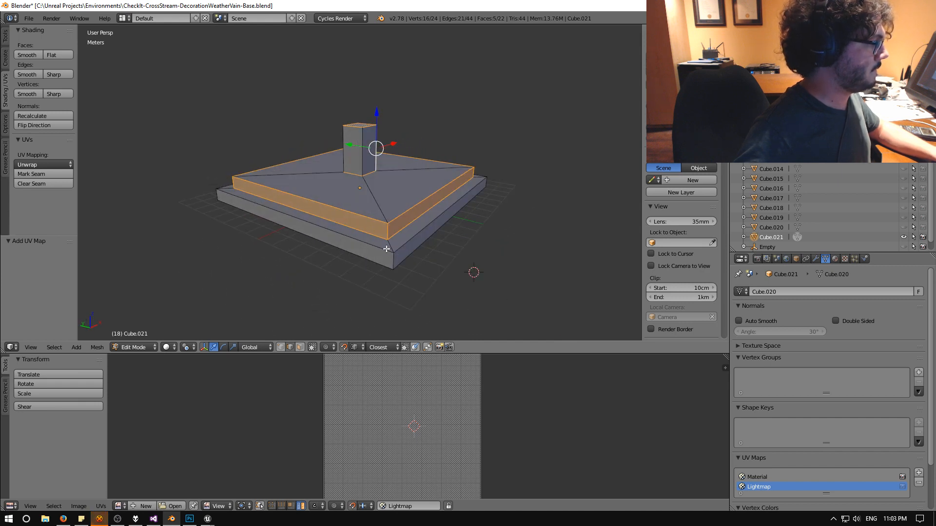
Add the top, bottom and corner edges around the lower tier's four side walls to the selection.
{"action": "right_click", "coordinate": [390, 250], "text": "shift"}
{"action": "right_click", "coordinate": [402, 246], "text": "shift"}
{"action": "middle_click_drag", "start_coordinate": [551, 226], "coordinate": [393, 214]}
{"action": "right_click", "coordinate": [359, 257], "text": "shift"}
{"action": "right_click", "coordinate": [378, 255], "text": "shift"}
{"action": "right_click", "coordinate": [448, 237], "text": "shift"}
{"action": "right_click", "coordinate": [445, 231], "text": "shift"}
{"action": "right_click", "coordinate": [399, 246], "text": "shift"}
{"action": "middle_click_drag", "start_coordinate": [290, 230], "coordinate": [394, 232]}
{"action": "right_click", "coordinate": [393, 236], "text": "shift"}
{"action": "middle_click_drag", "start_coordinate": [305, 236], "coordinate": [404, 239]}
{"action": "right_click", "coordinate": [379, 241], "text": "shift"}
{"action": "middle_click_drag", "start_coordinate": [289, 246], "coordinate": [397, 245]}
{"action": "right_click", "coordinate": [348, 237], "text": "shift"}
{"action": "right_click", "coordinate": [355, 237], "text": "shift"}
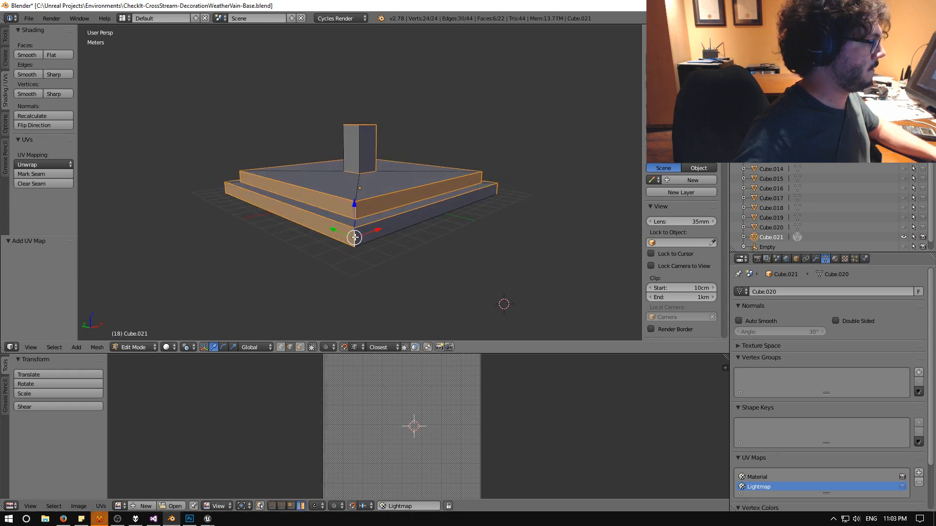
{"action": "right_click", "coordinate": [380, 244], "text": "shift"}
{"action": "middle_click_drag", "start_coordinate": [489, 229], "coordinate": [312, 234]}
{"action": "right_click", "coordinate": [315, 234], "text": "shift"}
{"action": "middle_click_drag", "start_coordinate": [506, 248], "coordinate": [394, 237]}
{"action": "right_click", "coordinate": [395, 236], "text": "shift"}
{"action": "middle_click_drag", "start_coordinate": [470, 240], "coordinate": [569, 250]}
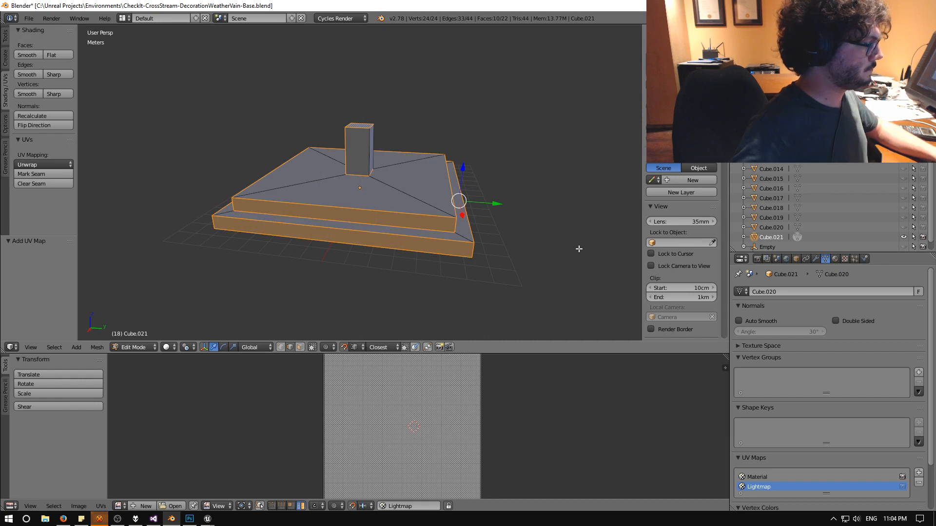
Mark the selected tier and post edges as UV seams.
{"action": "key", "text": "space"}
{"action": "type", "text": "mark sea"}
{"action": "key", "text": "Return"}
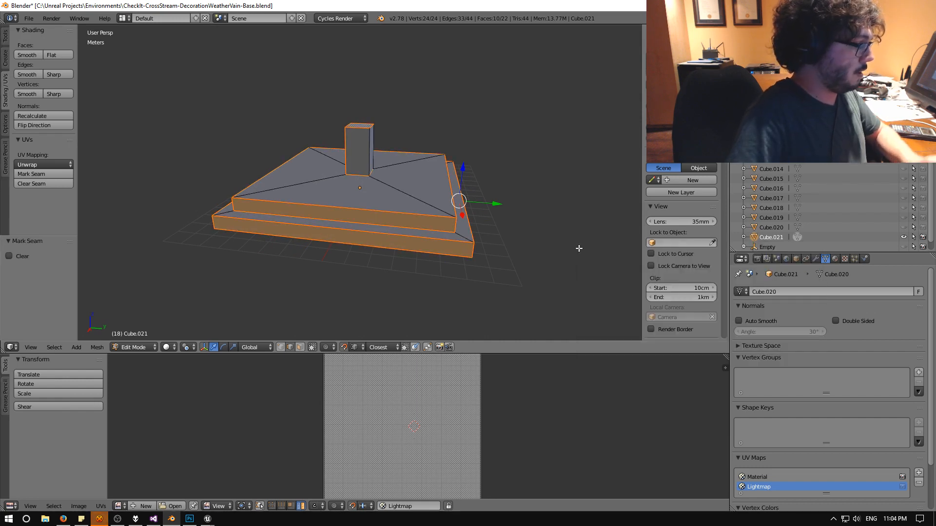
Make the Material UV map active and unwrap the entire base mesh with a margin of 0.
{"action": "left_click", "coordinate": [759, 478]}
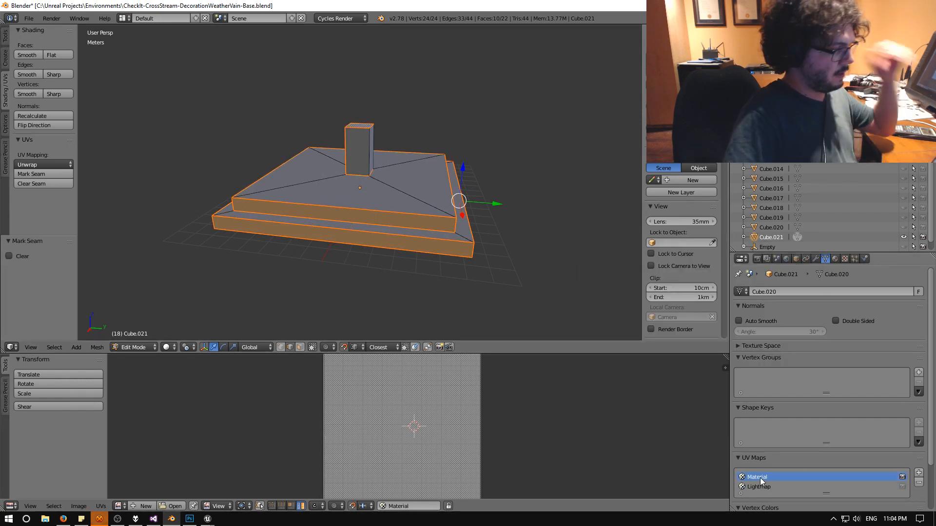
{"action": "middle_click_drag", "start_coordinate": [544, 295], "coordinate": [561, 294]}
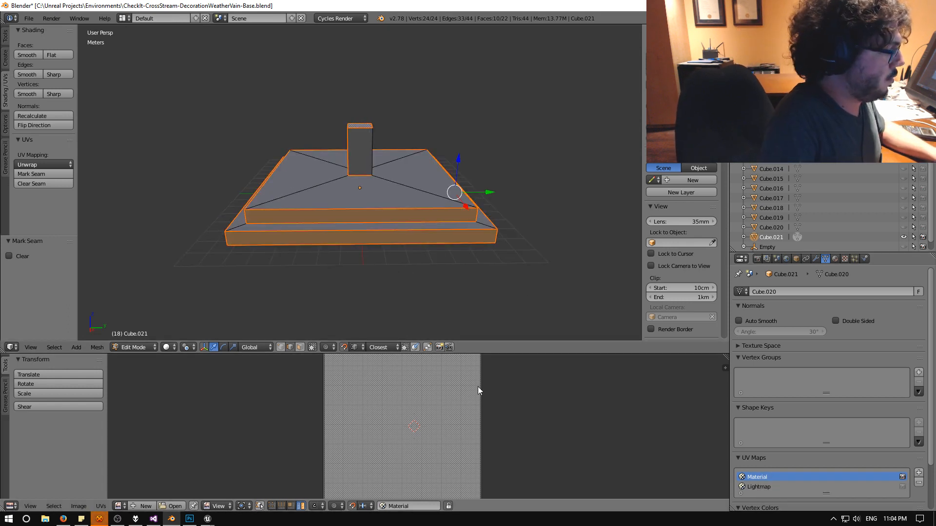
{"action": "scroll", "coordinate": [488, 374], "scroll_direction": "down", "scroll_amount": 2}
{"action": "key", "text": "a"}
{"action": "key", "text": "a"}
{"action": "key", "text": "space"}
{"action": "type", "text": "unwrap"}
{"action": "key", "text": "Return"}
{"action": "scroll", "coordinate": [391, 427], "scroll_direction": "up", "scroll_amount": 4}
{"action": "scroll", "coordinate": [392, 426], "scroll_direction": "up", "scroll_amount": 2}
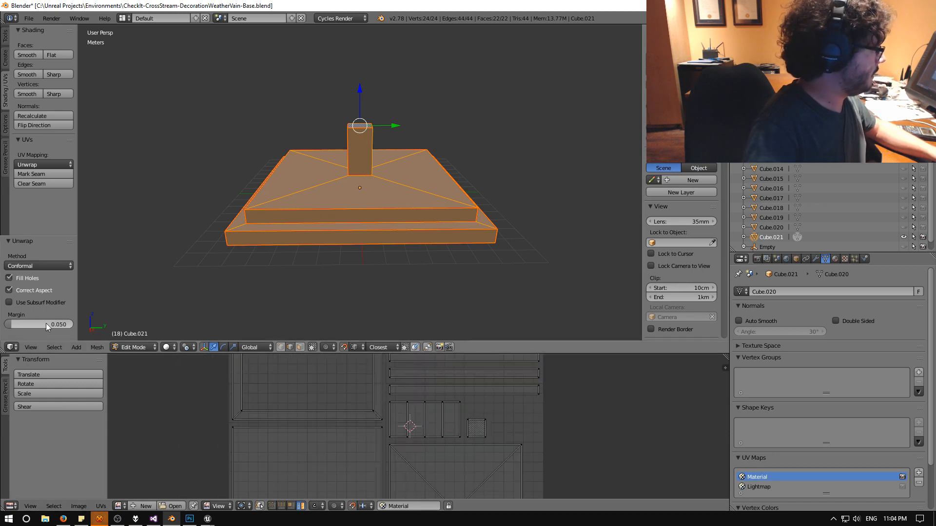
{"action": "key", "text": "Return"}
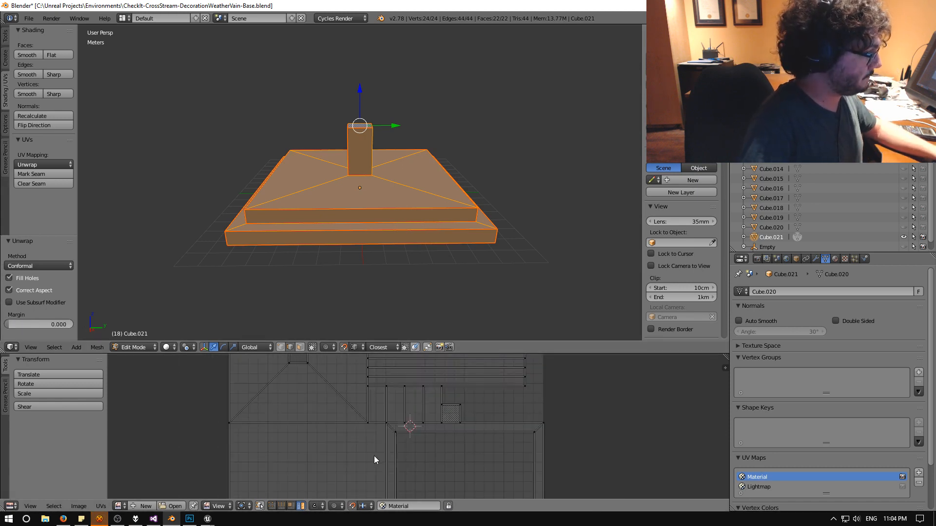
Examine how the unwrapped UV islands are packed within the UV bounds.
{"action": "mouse_move", "coordinate": [357, 381]}
{"action": "middle_mouse_down"}
{"action": "mouse_move", "coordinate": [371, 447]}
{"action": "mouse_move", "coordinate": [371, 376]}
{"action": "middle_mouse_up"}
{"action": "mouse_move", "coordinate": [309, 278]}
{"action": "middle_mouse_down"}
{"action": "mouse_move", "coordinate": [310, 253]}
{"action": "mouse_move", "coordinate": [311, 290]}
{"action": "middle_mouse_up"}
{"action": "middle_click_drag", "start_coordinate": [339, 461], "coordinate": [337, 403]}
{"action": "scroll", "coordinate": [337, 403], "scroll_direction": "down", "scroll_amount": 1}
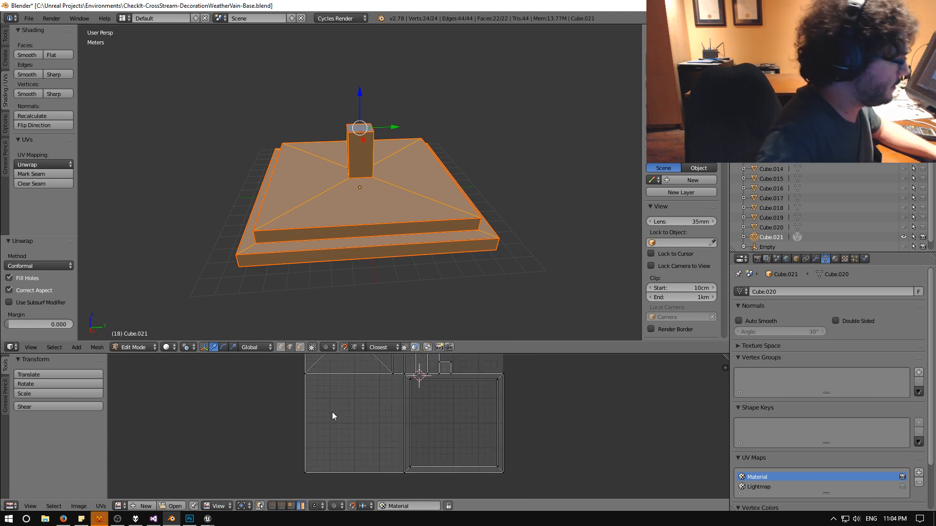
{"action": "middle_click_drag", "start_coordinate": [310, 443], "coordinate": [327, 455]}
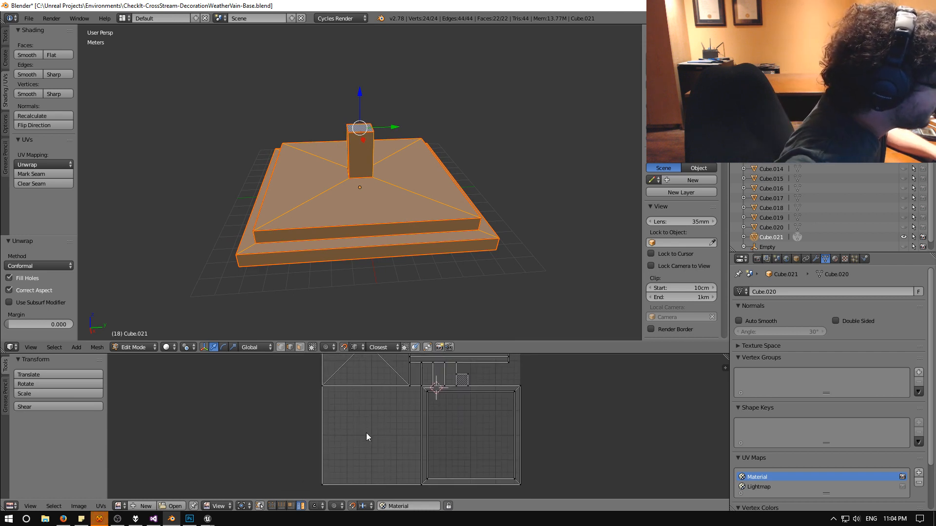
{"action": "scroll", "coordinate": [373, 429], "scroll_direction": "up", "scroll_amount": 3}
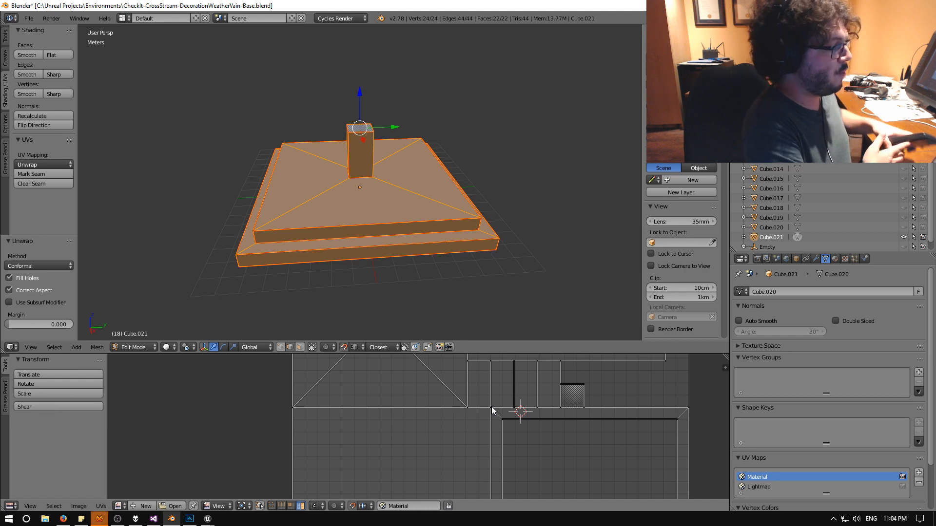
{"action": "scroll", "coordinate": [506, 411], "scroll_direction": "down", "scroll_amount": 7}
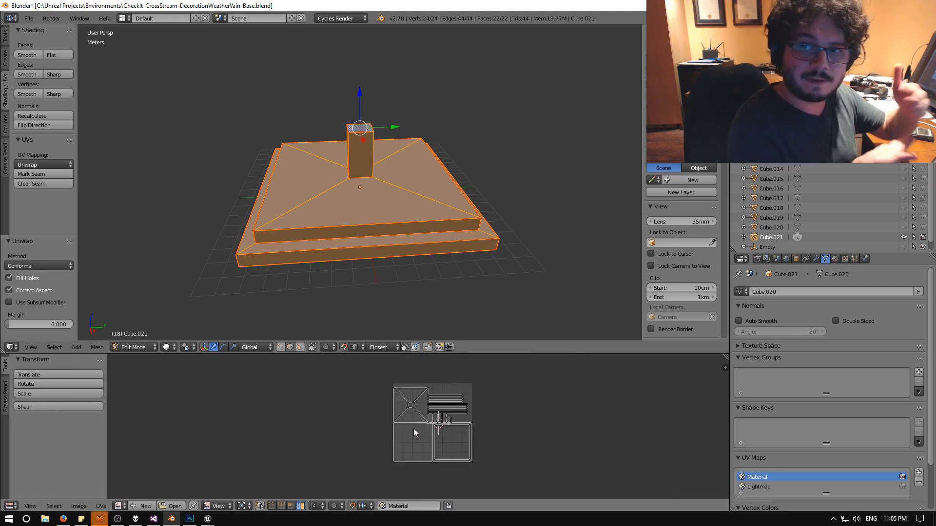
Try to scale all UV islands by 2 and revise the factor to 34, then undo the resize.
{"action": "key", "text": "a"}
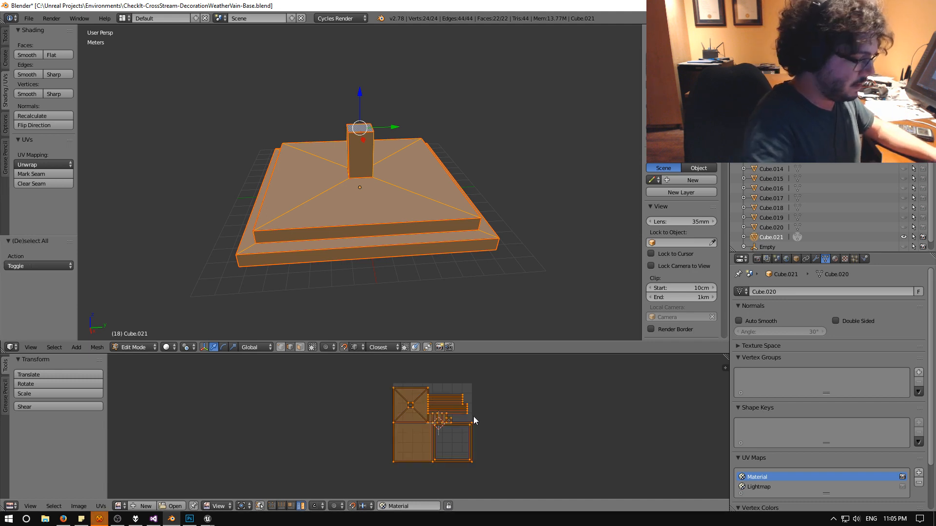
{"action": "key", "text": "space"}
{"action": "type", "text": "s"}
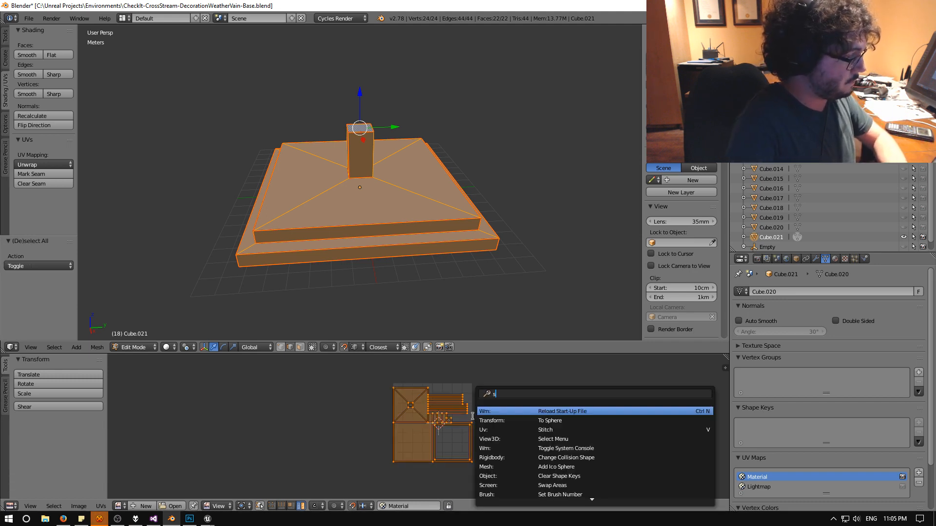
{"action": "key", "text": "Escape"}
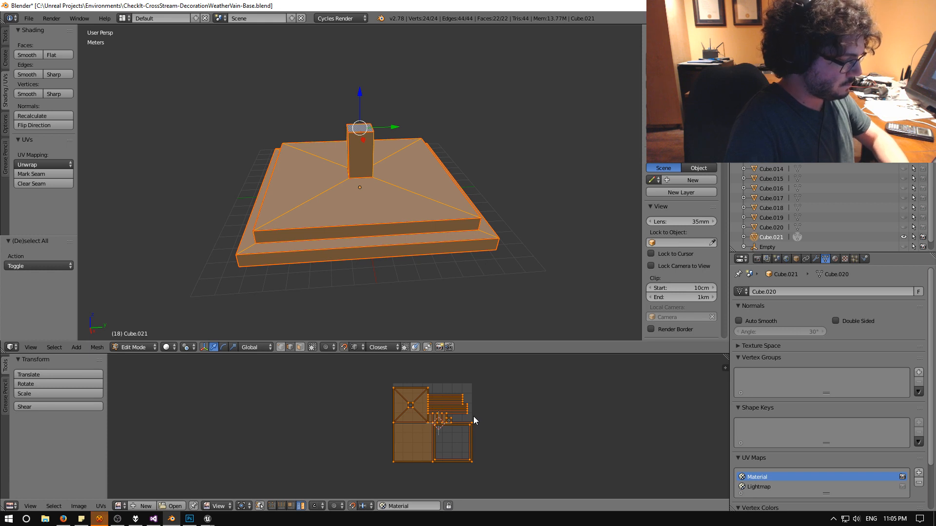
{"action": "key", "text": "s"}
{"action": "key", "text": "2"}
{"action": "key", "text": "Return"}
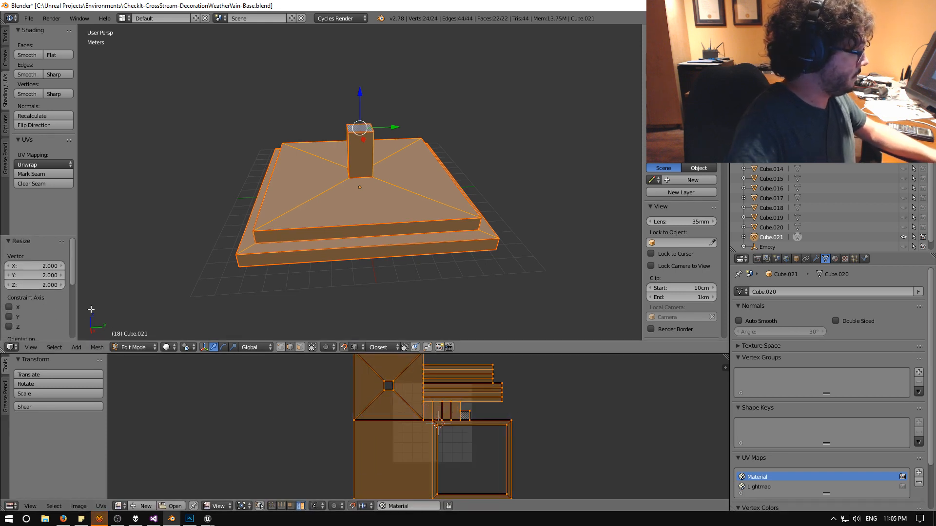
{"action": "left_click", "coordinate": [49, 266]}
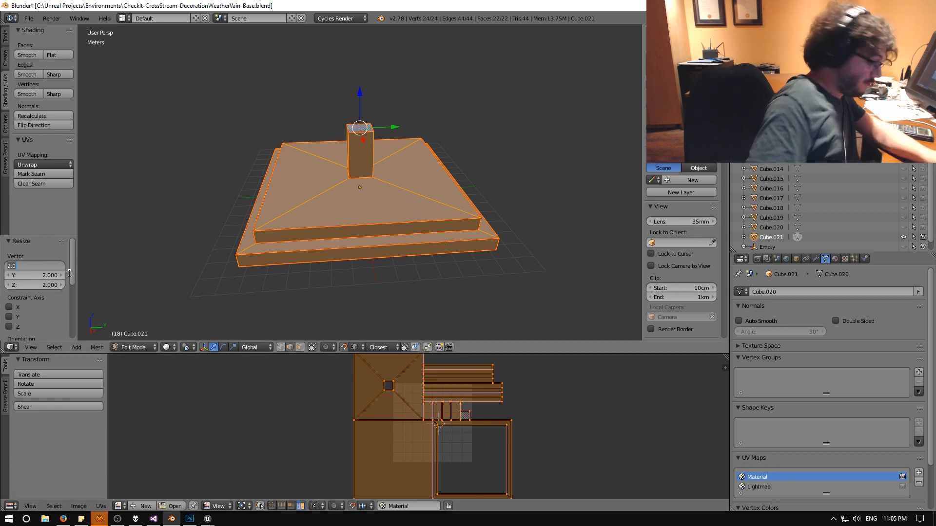
{"action": "type", "text": "34"}
{"action": "key", "text": "Return"}
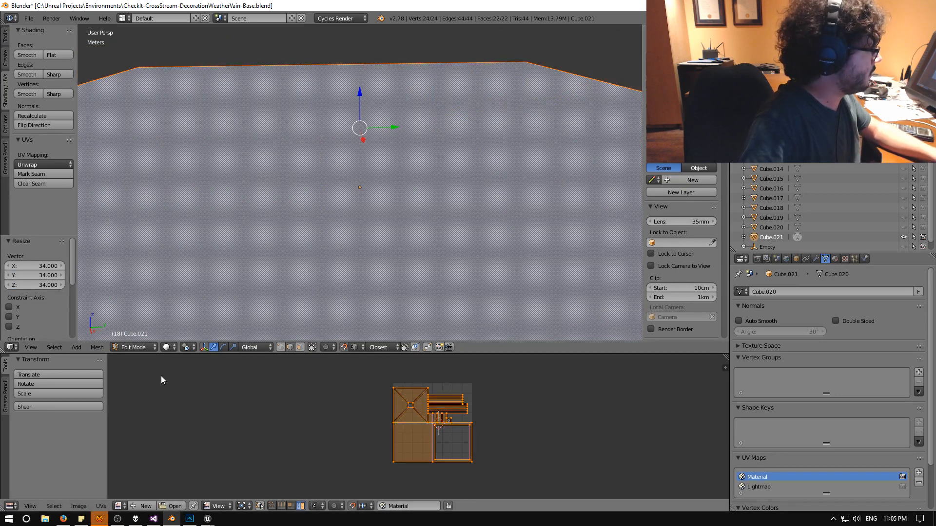
{"action": "key", "text": "ctrl+z"}
Try to scale all UV islands by 34 about their bounding box center, and undo it.
{"action": "middle_click_drag", "start_coordinate": [281, 405], "coordinate": [270, 393]}
{"action": "scroll", "coordinate": [363, 422], "scroll_direction": "up", "scroll_amount": 2}
{"action": "middle_click_drag", "start_coordinate": [368, 426], "coordinate": [369, 437]}
{"action": "key", "text": "a"}
{"action": "type", "text": "a"}
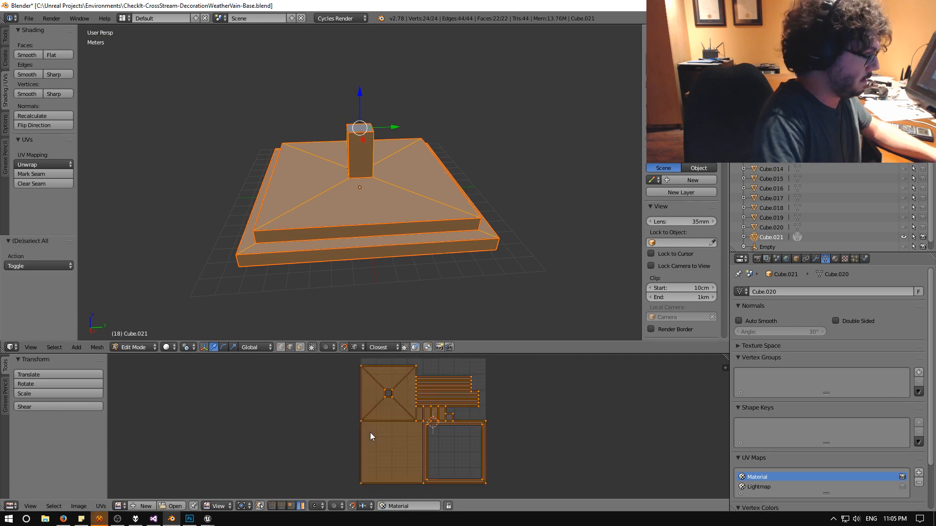
{"action": "type", "text": "s34"}
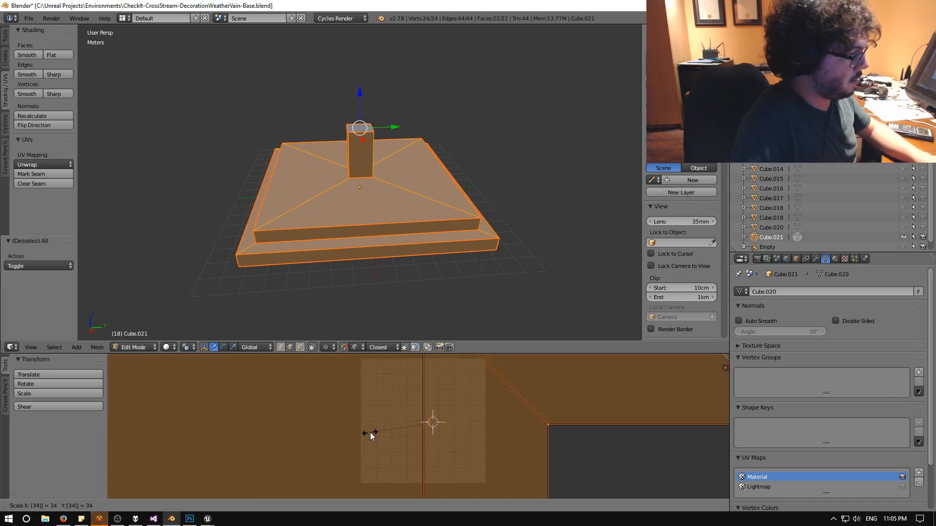
{"action": "key", "text": "Return"}
{"action": "scroll", "coordinate": [385, 429], "scroll_direction": "down", "scroll_amount": 6}
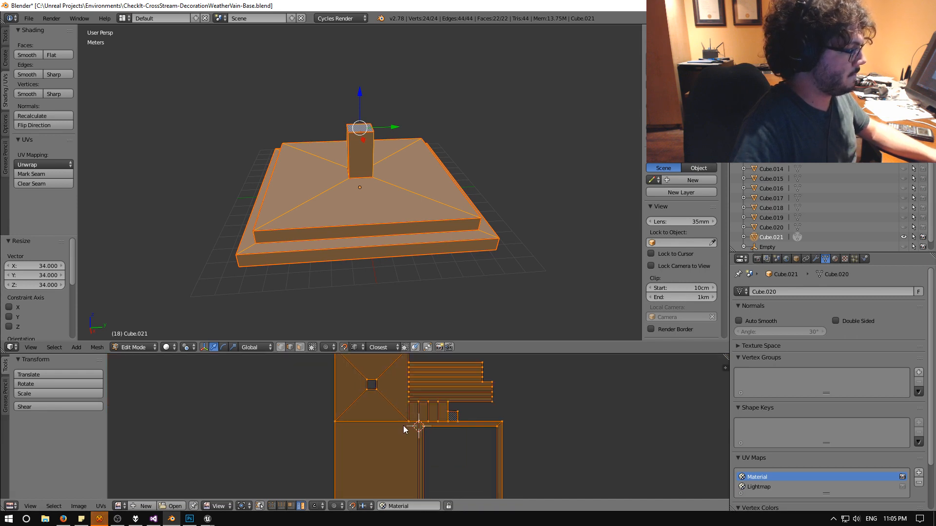
{"action": "scroll", "coordinate": [415, 427], "scroll_direction": "up", "scroll_amount": 4}
{"action": "scroll", "coordinate": [431, 432], "scroll_direction": "up", "scroll_amount": 2}
{"action": "scroll", "coordinate": [434, 433], "scroll_direction": "down", "scroll_amount": 5}
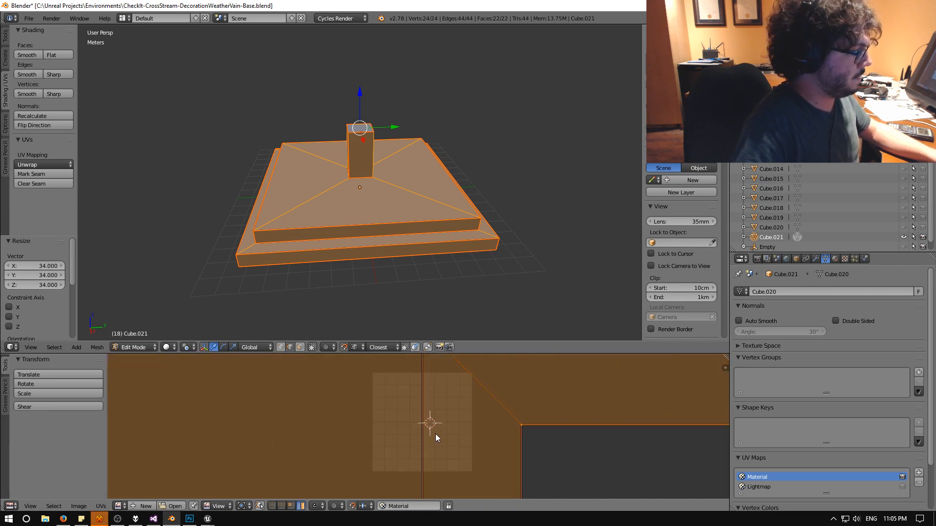
{"action": "key", "text": "ctrl+z"}
Set the UV editor's pivot to the 2D Cursor.
{"action": "scroll", "coordinate": [440, 444], "scroll_direction": "up", "scroll_amount": 12}
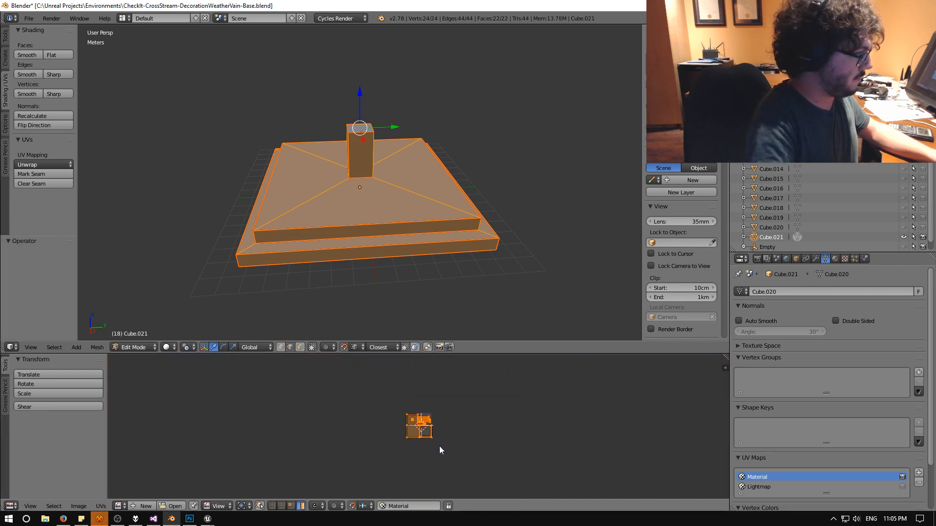
{"action": "middle_click_drag", "start_coordinate": [425, 446], "coordinate": [408, 391]}
{"action": "scroll", "coordinate": [407, 391], "scroll_direction": "up", "scroll_amount": 4}
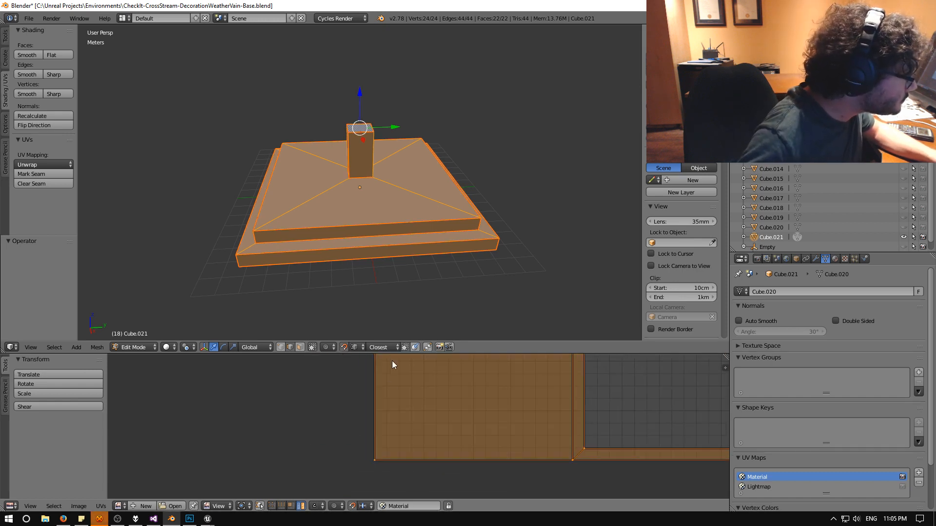
{"action": "left_click", "coordinate": [249, 507]}
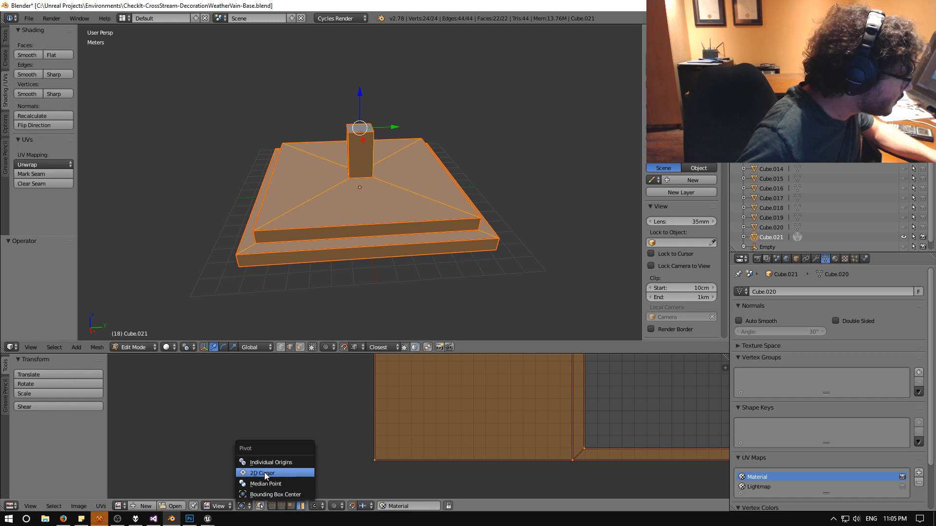
{"action": "left_click", "coordinate": [264, 472]}
Show the UV editor's properties and reset the 2D cursor location to X 0 and Y 0.
{"action": "scroll", "coordinate": [361, 473], "scroll_direction": "down", "scroll_amount": 3}
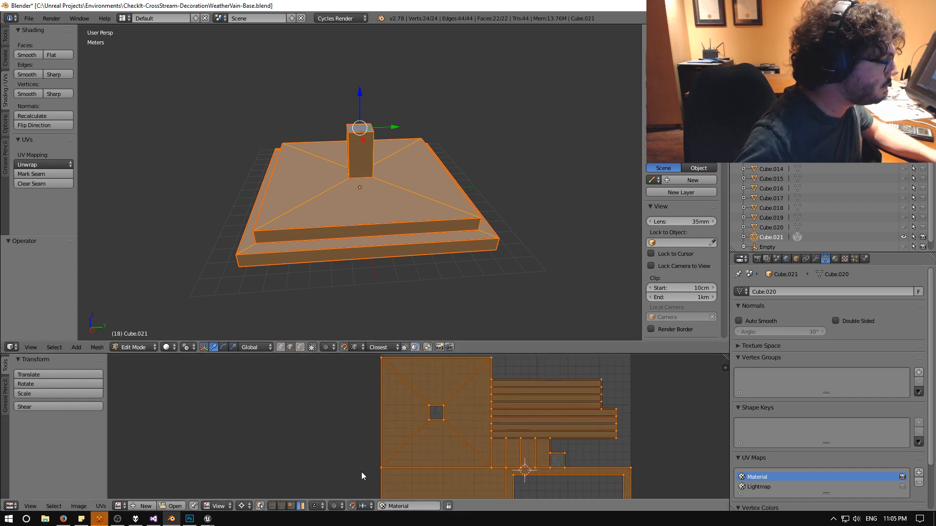
{"action": "middle_click_drag", "start_coordinate": [355, 430], "coordinate": [355, 469]}
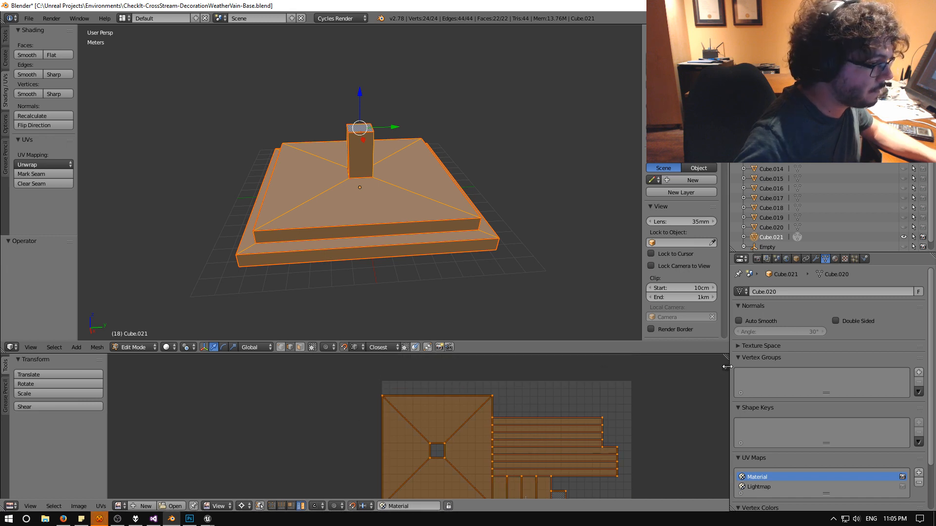
{"action": "key", "text": "n"}
{"action": "scroll", "coordinate": [697, 396], "scroll_direction": "down", "scroll_amount": 3}
{"action": "scroll", "coordinate": [697, 395], "scroll_direction": "up", "scroll_amount": 3}
{"action": "key", "text": "BackSpace"}
{"action": "key", "text": "BackSpace"}
{"action": "scroll", "coordinate": [549, 438], "scroll_direction": "down", "scroll_amount": 2}
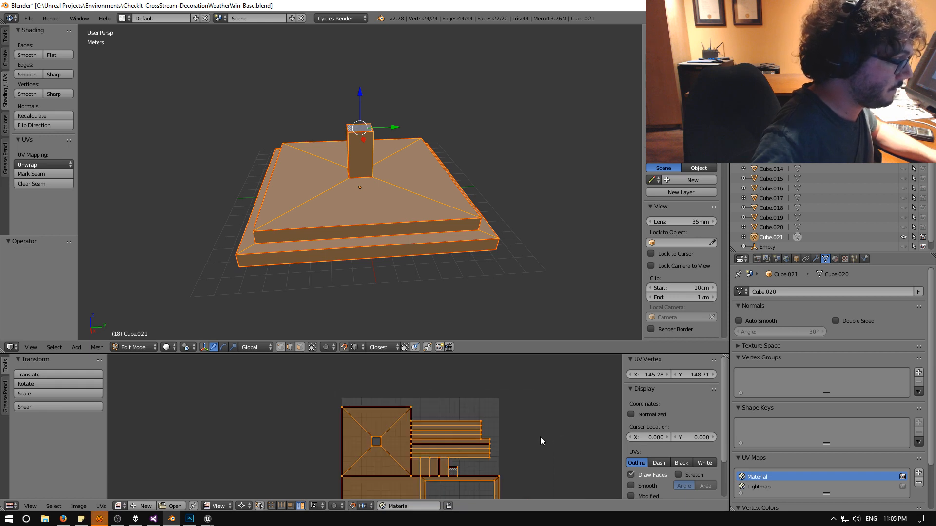
{"action": "middle_click_drag", "start_coordinate": [521, 427], "coordinate": [545, 362]}
{"action": "middle_click_drag", "start_coordinate": [446, 412], "coordinate": [484, 367]}
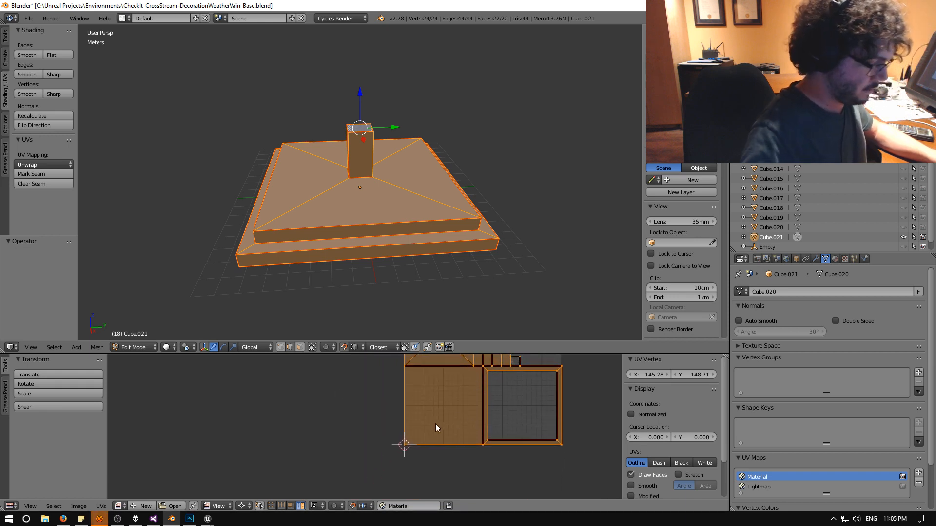
Scale all UV islands of the Material map by 34 from the 2D cursor.
{"action": "key", "text": "s"}
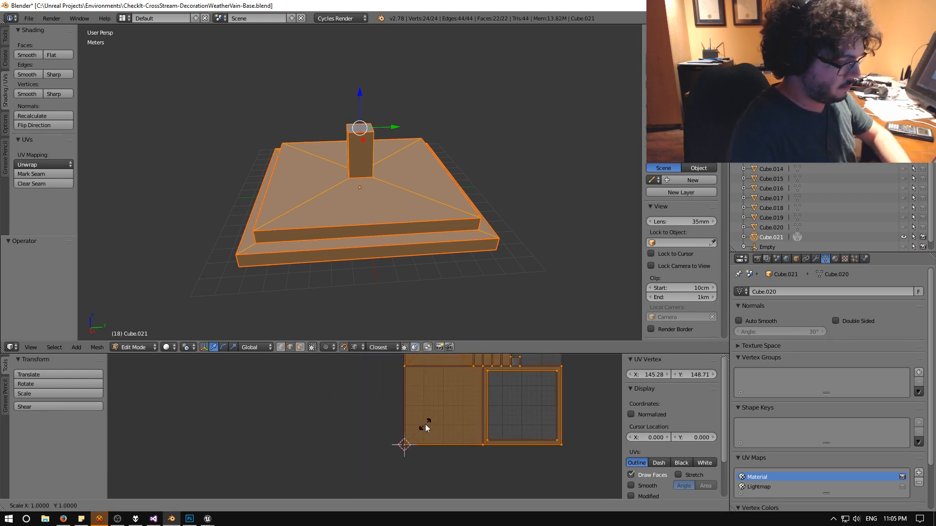
{"action": "type", "text": "34"}
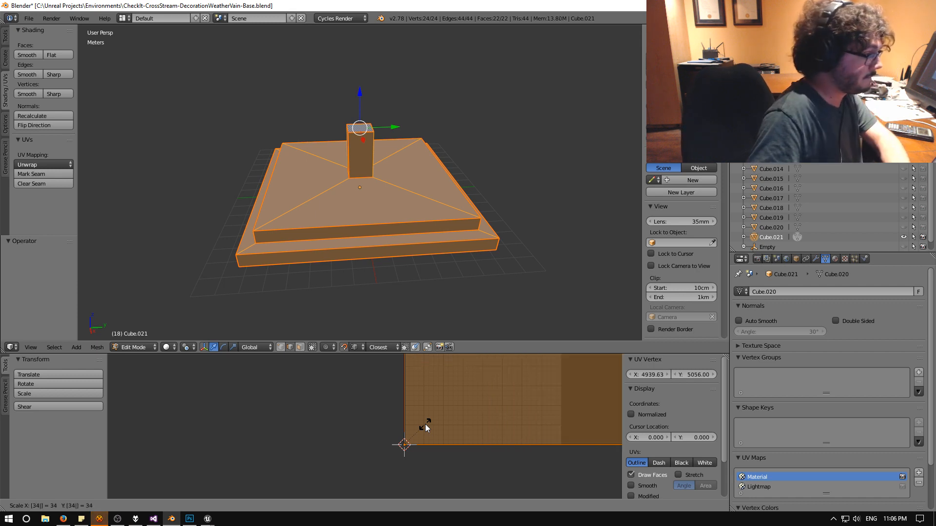
{"action": "key", "text": "Return"}
{"action": "scroll", "coordinate": [458, 424], "scroll_direction": "up", "scroll_amount": 5}
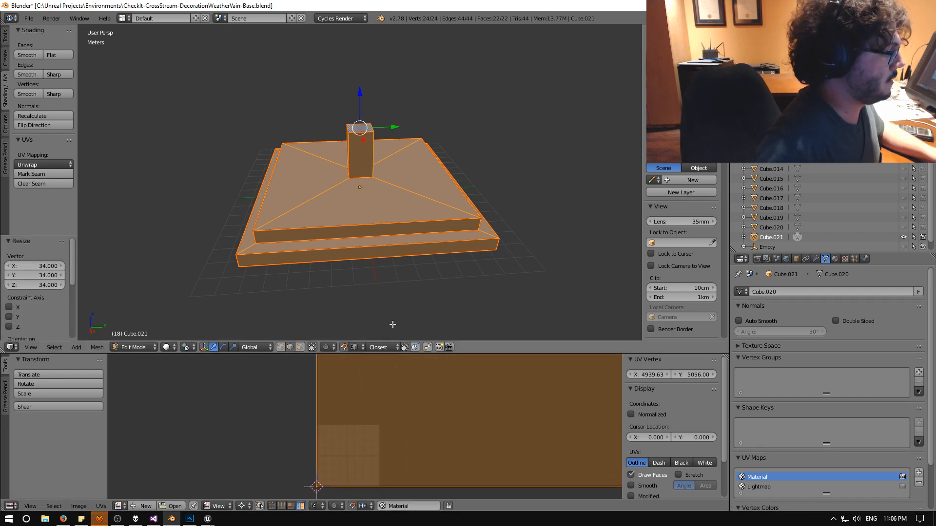
Examine the scaled Material UV islands against the UV grid, from the full layout down to the narrow strips and small post faces.
{"action": "scroll", "coordinate": [402, 408], "scroll_direction": "down", "scroll_amount": 5}
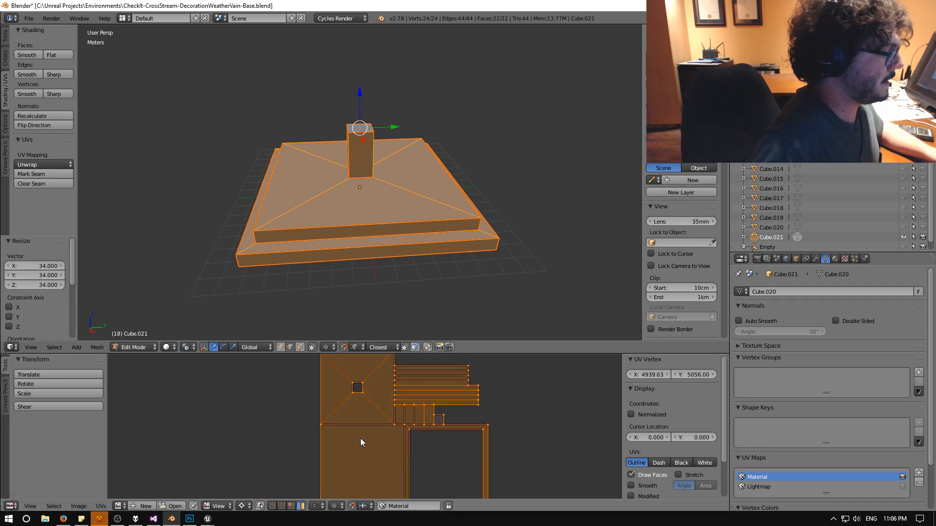
{"action": "middle_click_drag", "start_coordinate": [370, 431], "coordinate": [456, 357]}
{"action": "middle_click_drag", "start_coordinate": [413, 407], "coordinate": [488, 319]}
{"action": "middle_click_drag", "start_coordinate": [477, 429], "coordinate": [294, 480]}
{"action": "scroll", "coordinate": [304, 445], "scroll_direction": "down", "scroll_amount": 2}
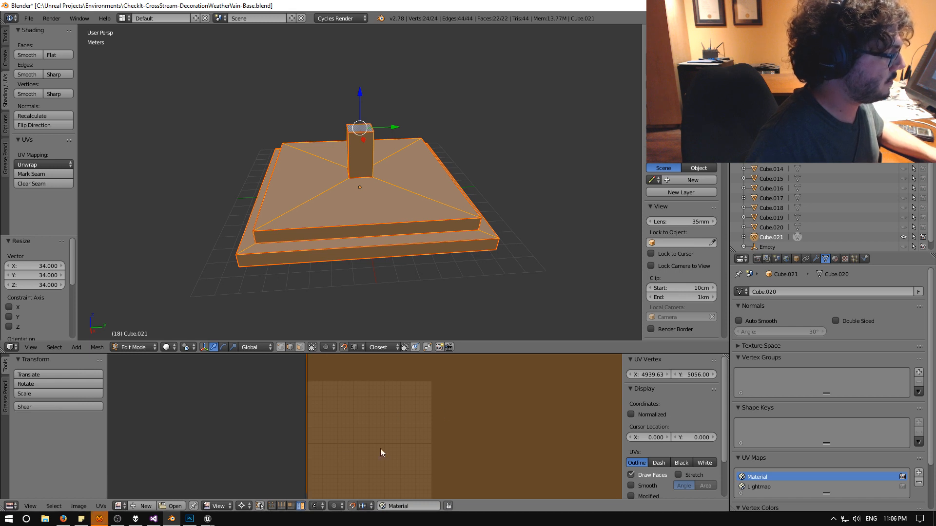
{"action": "scroll", "coordinate": [471, 404], "scroll_direction": "down", "scroll_amount": 6}
{"action": "middle_click_drag", "start_coordinate": [480, 409], "coordinate": [411, 486]}
{"action": "scroll", "coordinate": [461, 428], "scroll_direction": "down", "scroll_amount": 11}
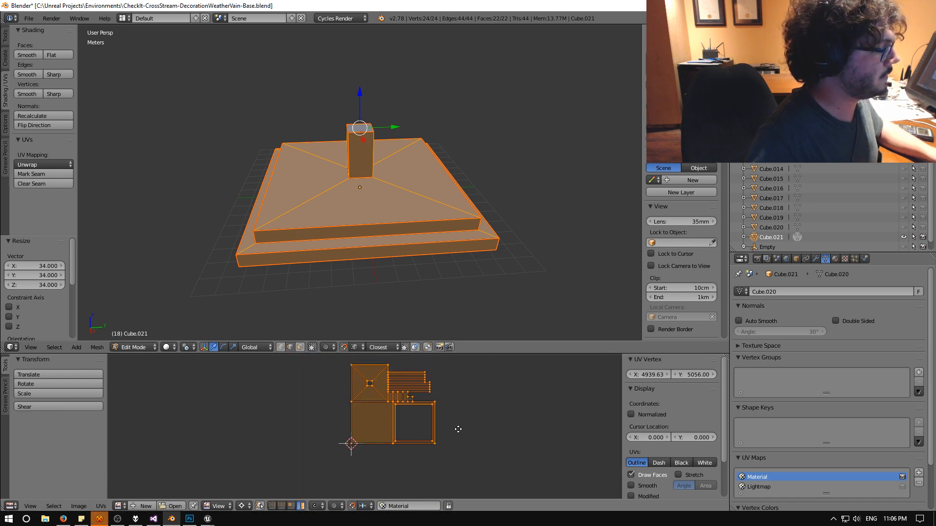
{"action": "scroll", "coordinate": [402, 429], "scroll_direction": "up", "scroll_amount": 5}
{"action": "middle_click_drag", "start_coordinate": [403, 428], "coordinate": [434, 441]}
{"action": "scroll", "coordinate": [444, 433], "scroll_direction": "up", "scroll_amount": 3}
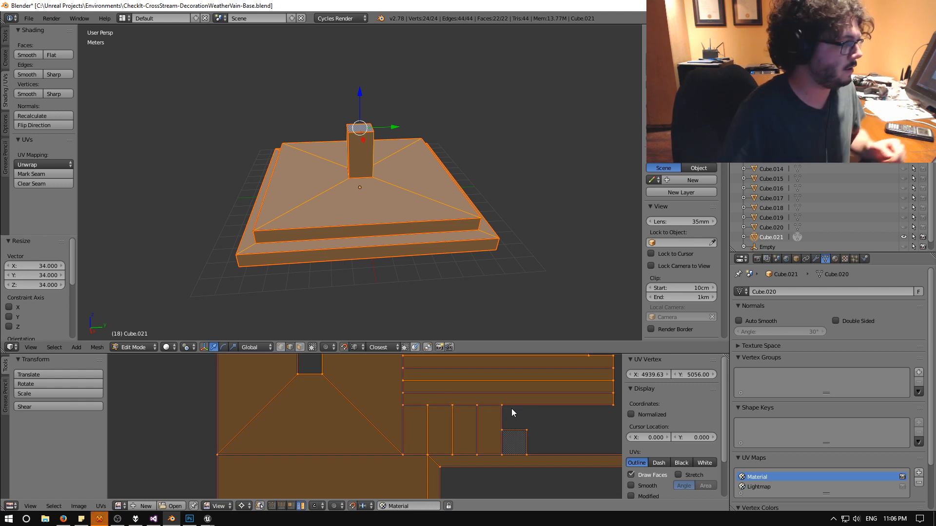
Save the blend file over the existing one and make Lightmap the active UV map.
{"action": "key", "text": "ctrl+s"}
{"action": "left_click", "coordinate": [340, 374]}
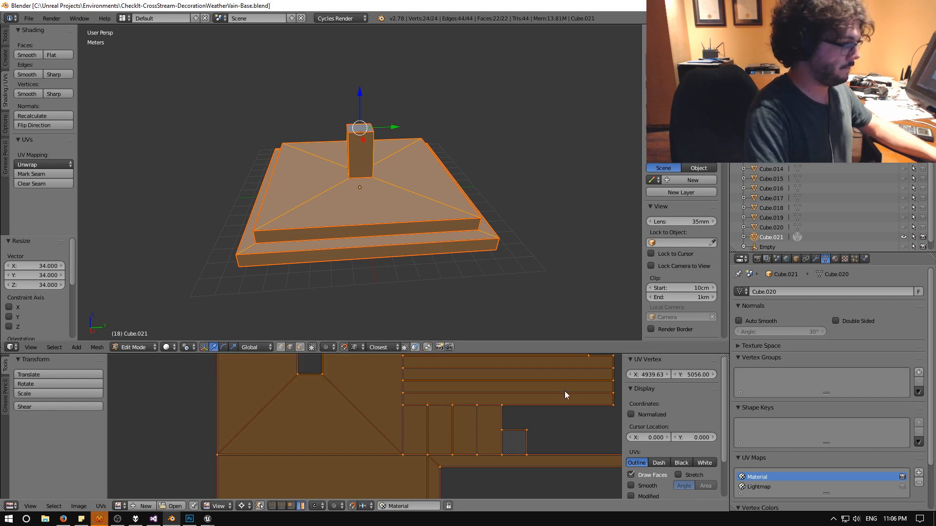
{"action": "left_click", "coordinate": [760, 487]}
Unwrap the whole base mesh into the Lightmap UV map with the Conformal method and a margin of 0.020.
{"action": "scroll", "coordinate": [362, 261], "scroll_direction": "down", "scroll_amount": 4}
{"action": "middle_click_drag", "start_coordinate": [363, 261], "coordinate": [380, 291]}
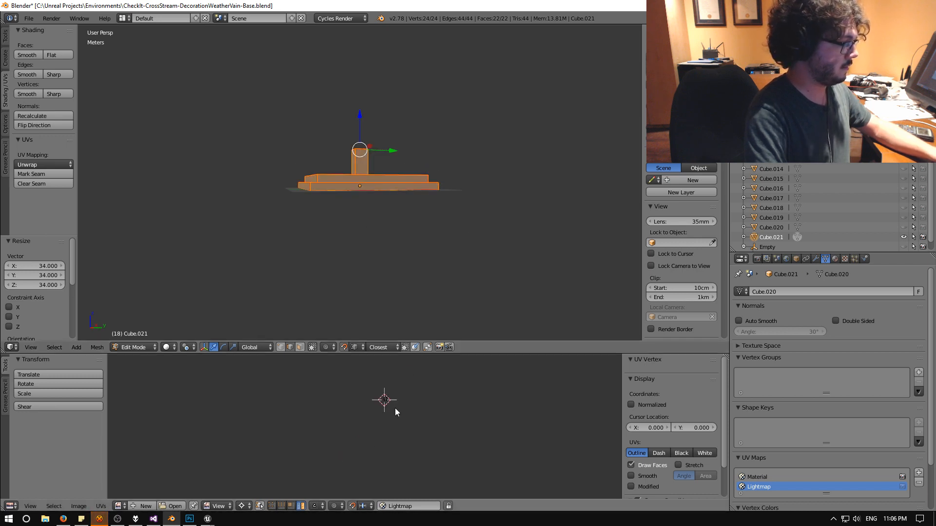
{"action": "middle_click_drag", "start_coordinate": [442, 402], "coordinate": [357, 324]}
{"action": "scroll", "coordinate": [361, 434], "scroll_direction": "up", "scroll_amount": 7}
{"action": "middle_click_drag", "start_coordinate": [361, 433], "coordinate": [393, 386]}
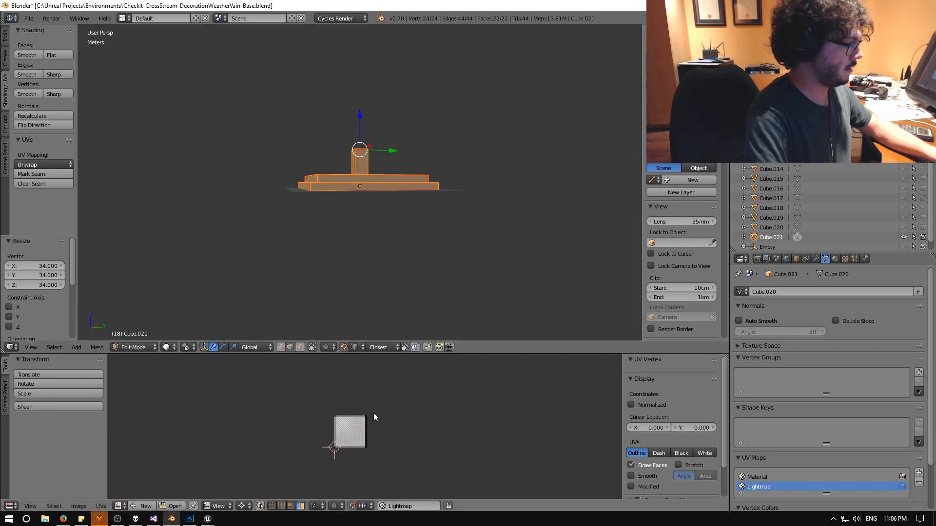
{"action": "scroll", "coordinate": [364, 428], "scroll_direction": "up", "scroll_amount": 4}
{"action": "middle_click_drag", "start_coordinate": [364, 429], "coordinate": [393, 402]}
{"action": "middle_click_drag", "start_coordinate": [351, 203], "coordinate": [363, 225]}
{"action": "key", "text": "a"}
{"action": "key", "text": "a"}
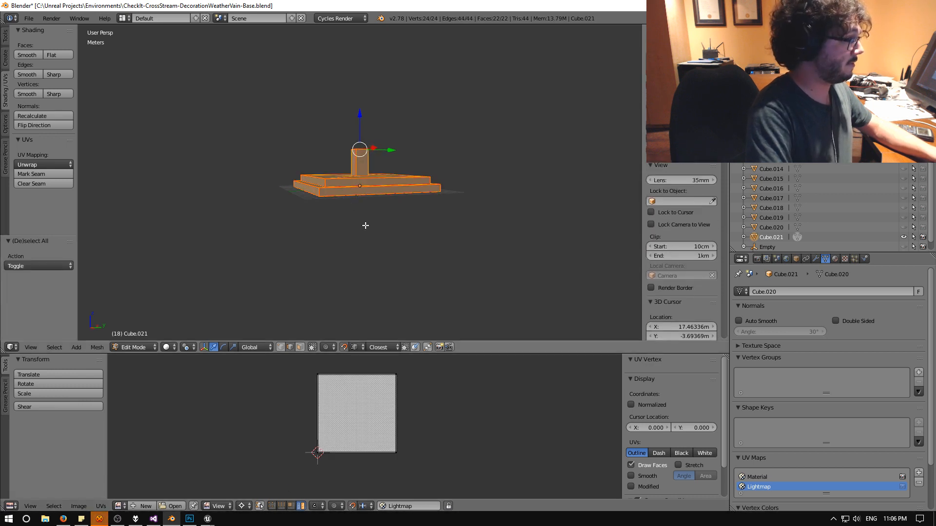
{"action": "key", "text": "space"}
{"action": "key", "text": "Return"}
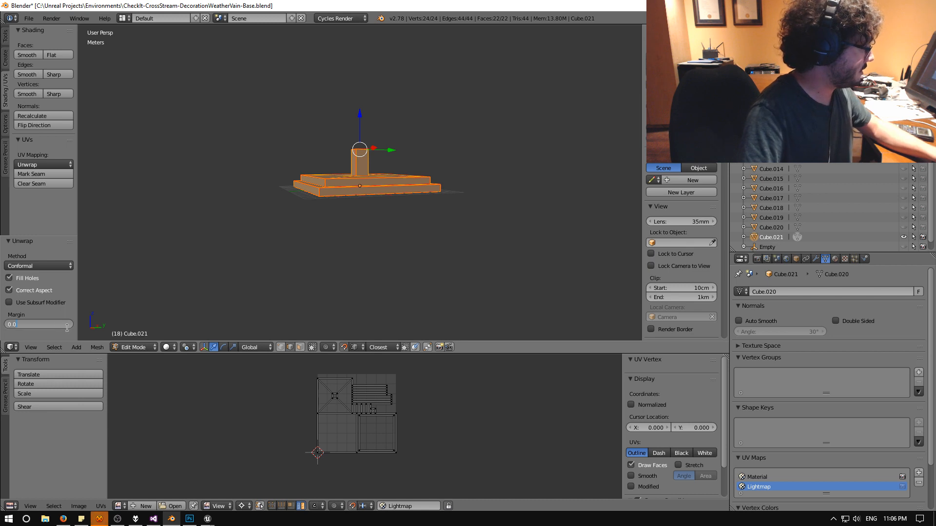
{"action": "key", "text": "Return"}
{"action": "scroll", "coordinate": [292, 397], "scroll_direction": "up", "scroll_amount": 5}
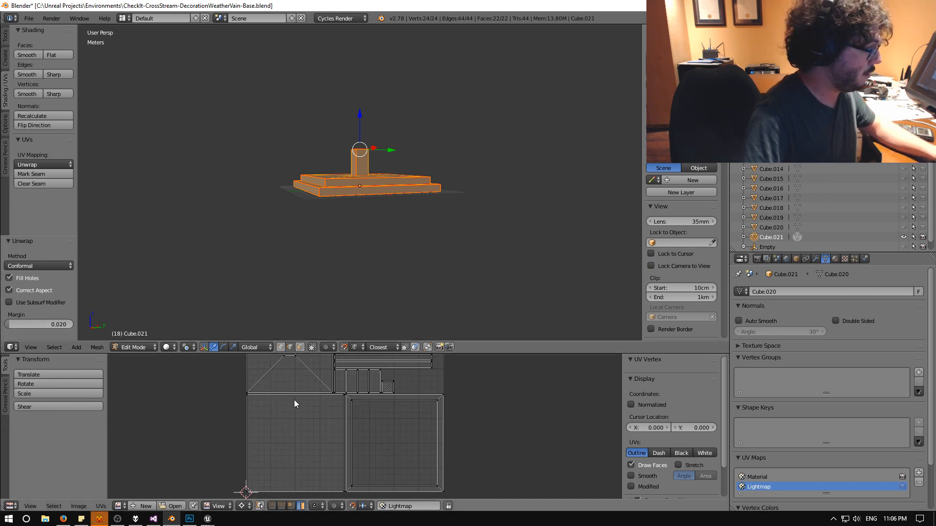
{"action": "scroll", "coordinate": [232, 392], "scroll_direction": "down", "scroll_amount": 4}
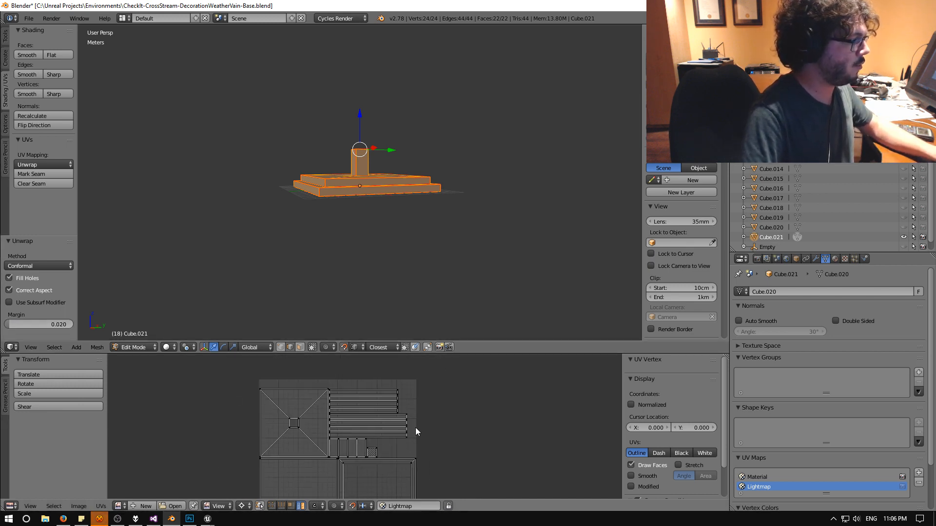
Save the blend file over the existing one and return the base to Object Mode.
{"action": "key", "text": "ctrl+s"}
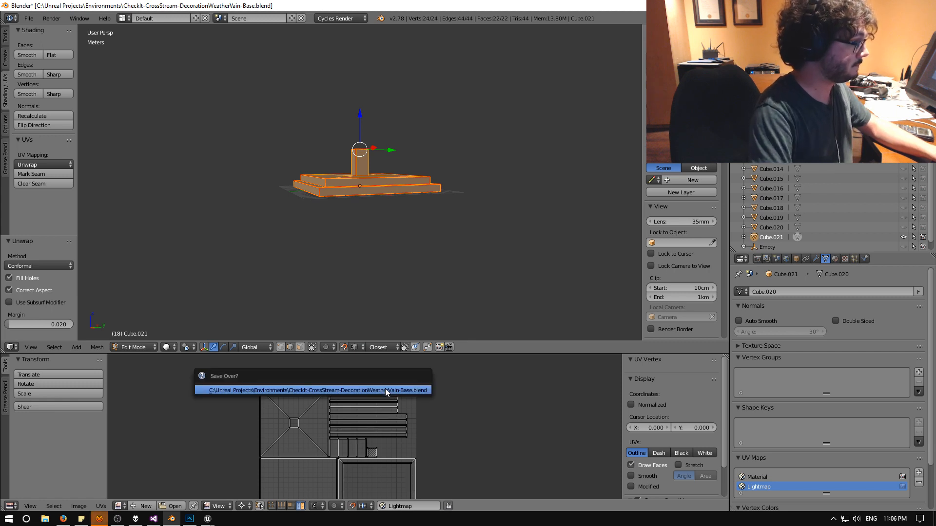
{"action": "left_click", "coordinate": [384, 388]}
{"action": "left_click", "coordinate": [132, 347]}
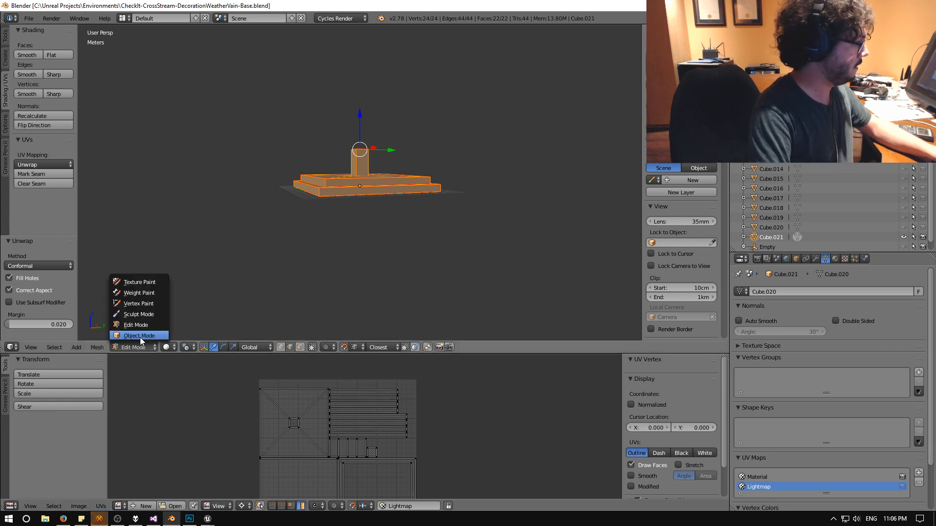
{"action": "left_click", "coordinate": [139, 338]}
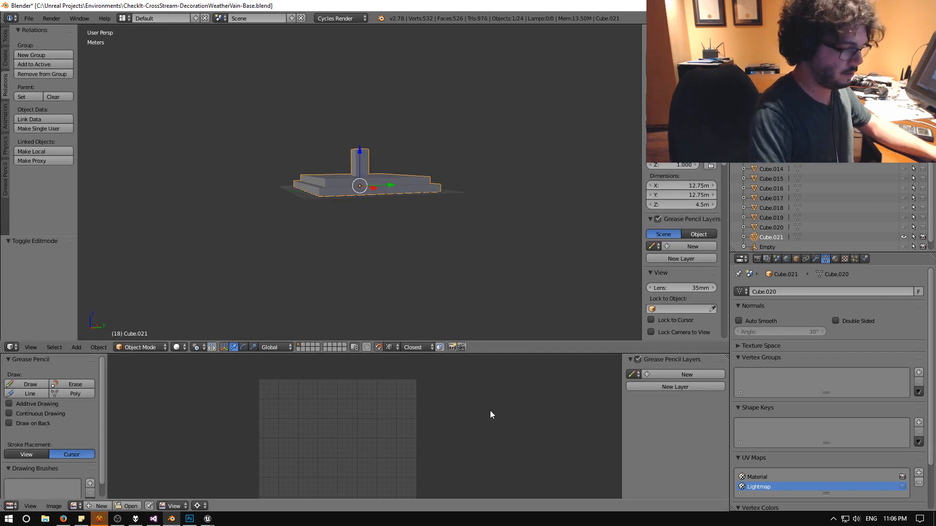
Reselect the base object, show its material properties, and save the blend file.
{"action": "middle_click_drag", "start_coordinate": [523, 421], "coordinate": [534, 418]}
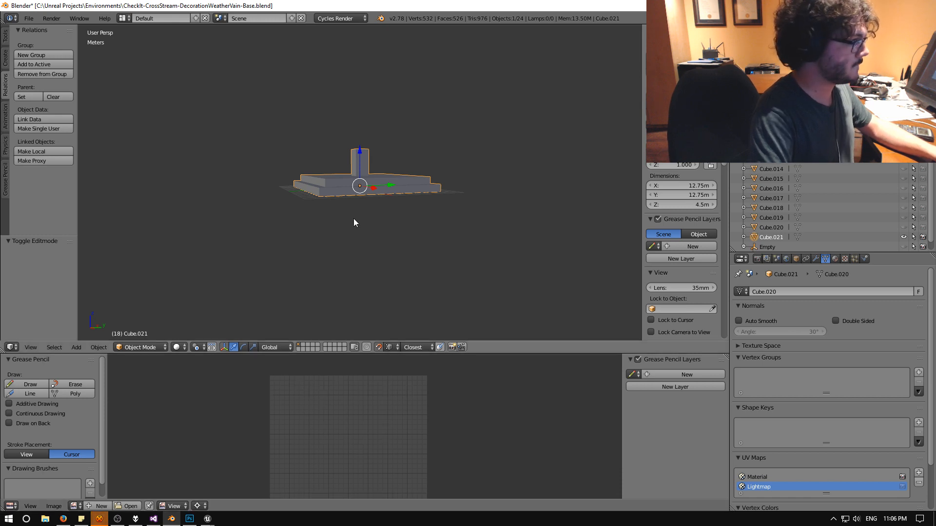
{"action": "middle_click_drag", "start_coordinate": [355, 220], "coordinate": [361, 214]}
{"action": "key", "text": "a"}
{"action": "key", "text": "a"}
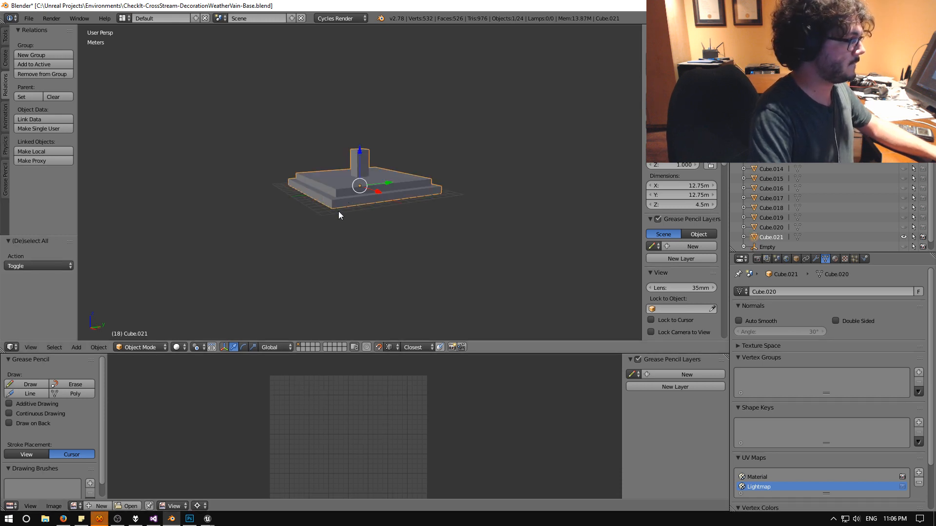
{"action": "left_click", "coordinate": [835, 259]}
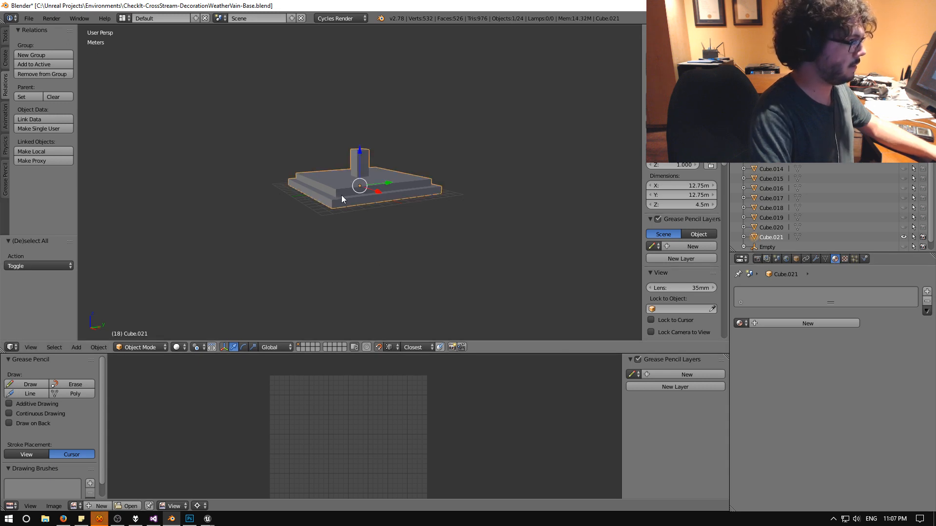
{"action": "key", "text": "ctrl+s"}
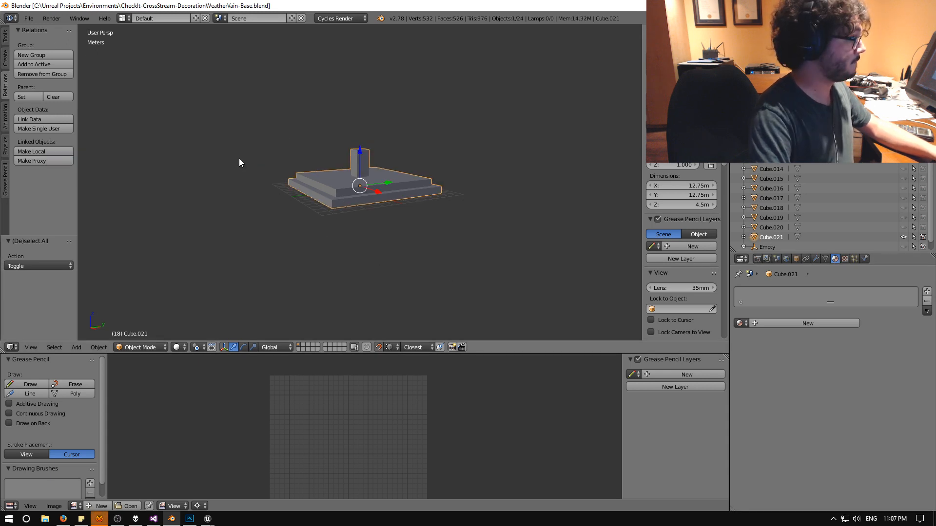
Start an FBX export limited to the selected objects.
{"action": "left_click", "coordinate": [29, 18]}
{"action": "mouse_move", "coordinate": [48, 204]}
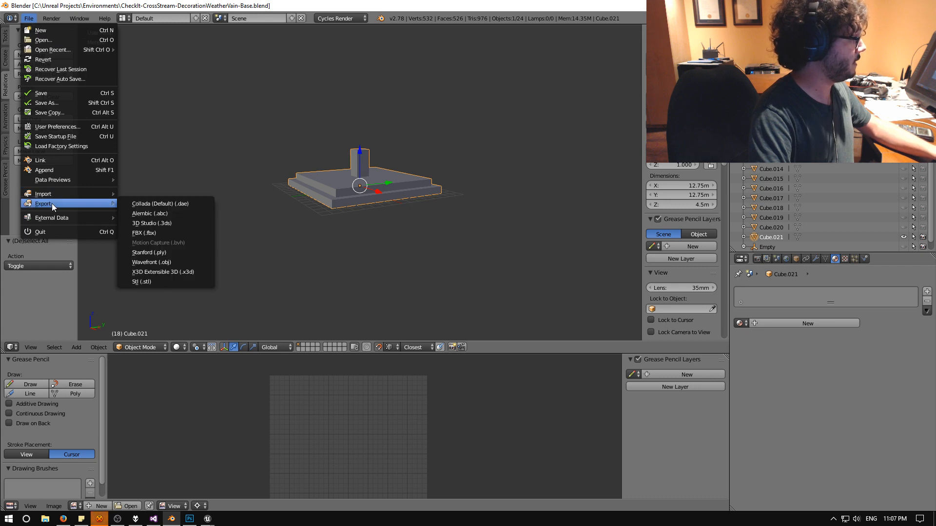
{"action": "left_click", "coordinate": [152, 232]}
{"action": "left_click", "coordinate": [12, 396]}
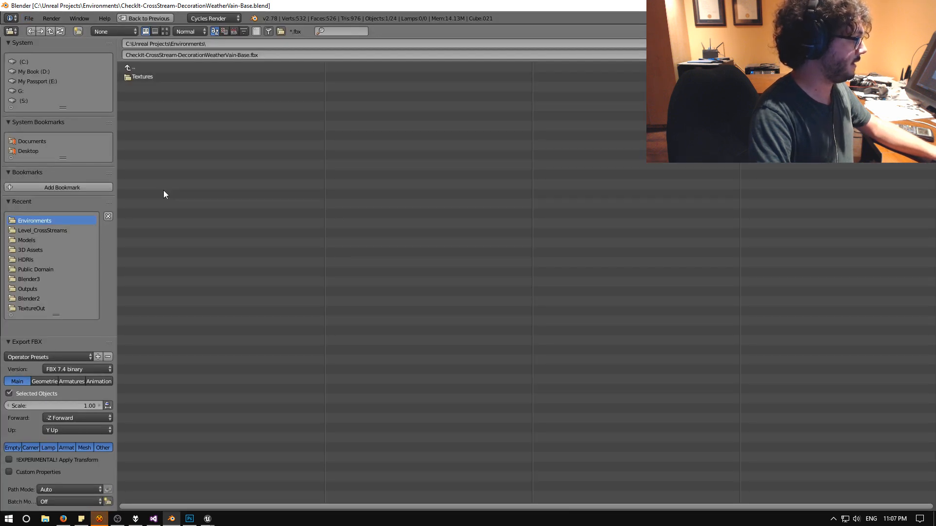
Set the export folder to C:\Unreal Projects\CheckIt 4.16\Content\Meshes\Level_CrossStreams.
{"action": "left_click", "coordinate": [130, 68]}
{"action": "double_click", "coordinate": [149, 154]}
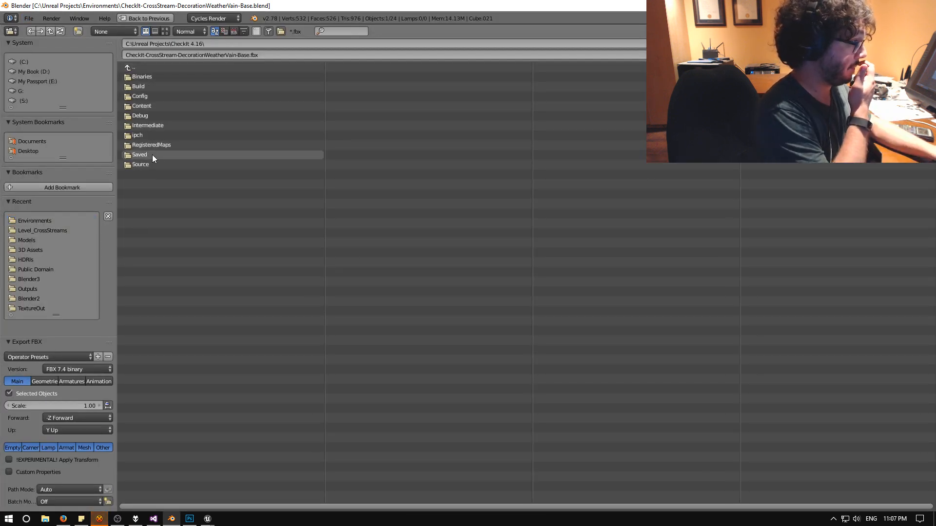
{"action": "double_click", "coordinate": [151, 106]}
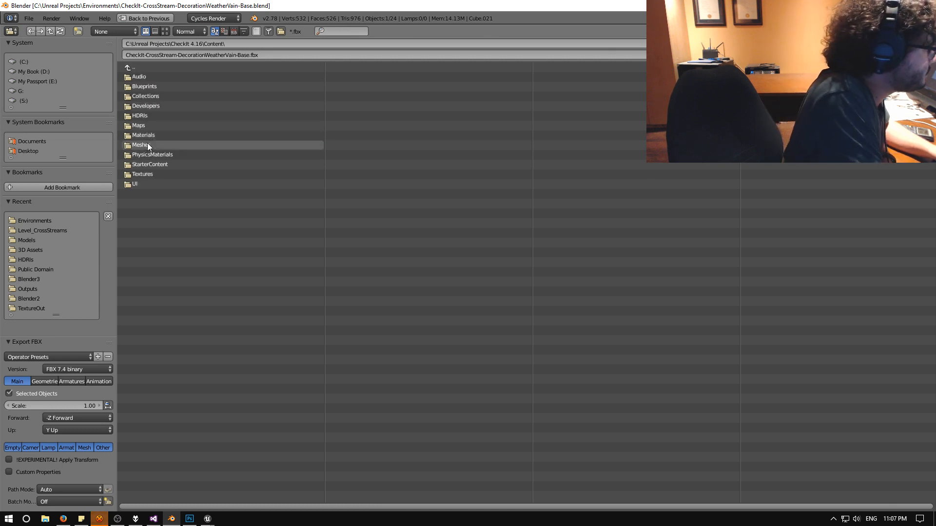
{"action": "double_click", "coordinate": [148, 144]}
{"action": "double_click", "coordinate": [152, 86]}
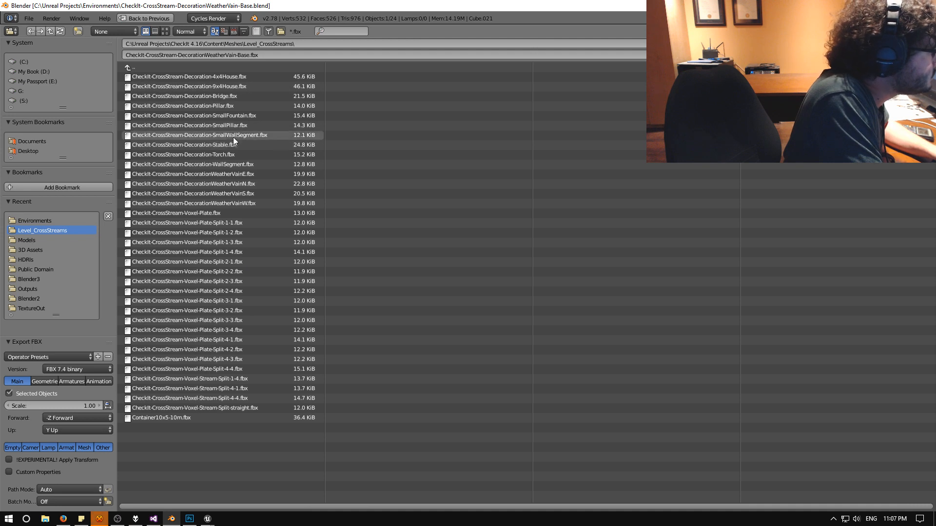
Name the export file CheckIt-CrossStream-DecorationWeatherVainBase.fbx and export it.
{"action": "left_click", "coordinate": [234, 179]}
{"action": "left_click", "coordinate": [233, 56]}
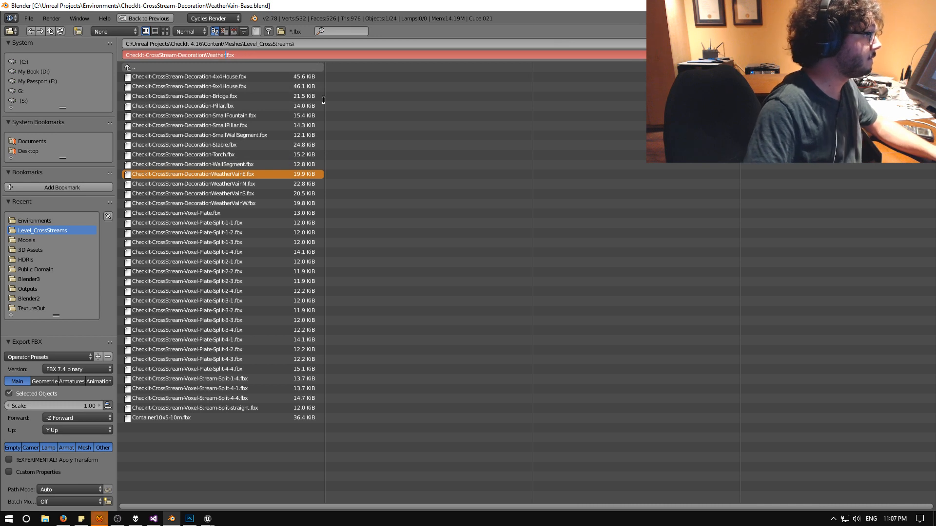
{"action": "type", "text": "Base"}
{"action": "key", "text": "Return"}
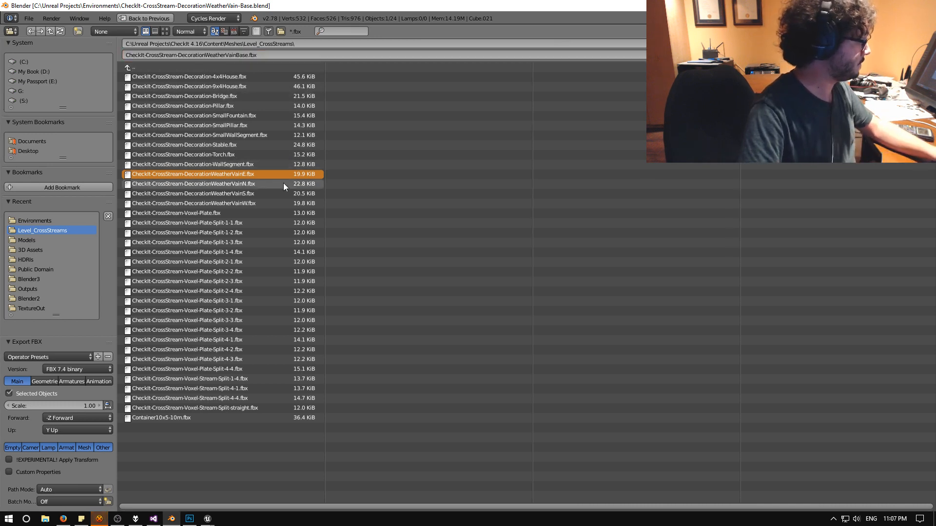
{"action": "key", "text": "Return"}
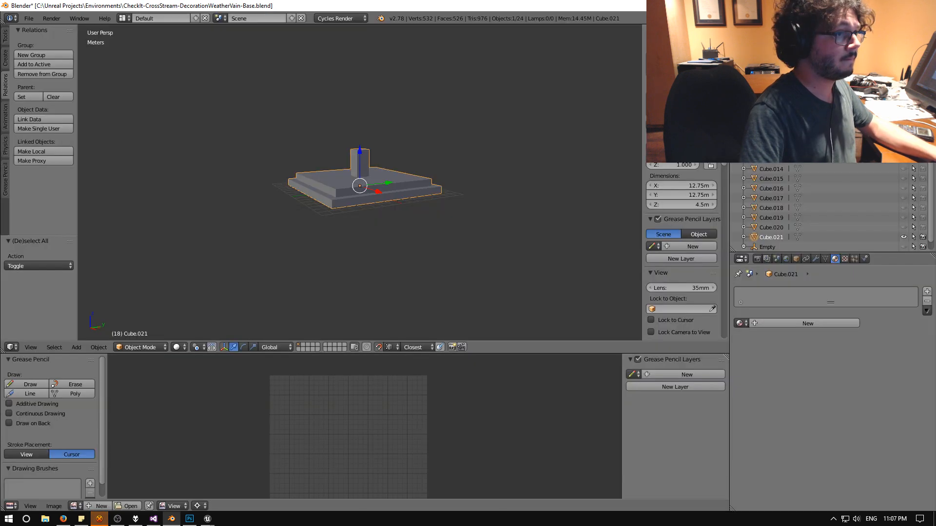
Switch to Unreal Editor, import the new base FBX with the offered import options, and close the message log.
{"action": "key", "text": "alt+Tab"}
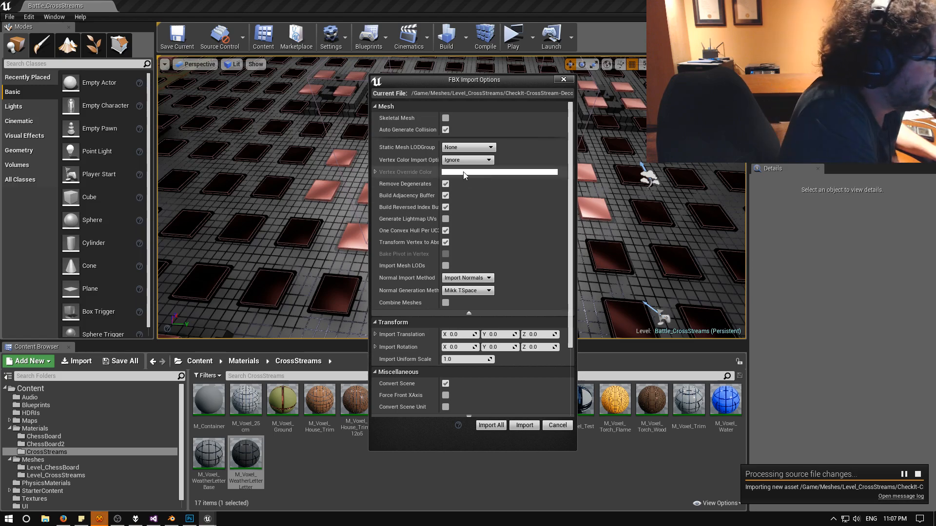
{"action": "scroll", "coordinate": [487, 194], "scroll_direction": "down", "scroll_amount": 4}
{"action": "scroll", "coordinate": [441, 388], "scroll_direction": "up", "scroll_amount": 4}
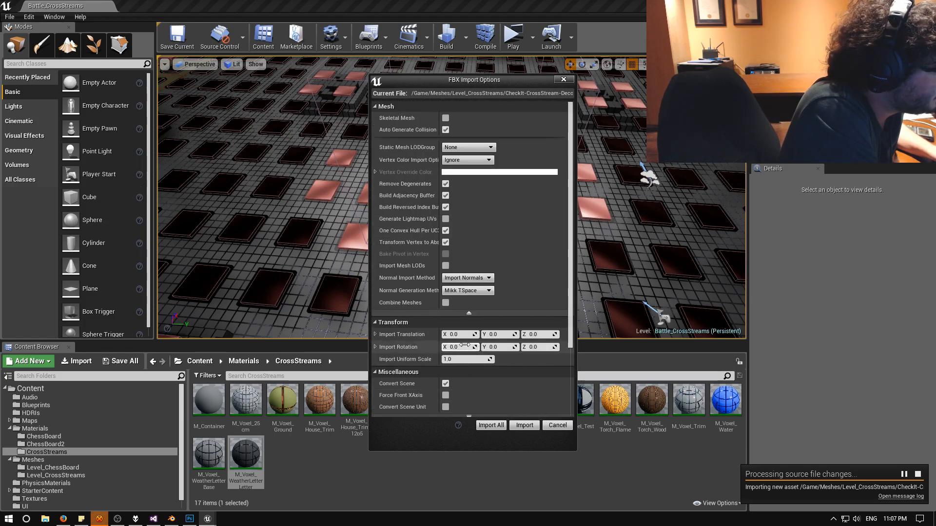
{"action": "left_click", "coordinate": [488, 425]}
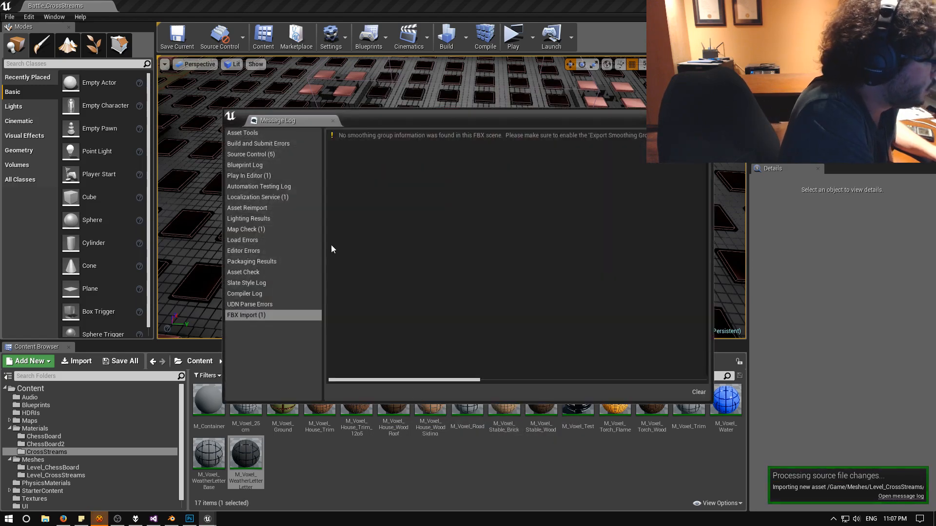
{"action": "left_click", "coordinate": [705, 115]}
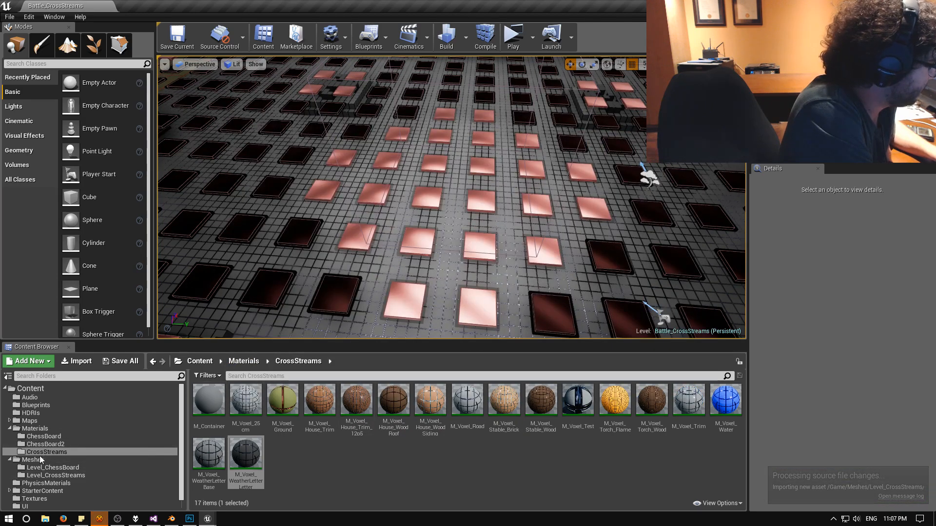
Place the DecorationWeatherVainBase mesh from Meshes/Level_CrossStreams among the bright tiles in the level.
{"action": "left_click", "coordinate": [54, 475]}
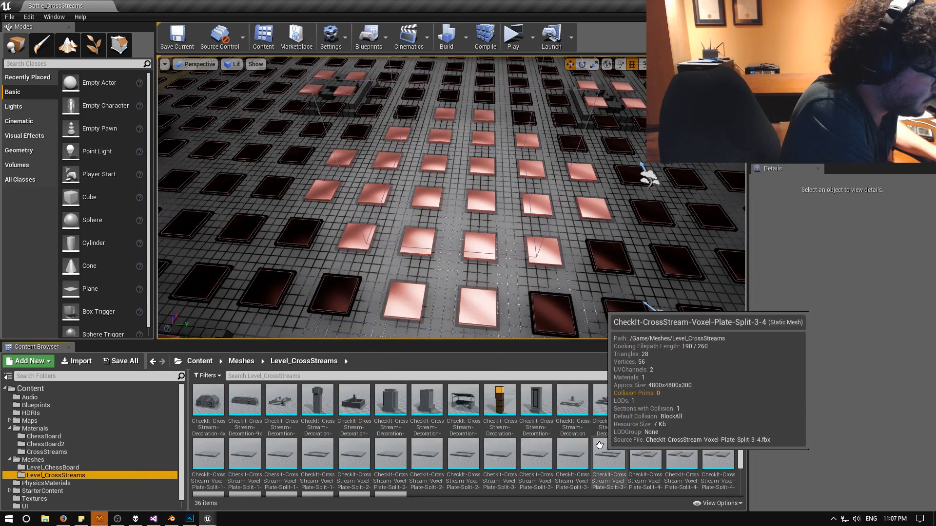
{"action": "left_click_drag", "start_coordinate": [575, 417], "coordinate": [458, 203]}
{"action": "right_click_drag", "start_coordinate": [408, 285], "coordinate": [361, 321]}
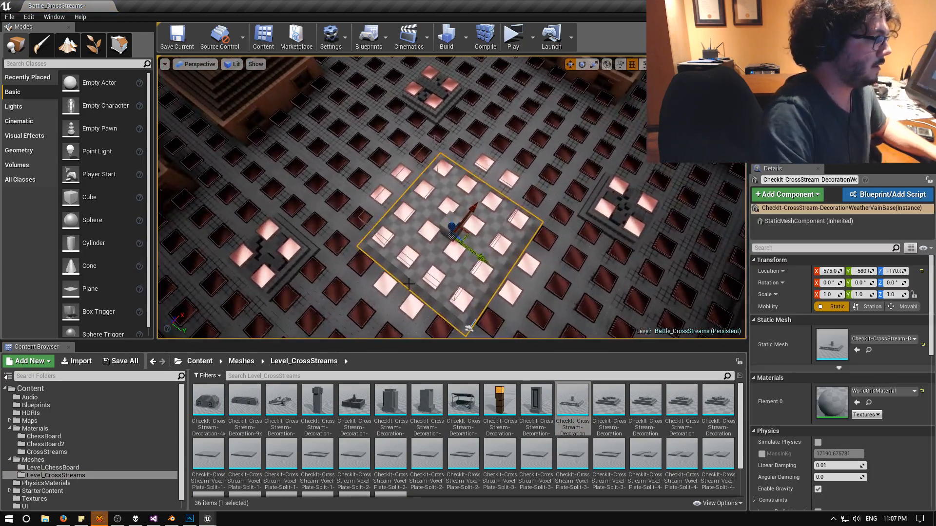
Set the placed weather vane base's Z rotation to 45°.
{"action": "left_click", "coordinate": [895, 283]}
{"action": "key", "text": "Return"}
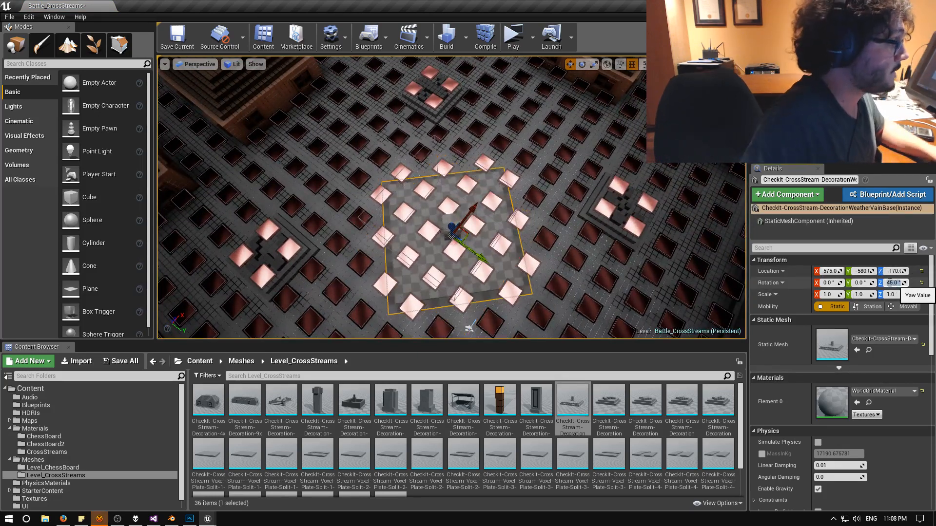
{"action": "right_click_drag", "start_coordinate": [561, 273], "coordinate": [628, 285]}
{"action": "key", "text": "w"}
{"action": "key", "text": "s"}
{"action": "key", "text": "w"}
Switch the level viewport to the top view and show the surrounding area of the map.
{"action": "left_click", "coordinate": [202, 65]}
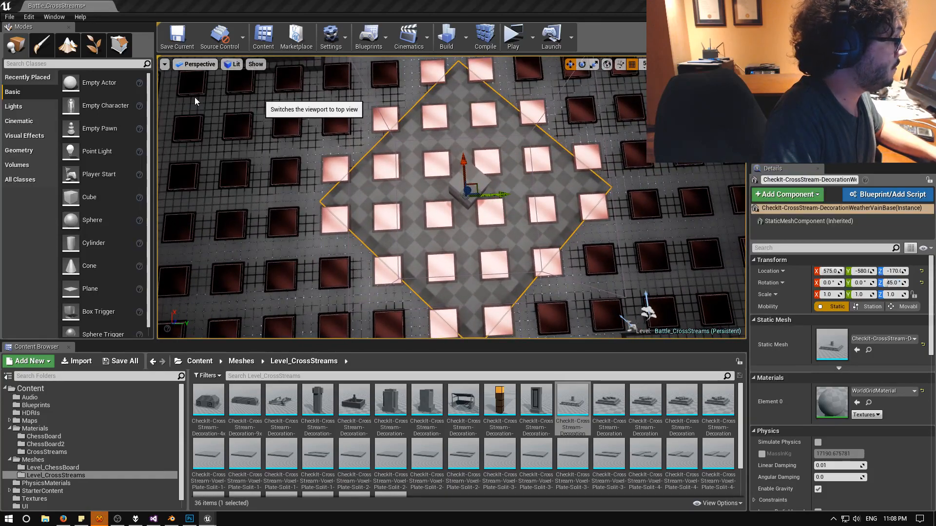
{"action": "left_click", "coordinate": [195, 98]}
{"action": "scroll", "coordinate": [441, 200], "scroll_direction": "down", "scroll_amount": 4}
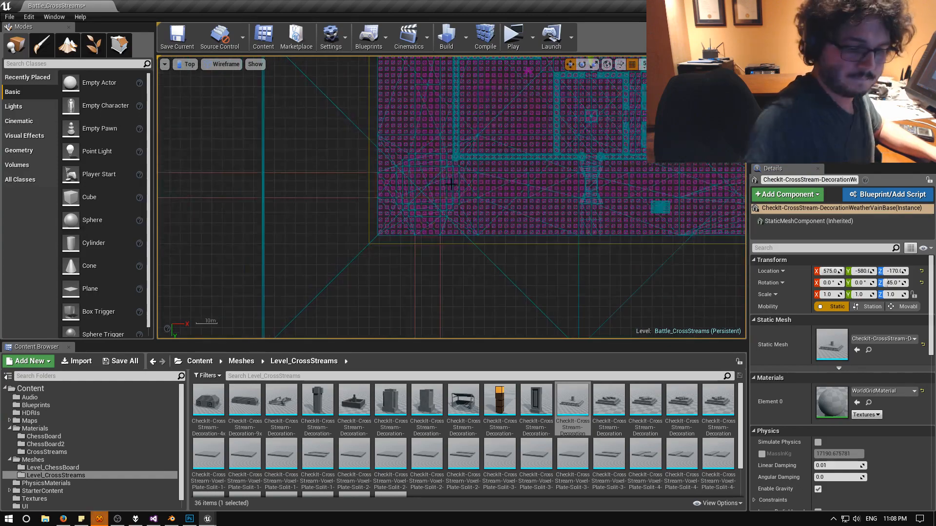
Align the weather vane base with the tile grid at X 600, Y -600 in the top view.
{"action": "key", "text": "f"}
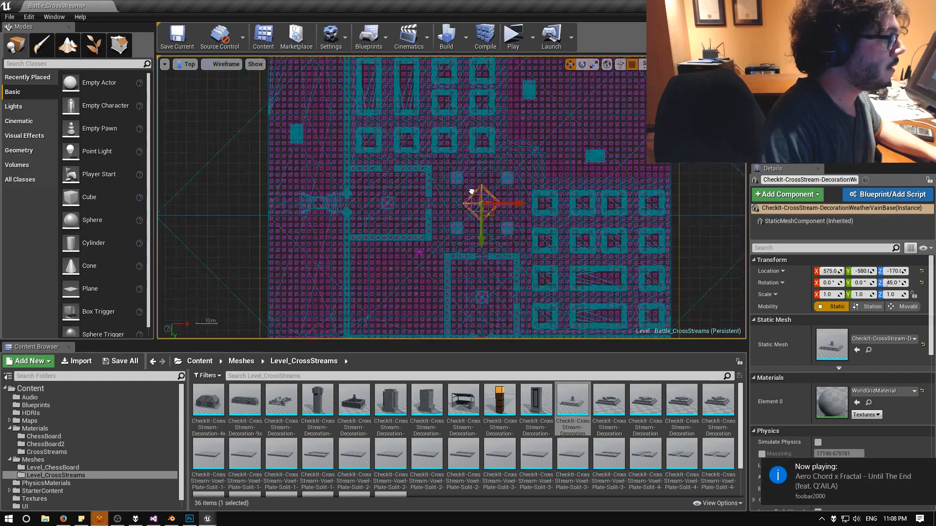
{"action": "scroll", "coordinate": [437, 204], "scroll_direction": "up", "scroll_amount": 6}
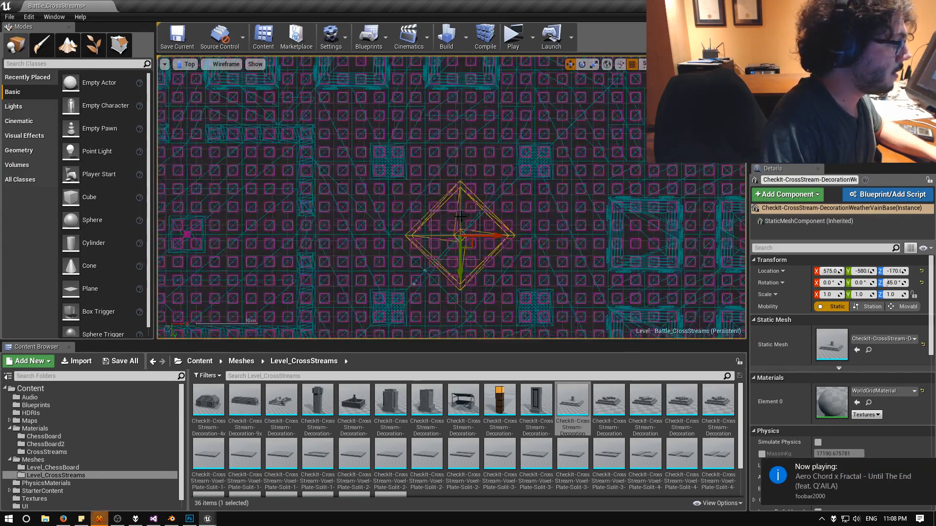
{"action": "scroll", "coordinate": [416, 238], "scroll_direction": "up", "scroll_amount": 2}
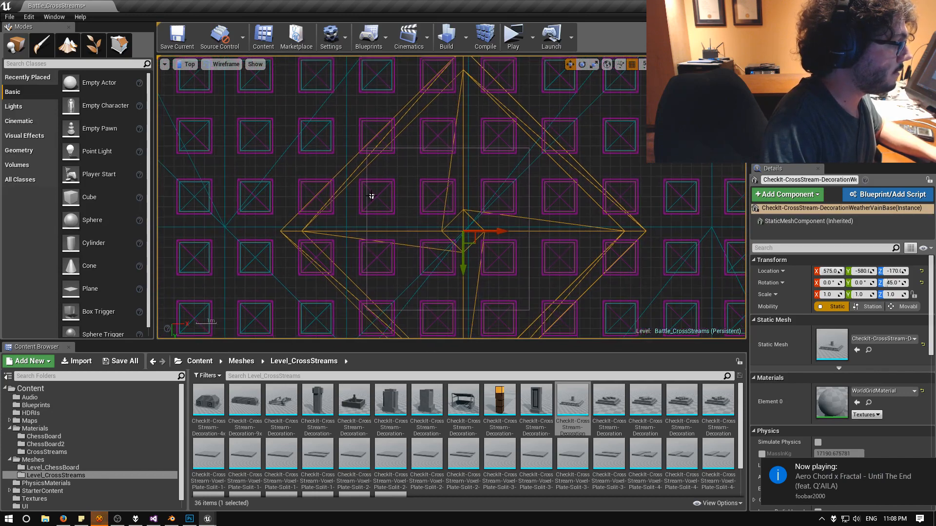
{"action": "left_click_drag", "start_coordinate": [463, 255], "coordinate": [499, 229]}
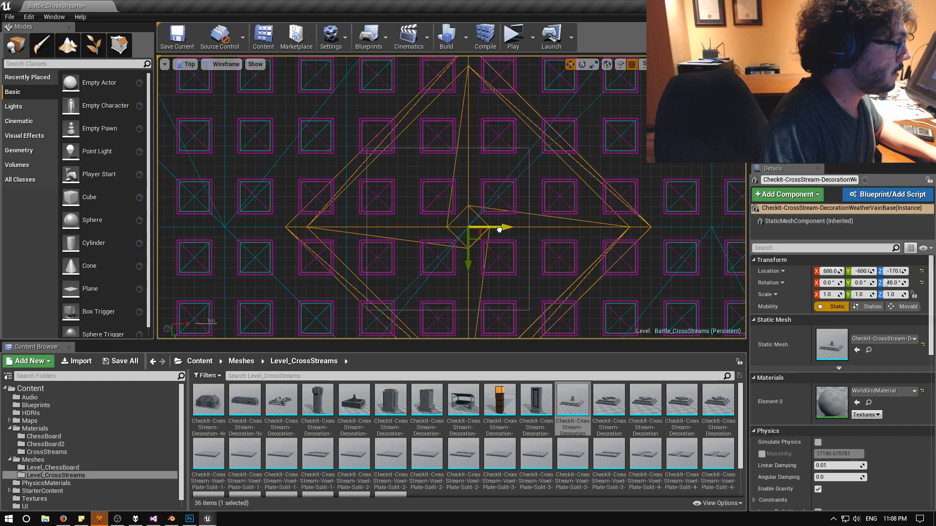
Return the level viewport to perspective and view the weather vane base among the tiles from above.
{"action": "left_click", "coordinate": [191, 65]}
{"action": "left_click", "coordinate": [195, 77]}
{"action": "right_click_drag", "start_coordinate": [358, 239], "coordinate": [526, 212]}
{"action": "right_click_drag", "start_coordinate": [288, 159], "coordinate": [312, 173]}
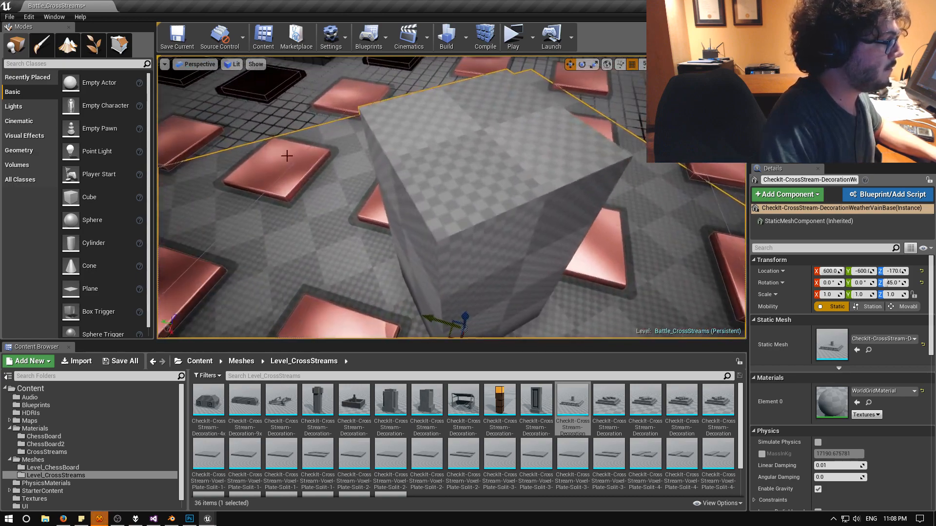
{"action": "right_click_drag", "start_coordinate": [435, 205], "coordinate": [319, 234]}
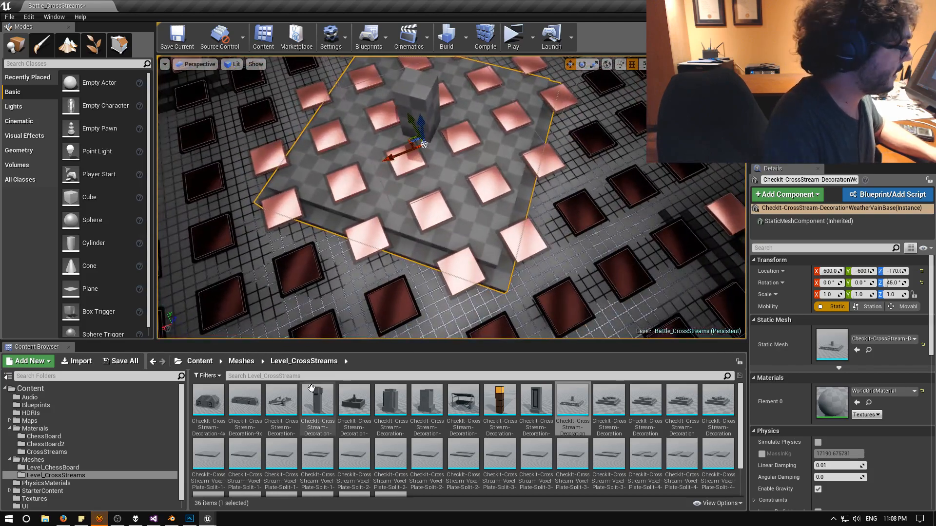
Show the level's lightmap density and override the weather vane base's light map resolution with 128.
{"action": "left_click", "coordinate": [235, 66]}
{"action": "mouse_move", "coordinate": [273, 148]}
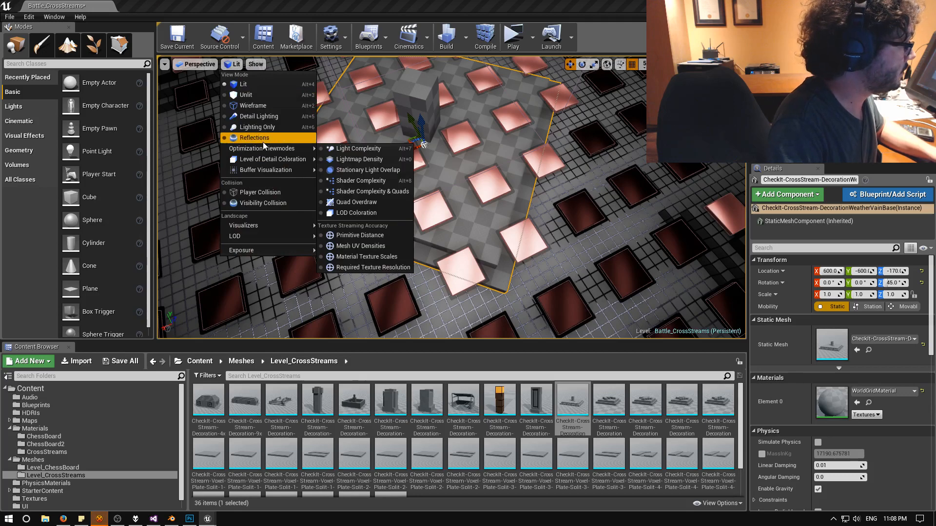
{"action": "left_click", "coordinate": [359, 160]}
{"action": "right_click_drag", "start_coordinate": [359, 160], "coordinate": [439, 171]}
{"action": "scroll", "coordinate": [899, 370], "scroll_direction": "down", "scroll_amount": 4}
{"action": "scroll", "coordinate": [900, 371], "scroll_direction": "down", "scroll_amount": 15}
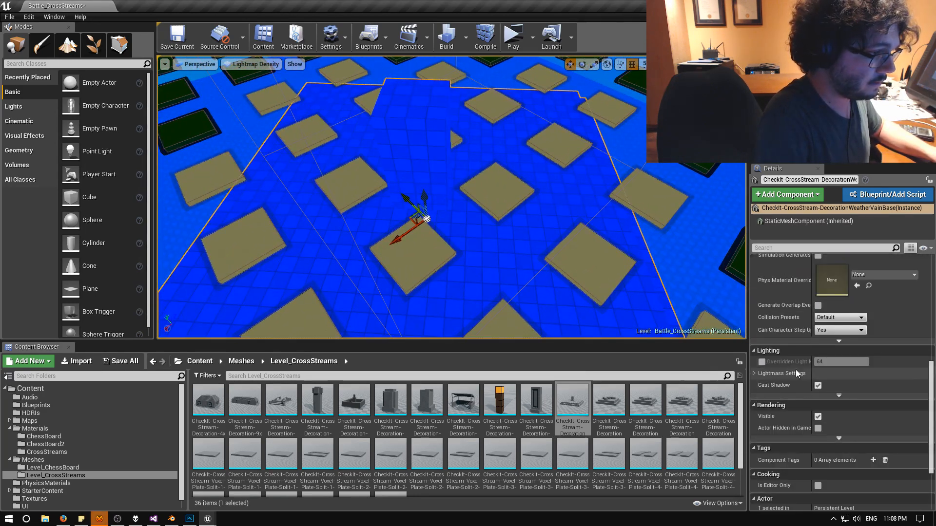
{"action": "left_click", "coordinate": [830, 363]}
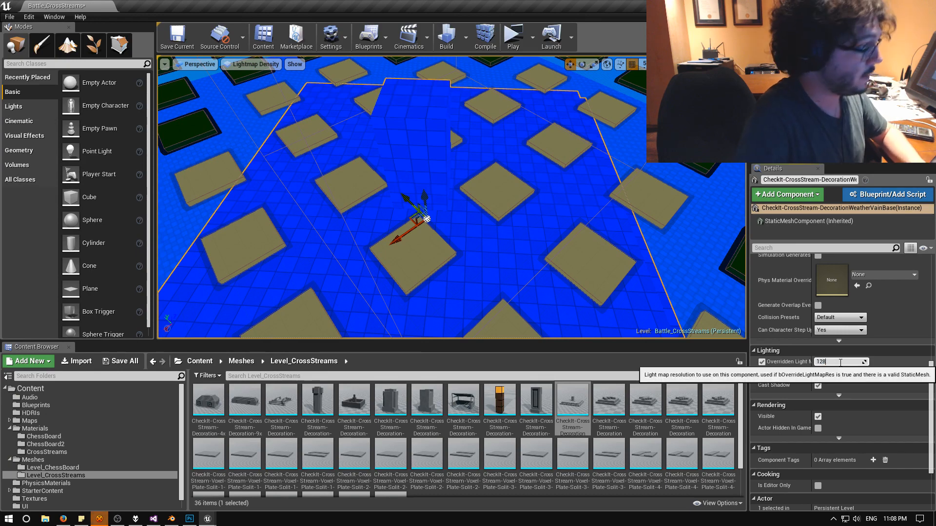
{"action": "type", "text": "128"}
{"action": "key", "text": "Return"}
Check the base's lightmap density against its surroundings and switch the viewport back to Lit shading.
{"action": "right_click_drag", "start_coordinate": [521, 247], "coordinate": [480, 261]}
{"action": "key", "text": "s"}
{"action": "left_click", "coordinate": [259, 66]}
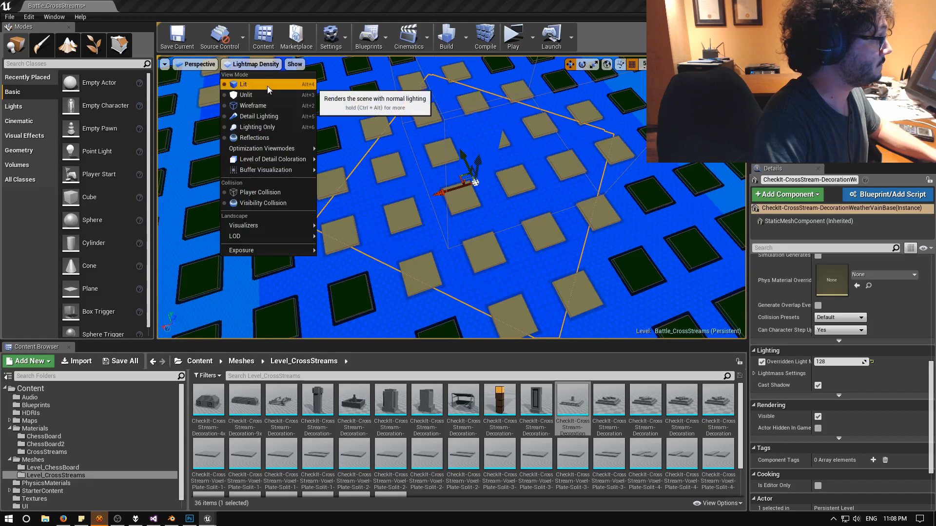
{"action": "left_click", "coordinate": [267, 89]}
{"action": "key", "text": "a"}
{"action": "right_click_drag", "start_coordinate": [371, 181], "coordinate": [488, 185]}
{"action": "key", "text": "w"}
{"action": "mouse_move", "coordinate": [387, 229]}
{"action": "right_mouse_down"}
{"action": "mouse_move", "coordinate": [376, 246]}
{"action": "mouse_move", "coordinate": [388, 229]}
{"action": "right_mouse_up"}
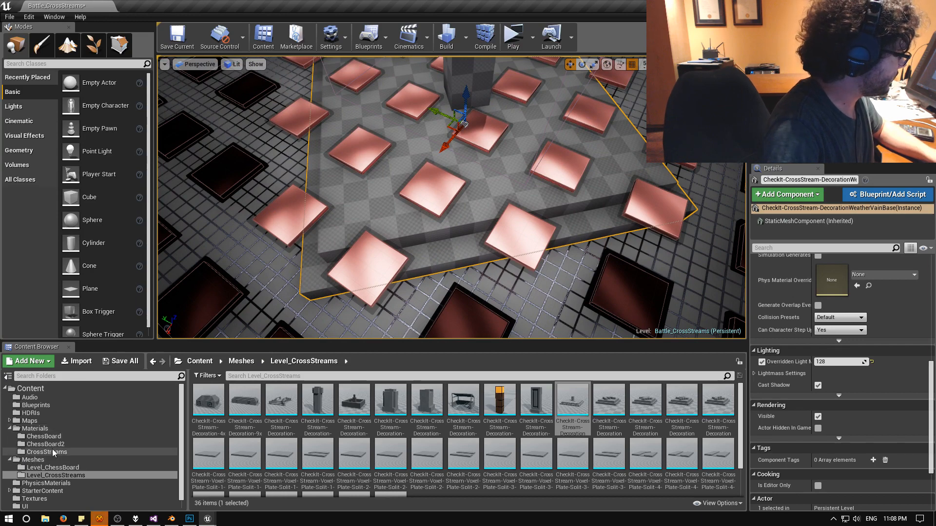
Create a material instance of M_UVBased_Voxel in the Materials folder and name it M_UVBased_Voxel_WeatherVainBase.
{"action": "left_click", "coordinate": [35, 429]}
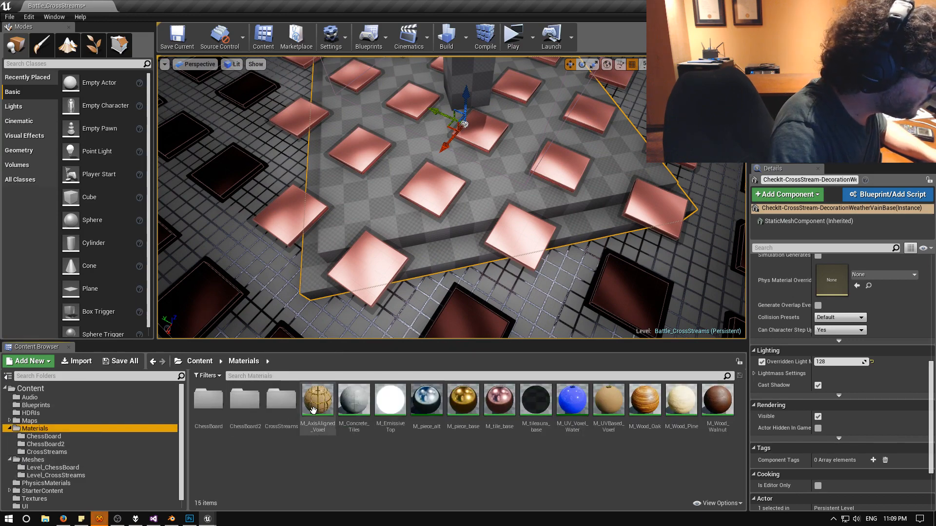
{"action": "left_click", "coordinate": [609, 403]}
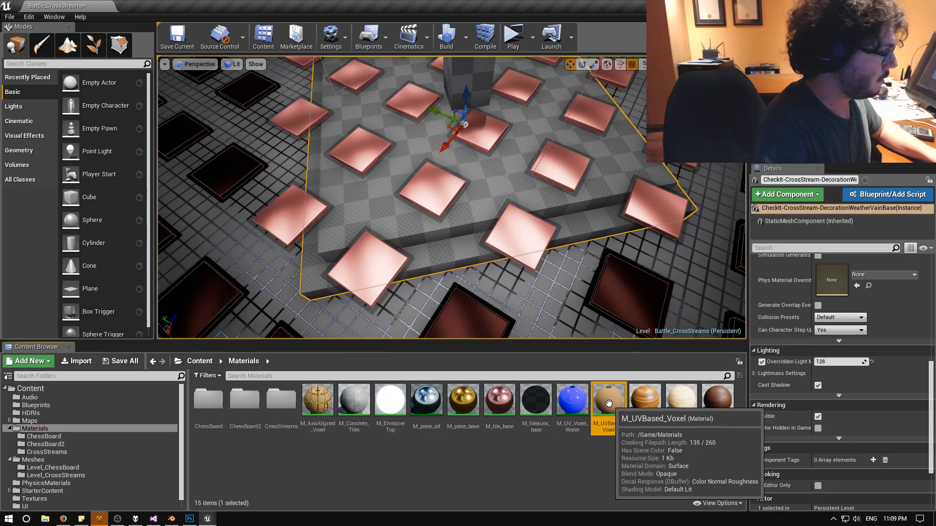
{"action": "right_click", "coordinate": [608, 403]}
{"action": "left_click", "coordinate": [664, 169]}
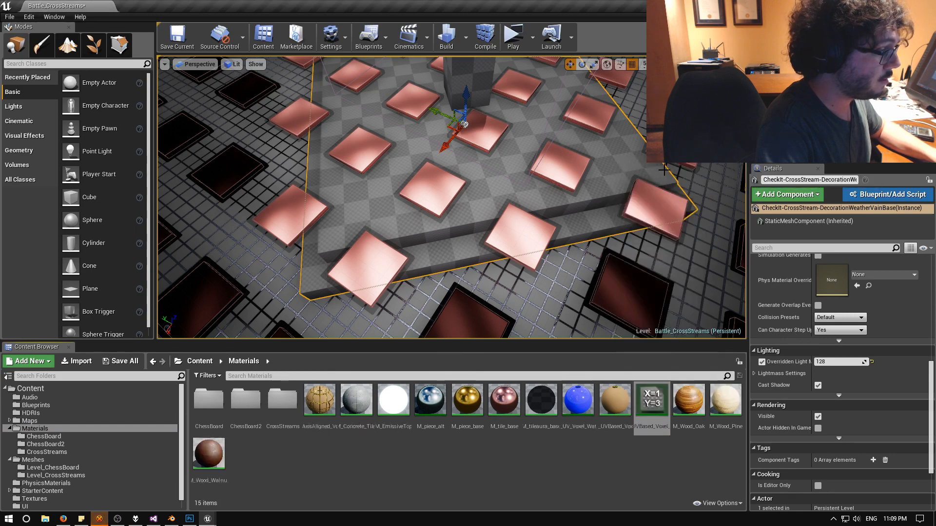
{"action": "key", "text": "End"}
{"action": "key", "text": "BackSpace"}
{"action": "key", "text": "BackSpace"}
{"action": "key", "text": "BackSpace"}
{"action": "key", "text": "BackSpace"}
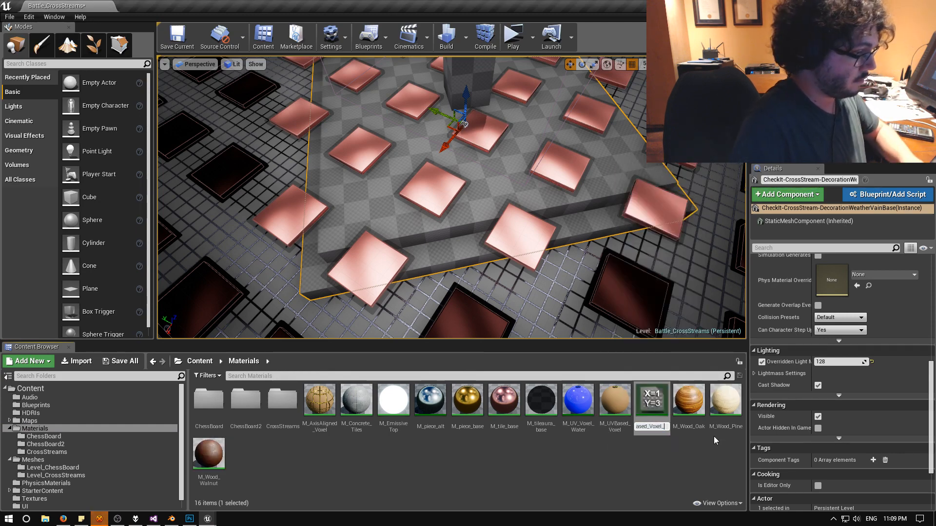
{"action": "type", "text": "WeatherVa"}
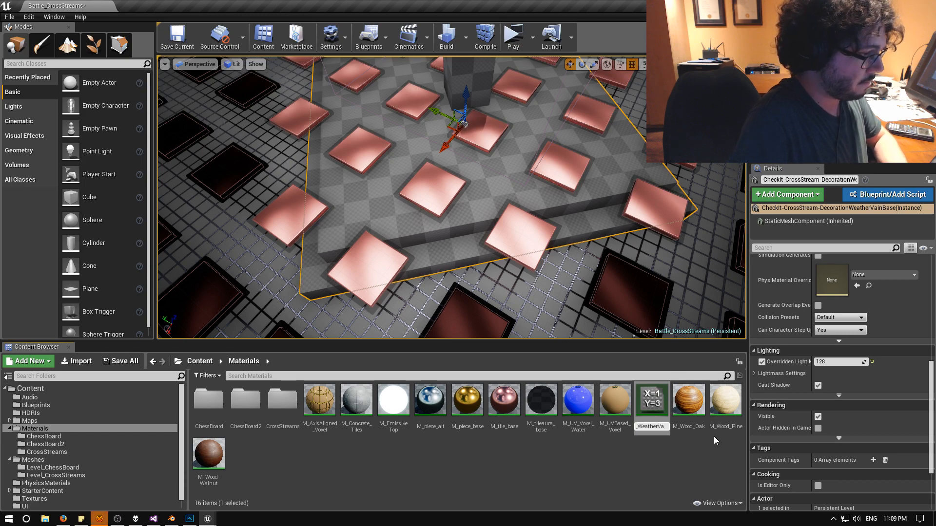
{"action": "type", "text": "inBase"}
{"action": "key", "text": "Return"}
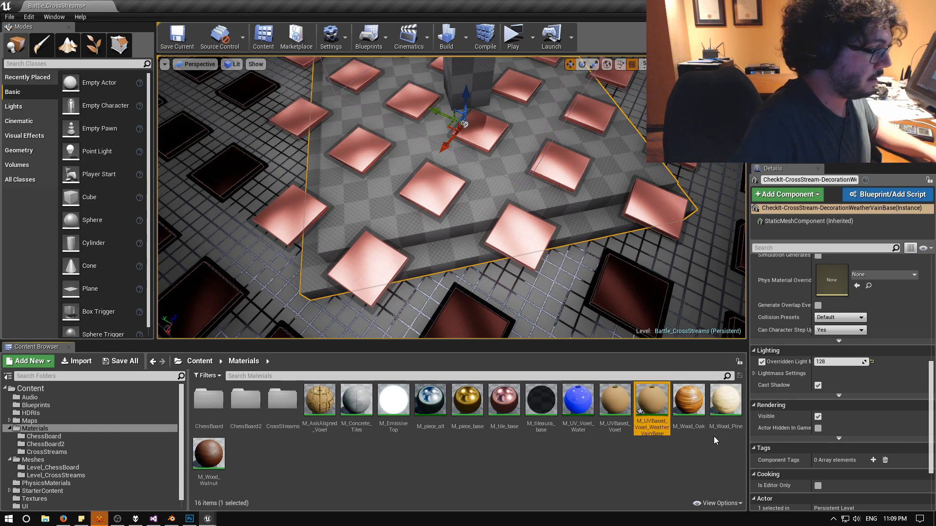
Move the M_UVBased_Voxel_WeatherVainBase instance into the Materials/CrossStreams folder and show that folder's contents.
{"action": "left_click_drag", "start_coordinate": [657, 403], "coordinate": [285, 407]}
{"action": "left_click", "coordinate": [306, 428]}
{"action": "left_click", "coordinate": [288, 405]}
{"action": "double_click", "coordinate": [290, 406]}
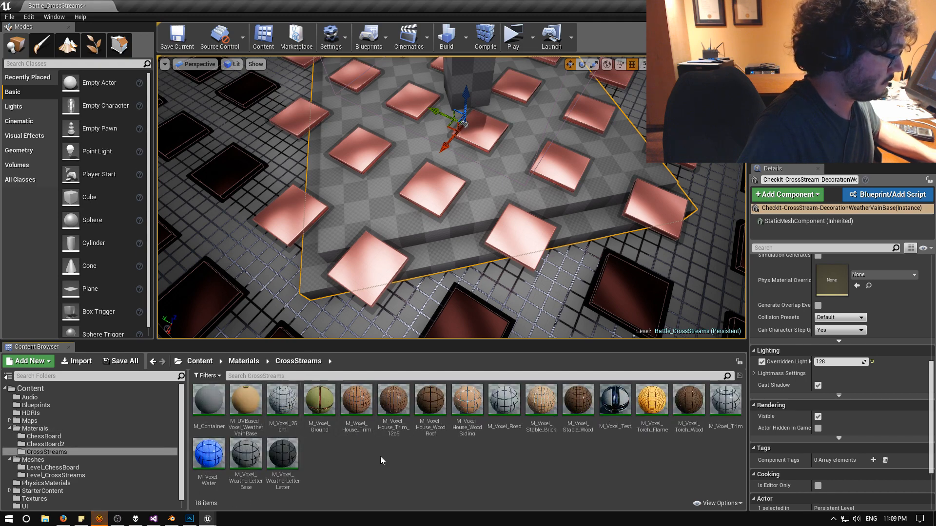
Enable the diffuse and metal albedo overrides in M_UVBased_Voxel_WeatherVainBase and set the diffuse albedo to neutral grey at 0.04.
{"action": "double_click", "coordinate": [249, 407]}
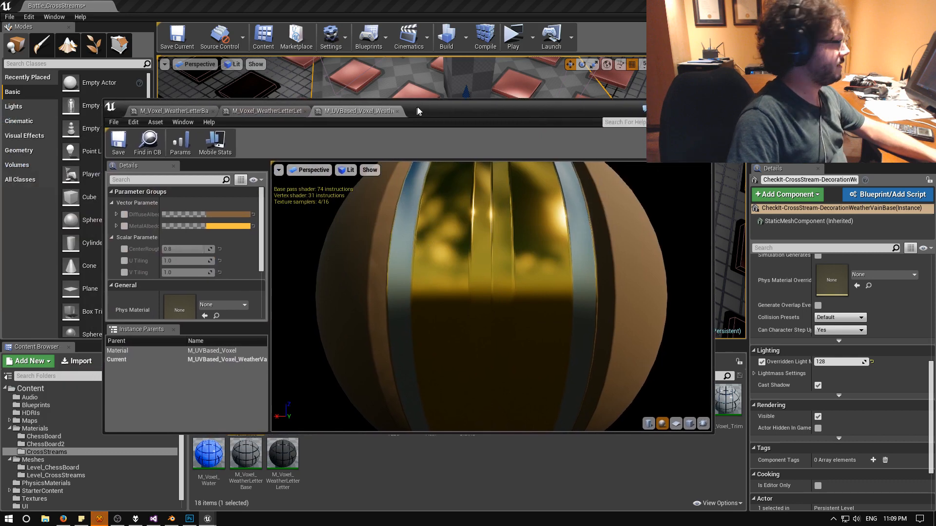
{"action": "left_click_drag", "start_coordinate": [417, 112], "coordinate": [478, 101]}
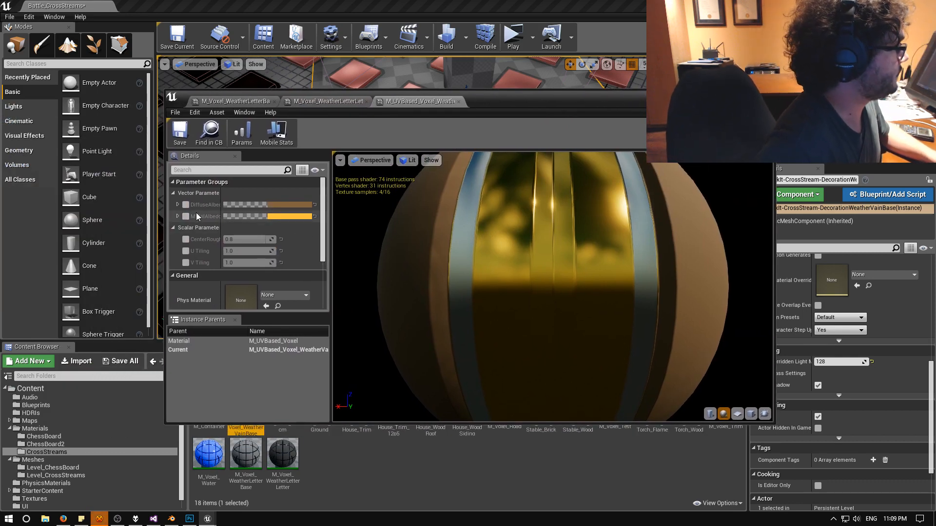
{"action": "scroll", "coordinate": [302, 254], "scroll_direction": "down", "scroll_amount": 4}
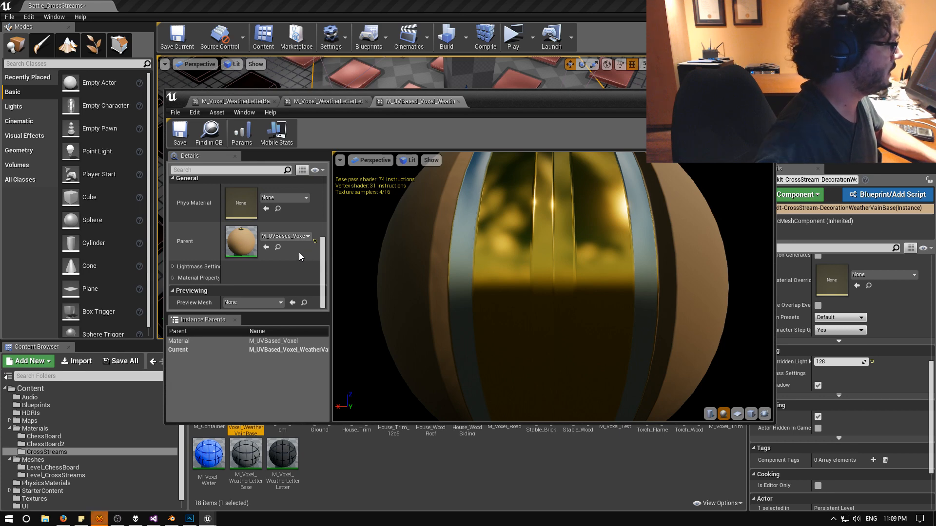
{"action": "scroll", "coordinate": [299, 253], "scroll_direction": "up", "scroll_amount": 5}
{"action": "left_click", "coordinate": [291, 205]}
{"action": "double_click", "coordinate": [293, 205]}
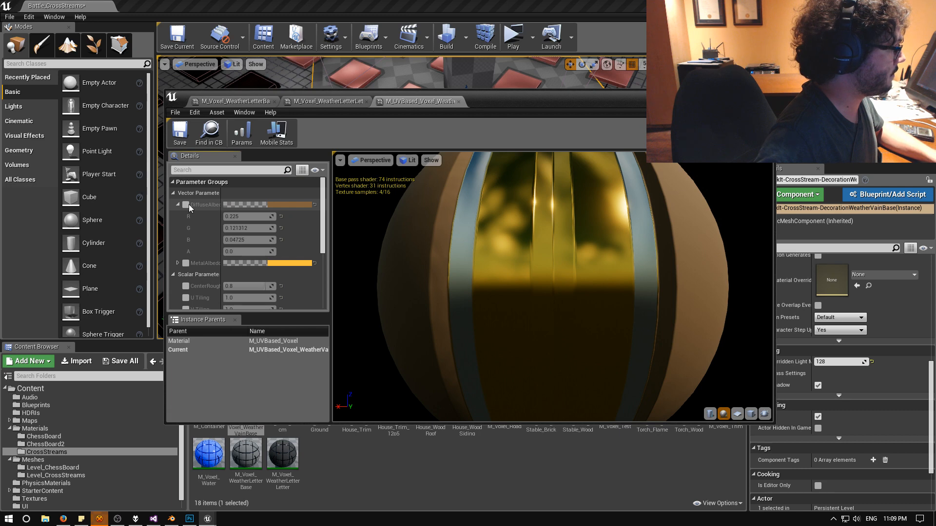
{"action": "left_click", "coordinate": [185, 205]}
{"action": "left_click", "coordinate": [185, 263]}
{"action": "left_click", "coordinate": [290, 204]}
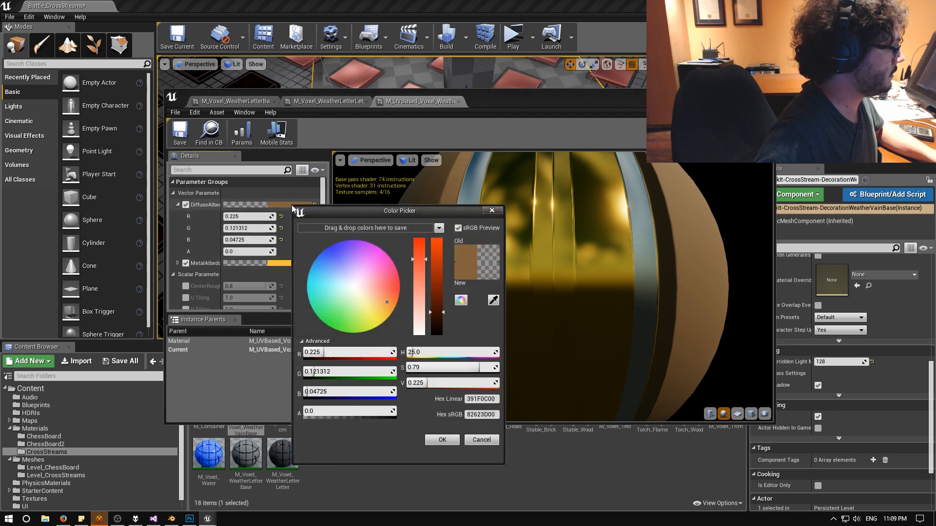
{"action": "mouse_move", "coordinate": [426, 264]}
{"action": "left_mouse_down"}
{"action": "mouse_move", "coordinate": [442, 340]}
{"action": "mouse_move", "coordinate": [445, 331]}
{"action": "left_mouse_up"}
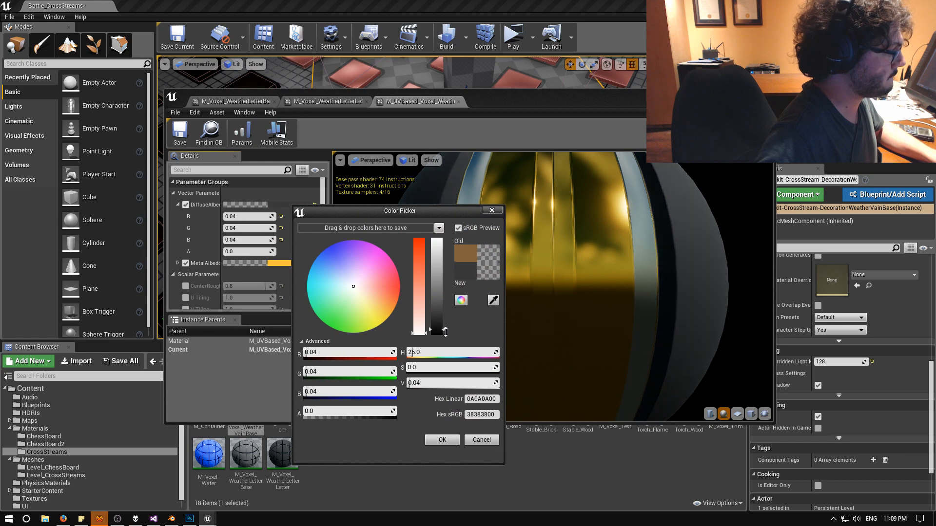
{"action": "left_click", "coordinate": [442, 439]}
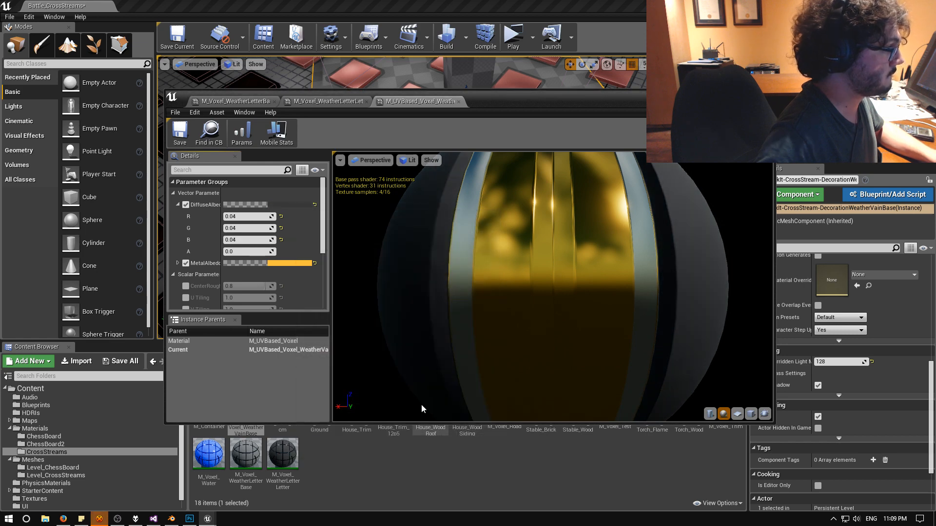
Set the weather vane base instance's metal albedo to pure black.
{"action": "left_click", "coordinate": [288, 262]}
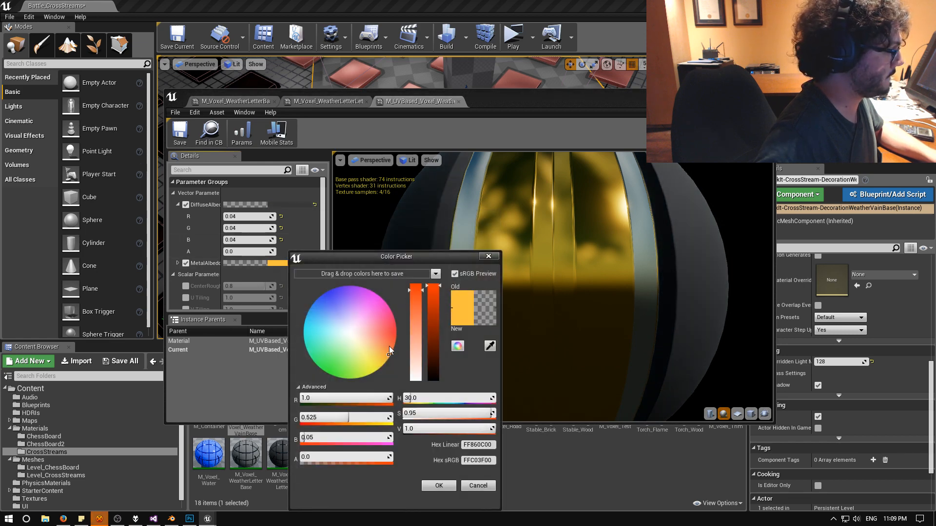
{"action": "left_click_drag", "start_coordinate": [423, 297], "coordinate": [400, 469]}
{"action": "left_click_drag", "start_coordinate": [430, 309], "coordinate": [444, 424]}
{"action": "left_click", "coordinate": [438, 486]}
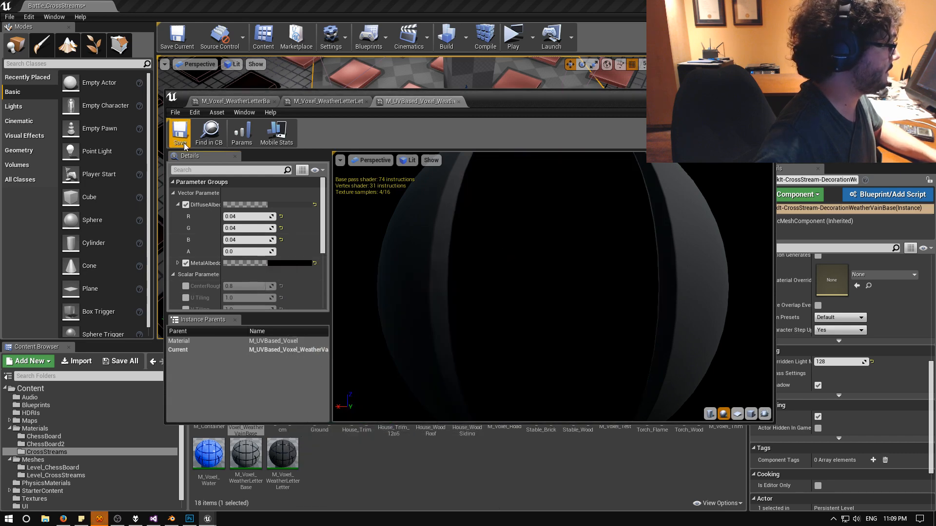
Close the instance editor and apply M_UVBased_Voxel_WeatherVainBase to the placed weather vane base.
{"action": "left_click", "coordinate": [766, 94]}
{"action": "left_click_drag", "start_coordinate": [247, 403], "coordinate": [360, 261]}
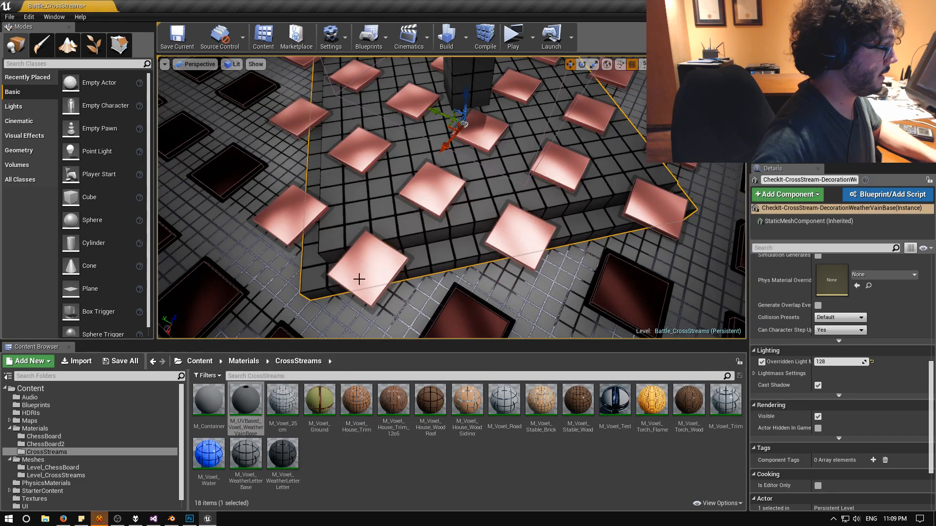
{"action": "right_click_drag", "start_coordinate": [361, 261], "coordinate": [441, 229]}
Check M_Voxel_WeatherLetterLetter's albedo settings for reference, and set the metal albedo in M_UVBased_Voxel_WeatherVainBase to neutral grey at 0.09.
{"action": "double_click", "coordinate": [282, 453]}
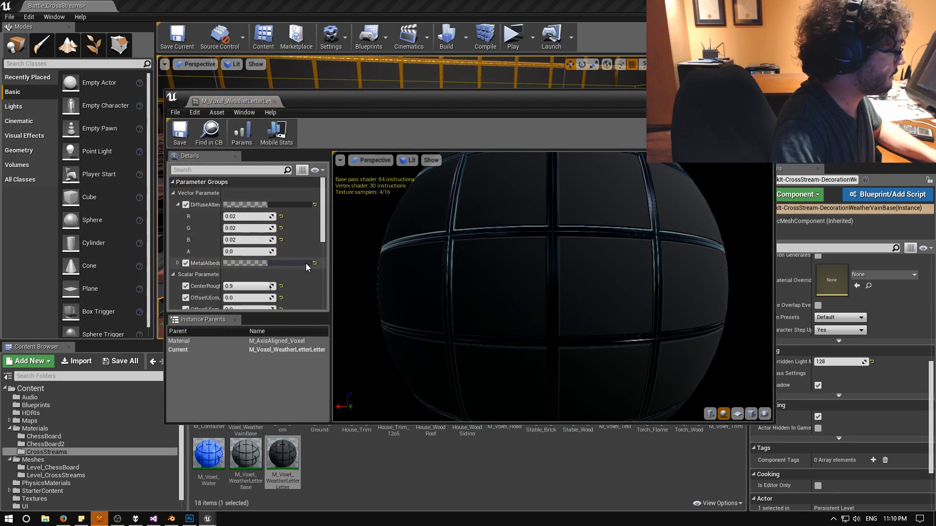
{"action": "left_click", "coordinate": [765, 95]}
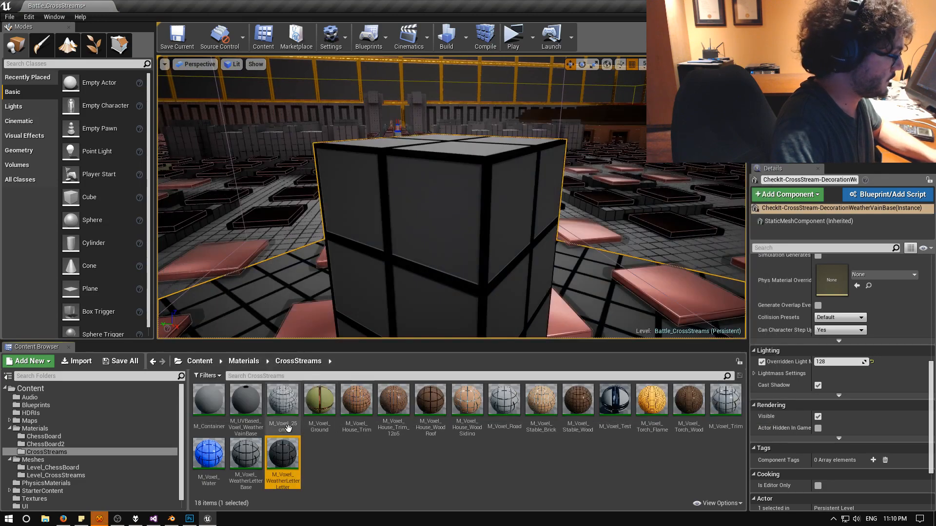
{"action": "double_click", "coordinate": [246, 400]}
{"action": "left_click", "coordinate": [303, 264]}
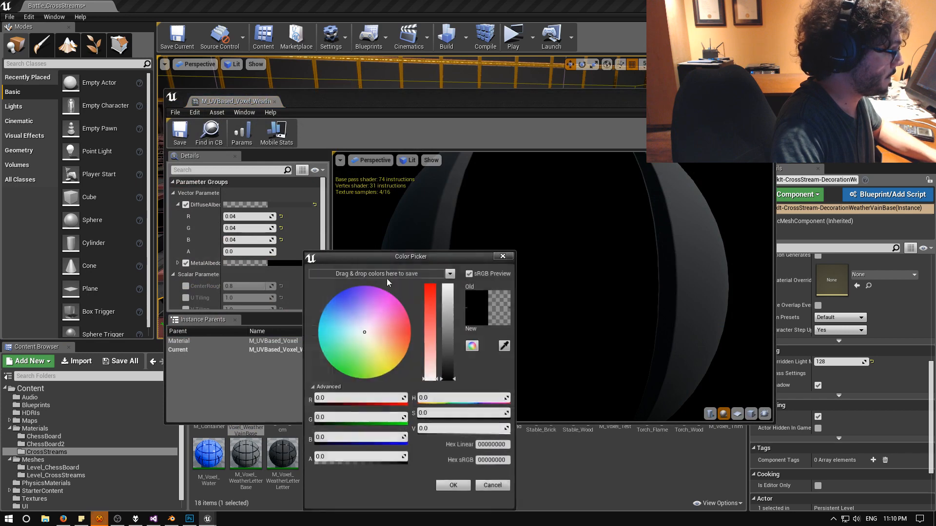
{"action": "left_click_drag", "start_coordinate": [454, 378], "coordinate": [453, 373]}
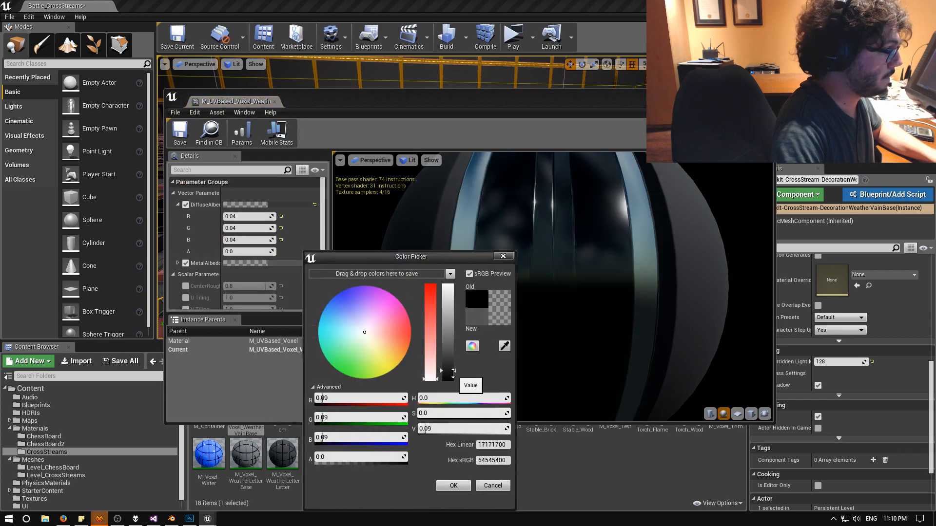
{"action": "left_click", "coordinate": [450, 486]}
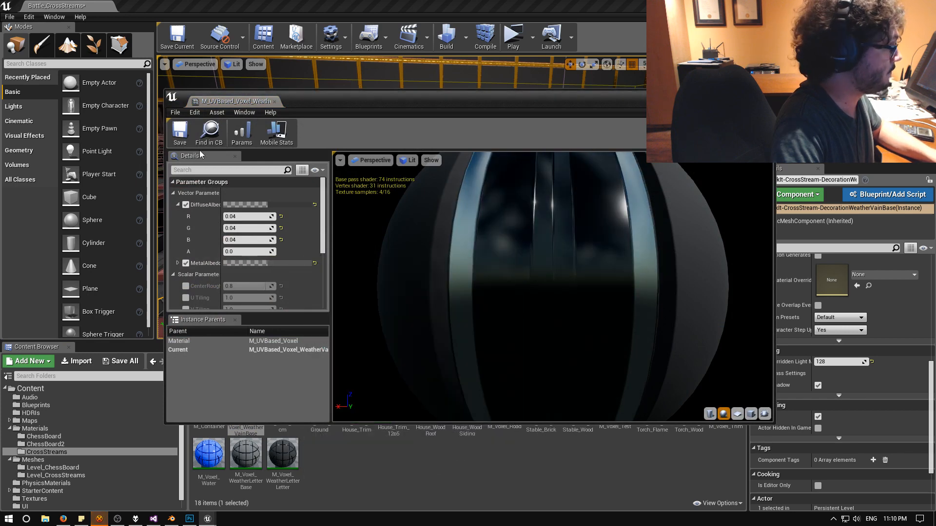
{"action": "left_click", "coordinate": [766, 96]}
Inspect the textured weather vane base from several sides in the level, and save the current level.
{"action": "right_click_drag", "start_coordinate": [551, 185], "coordinate": [583, 263]}
{"action": "key", "text": "s"}
{"action": "key", "text": "w"}
{"action": "key", "text": "e"}
{"action": "key", "text": "s"}
{"action": "key", "text": "s"}
{"action": "key", "text": "a"}
{"action": "key", "text": "w"}
{"action": "key", "text": "a"}
{"action": "key", "text": "s"}
{"action": "key", "text": "e"}
{"action": "key", "text": "s"}
{"action": "key", "text": "d"}
{"action": "key", "text": "w"}
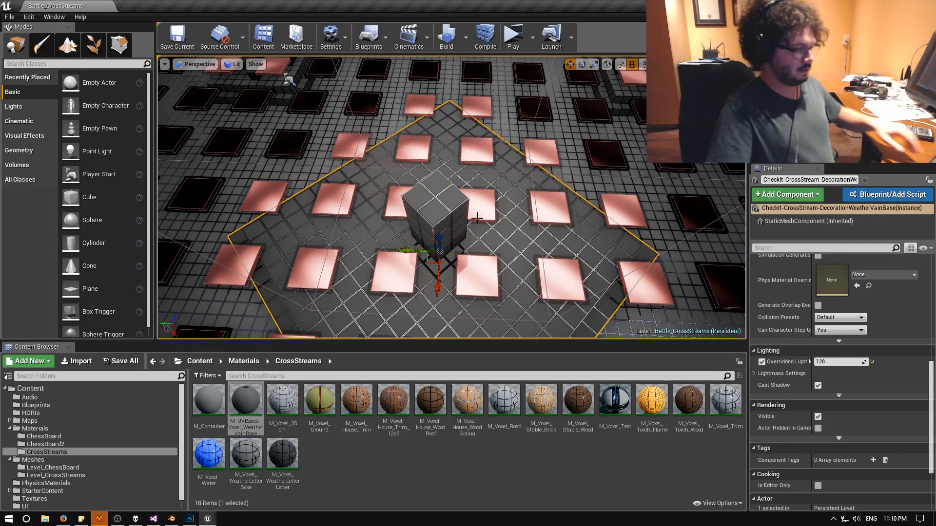
{"action": "left_click", "coordinate": [184, 43]}
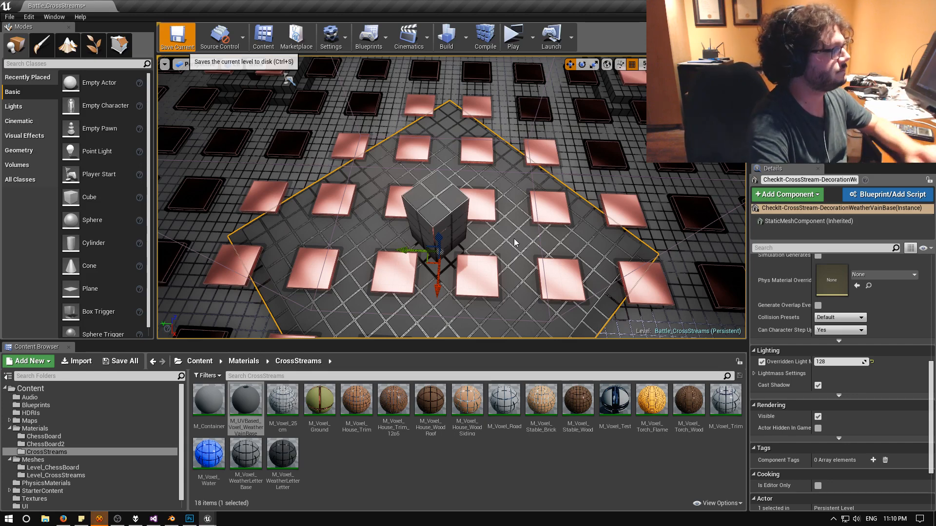
Save the current level, play it in a standalone preview, and inspect the weather vane base from near and far.
{"action": "key", "text": "ctrl+s"}
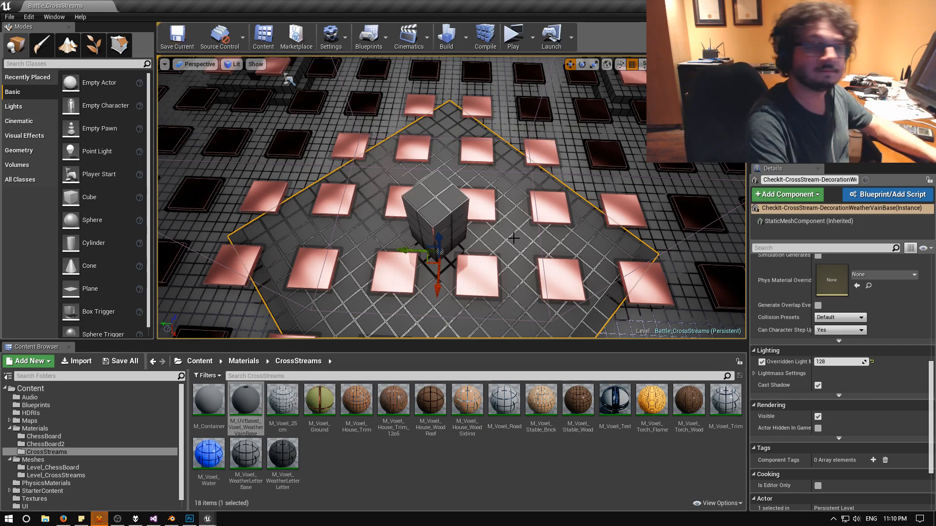
{"action": "key", "text": "s"}
{"action": "right_click_drag", "start_coordinate": [514, 238], "coordinate": [442, 265]}
{"action": "left_click", "coordinate": [514, 40]}
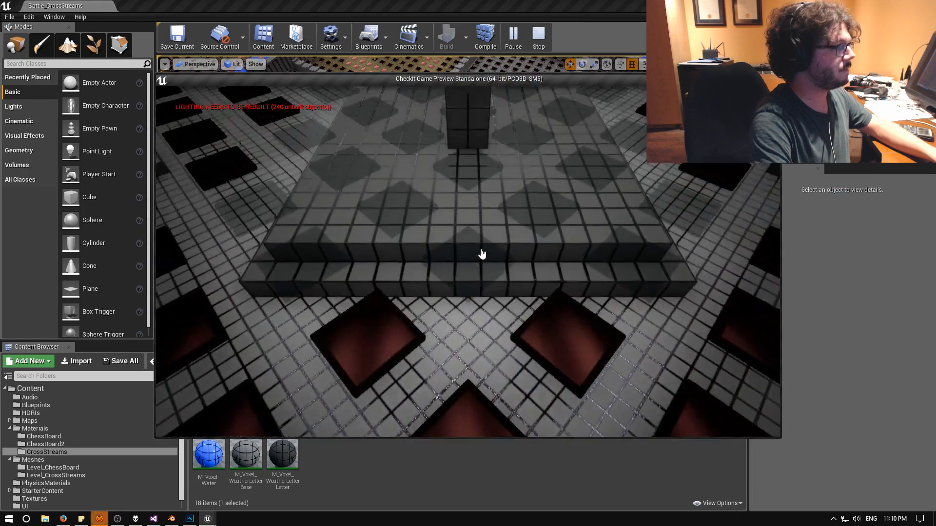
{"action": "scroll", "coordinate": [480, 259], "scroll_direction": "down", "scroll_amount": 5}
{"action": "scroll", "coordinate": [477, 266], "scroll_direction": "up", "scroll_amount": 3}
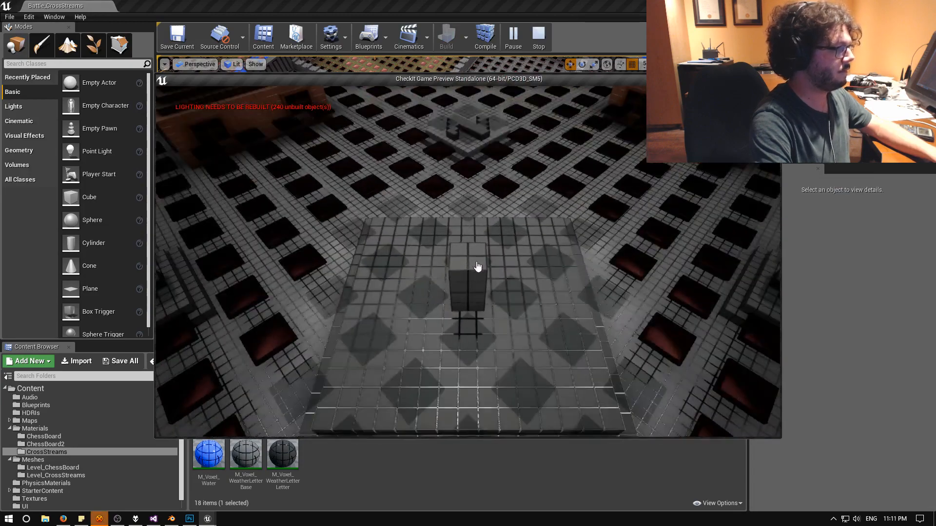
{"action": "scroll", "coordinate": [477, 265], "scroll_direction": "up", "scroll_amount": 3}
{"action": "scroll", "coordinate": [477, 265], "scroll_direction": "down", "scroll_amount": 4}
{"action": "scroll", "coordinate": [475, 265], "scroll_direction": "up", "scroll_amount": 4}
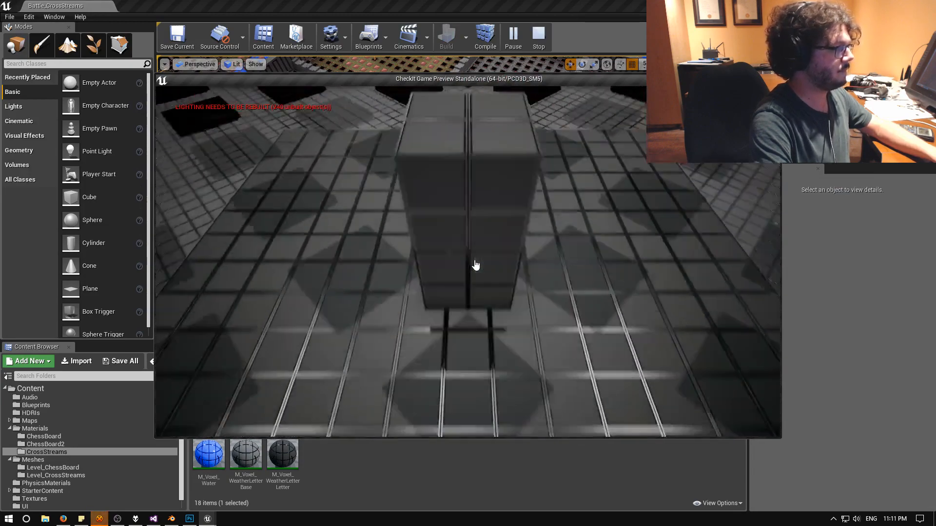
{"action": "scroll", "coordinate": [476, 264], "scroll_direction": "down", "scroll_amount": 5}
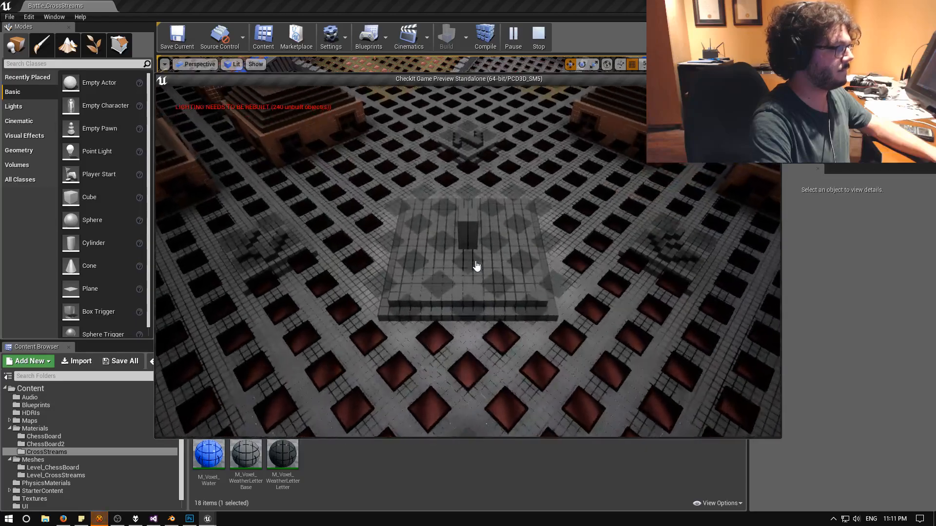
View the weather vane base and its surroundings from several camera angles in the game preview, and end the preview.
{"action": "key", "text": "w"}
{"action": "key", "text": "e"}
{"action": "key", "text": "e"}
{"action": "key", "text": "e"}
{"action": "key", "text": "e"}
{"action": "key", "text": "e"}
{"action": "key", "text": "e"}
{"action": "key", "text": "e"}
{"action": "key", "text": "e"}
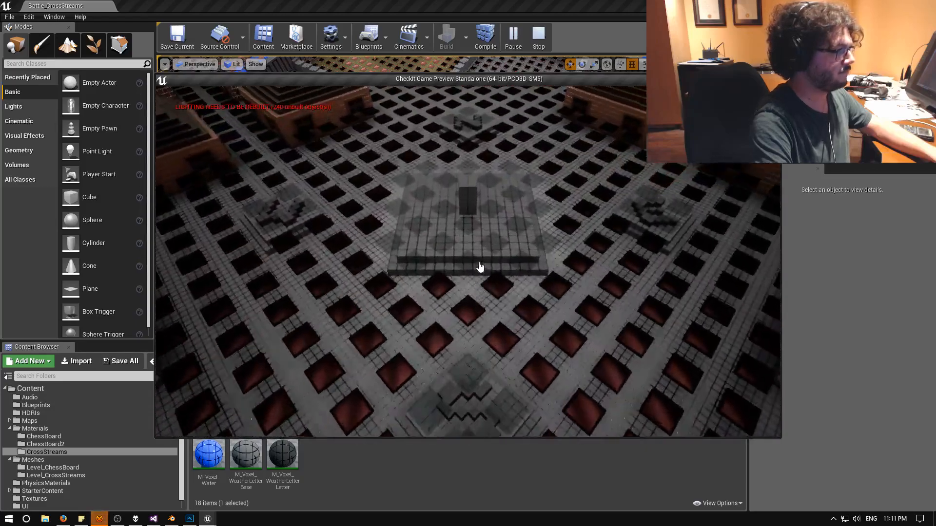
{"action": "key", "text": "w"}
{"action": "key", "text": "e"}
{"action": "key", "text": "e"}
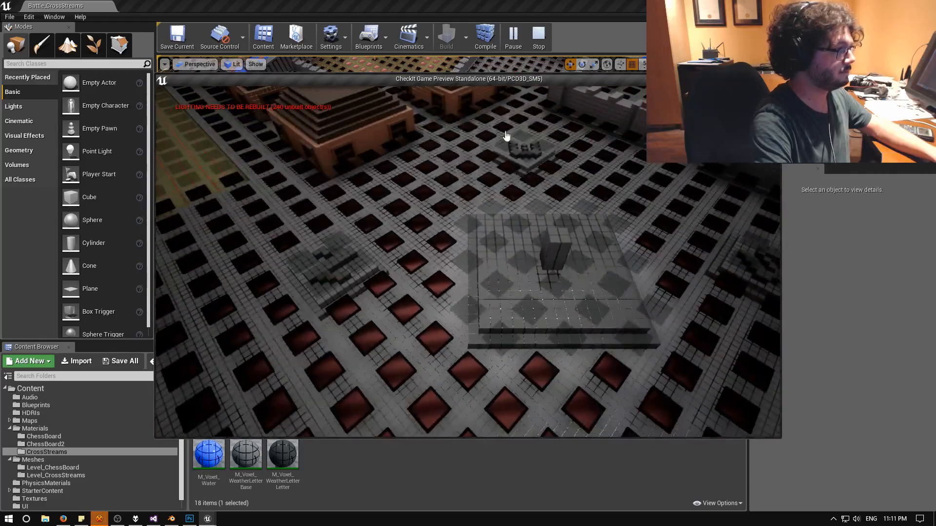
{"action": "key", "text": "Escape"}
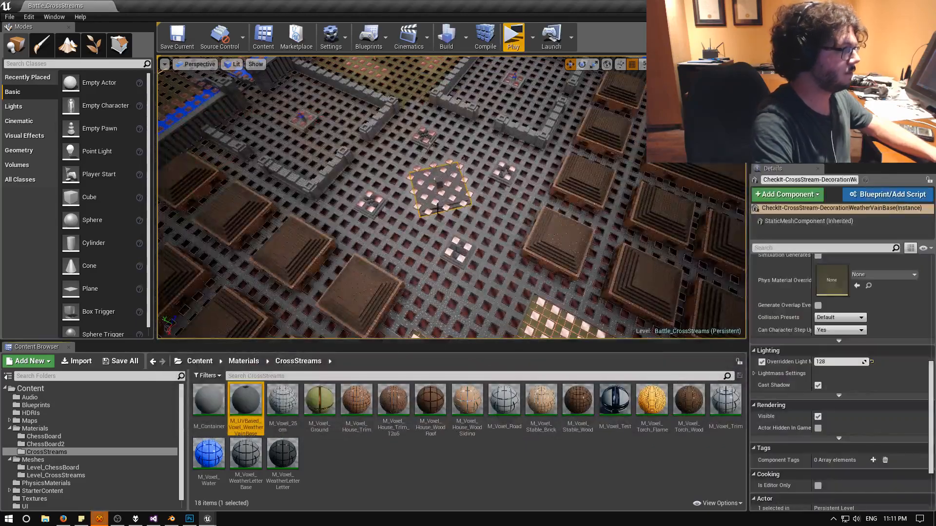
Start a build of the Battle_CrossStreams level with its lighting, and close the map check log.
{"action": "left_click", "coordinate": [467, 33]}
{"action": "mouse_move", "coordinate": [491, 78]}
{"action": "left_click", "coordinate": [447, 38]}
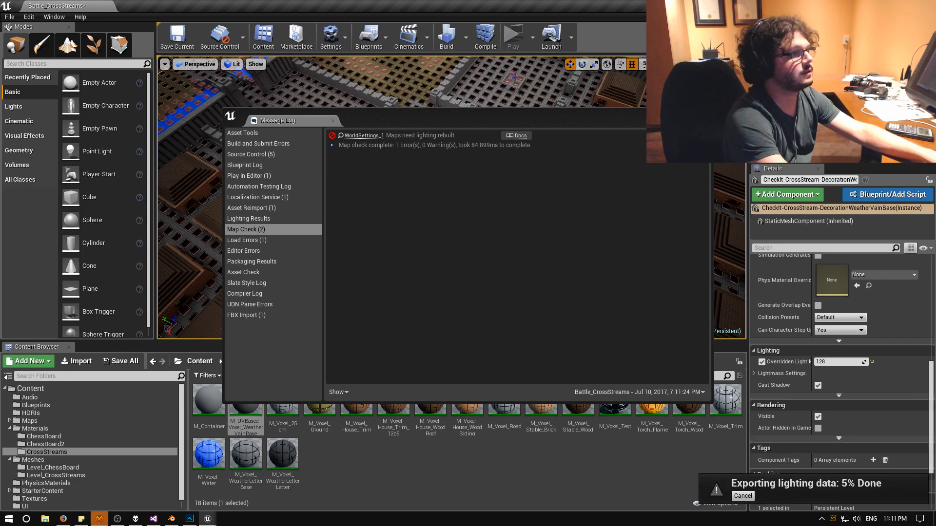
{"action": "left_click", "coordinate": [704, 113]}
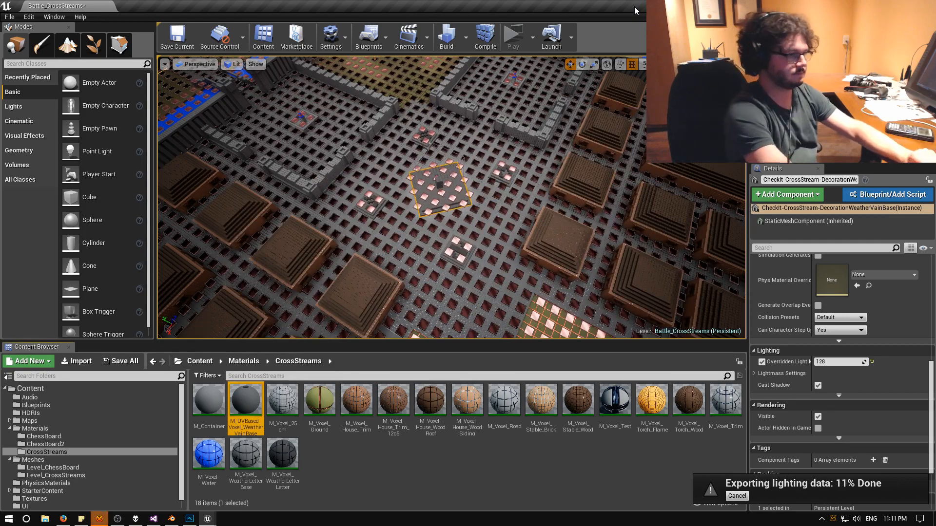
Examine the whole CrossStreams level from above, from the river and walls to the central weather vane base.
{"action": "right_click_drag", "start_coordinate": [546, 155], "coordinate": [497, 155]}
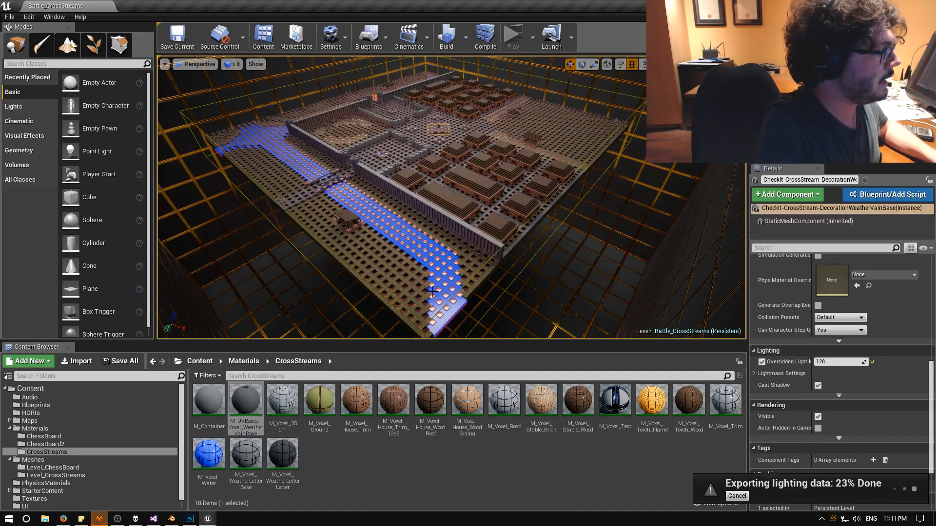
{"action": "mouse_move", "coordinate": [451, 197]}
{"action": "right_mouse_down"}
{"action": "mouse_move", "coordinate": [437, 189]}
{"action": "mouse_move", "coordinate": [456, 211]}
{"action": "right_mouse_up"}
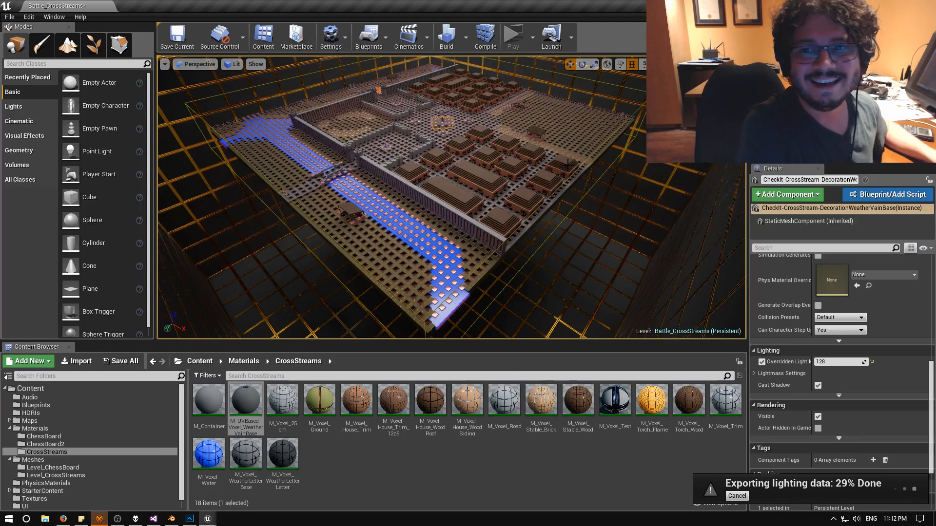
{"action": "right_click_drag", "start_coordinate": [508, 181], "coordinate": [467, 205]}
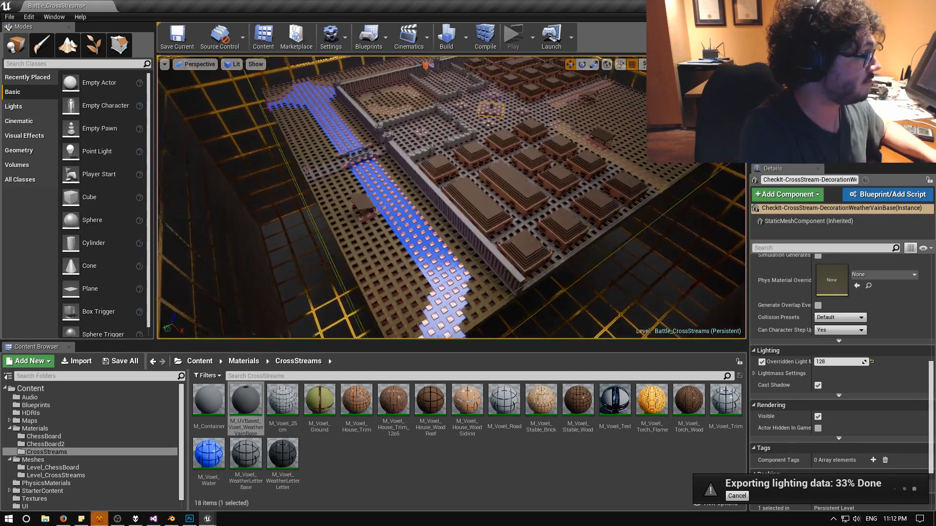
{"action": "right_click_drag", "start_coordinate": [467, 205], "coordinate": [469, 200]}
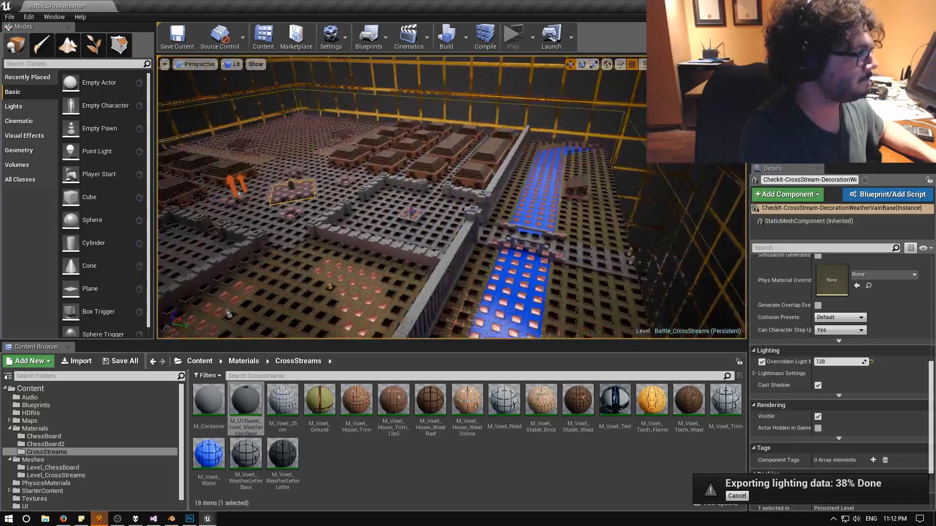
{"action": "key", "text": "a"}
{"action": "right_click_drag", "start_coordinate": [450, 198], "coordinate": [575, 243]}
{"action": "key", "text": "w"}
{"action": "key", "text": "s"}
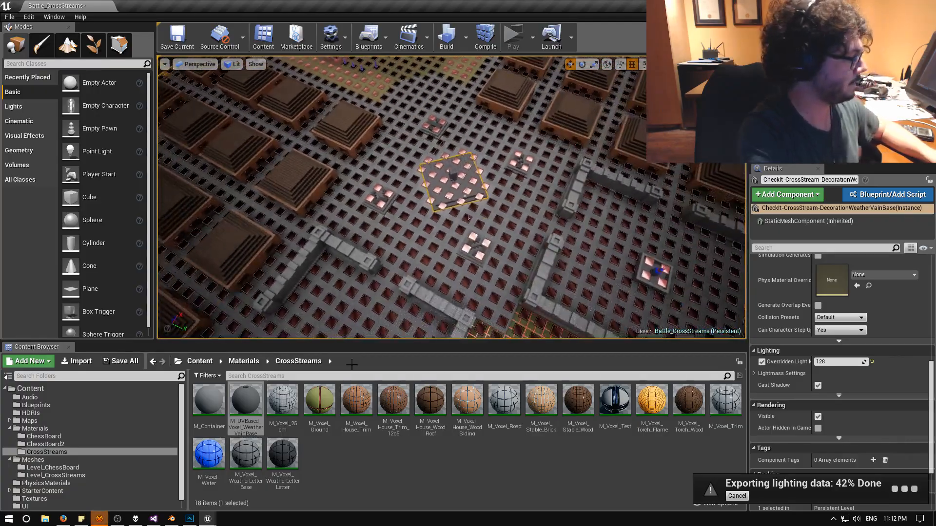
Check the lighting build's progress in Swarm Agent's status view, and return to the level editor.
{"action": "left_click", "coordinate": [832, 519]}
{"action": "double_click", "coordinate": [823, 502]}
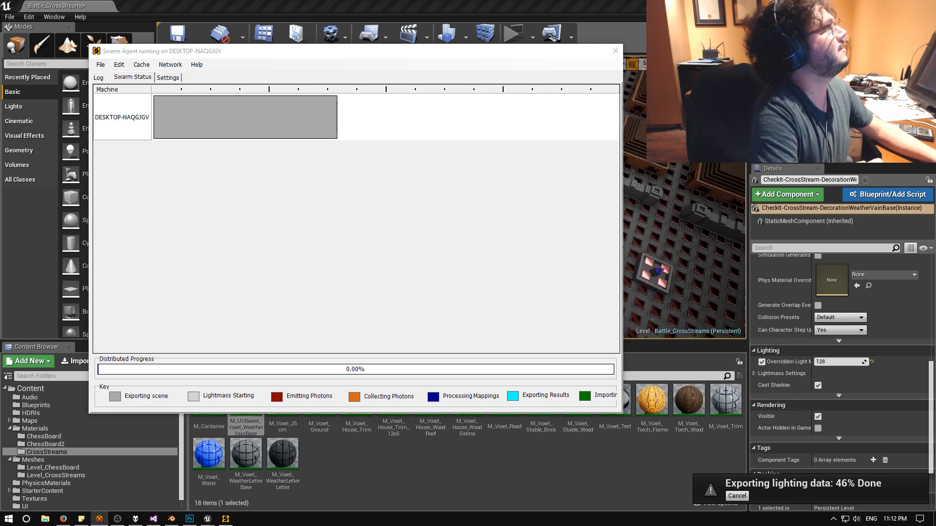
{"action": "left_click", "coordinate": [457, 64]}
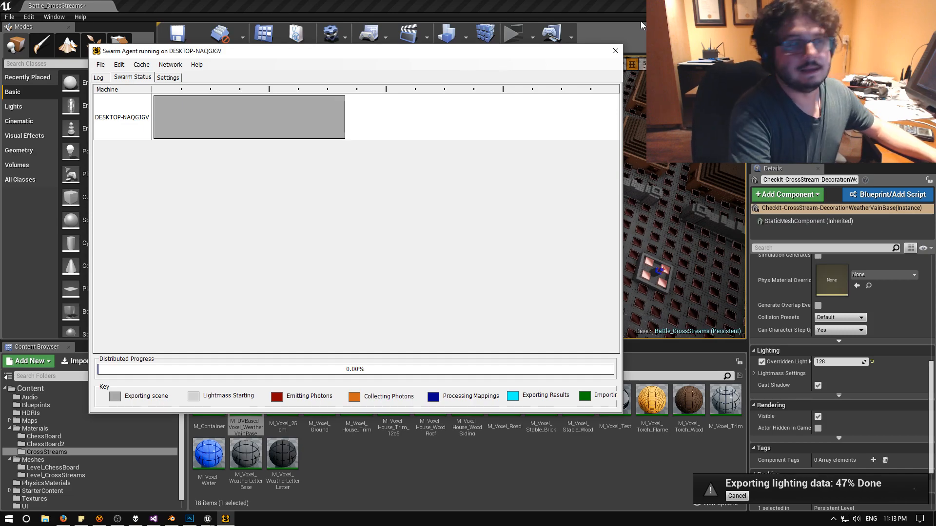
{"action": "left_click", "coordinate": [624, 28]}
Examine the river, its bridge and the surrounding walls of the level from close up.
{"action": "right_click_drag", "start_coordinate": [546, 146], "coordinate": [580, 173]}
{"action": "key", "text": "w"}
{"action": "right_click_drag", "start_coordinate": [451, 198], "coordinate": [441, 214]}
{"action": "right_click_drag", "start_coordinate": [383, 248], "coordinate": [477, 268]}
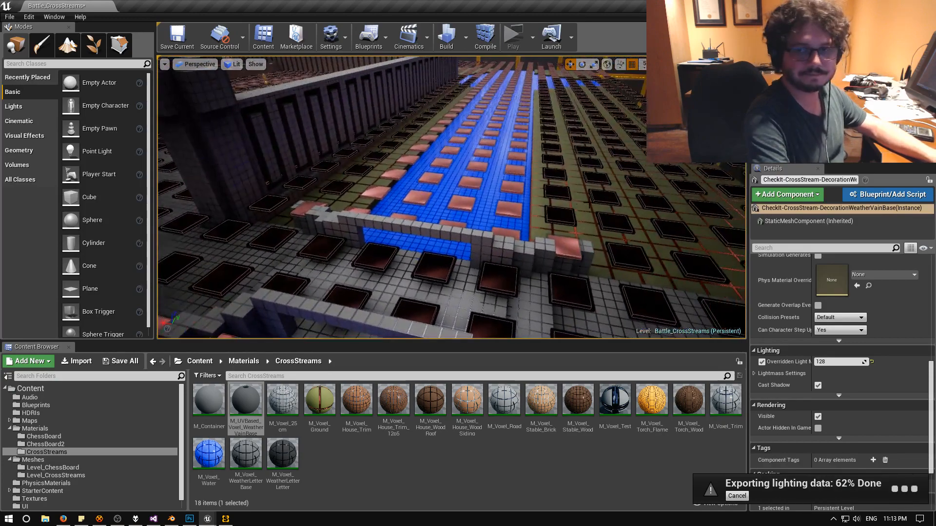
{"action": "right_click_drag", "start_coordinate": [579, 200], "coordinate": [395, 159]}
{"action": "key", "text": "w"}
{"action": "right_click_drag", "start_coordinate": [422, 261], "coordinate": [670, 312]}
{"action": "key", "text": "w"}
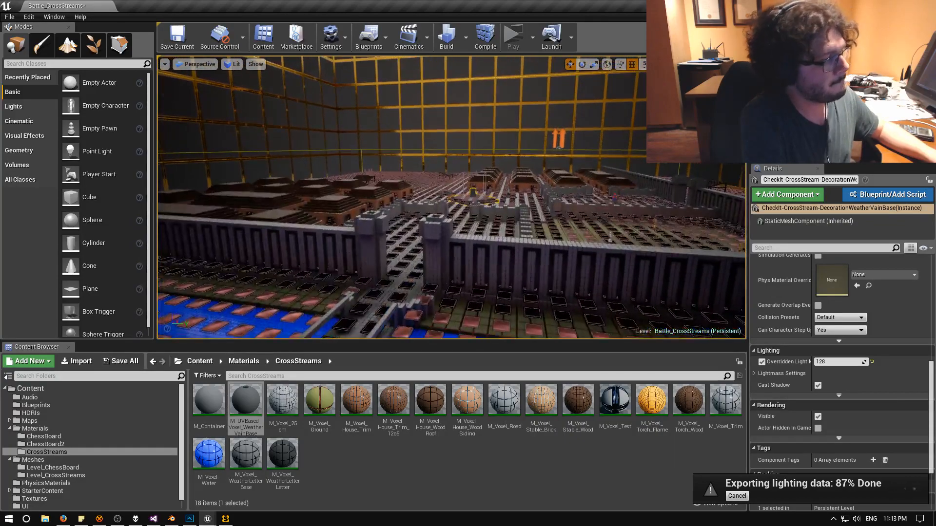
{"action": "right_click_drag", "start_coordinate": [451, 198], "coordinate": [484, 224]}
{"action": "key", "text": "w"}
Switch to Firefox, look through the 3D-Dot-Game-Heroes, Stark00 and aXNEd reference images, and return to the Unreal editor.
{"action": "left_click", "coordinate": [63, 519]}
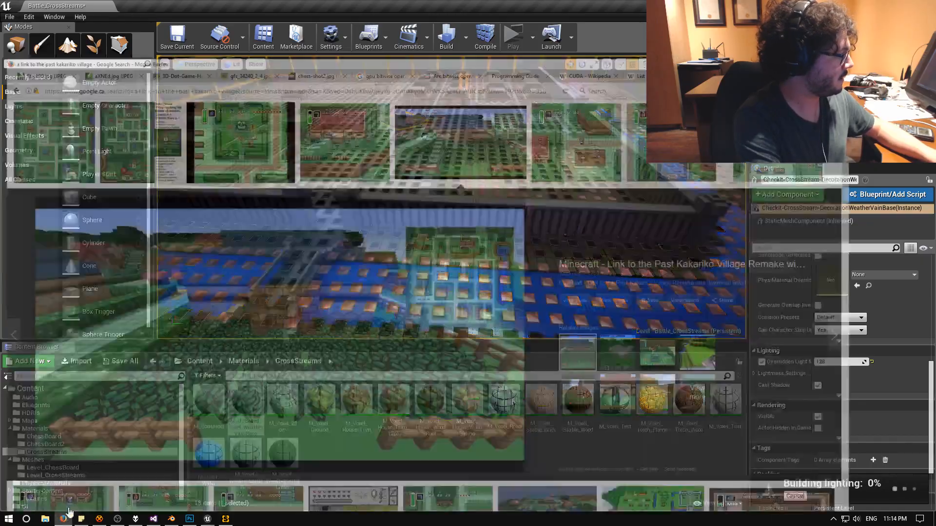
{"action": "left_click", "coordinate": [190, 19]}
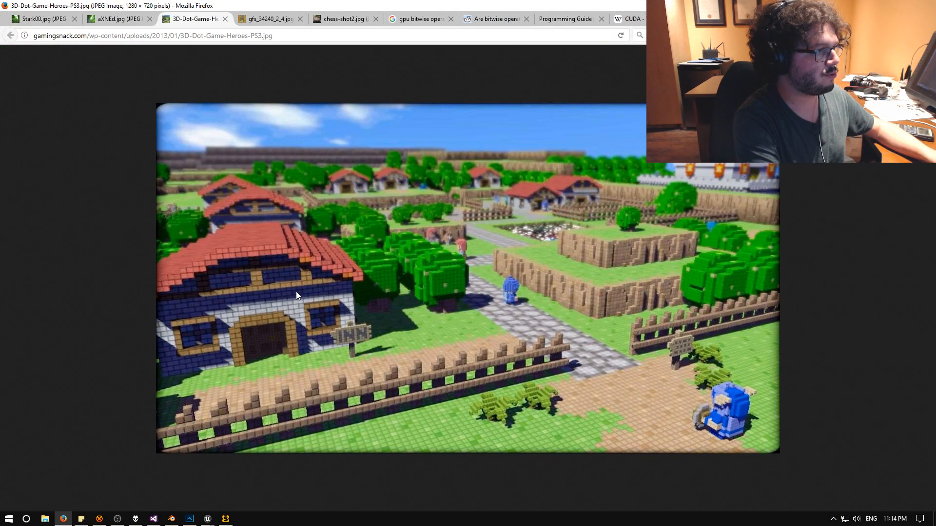
{"action": "left_click", "coordinate": [115, 20]}
{"action": "left_click", "coordinate": [39, 20]}
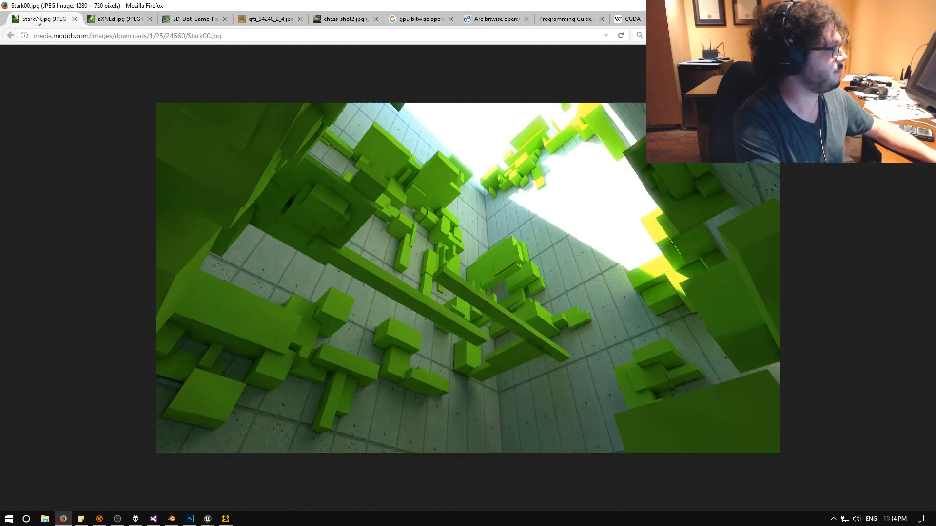
{"action": "left_click", "coordinate": [106, 19]}
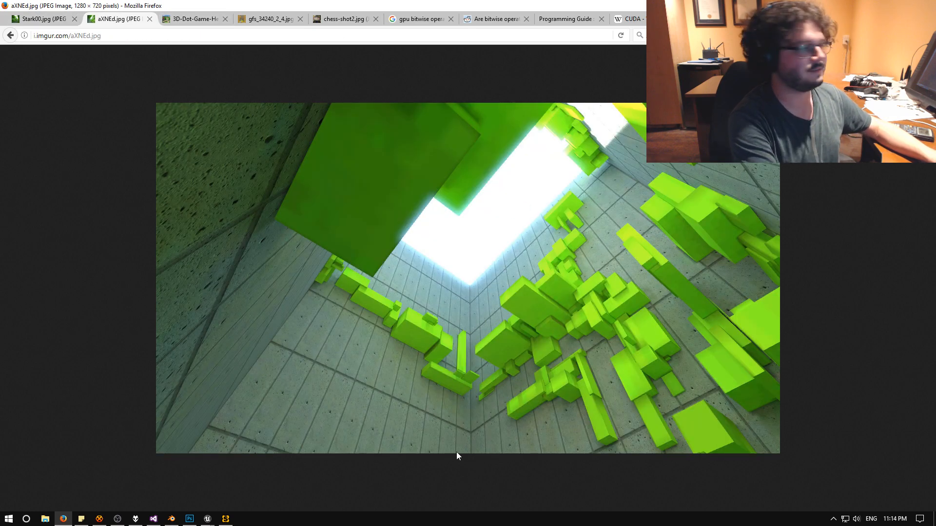
{"action": "mouse_move", "coordinate": [207, 519]}
{"action": "left_click", "coordinate": [206, 485]}
Examine the level's layout from the walled corner and river to the houses, ending close to the weather vane base.
{"action": "mouse_move", "coordinate": [330, 325]}
{"action": "right_mouse_down"}
{"action": "mouse_move", "coordinate": [330, 220]}
{"action": "mouse_move", "coordinate": [330, 316]}
{"action": "right_mouse_up"}
{"action": "right_click_drag", "start_coordinate": [369, 267], "coordinate": [366, 290]}
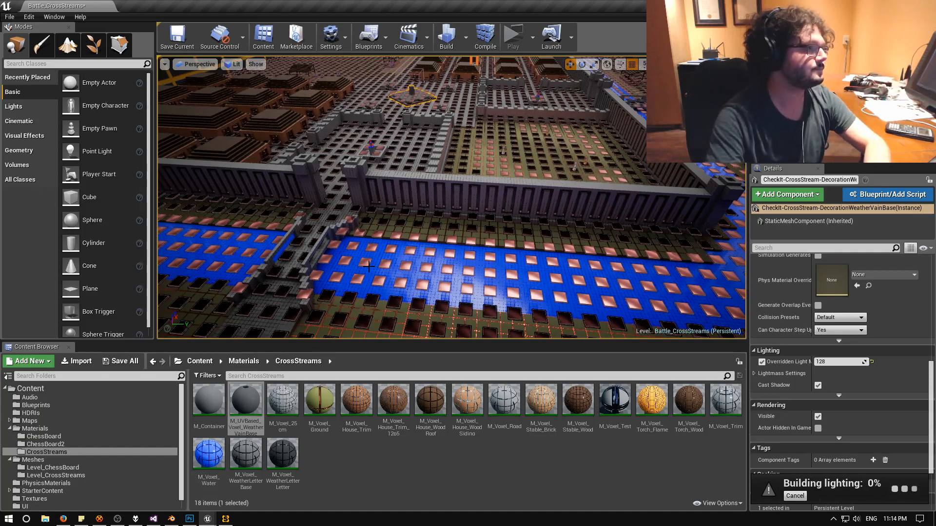
{"action": "right_click_drag", "start_coordinate": [369, 266], "coordinate": [730, 225]}
{"action": "key", "text": "w"}
{"action": "key", "text": "s"}
{"action": "right_click_drag", "start_coordinate": [366, 215], "coordinate": [365, 235]}
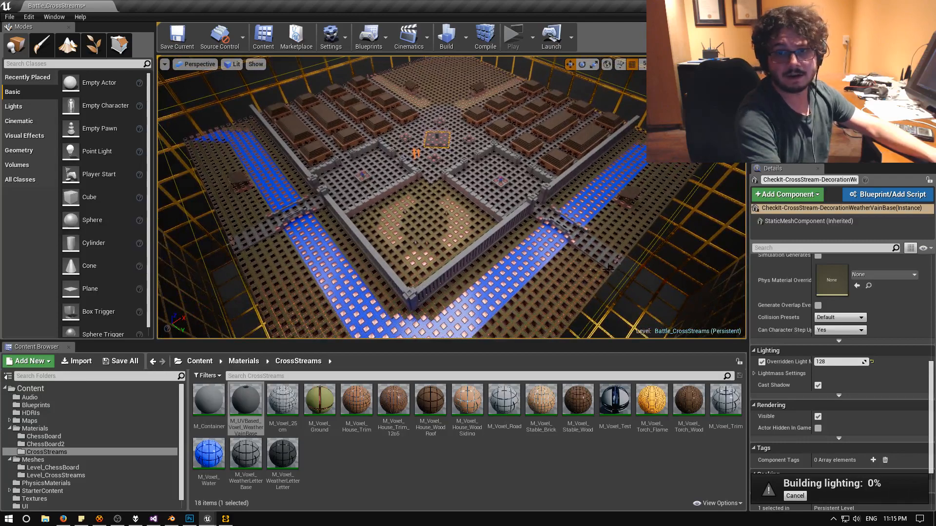
{"action": "key", "text": "w"}
{"action": "mouse_move", "coordinate": [458, 197]}
{"action": "right_mouse_down"}
{"action": "mouse_move", "coordinate": [419, 196]}
{"action": "mouse_move", "coordinate": [459, 182]}
{"action": "mouse_move", "coordinate": [463, 207]}
{"action": "right_mouse_up"}
{"action": "key", "text": "s"}
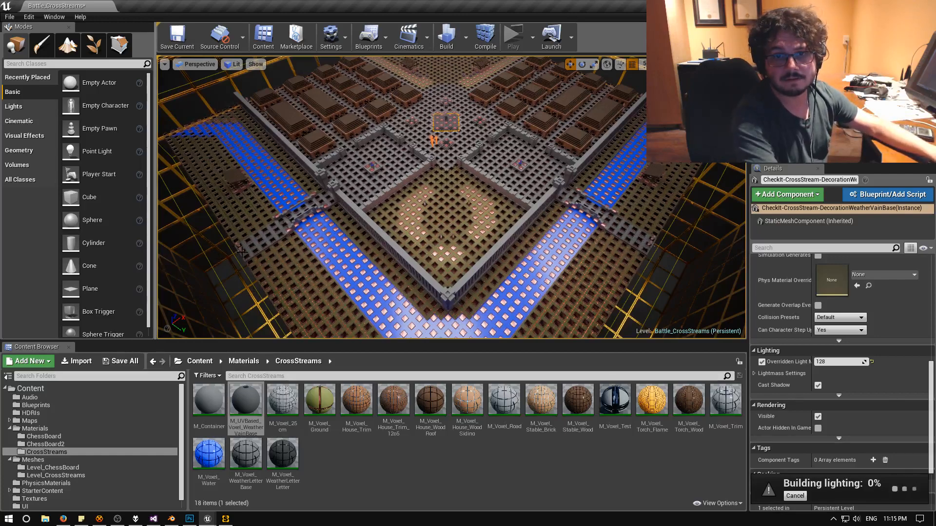
{"action": "right_click_drag", "start_coordinate": [235, 254], "coordinate": [204, 254]}
{"action": "right_click_drag", "start_coordinate": [497, 257], "coordinate": [498, 257]}
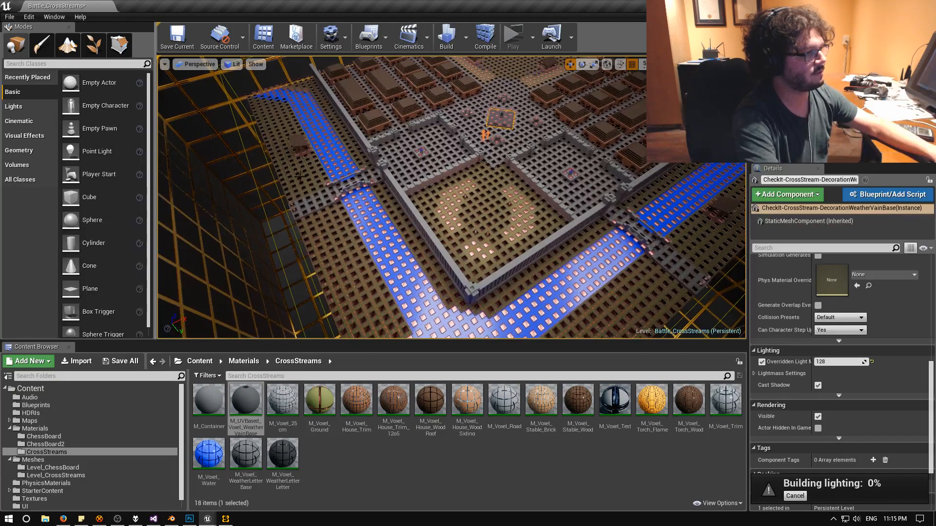
{"action": "scroll", "coordinate": [516, 238], "scroll_direction": "down", "scroll_amount": 10}
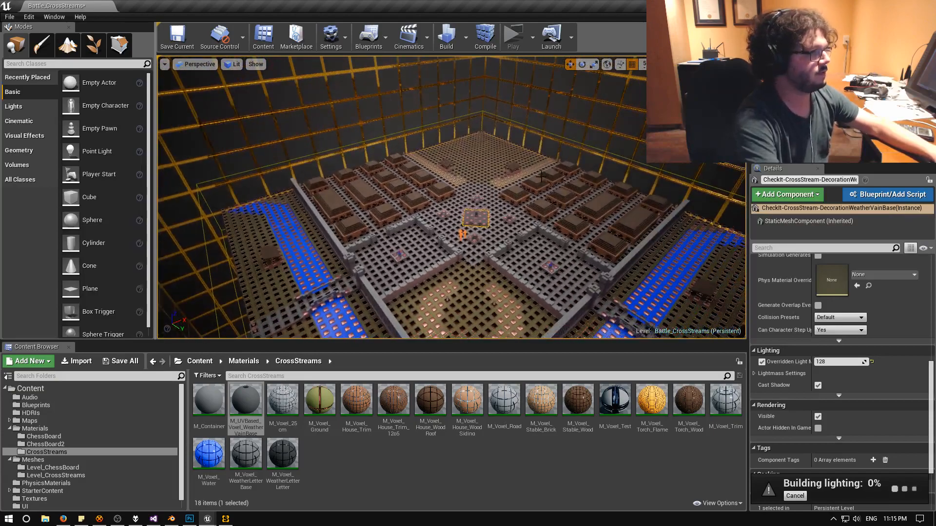
{"action": "key", "text": "w"}
{"action": "mouse_move", "coordinate": [477, 218]}
{"action": "right_mouse_down"}
{"action": "mouse_move", "coordinate": [489, 237]}
{"action": "mouse_move", "coordinate": [477, 242]}
{"action": "mouse_move", "coordinate": [478, 224]}
{"action": "right_mouse_up"}
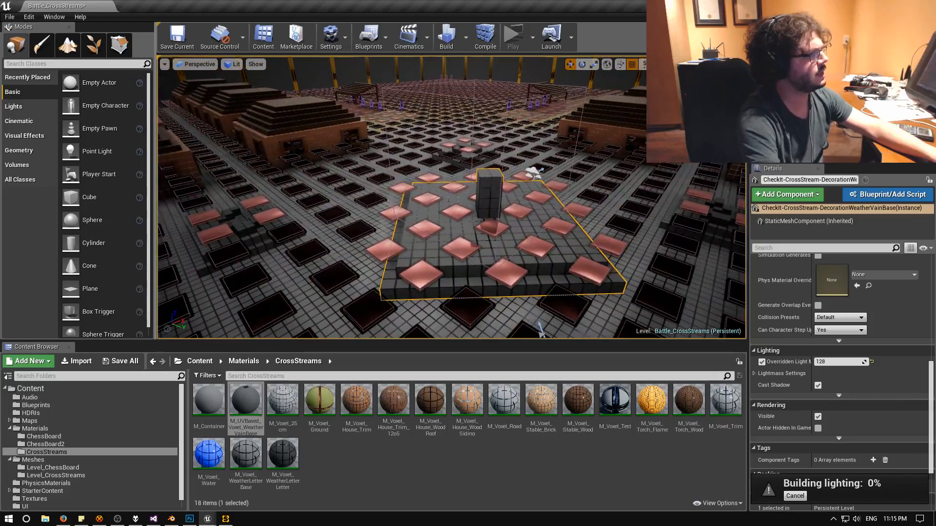
Look over the recent levels and the project's Maps folder, and return to the CrossStreams materials folder.
{"action": "left_click", "coordinate": [9, 16]}
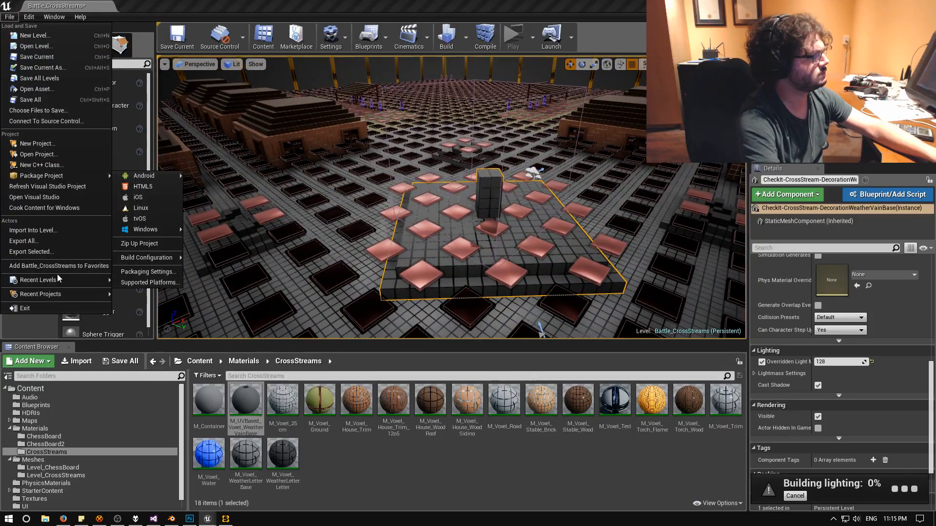
{"action": "mouse_move", "coordinate": [57, 279]}
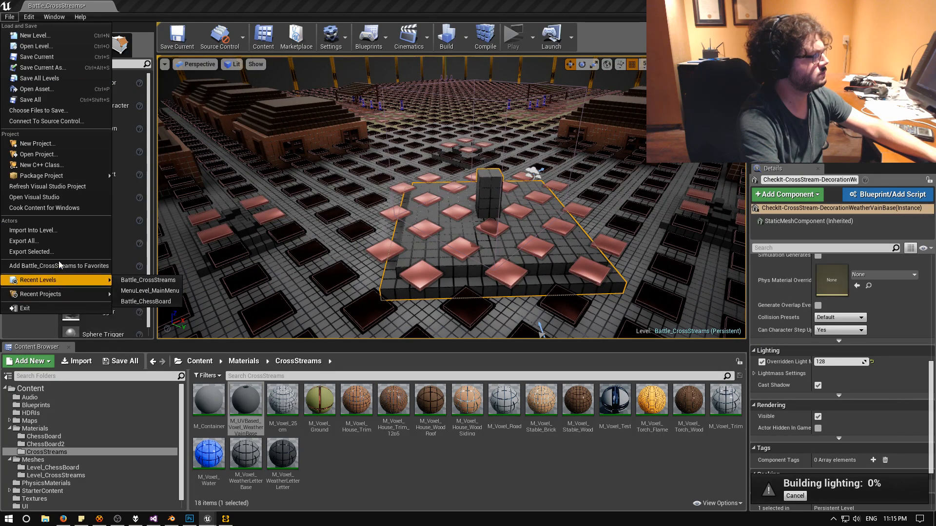
{"action": "left_click", "coordinate": [227, 3]}
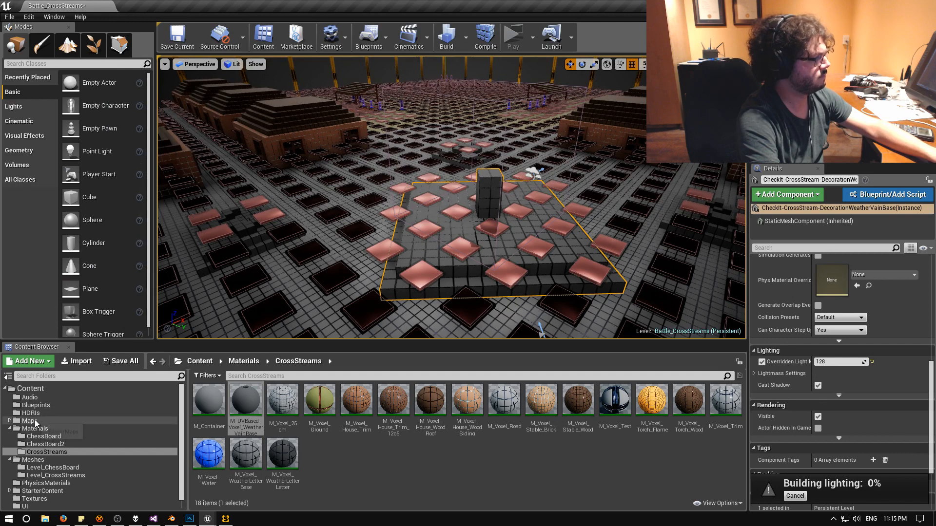
{"action": "left_click", "coordinate": [68, 421]}
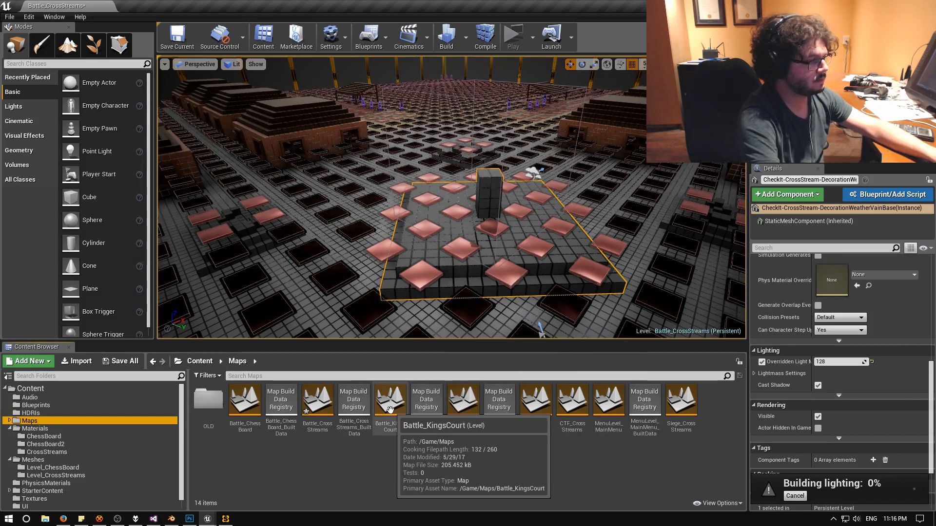
{"action": "left_click", "coordinate": [41, 453]}
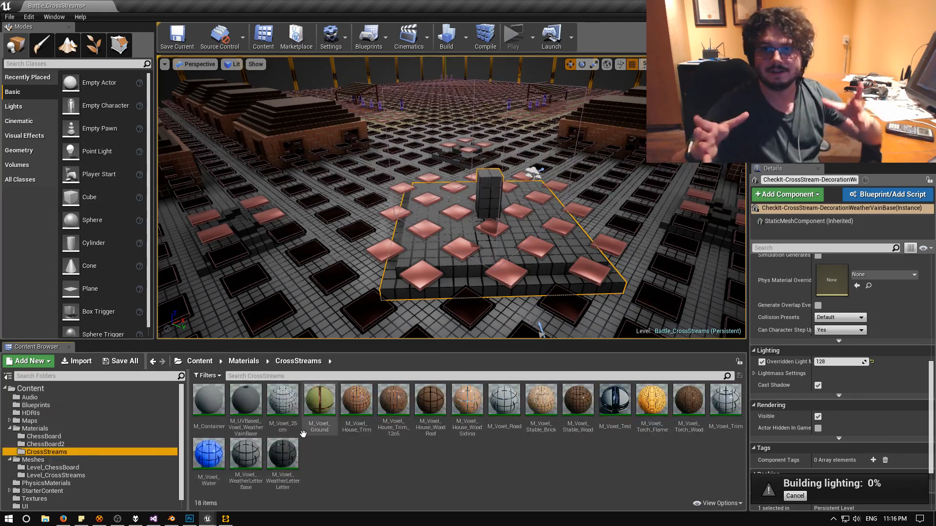
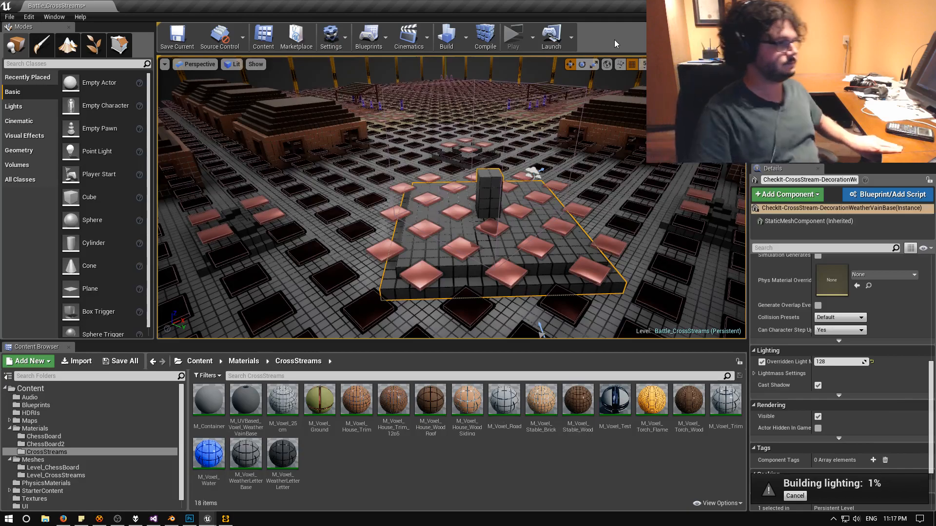
Examine the weather vane base from above and from several sides, together with the houses and walls around it.
{"action": "right_click_drag", "start_coordinate": [526, 171], "coordinate": [497, 268]}
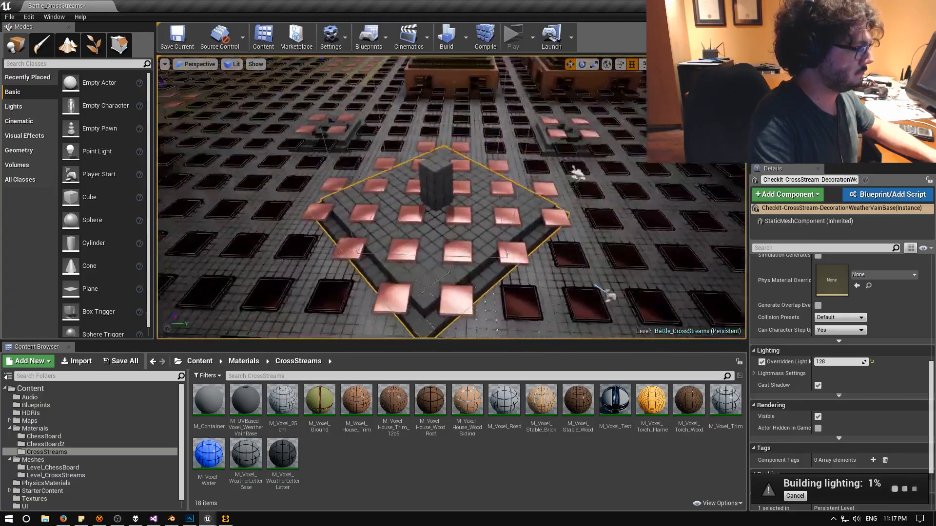
{"action": "right_click_drag", "start_coordinate": [497, 268], "coordinate": [450, 272]}
{"action": "right_click_drag", "start_coordinate": [419, 210], "coordinate": [419, 221]}
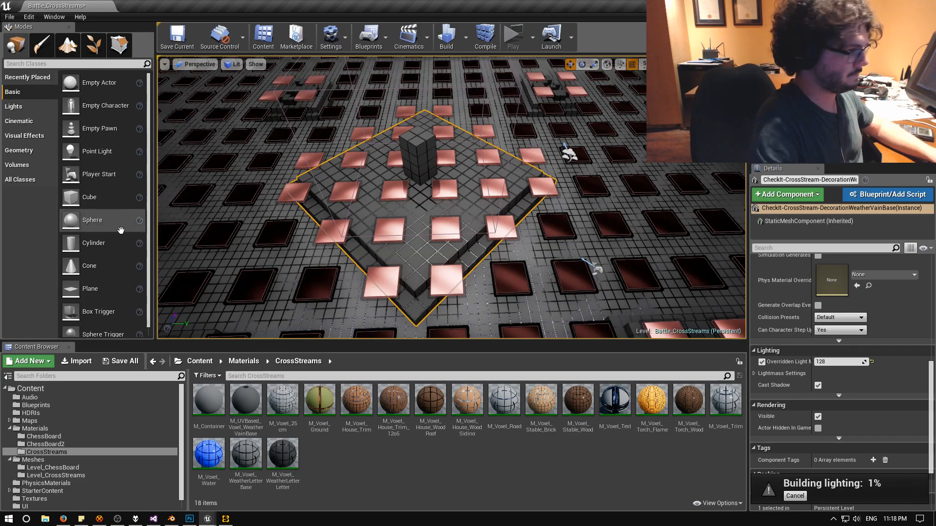
{"action": "right_click_drag", "start_coordinate": [341, 214], "coordinate": [233, 154]}
{"action": "key", "text": "w"}
{"action": "key", "text": "e"}
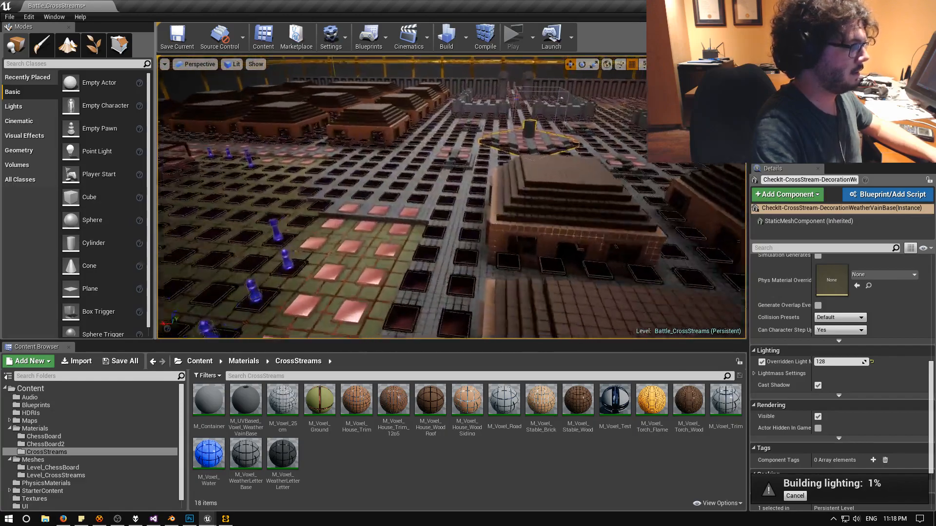
{"action": "key", "text": "w"}
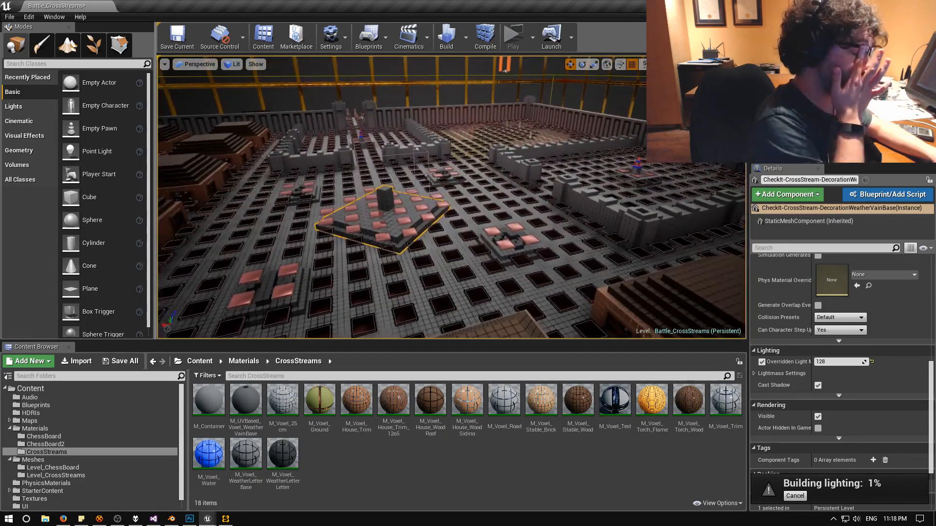
{"action": "right_click_drag", "start_coordinate": [451, 197], "coordinate": [486, 195]}
{"action": "key", "text": "w"}
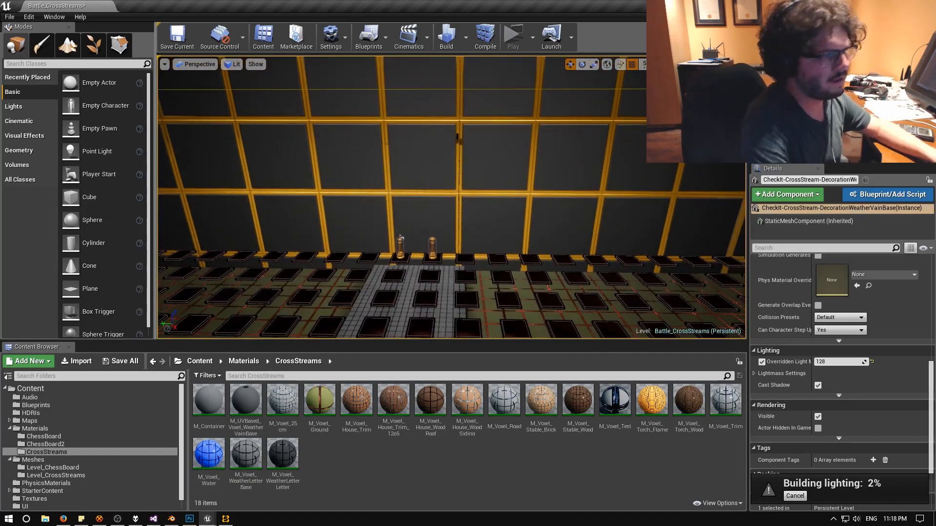
Survey the level from the outer grid wall across the open-sided shelters, river and brick houses, returning to the weather vane base.
{"action": "right_click_drag", "start_coordinate": [451, 198], "coordinate": [446, 229]}
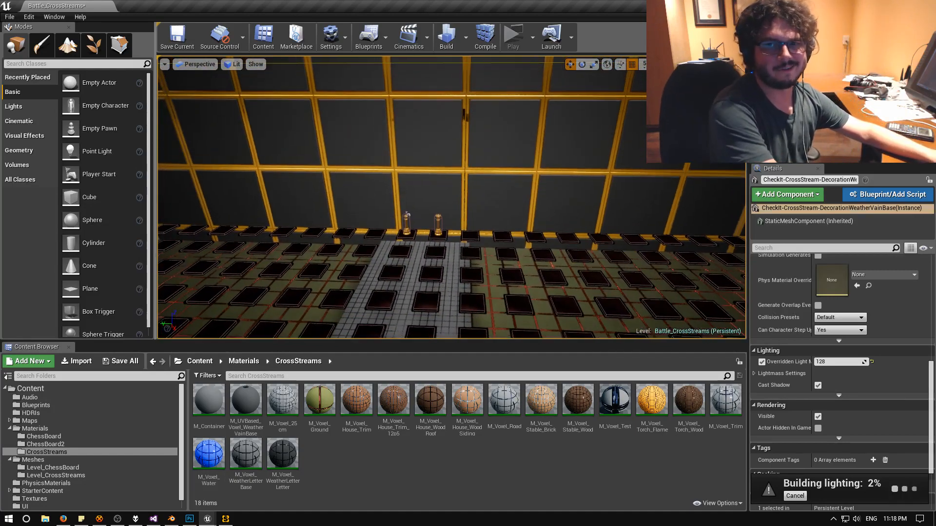
{"action": "right_click_drag", "start_coordinate": [452, 197], "coordinate": [692, 229]}
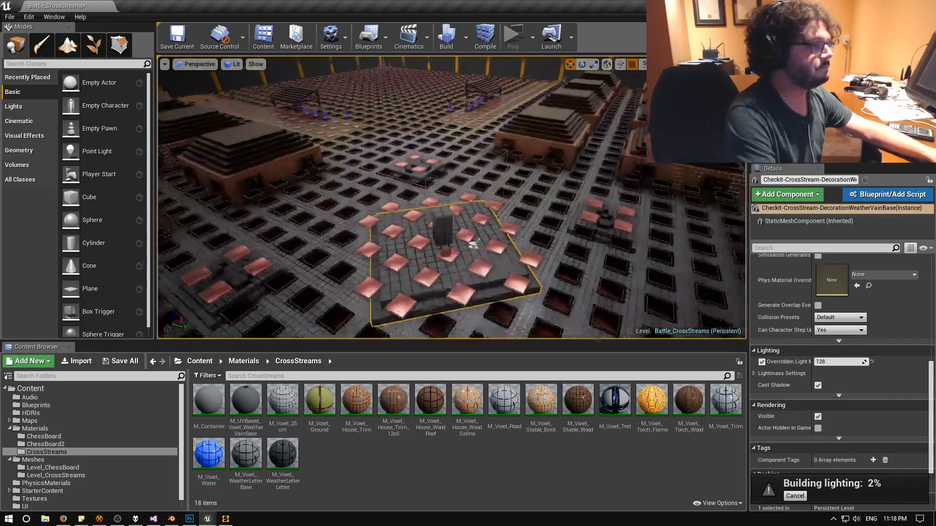
{"action": "scroll", "coordinate": [471, 244], "scroll_direction": "down", "scroll_amount": 8}
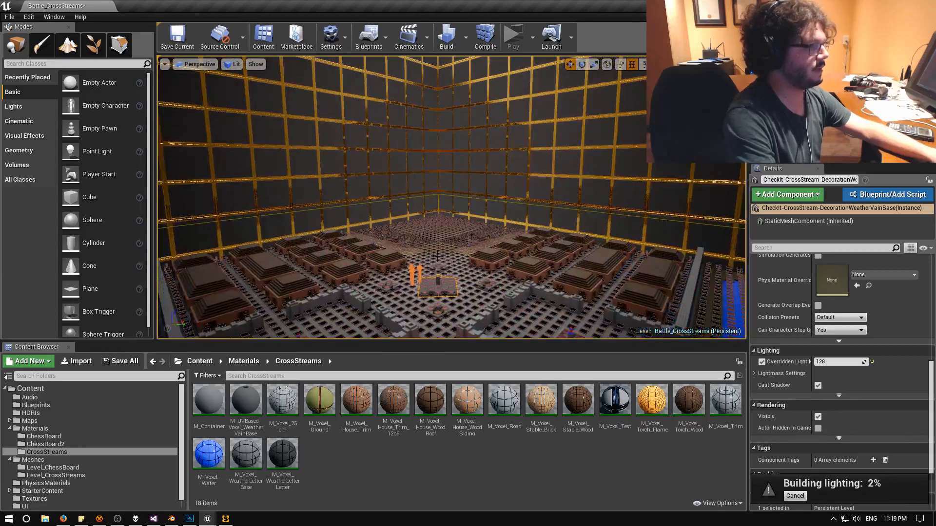
{"action": "right_click_drag", "start_coordinate": [472, 244], "coordinate": [462, 274]}
{"action": "key", "text": "w"}
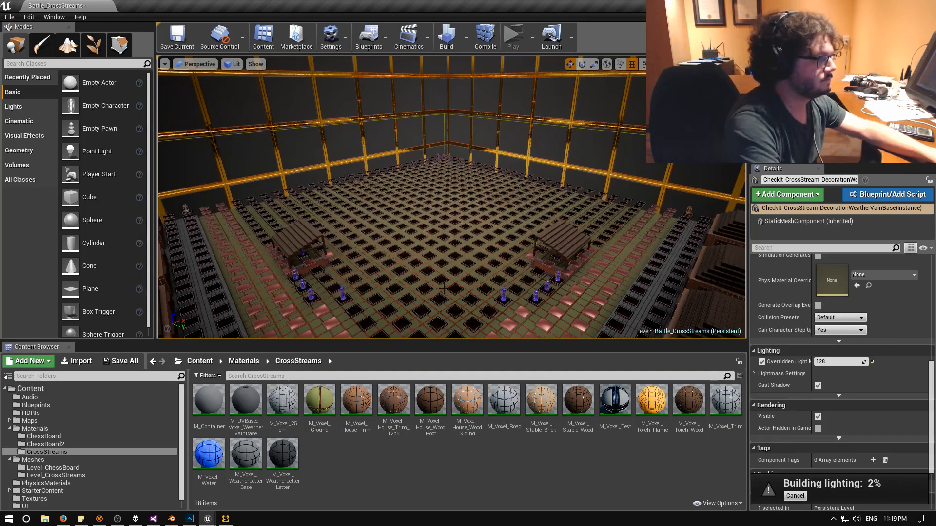
{"action": "right_click_drag", "start_coordinate": [456, 330], "coordinate": [414, 292]}
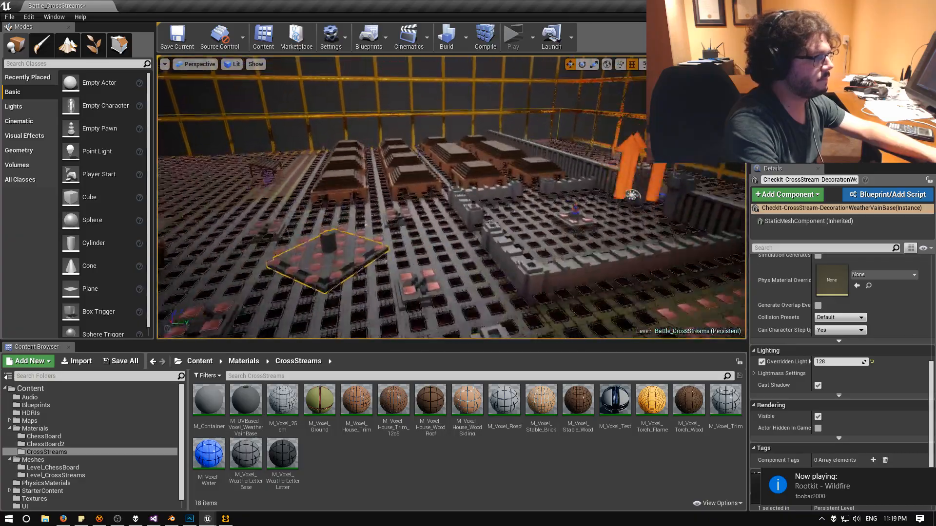
{"action": "right_click_drag", "start_coordinate": [429, 234], "coordinate": [477, 215]}
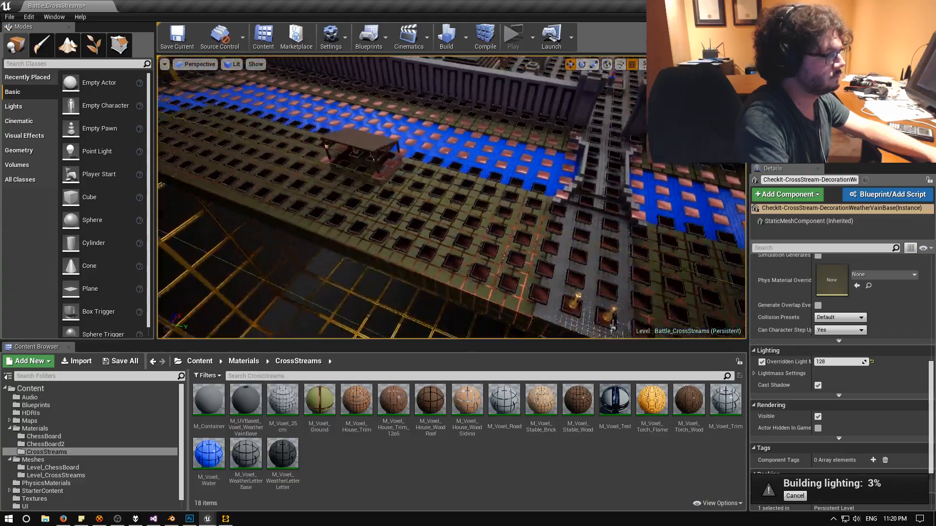
{"action": "mouse_move", "coordinate": [452, 197]}
{"action": "right_mouse_down"}
{"action": "mouse_move", "coordinate": [419, 195]}
{"action": "mouse_move", "coordinate": [412, 178]}
{"action": "mouse_move", "coordinate": [426, 195]}
{"action": "mouse_move", "coordinate": [419, 176]}
{"action": "mouse_move", "coordinate": [477, 182]}
{"action": "mouse_move", "coordinate": [450, 181]}
{"action": "right_mouse_up"}
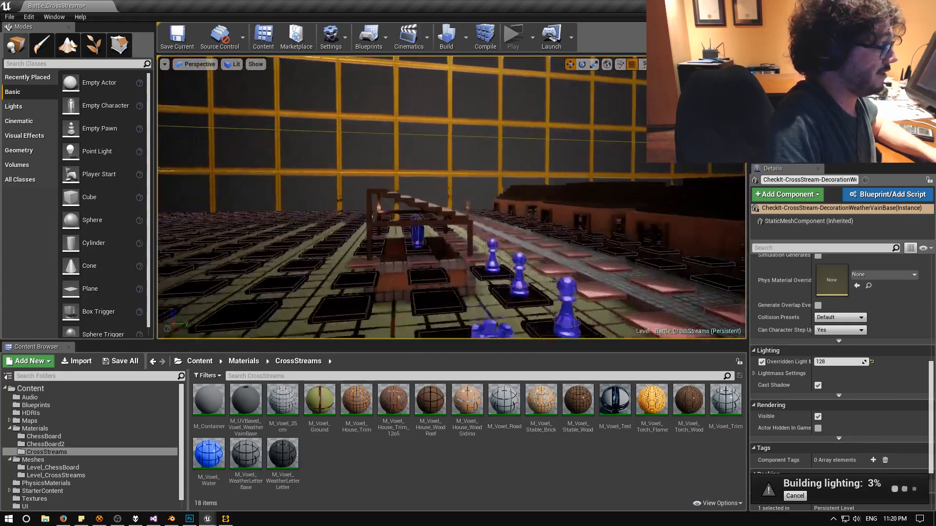
{"action": "right_click_drag", "start_coordinate": [451, 195], "coordinate": [546, 190]}
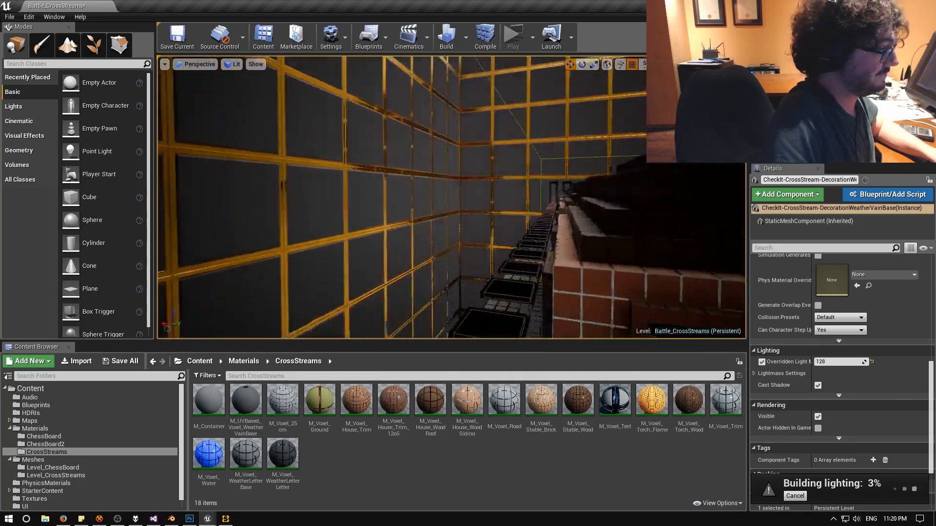
{"action": "mouse_move", "coordinate": [451, 195]}
{"action": "right_mouse_down"}
{"action": "mouse_move", "coordinate": [473, 205]}
{"action": "mouse_move", "coordinate": [604, 209]}
{"action": "mouse_move", "coordinate": [474, 187]}
{"action": "mouse_move", "coordinate": [469, 198]}
{"action": "mouse_move", "coordinate": [475, 186]}
{"action": "mouse_move", "coordinate": [412, 192]}
{"action": "mouse_move", "coordinate": [475, 191]}
{"action": "mouse_move", "coordinate": [446, 195]}
{"action": "right_mouse_up"}
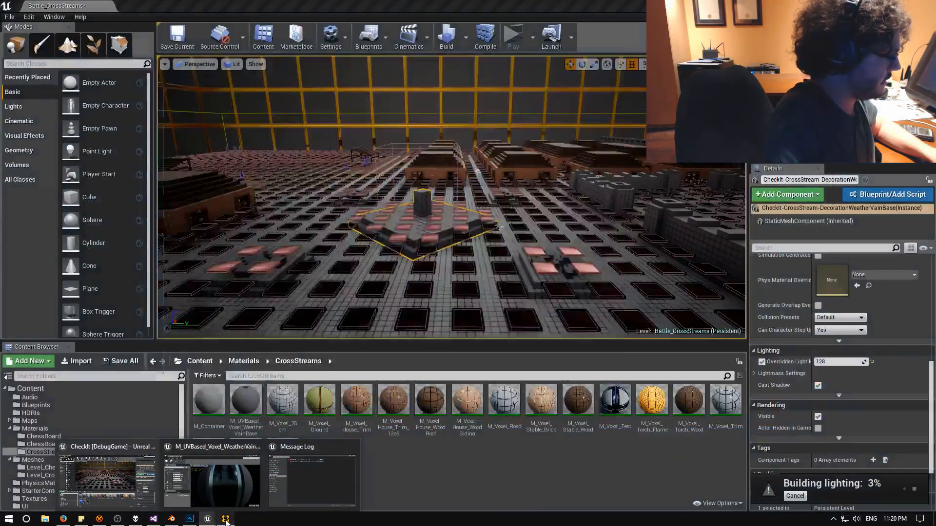
Switch to Swarm Agent, look at the latest part of the lighting build's timeline, and close the window.
{"action": "left_click", "coordinate": [225, 518]}
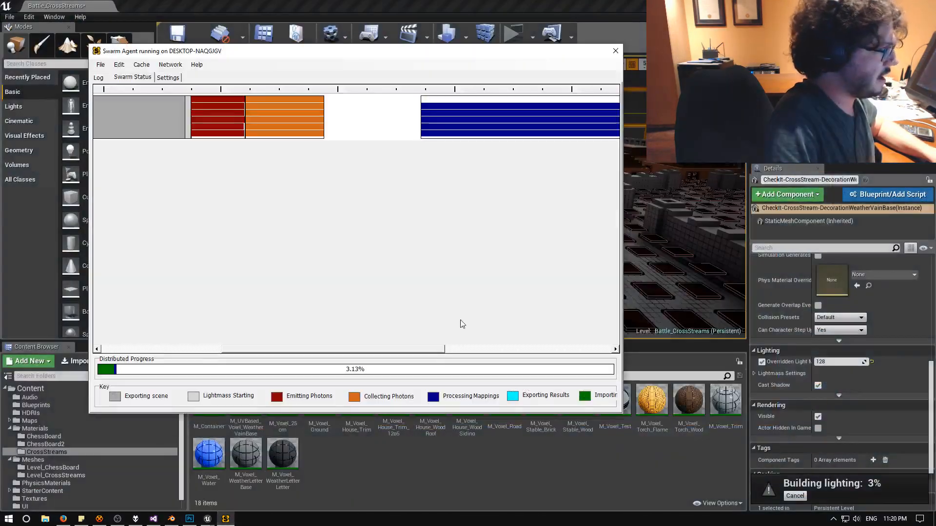
{"action": "left_click_drag", "start_coordinate": [387, 349], "coordinate": [581, 349]}
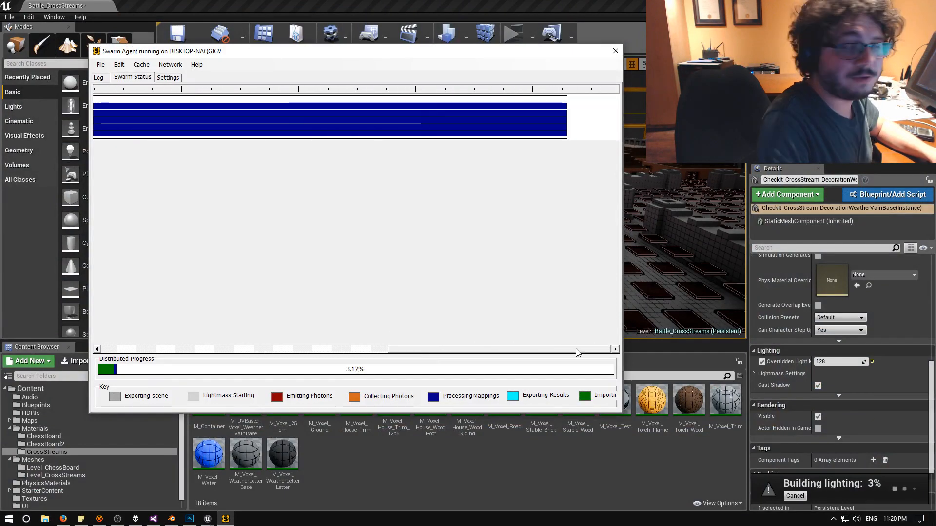
{"action": "left_click", "coordinate": [615, 51]}
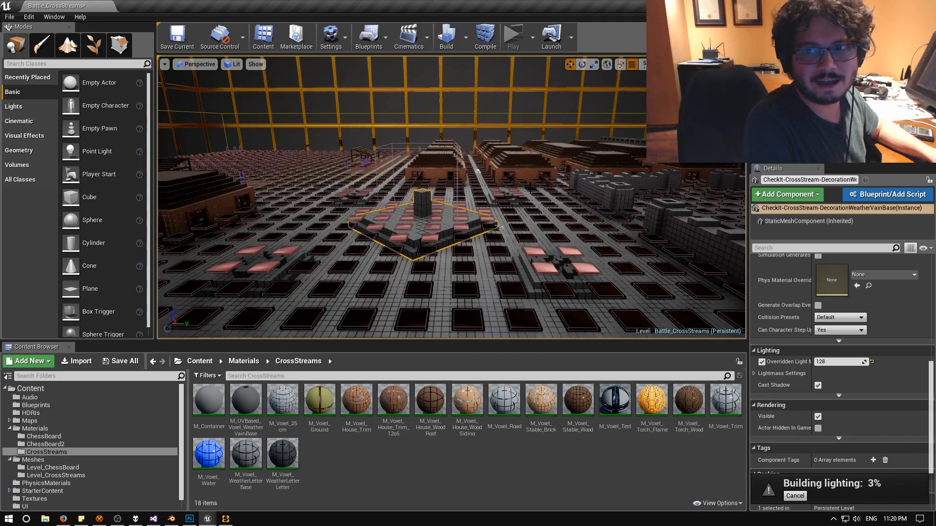
Examine the level in a fly-through from the weather vane base past the gateway, house roofs, inner walls and river bridge.
{"action": "key", "text": "w"}
{"action": "right_click_drag", "start_coordinate": [500, 227], "coordinate": [738, 263]}
{"action": "key", "text": "w"}
{"action": "key", "text": "a"}
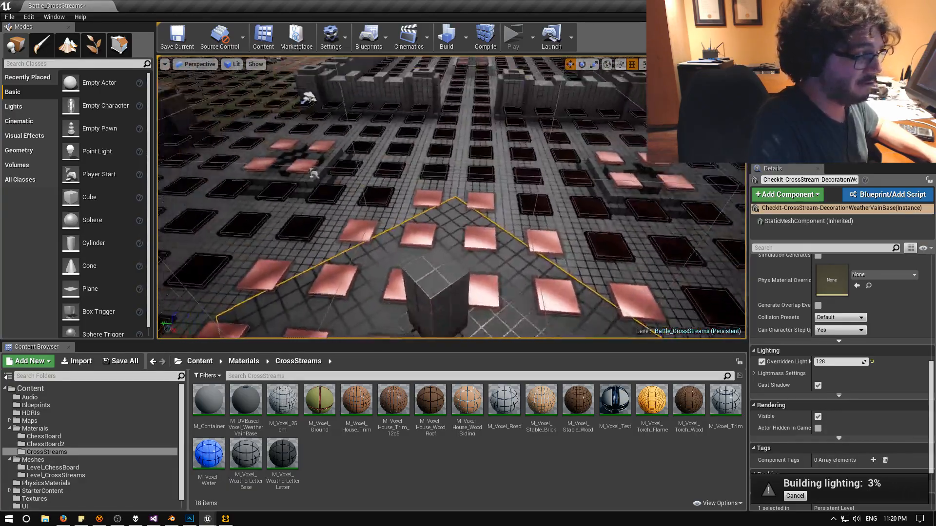
{"action": "right_click_drag", "start_coordinate": [451, 198], "coordinate": [434, 170]}
{"action": "key", "text": "w"}
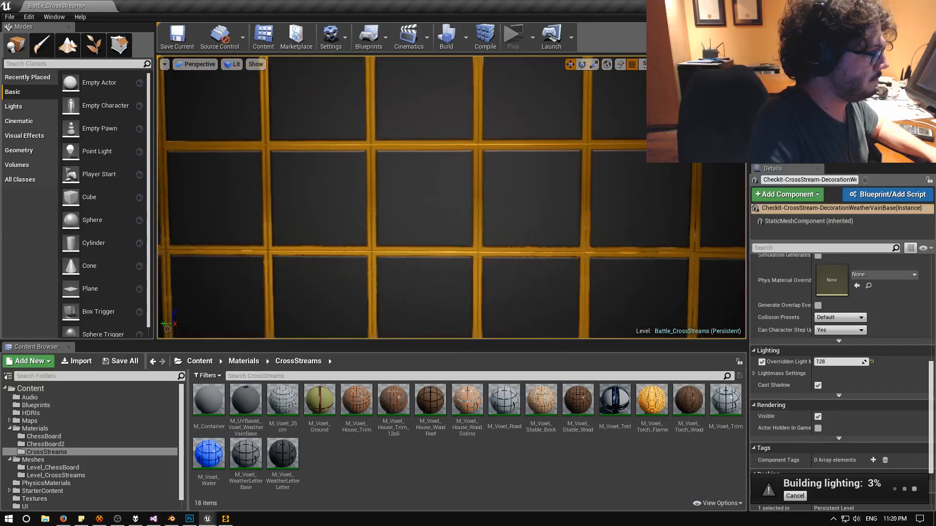
{"action": "key", "text": "w"}
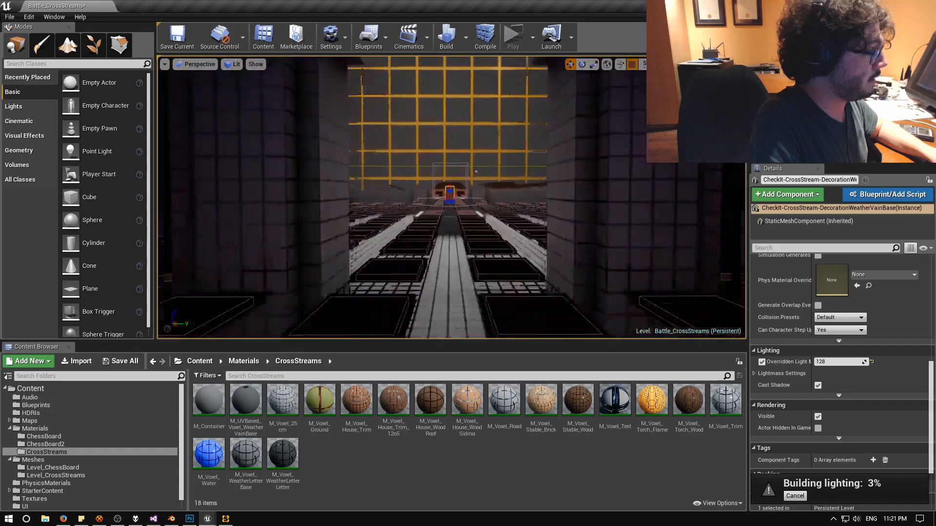
{"action": "key", "text": "w"}
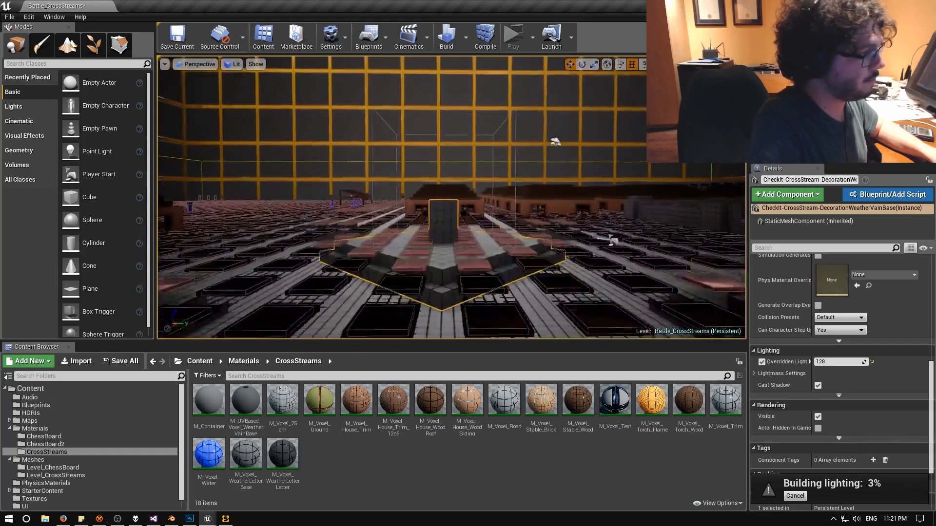
{"action": "key", "text": "w"}
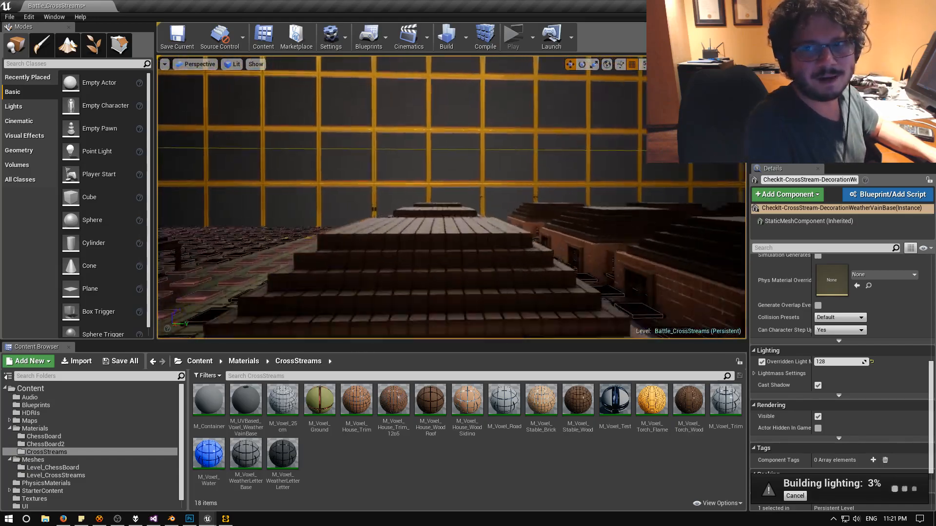
{"action": "key", "text": "w"}
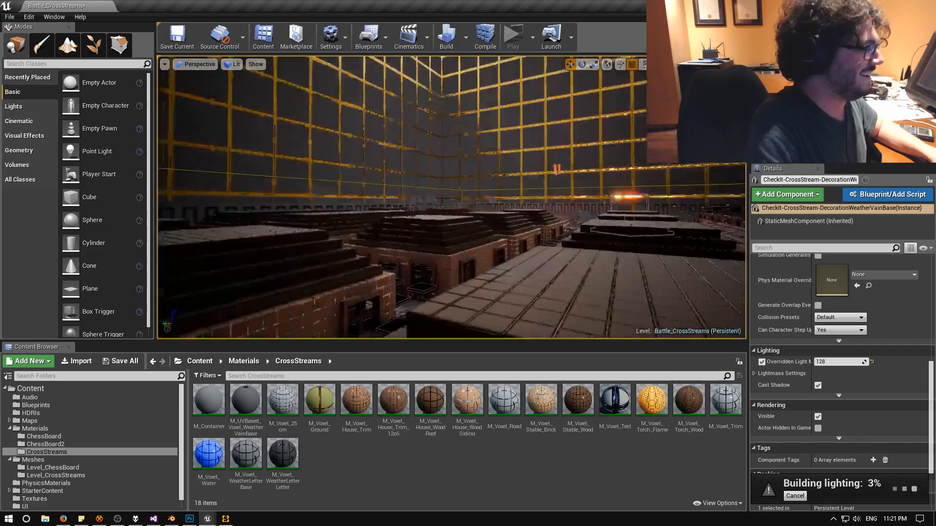
{"action": "key", "text": "w"}
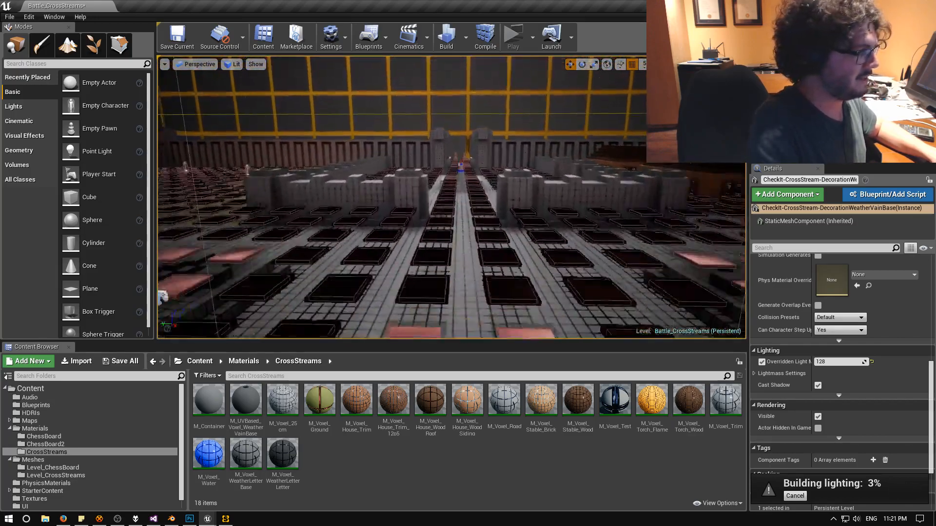
{"action": "key", "text": "w"}
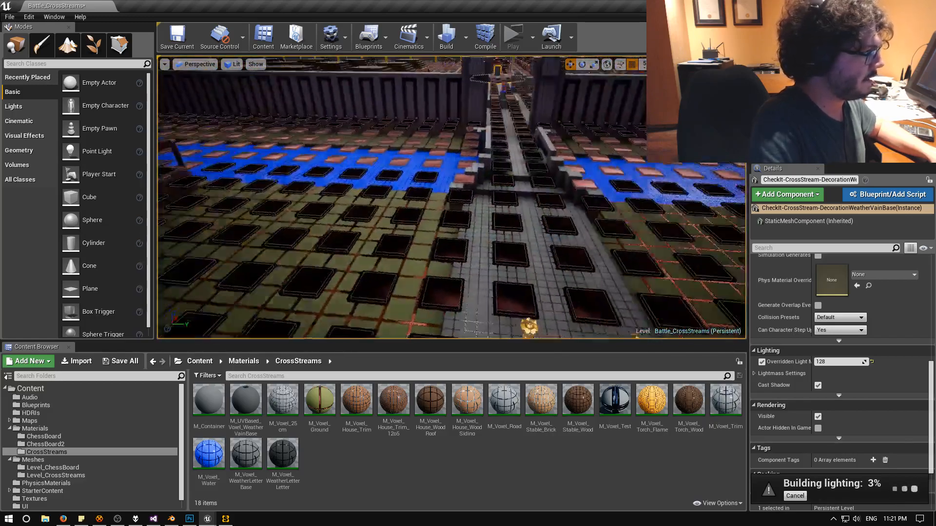
{"action": "key", "text": "w"}
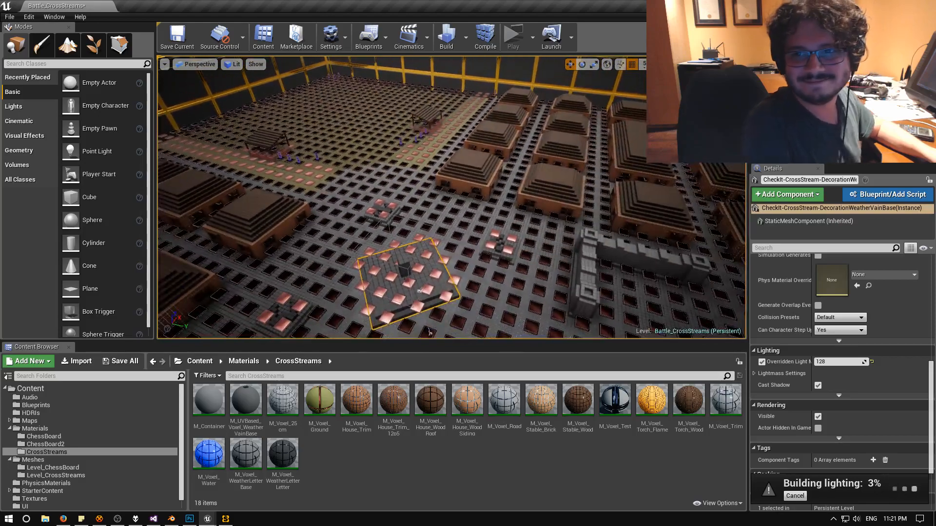
Examine a small weather letter base close up, and compare its placement with the weather vane base from above.
{"action": "key", "text": "w"}
{"action": "right_click_drag", "start_coordinate": [451, 197], "coordinate": [439, 254]}
{"action": "key", "text": "w"}
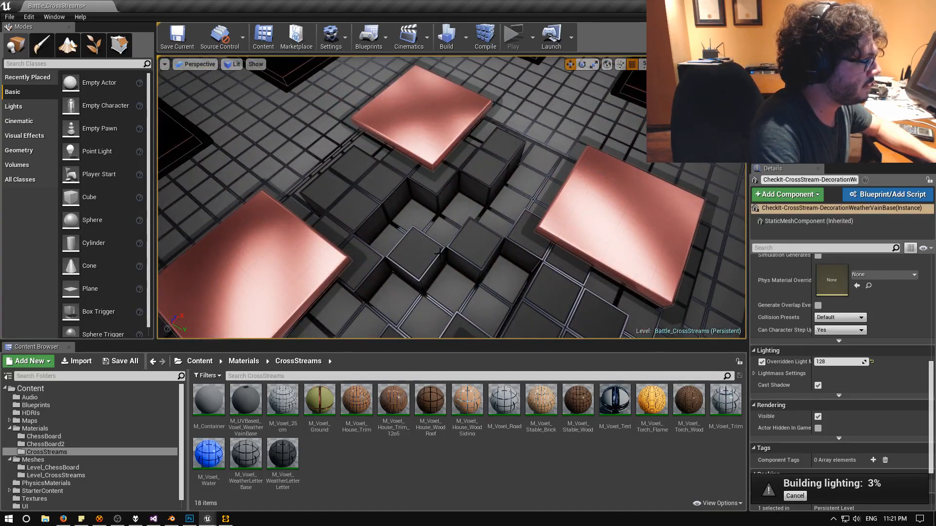
{"action": "scroll", "coordinate": [439, 254], "scroll_direction": "down", "scroll_amount": 5}
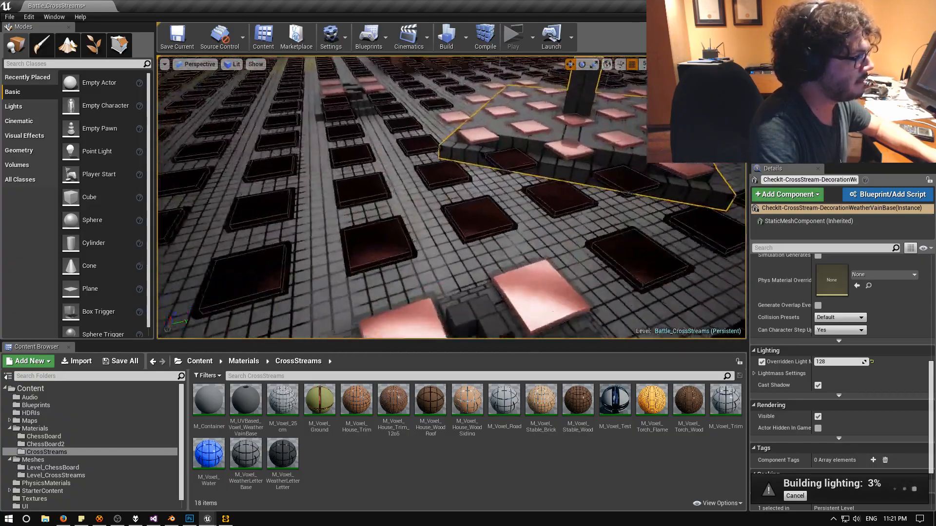
{"action": "key", "text": "w"}
{"action": "right_click_drag", "start_coordinate": [452, 198], "coordinate": [367, 170]}
{"action": "key", "text": "s"}
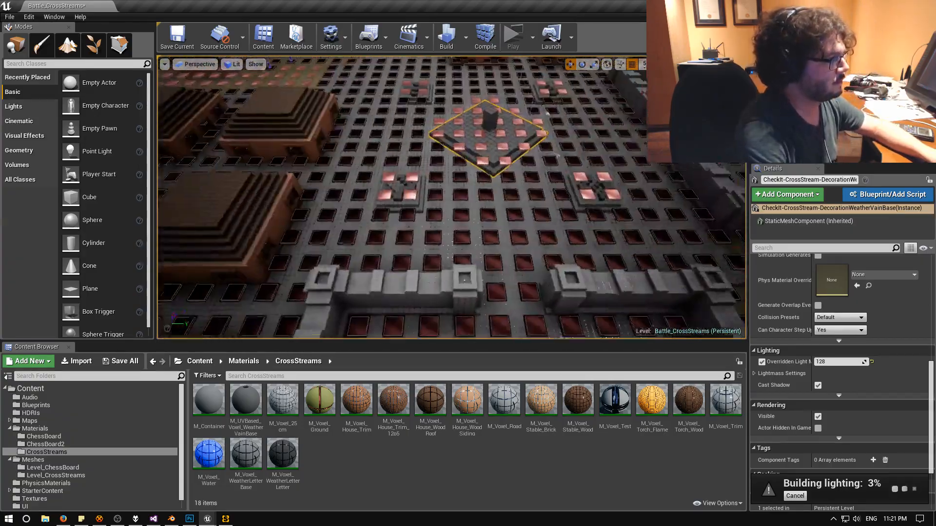
Examine the stone bridge over the river, the gateway in the wall behind it, and the road beside the houses.
{"action": "key", "text": "w"}
{"action": "right_click_drag", "start_coordinate": [366, 170], "coordinate": [487, 132]}
{"action": "key", "text": "w"}
{"action": "key", "text": "a"}
{"action": "key", "text": "w"}
{"action": "key", "text": "w"}
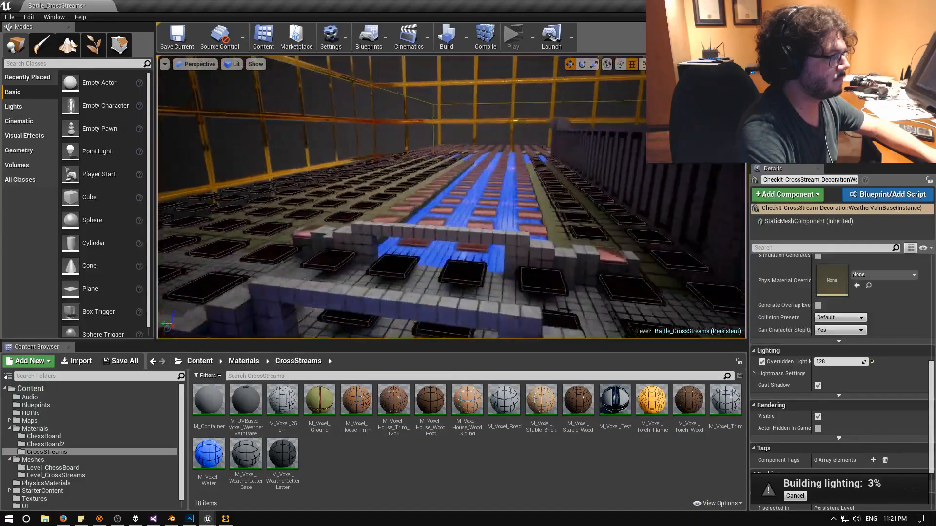
{"action": "key", "text": "w"}
{"action": "right_click_drag", "start_coordinate": [487, 132], "coordinate": [444, 101]}
{"action": "key", "text": "w"}
{"action": "key", "text": "e"}
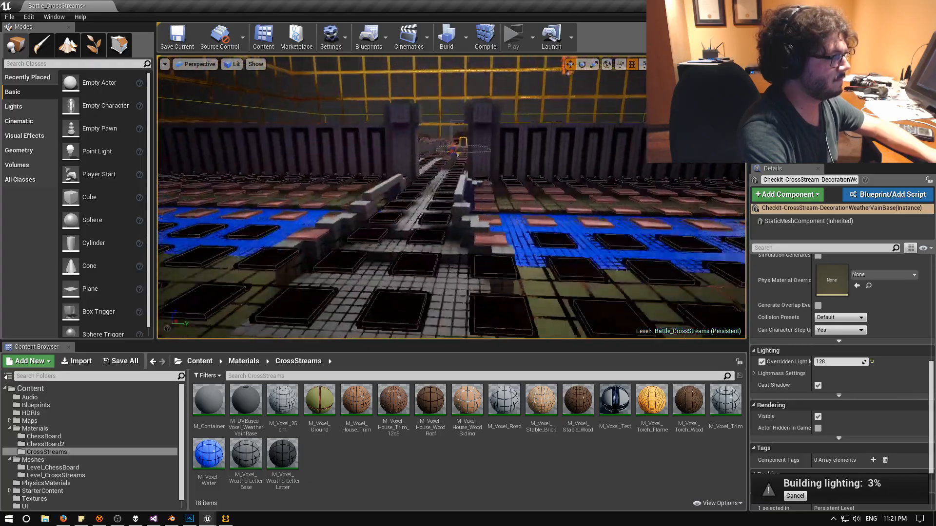
{"action": "right_click_drag", "start_coordinate": [444, 100], "coordinate": [445, 98]}
{"action": "key", "text": "w"}
{"action": "key", "text": "e"}
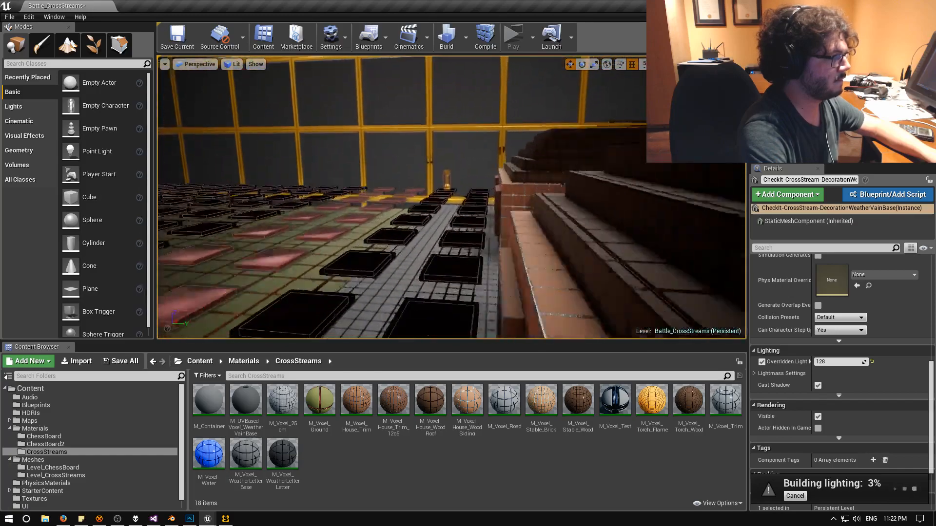
Look over the rows of houses, a weather letter base close up, and the river bridge from above.
{"action": "key", "text": "w"}
{"action": "right_click_drag", "start_coordinate": [452, 197], "coordinate": [634, 207]}
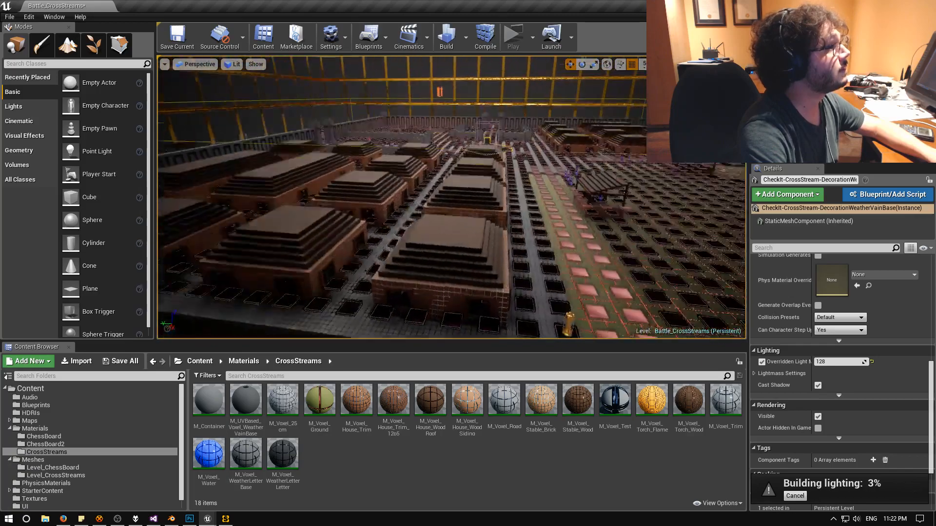
{"action": "key", "text": "w"}
{"action": "right_click_drag", "start_coordinate": [451, 197], "coordinate": [421, 195]}
{"action": "key", "text": "w"}
{"action": "key", "text": "w"}
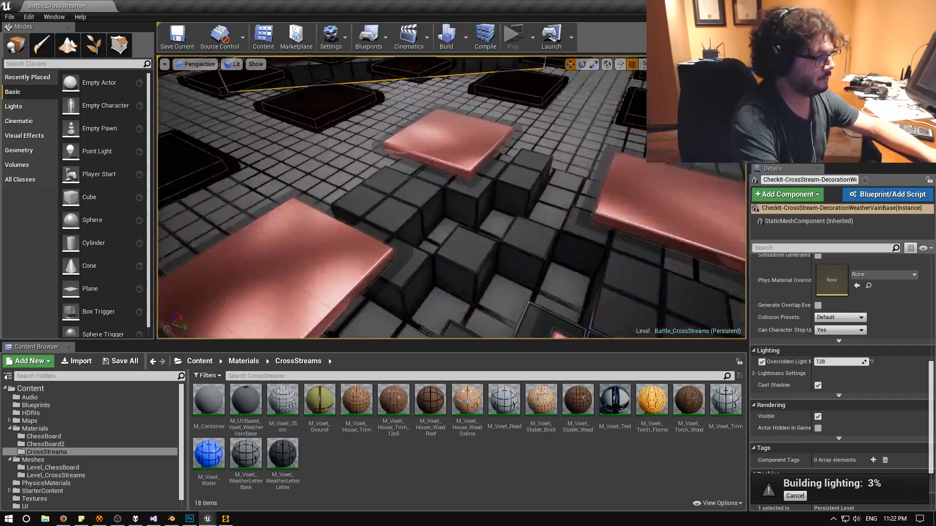
{"action": "right_click_drag", "start_coordinate": [421, 195], "coordinate": [422, 198]}
{"action": "key", "text": "e"}
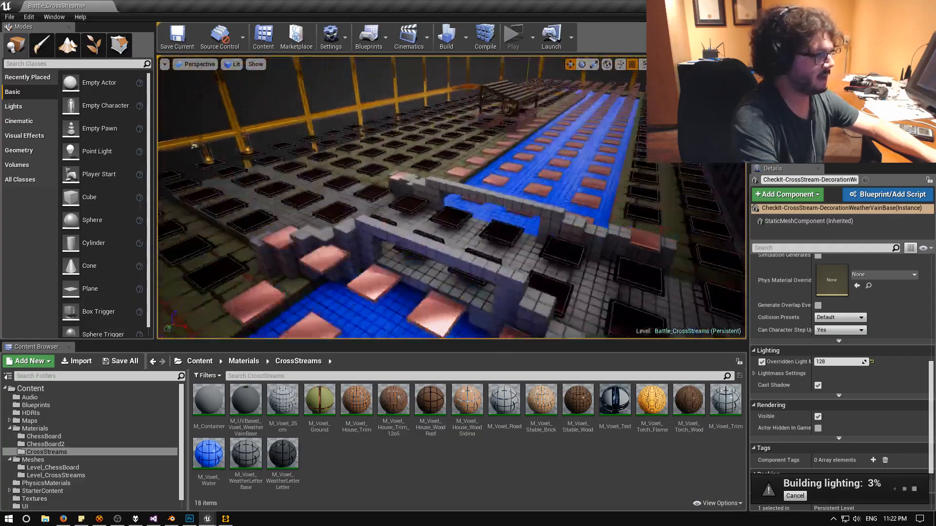
Examine the recessed panels of the inner wall, the weather vane base close up, and the road leading across the grass.
{"action": "right_click_drag", "start_coordinate": [423, 198], "coordinate": [550, 192]}
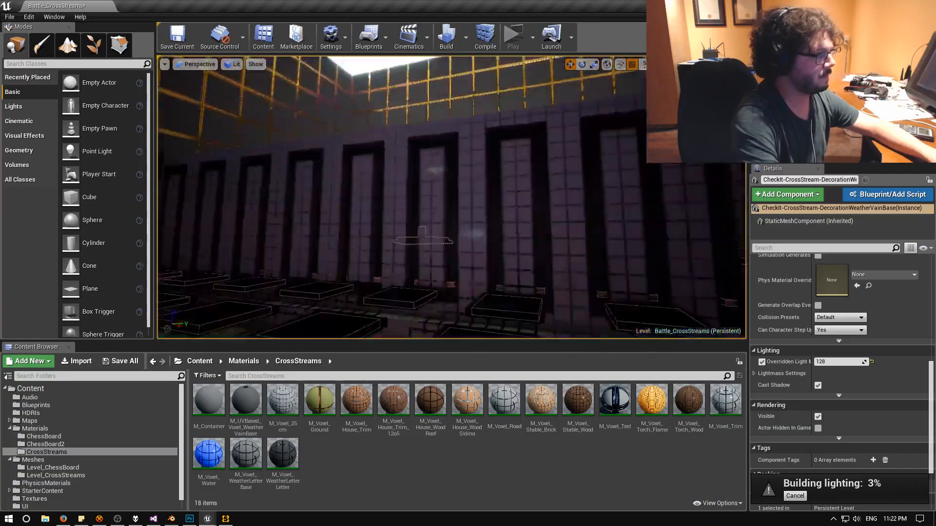
{"action": "right_click_drag", "start_coordinate": [450, 197], "coordinate": [448, 214]}
{"action": "key", "text": "w"}
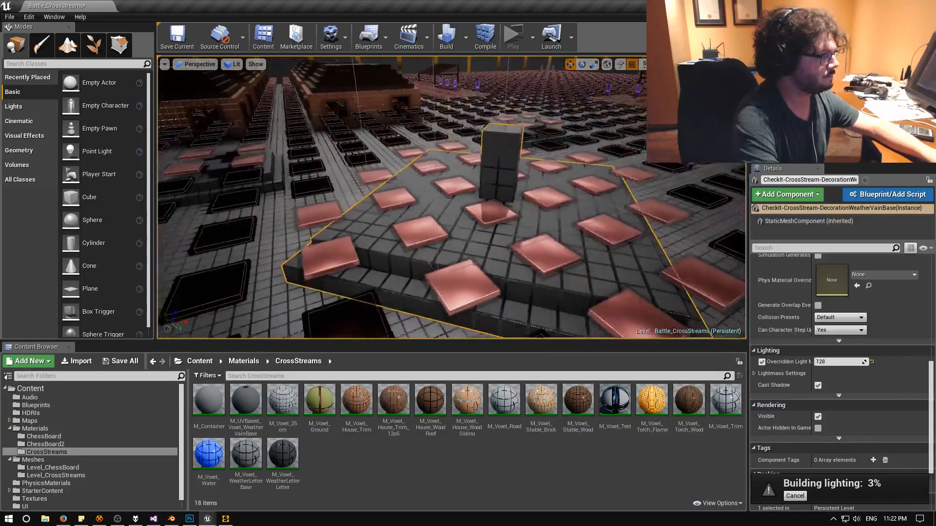
{"action": "right_click_drag", "start_coordinate": [451, 197], "coordinate": [536, 196]}
{"action": "key", "text": "s"}
{"action": "key", "text": "e"}
{"action": "key", "text": "w"}
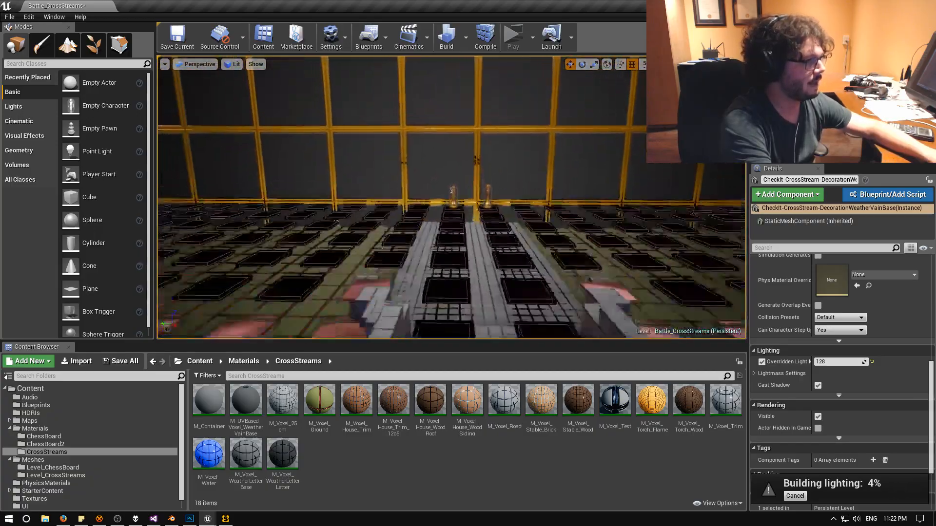
Inspect the river beneath the floating tiles, the weather vane base from a distance, and the stepped roofs of the houses.
{"action": "right_click_drag", "start_coordinate": [487, 196], "coordinate": [506, 194]}
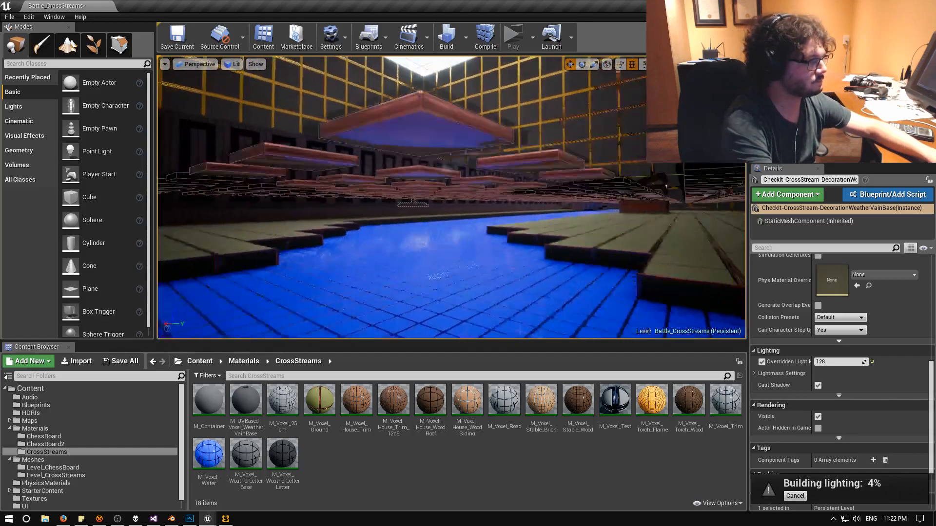
{"action": "right_click_drag", "start_coordinate": [487, 197], "coordinate": [507, 197]}
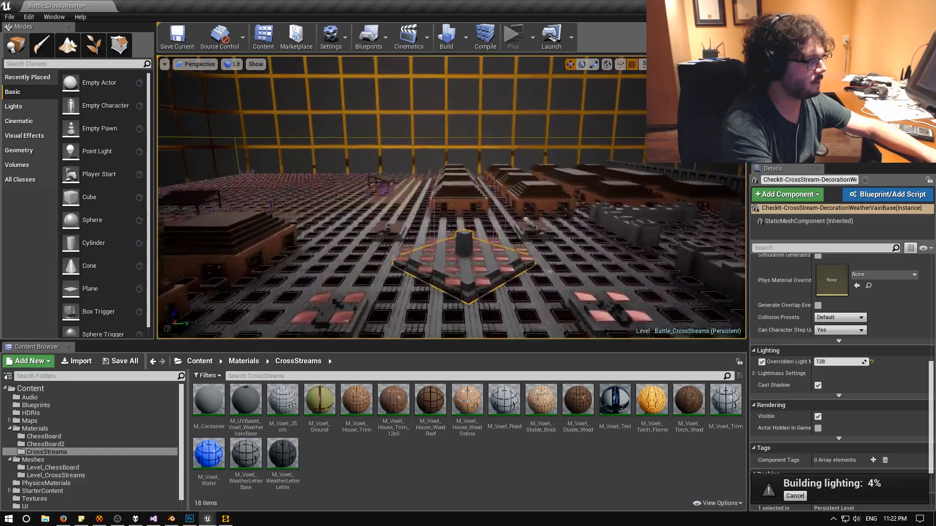
{"action": "right_click_drag", "start_coordinate": [451, 197], "coordinate": [451, 192]}
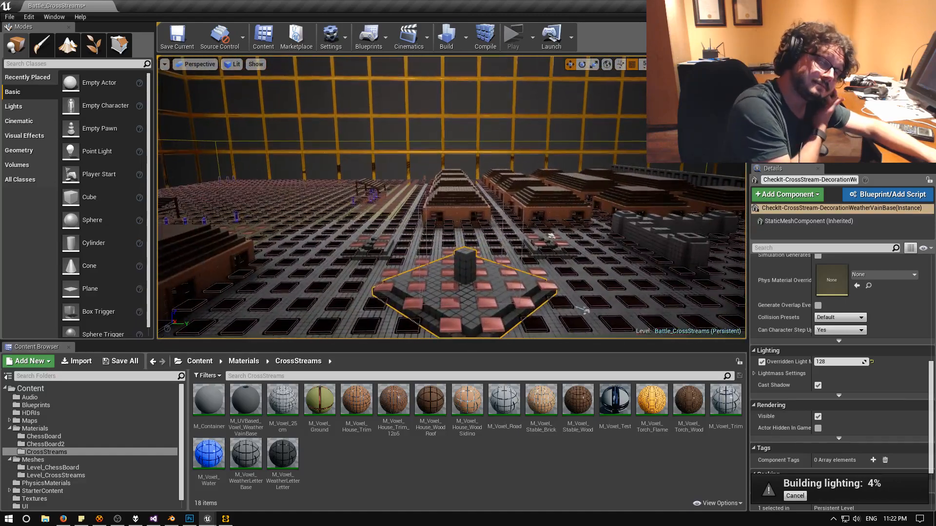
{"action": "right_click_drag", "start_coordinate": [452, 192], "coordinate": [451, 182]}
{"action": "key", "text": "w"}
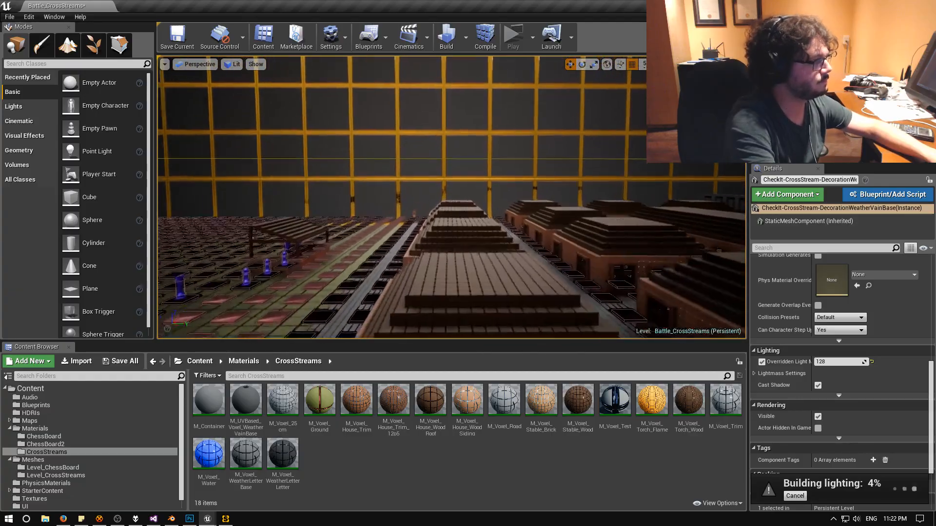
{"action": "right_click_drag", "start_coordinate": [451, 196], "coordinate": [378, 209]}
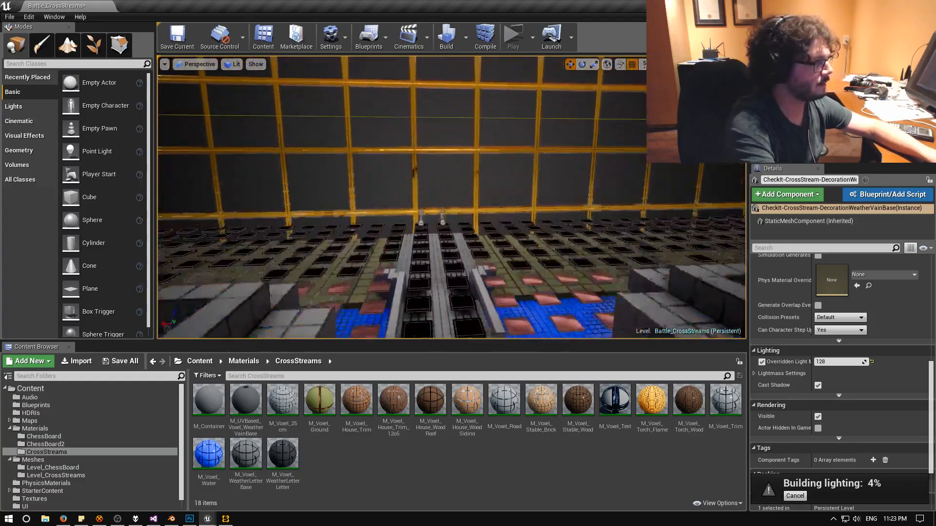
Examine the chess pieces on the grass tiles, and the road and stone bridge over the river from above.
{"action": "key", "text": "w"}
{"action": "right_click_drag", "start_coordinate": [451, 197], "coordinate": [736, 244]}
{"action": "right_click_drag", "start_coordinate": [451, 197], "coordinate": [516, 210]}
{"action": "key", "text": "w"}
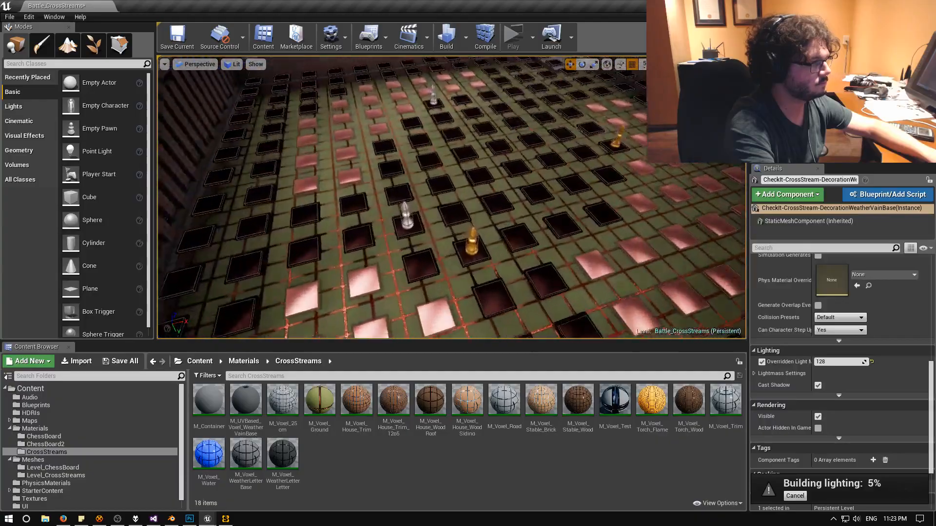
{"action": "right_click_drag", "start_coordinate": [452, 197], "coordinate": [397, 128]}
{"action": "key", "text": "w"}
{"action": "key", "text": "w"}
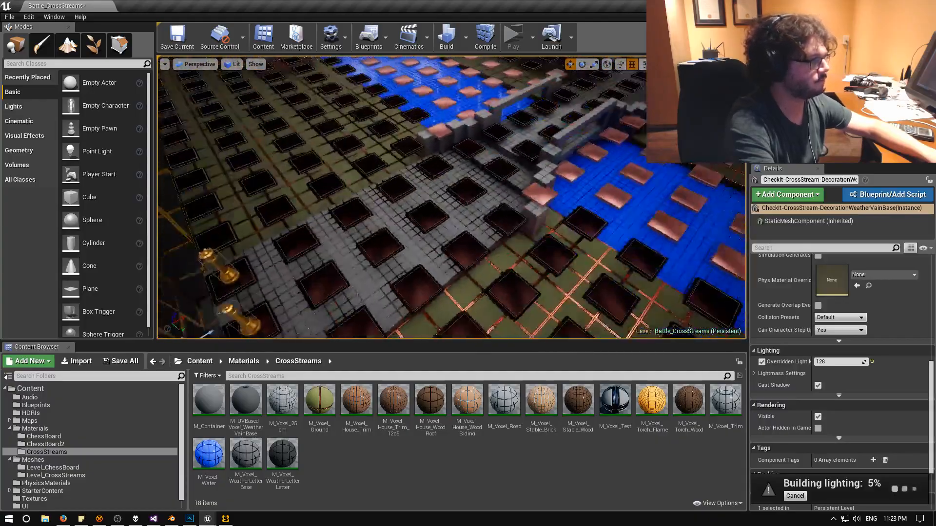
Inspect the stepped edge of the weather vane base at ground level, and view the rows of houses beside the stable.
{"action": "right_click_drag", "start_coordinate": [451, 197], "coordinate": [517, 151]}
{"action": "key", "text": "w"}
{"action": "right_click_drag", "start_coordinate": [451, 197], "coordinate": [456, 201]}
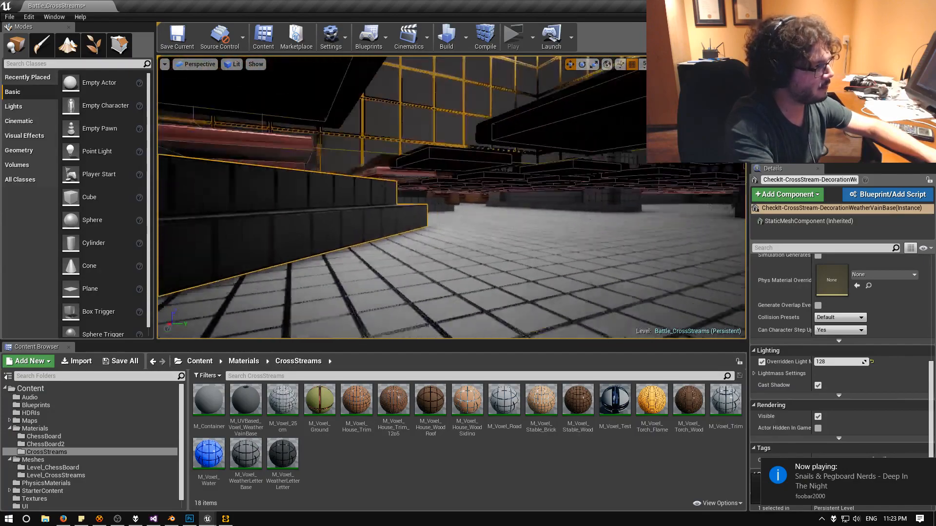
{"action": "right_click_drag", "start_coordinate": [451, 197], "coordinate": [361, 195]}
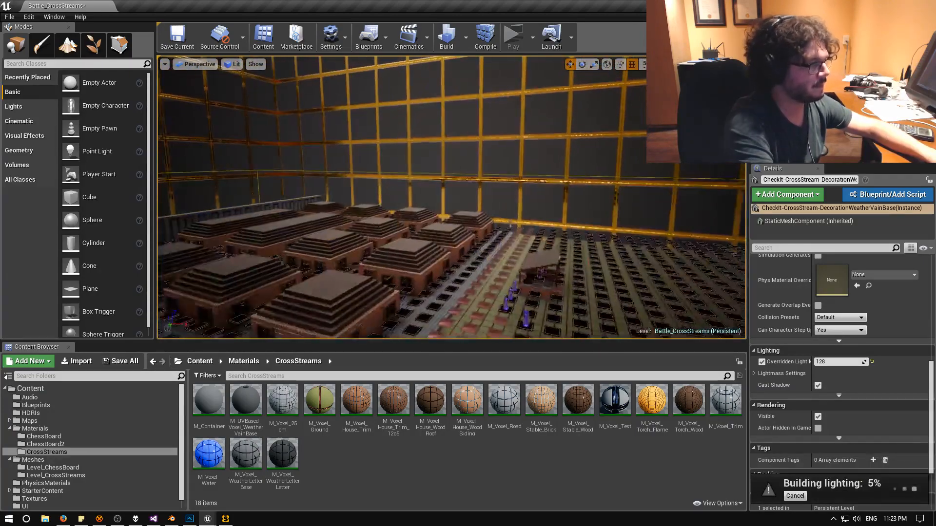
{"action": "key", "text": "s"}
{"action": "right_click_drag", "start_coordinate": [451, 197], "coordinate": [653, 180]}
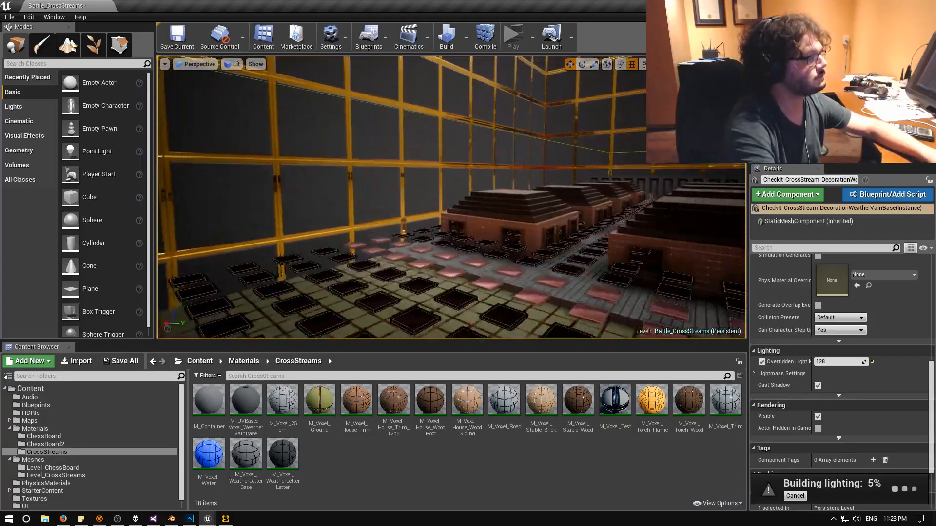
Look over the house roofs and the road towards the weather vane base, and the length of the river beside the wall.
{"action": "key", "text": "w"}
{"action": "right_click_drag", "start_coordinate": [451, 197], "coordinate": [628, 201]}
{"action": "right_click_drag", "start_coordinate": [451, 197], "coordinate": [392, 198]}
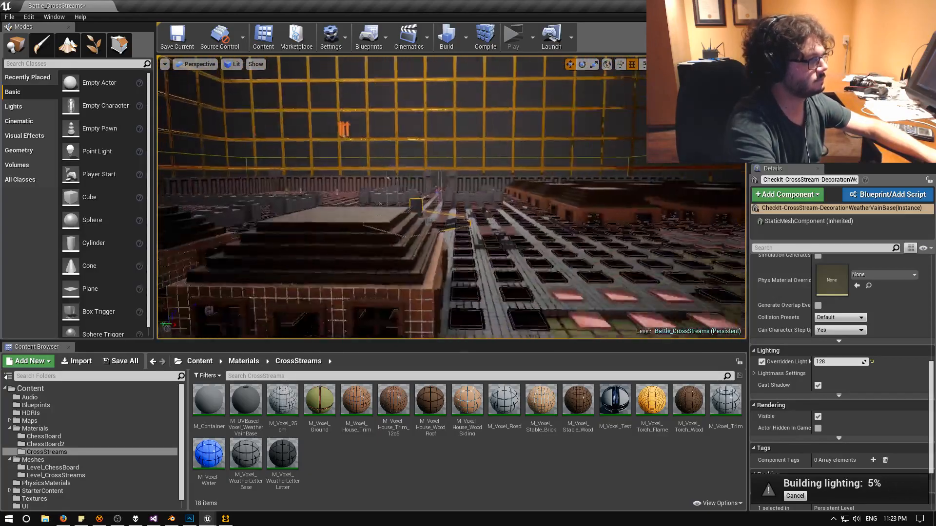
{"action": "key", "text": "w"}
{"action": "right_click_drag", "start_coordinate": [451, 197], "coordinate": [380, 194]}
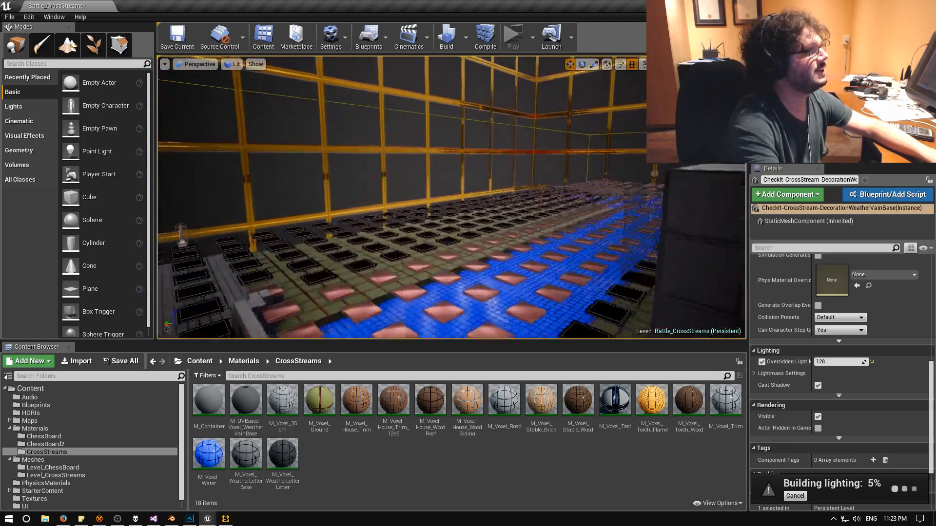
{"action": "mouse_move", "coordinate": [451, 197]}
{"action": "right_mouse_down"}
{"action": "mouse_move", "coordinate": [482, 192]}
{"action": "mouse_move", "coordinate": [451, 186]}
{"action": "right_mouse_up"}
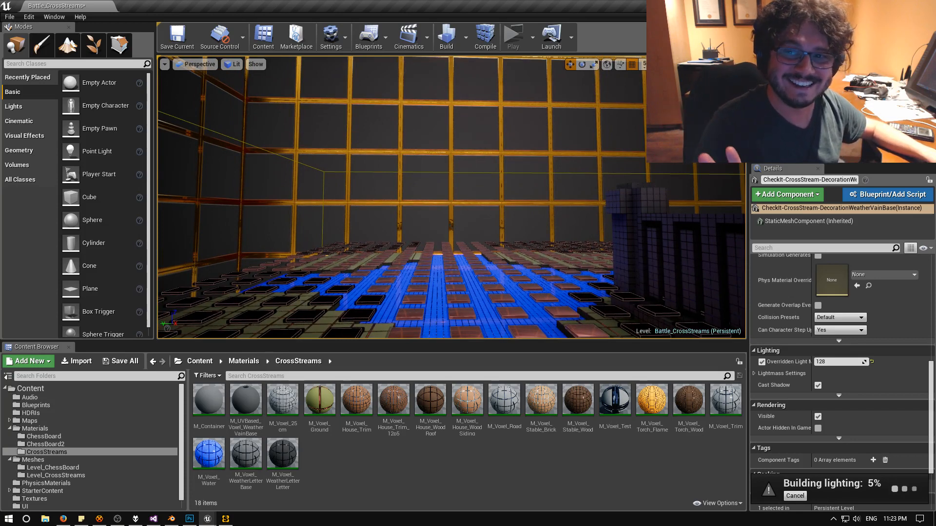
{"action": "mouse_move", "coordinate": [452, 198]}
{"action": "right_mouse_down"}
{"action": "mouse_move", "coordinate": [463, 192]}
{"action": "mouse_move", "coordinate": [463, 217]}
{"action": "mouse_move", "coordinate": [482, 194]}
{"action": "mouse_move", "coordinate": [619, 191]}
{"action": "mouse_move", "coordinate": [467, 197]}
{"action": "mouse_move", "coordinate": [566, 200]}
{"action": "mouse_move", "coordinate": [453, 195]}
{"action": "mouse_move", "coordinate": [452, 204]}
{"action": "right_mouse_up"}
{"action": "key", "text": "w"}
{"action": "key", "text": "w"}
{"action": "key", "text": "w"}
{"action": "key", "text": "s"}
Switch to Swarm Agent and check the distributed progress and the latest part of the lighting build's timeline.
{"action": "left_click", "coordinate": [225, 519]}
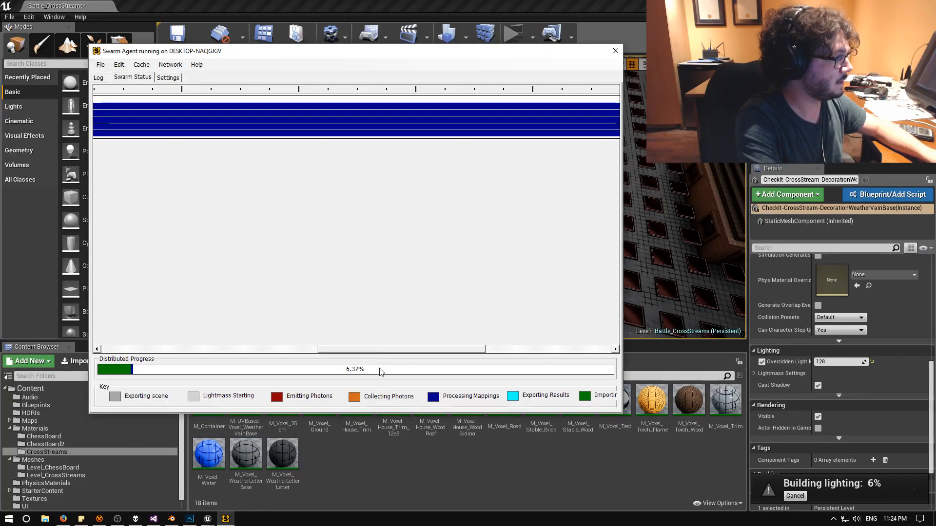
{"action": "left_click_drag", "start_coordinate": [390, 351], "coordinate": [594, 354]}
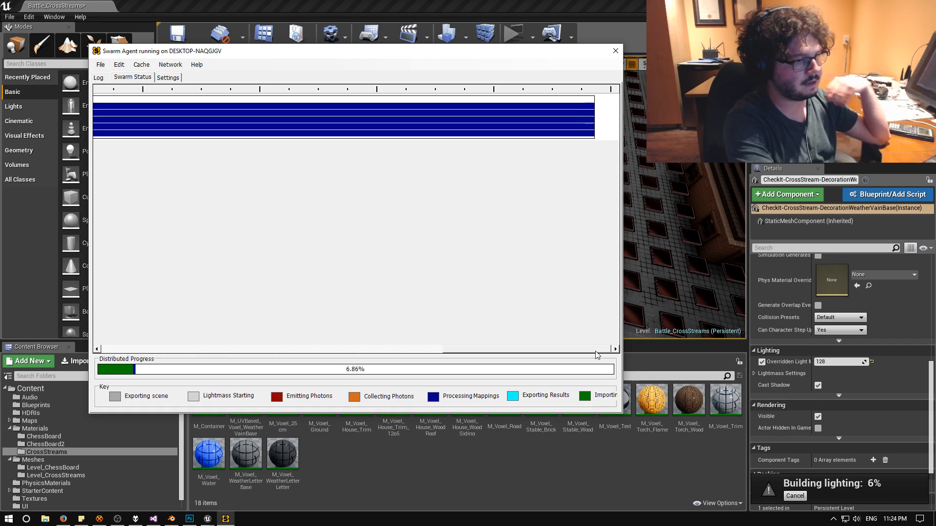
Examine the stable's light and chess pieces, the low inner walls, the alley between the houses, and the level's grassy outer edge.
{"action": "right_click_drag", "start_coordinate": [682, 272], "coordinate": [531, 202]}
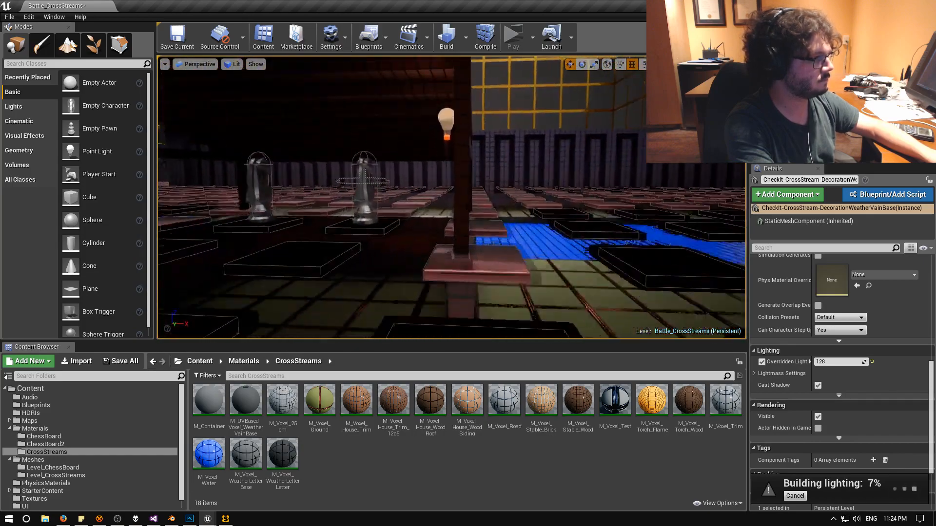
{"action": "mouse_move", "coordinate": [451, 197]}
{"action": "right_mouse_down"}
{"action": "mouse_move", "coordinate": [477, 198]}
{"action": "mouse_move", "coordinate": [475, 215]}
{"action": "mouse_move", "coordinate": [456, 195]}
{"action": "mouse_move", "coordinate": [541, 201]}
{"action": "mouse_move", "coordinate": [458, 199]}
{"action": "right_mouse_up"}
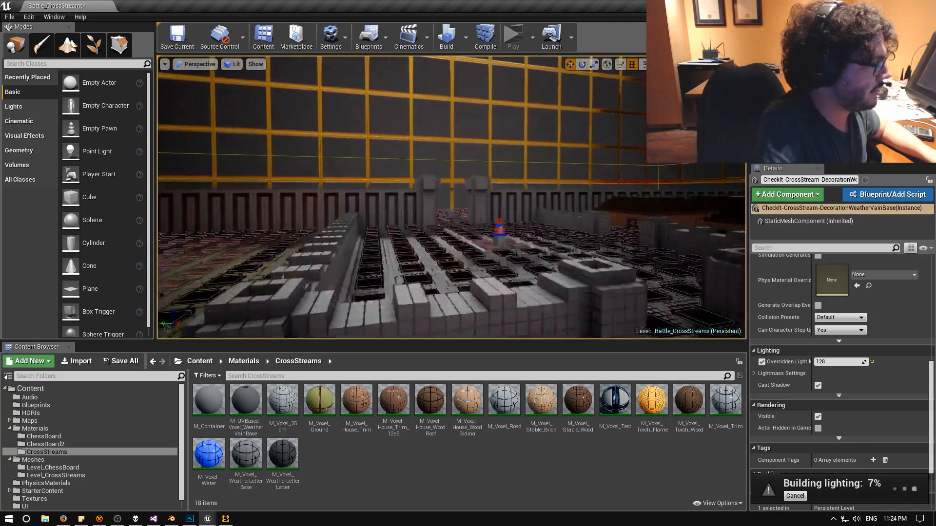
{"action": "right_click_drag", "start_coordinate": [451, 197], "coordinate": [390, 195]}
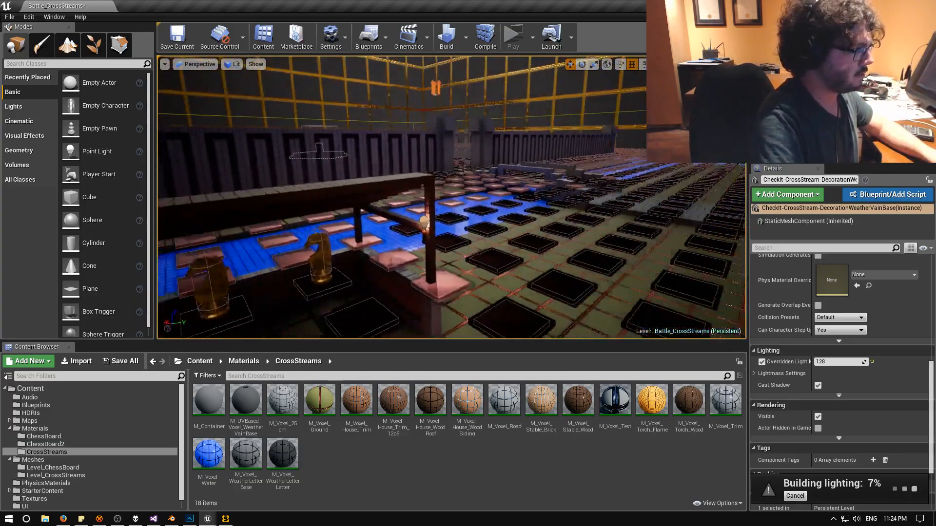
{"action": "mouse_move", "coordinate": [451, 197]}
{"action": "right_mouse_down"}
{"action": "mouse_move", "coordinate": [434, 214]}
{"action": "mouse_move", "coordinate": [439, 194]}
{"action": "right_mouse_up"}
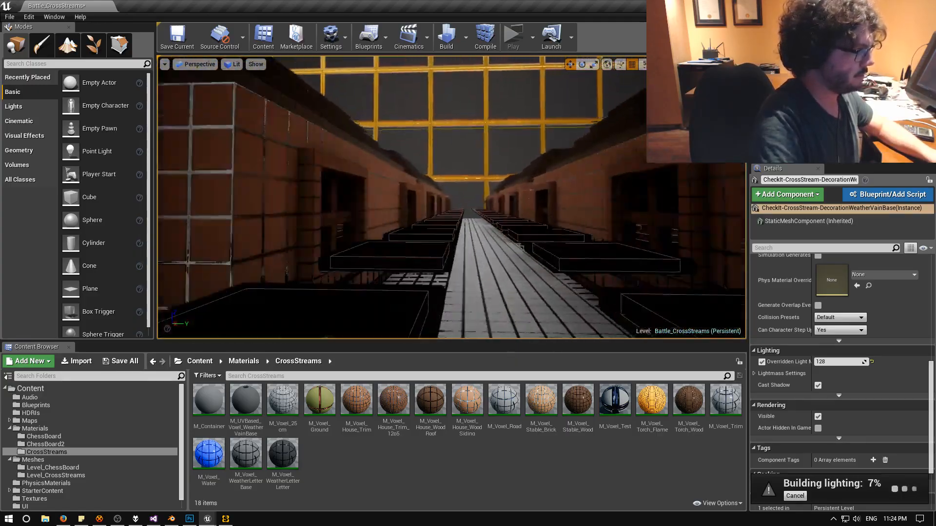
{"action": "key", "text": "w"}
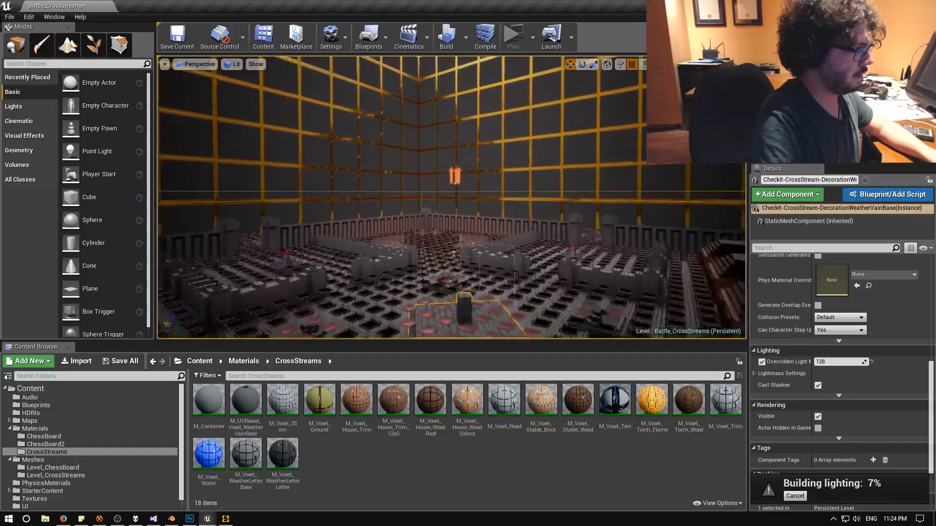
{"action": "key", "text": "w"}
{"action": "right_click_drag", "start_coordinate": [451, 197], "coordinate": [356, 229]}
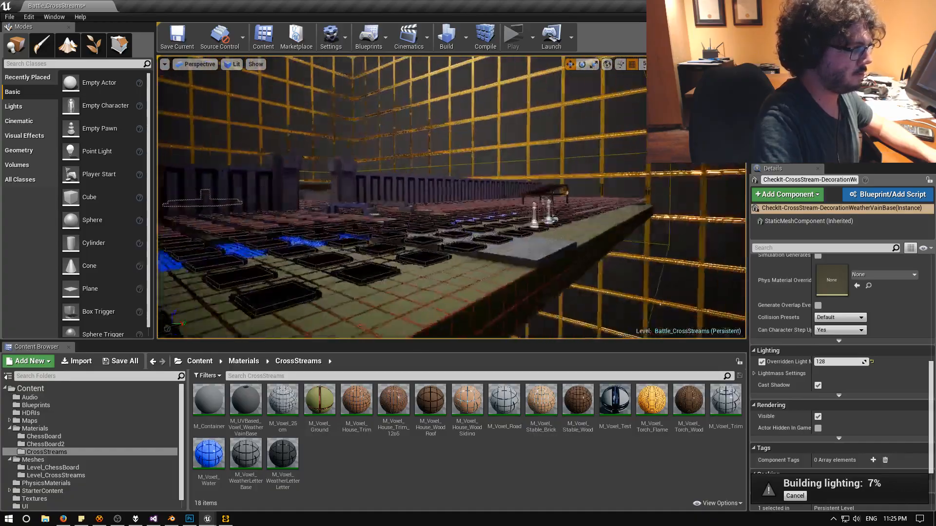
Fly through the gateway and past the river and long wall to examine the gold knights under the stable roof.
{"action": "right_click_drag", "start_coordinate": [451, 196], "coordinate": [341, 197]}
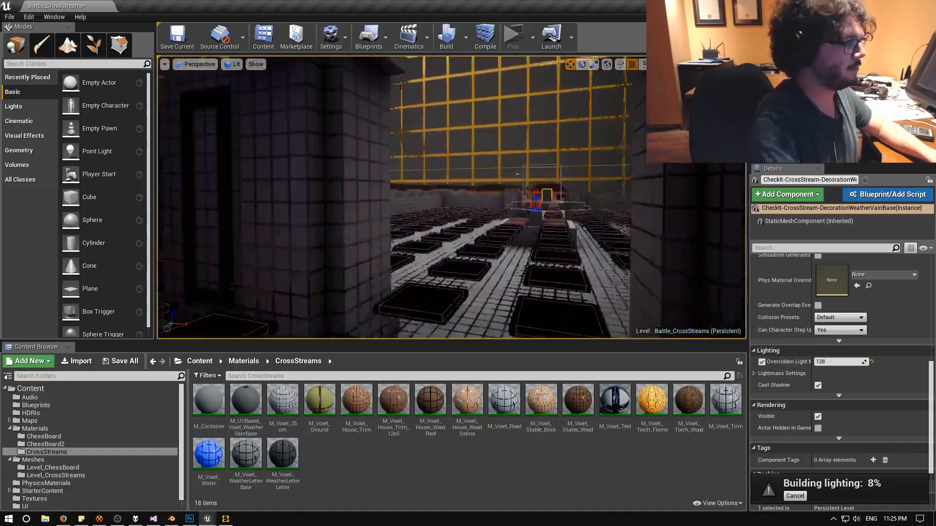
{"action": "key", "text": "w"}
{"action": "mouse_move", "coordinate": [451, 197]}
{"action": "right_mouse_down"}
{"action": "mouse_move", "coordinate": [477, 197]}
{"action": "mouse_move", "coordinate": [446, 207]}
{"action": "right_mouse_up"}
{"action": "key", "text": "w"}
{"action": "key", "text": "e"}
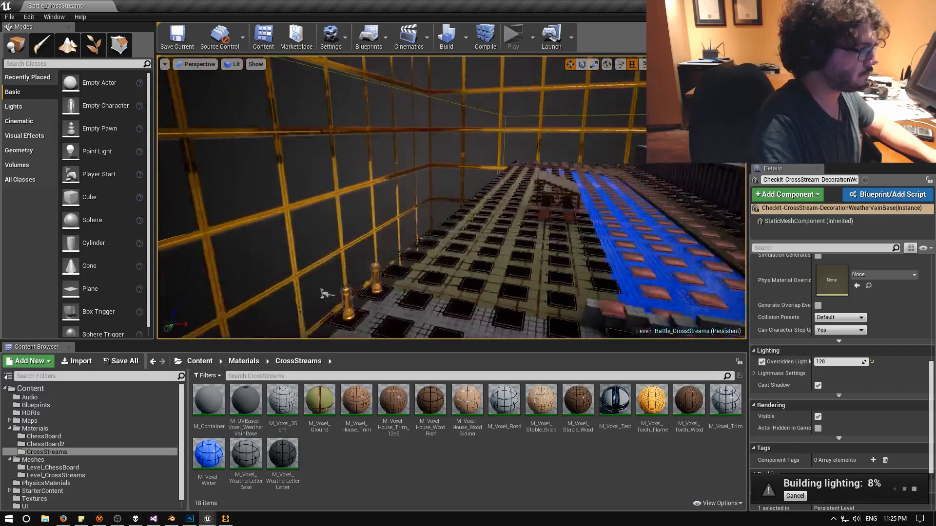
{"action": "key", "text": "a"}
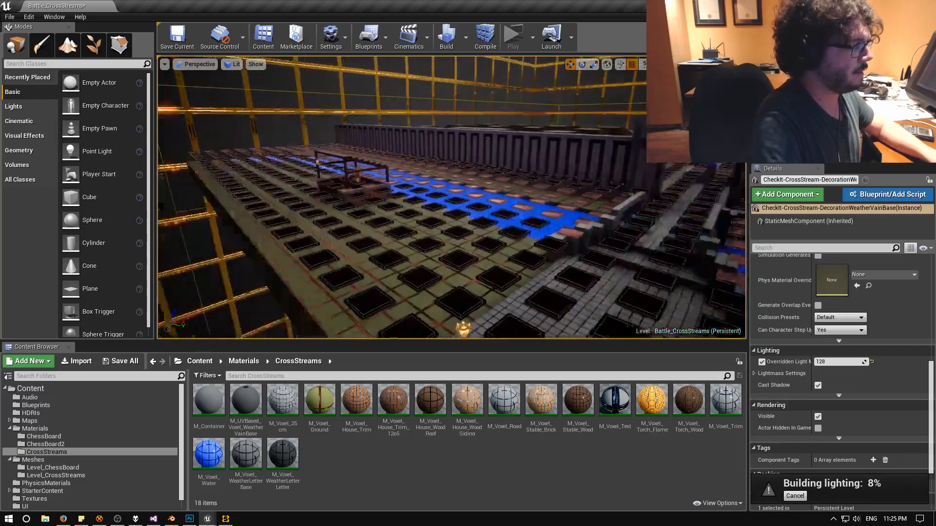
{"action": "right_click_drag", "start_coordinate": [451, 197], "coordinate": [510, 198]}
{"action": "key", "text": "a"}
{"action": "key", "text": "e"}
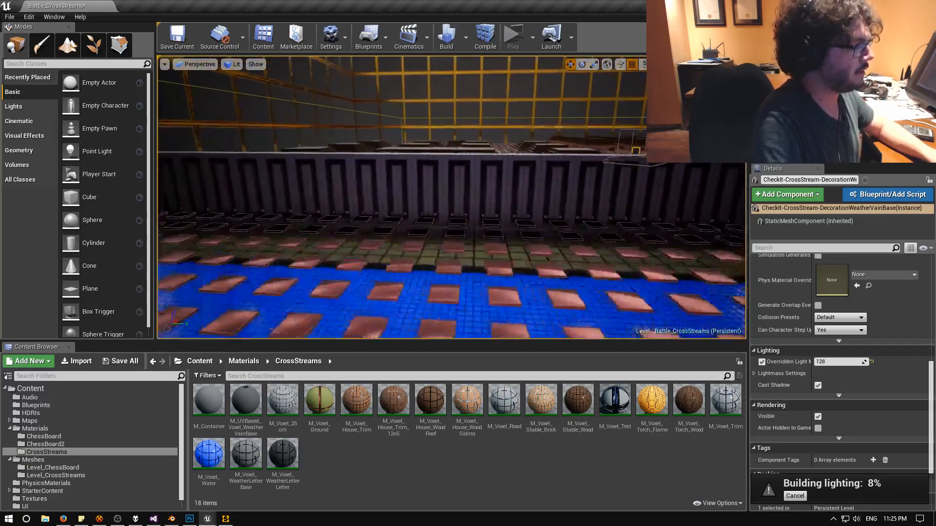
{"action": "right_click_drag", "start_coordinate": [451, 196], "coordinate": [705, 208]}
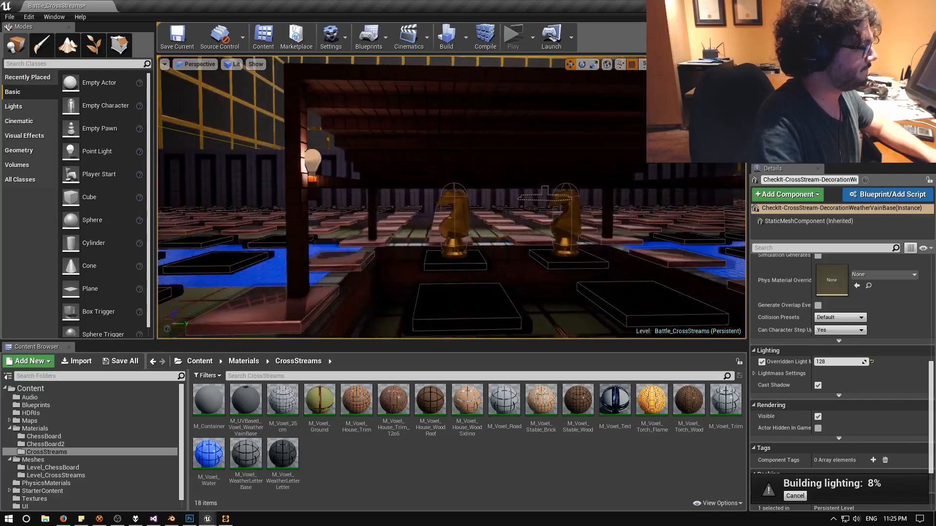
Examine the inner walls in front of the weather vane base, the stable with the blue pieces, and the outer wall's top.
{"action": "right_click_drag", "start_coordinate": [451, 197], "coordinate": [525, 197]}
{"action": "key", "text": "w"}
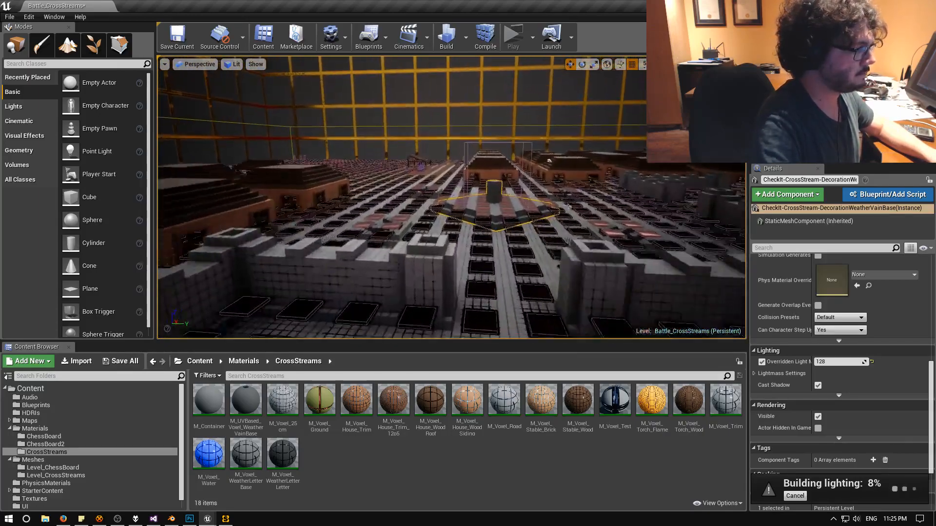
{"action": "right_click_drag", "start_coordinate": [451, 197], "coordinate": [470, 187]}
{"action": "key", "text": "w"}
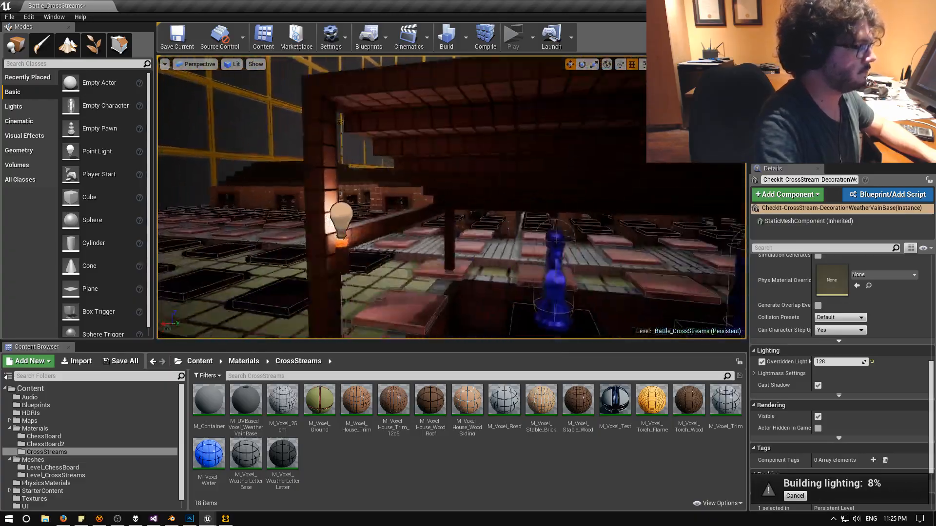
{"action": "right_click_drag", "start_coordinate": [470, 187], "coordinate": [467, 192]}
{"action": "key", "text": "w"}
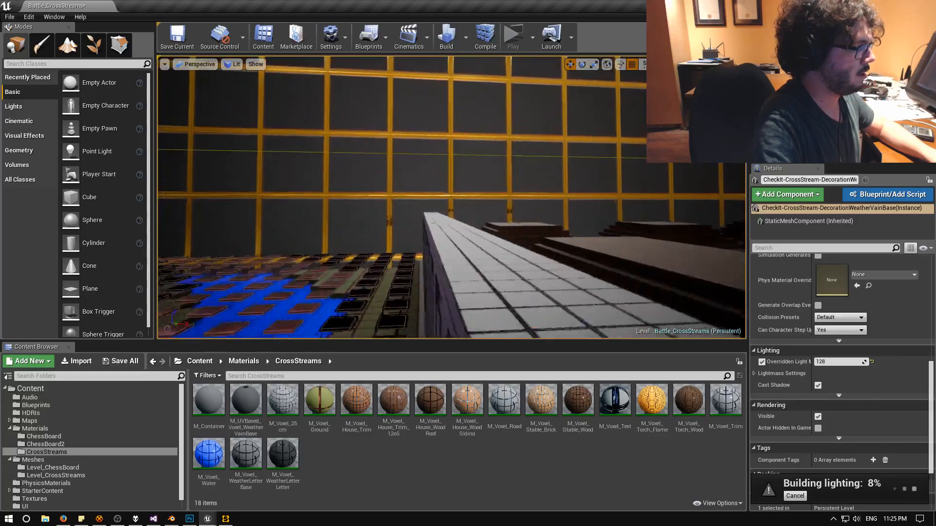
Inspect the gold knights inside the stable close up, and view the stable and river from the grass outside.
{"action": "key", "text": "w"}
{"action": "right_click_drag", "start_coordinate": [467, 192], "coordinate": [743, 185]}
{"action": "key", "text": "w"}
{"action": "key", "text": "w"}
{"action": "key", "text": "w"}
{"action": "key", "text": "w"}
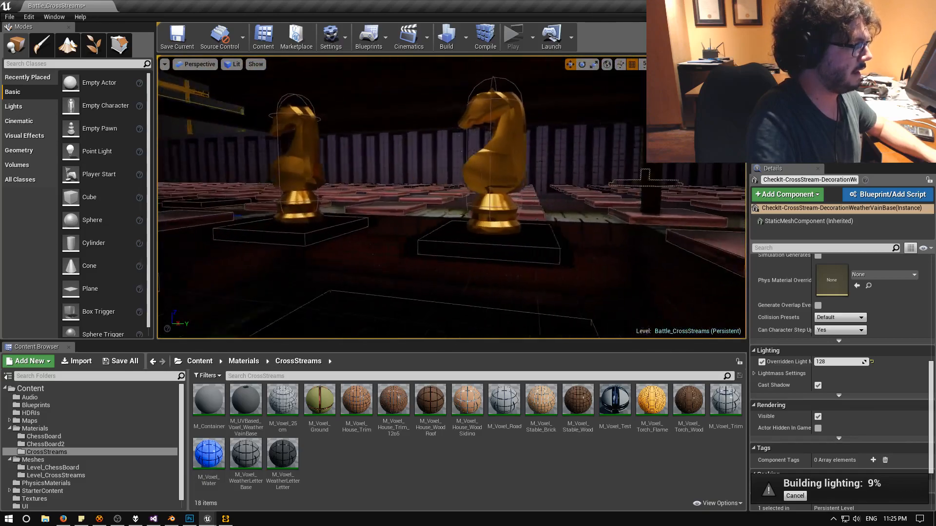
{"action": "key", "text": "a"}
{"action": "right_click_drag", "start_coordinate": [451, 197], "coordinate": [505, 196]}
{"action": "key", "text": "w"}
{"action": "key", "text": "w"}
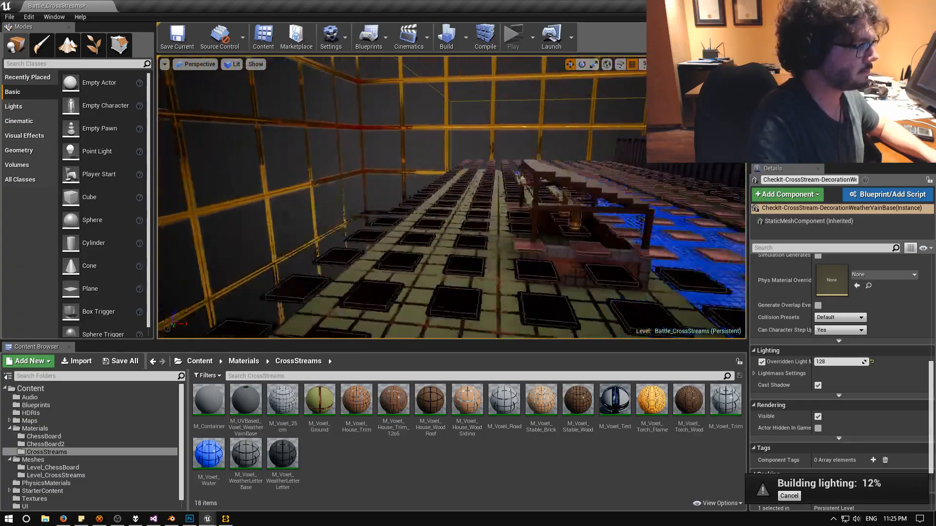
View the weather vane base and the four weather letter bases around it from above.
{"action": "key", "text": "w"}
{"action": "right_click_drag", "start_coordinate": [451, 197], "coordinate": [495, 155]}
{"action": "key", "text": "w"}
{"action": "key", "text": "w"}
{"action": "key", "text": "s"}
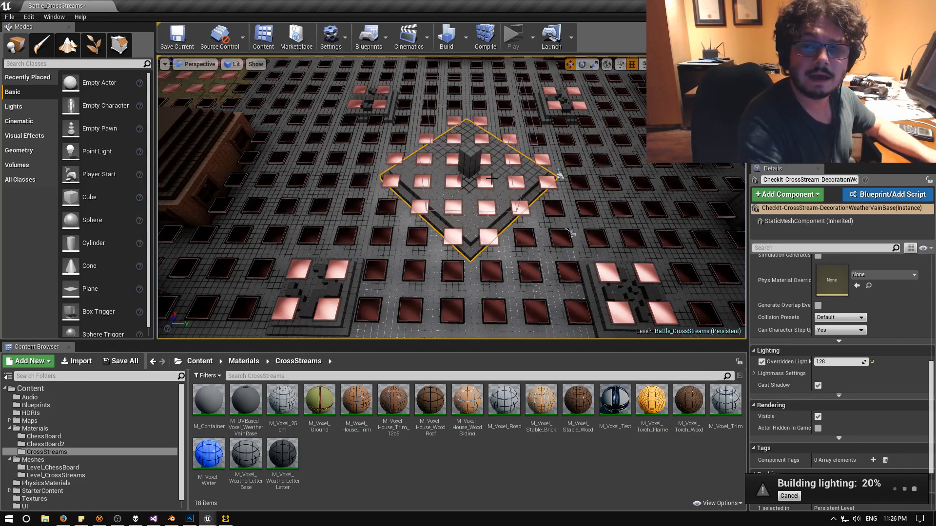
View the houses and walls of the whole level, and check the lighting build's distributed progress in Swarm Agent.
{"action": "right_click_drag", "start_coordinate": [491, 178], "coordinate": [566, 129]}
{"action": "key", "text": "w"}
{"action": "key", "text": "s"}
{"action": "key", "text": "w"}
{"action": "left_click", "coordinate": [225, 519]}
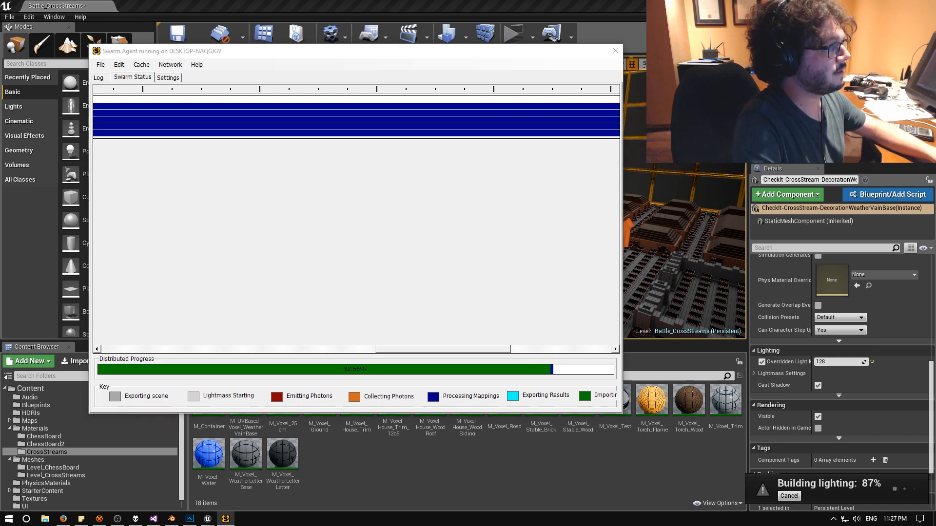
{"action": "left_click", "coordinate": [100, 1]}
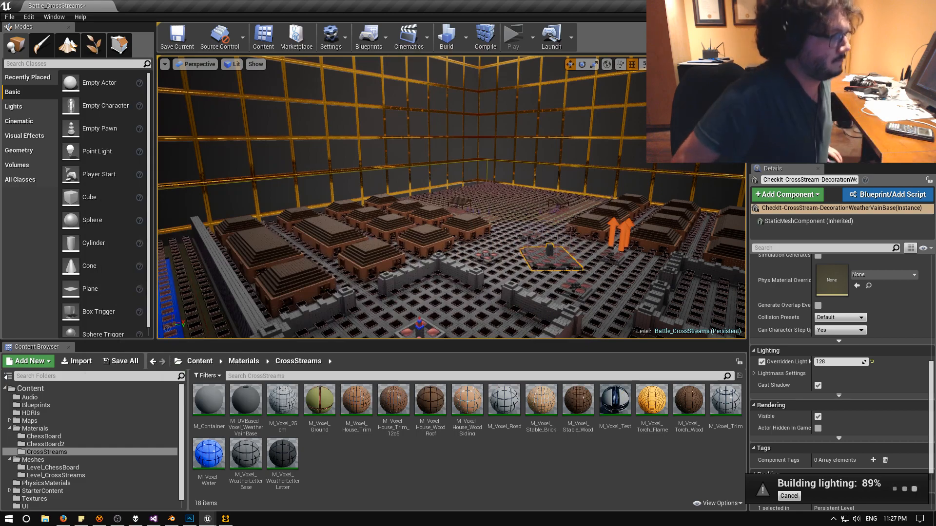
Fly over the inner walls, the grass courtyard and the weather vane base to examine the level's built lighting in the editor.
{"action": "right_click_drag", "start_coordinate": [443, 161], "coordinate": [462, 169]}
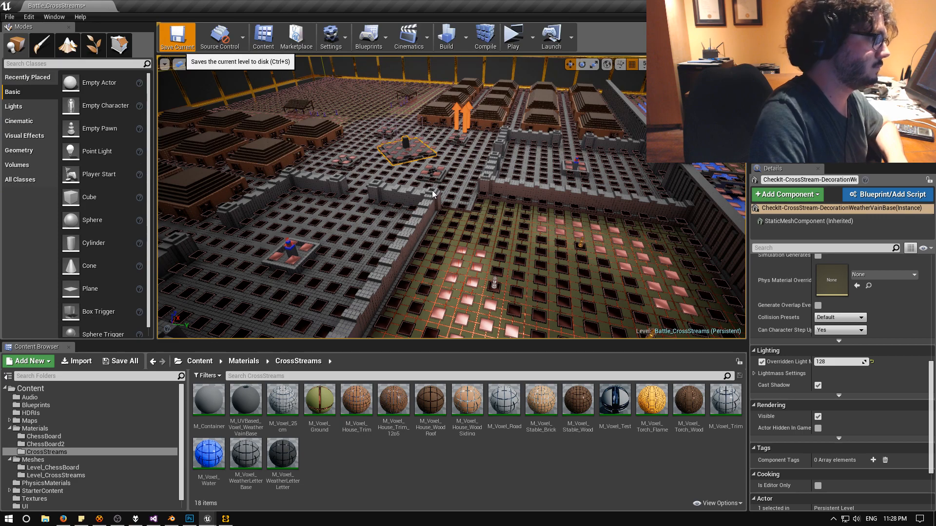
{"action": "key", "text": "w"}
{"action": "right_click_drag", "start_coordinate": [431, 190], "coordinate": [430, 218]}
{"action": "key", "text": "w"}
{"action": "key", "text": "s"}
{"action": "key", "text": "a"}
{"action": "key", "text": "s"}
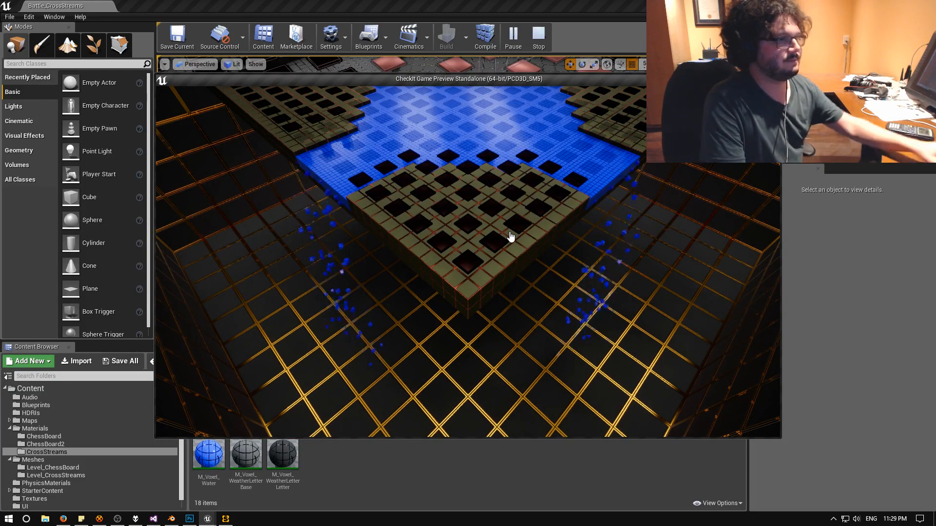
Maximize the standalone game preview and move the camera from the outer grass corner across the river to the wall's corner tower.
{"action": "left_click", "coordinate": [758, 79]}
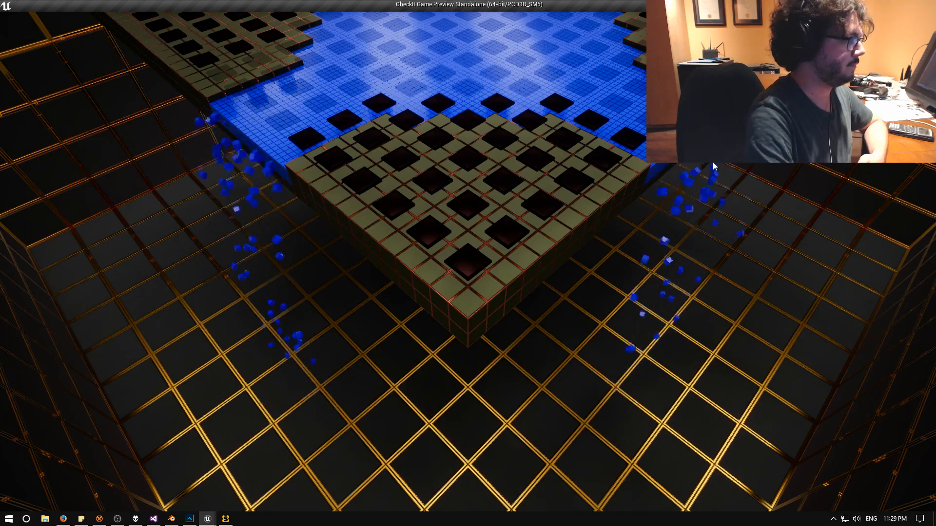
{"action": "key", "text": "w"}
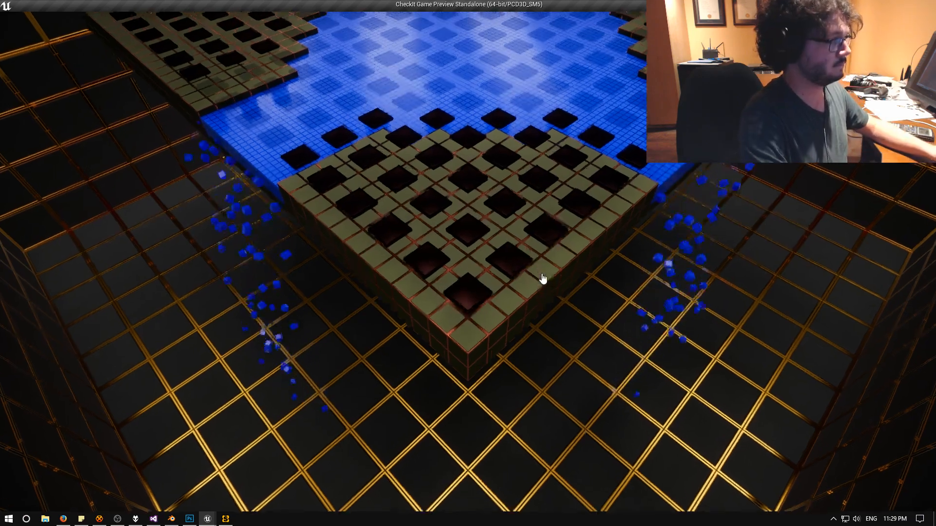
{"action": "key", "text": "w"}
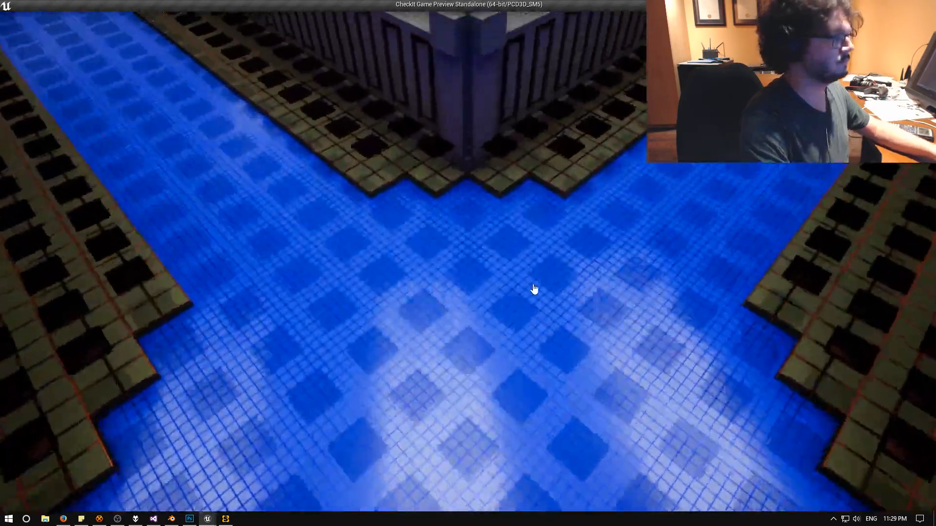
{"action": "key", "text": "e"}
{"action": "key", "text": "e"}
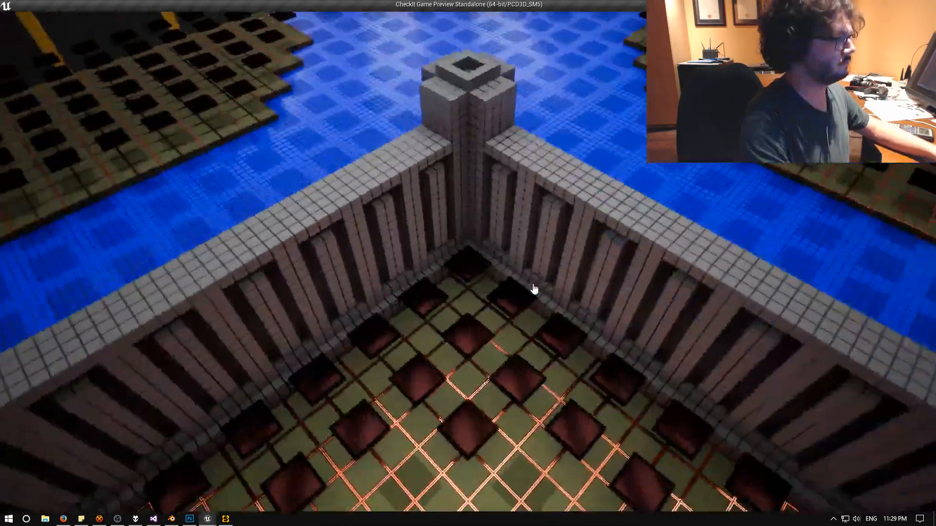
{"action": "key", "text": "q"}
{"action": "key", "text": "q"}
{"action": "key", "text": "w"}
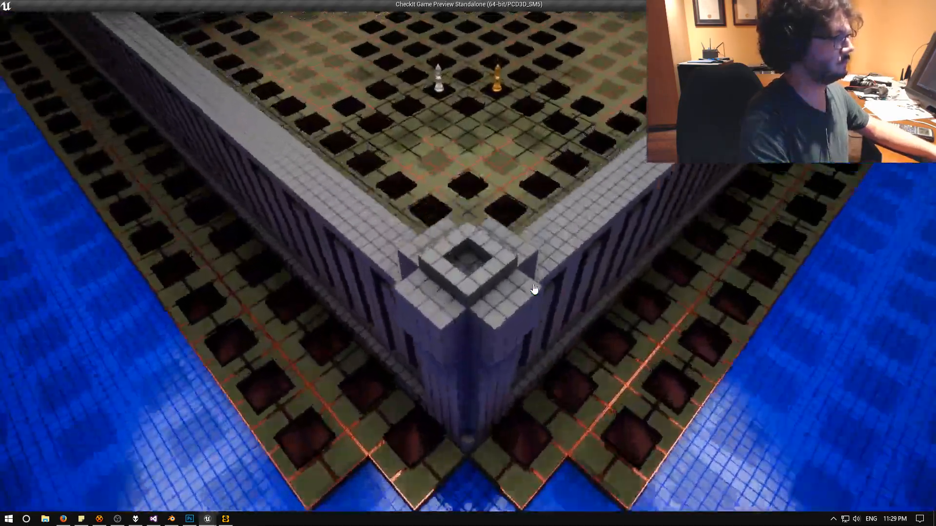
{"action": "key", "text": "w"}
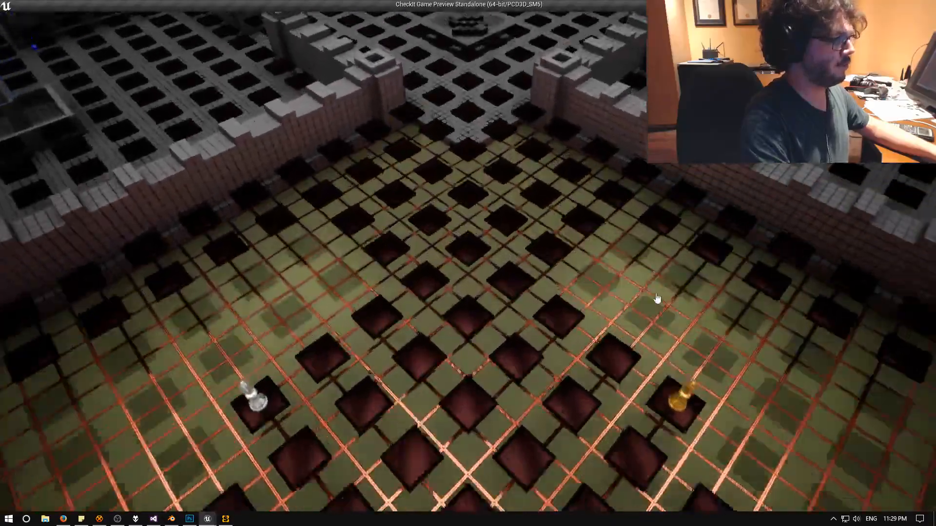
Examine the grass courtyard with the silver and gold pieces from several camera angles in the game preview.
{"action": "key", "text": "e"}
{"action": "key", "text": "s"}
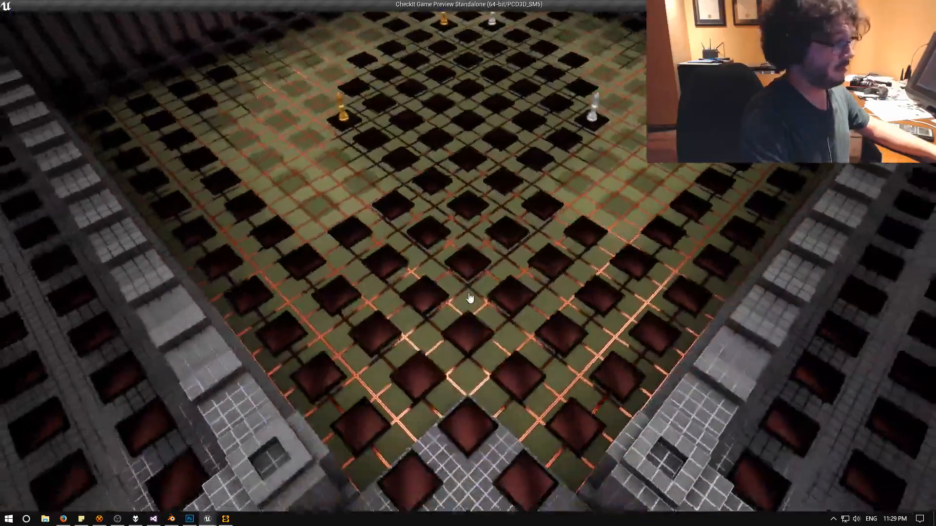
{"action": "key", "text": "w"}
{"action": "key", "text": "e"}
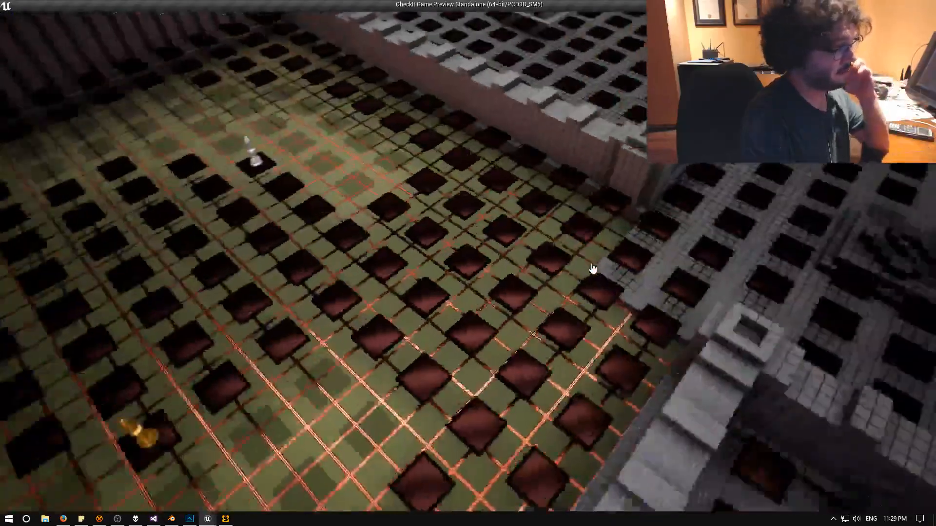
{"action": "key", "text": "w"}
{"action": "key", "text": "w"}
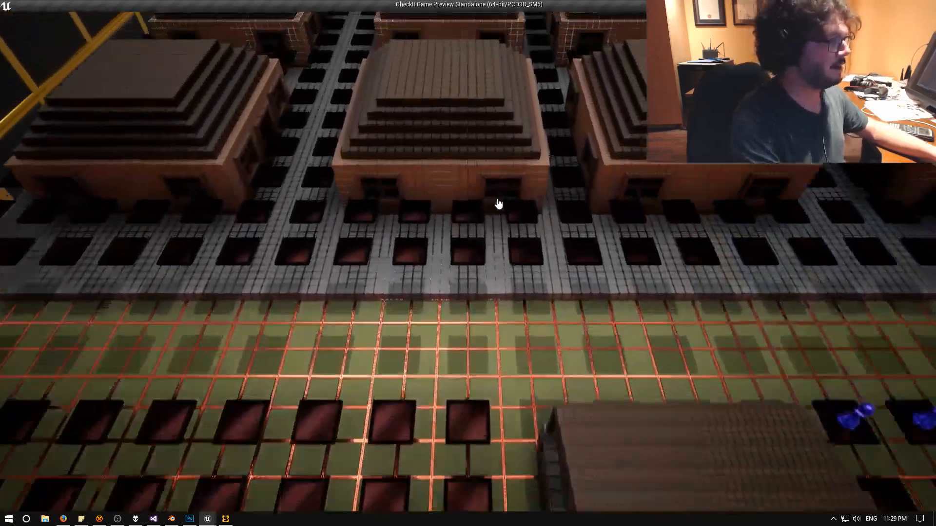
Examine the lighting on the house roofs and the long wall beside the river in the game preview.
{"action": "key", "text": "w"}
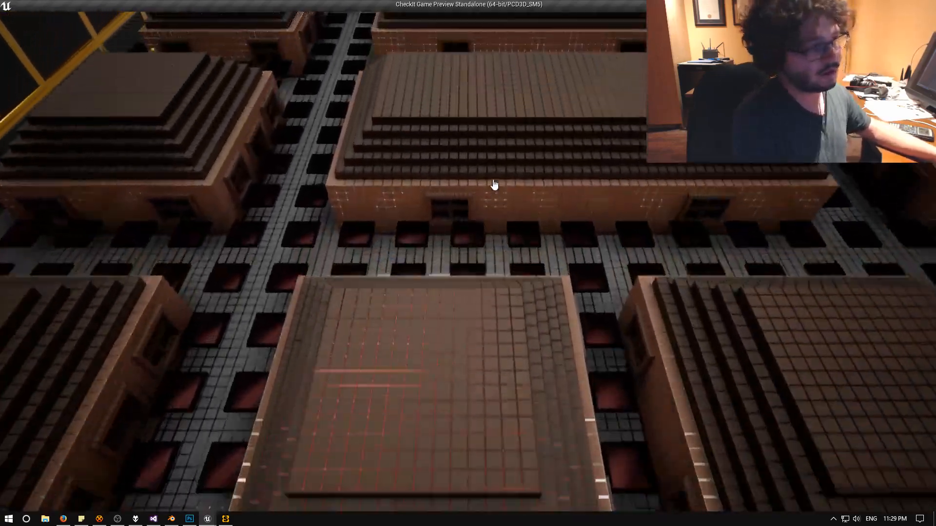
{"action": "key", "text": "w"}
{"action": "key", "text": "e"}
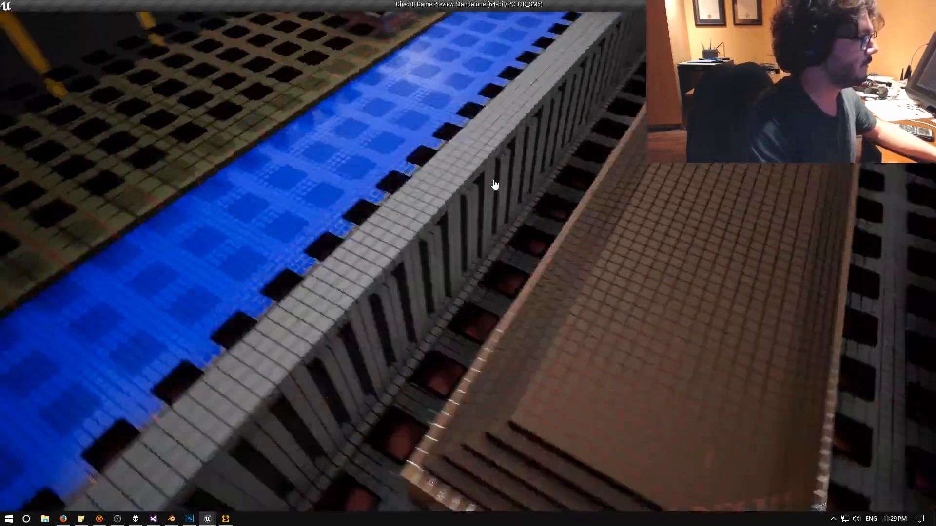
Follow the river past the stable and the stone bridge to the water-filled corner in the game preview.
{"action": "key", "text": "a"}
{"action": "key", "text": "w"}
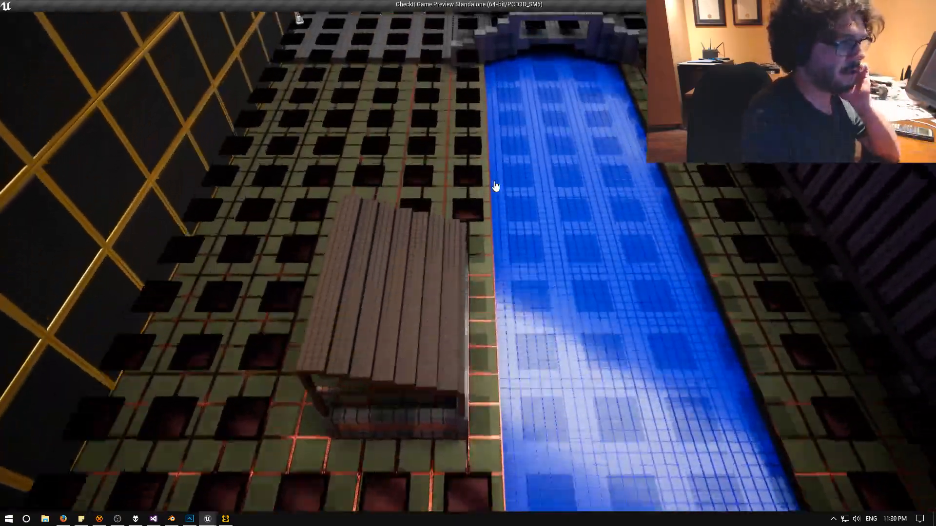
{"action": "key", "text": "w"}
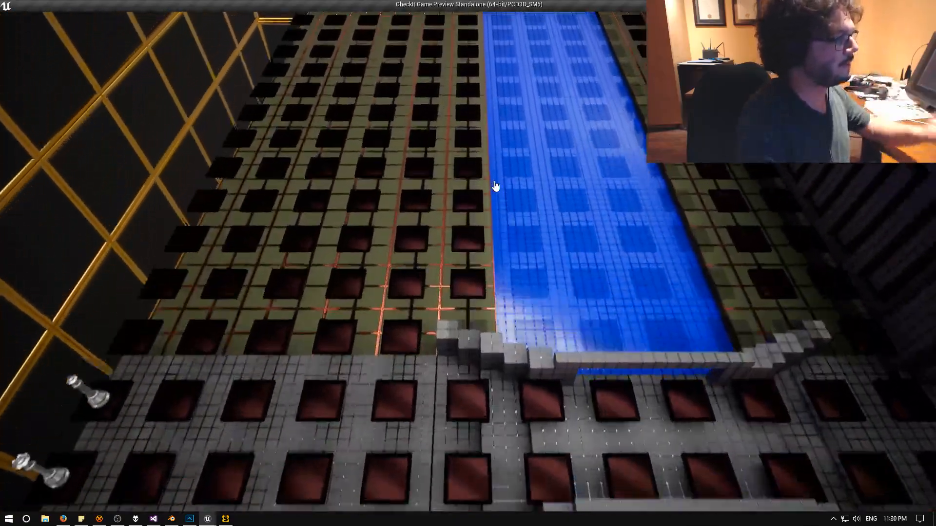
{"action": "key", "text": "w"}
{"action": "key", "text": "e"}
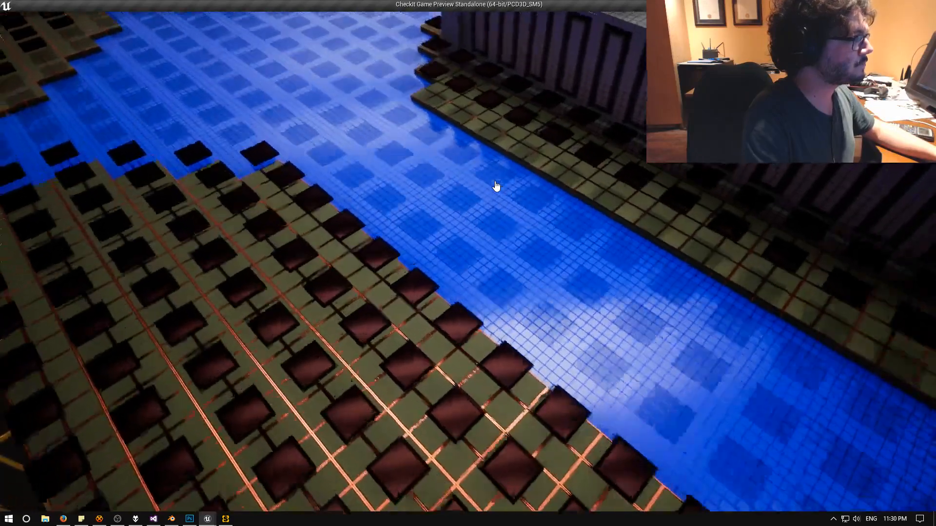
{"action": "key", "text": "a"}
{"action": "key", "text": "a"}
{"action": "key", "text": "w"}
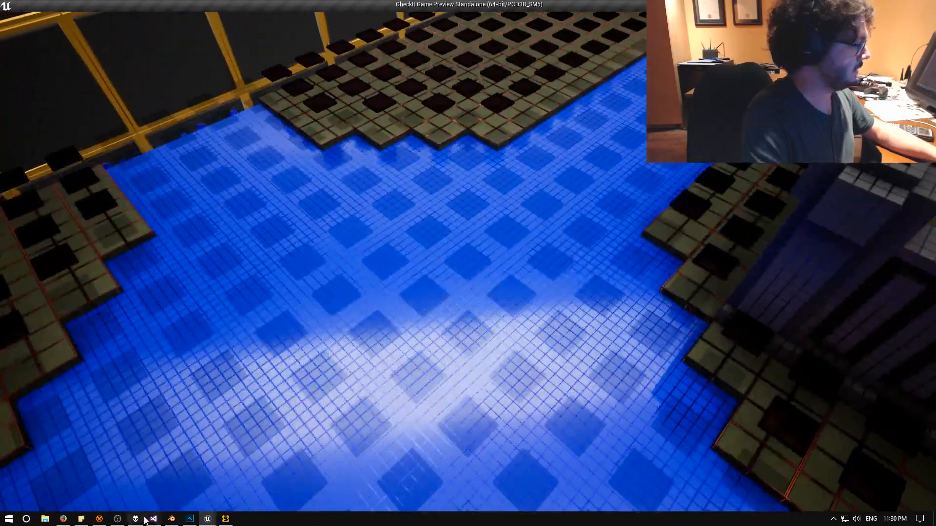
Compare the game preview with the 3D-Dot-Game-Heroes reference image in Firefox, and return to the Unreal Editor level.
{"action": "left_click", "coordinate": [65, 520]}
{"action": "key", "text": "ctrl+Tab"}
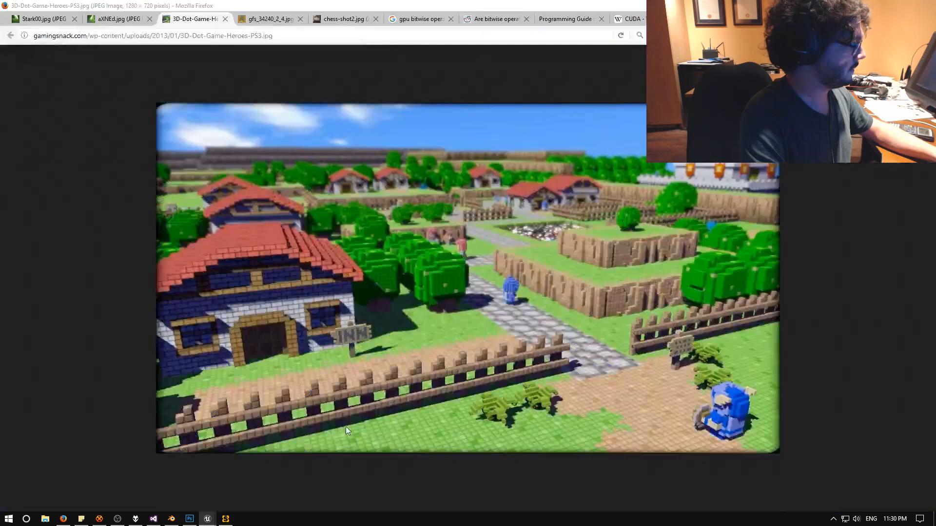
{"action": "key", "text": "alt+Tab"}
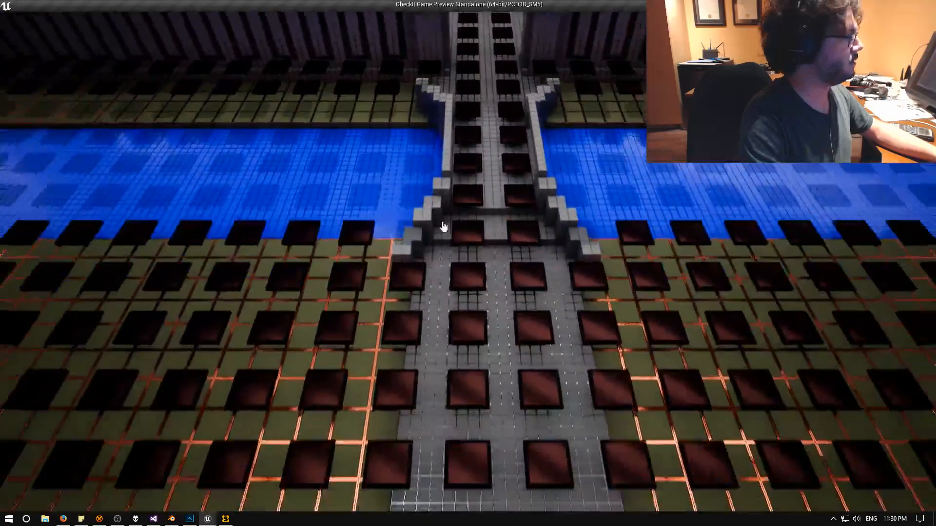
{"action": "key", "text": "alt+Tab"}
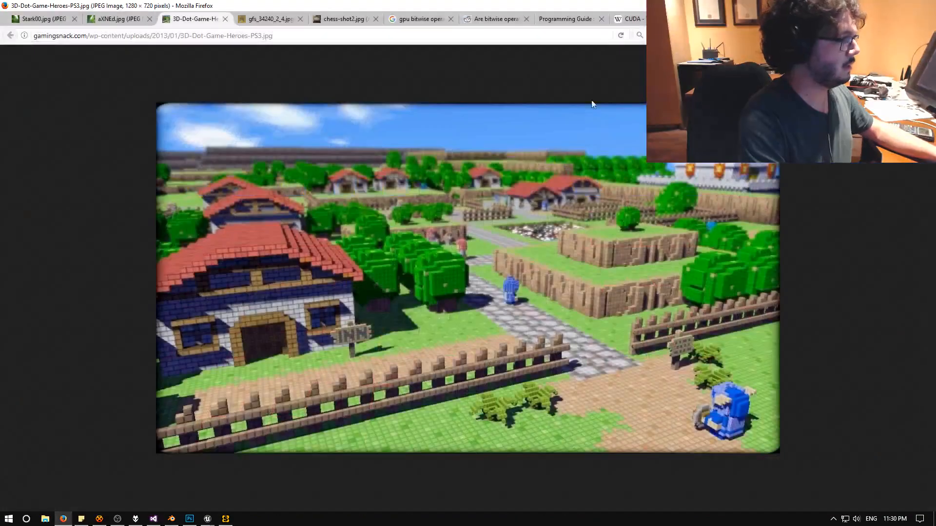
{"action": "mouse_move", "coordinate": [207, 519]}
{"action": "left_click", "coordinate": [138, 470]}
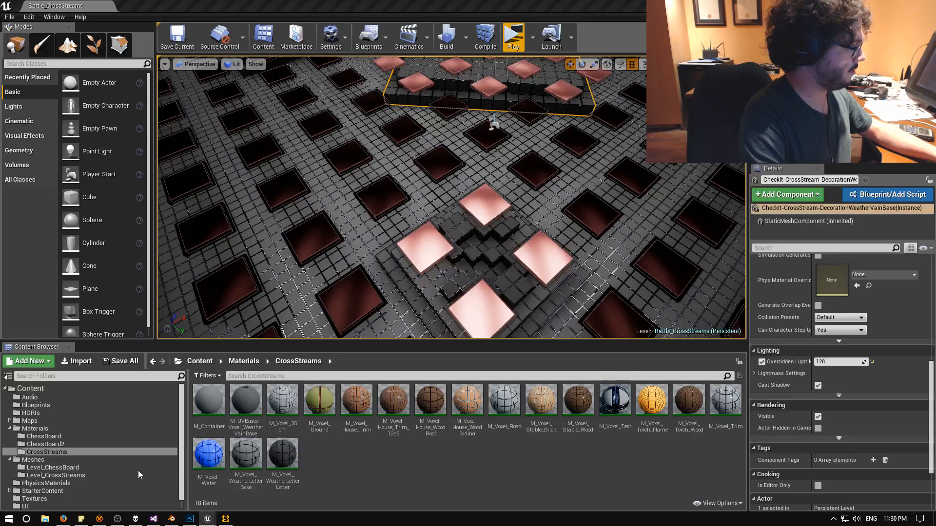
Fly over the bridge and inner walls in the editor to view the level and its surrounding gold grid wall.
{"action": "right_click_drag", "start_coordinate": [351, 234], "coordinate": [353, 226]}
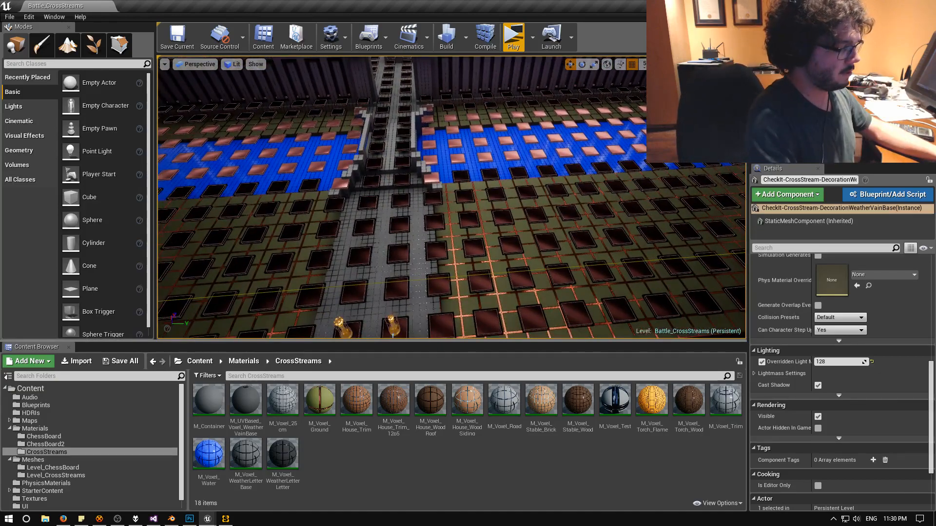
{"action": "right_click_drag", "start_coordinate": [452, 198], "coordinate": [444, 168]}
{"action": "key", "text": "w"}
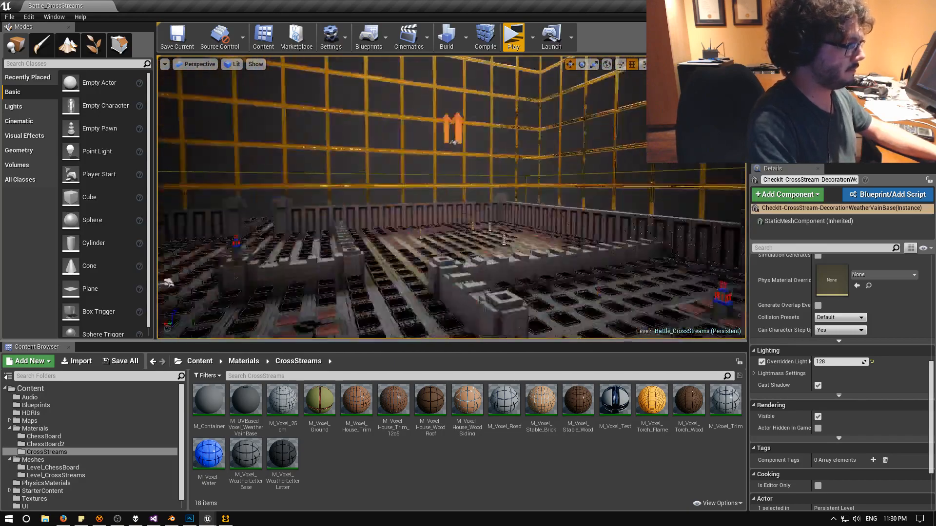
{"action": "right_click_drag", "start_coordinate": [452, 198], "coordinate": [584, 193]}
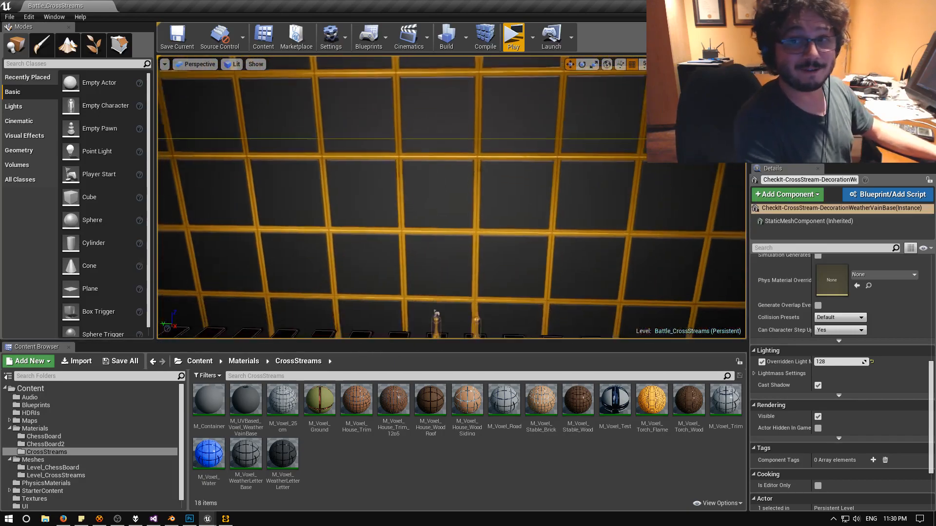